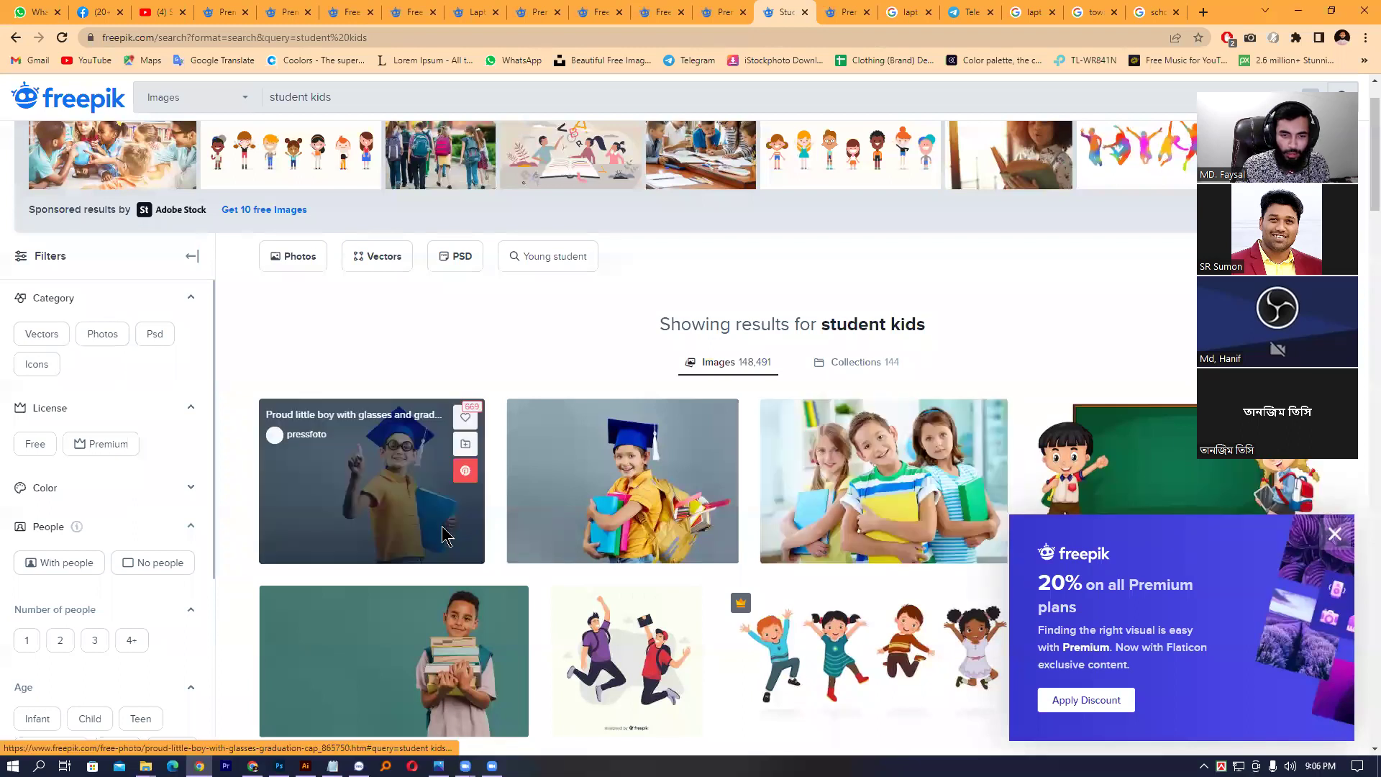
- Scroll the Freepik student kids results, go to the next page and dismiss the ad popup
{"action": "scroll", "coordinate": [502, 559], "scroll_direction": "down", "scroll_amount": 3}
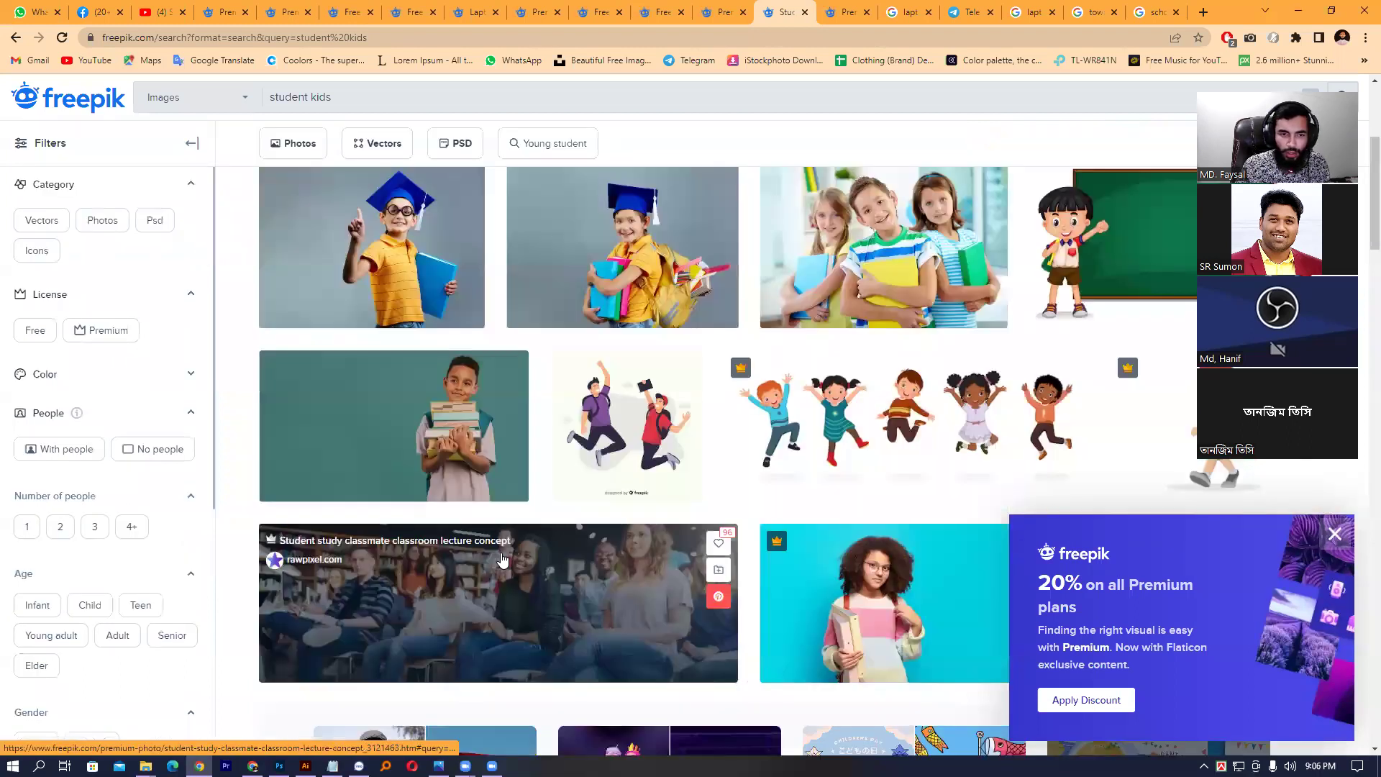
{"action": "scroll", "coordinate": [502, 559], "scroll_direction": "down", "scroll_amount": 7}
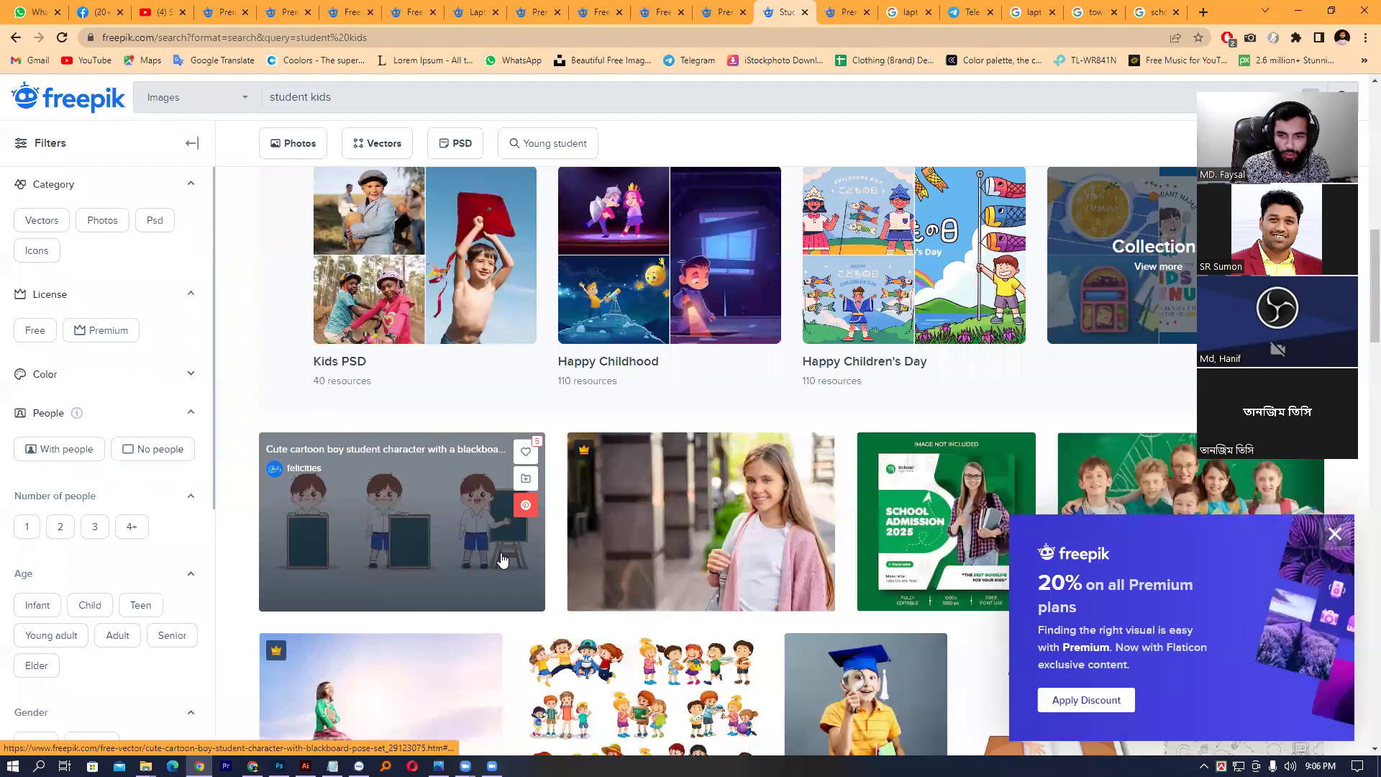
{"action": "scroll", "coordinate": [503, 560], "scroll_direction": "down", "scroll_amount": 2}
{"action": "scroll", "coordinate": [1043, 474], "scroll_direction": "down", "scroll_amount": 2}
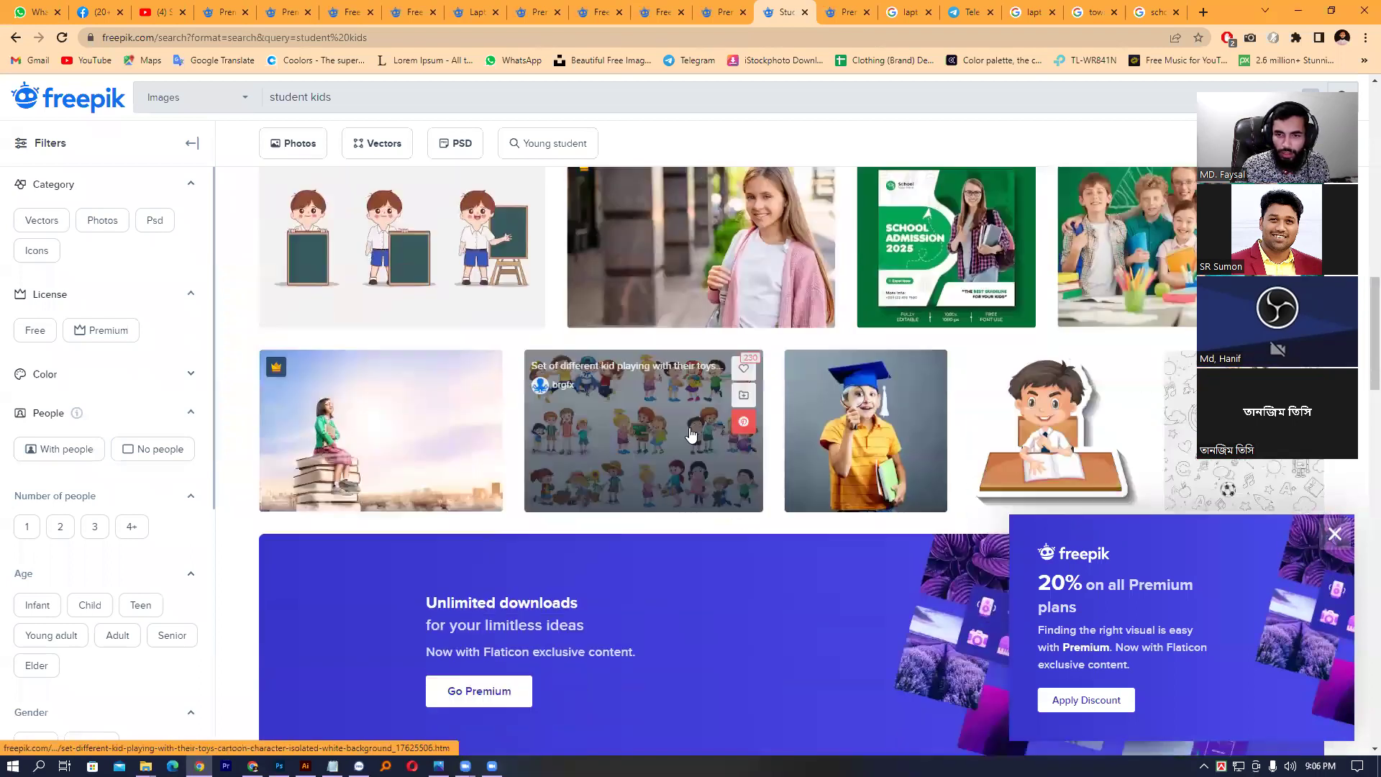
{"action": "scroll", "coordinate": [633, 446], "scroll_direction": "down", "scroll_amount": 4}
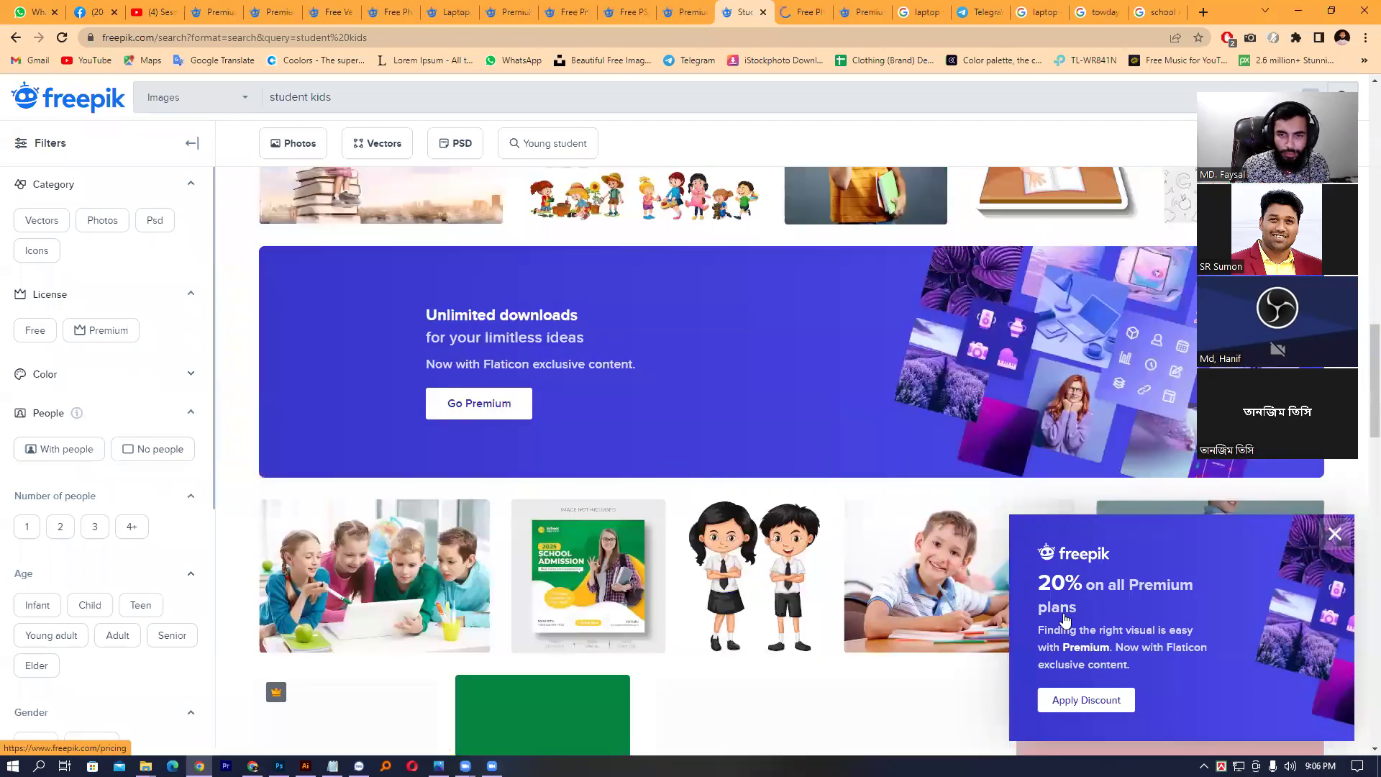
{"action": "scroll", "coordinate": [851, 595], "scroll_direction": "down", "scroll_amount": 8}
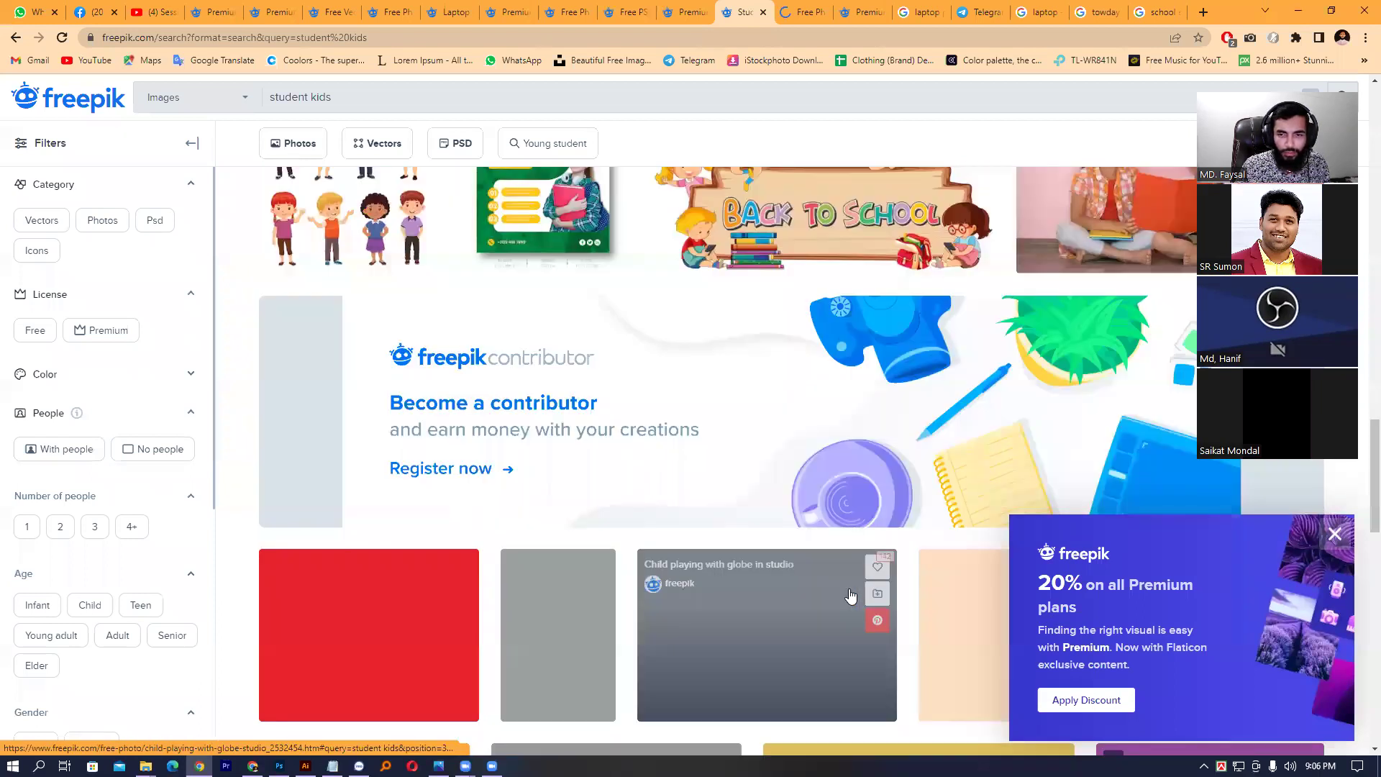
{"action": "scroll", "coordinate": [850, 596], "scroll_direction": "down", "scroll_amount": 4}
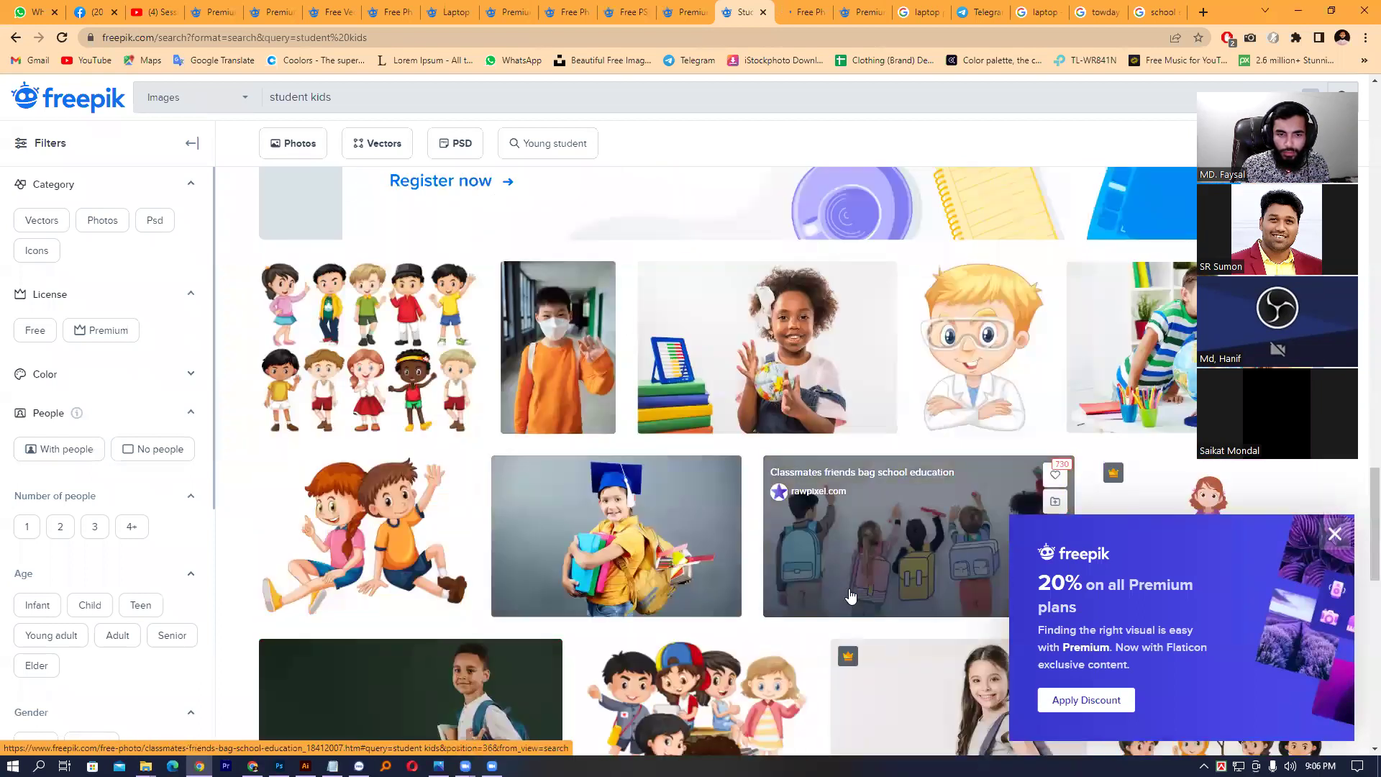
{"action": "scroll", "coordinate": [849, 596], "scroll_direction": "down", "scroll_amount": 1}
{"action": "scroll", "coordinate": [849, 595], "scroll_direction": "down", "scroll_amount": 1}
{"action": "scroll", "coordinate": [850, 596], "scroll_direction": "down", "scroll_amount": 3}
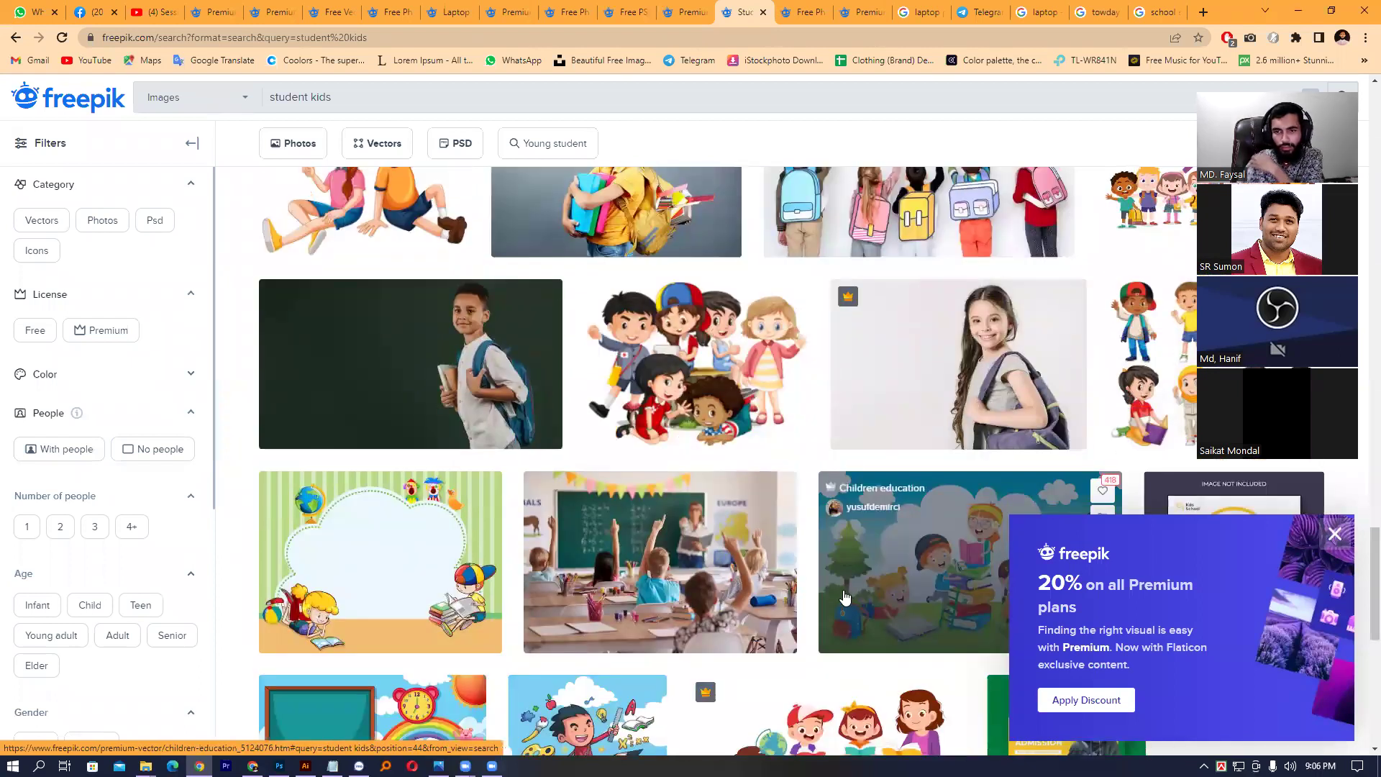
{"action": "scroll", "coordinate": [840, 599], "scroll_direction": "down", "scroll_amount": 5}
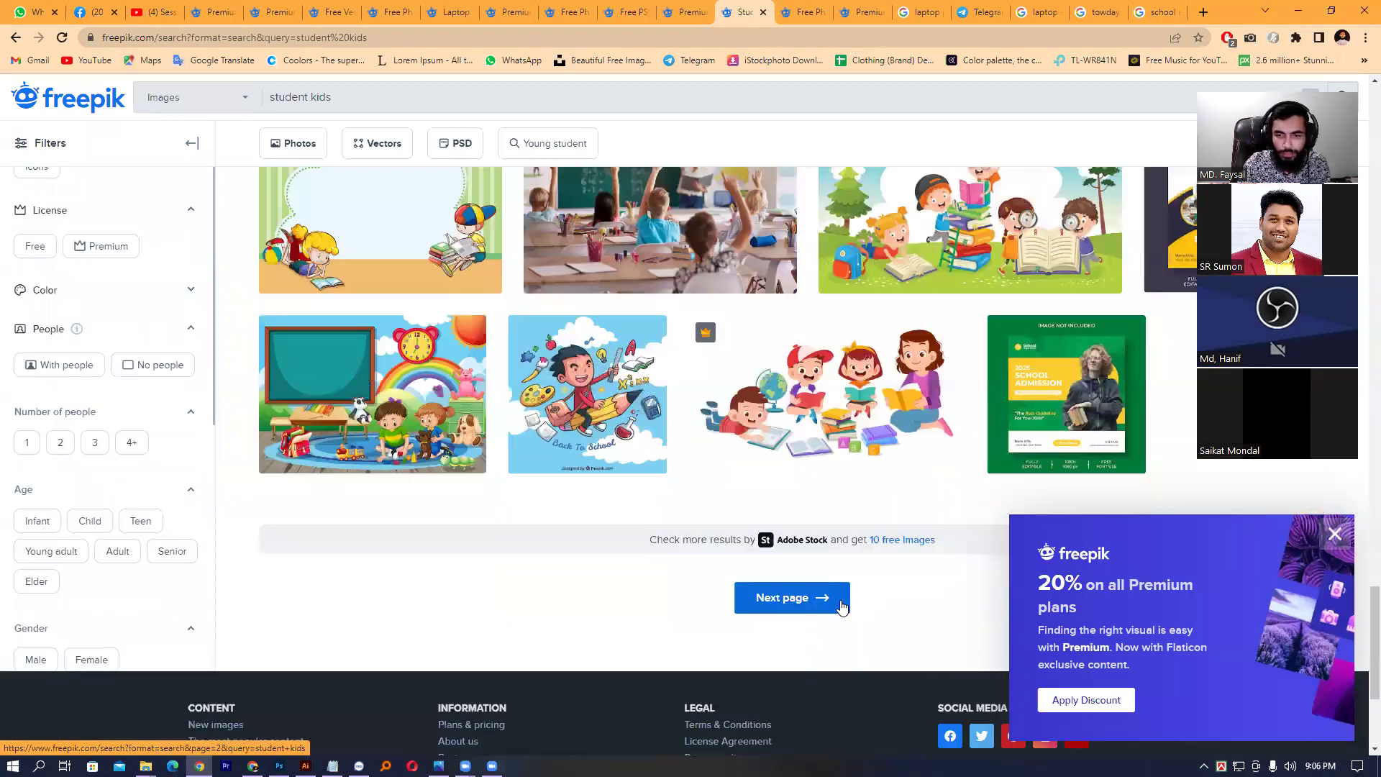
{"action": "left_click", "coordinate": [840, 601]}
{"action": "left_click", "coordinate": [1157, 10]}
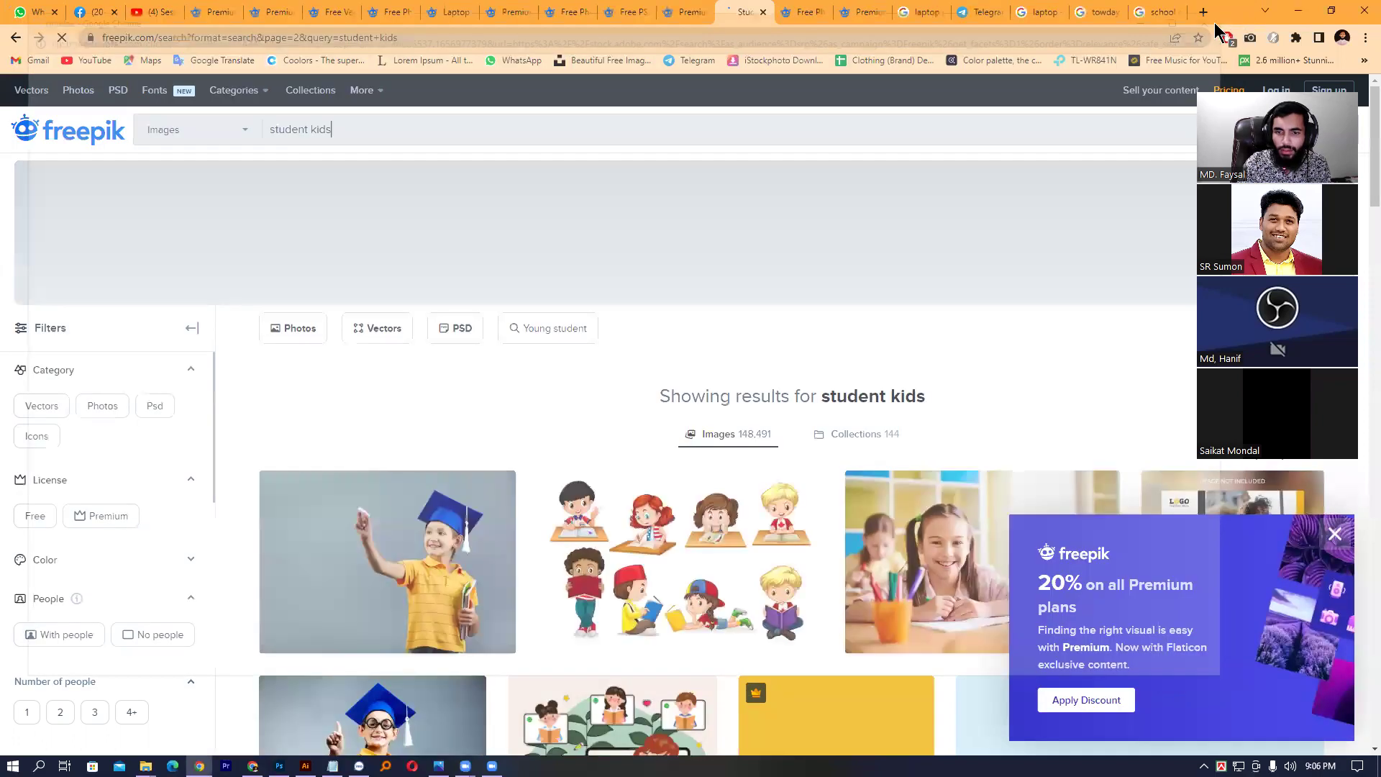
- Browse the second page of results and load the third page
{"action": "scroll", "coordinate": [846, 438], "scroll_direction": "down", "scroll_amount": 2}
{"action": "scroll", "coordinate": [846, 439], "scroll_direction": "down", "scroll_amount": 4}
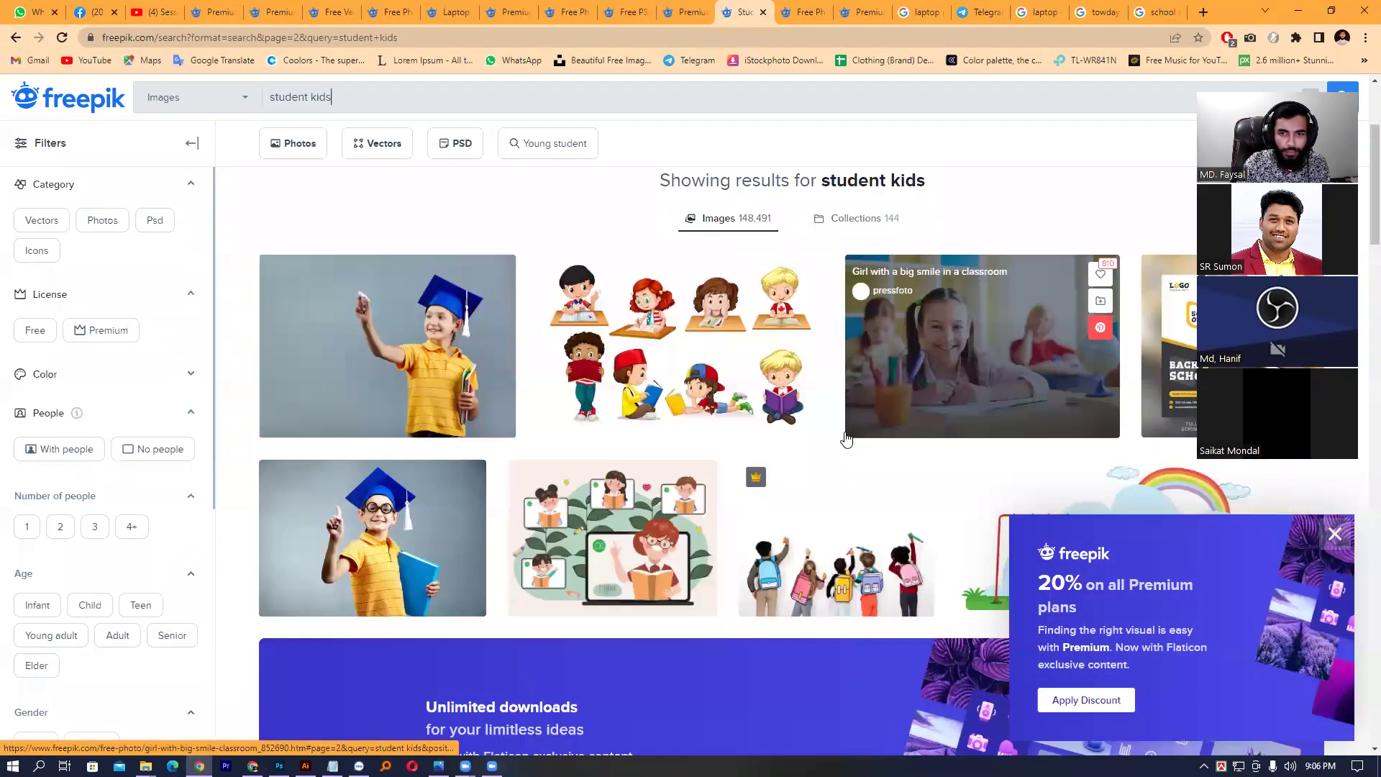
{"action": "scroll", "coordinate": [1073, 367], "scroll_direction": "up", "scroll_amount": 2}
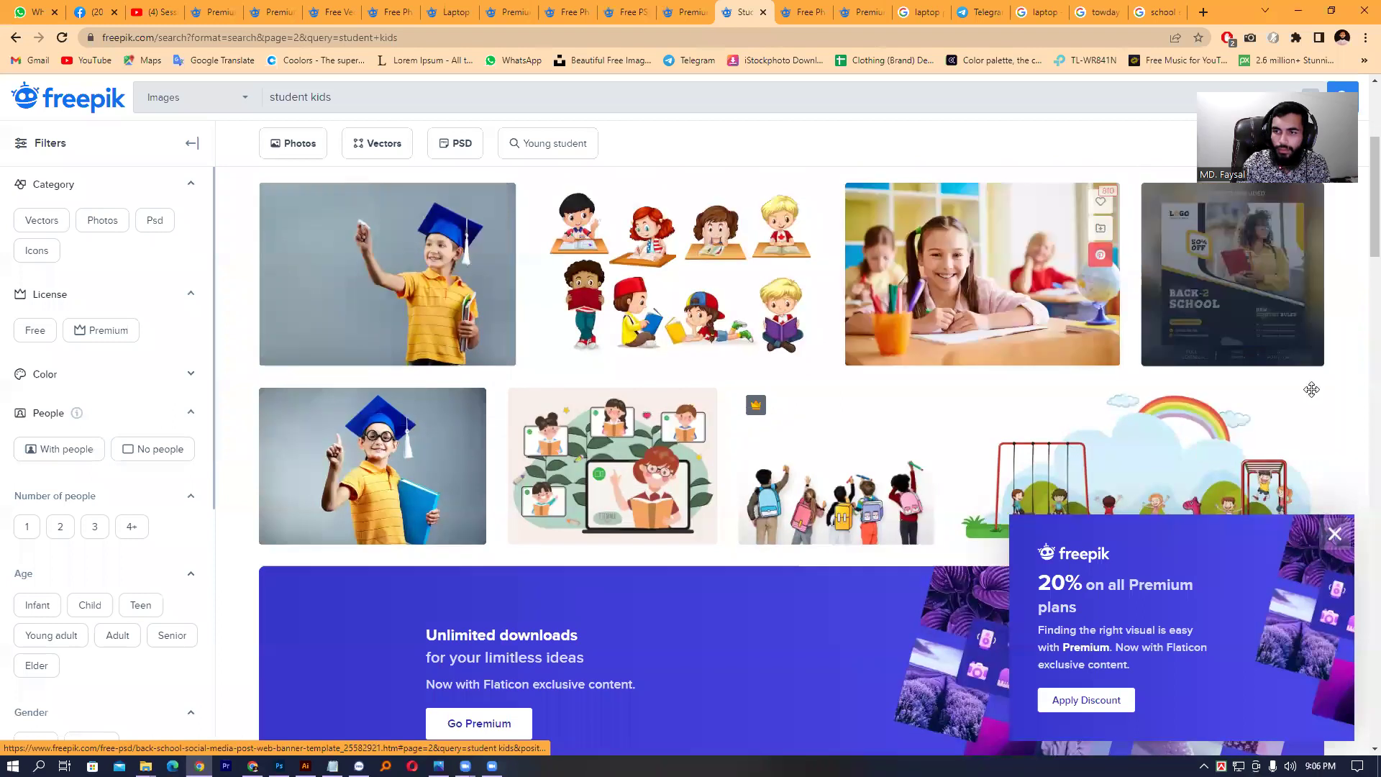
{"action": "left_click_drag", "start_coordinate": [1312, 389], "coordinate": [1316, 403]}
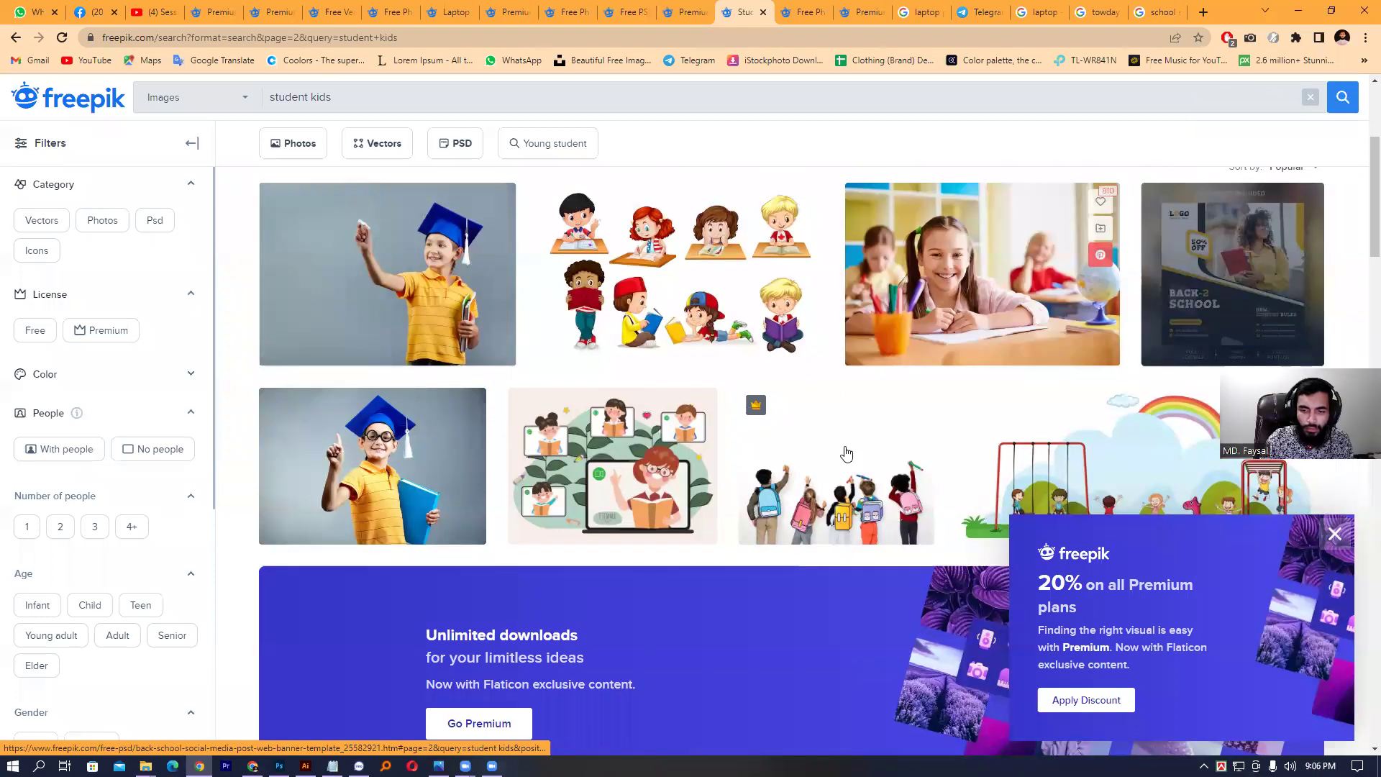
{"action": "scroll", "coordinate": [827, 461], "scroll_direction": "down", "scroll_amount": 5}
{"action": "scroll", "coordinate": [777, 464], "scroll_direction": "up", "scroll_amount": 1}
{"action": "scroll", "coordinate": [833, 518], "scroll_direction": "down", "scroll_amount": 8}
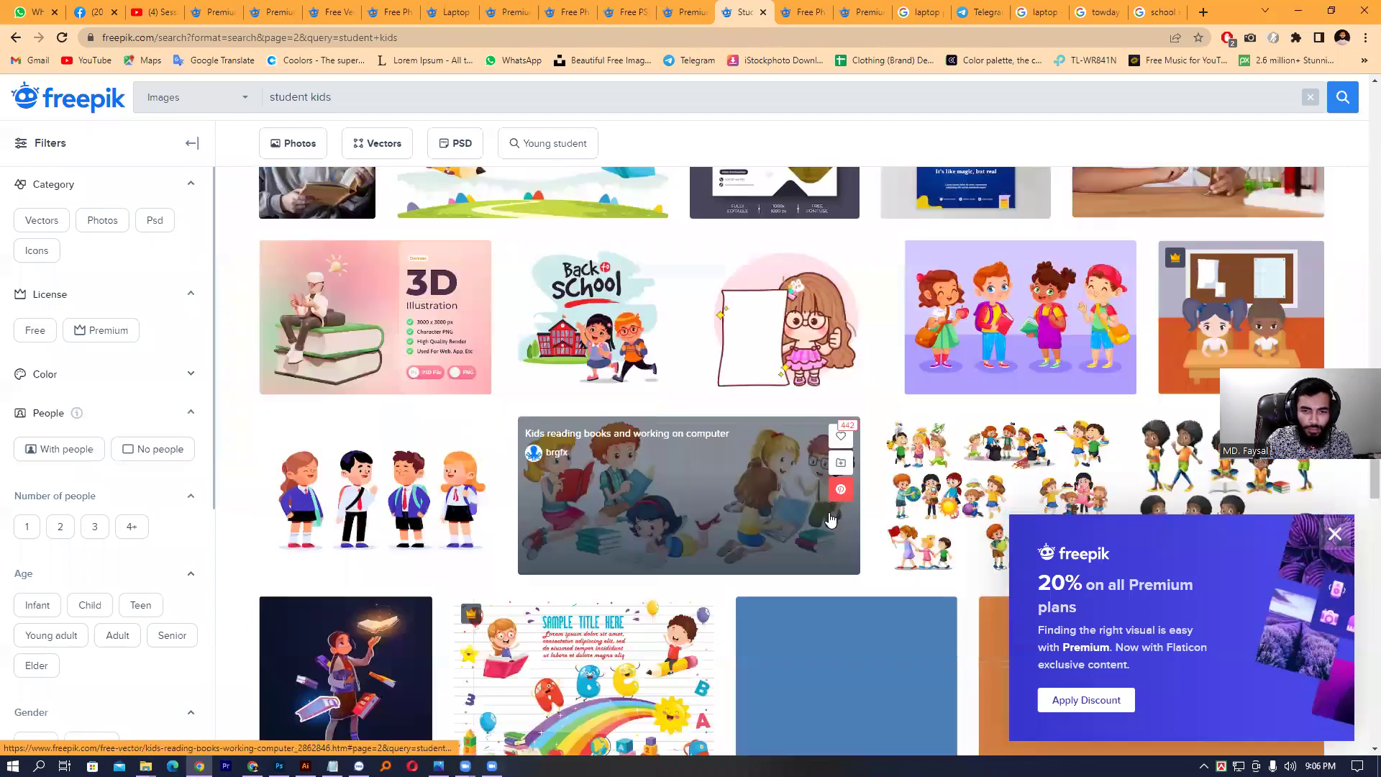
{"action": "scroll", "coordinate": [830, 517], "scroll_direction": "down", "scroll_amount": 6}
{"action": "scroll", "coordinate": [763, 511], "scroll_direction": "down", "scroll_amount": 2}
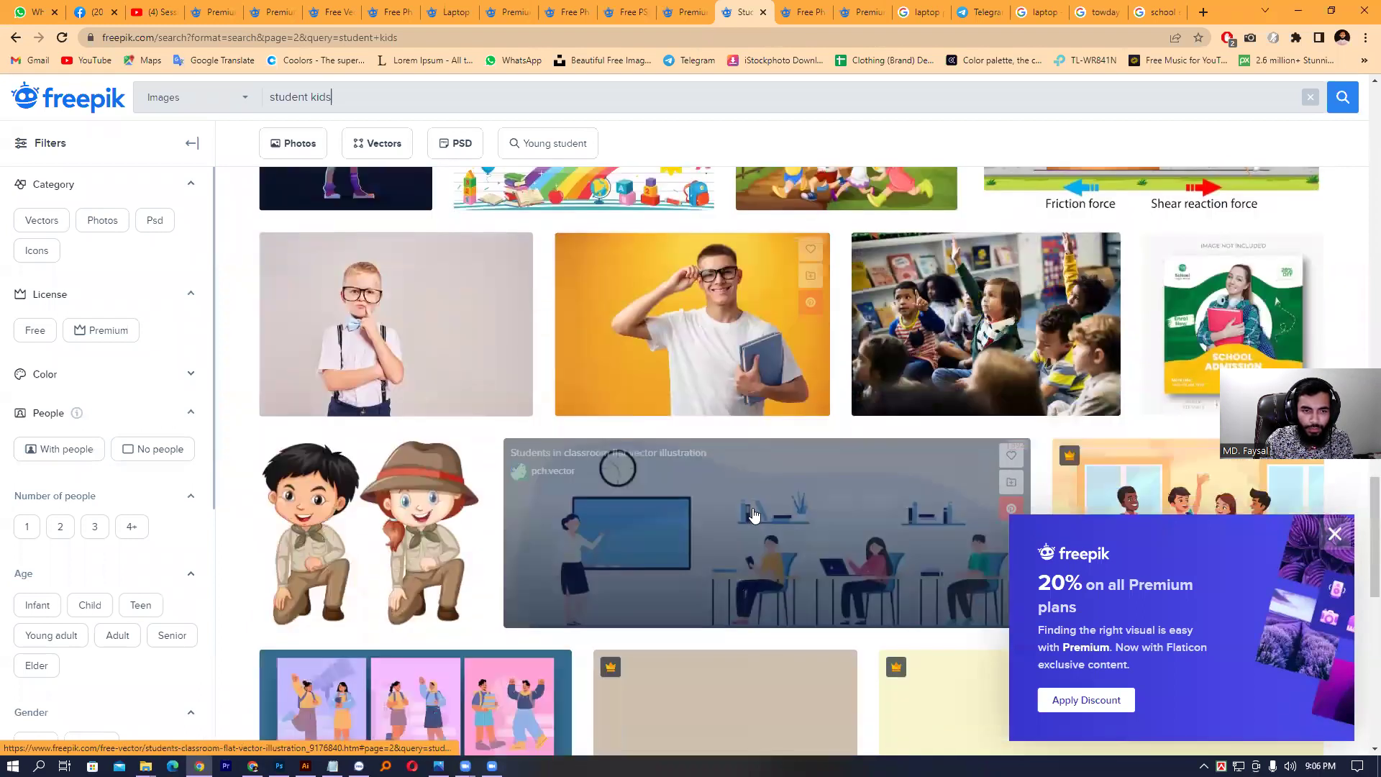
{"action": "scroll", "coordinate": [754, 513], "scroll_direction": "down", "scroll_amount": 12}
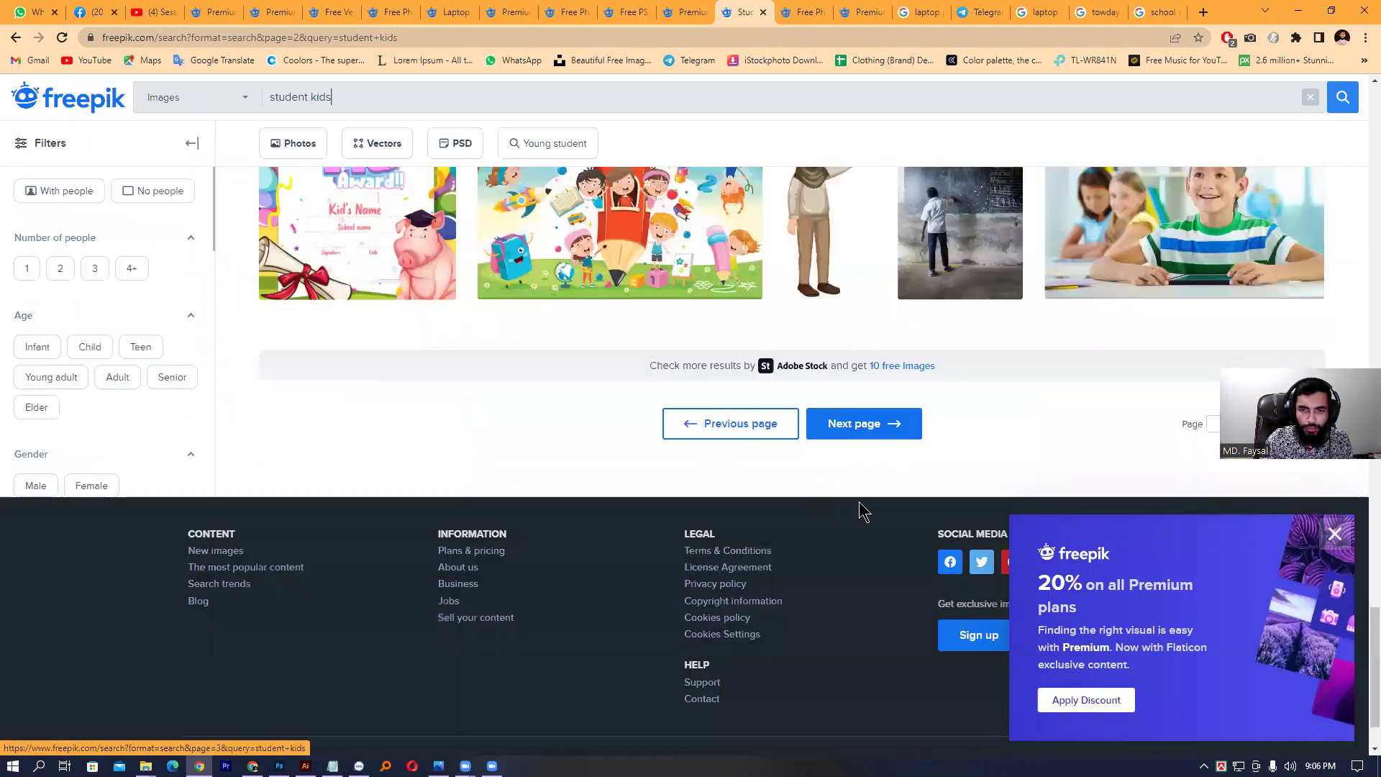
{"action": "left_click", "coordinate": [914, 425]}
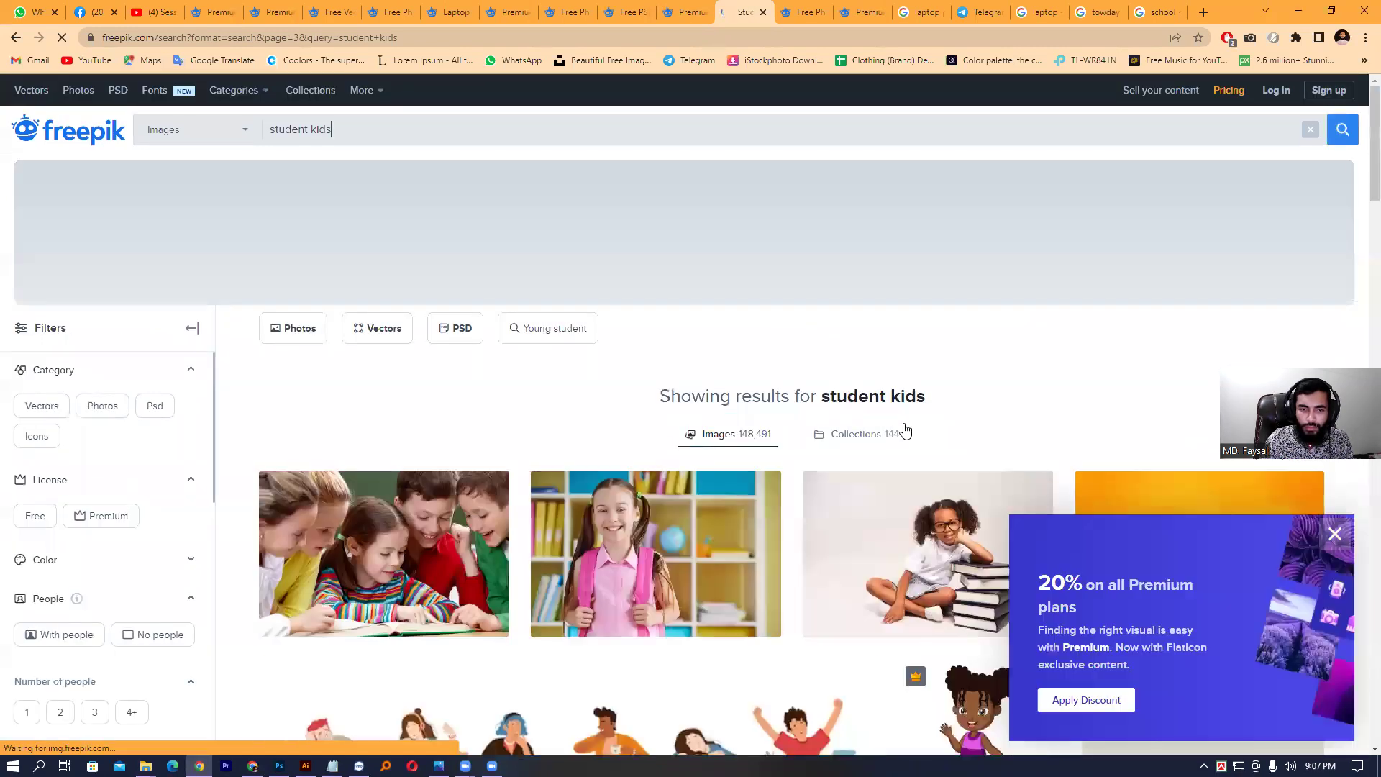
- Open the magnifying-glass boy photo, copy the image, and minimize Chrome
{"action": "scroll", "coordinate": [780, 424], "scroll_direction": "down", "scroll_amount": 4}
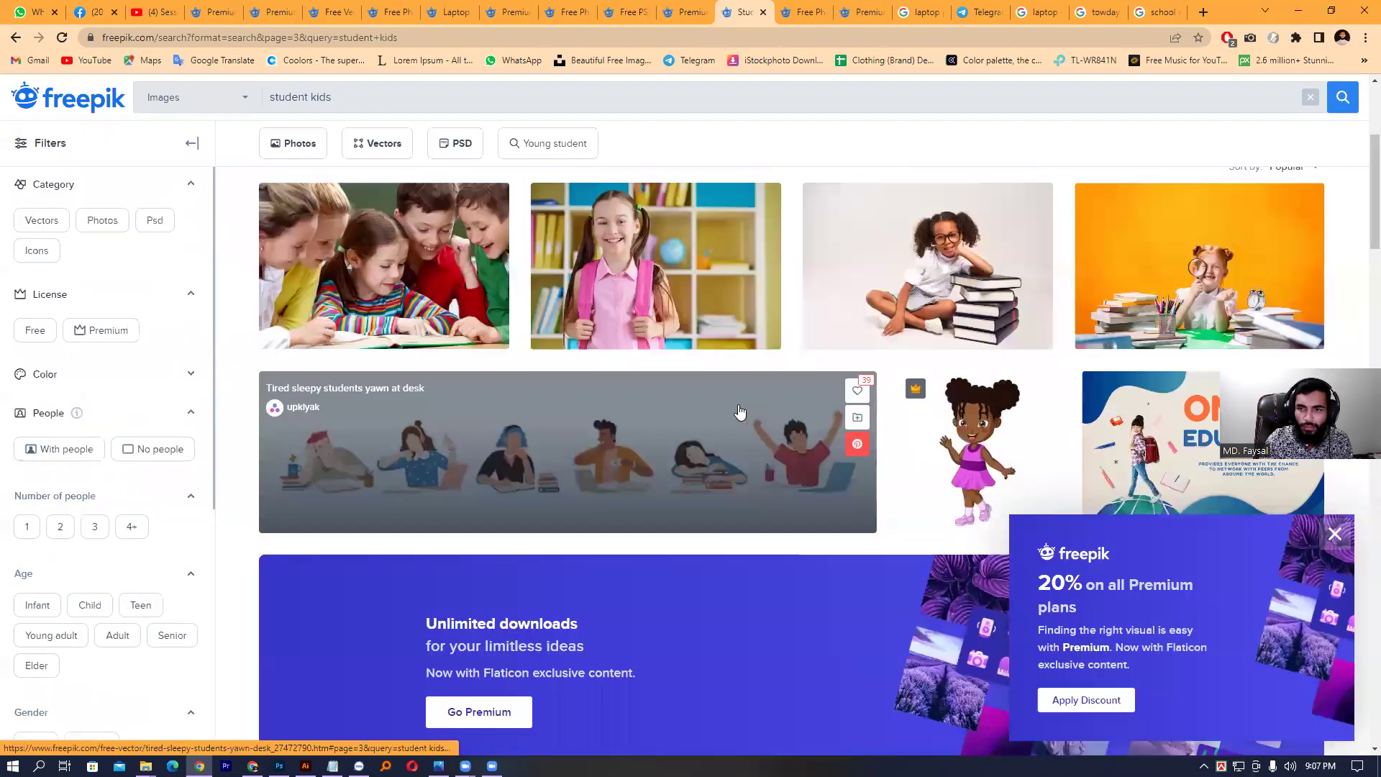
{"action": "scroll", "coordinate": [741, 412], "scroll_direction": "down", "scroll_amount": 2}
{"action": "scroll", "coordinate": [741, 413], "scroll_direction": "up", "scroll_amount": 3}
{"action": "scroll", "coordinate": [744, 413], "scroll_direction": "down", "scroll_amount": 5}
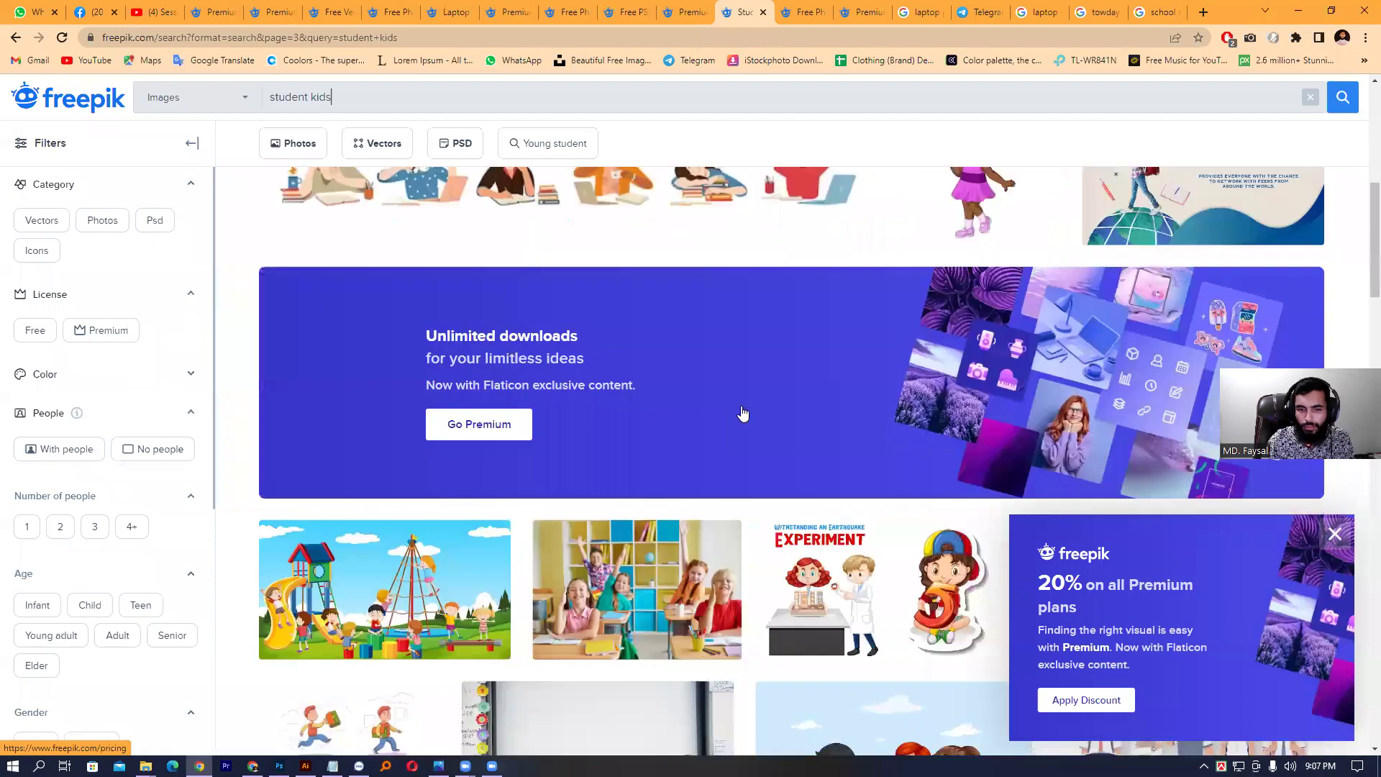
{"action": "scroll", "coordinate": [743, 413], "scroll_direction": "down", "scroll_amount": 4}
{"action": "left_click", "coordinate": [804, 12]}
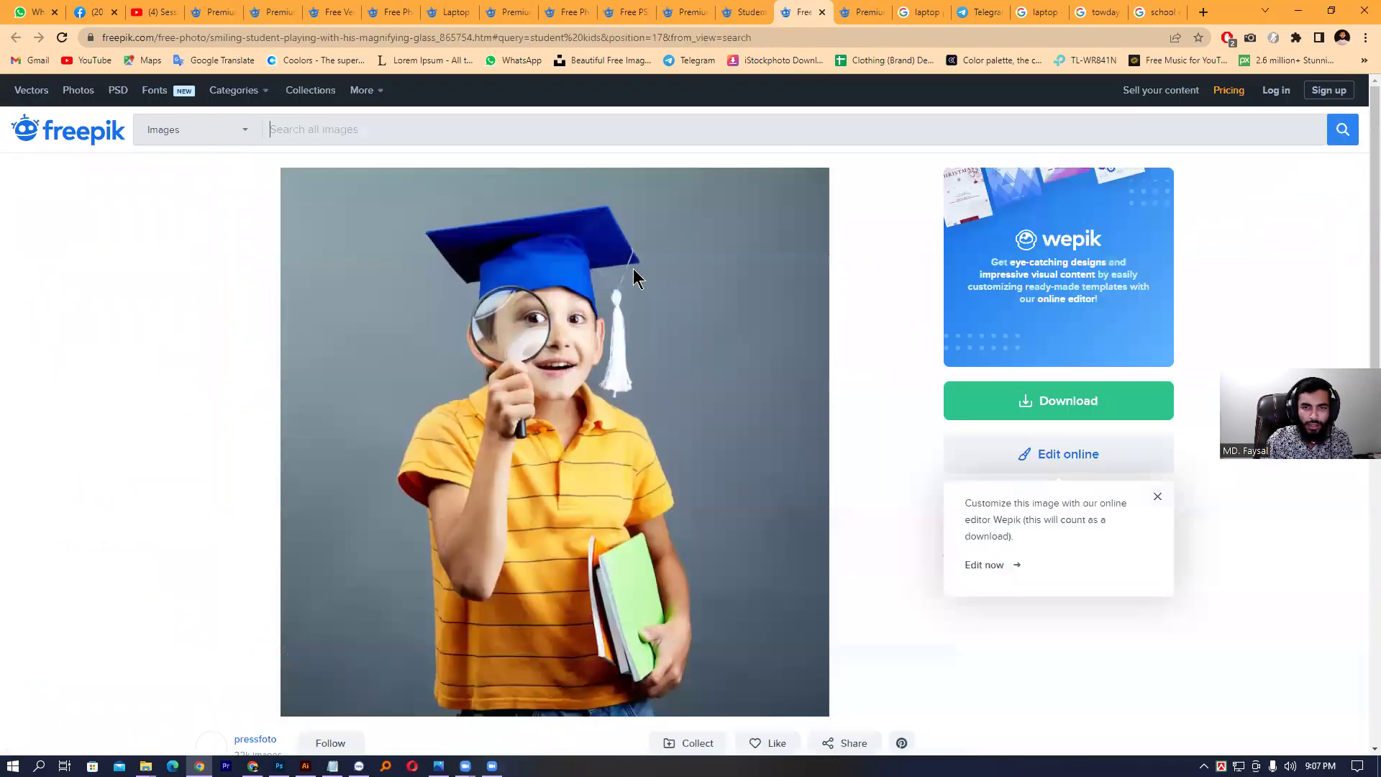
{"action": "right_click", "coordinate": [603, 256]}
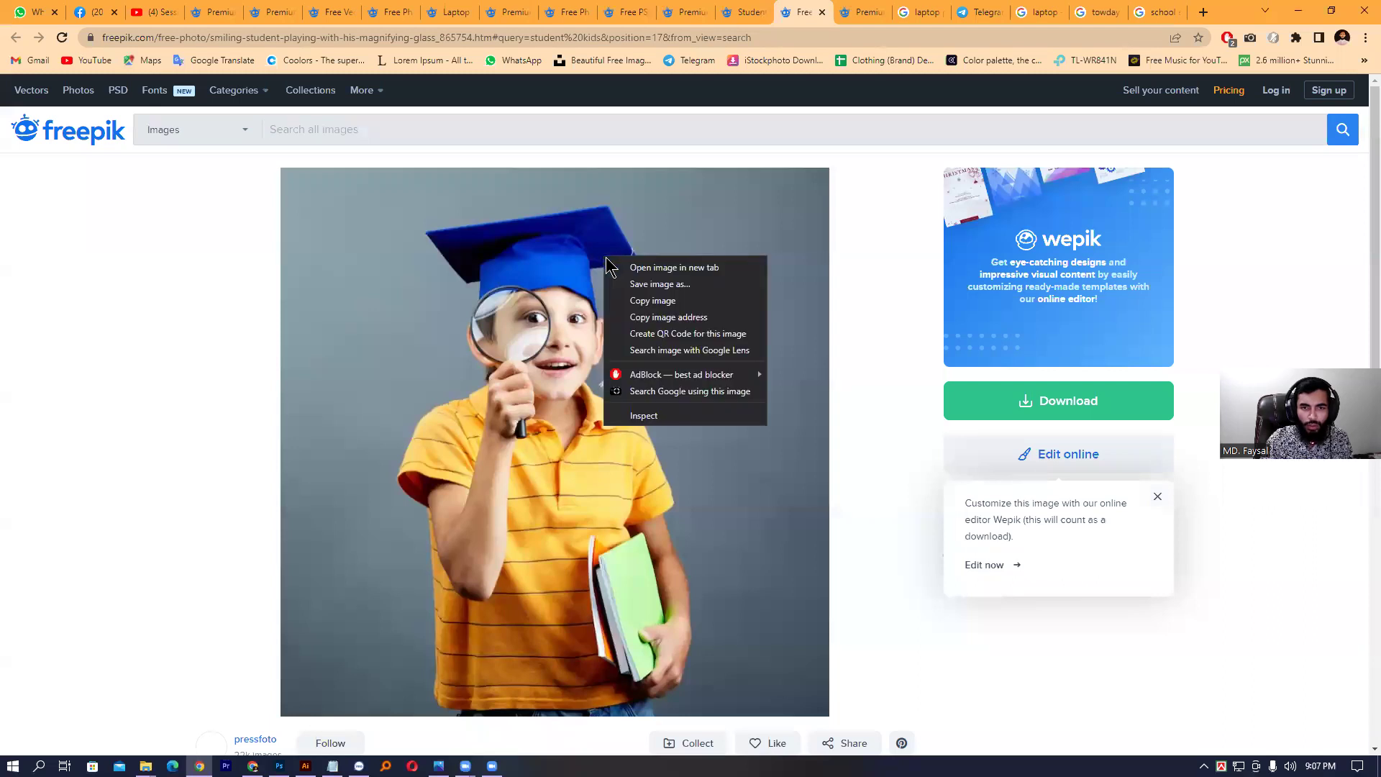
{"action": "left_click", "coordinate": [637, 302]}
{"action": "left_click", "coordinate": [1298, 11]}
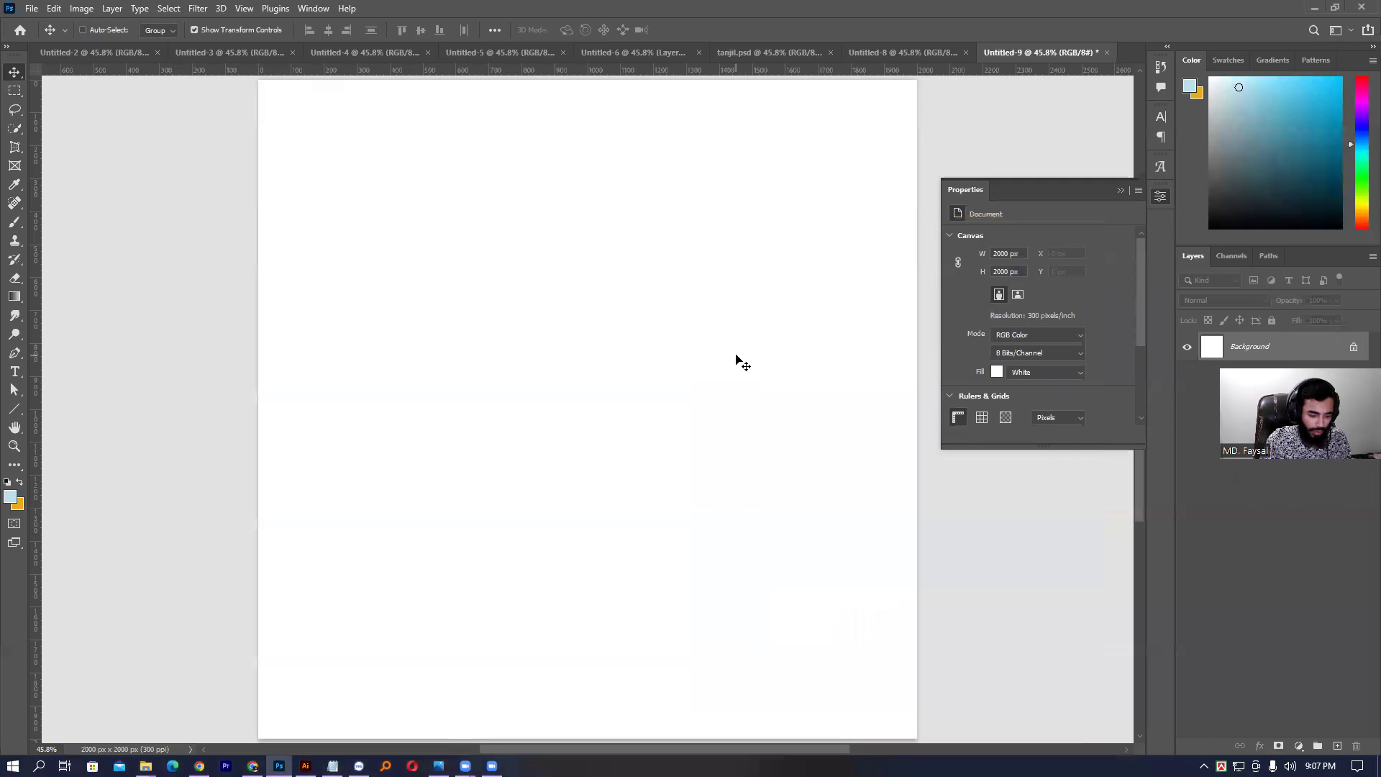
- Paste the boy photo into Photoshop and convert it to a smart object
{"action": "key", "text": "ctrl+v"}
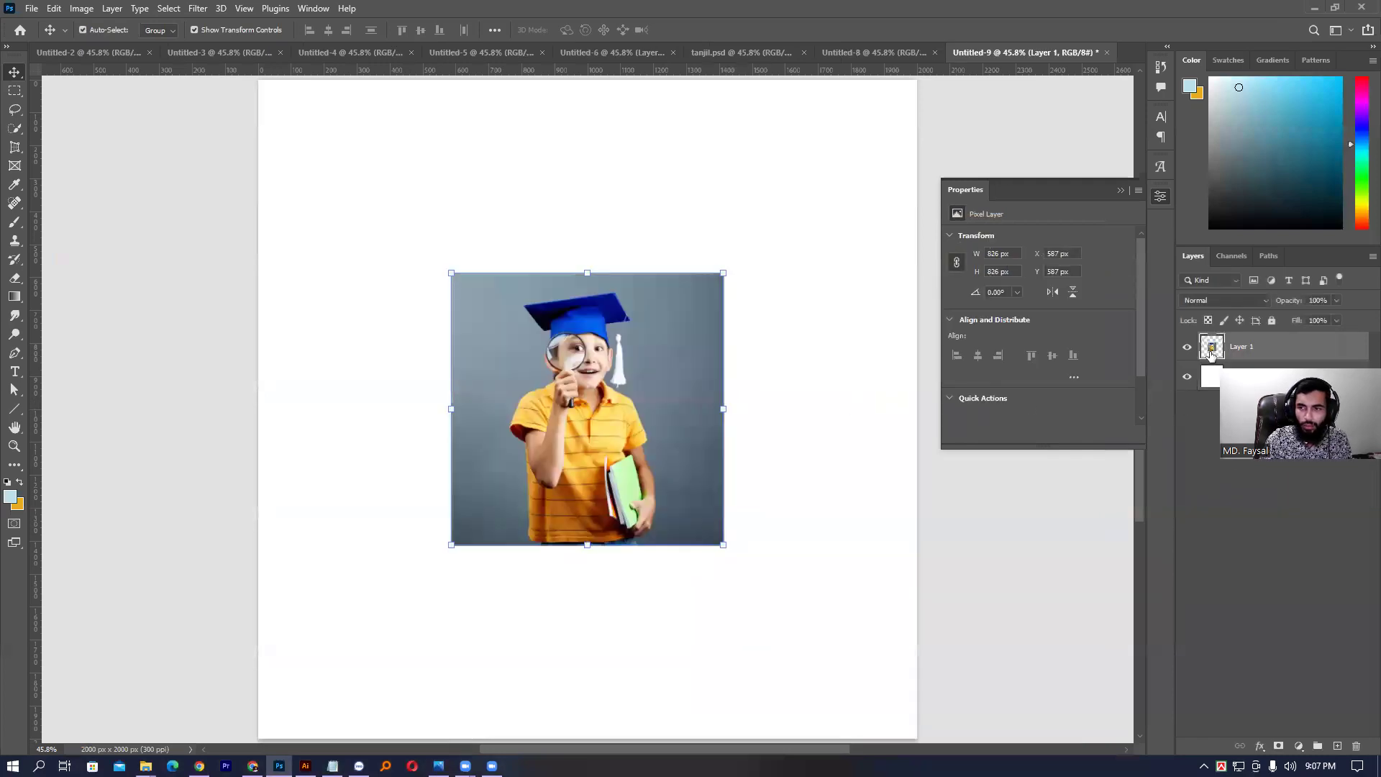
{"action": "right_click", "coordinate": [1240, 352]}
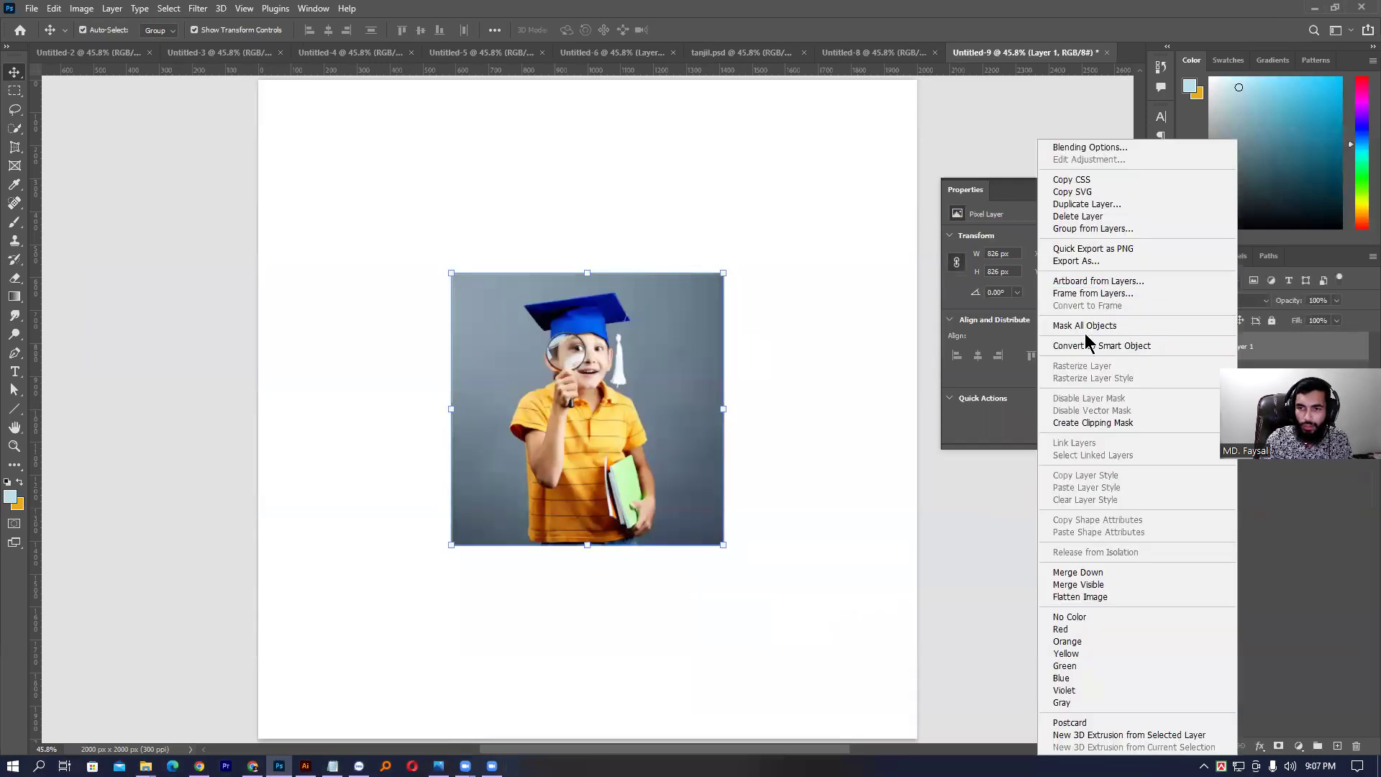
{"action": "left_click", "coordinate": [1112, 347]}
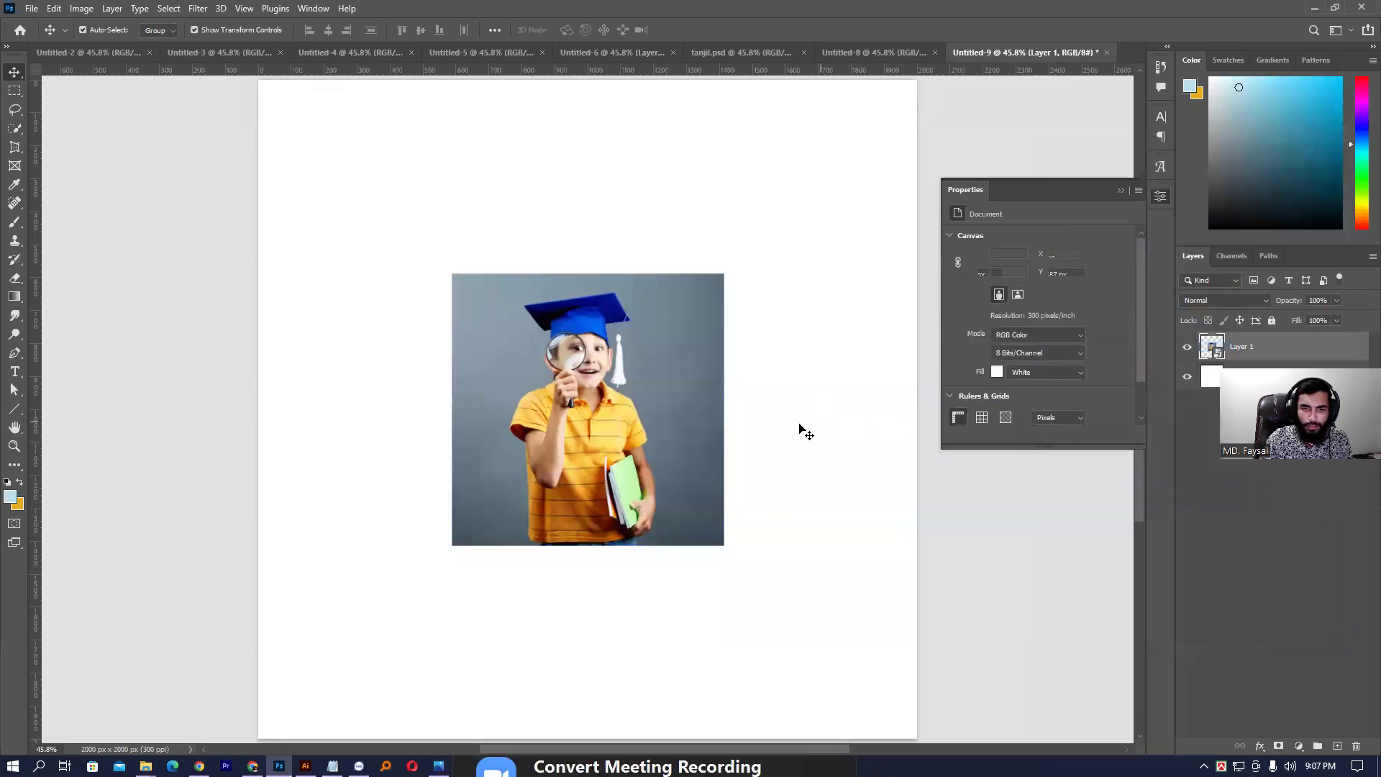
- Enlarge the photo to 1472×1472 px, move it up-left, and hide Layer 1
{"action": "key", "text": "ctrl+t"}
{"action": "left_click_drag", "start_coordinate": [728, 405], "coordinate": [830, 405]}
{"action": "key", "text": "Return"}
{"action": "mouse_move", "coordinate": [708, 310]}
{"action": "left_mouse_down"}
{"action": "mouse_move", "coordinate": [673, 262]}
{"action": "mouse_move", "coordinate": [669, 379]}
{"action": "mouse_move", "coordinate": [630, 298]}
{"action": "mouse_move", "coordinate": [732, 286]}
{"action": "mouse_move", "coordinate": [710, 283]}
{"action": "mouse_move", "coordinate": [721, 303]}
{"action": "left_mouse_up"}
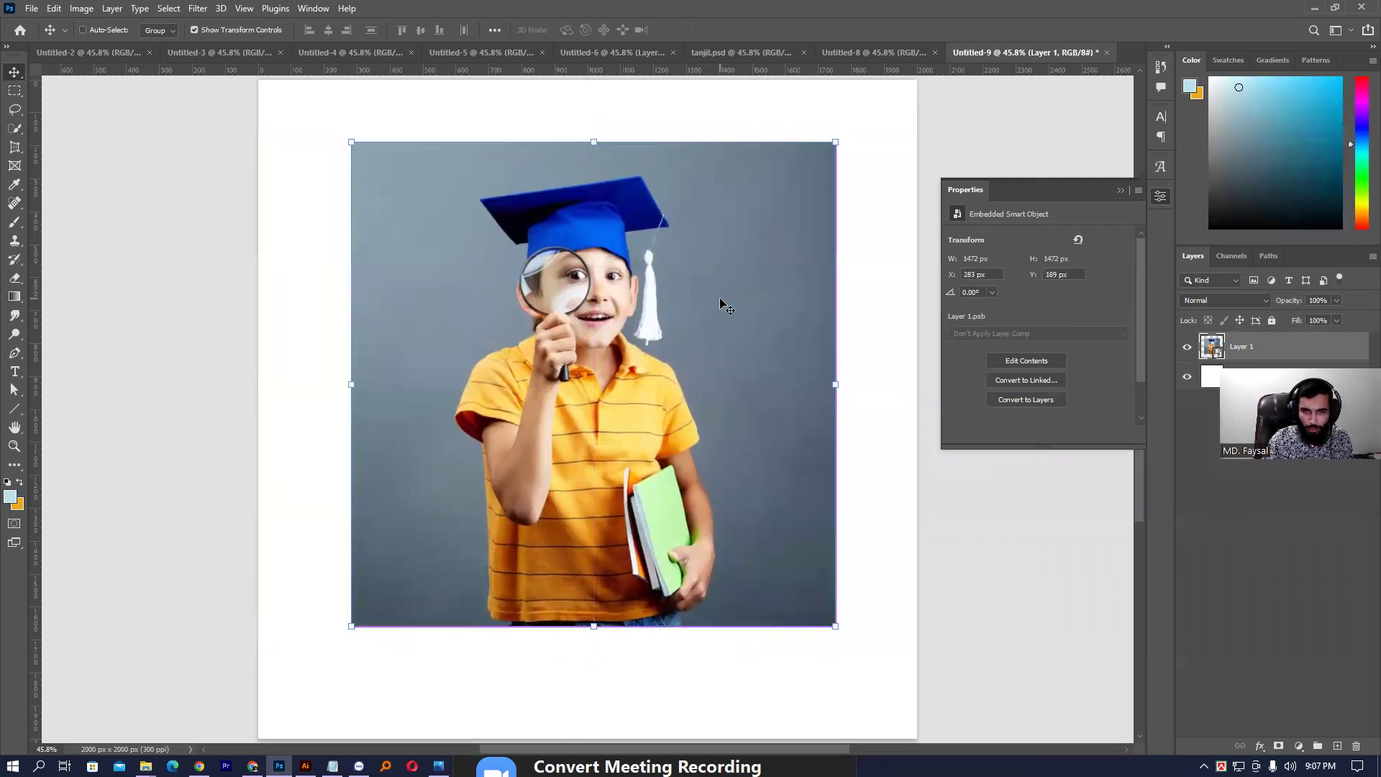
{"action": "key", "text": "ctrl+0"}
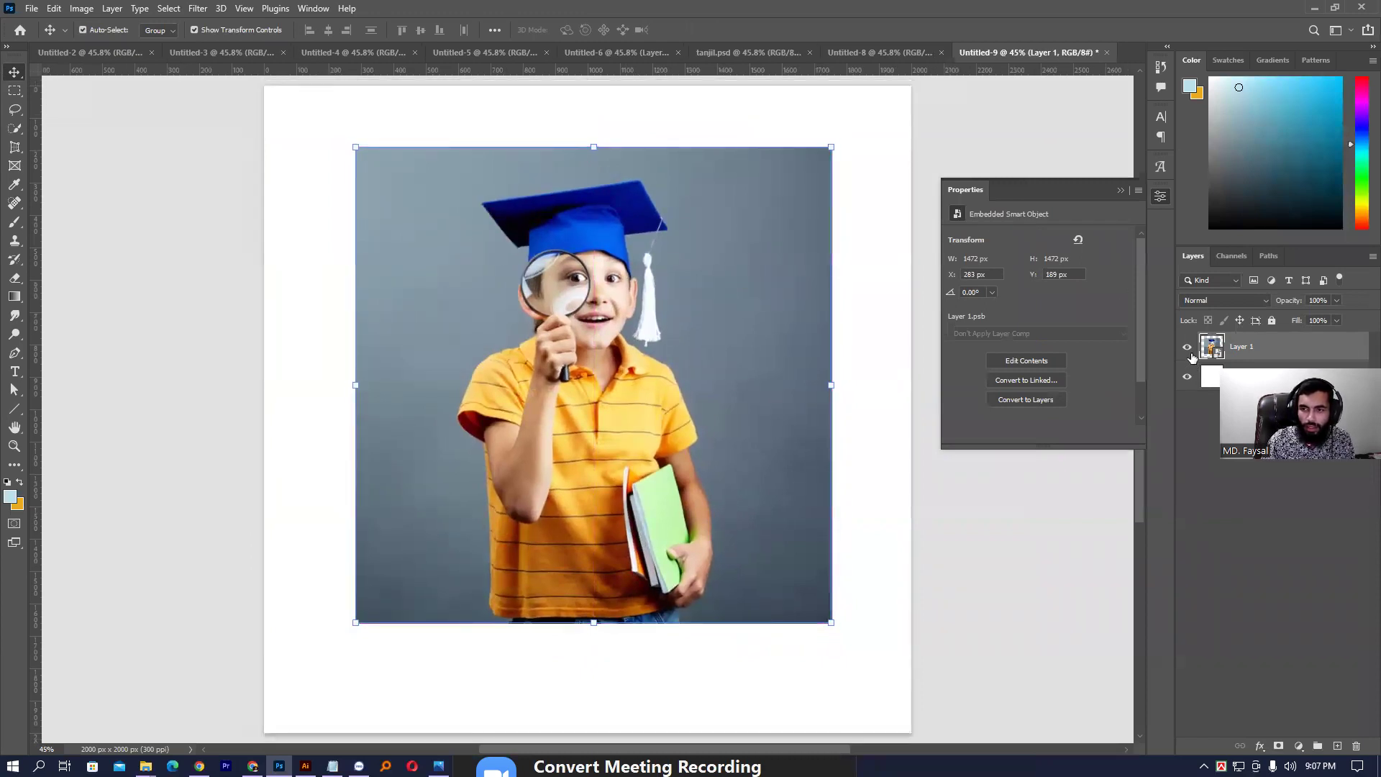
{"action": "left_click", "coordinate": [1188, 349]}
{"action": "left_click", "coordinate": [785, 277]}
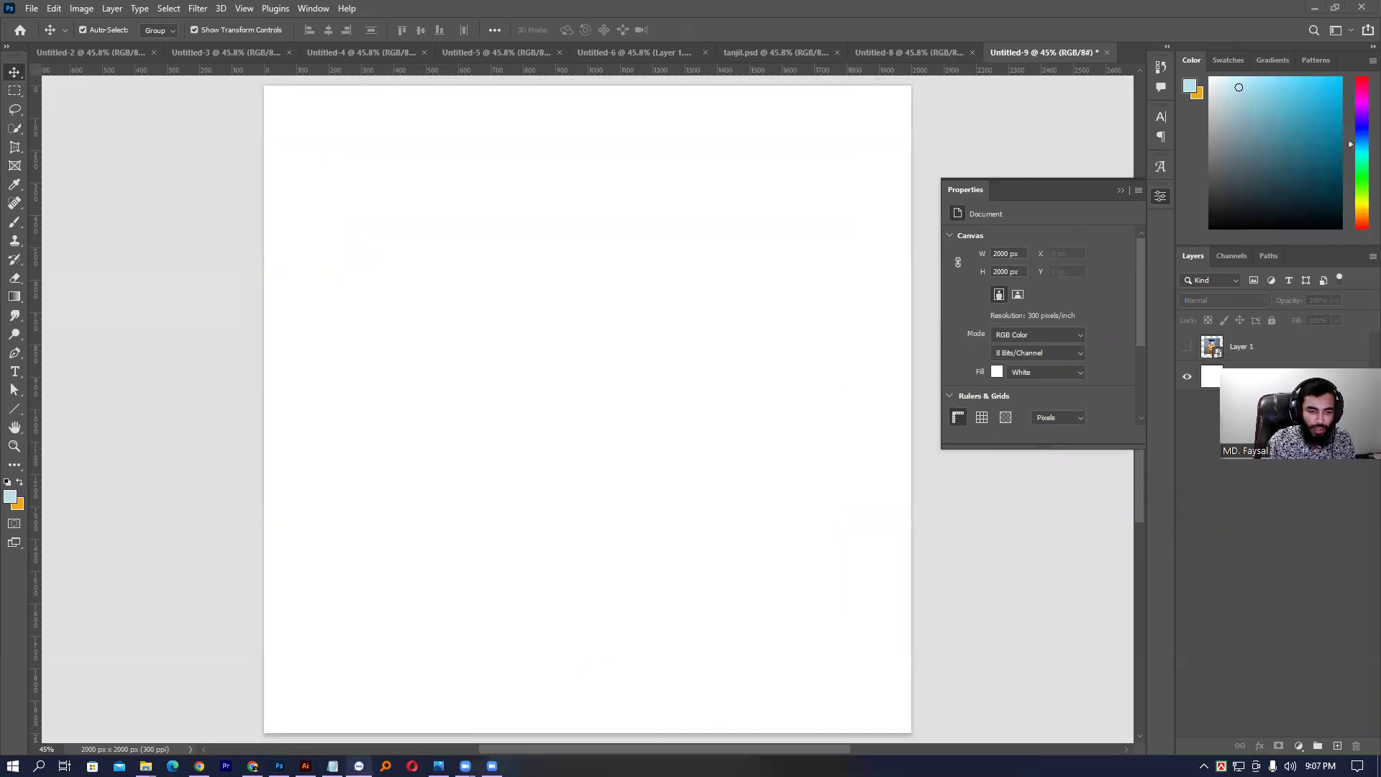
- Paste 'School Admission 2023' from the notes as a headline, shrink it and place it upper centre
{"action": "left_click", "coordinate": [332, 765]}
{"action": "left_click_drag", "start_coordinate": [402, 301], "coordinate": [276, 226]}
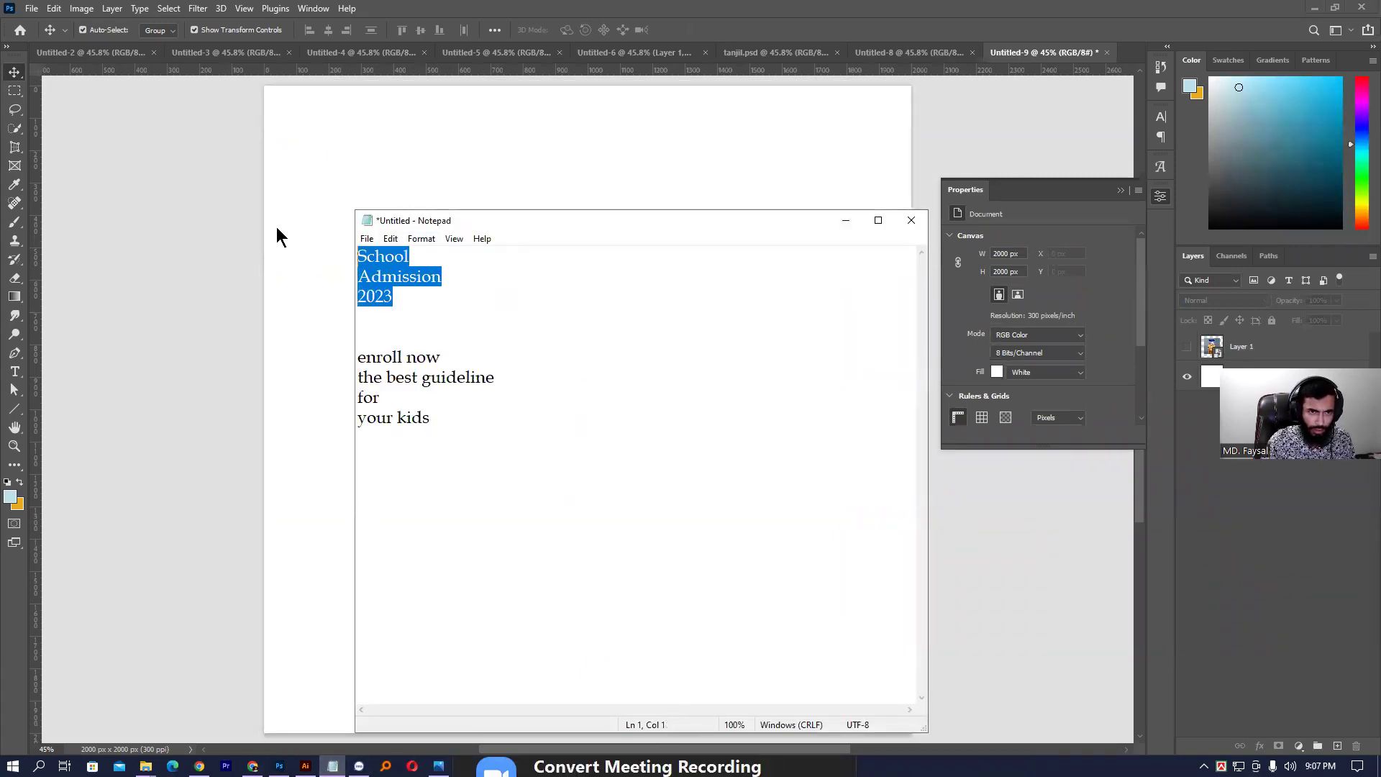
{"action": "left_click", "coordinate": [273, 226]}
{"action": "key", "text": "t"}
{"action": "left_click", "coordinate": [343, 220]}
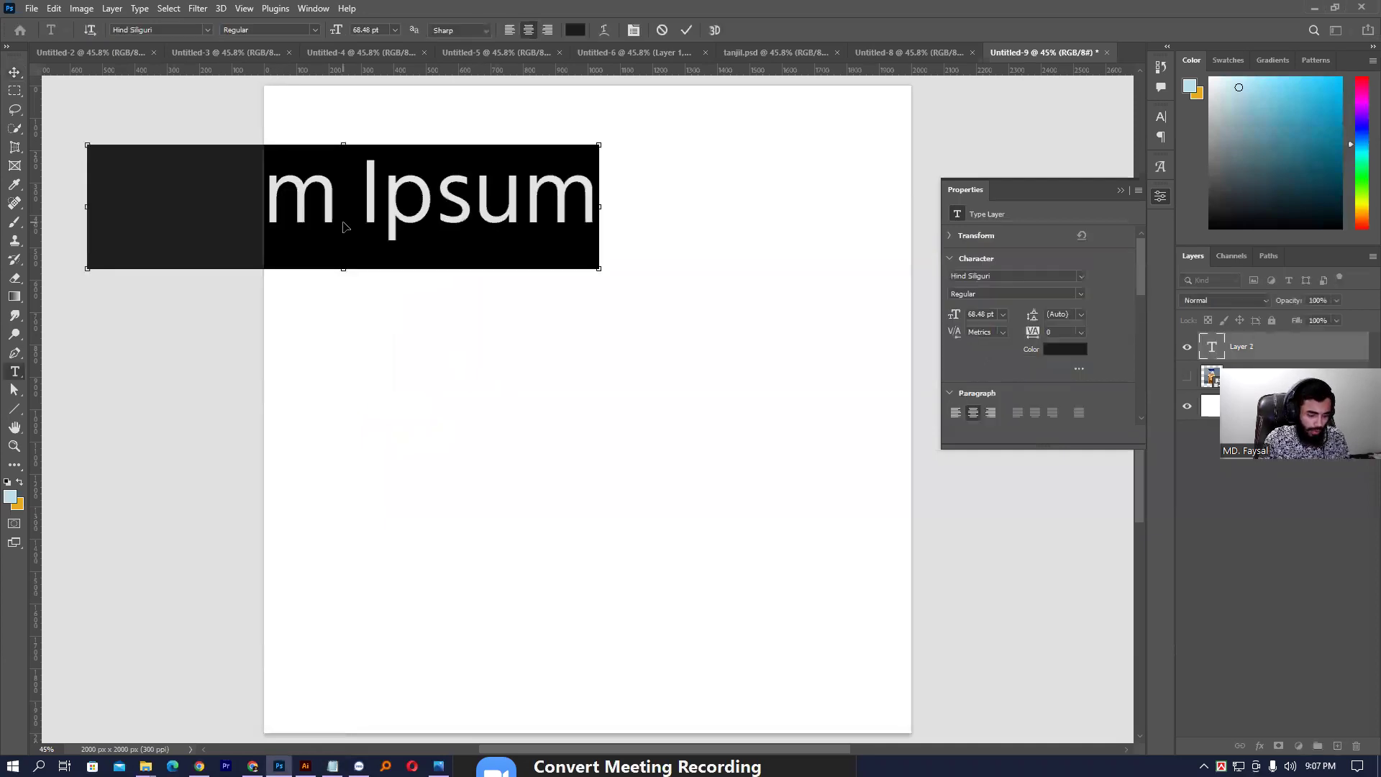
{"action": "key", "text": "ctrl+v"}
{"action": "key", "text": "ctrl+Return"}
{"action": "left_click", "coordinate": [15, 72]}
{"action": "left_click_drag", "start_coordinate": [411, 175], "coordinate": [695, 186]}
{"action": "left_click_drag", "start_coordinate": [833, 310], "coordinate": [638, 332]}
{"action": "key", "text": "Return"}
{"action": "left_click_drag", "start_coordinate": [559, 286], "coordinate": [503, 218]}
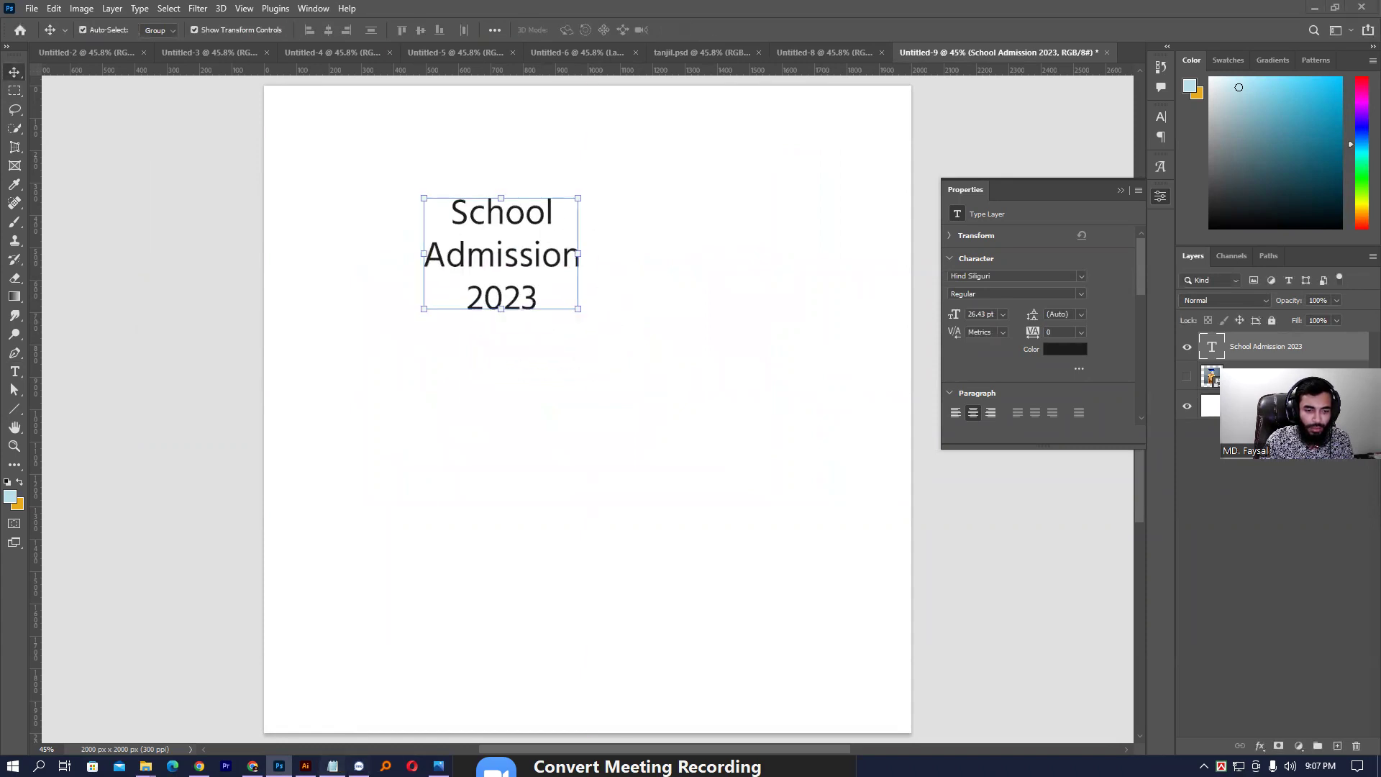
- Duplicate the headline, replace its text with 'enroll now the best guideline for your kids', and position both
{"action": "left_click", "coordinate": [332, 766]}
{"action": "left_click_drag", "start_coordinate": [462, 533], "coordinate": [303, 365]}
{"action": "key", "text": "ctrl+c"}
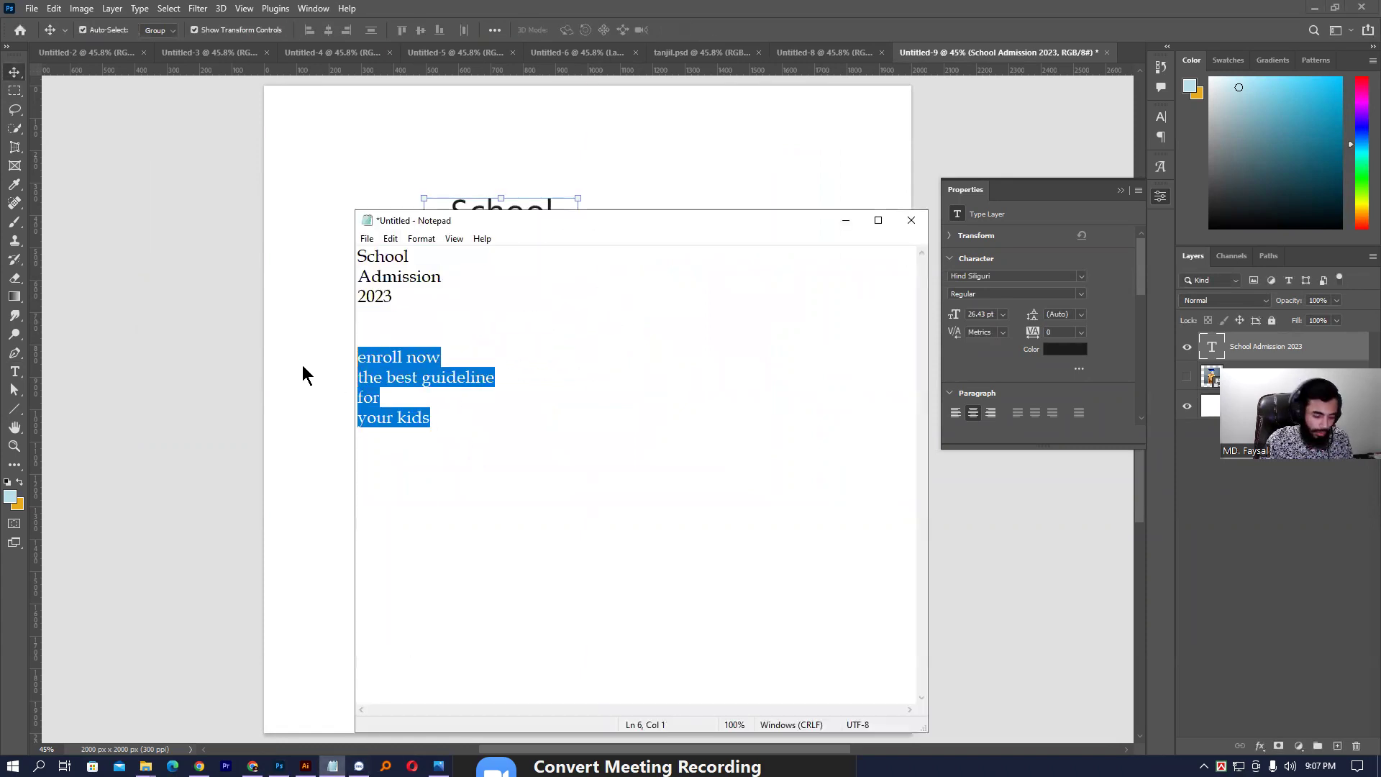
{"action": "left_click", "coordinate": [756, 145]}
{"action": "left_click_drag", "start_coordinate": [493, 244], "coordinate": [496, 365]}
{"action": "key", "text": "ctrl+z"}
{"action": "left_click_drag", "start_coordinate": [447, 255], "coordinate": [444, 394]}
{"action": "double_click", "coordinate": [444, 394]}
{"action": "key", "text": "ctrl+v"}
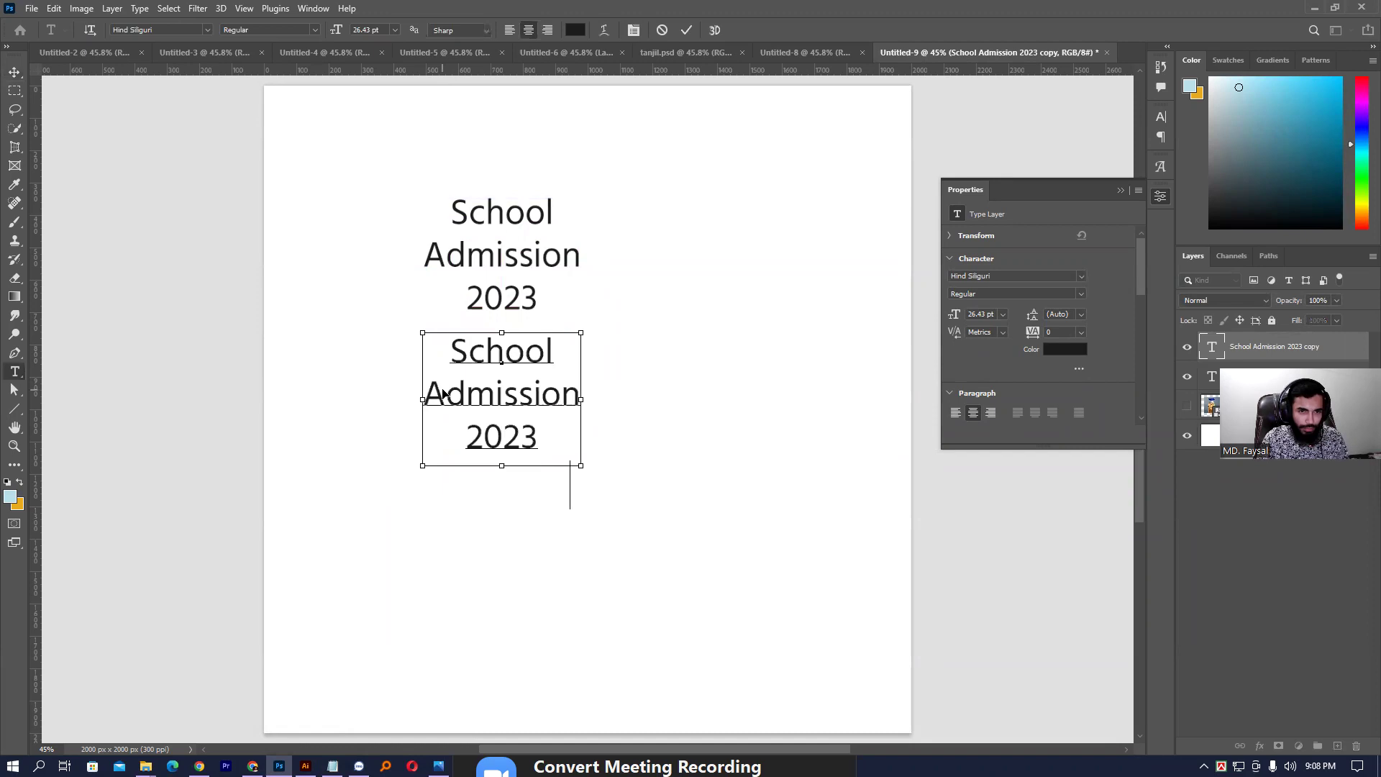
{"action": "key", "text": "ctrl+Return"}
{"action": "key", "text": "v"}
{"action": "left_click_drag", "start_coordinate": [446, 397], "coordinate": [713, 214]}
{"action": "left_click_drag", "start_coordinate": [504, 262], "coordinate": [500, 346]}
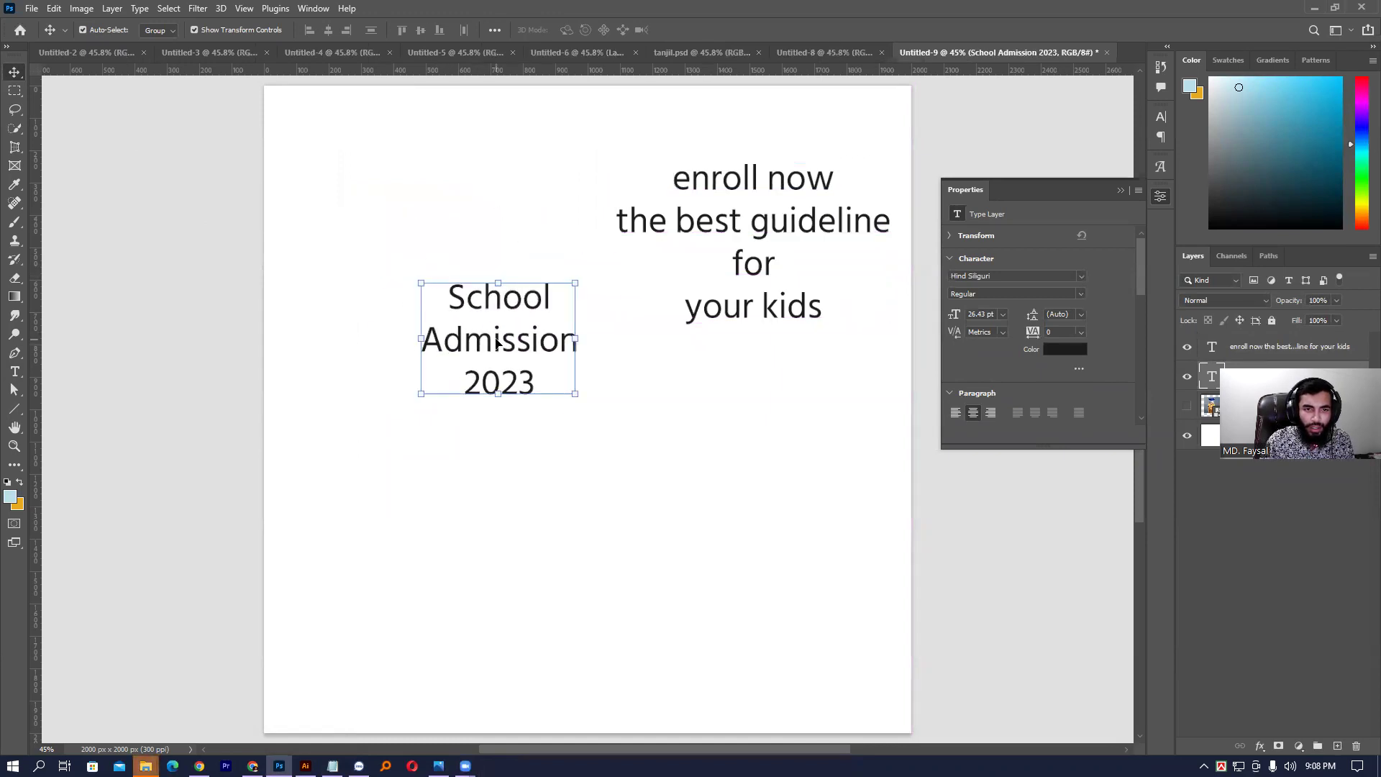
{"action": "double_click", "coordinate": [496, 339]}
{"action": "key", "text": "ctrl+Return"}
- Set the School Admission 2023 heading font to Montserrat Bold
{"action": "key", "text": "v"}
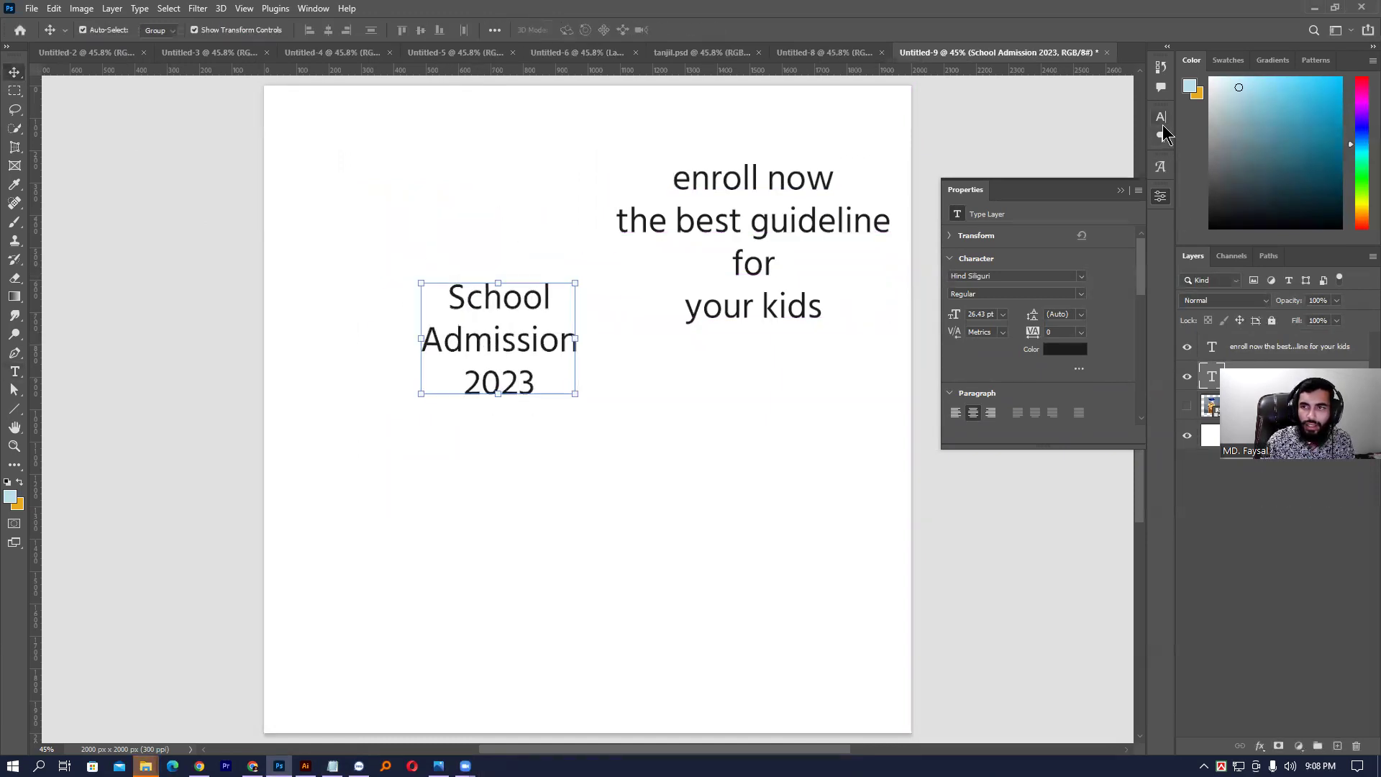
{"action": "left_click", "coordinate": [1161, 116]}
{"action": "left_click", "coordinate": [1055, 137]}
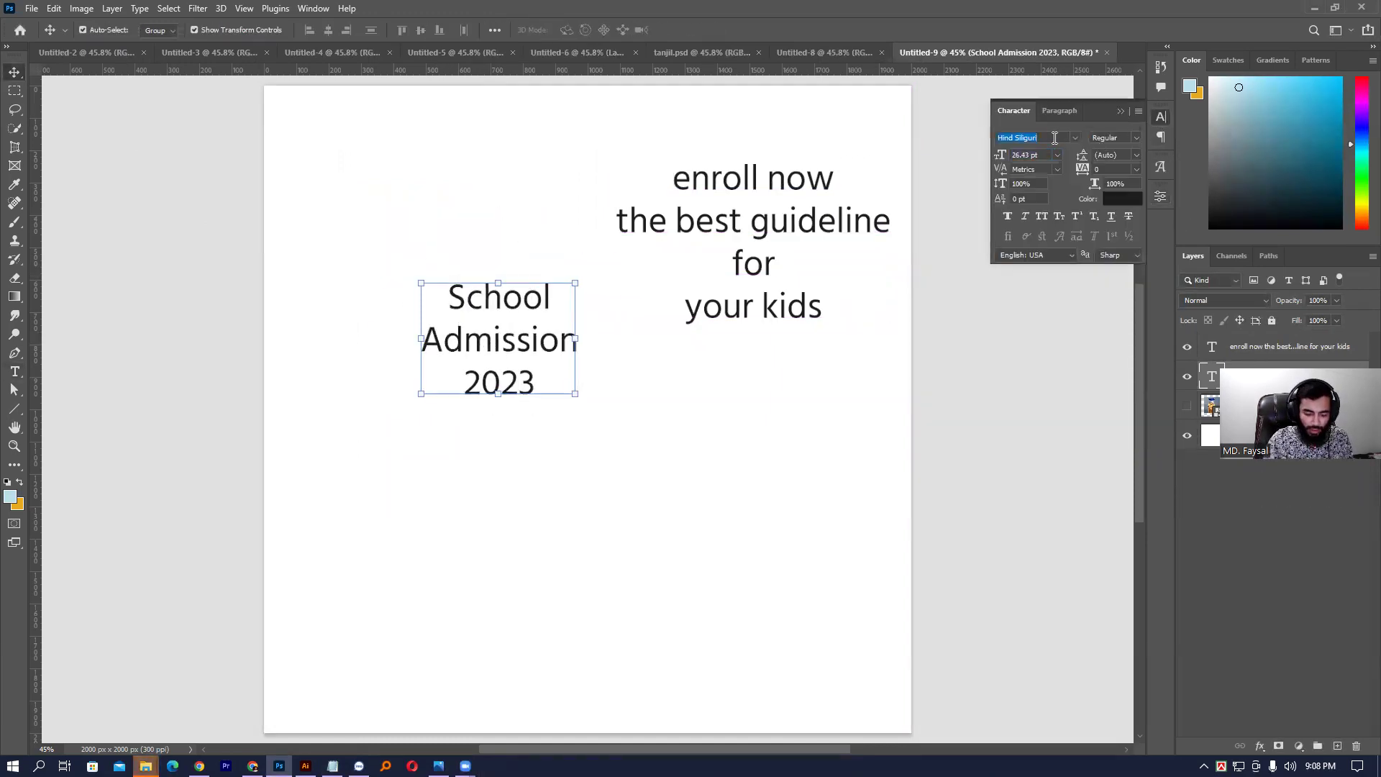
{"action": "type", "text": "monts"}
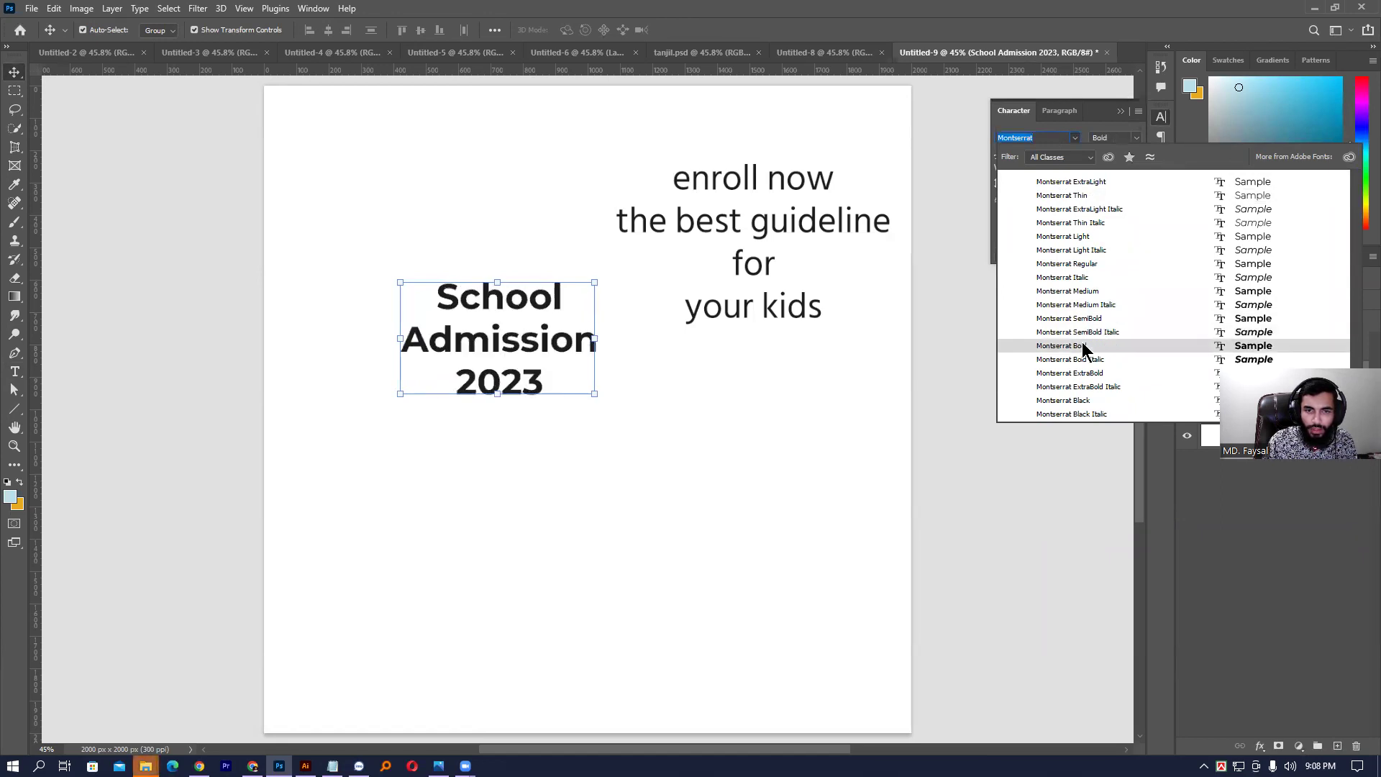
{"action": "left_click", "coordinate": [1082, 342]}
- Set the enroll now text to Montserrat ExtraBold and nudge it up-left
{"action": "left_click", "coordinate": [794, 309]}
{"action": "left_click", "coordinate": [1043, 138]}
{"action": "type", "text": "montwe"}
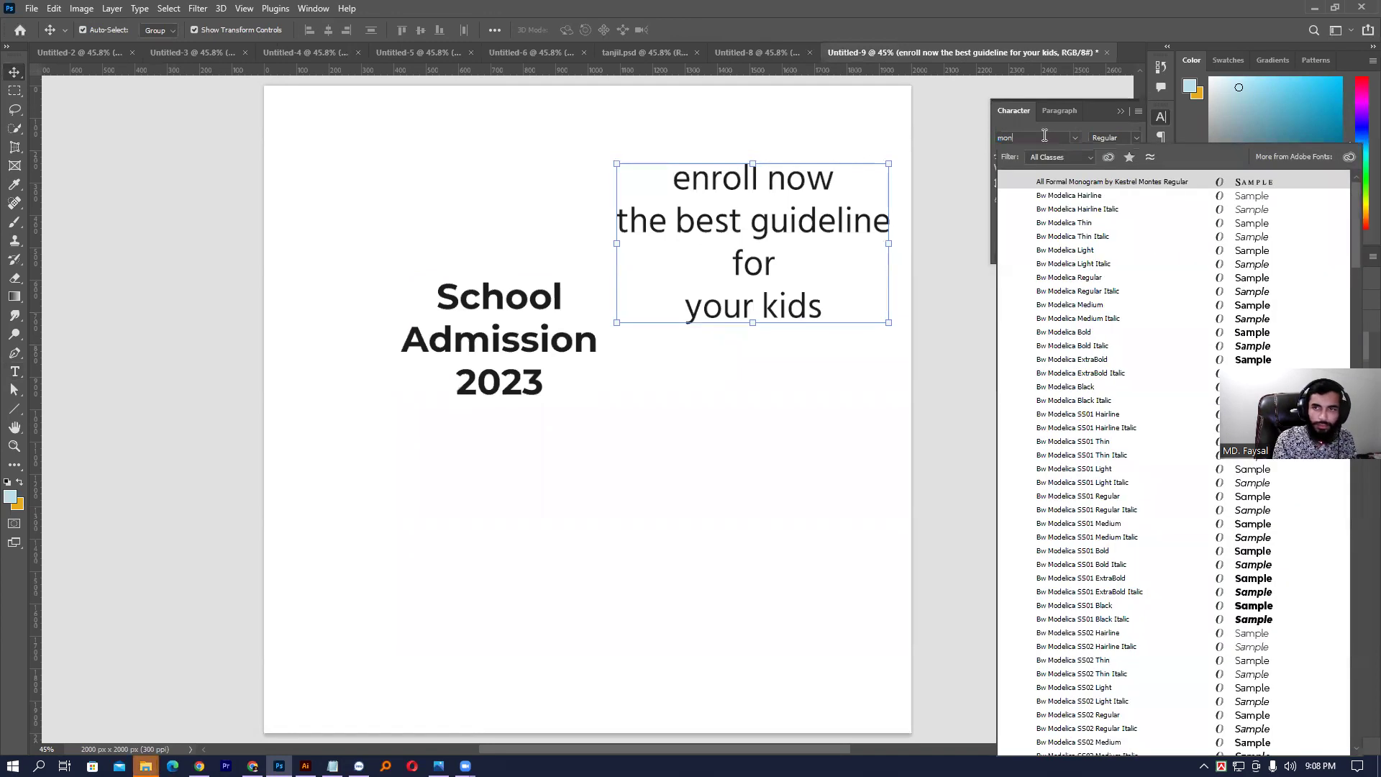
{"action": "key", "text": "BackSpace"}
{"action": "key", "text": "BackSpace"}
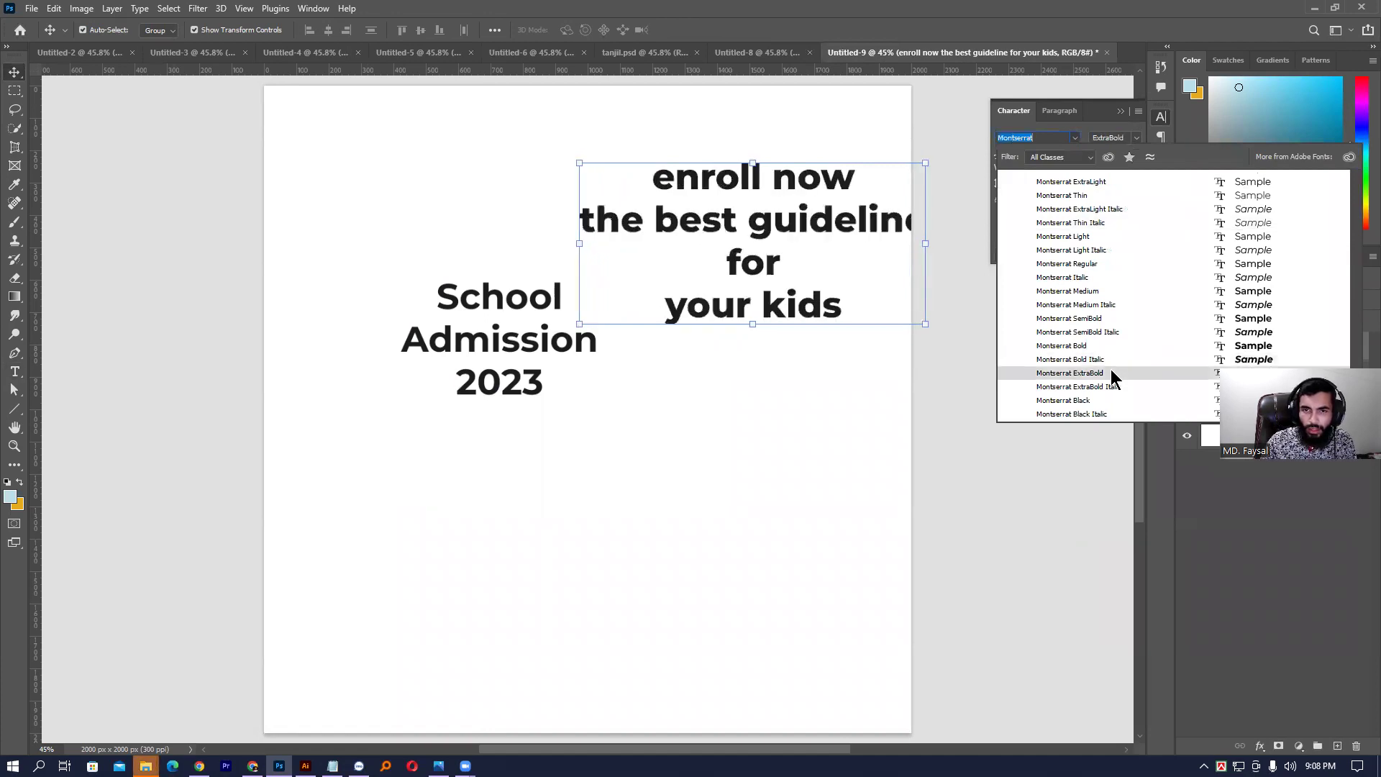
{"action": "left_click", "coordinate": [1111, 373]}
{"action": "left_click_drag", "start_coordinate": [797, 226], "coordinate": [709, 234]}
{"action": "left_click", "coordinate": [758, 364]}
- Select both text layers and hide them
{"action": "left_click", "coordinate": [607, 322]}
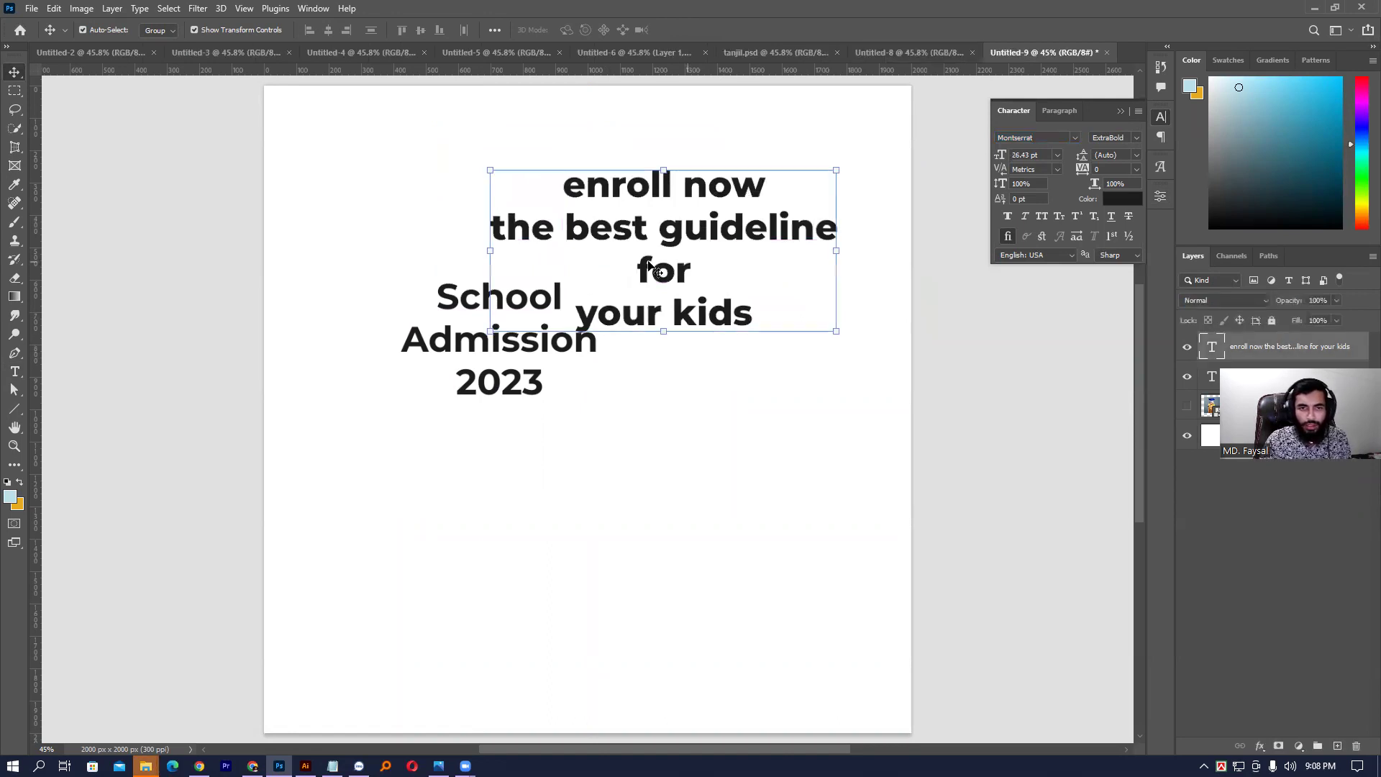
{"action": "left_click", "coordinate": [457, 298], "text": "shift"}
{"action": "left_click_drag", "start_coordinate": [1187, 349], "coordinate": [1187, 377]}
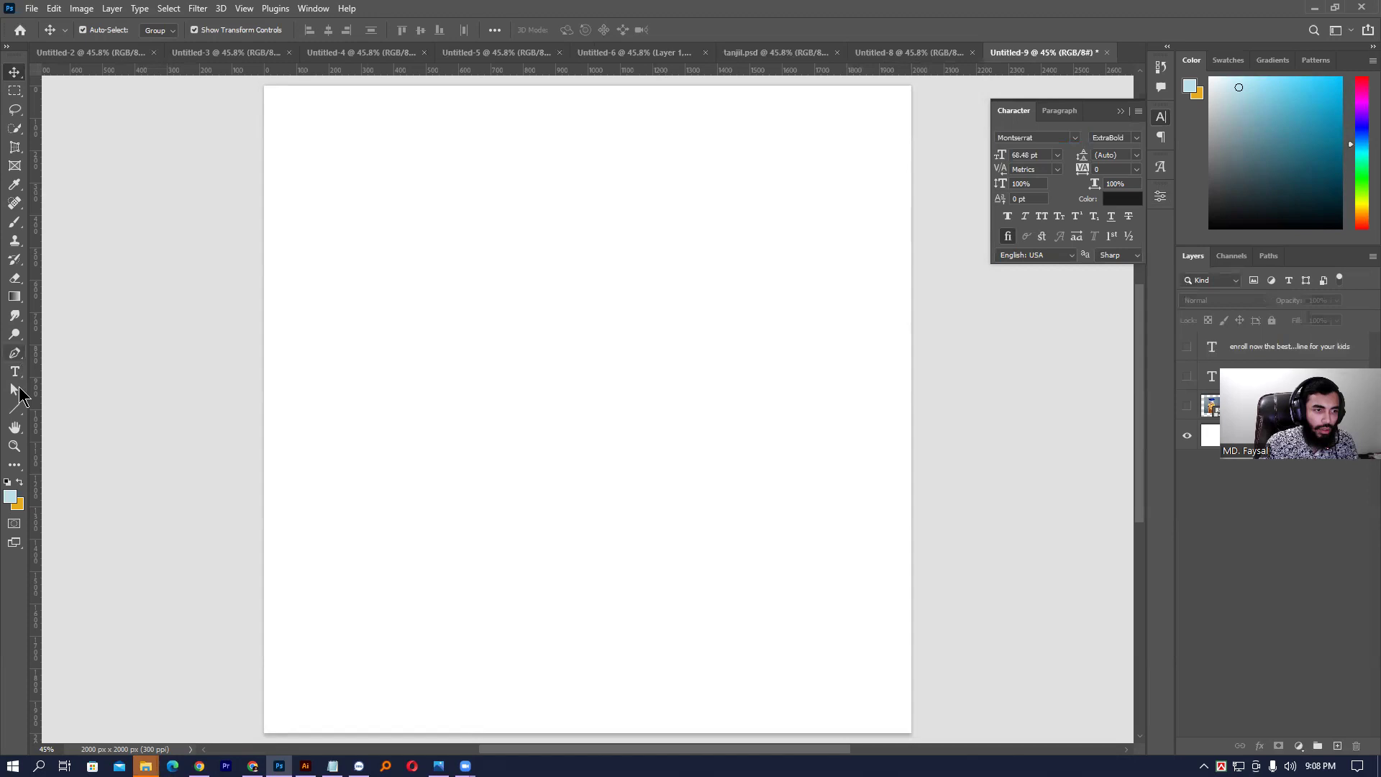
- Create a 2000 × 2000 px light-blue rectangle and drag it up-left over the canvas
{"action": "left_click", "coordinate": [15, 408]}
{"action": "left_click", "coordinate": [64, 408]}
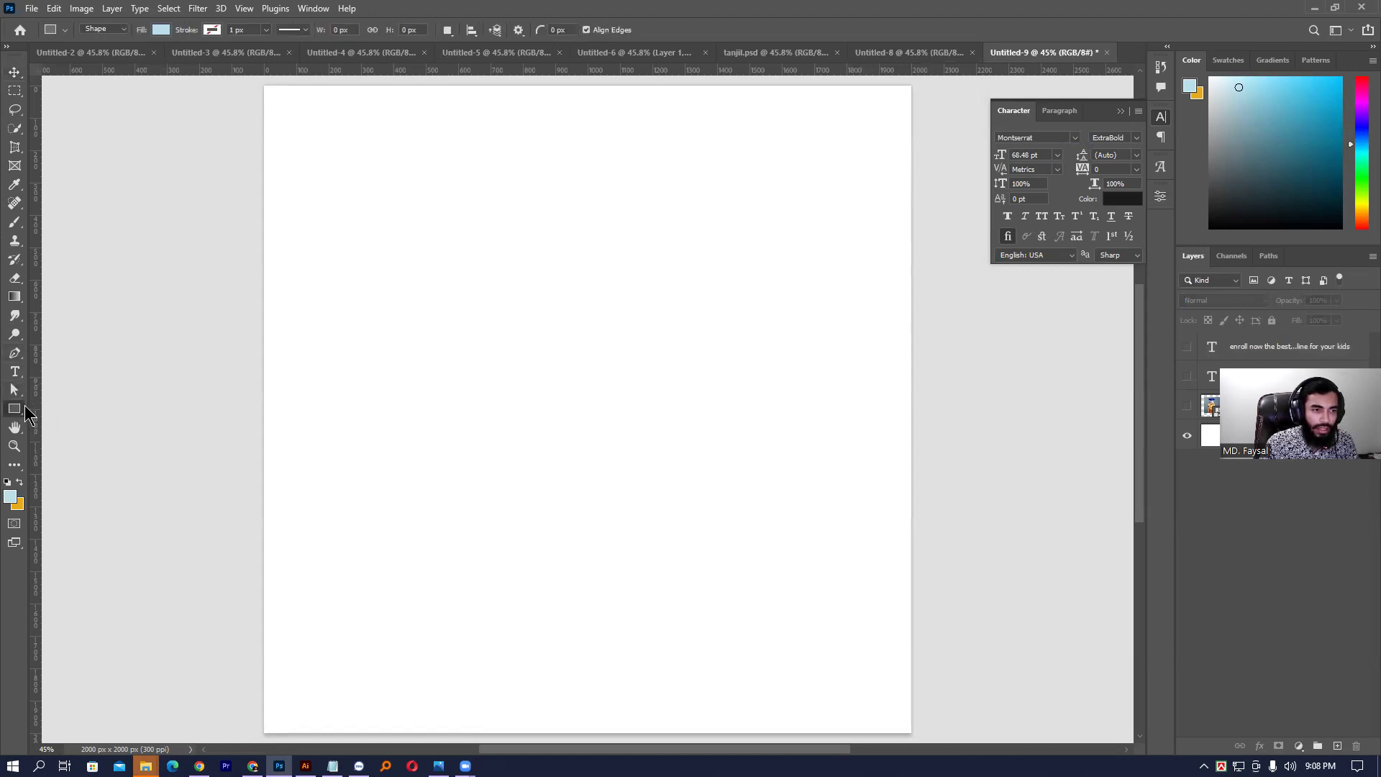
{"action": "left_click", "coordinate": [18, 415]}
{"action": "left_click", "coordinate": [45, 423]}
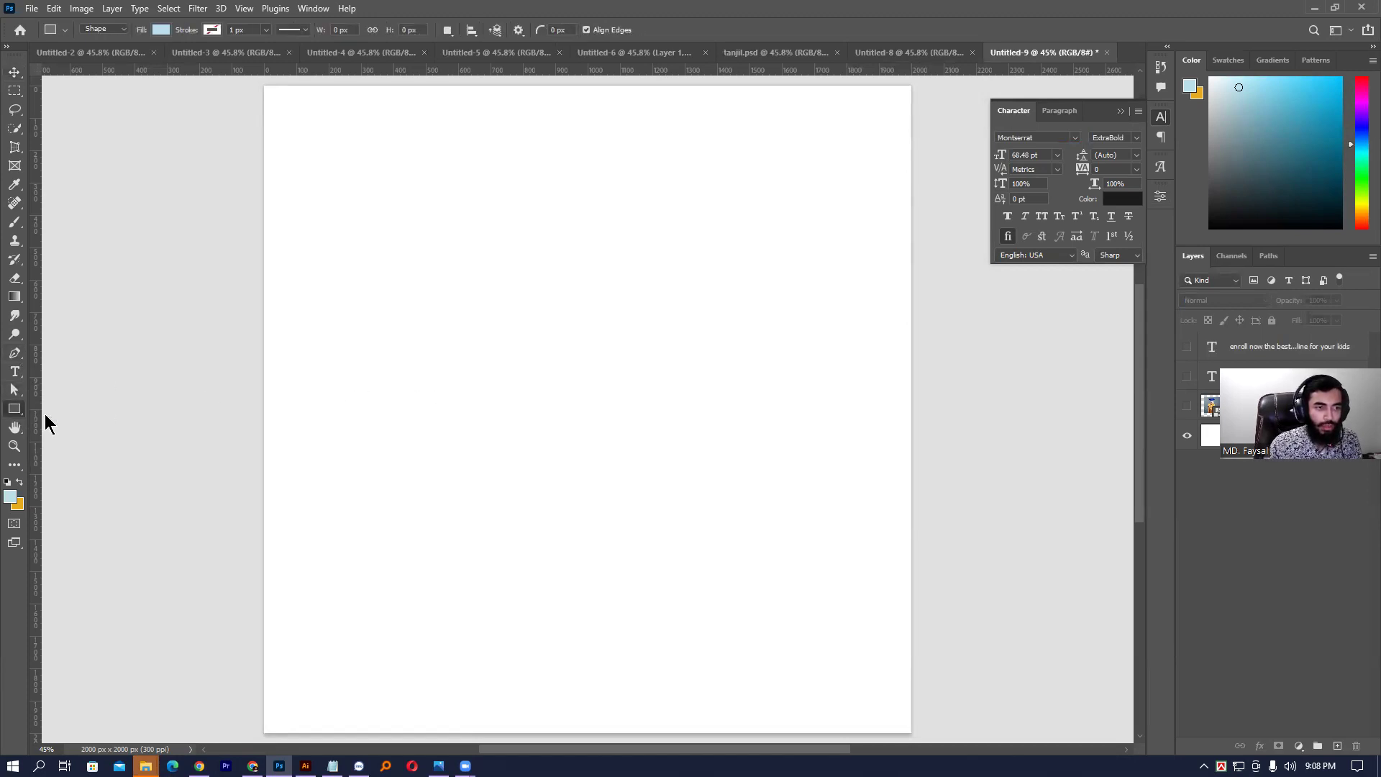
{"action": "left_click", "coordinate": [597, 351]}
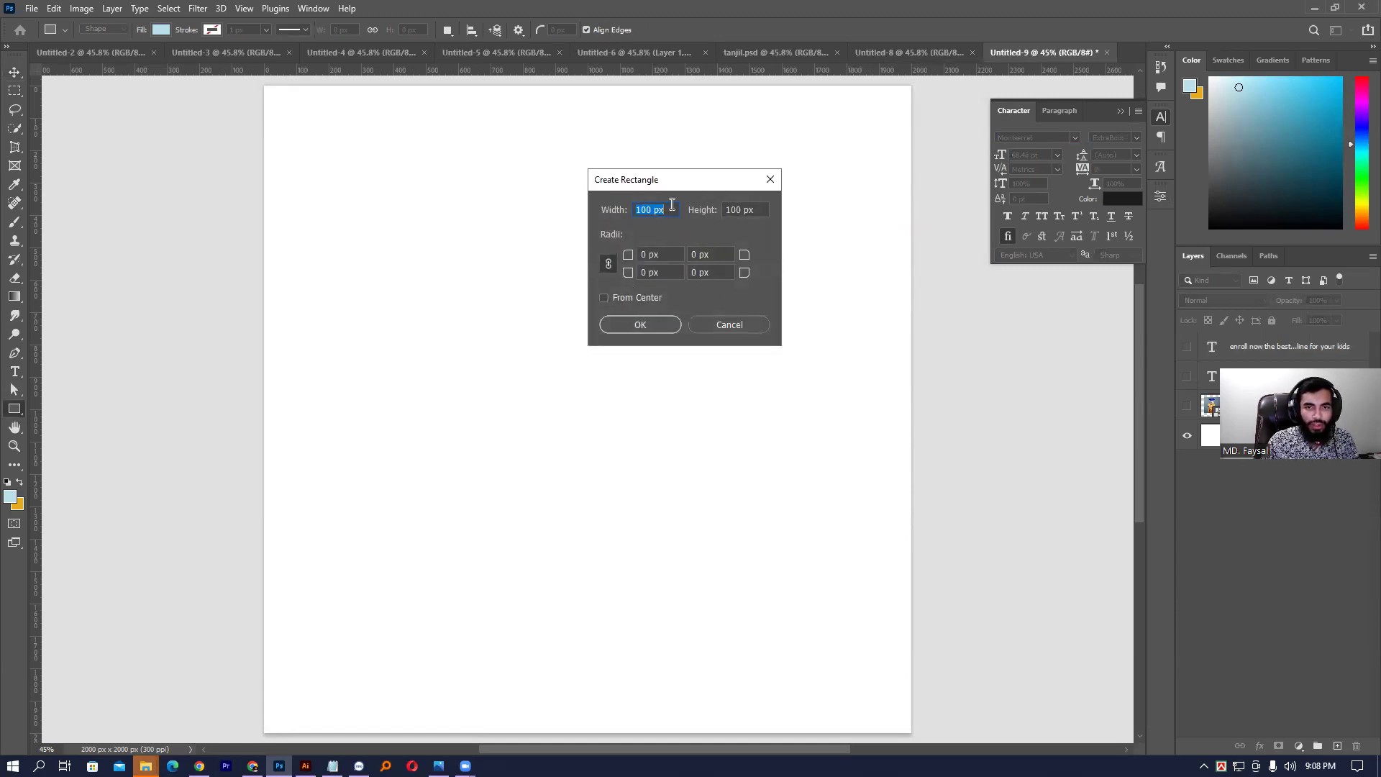
{"action": "type", "text": "200"}
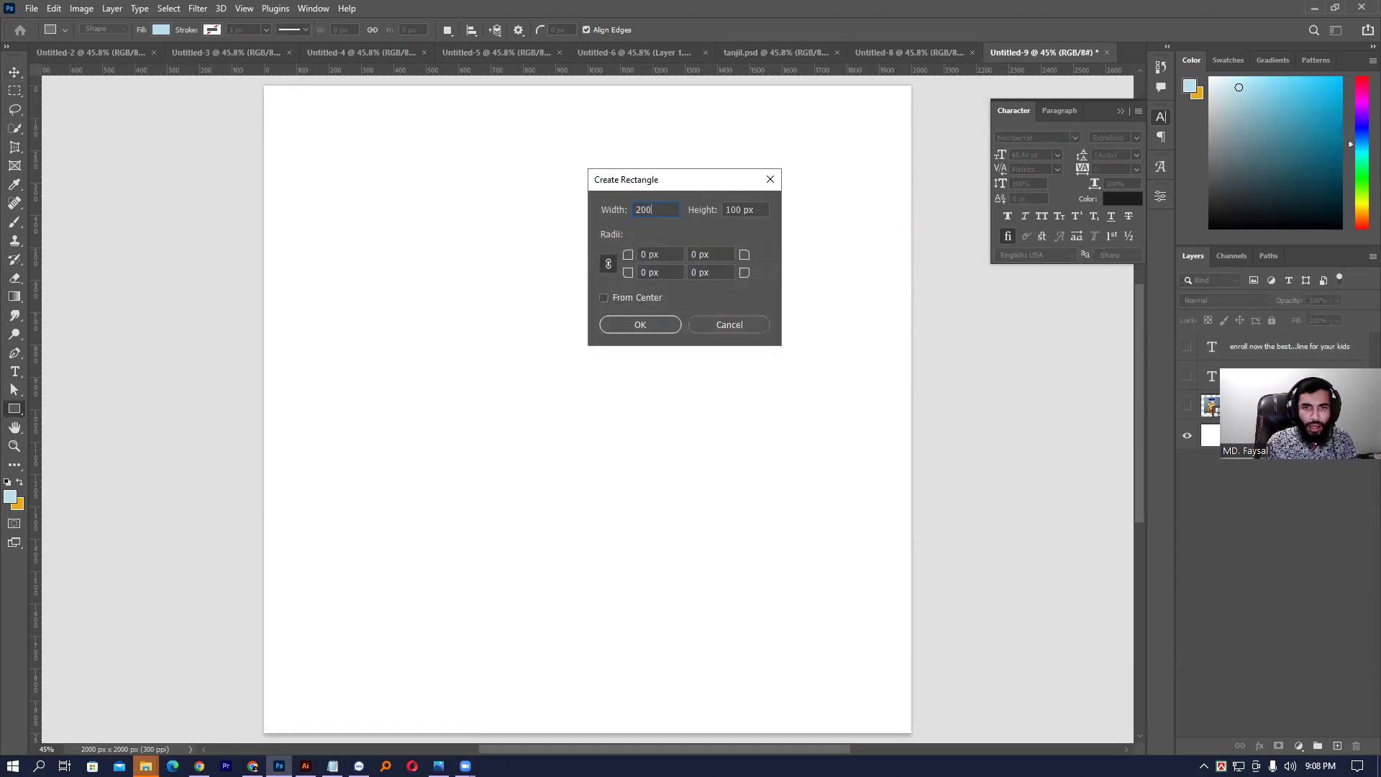
{"action": "key", "text": "Tab"}
{"action": "type", "text": "20"}
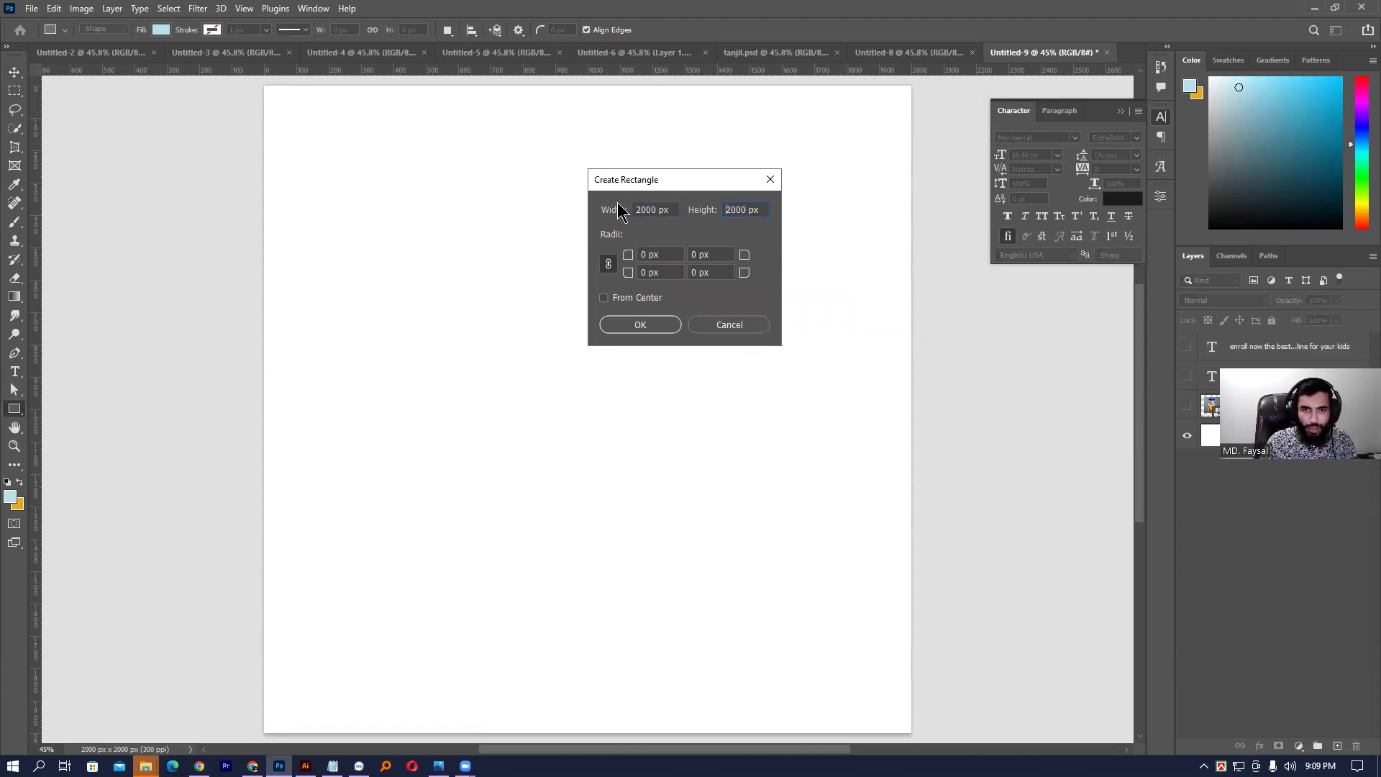
{"action": "key", "text": "Return"}
{"action": "left_click", "coordinate": [14, 72]}
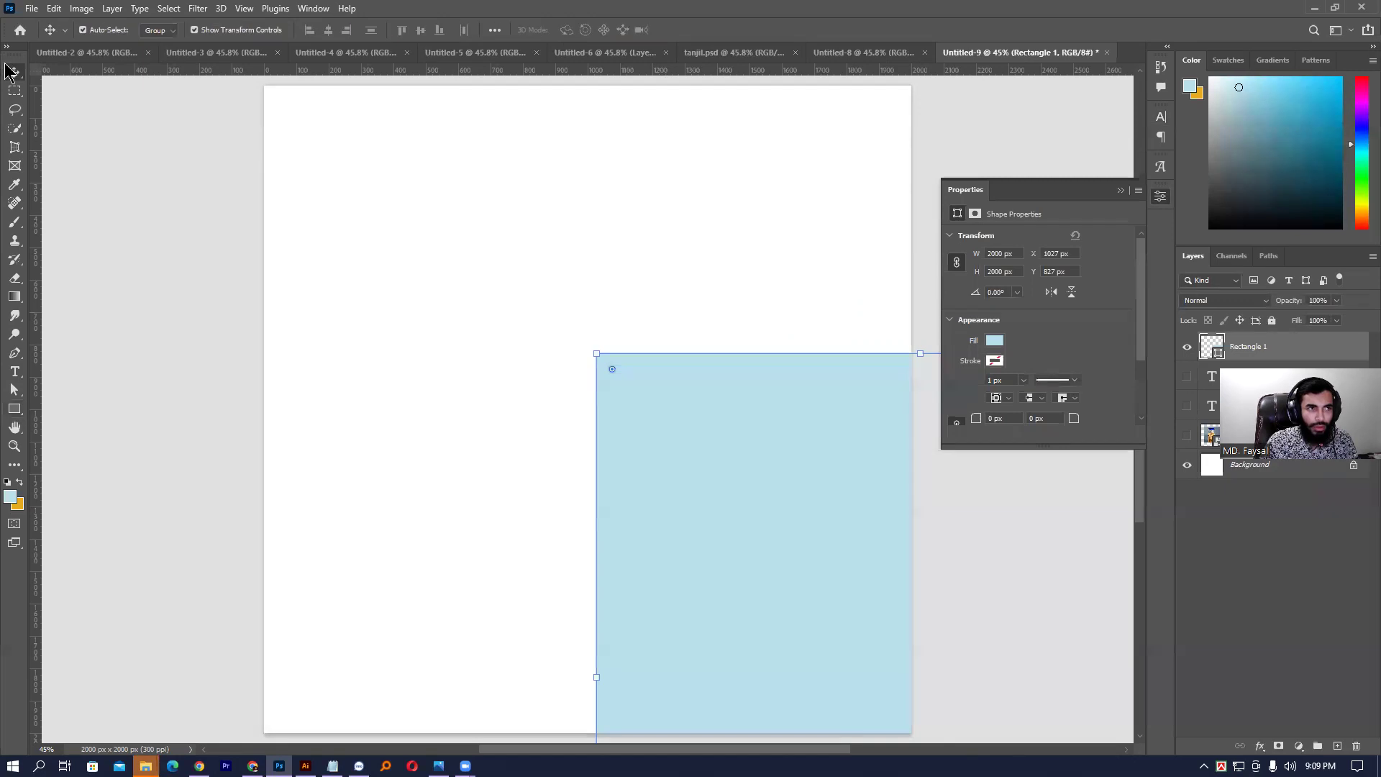
{"action": "left_click_drag", "start_coordinate": [770, 475], "coordinate": [423, 308]}
- Centre the rectangle horizontally and vertically on the canvas
{"action": "key", "text": "ctrl+s"}
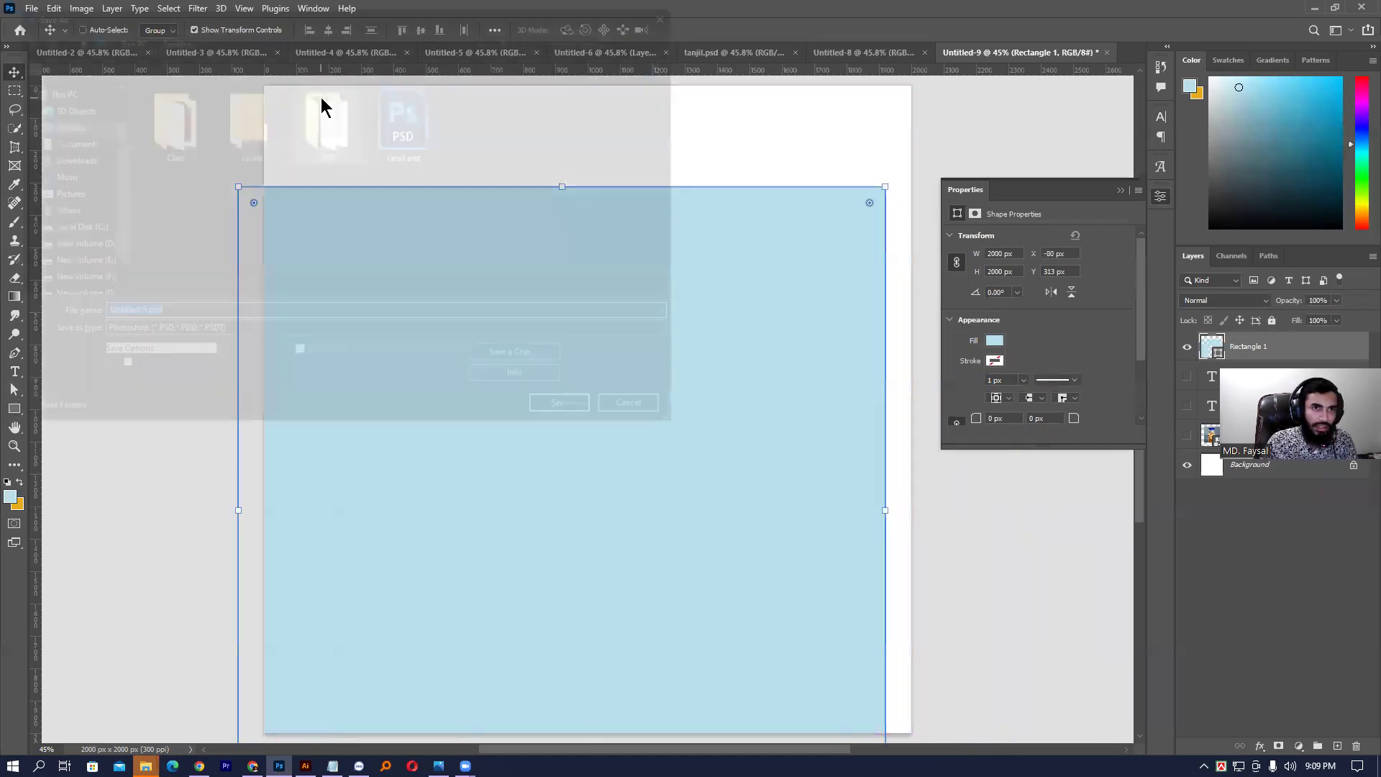
{"action": "left_click", "coordinate": [640, 410]}
{"action": "key", "text": "ctrl+a"}
{"action": "left_click", "coordinate": [328, 31]}
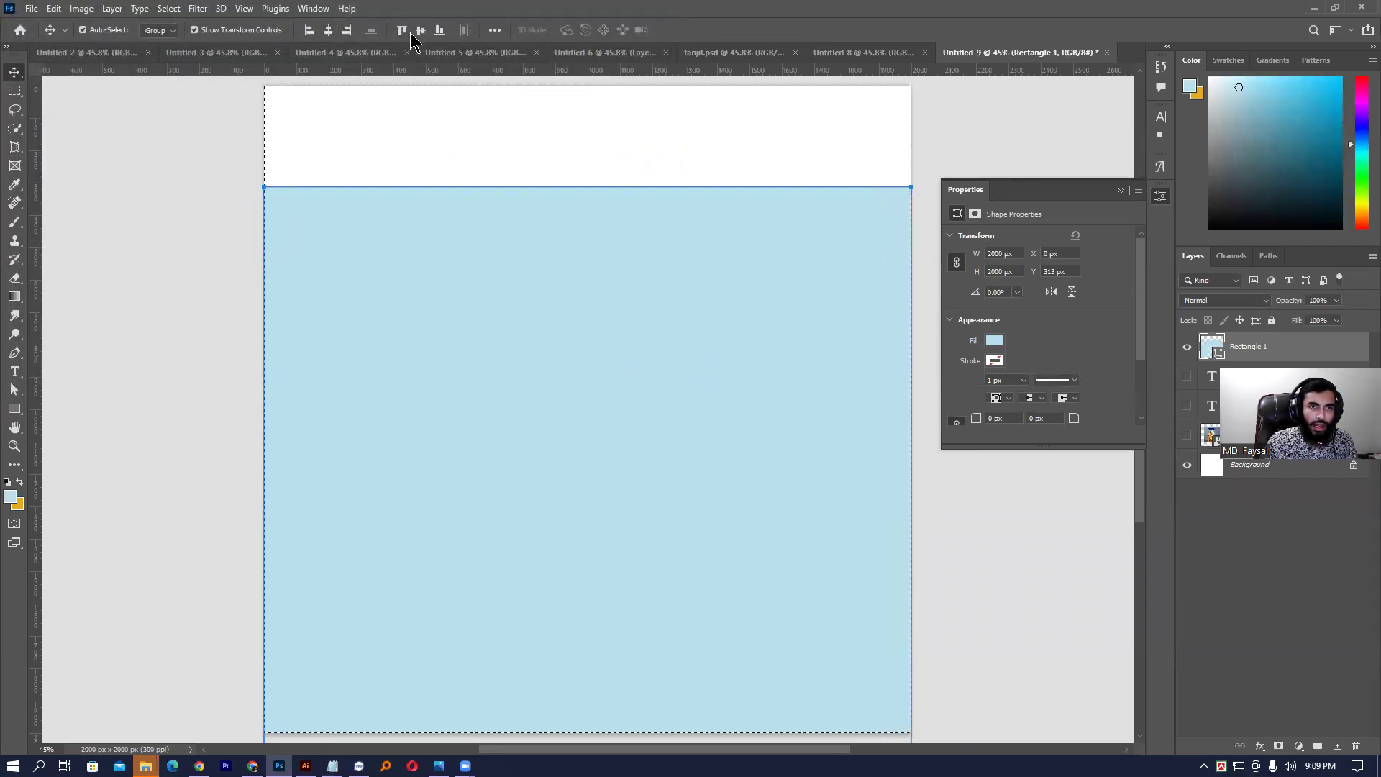
{"action": "left_click", "coordinate": [420, 30]}
{"action": "key", "text": "ctrl+d"}
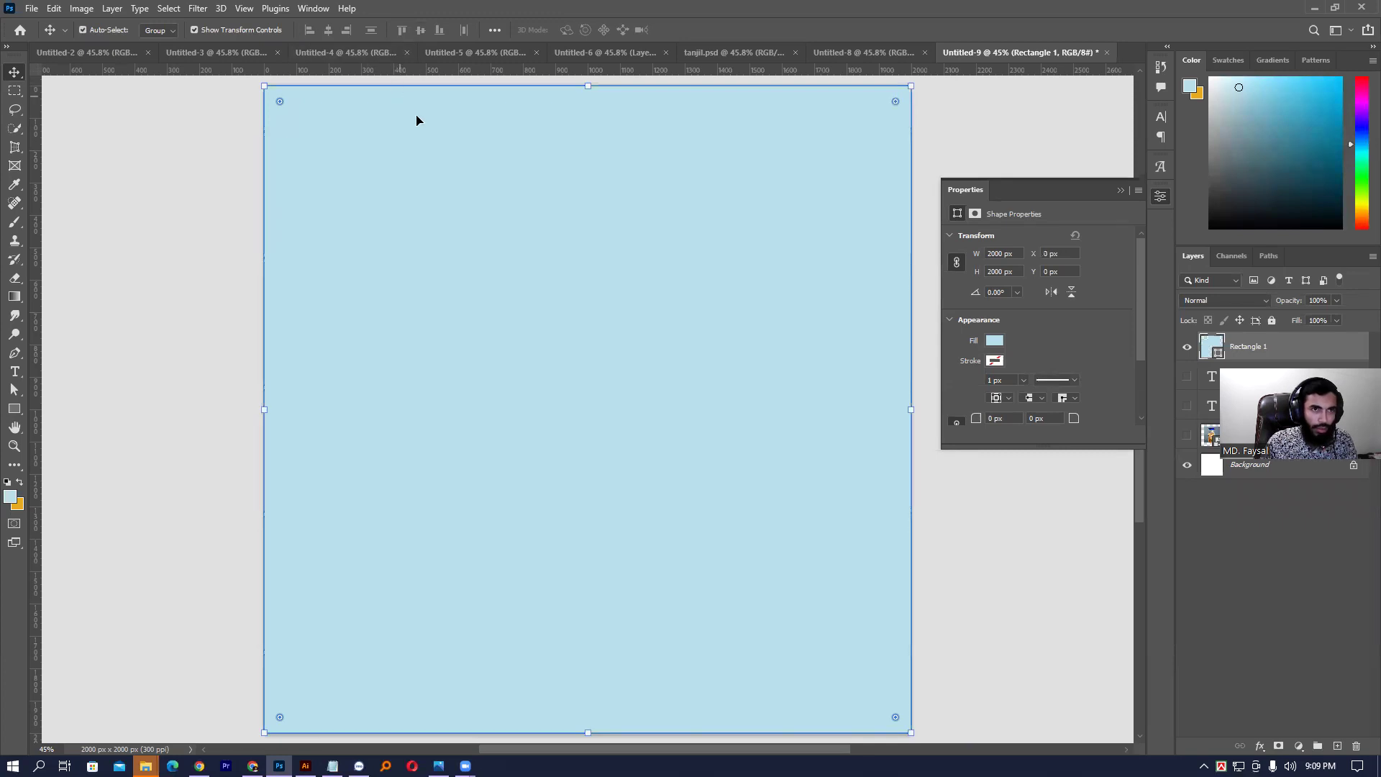
- Shrink the rectangle slightly to about 95.5% and round its corners
{"action": "left_click", "coordinate": [588, 86]}
{"action": "left_click_drag", "start_coordinate": [584, 87], "coordinate": [584, 101]}
{"action": "key", "text": "Return"}
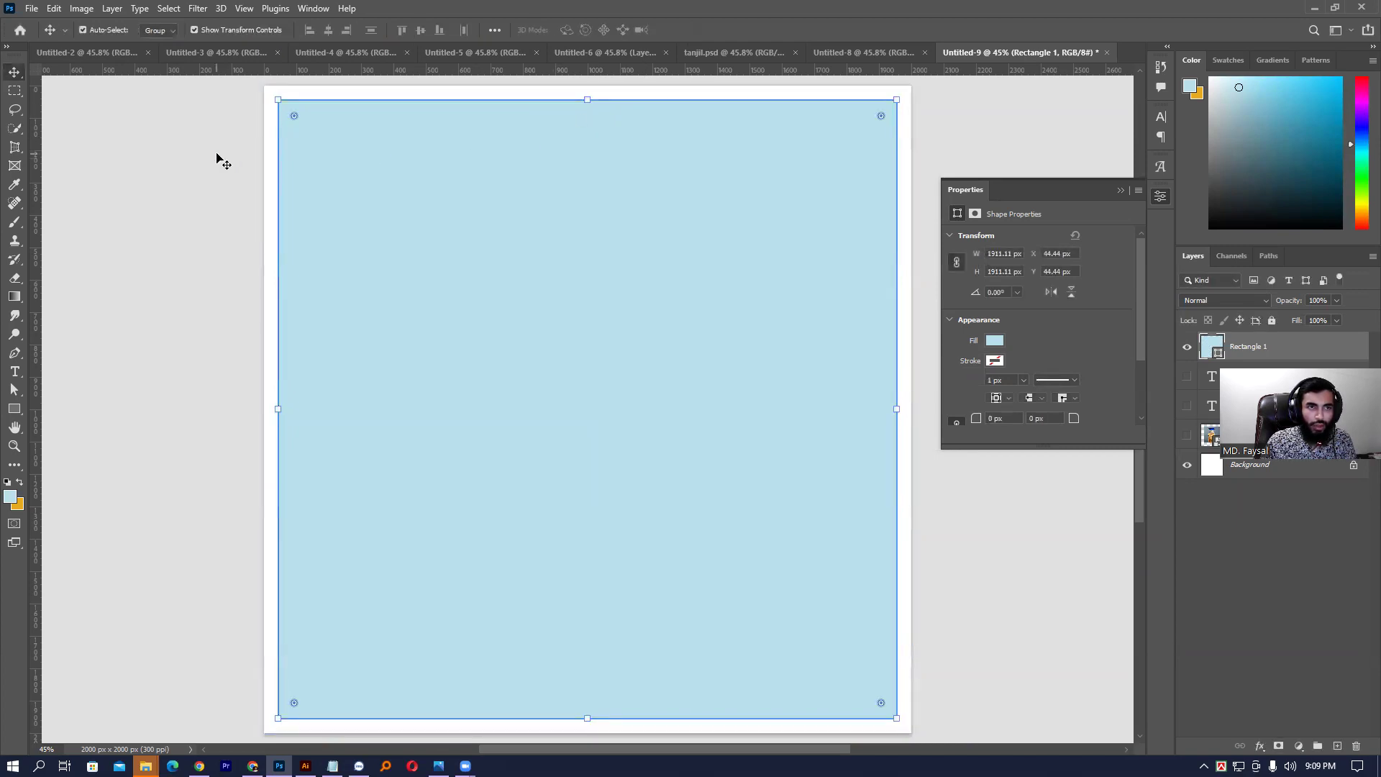
{"action": "left_click_drag", "start_coordinate": [295, 116], "coordinate": [302, 125]}
{"action": "left_click", "coordinate": [188, 127]}
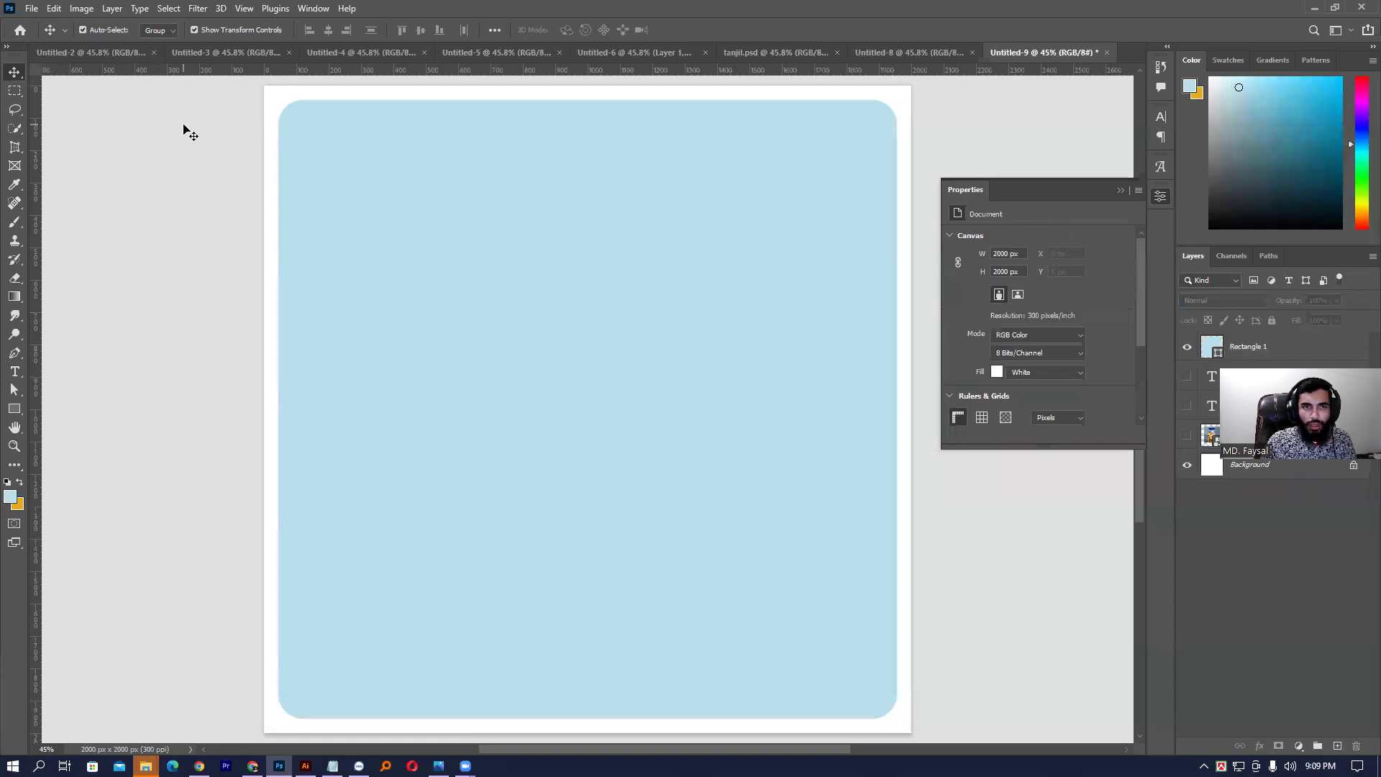
- Set the rectangle's fill colour to purple #602290
{"action": "left_click", "coordinate": [415, 228]}
{"action": "double_click", "coordinate": [1213, 344]}
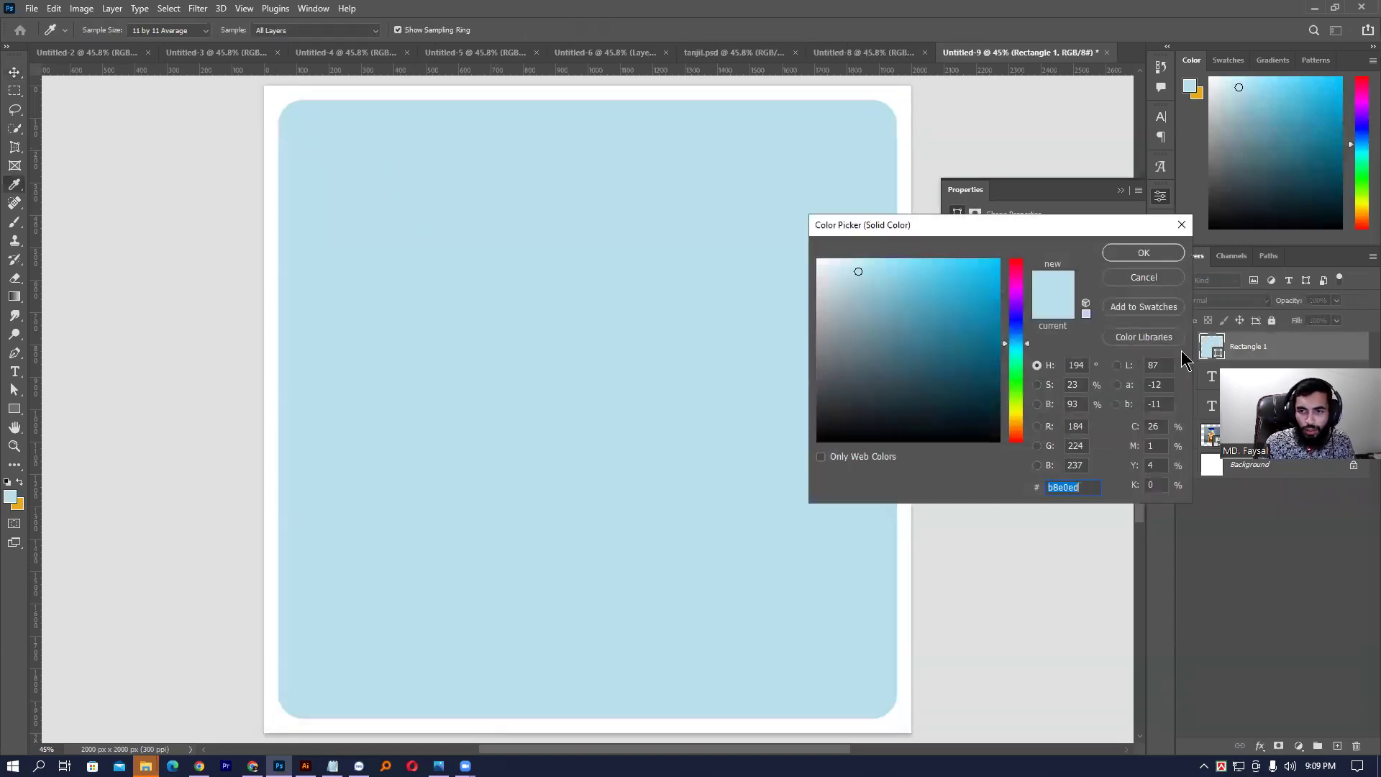
{"action": "left_click_drag", "start_coordinate": [1015, 333], "coordinate": [957, 338]}
{"action": "left_click", "coordinate": [961, 317]}
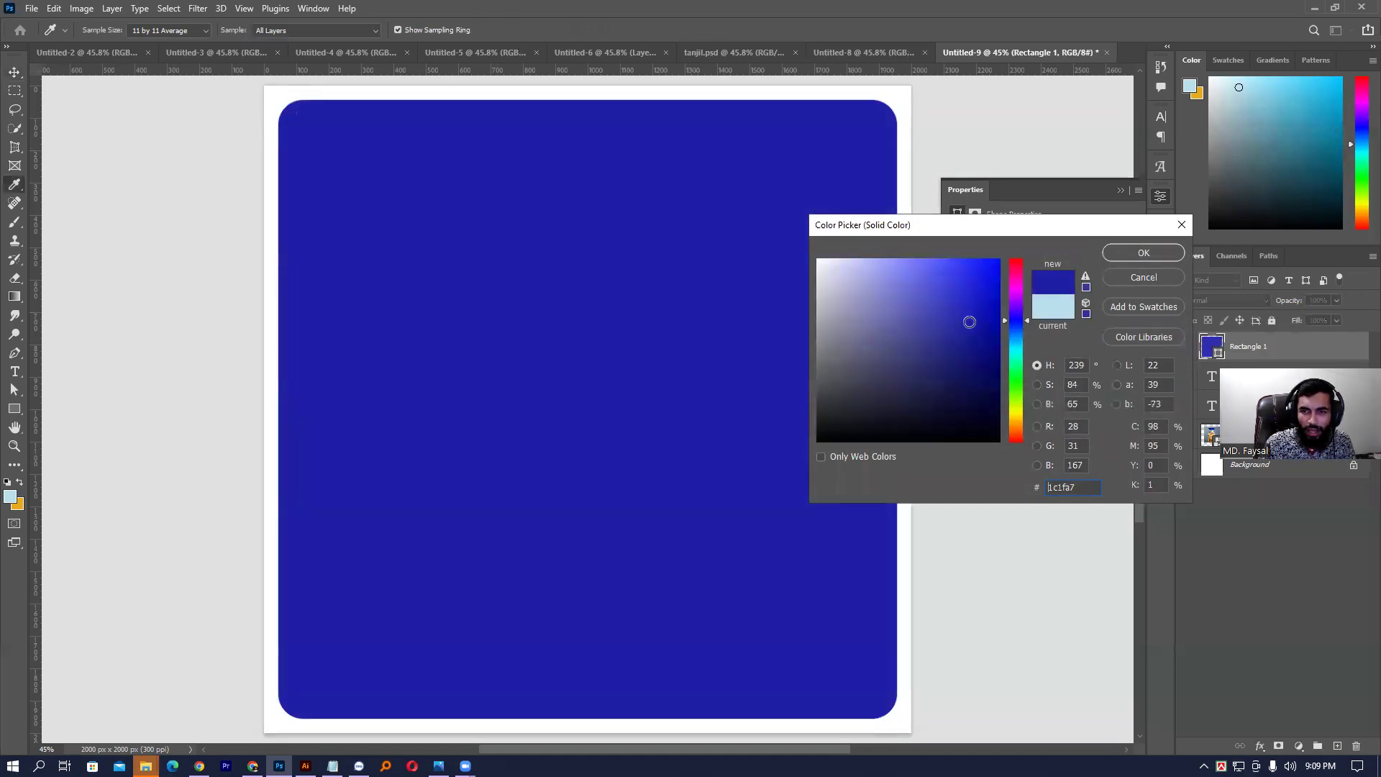
{"action": "left_click", "coordinate": [1018, 303]}
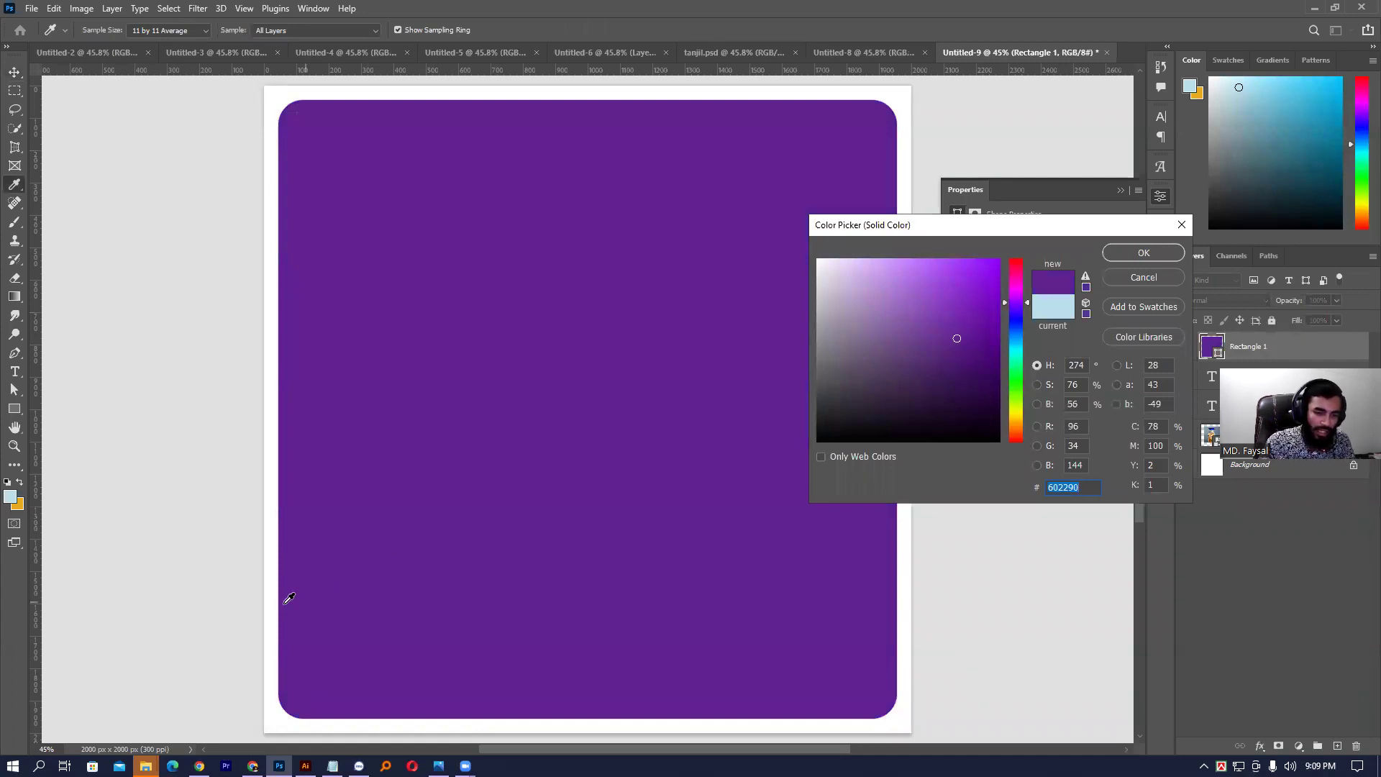
{"action": "left_click", "coordinate": [200, 765]}
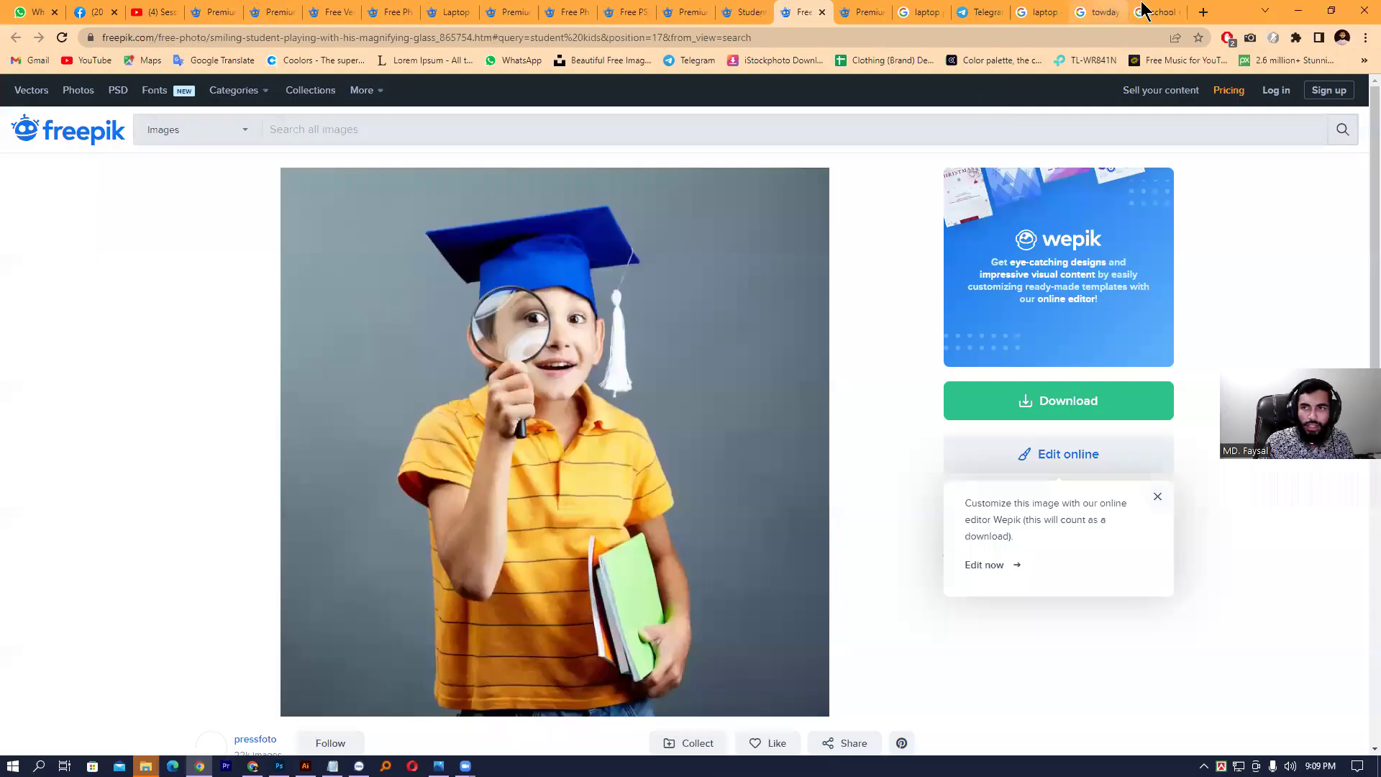
- Search Google Images for 'education color' and copy the Right To Education Color Scheme image
{"action": "left_click", "coordinate": [1154, 12]}
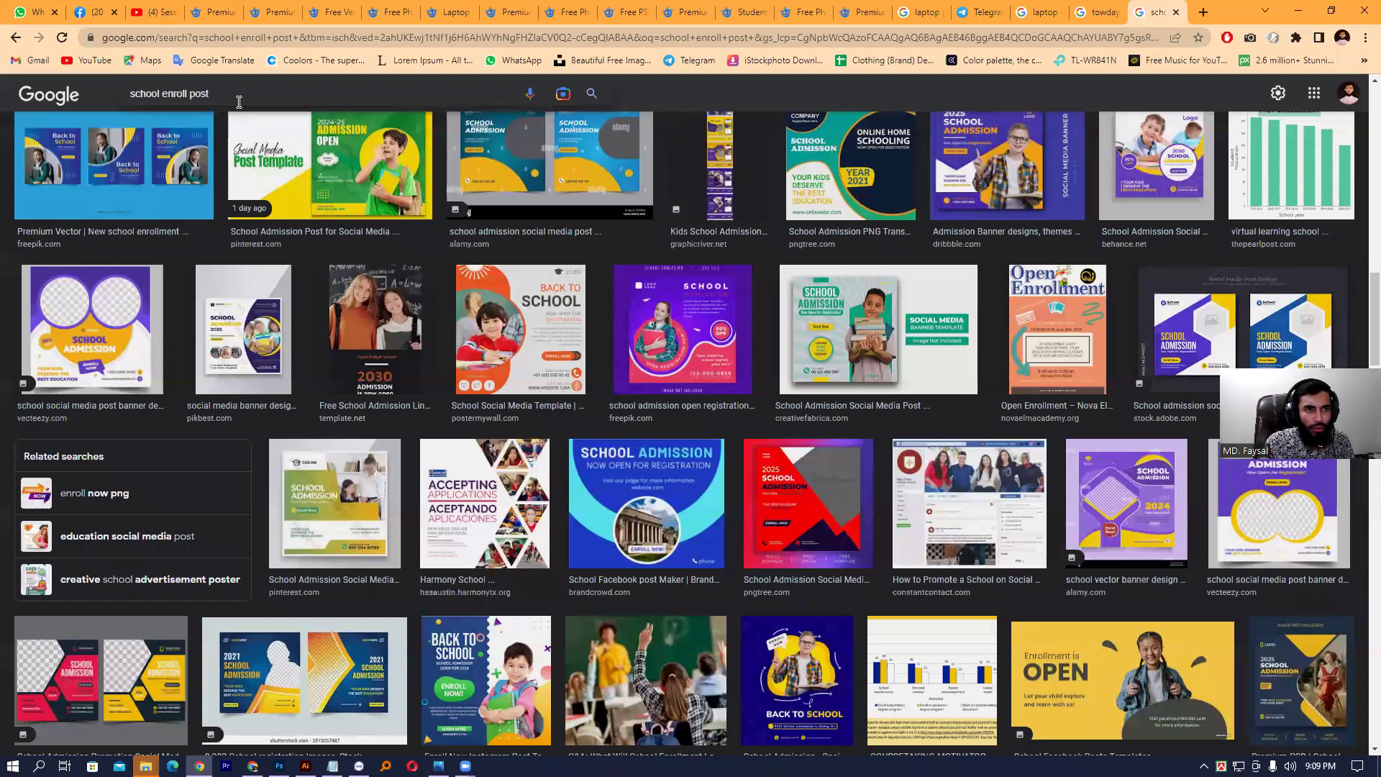
{"action": "key", "text": "ctrl+a"}
{"action": "type", "text": "edu"}
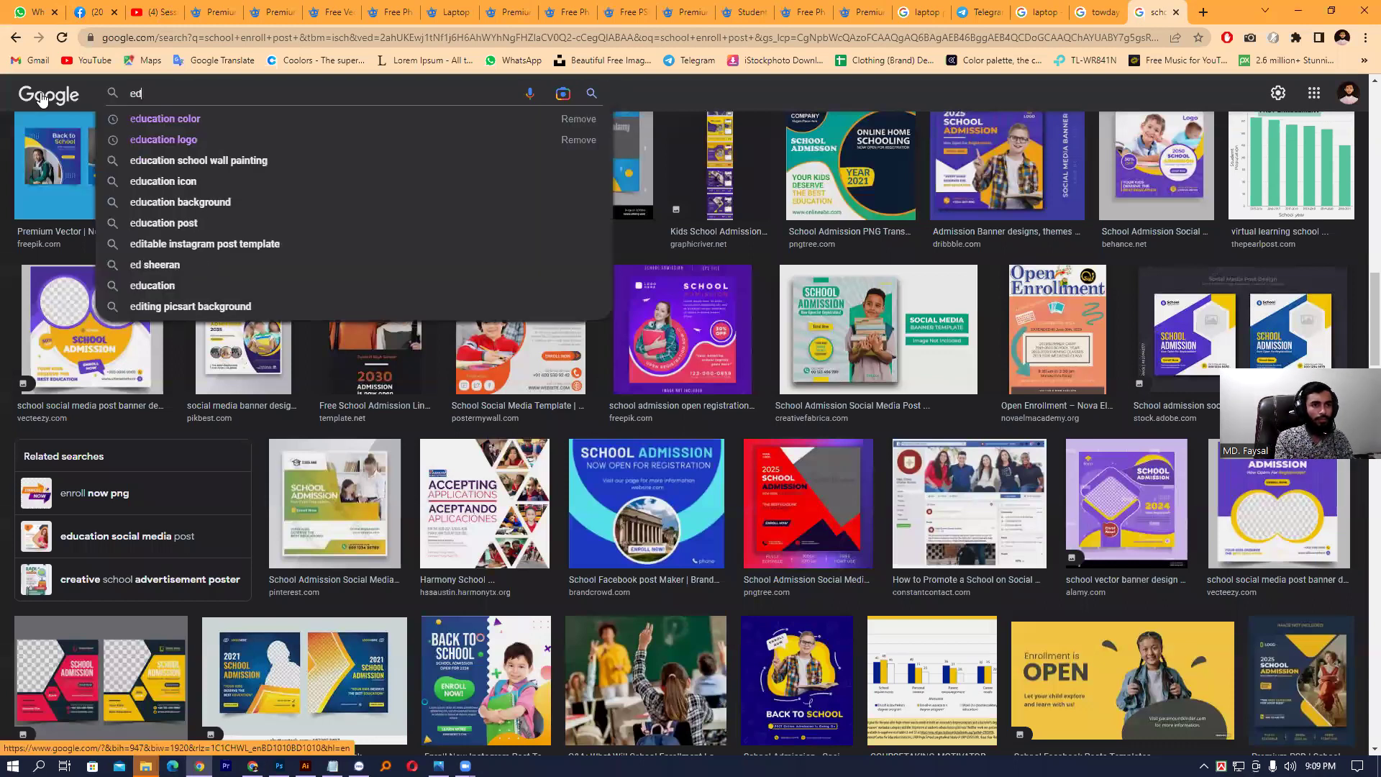
{"action": "left_click", "coordinate": [154, 121]}
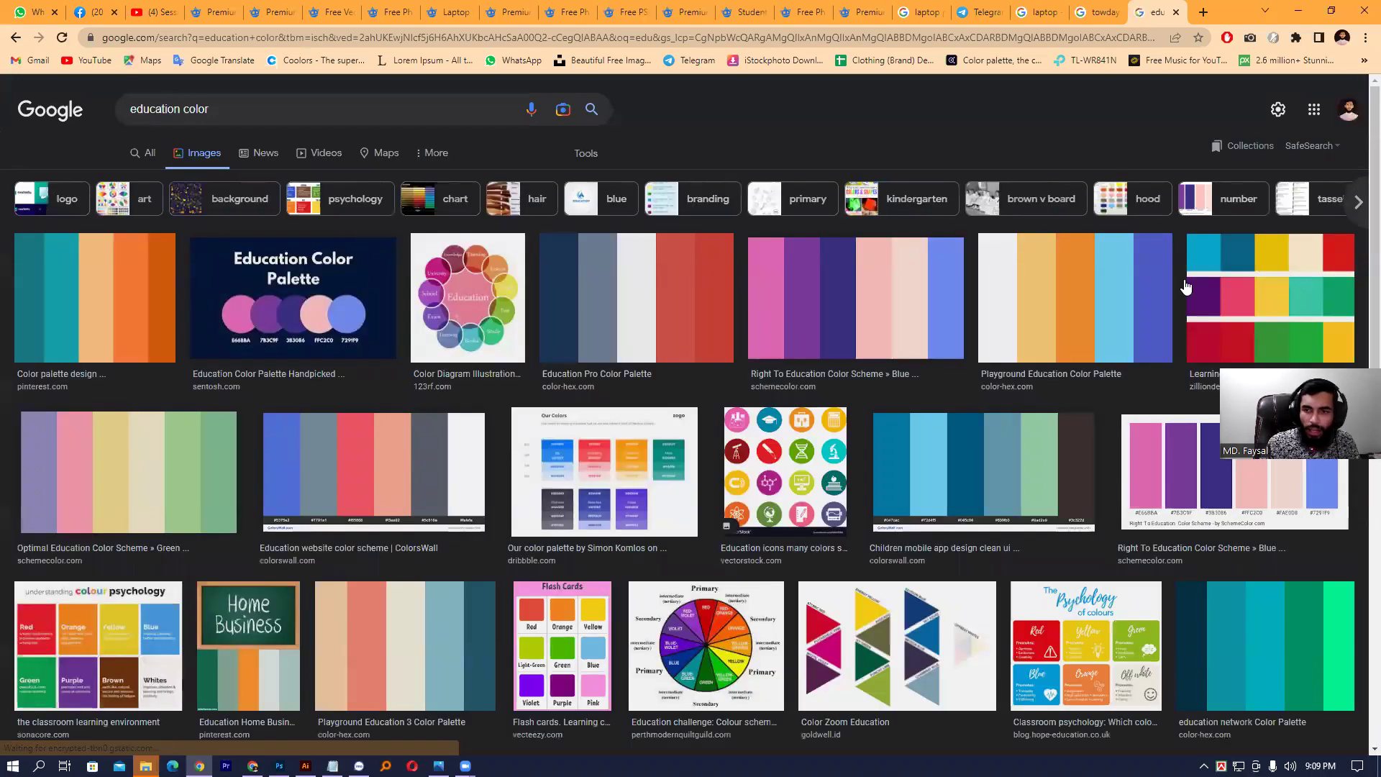
{"action": "left_click", "coordinate": [856, 297]}
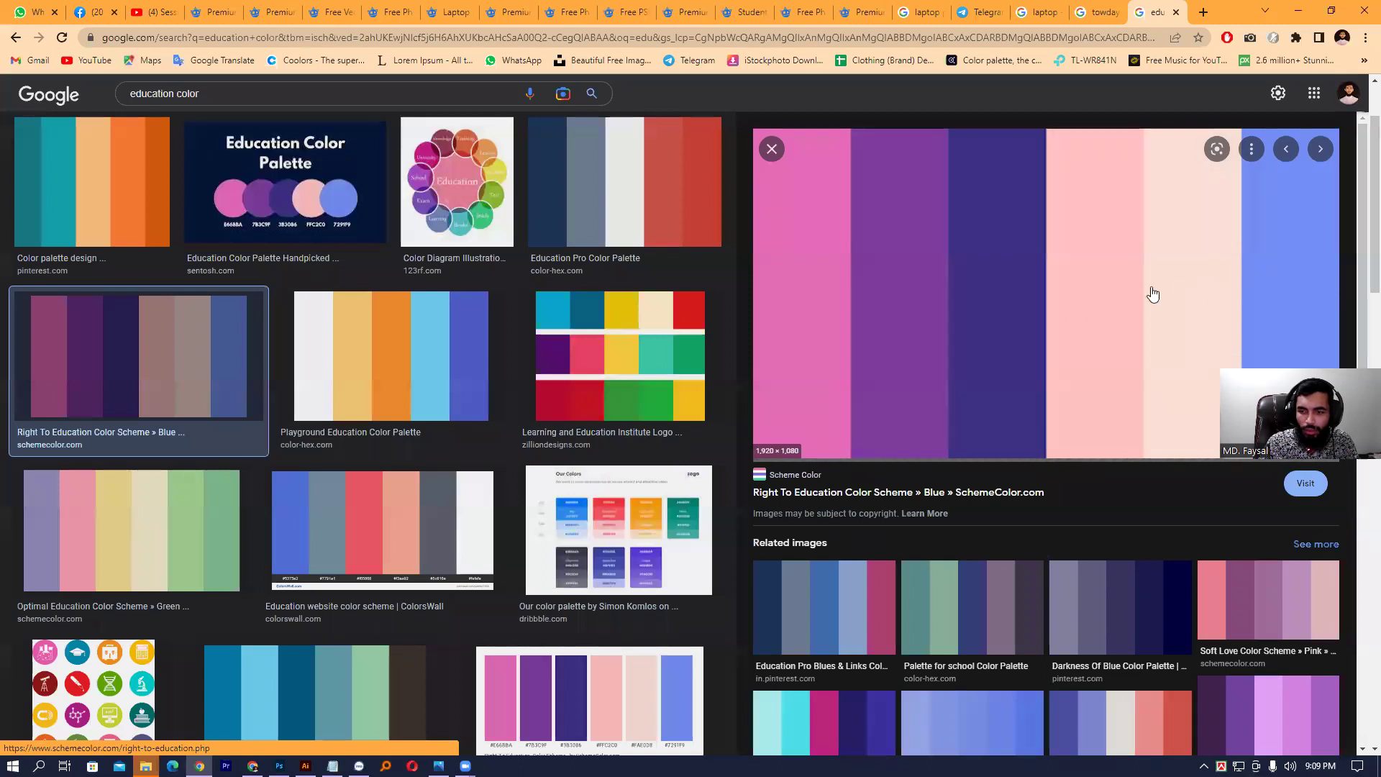
{"action": "right_click", "coordinate": [1025, 285]}
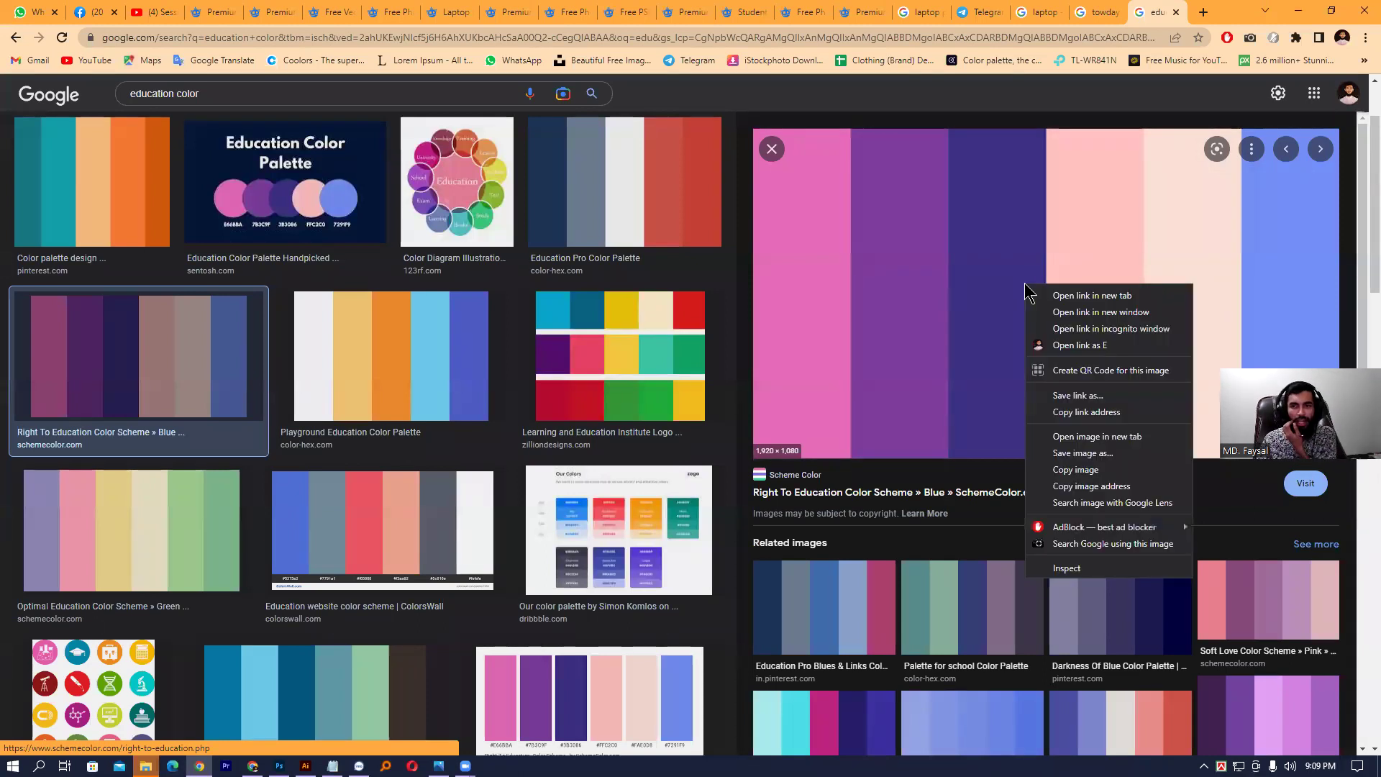
{"action": "left_click", "coordinate": [1073, 474]}
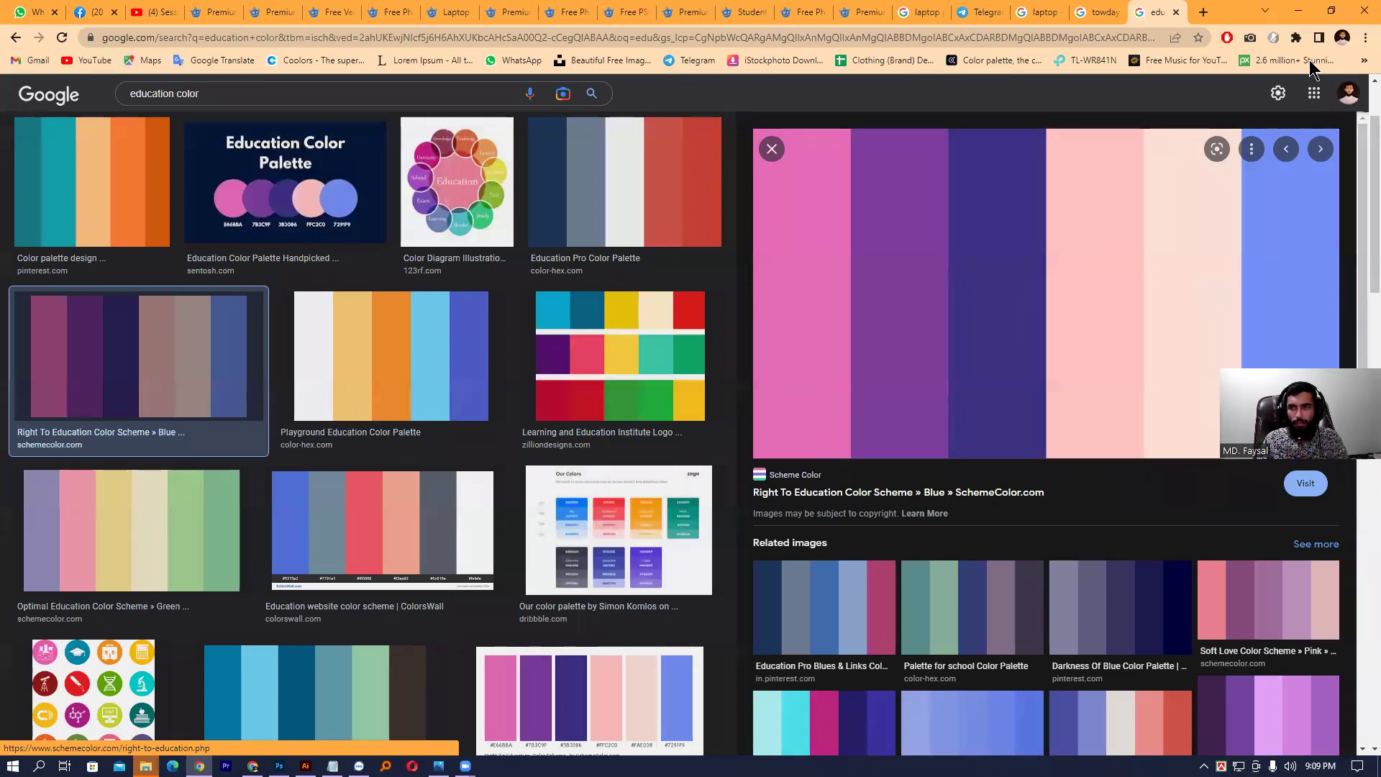
{"action": "left_click", "coordinate": [1299, 11]}
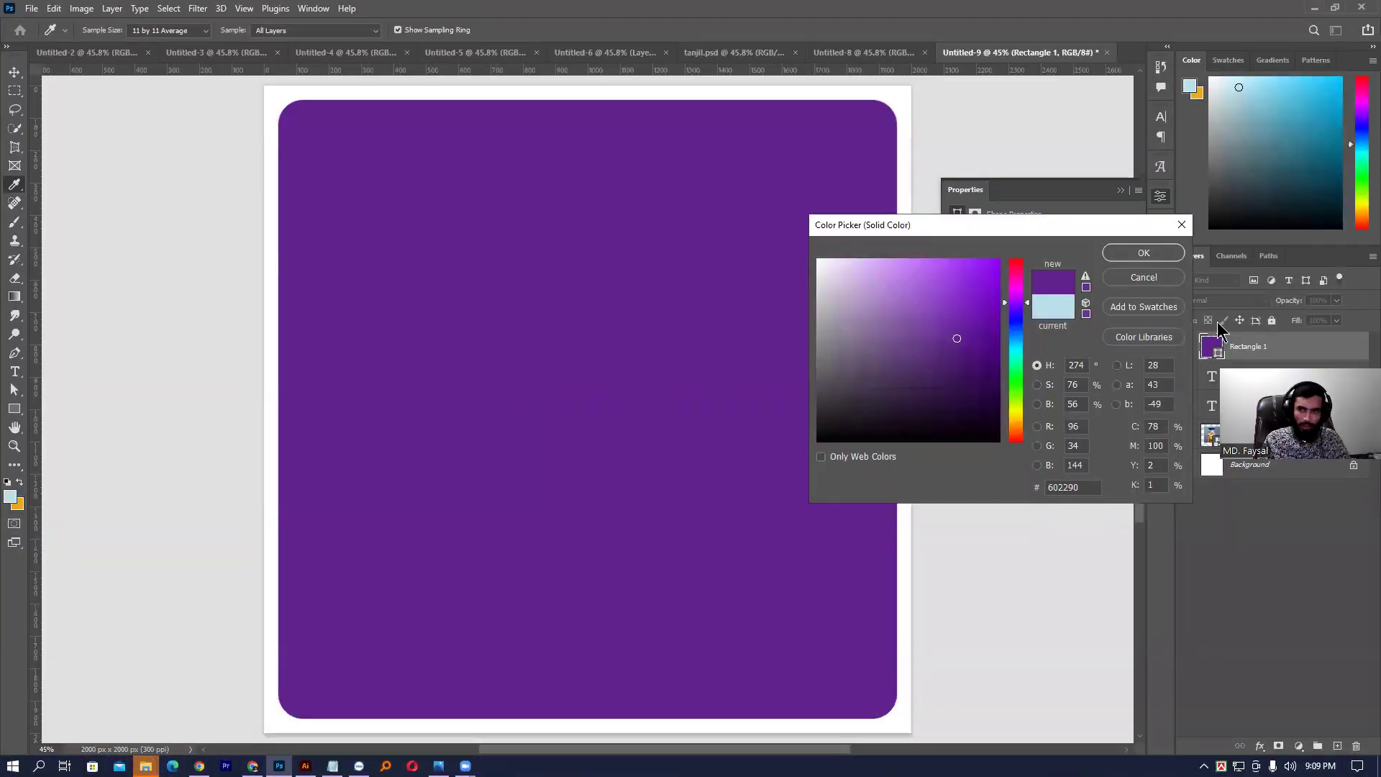
- Confirm the purple fill and paste the palette image into the document
{"action": "left_click", "coordinate": [1144, 252]}
{"action": "key", "text": "v"}
{"action": "key", "text": "ctrl+v"}
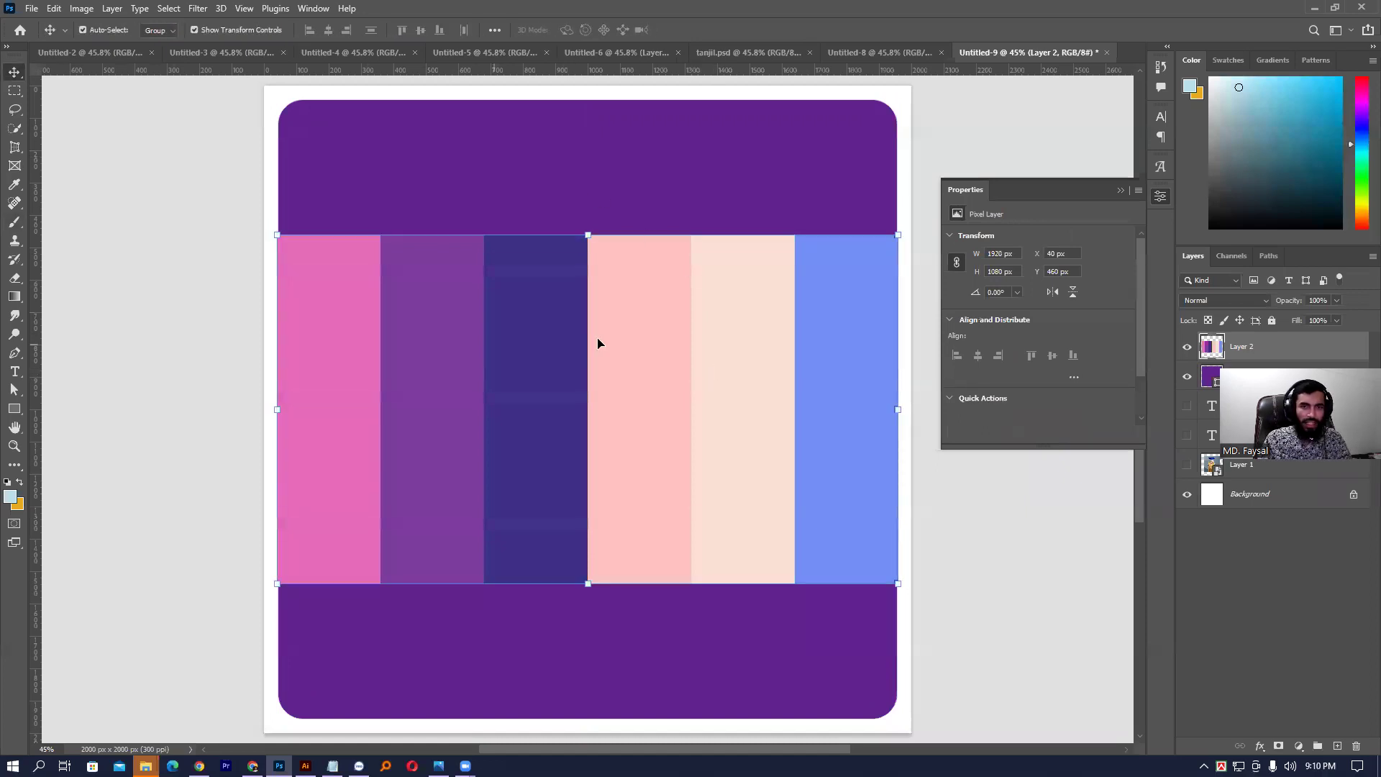
- Eyedrop the dark blue #3b3086 palette column as the rounded panel's fill
{"action": "left_click", "coordinate": [651, 179]}
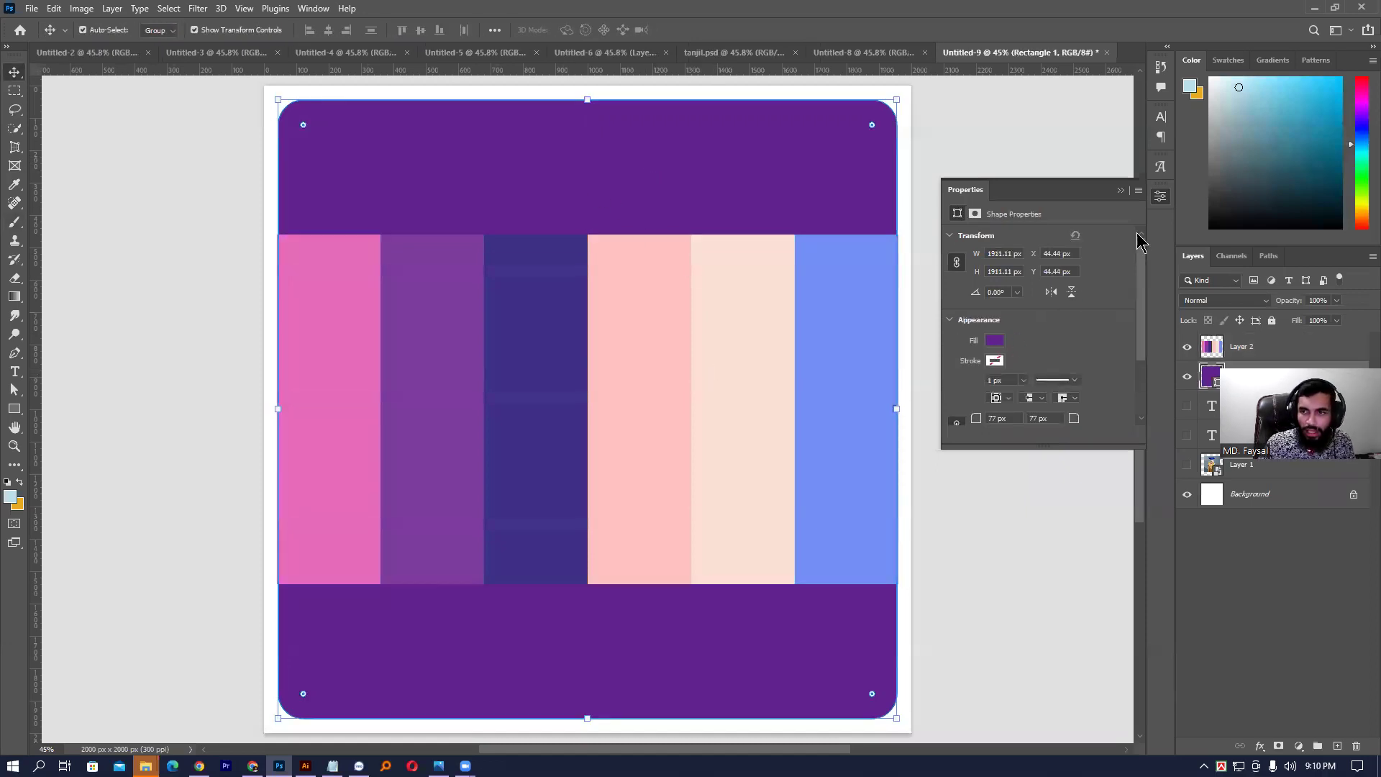
{"action": "double_click", "coordinate": [1214, 379]}
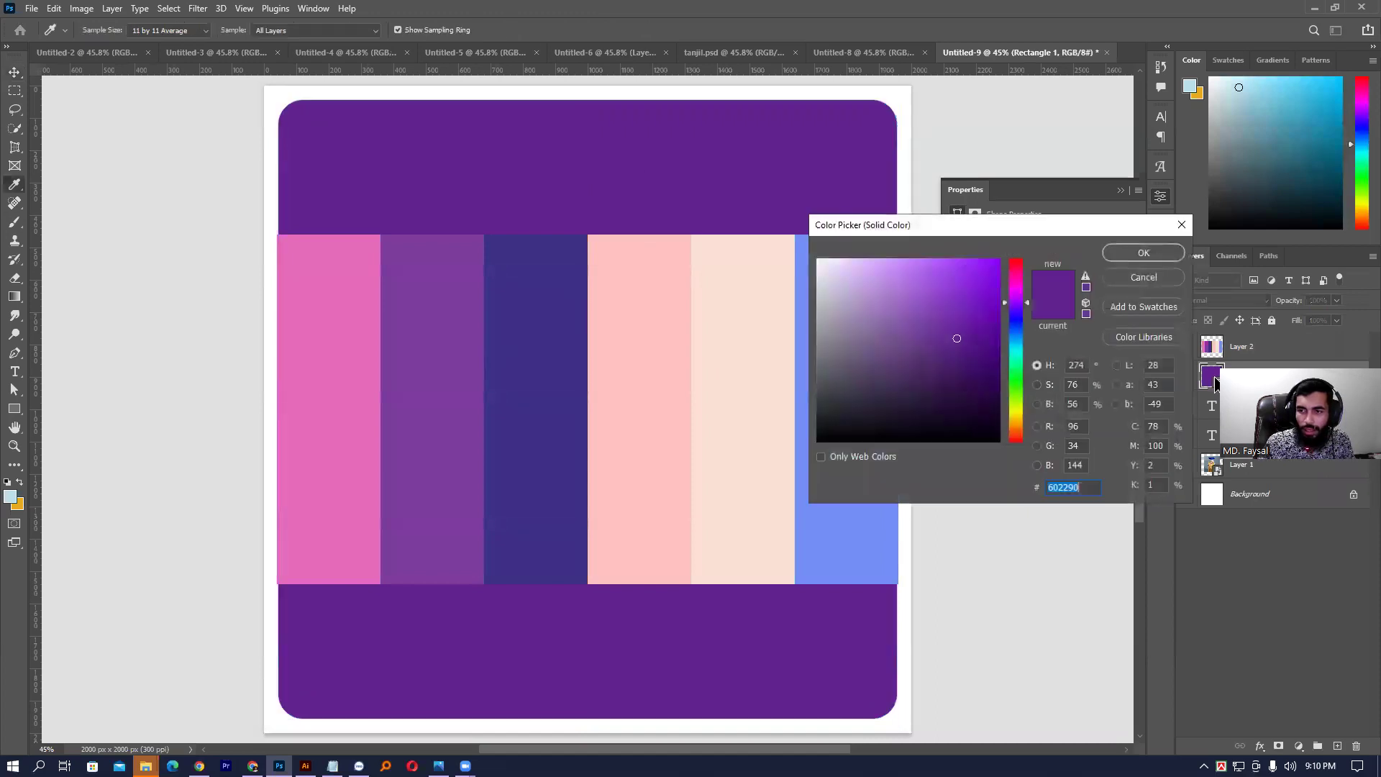
{"action": "left_click", "coordinate": [541, 297]}
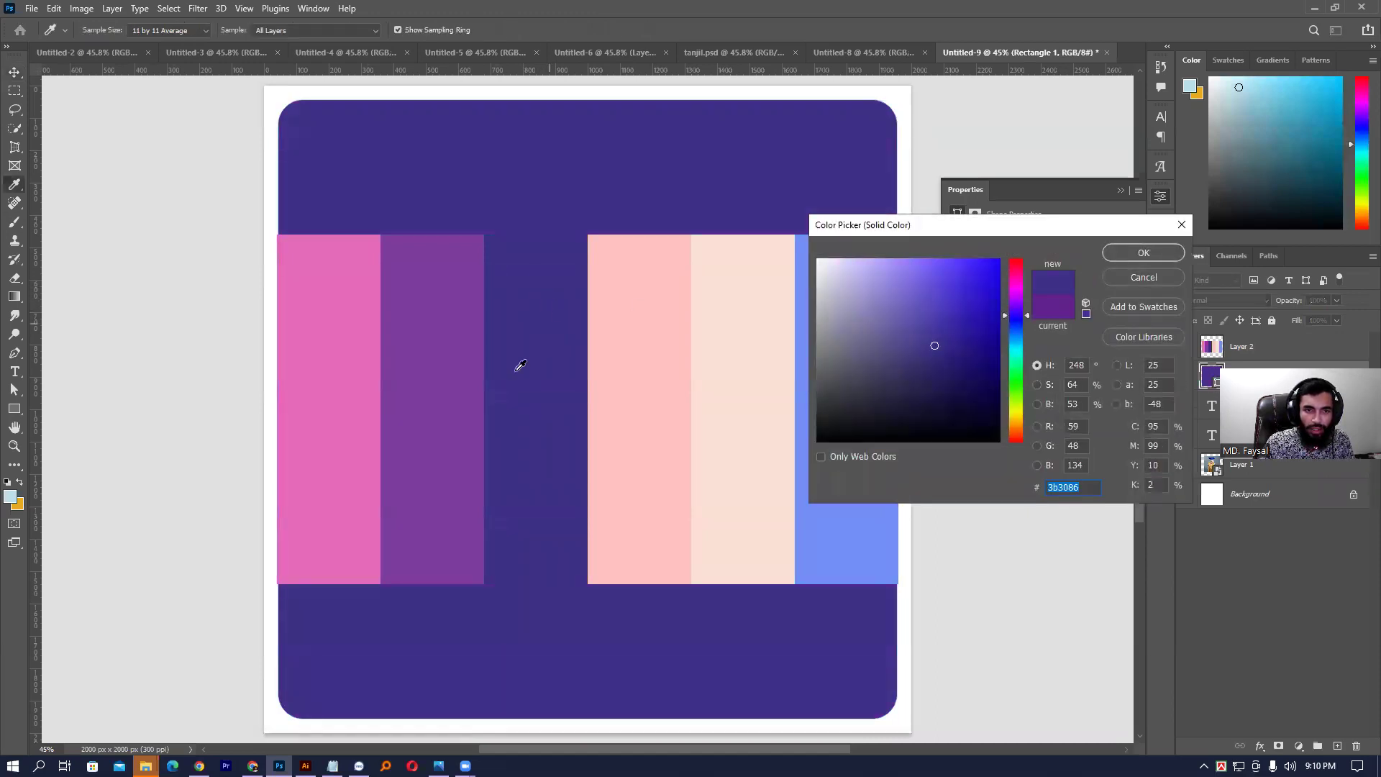
{"action": "left_click", "coordinate": [454, 310]}
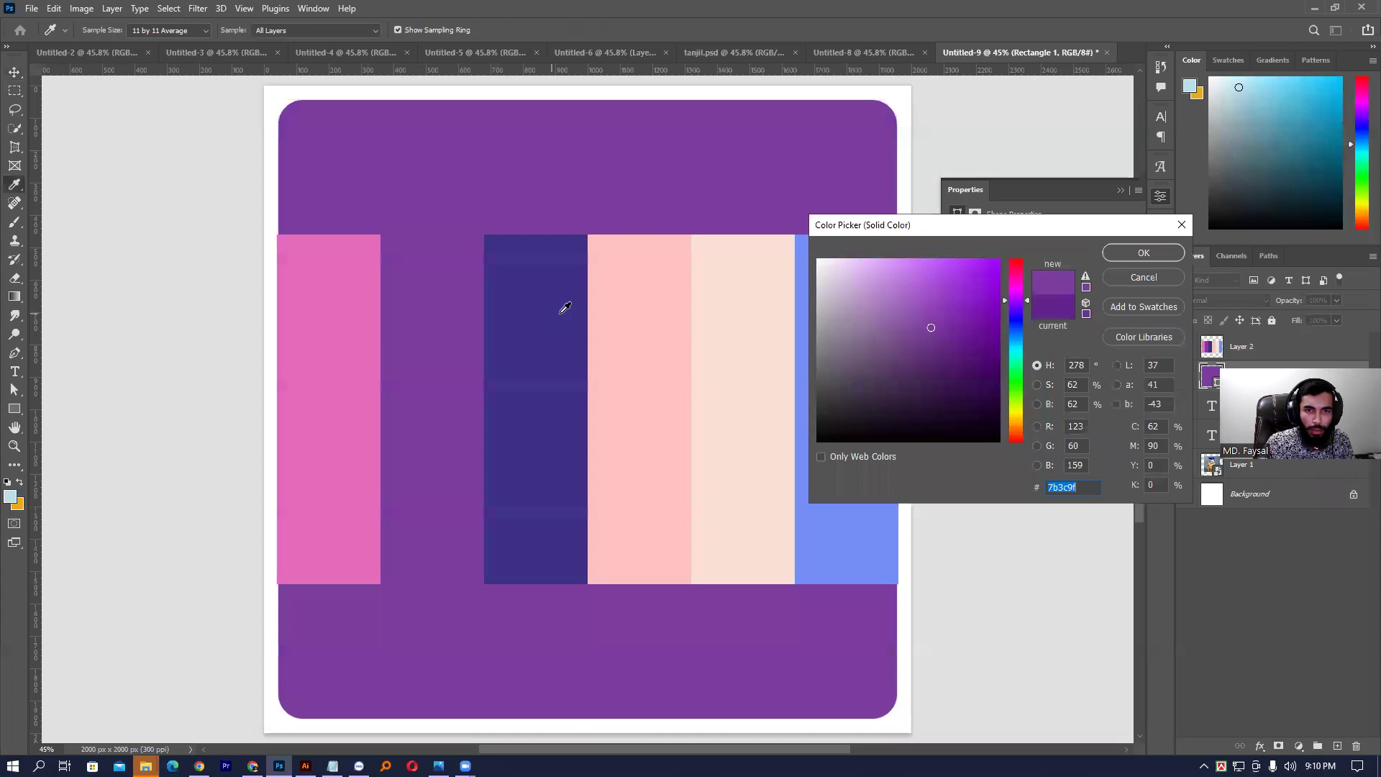
{"action": "left_click", "coordinate": [550, 288]}
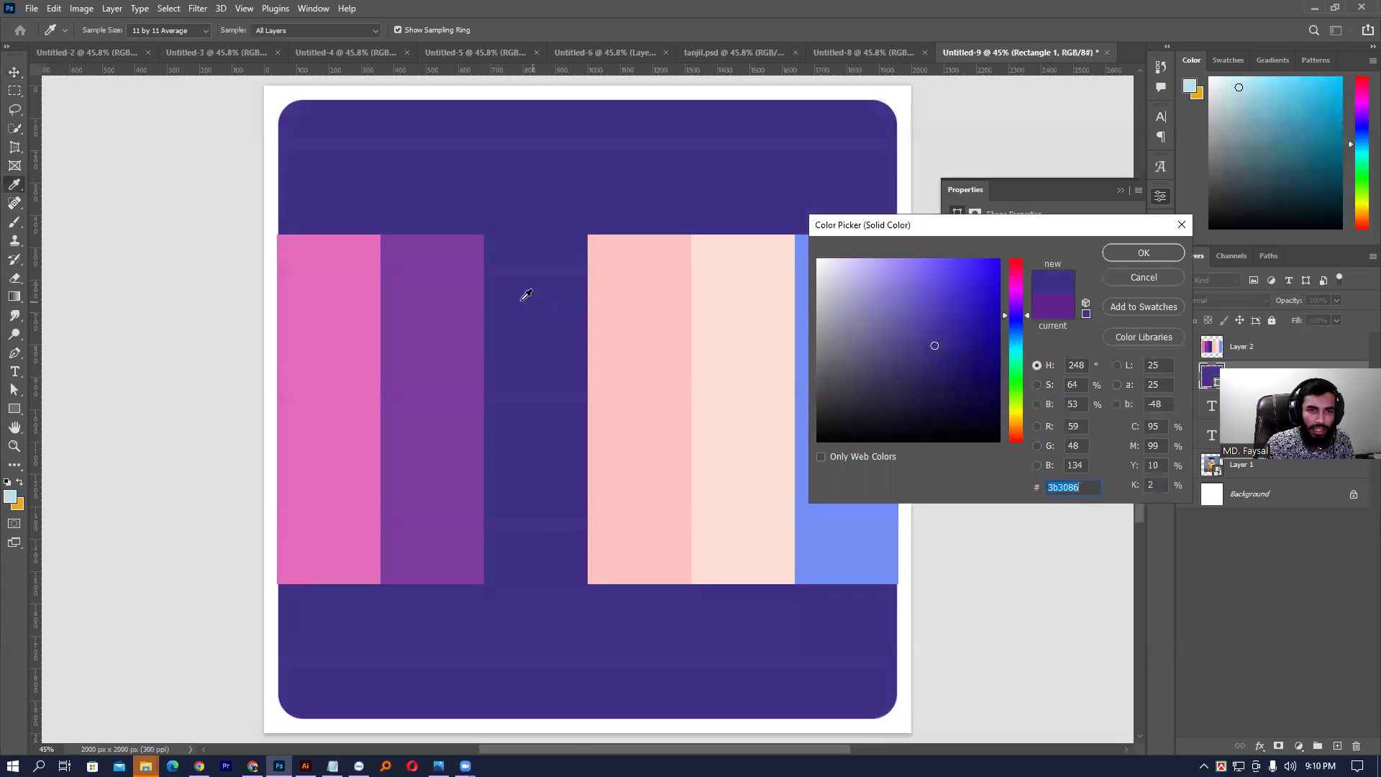
{"action": "left_click", "coordinate": [1144, 252]}
- Nudge the palette layer up-left, hide it, and deselect
{"action": "key", "text": "v"}
{"action": "left_click_drag", "start_coordinate": [476, 318], "coordinate": [541, 301]}
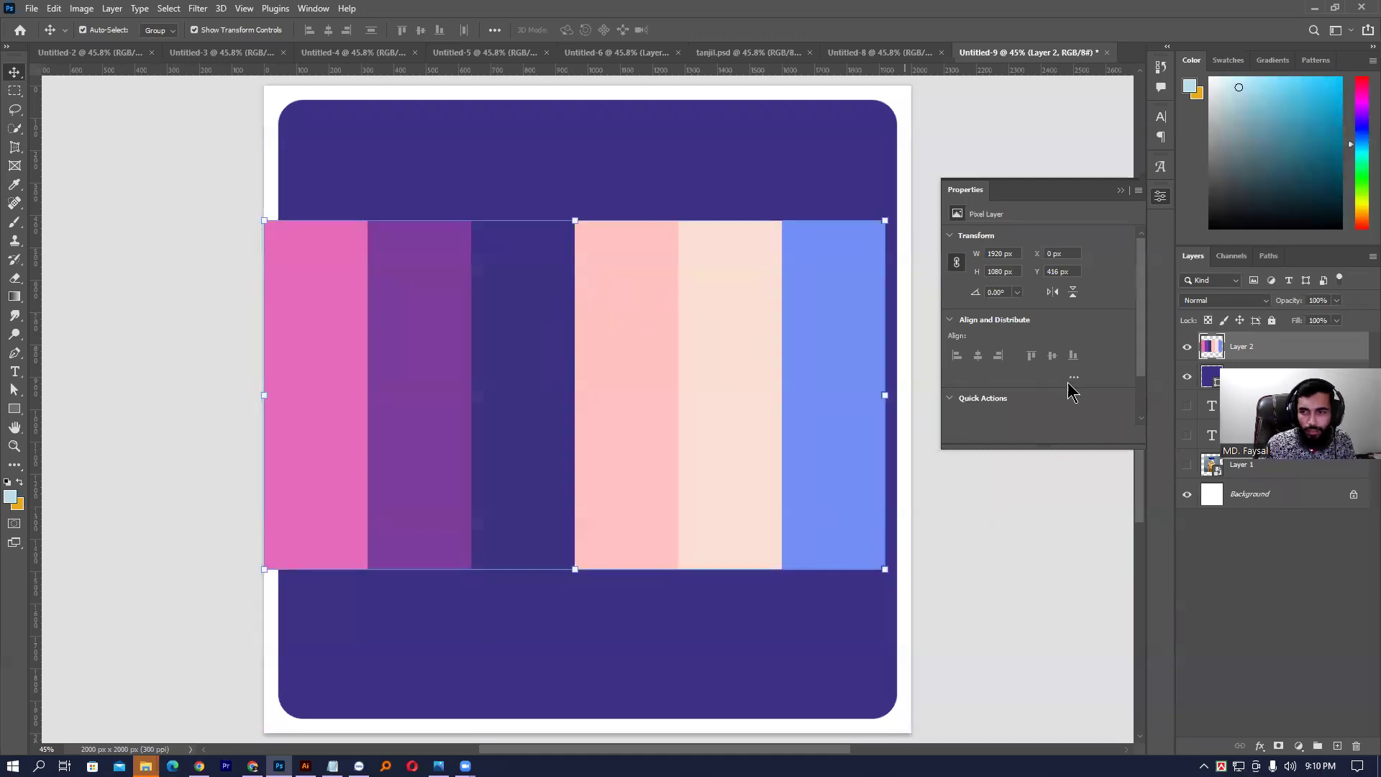
{"action": "left_click", "coordinate": [1187, 348]}
{"action": "left_click", "coordinate": [459, 268]}
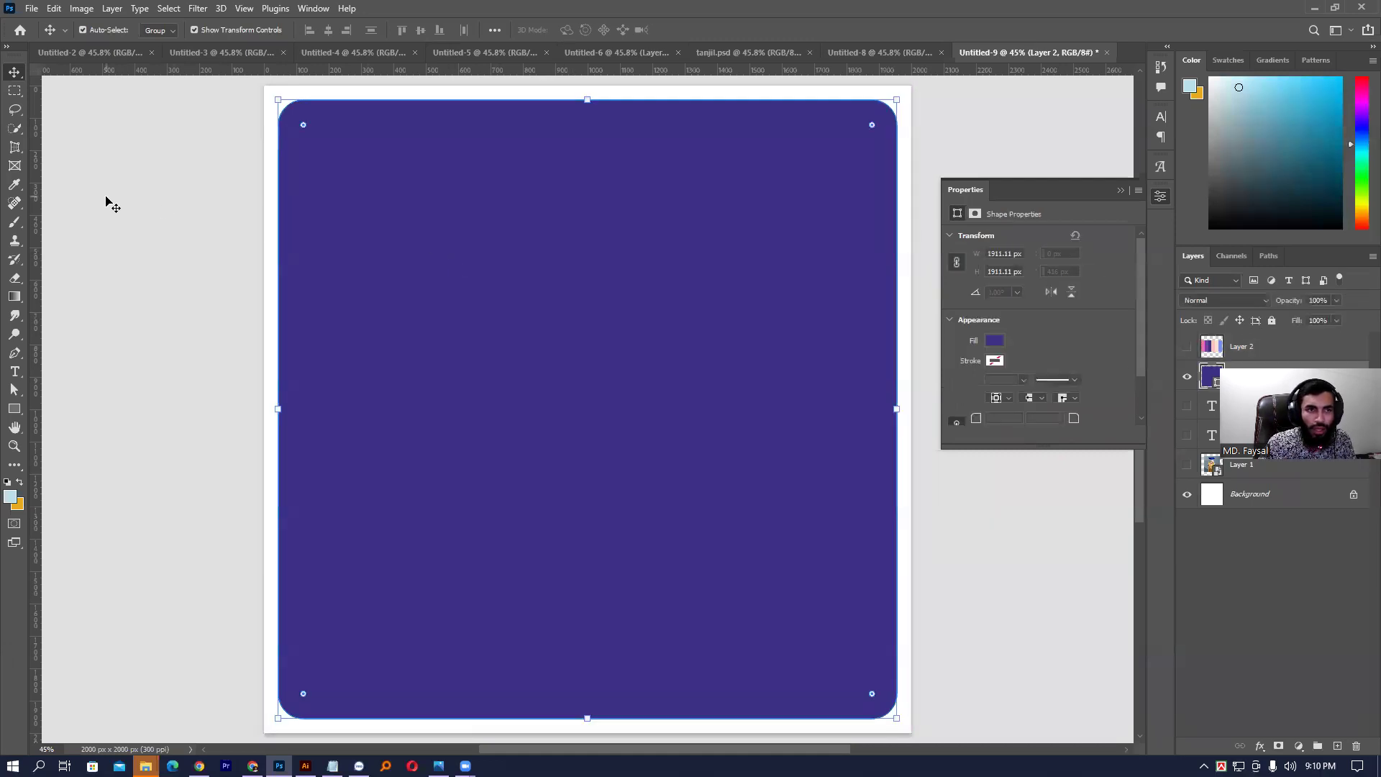
{"action": "left_click", "coordinate": [106, 203]}
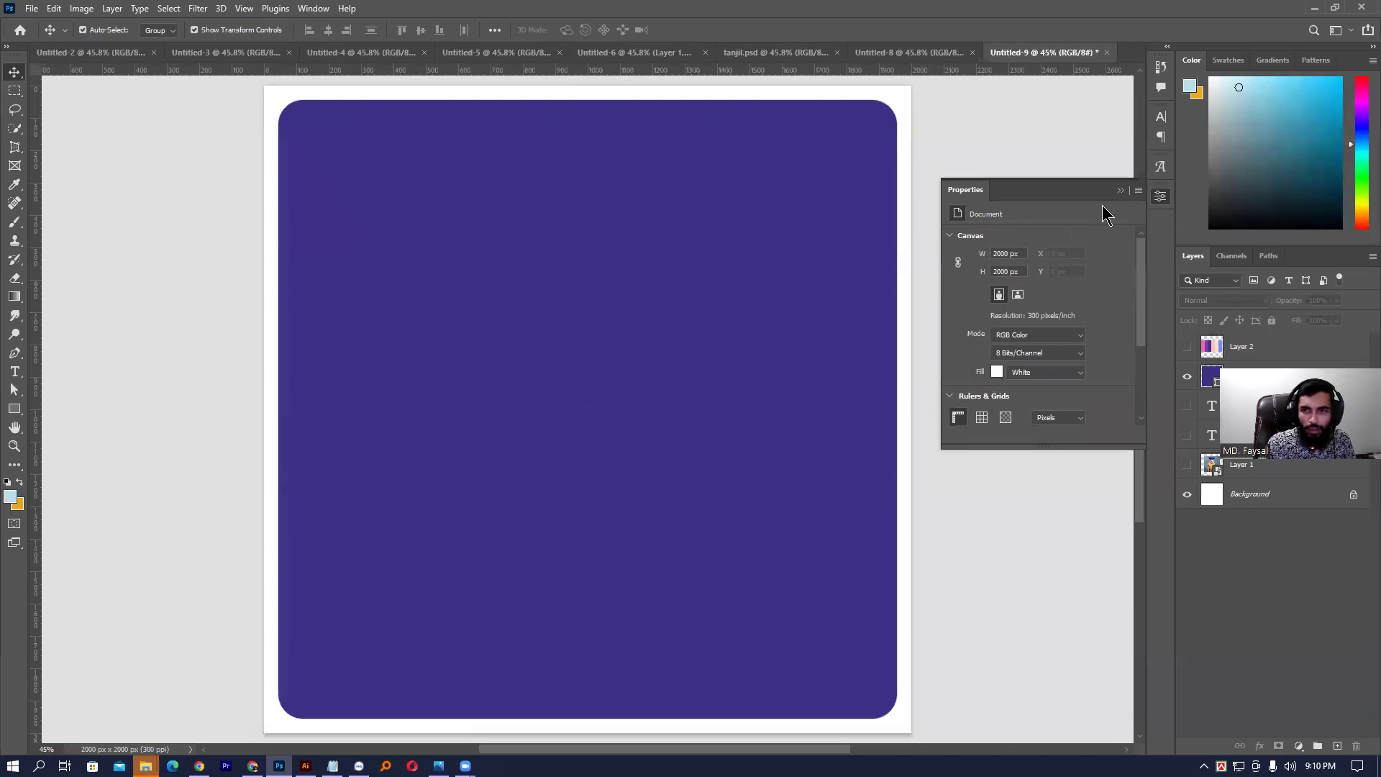
- Make Layer 1 visible and move the boy photo to the top of the stack
{"action": "left_click", "coordinate": [1120, 190]}
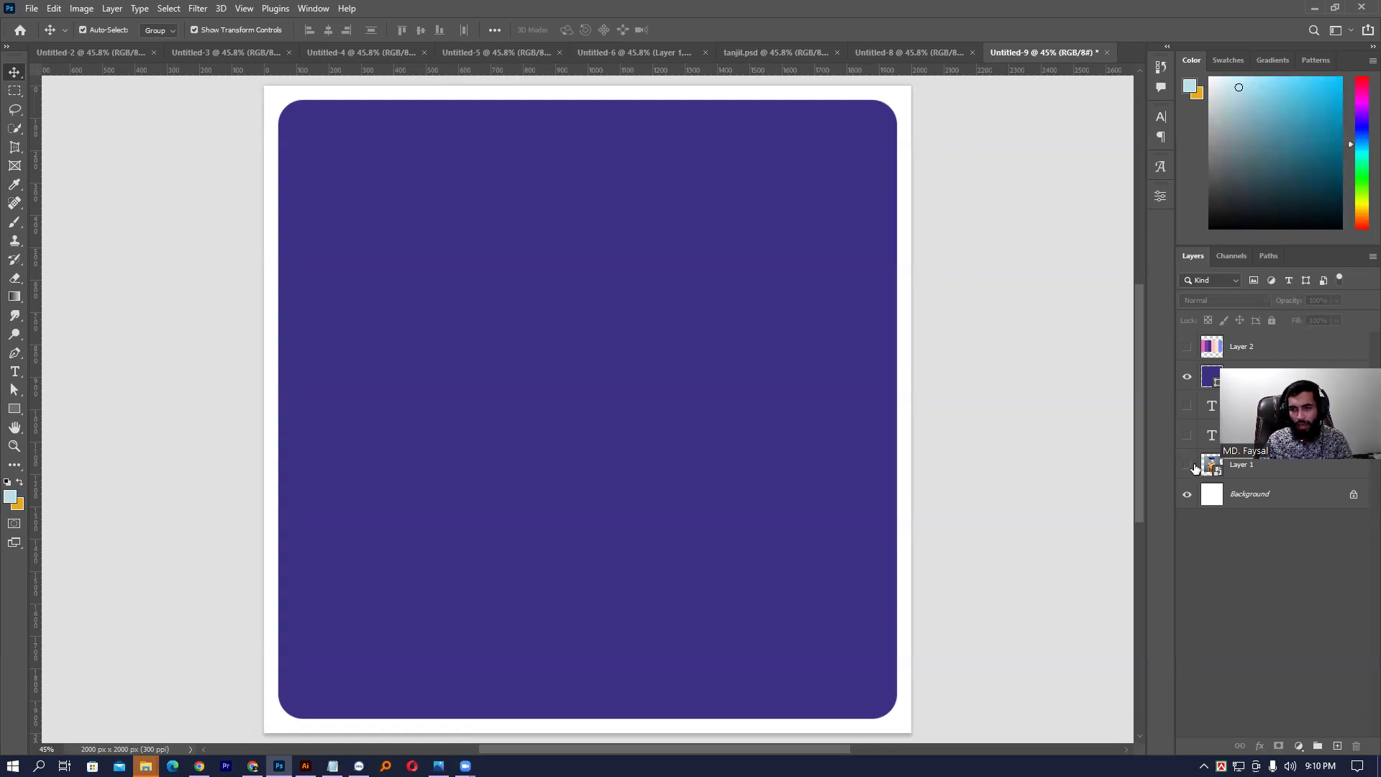
{"action": "left_click", "coordinate": [1249, 472]}
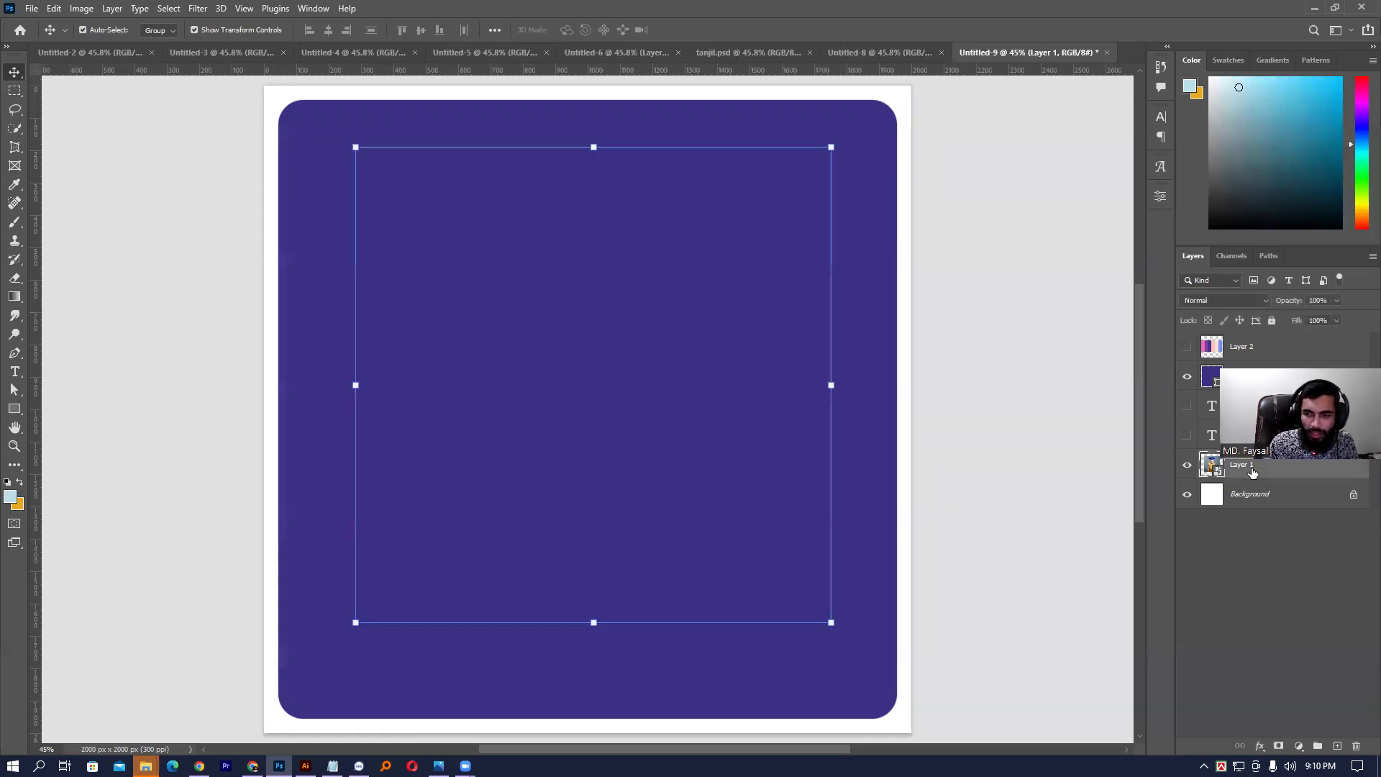
{"action": "key", "text": "ctrl+shift+bracketright"}
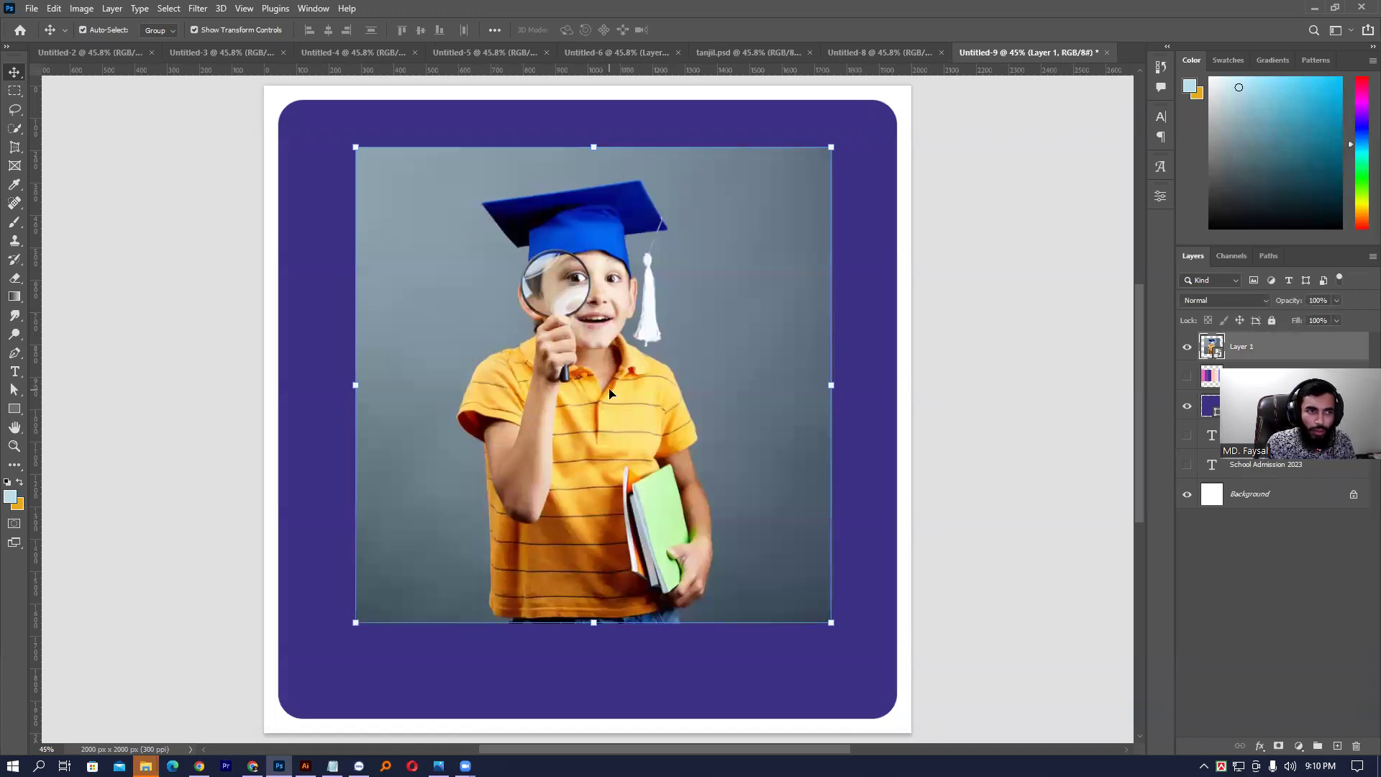
{"action": "left_click", "coordinate": [14, 128]}
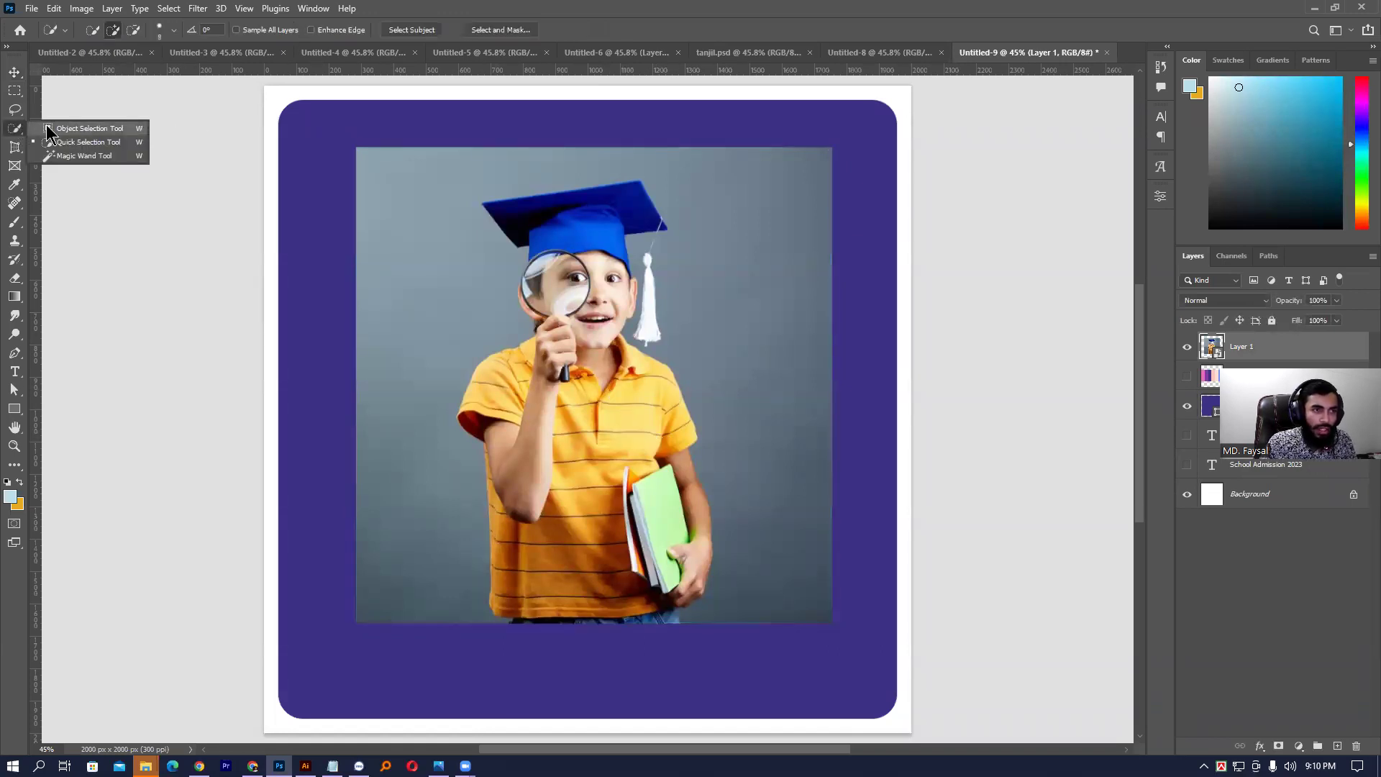
- Box-select the boy with Object Selection, then zoom in on his cap with Quick Selection ready
{"action": "left_click", "coordinate": [50, 128]}
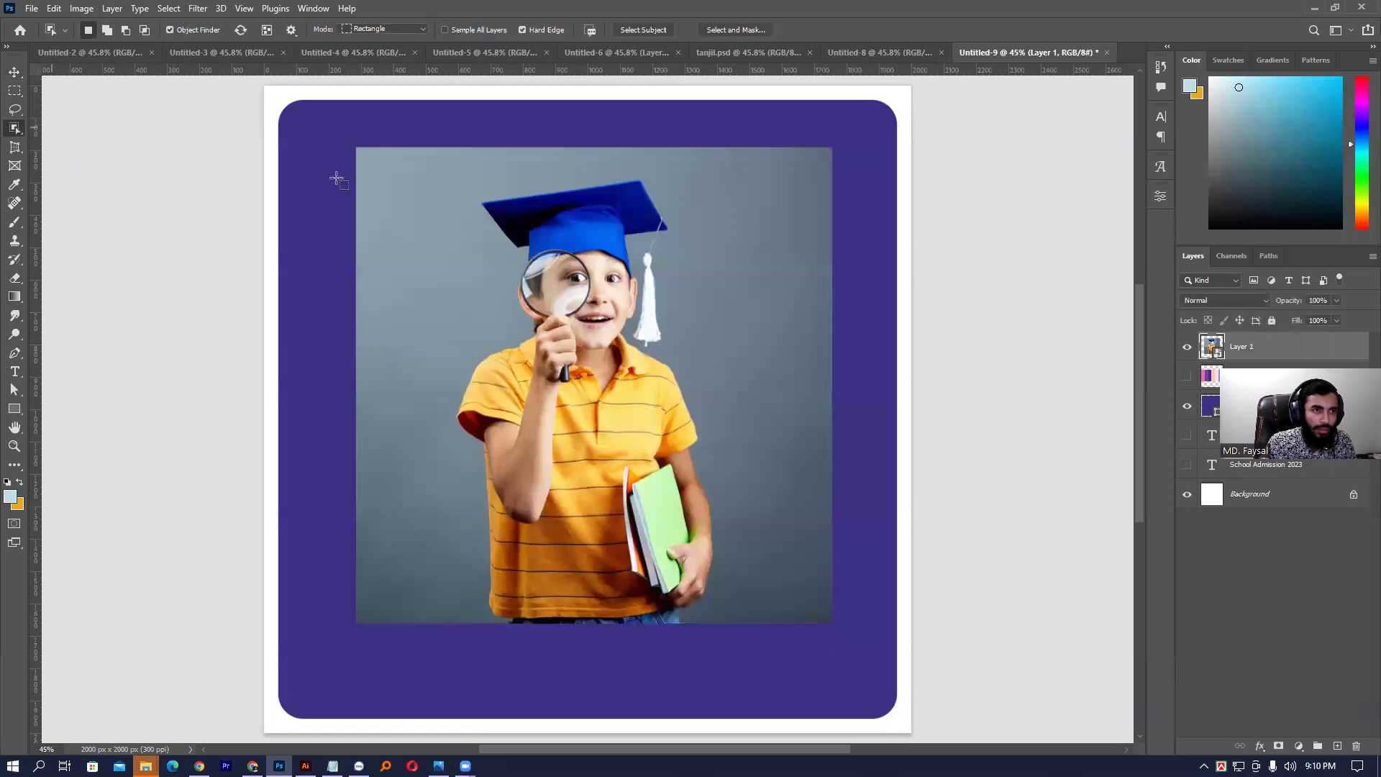
{"action": "left_click_drag", "start_coordinate": [445, 171], "coordinate": [763, 618]}
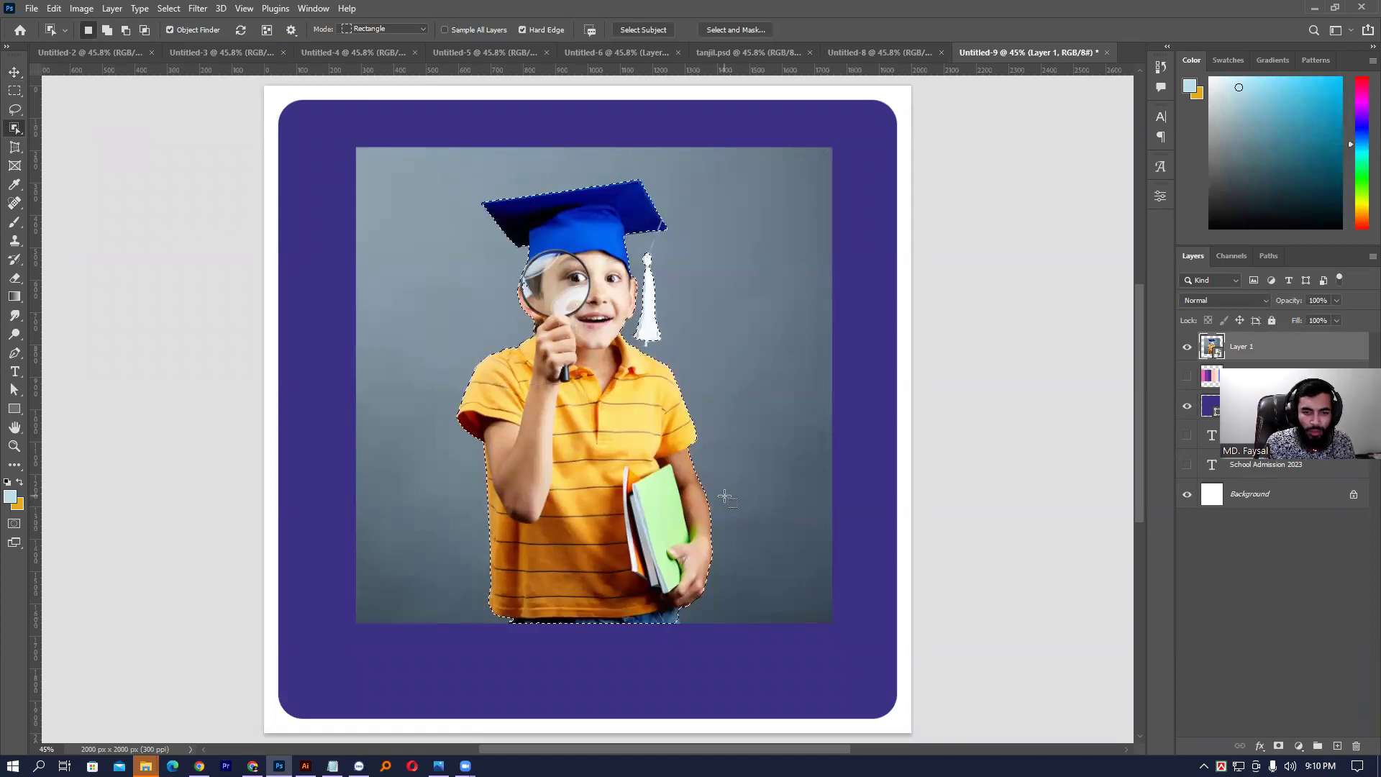
{"action": "left_click_drag", "start_coordinate": [579, 228], "coordinate": [644, 259]}
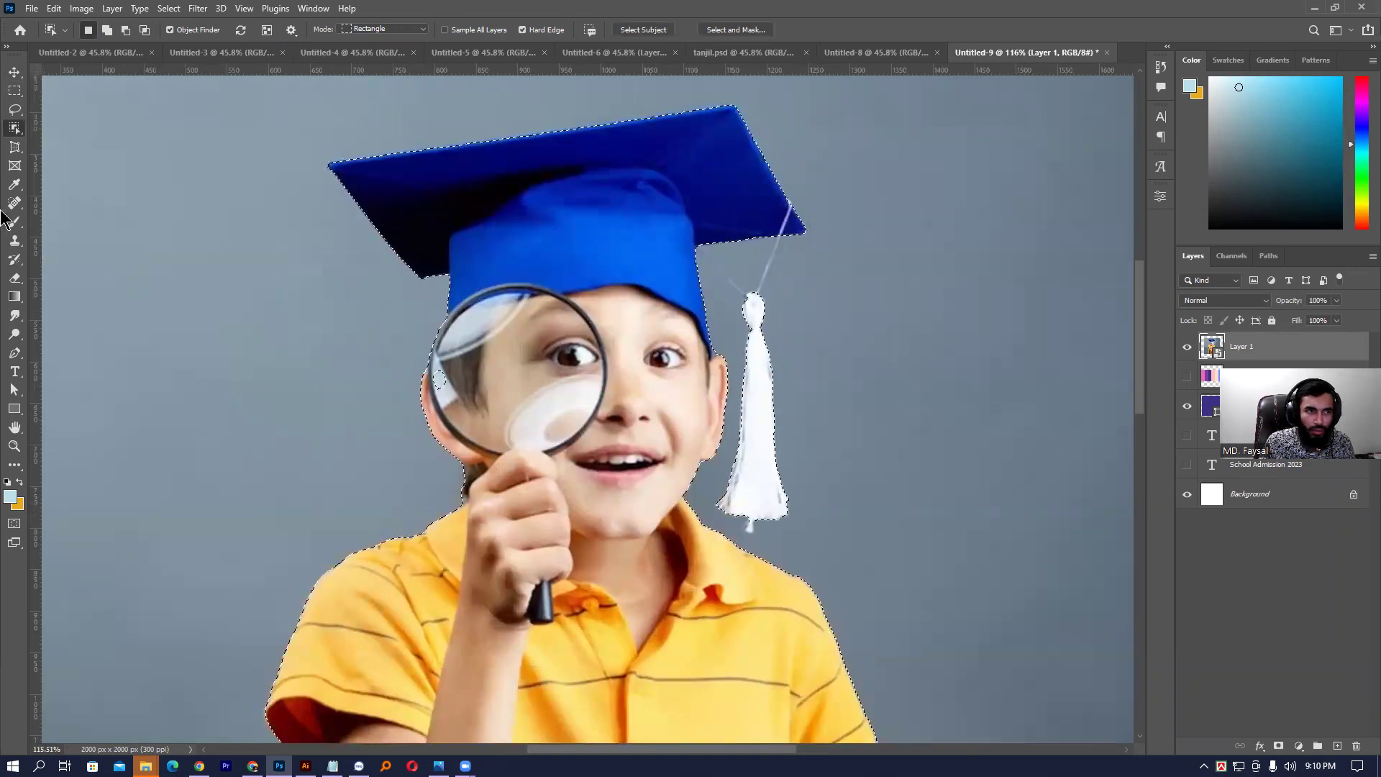
{"action": "right_click", "coordinate": [14, 128]}
{"action": "left_click", "coordinate": [72, 142]}
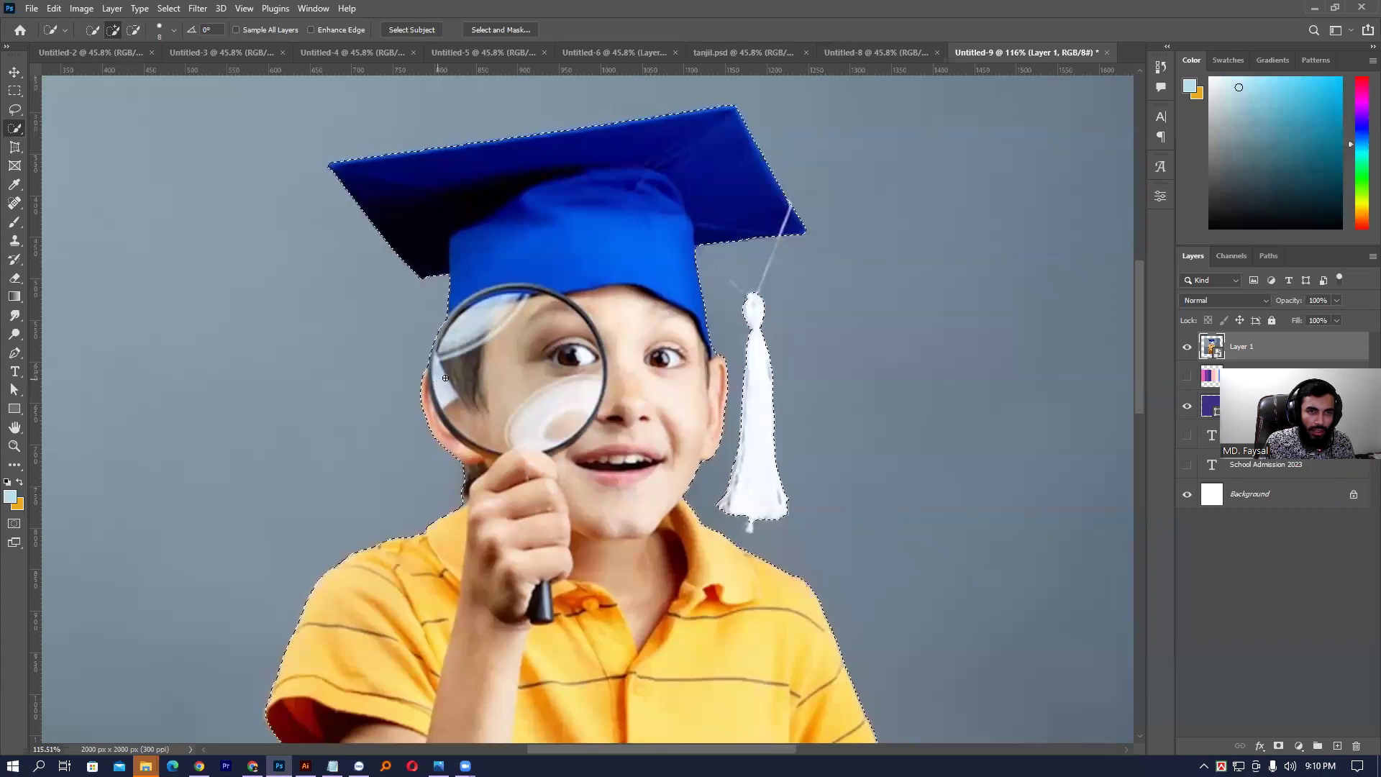
{"action": "scroll", "coordinate": [700, 269], "scroll_direction": "up", "scroll_amount": 5}
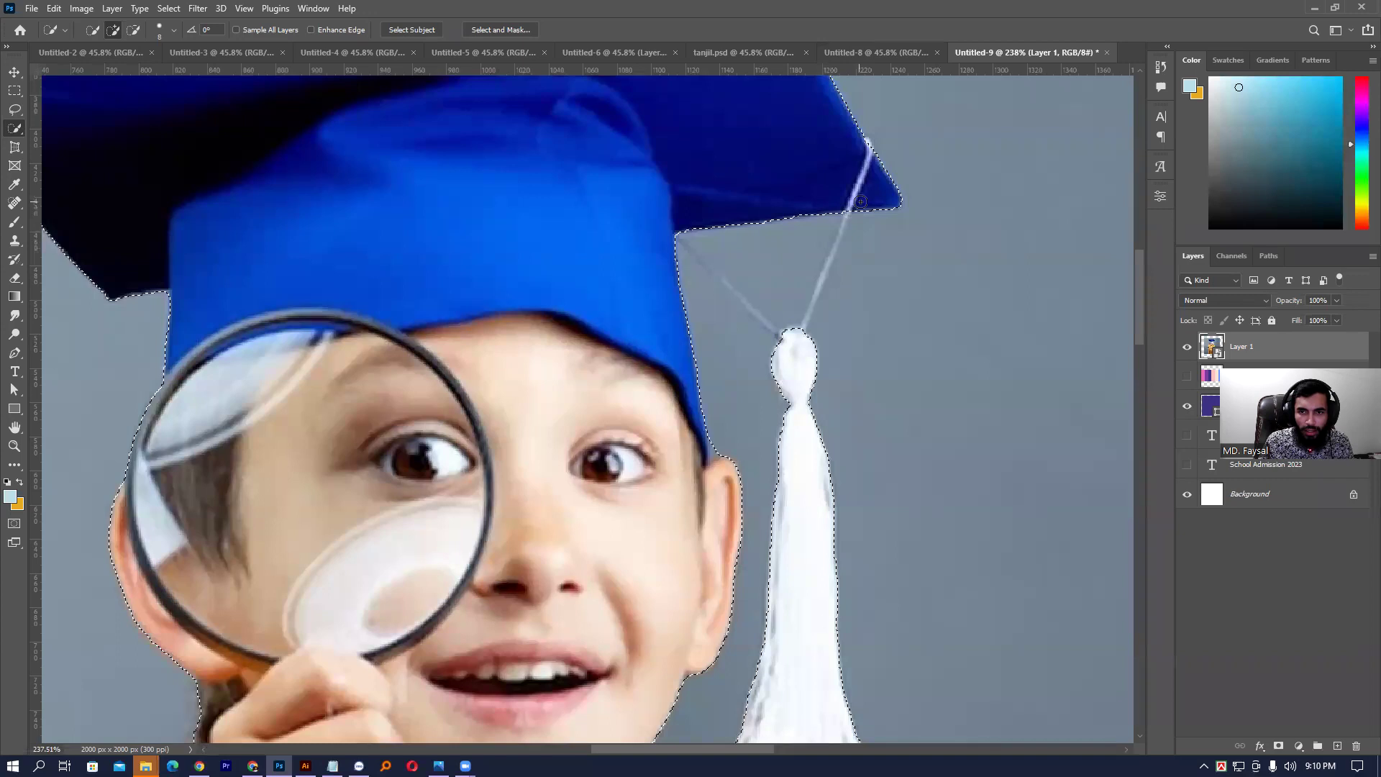
{"action": "scroll", "coordinate": [838, 215], "scroll_direction": "up", "scroll_amount": 3}
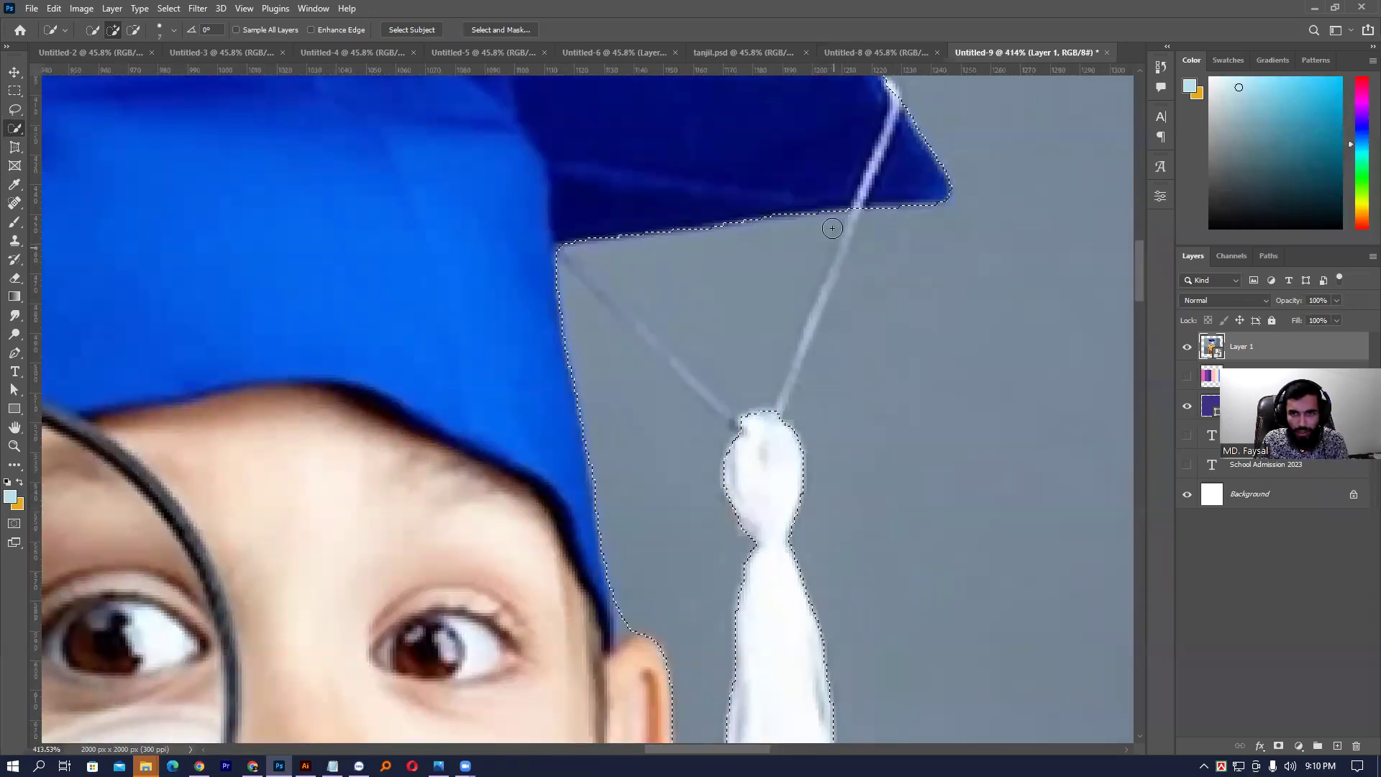
- Extend the selection down the tassel string and subtract background between cap, ear and tassel
{"action": "key", "text": "bracketleft"}
{"action": "key", "text": "bracketleft"}
{"action": "key", "text": "bracketleft"}
{"action": "key", "text": "bracketleft"}
{"action": "key", "text": "bracketleft"}
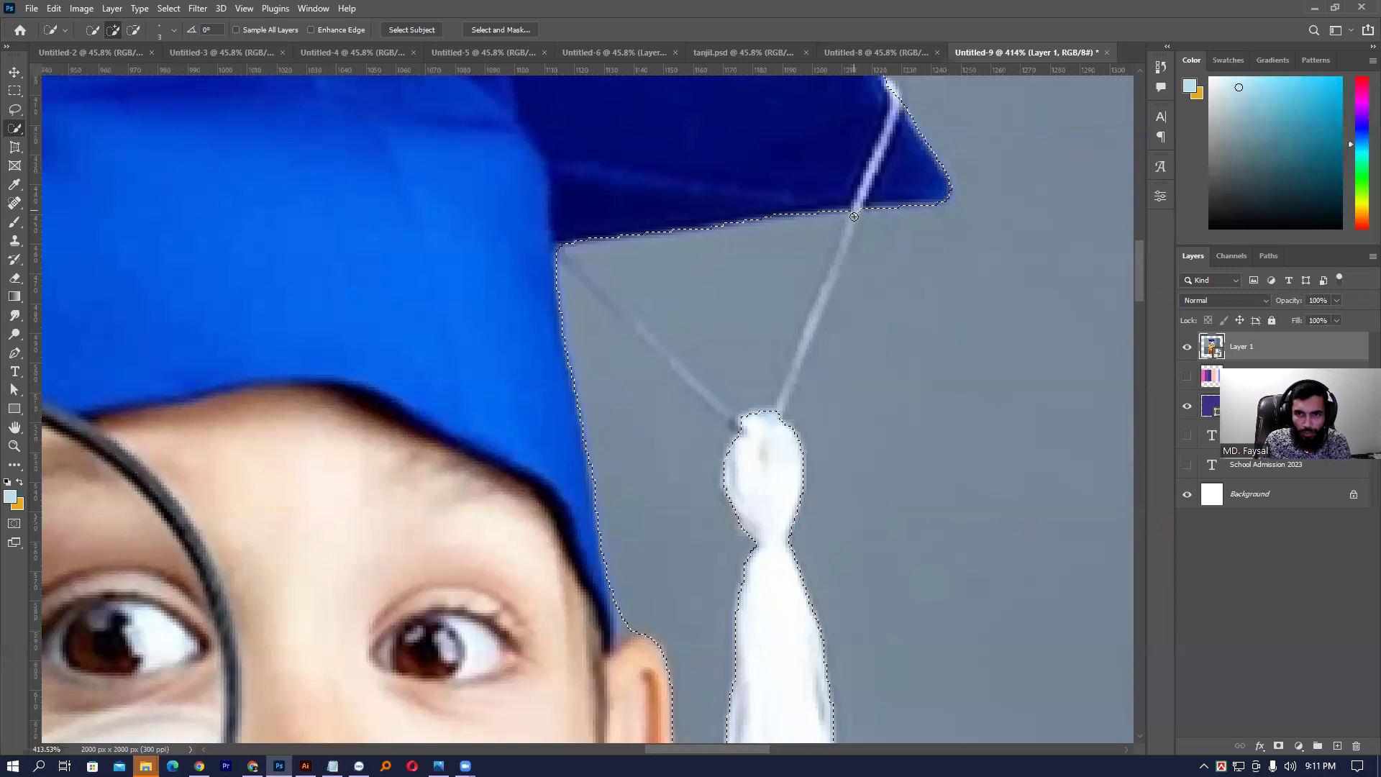
{"action": "left_click_drag", "start_coordinate": [853, 216], "coordinate": [825, 293]}
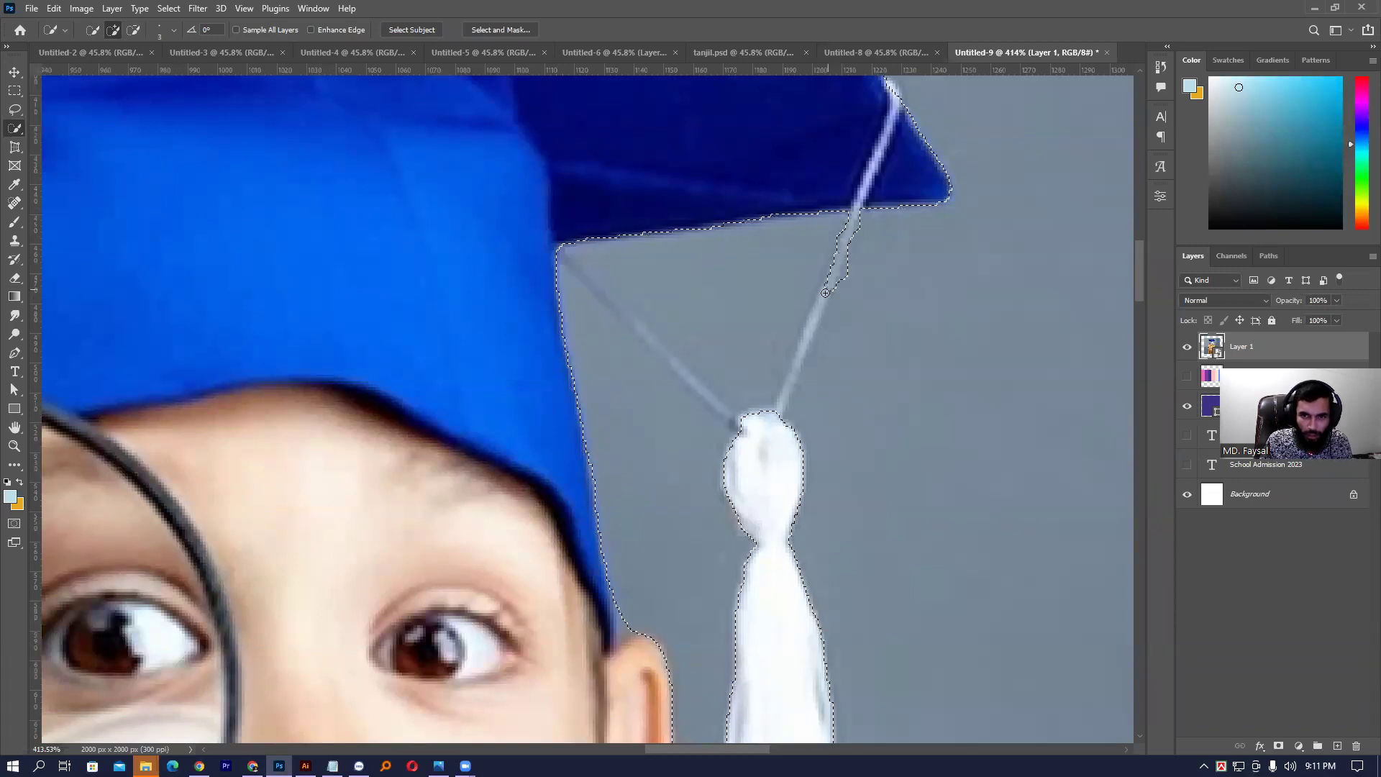
{"action": "mouse_move", "coordinate": [809, 343]}
{"action": "left_mouse_down"}
{"action": "mouse_move", "coordinate": [787, 400]}
{"action": "mouse_move", "coordinate": [830, 335]}
{"action": "mouse_move", "coordinate": [842, 360]}
{"action": "mouse_move", "coordinate": [827, 356]}
{"action": "left_mouse_up"}
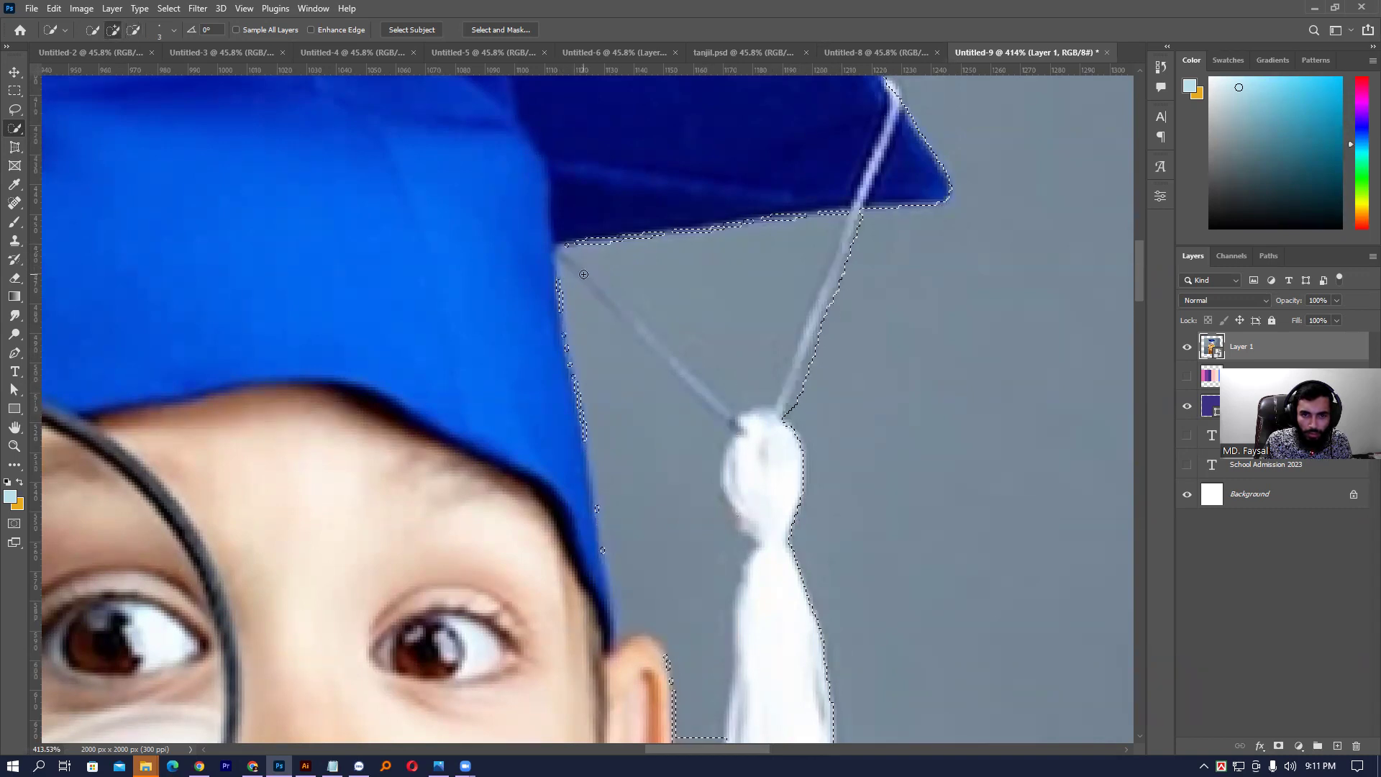
{"action": "left_click_drag", "start_coordinate": [672, 333], "coordinate": [613, 326]}
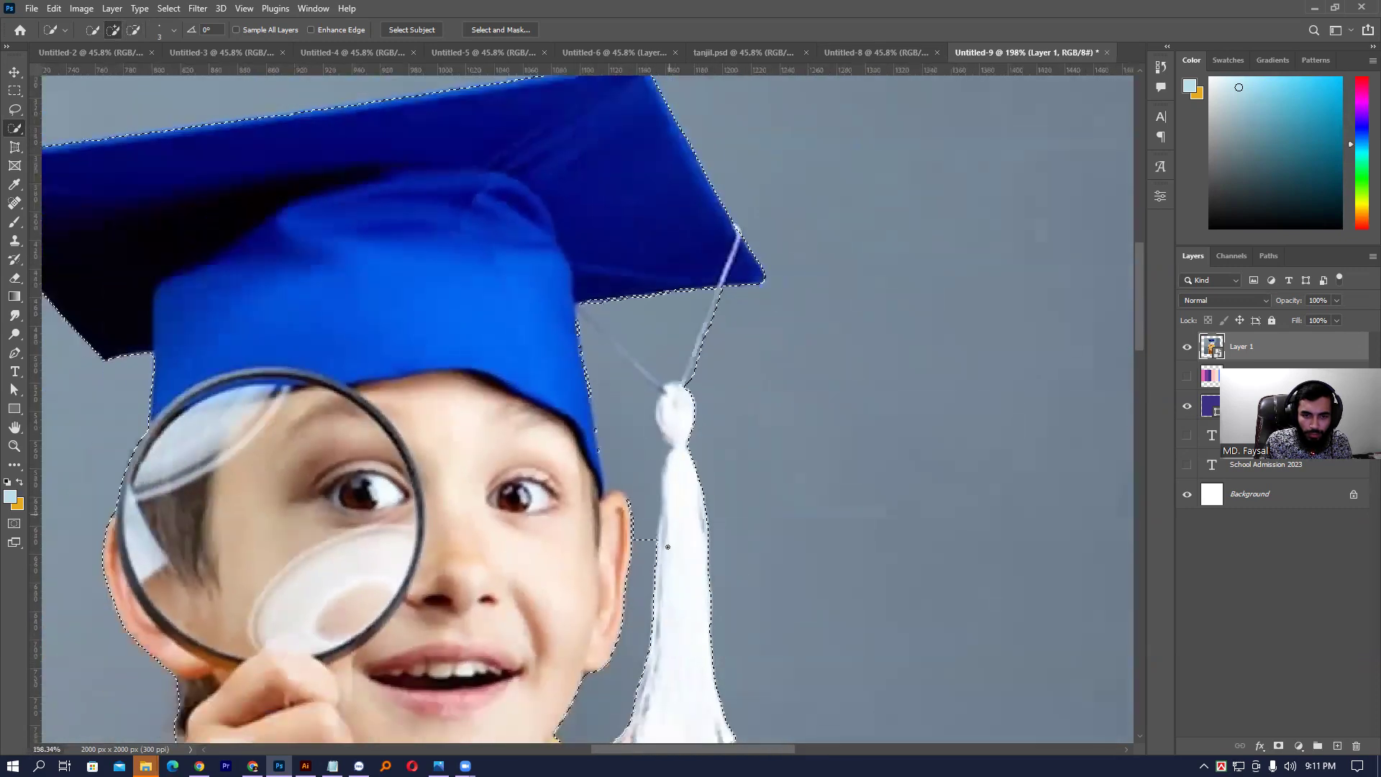
{"action": "left_click", "coordinate": [628, 471], "text": "alt"}
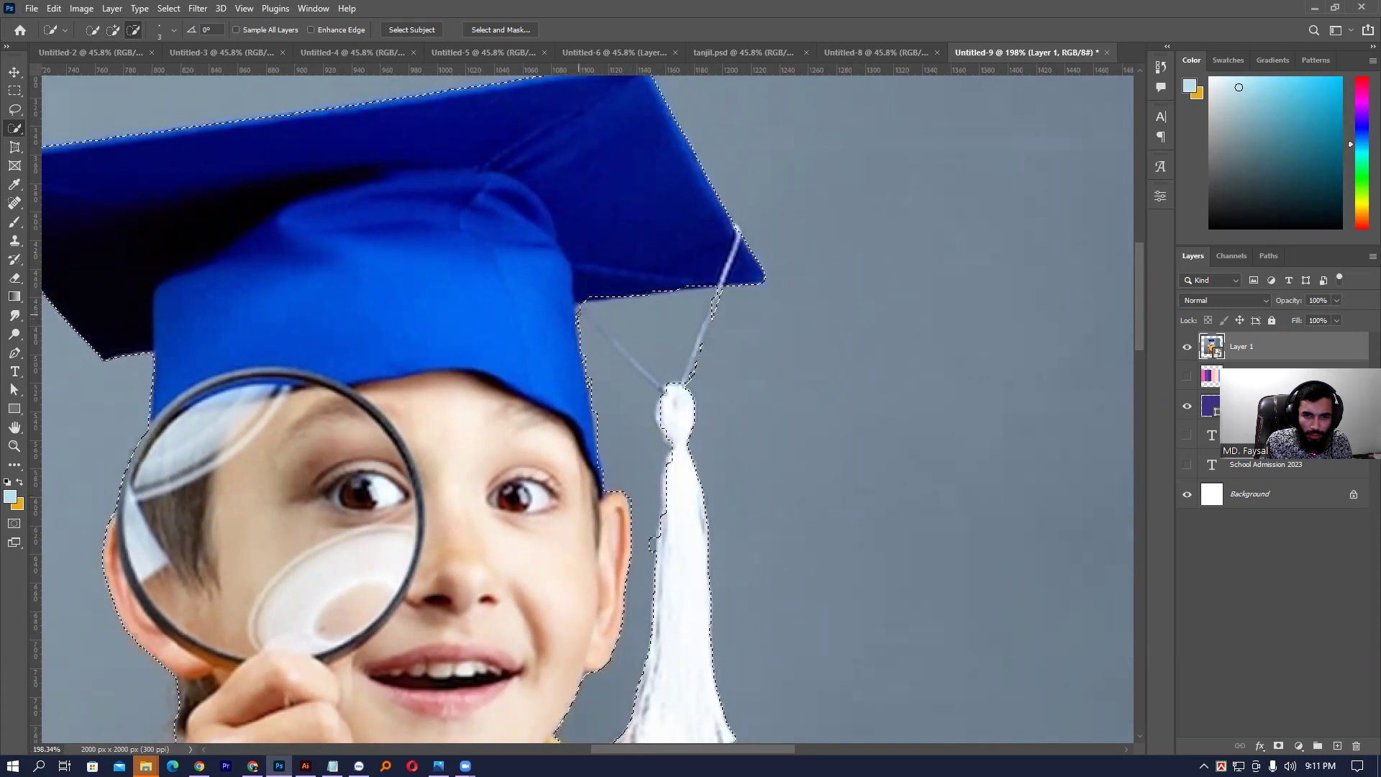
{"action": "left_click", "coordinate": [633, 436], "text": "alt"}
{"action": "scroll", "coordinate": [651, 497], "scroll_direction": "up", "scroll_amount": 2}
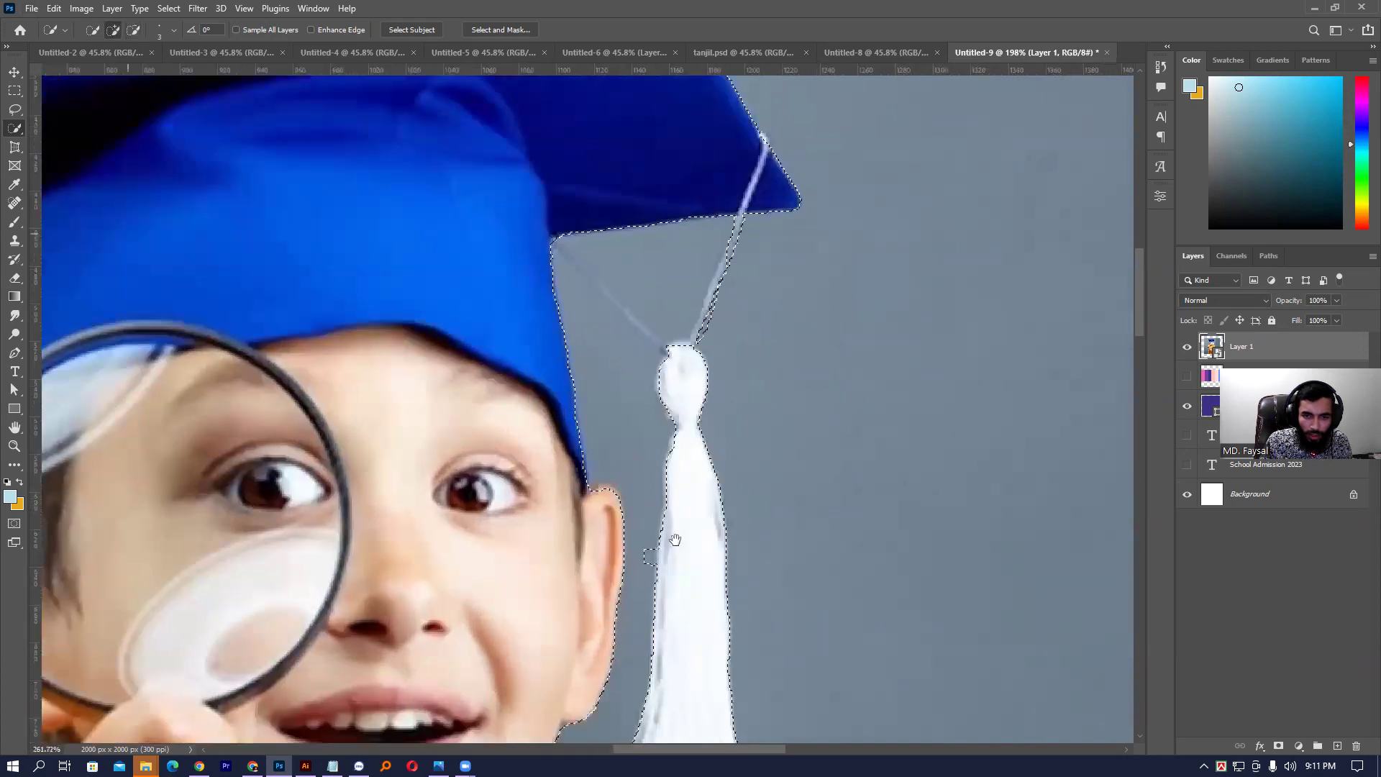
{"action": "left_click_drag", "start_coordinate": [755, 126], "coordinate": [704, 327]}
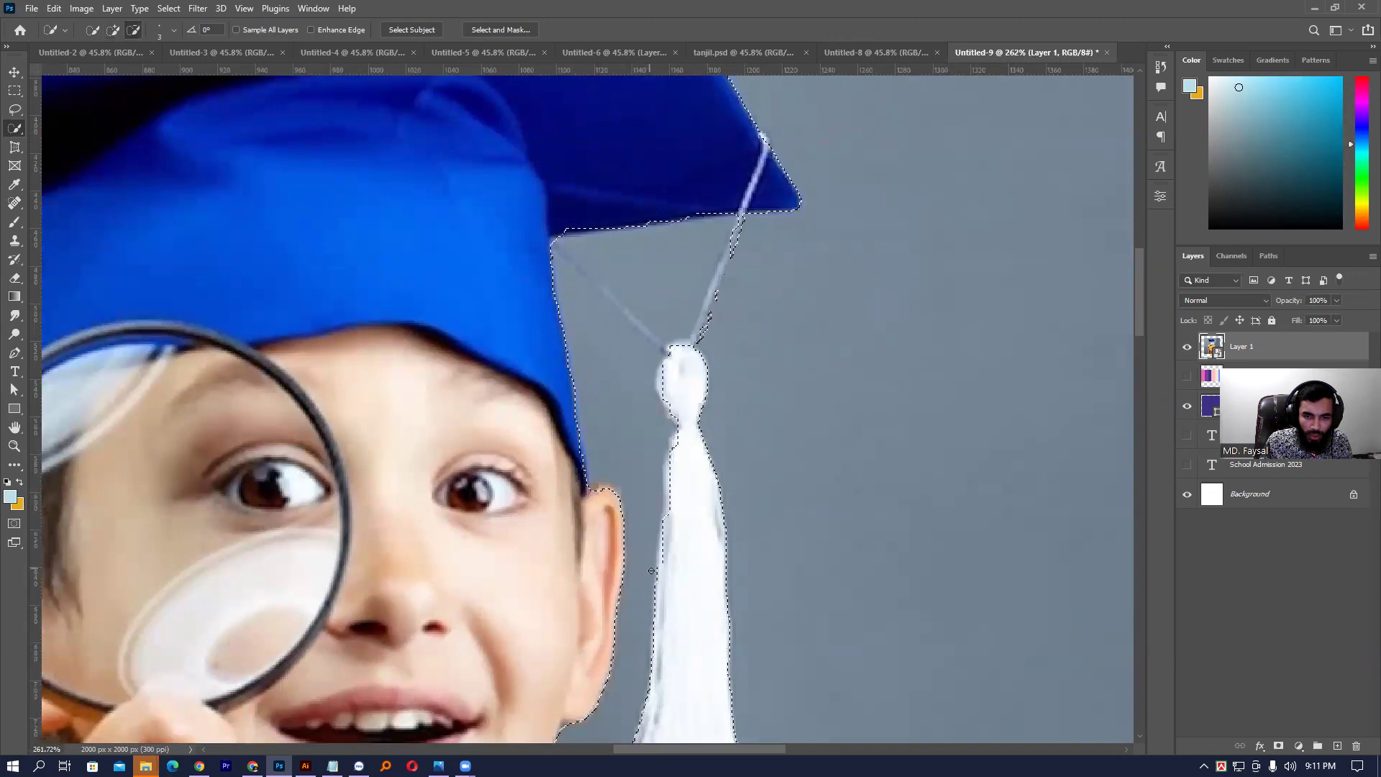
{"action": "left_click_drag", "start_coordinate": [646, 291], "coordinate": [678, 378]}
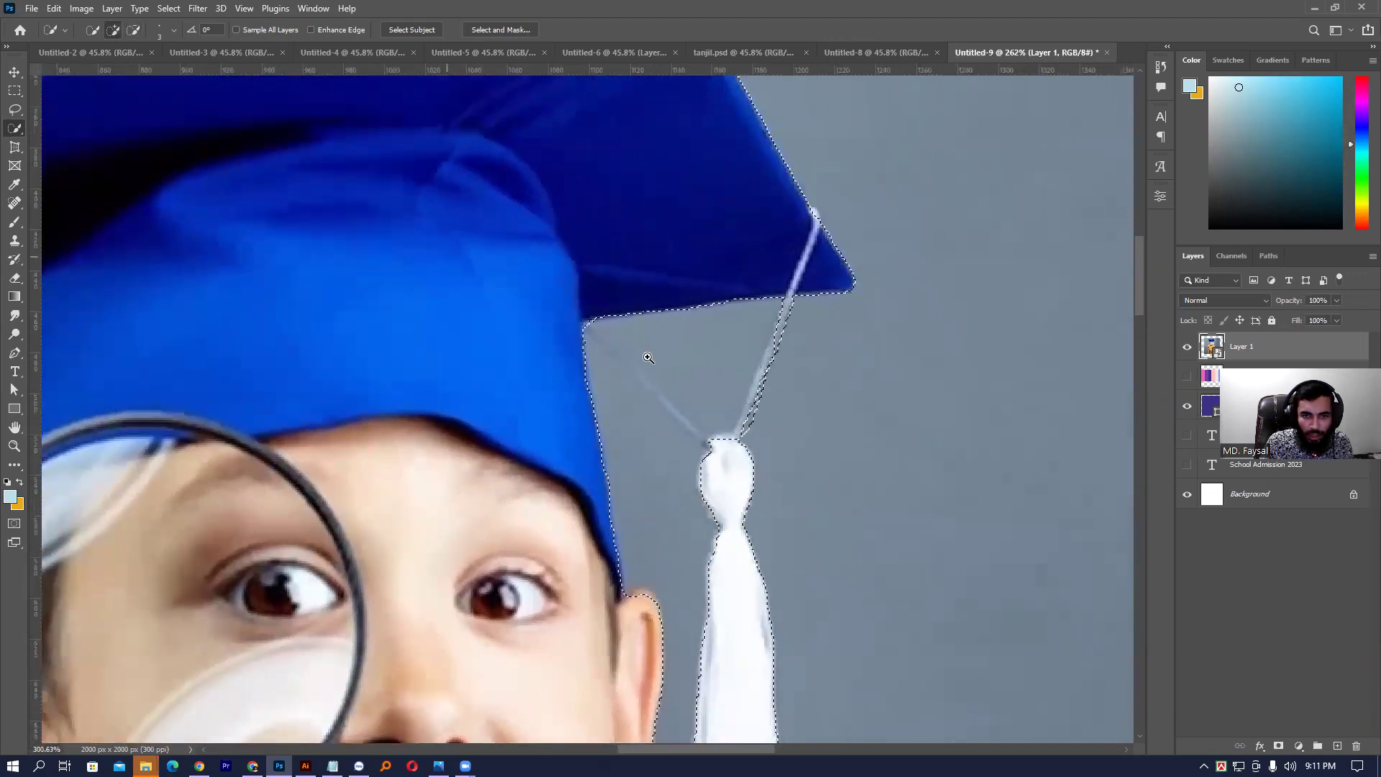
{"action": "scroll", "coordinate": [582, 320], "scroll_direction": "up", "scroll_amount": 2}
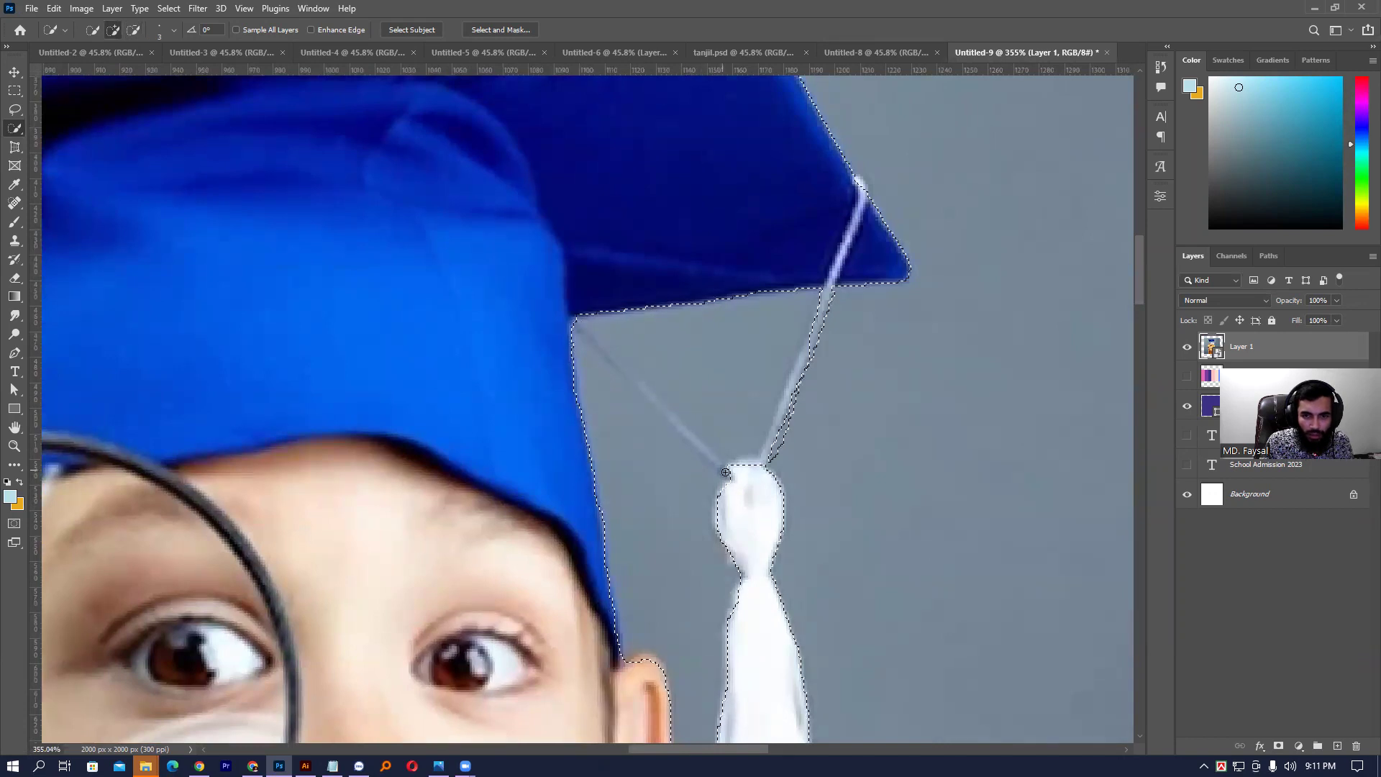
- Add the cord strands to the selection and trim background beside the cords and cap's lower edge
{"action": "left_click", "coordinate": [687, 437]}
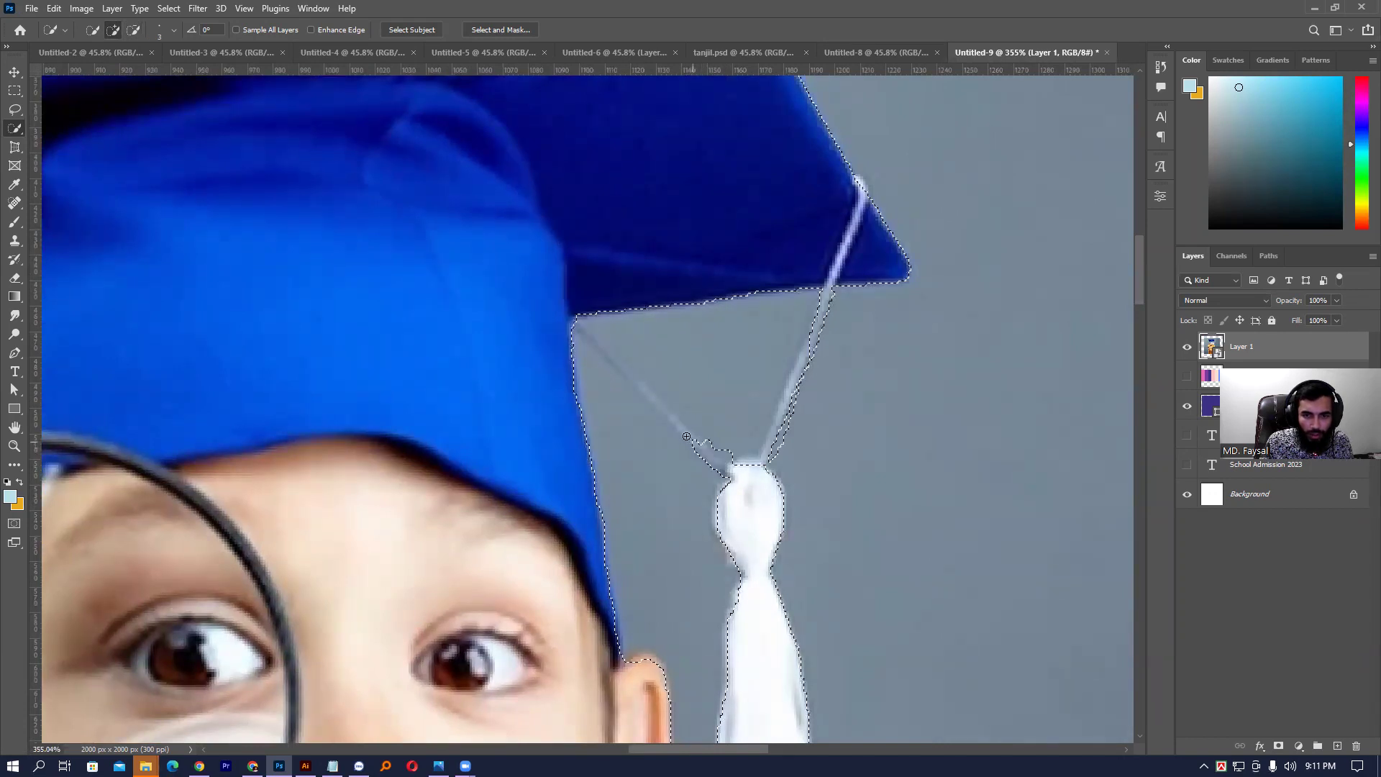
{"action": "left_click_drag", "start_coordinate": [656, 404], "coordinate": [577, 318]}
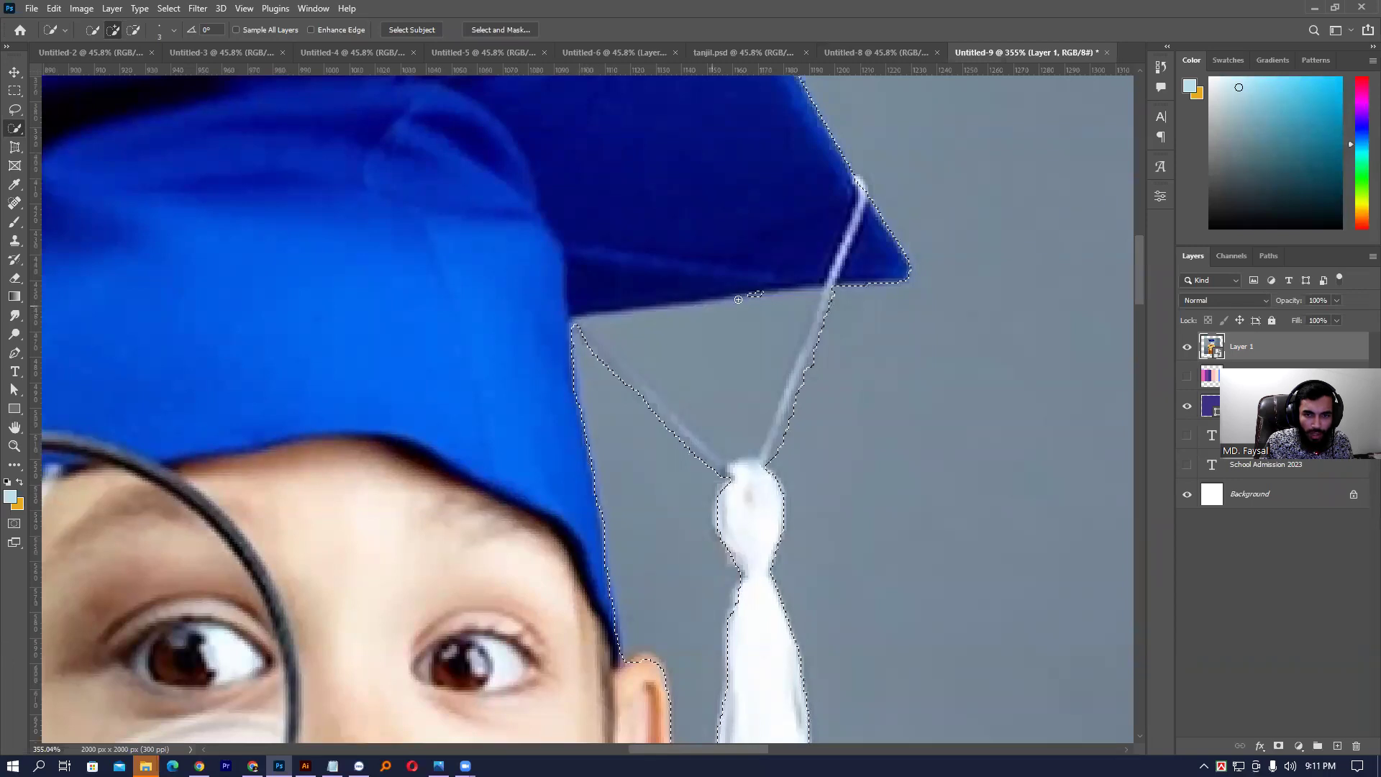
{"action": "mouse_move", "coordinate": [727, 345]}
{"action": "left_mouse_down"}
{"action": "mouse_move", "coordinate": [746, 445]}
{"action": "mouse_move", "coordinate": [702, 406]}
{"action": "left_mouse_up"}
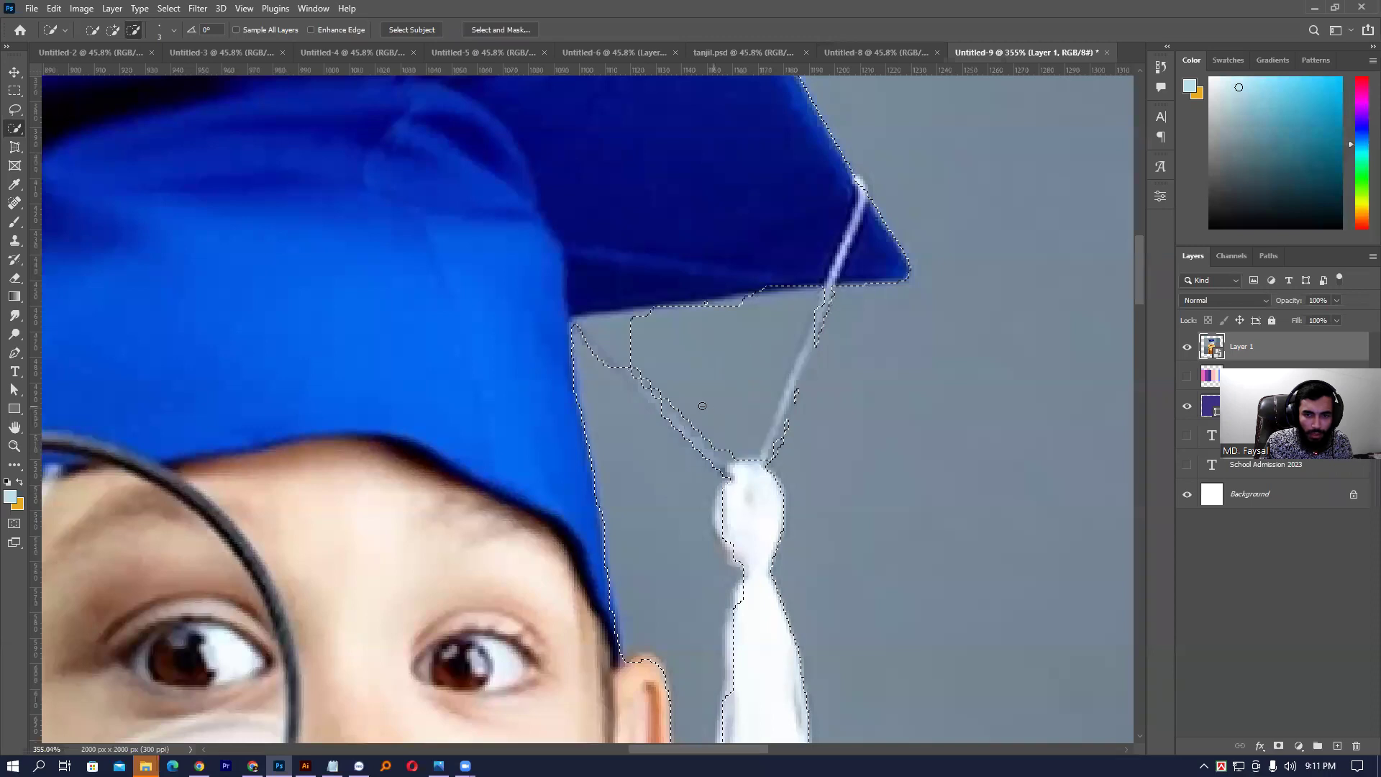
{"action": "left_click_drag", "start_coordinate": [611, 337], "coordinate": [608, 340]}
{"action": "mouse_move", "coordinate": [734, 307]}
{"action": "left_mouse_down"}
{"action": "mouse_move", "coordinate": [821, 382]}
{"action": "mouse_move", "coordinate": [790, 401]}
{"action": "left_mouse_up"}
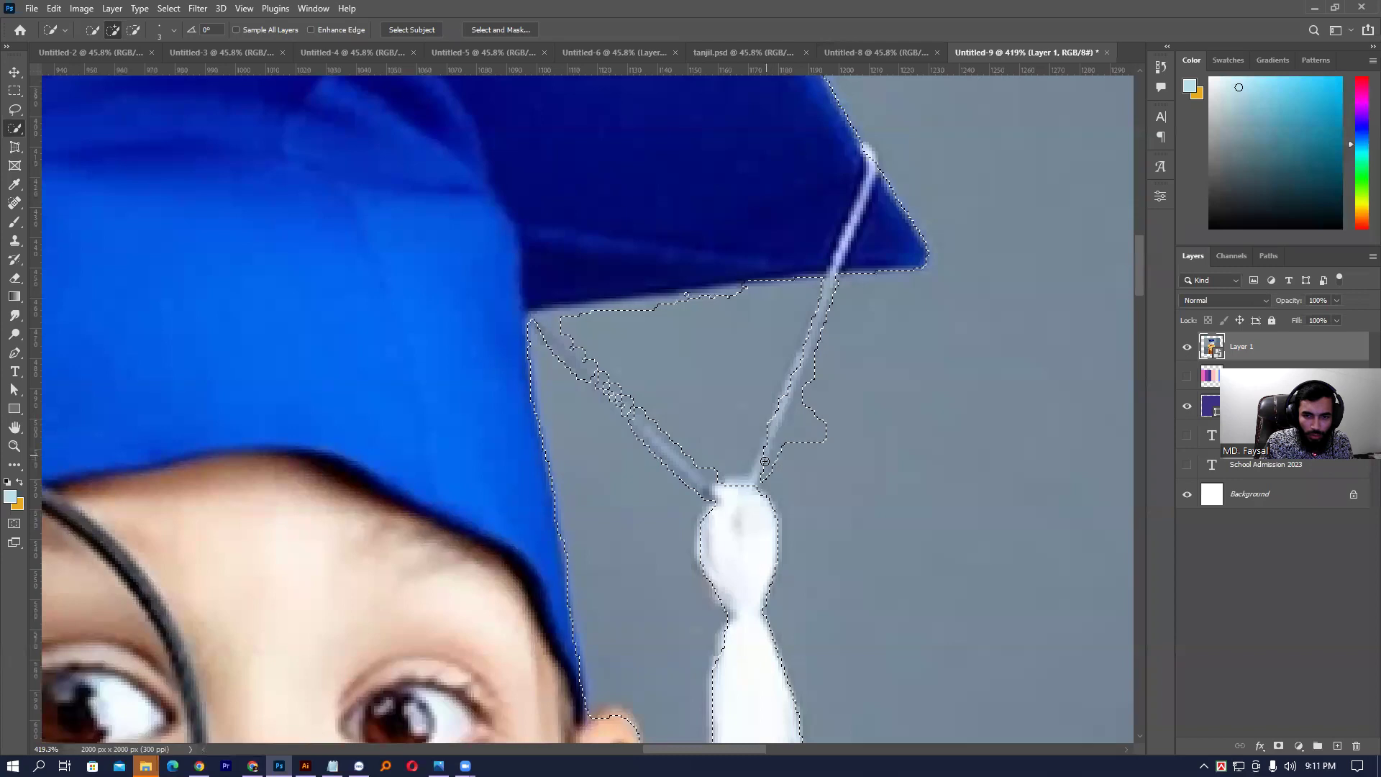
{"action": "mouse_move", "coordinate": [777, 445]}
{"action": "left_mouse_down"}
{"action": "mouse_move", "coordinate": [761, 479]}
{"action": "mouse_move", "coordinate": [784, 475]}
{"action": "mouse_move", "coordinate": [815, 383]}
{"action": "mouse_move", "coordinate": [805, 457]}
{"action": "mouse_move", "coordinate": [798, 376]}
{"action": "left_mouse_up"}
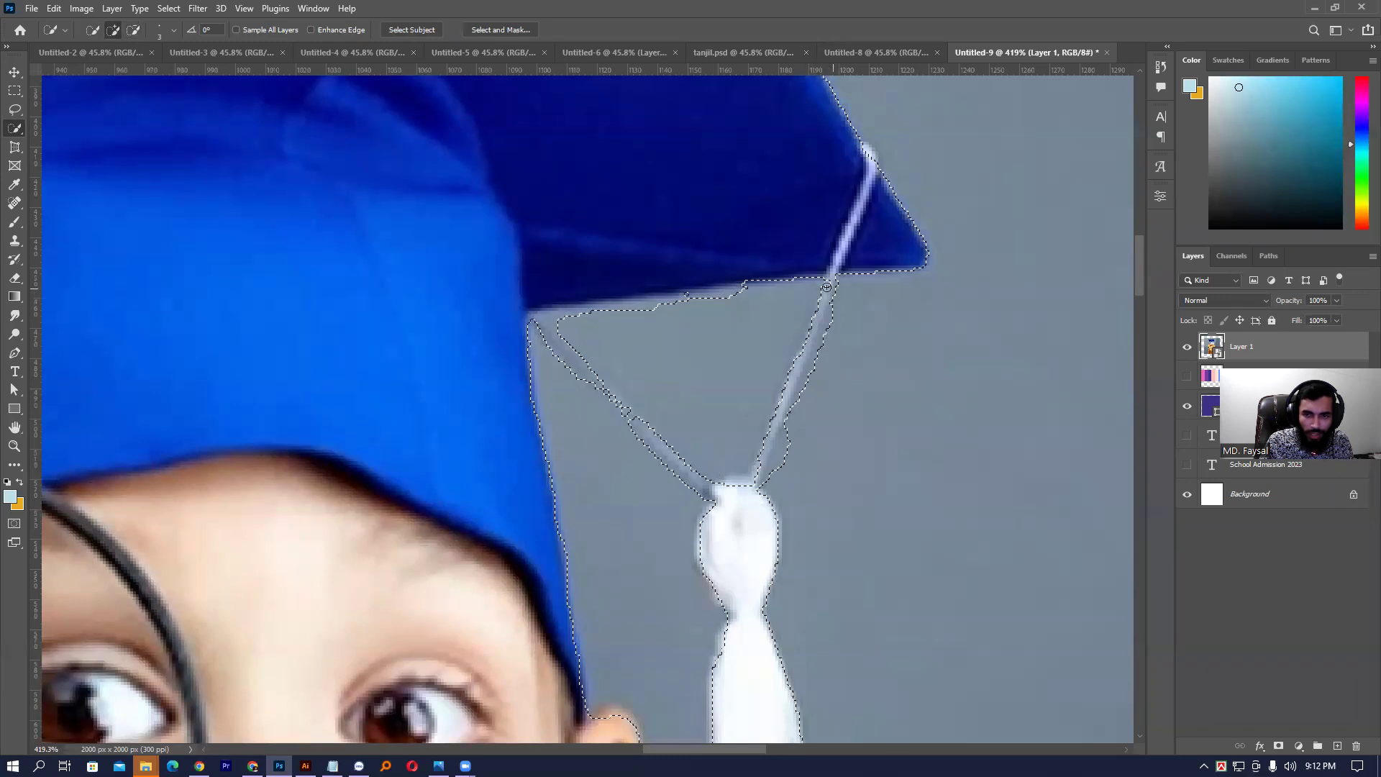
{"action": "left_click_drag", "start_coordinate": [826, 284], "coordinate": [832, 303]}
{"action": "mouse_move", "coordinate": [792, 407]}
{"action": "left_mouse_down"}
{"action": "mouse_move", "coordinate": [776, 469]}
{"action": "mouse_move", "coordinate": [716, 356]}
{"action": "left_mouse_up"}
{"action": "left_click_drag", "start_coordinate": [630, 416], "coordinate": [634, 424]}
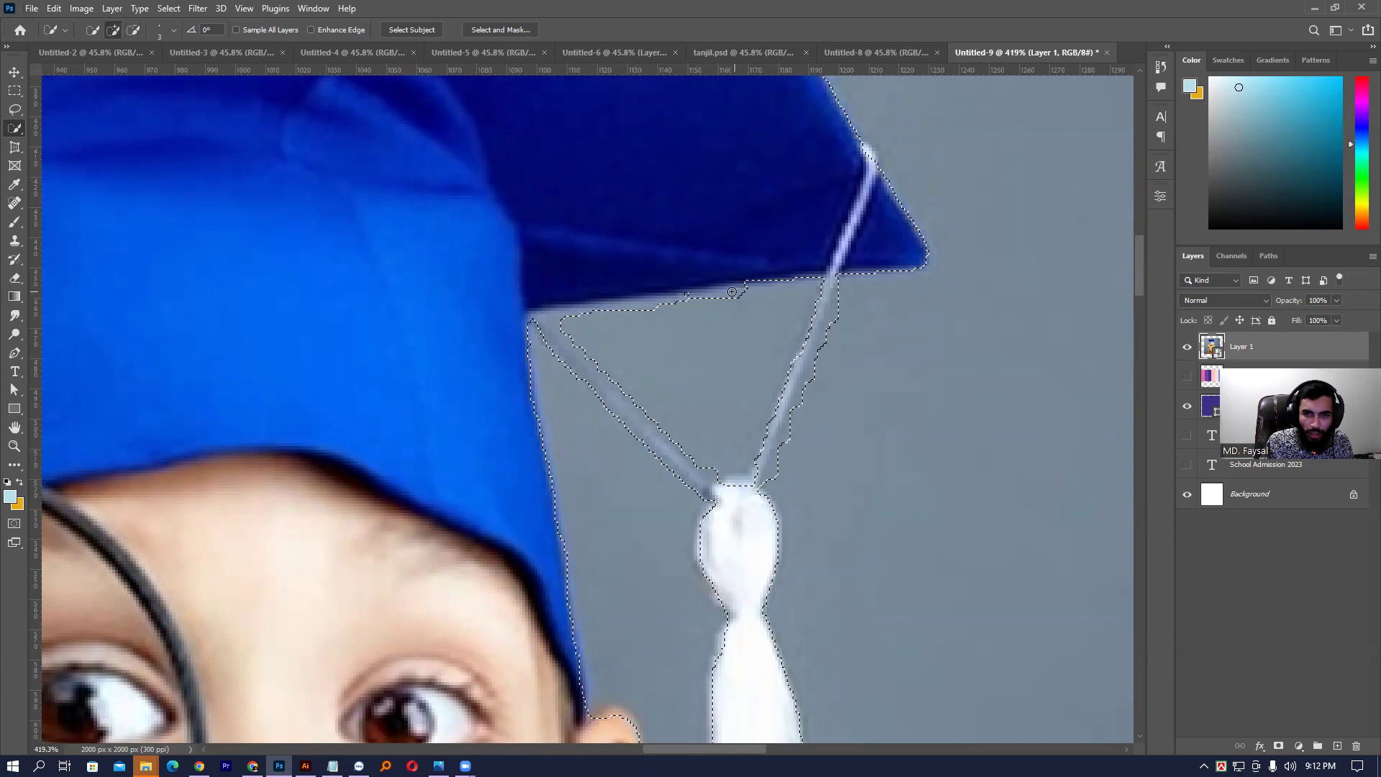
{"action": "left_click", "coordinate": [734, 299], "text": "alt"}
{"action": "mouse_move", "coordinate": [732, 299]}
{"action": "left_mouse_down"}
{"action": "mouse_move", "coordinate": [559, 316]}
{"action": "mouse_move", "coordinate": [710, 315]}
{"action": "mouse_move", "coordinate": [738, 292]}
{"action": "mouse_move", "coordinate": [608, 305]}
{"action": "left_mouse_up"}
- Copy the selected boy onto a new layer and hide the original photo layer
{"action": "key", "text": "ctrl+0"}
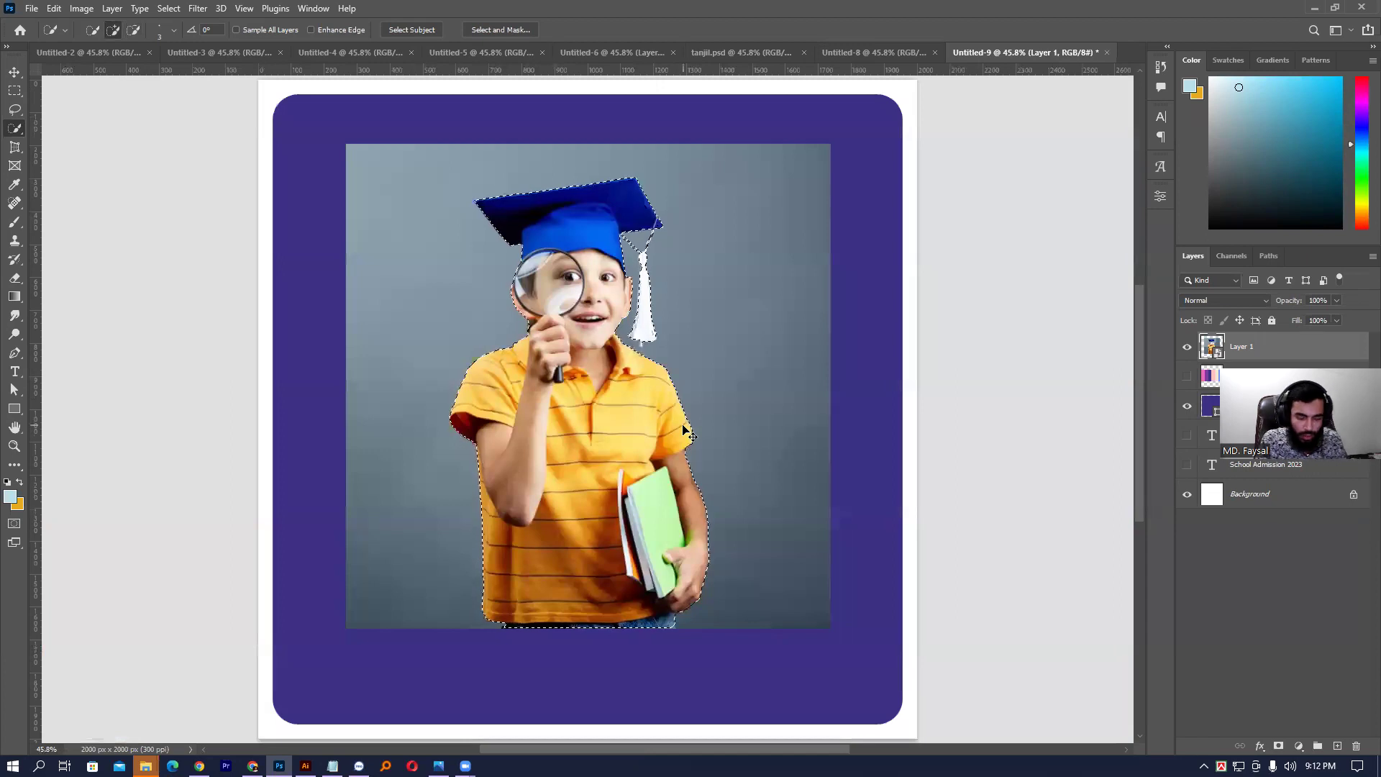
{"action": "key", "text": "ctrl+j"}
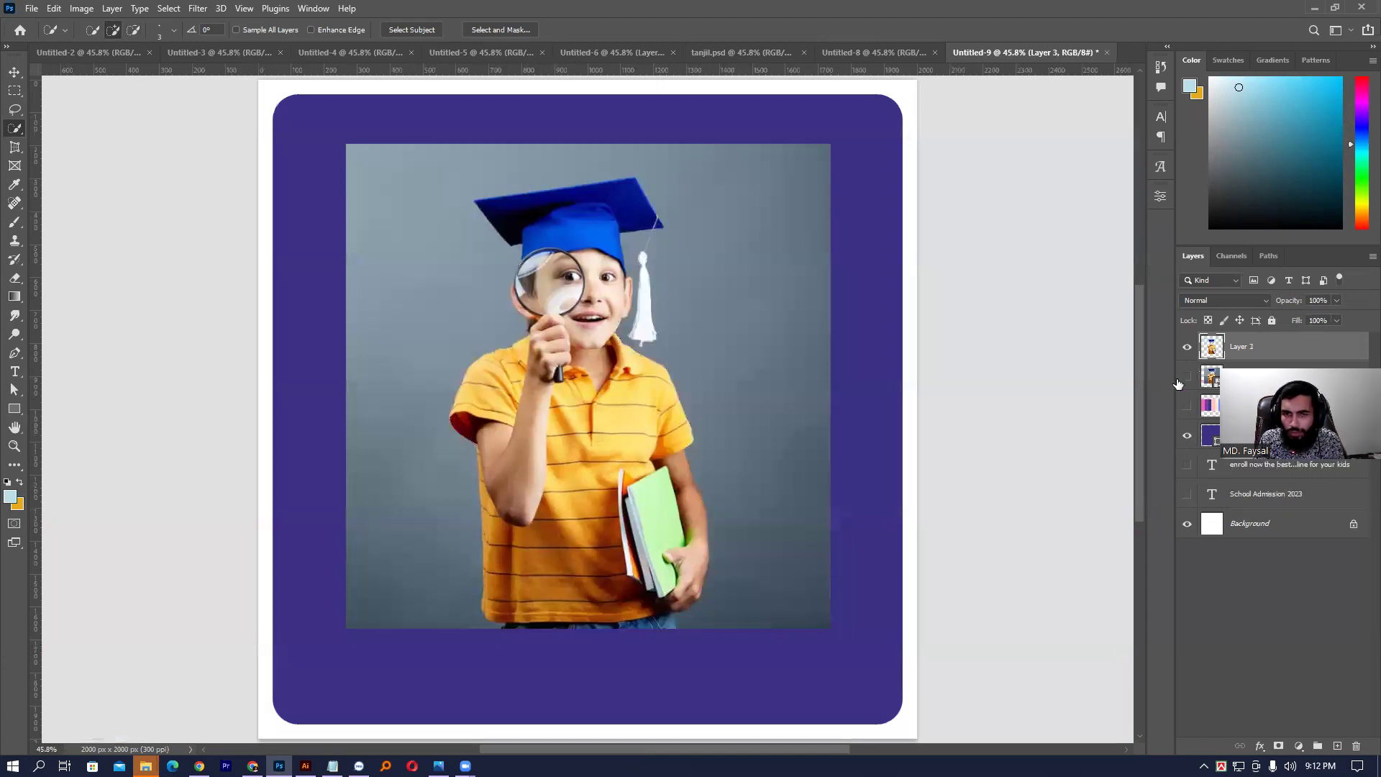
{"action": "left_click", "coordinate": [1179, 380]}
{"action": "left_click_drag", "start_coordinate": [517, 241], "coordinate": [463, 315]}
- Convert the boy's layer to a Smart Object, move him lower left and enlarge him to about 141%
{"action": "left_click", "coordinate": [14, 73]}
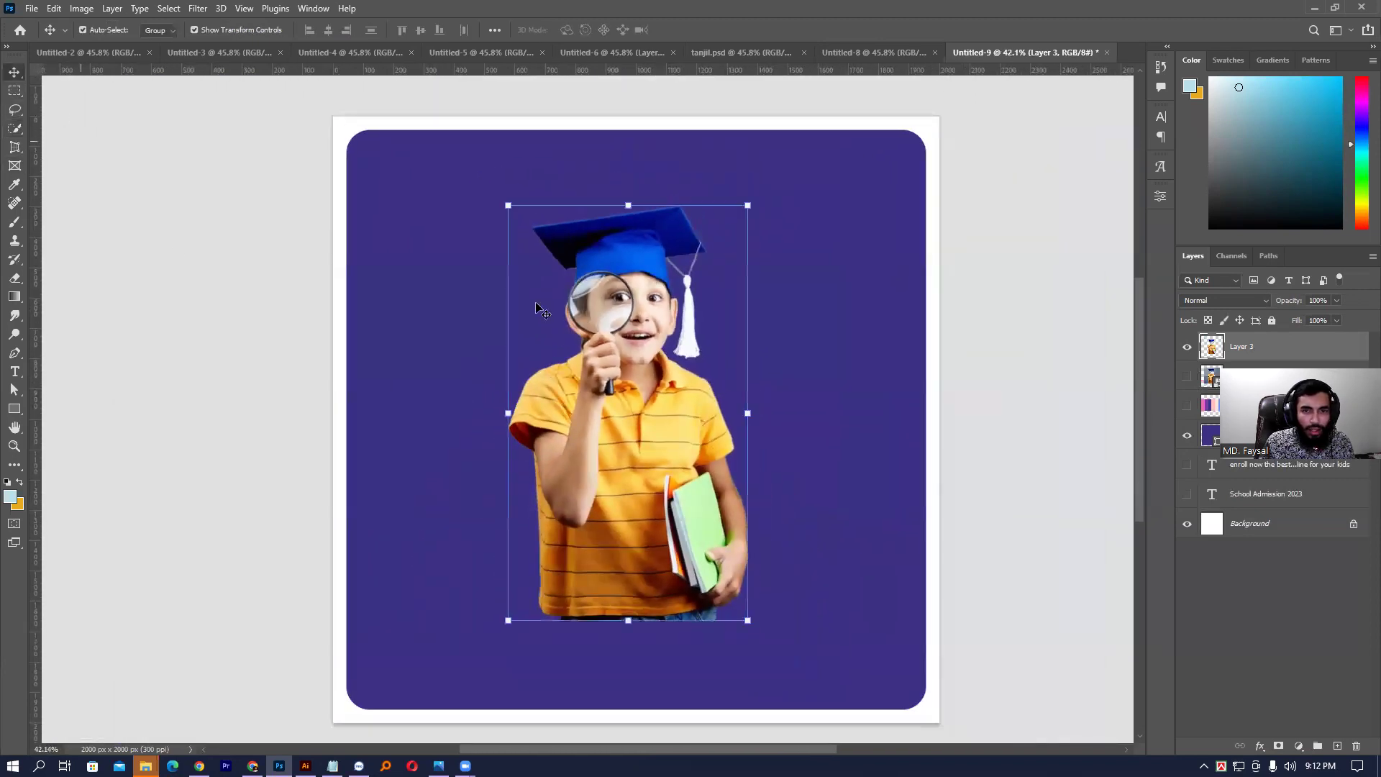
{"action": "right_click", "coordinate": [1255, 345]}
{"action": "left_click", "coordinate": [1233, 342]}
{"action": "left_click_drag", "start_coordinate": [621, 363], "coordinate": [444, 462]}
{"action": "left_click_drag", "start_coordinate": [585, 295], "coordinate": [685, 123]}
{"action": "key", "text": "Return"}
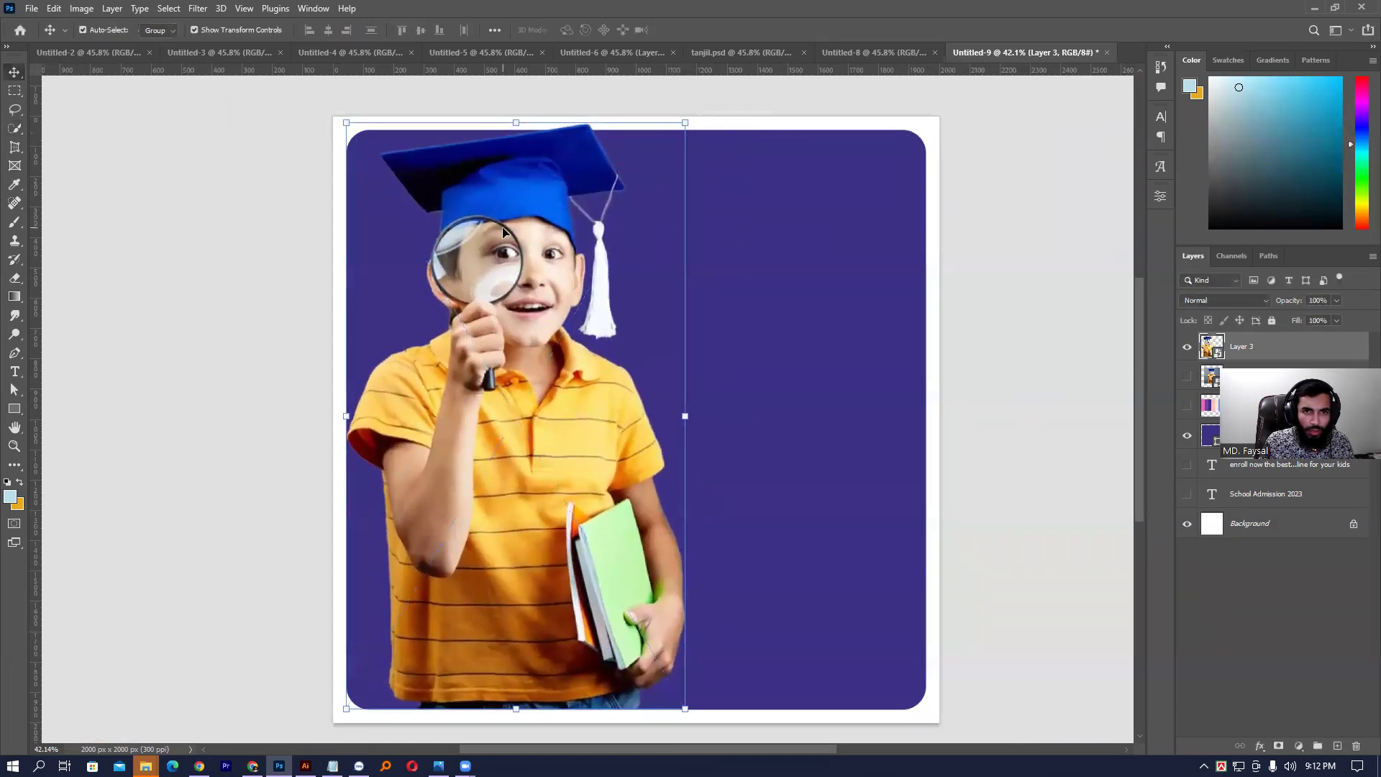
- Shrink the purple panel slightly from the top and shift the boy further left
{"action": "left_click", "coordinate": [860, 219]}
{"action": "left_click_drag", "start_coordinate": [641, 132], "coordinate": [634, 142]}
{"action": "key", "text": "Return"}
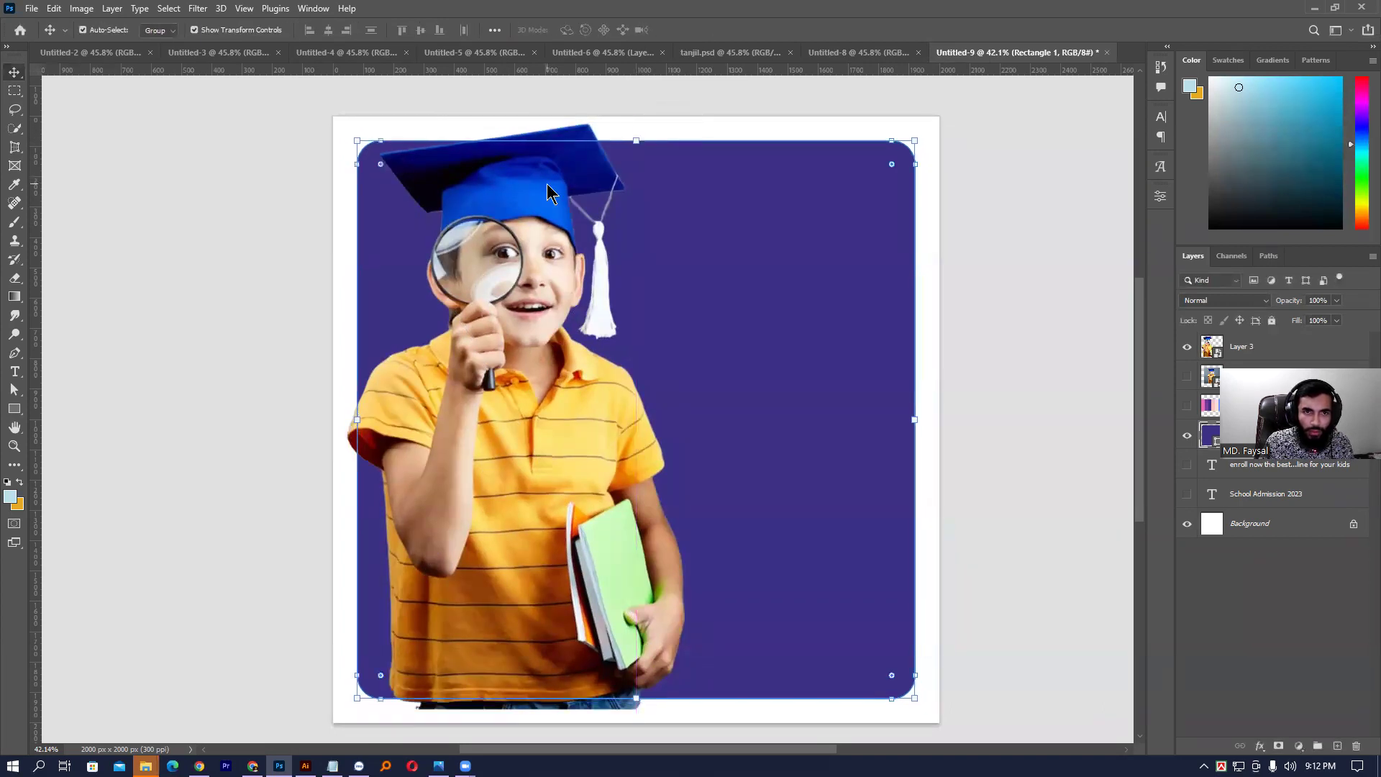
{"action": "left_click_drag", "start_coordinate": [572, 511], "coordinate": [529, 506]}
{"action": "left_click", "coordinate": [758, 404]}
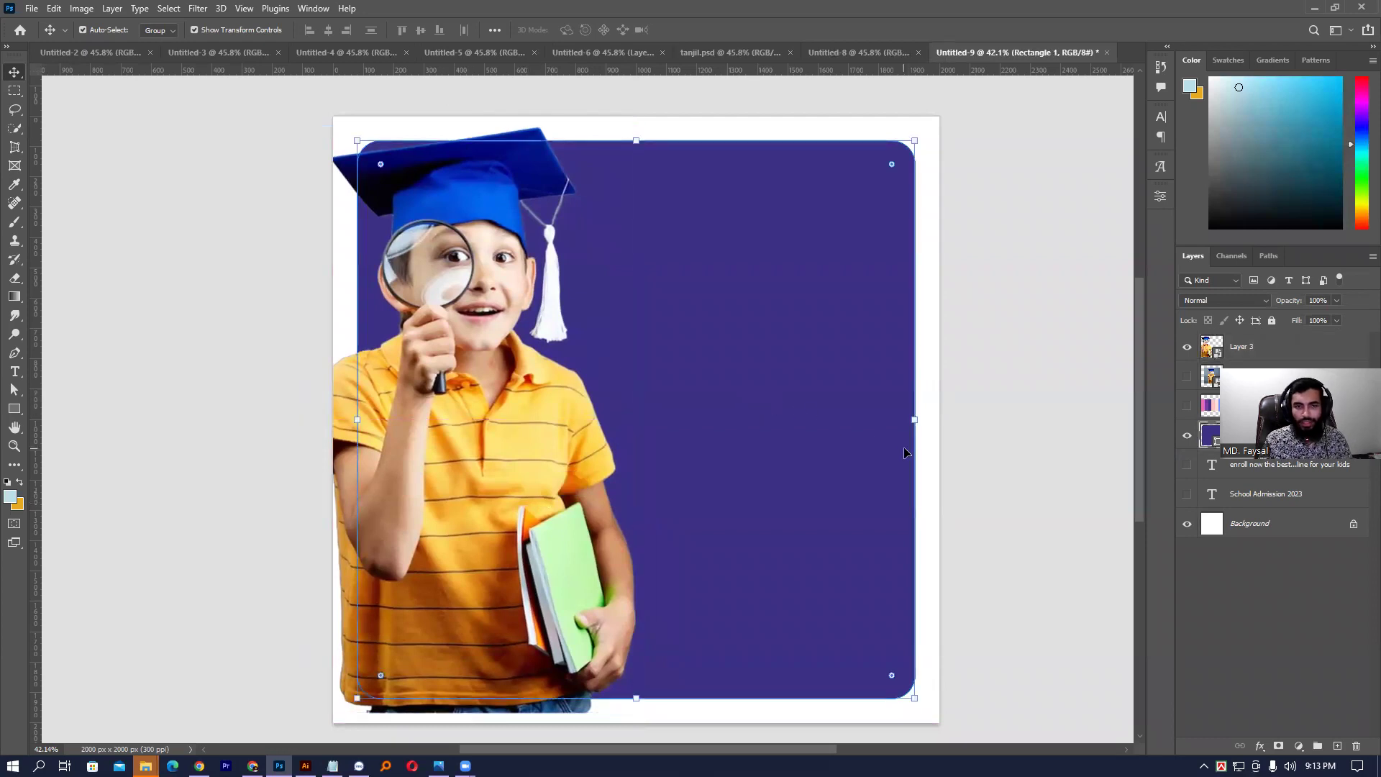
{"action": "left_click", "coordinate": [977, 367]}
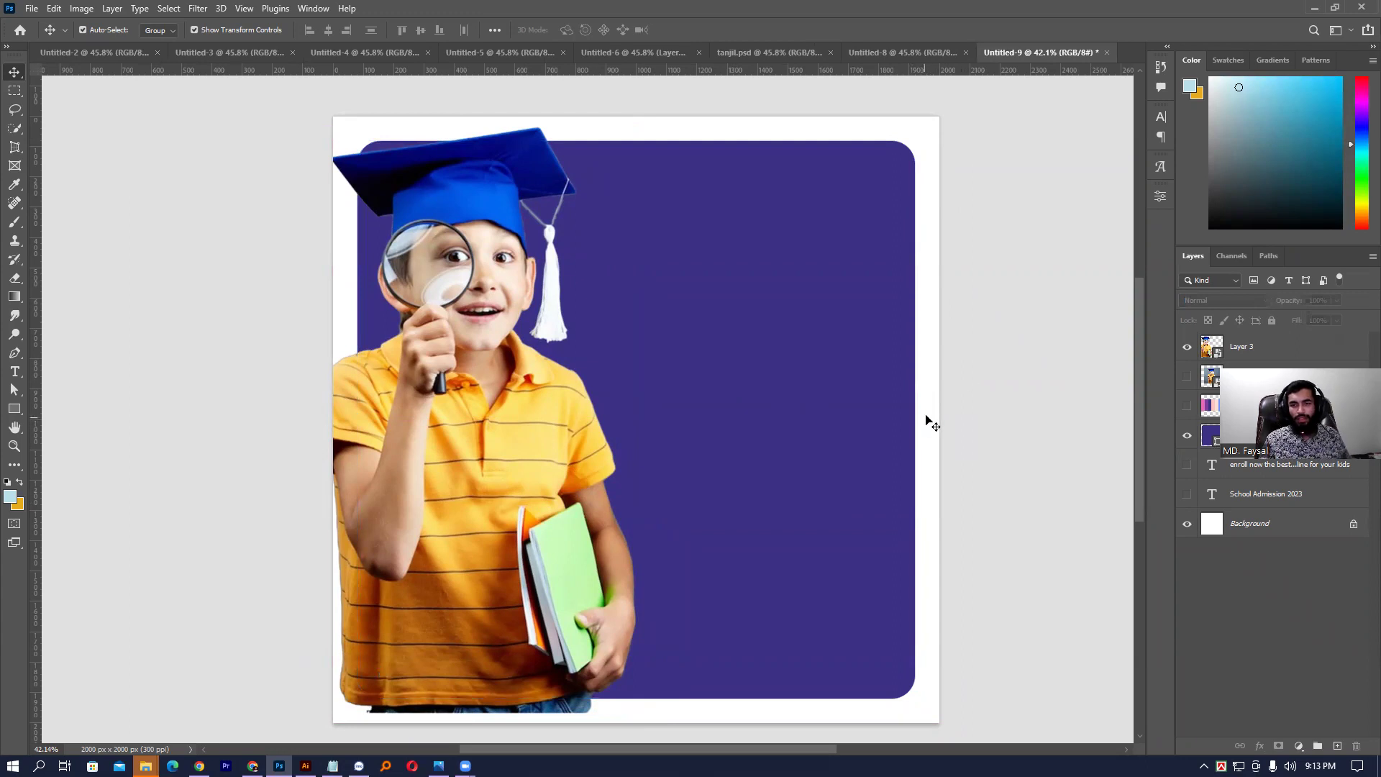
- Set the canvas surround to the custom light grey colour e1e1e1
{"action": "right_click", "coordinate": [1008, 308]}
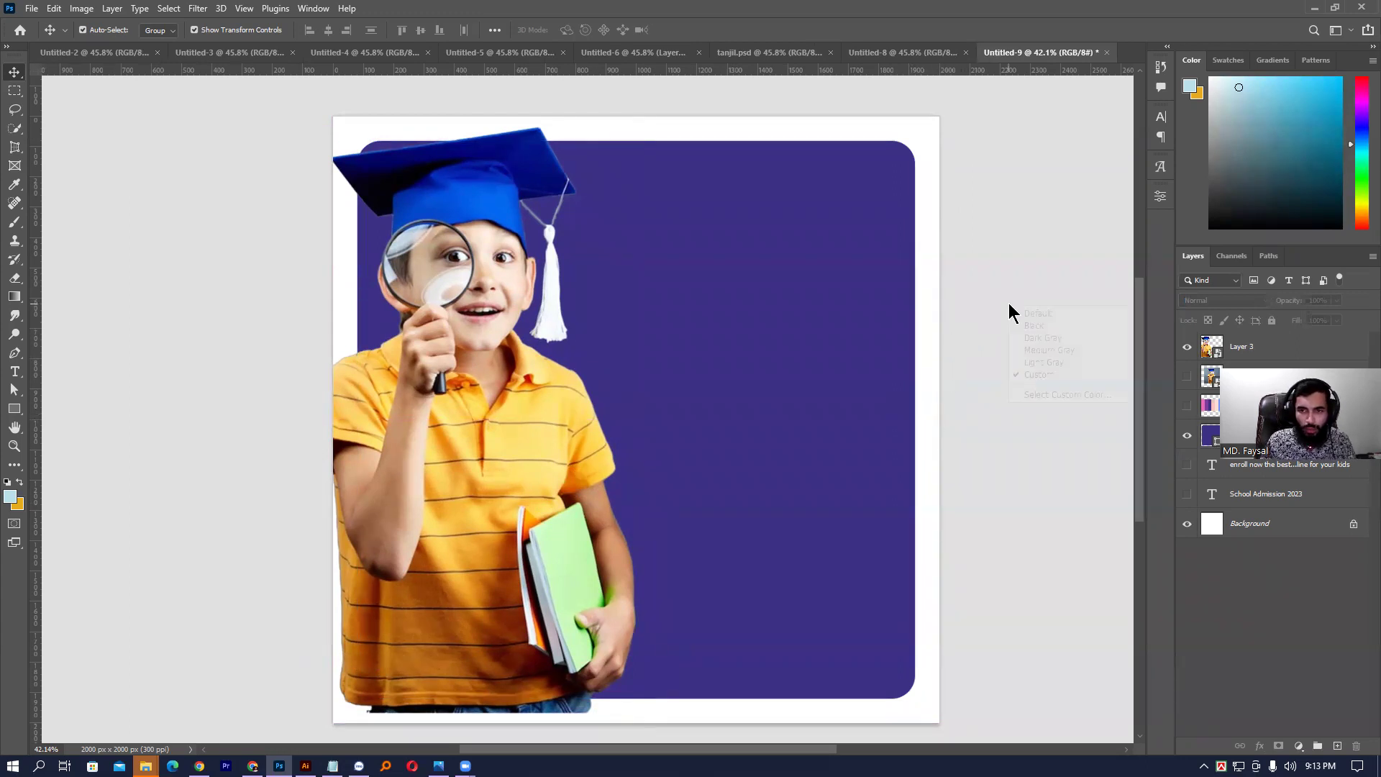
{"action": "left_click", "coordinate": [1035, 321]}
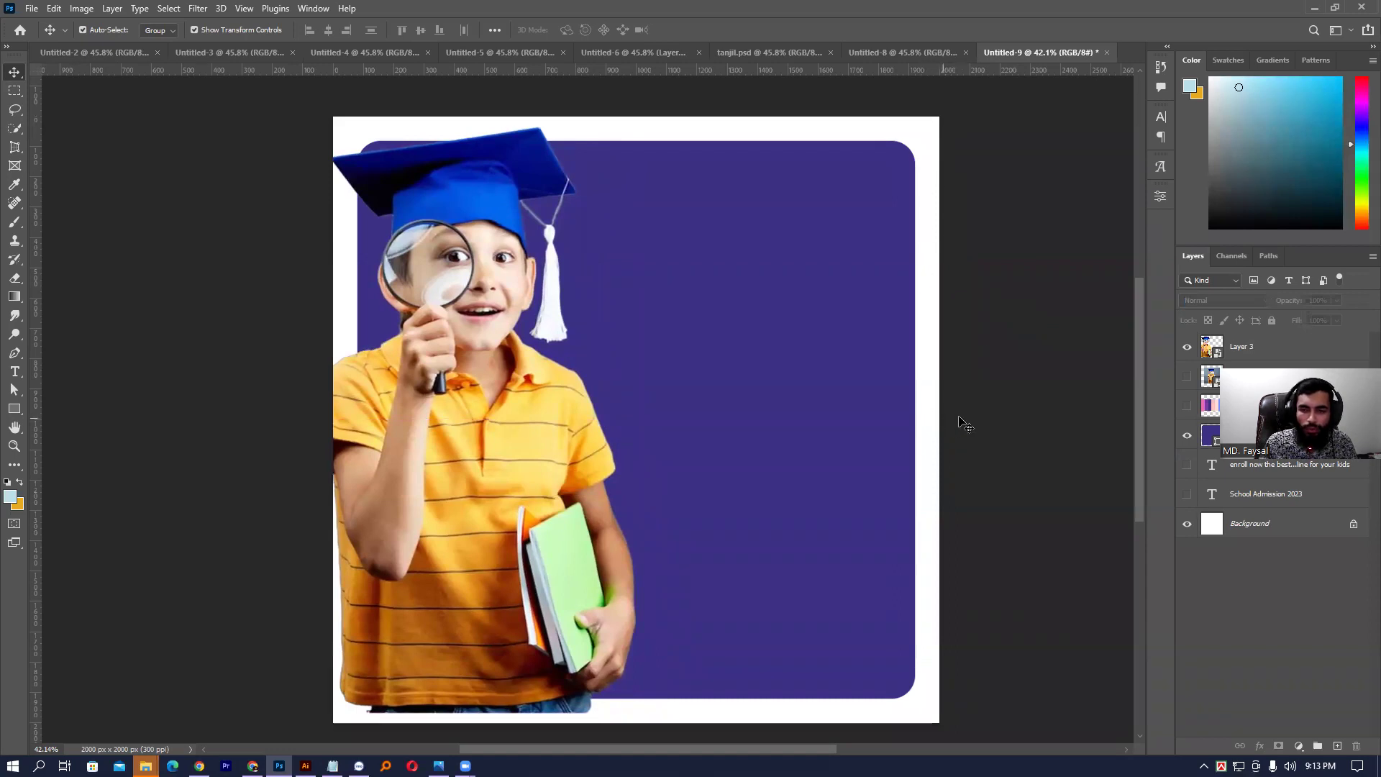
{"action": "right_click", "coordinate": [977, 297]}
{"action": "left_click", "coordinate": [1008, 386]}
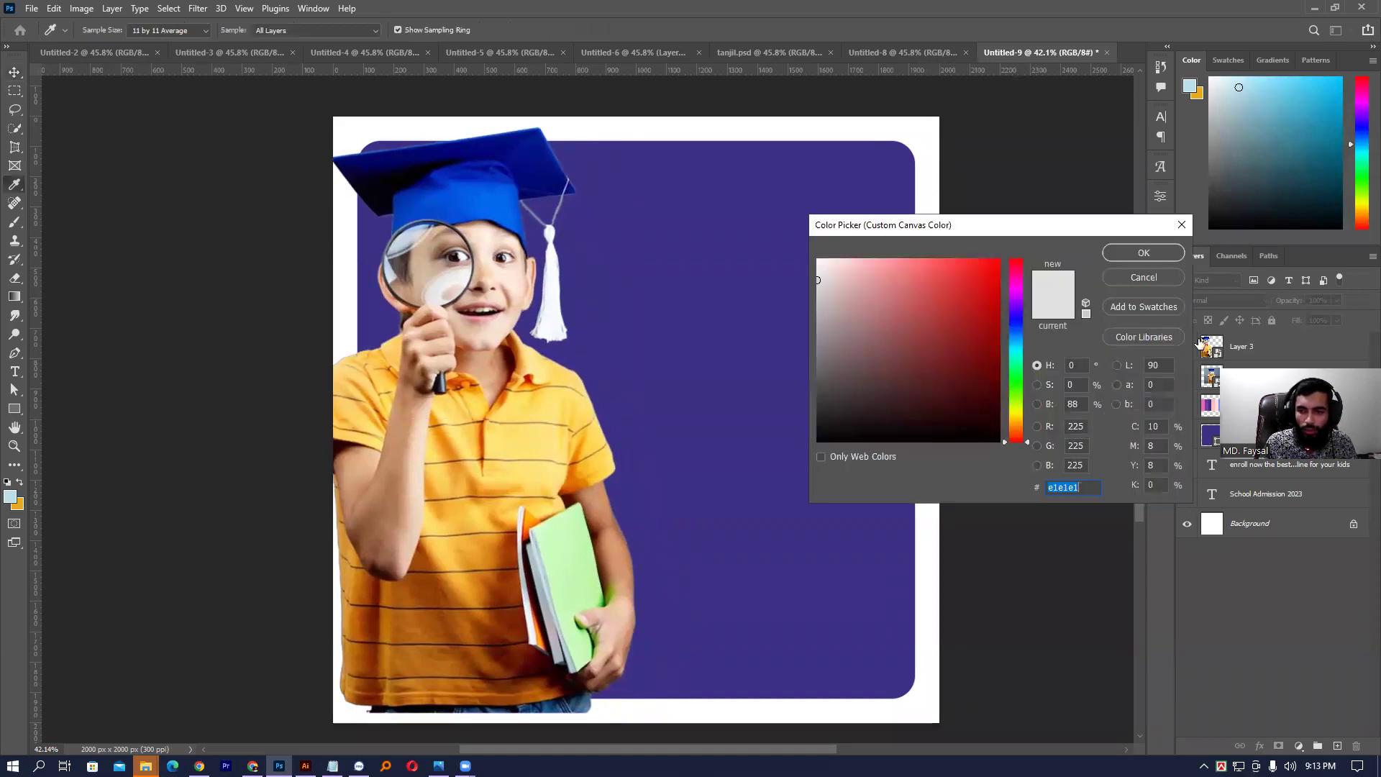
{"action": "left_click", "coordinate": [1143, 253]}
{"action": "key", "text": "v"}
- Widen the purple panel to the right and extend its bottom edge to about 1878×1888 px
{"action": "left_click", "coordinate": [905, 284]}
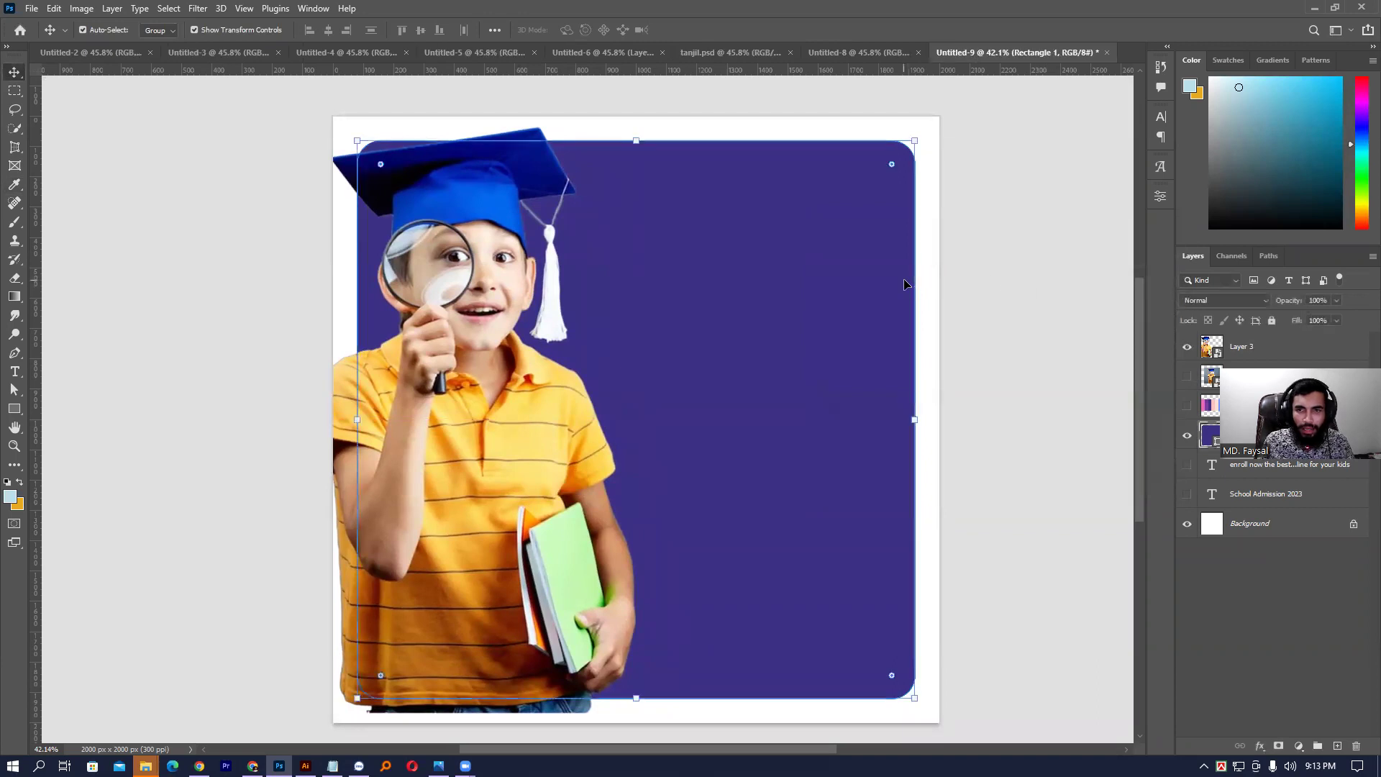
{"action": "left_click_drag", "start_coordinate": [919, 421], "coordinate": [932, 420]}
{"action": "left_click_drag", "start_coordinate": [641, 702], "coordinate": [641, 710]}
{"action": "key", "text": "Return"}
{"action": "left_click", "coordinate": [1008, 617]}
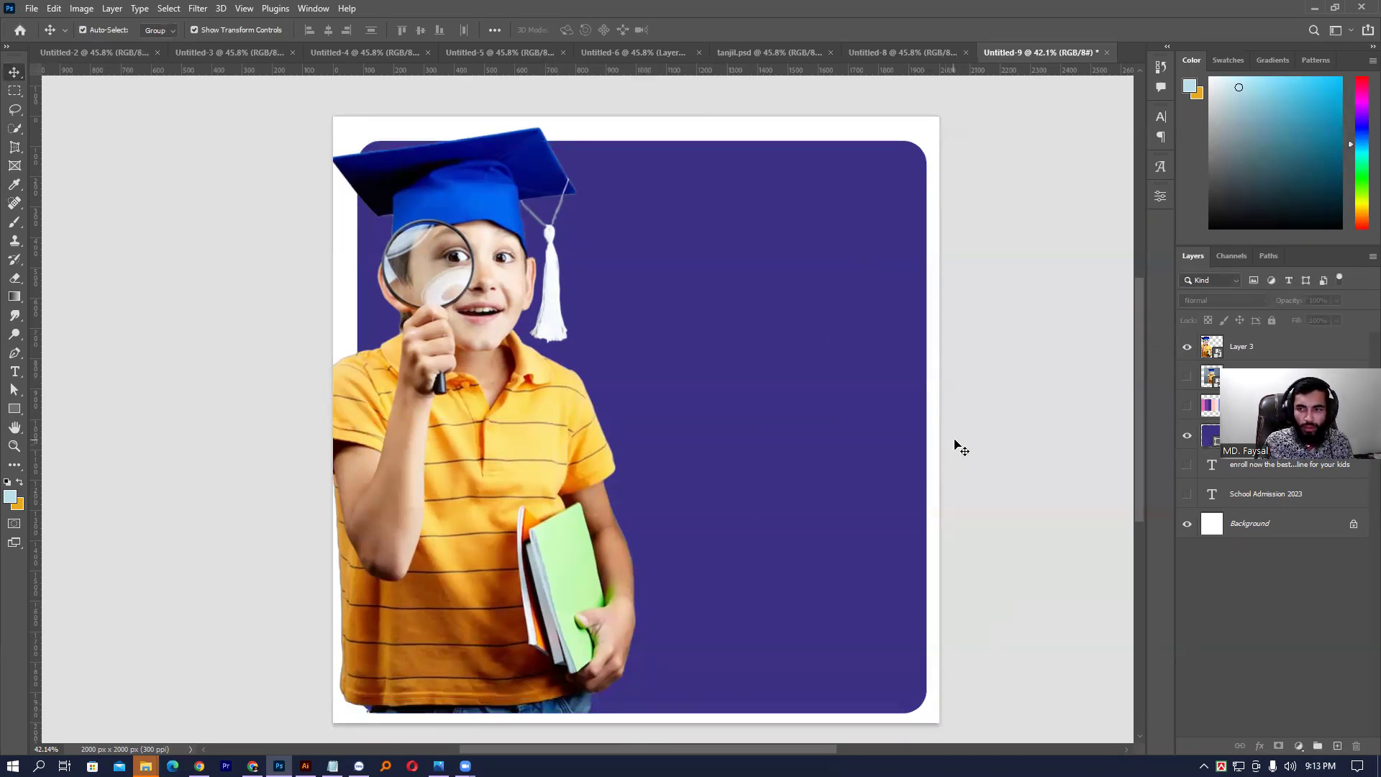
- Bring both text layers to the top of the layer stack and make them visible
{"action": "left_click", "coordinate": [1228, 495]}
{"action": "key", "text": "ctrl+shift+bracketright"}
{"action": "left_click_drag", "start_coordinate": [1188, 346], "coordinate": [1188, 376]}
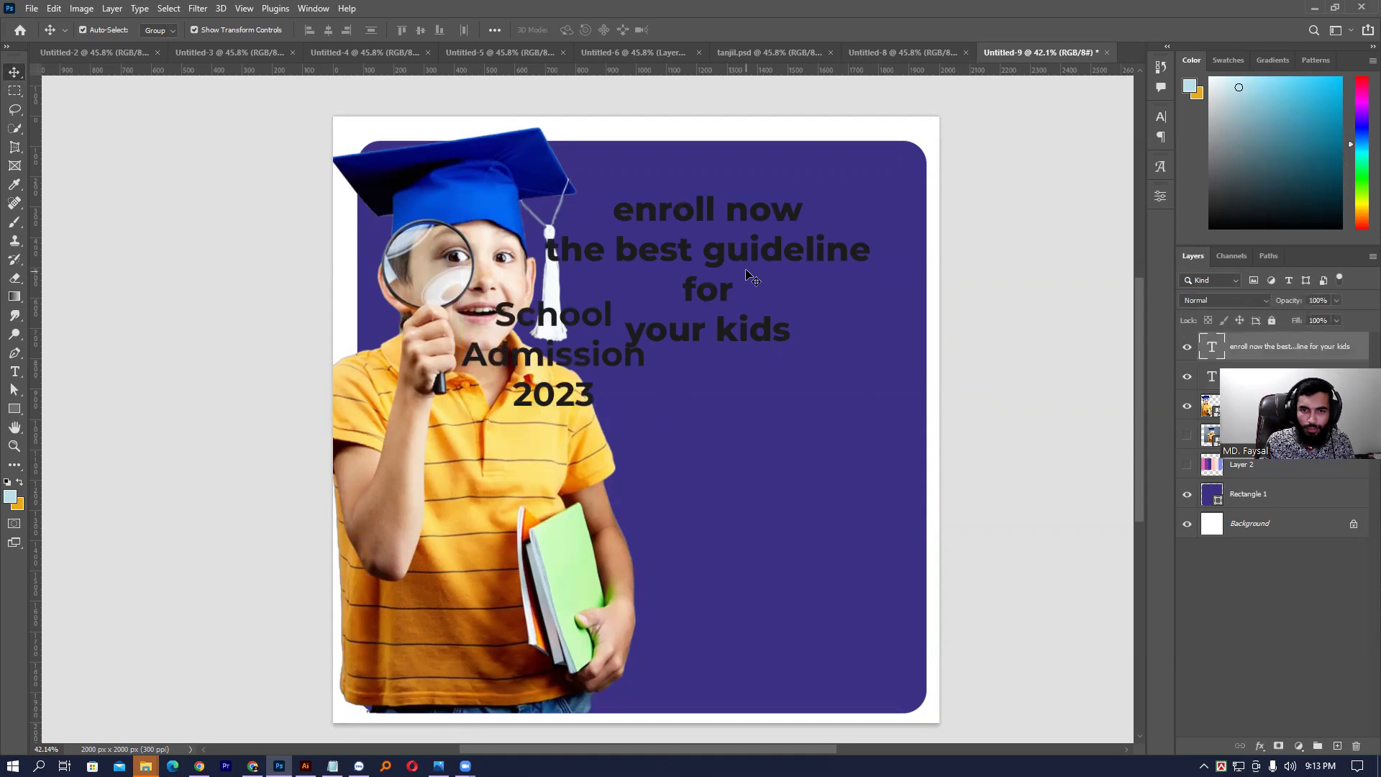
- Position School Admission 2023 at the upper right with the enroll now text below it
{"action": "left_click_drag", "start_coordinate": [748, 277], "coordinate": [766, 238]}
{"action": "left_click_drag", "start_coordinate": [583, 349], "coordinate": [792, 452]}
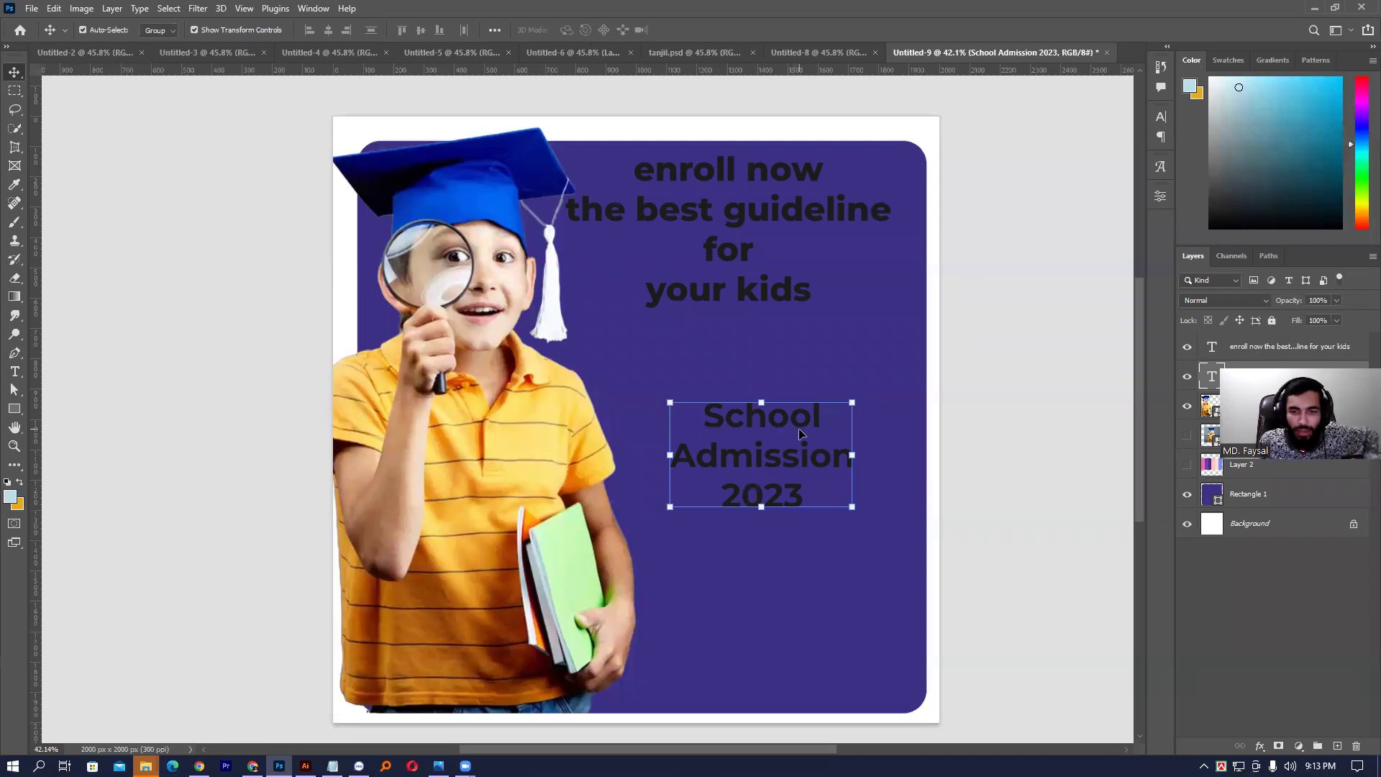
{"action": "left_click", "coordinate": [810, 371]}
{"action": "left_click", "coordinate": [986, 348]}
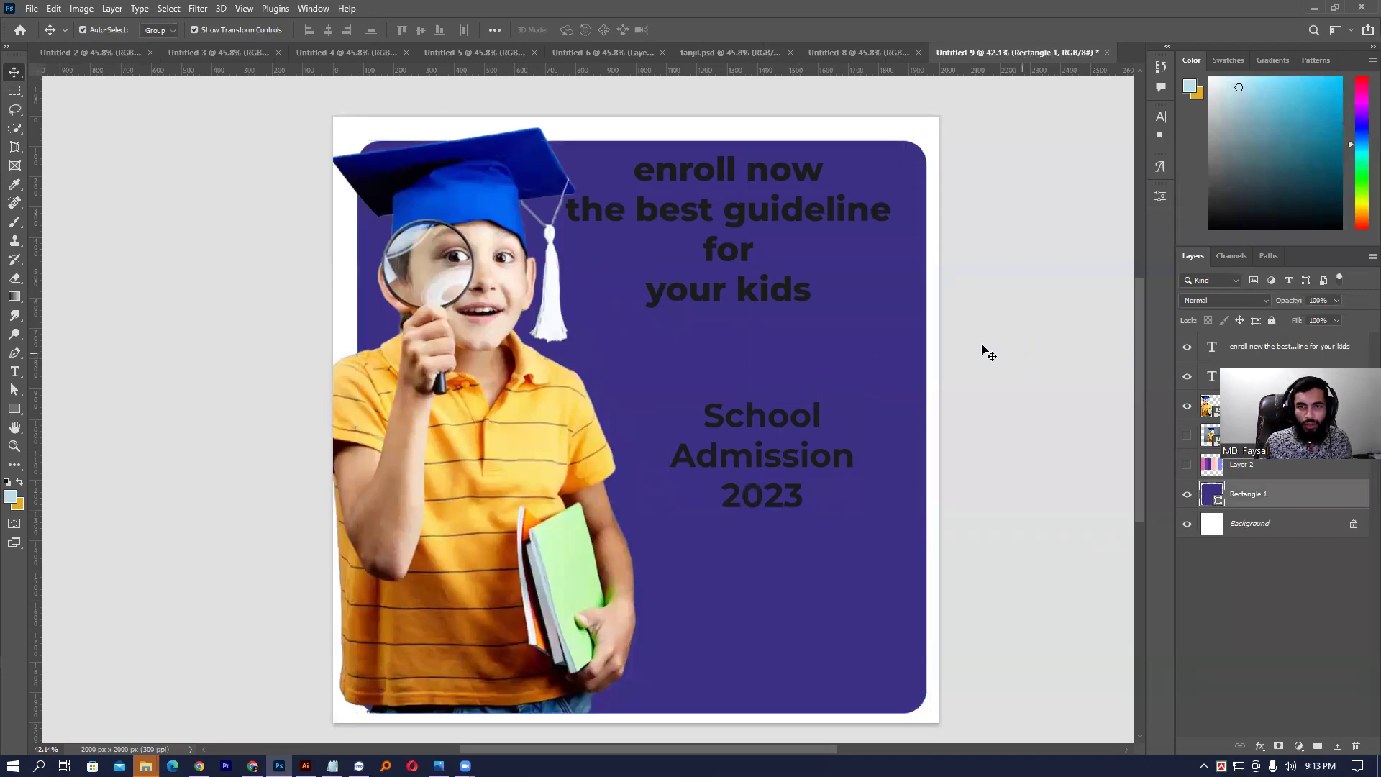
{"action": "left_click_drag", "start_coordinate": [750, 291], "coordinate": [754, 575]}
{"action": "left_click_drag", "start_coordinate": [758, 431], "coordinate": [769, 300]}
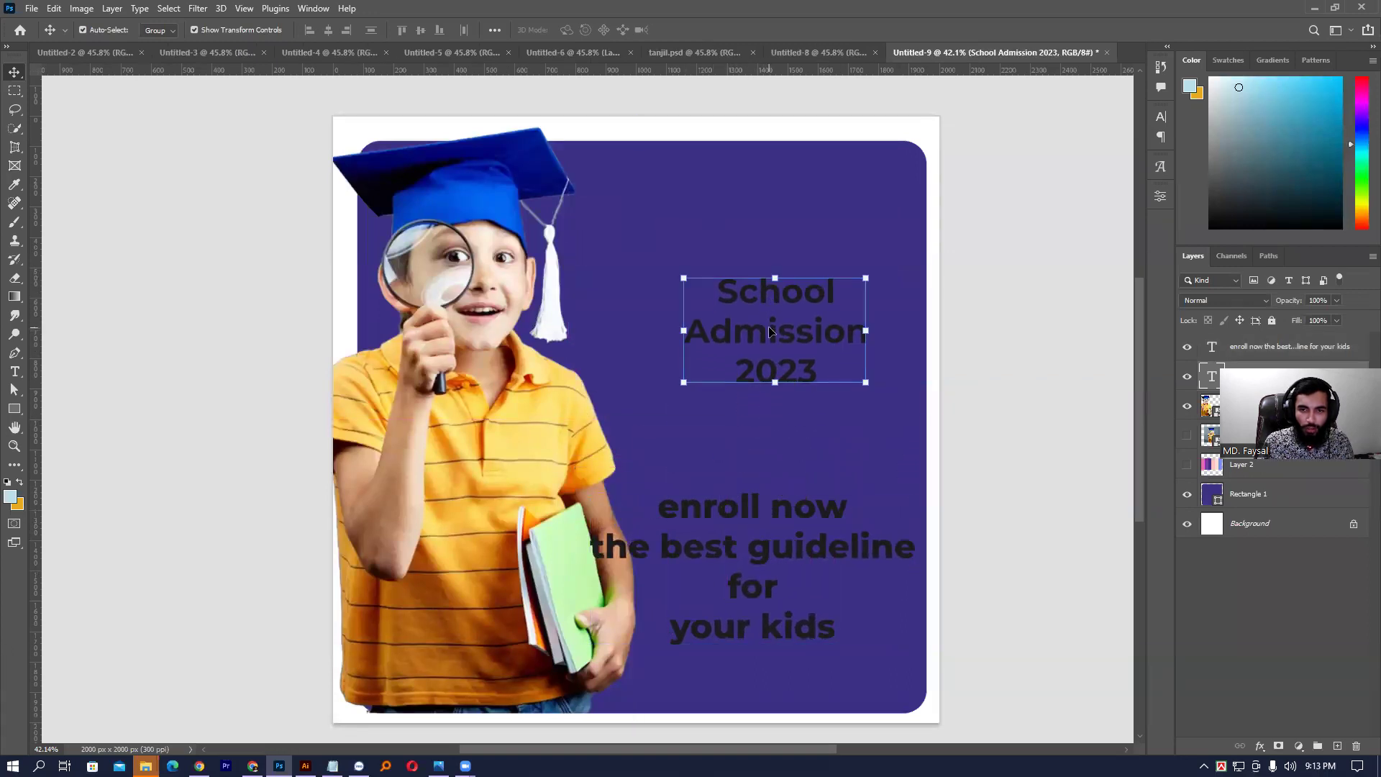
{"action": "double_click", "coordinate": [775, 328]}
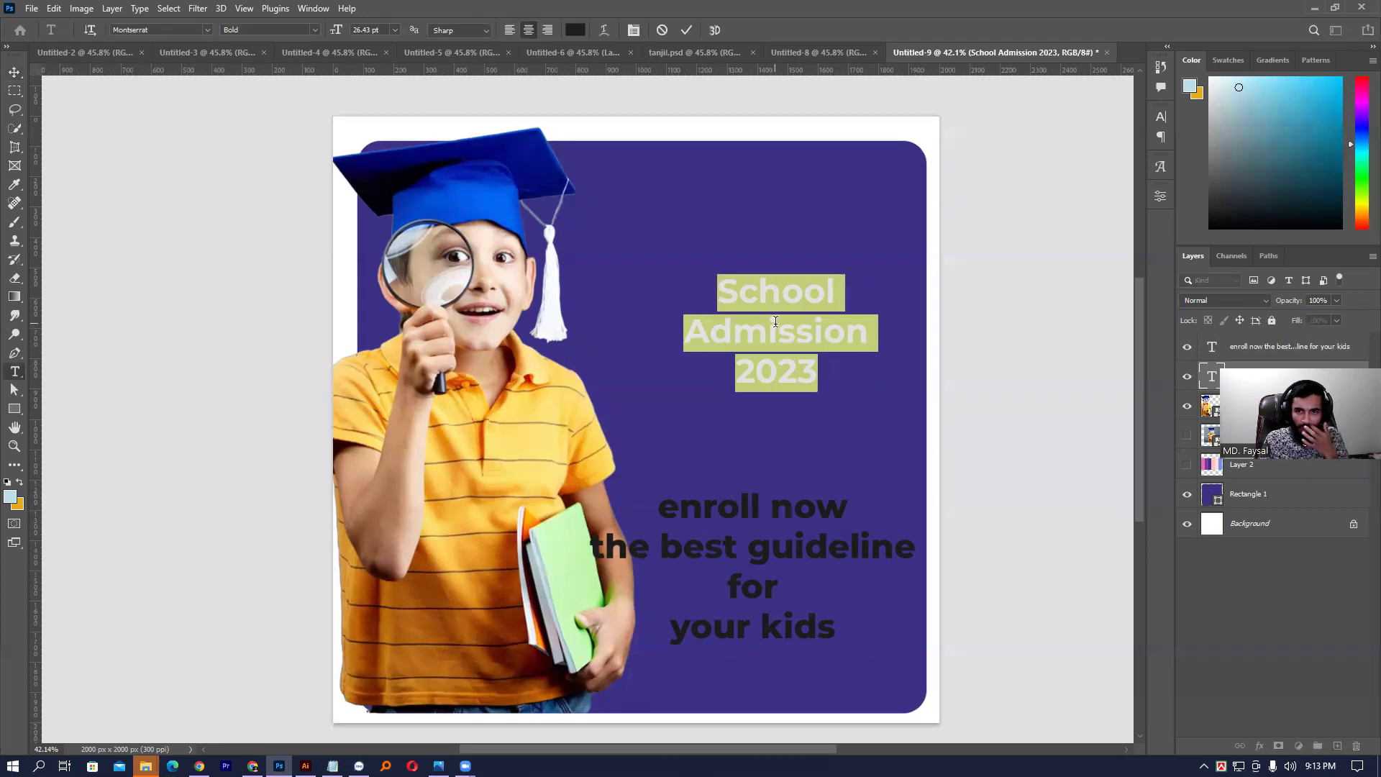
- Make the School Admission 2023 headline white and enlarge it to 31.67 pt
{"action": "left_click", "coordinate": [1161, 116]}
{"action": "left_click", "coordinate": [1121, 199]}
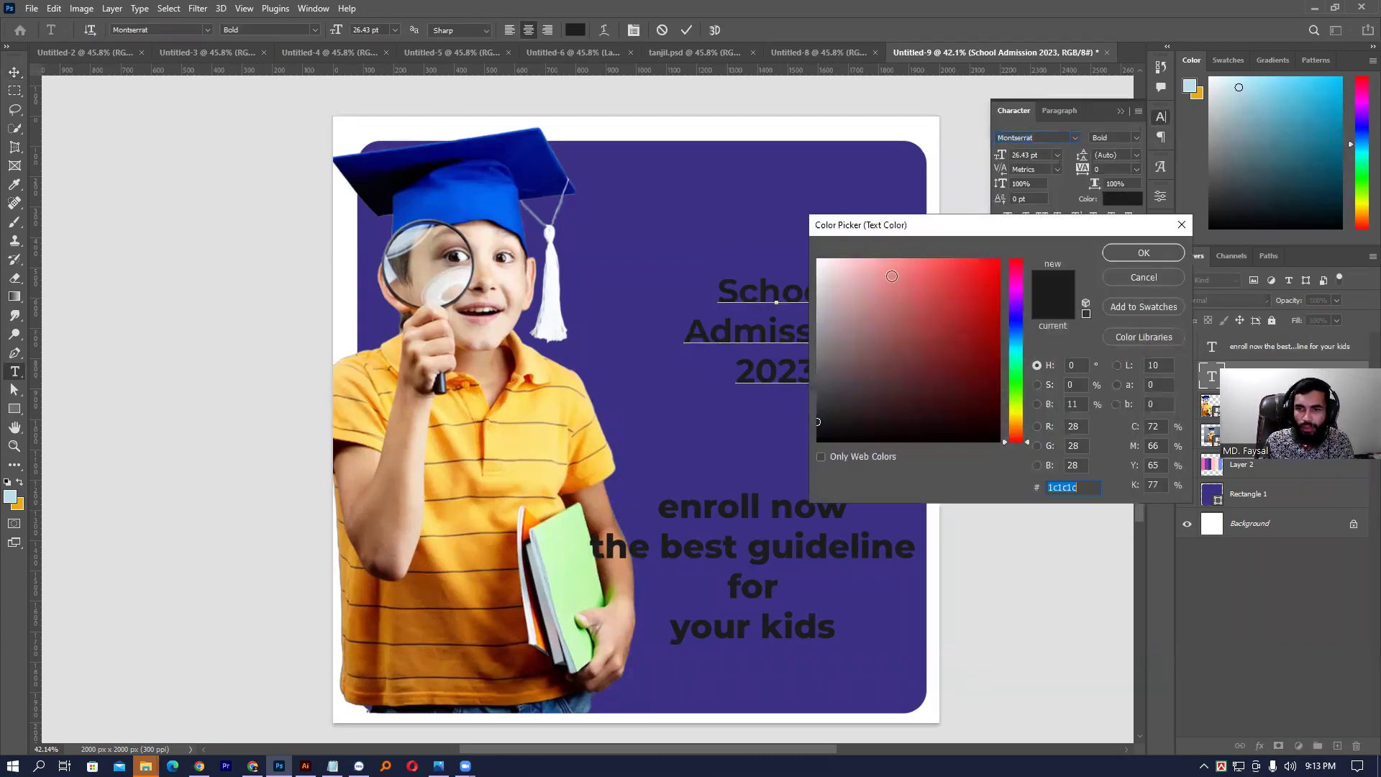
{"action": "left_click", "coordinate": [819, 261]}
{"action": "key", "text": "Return"}
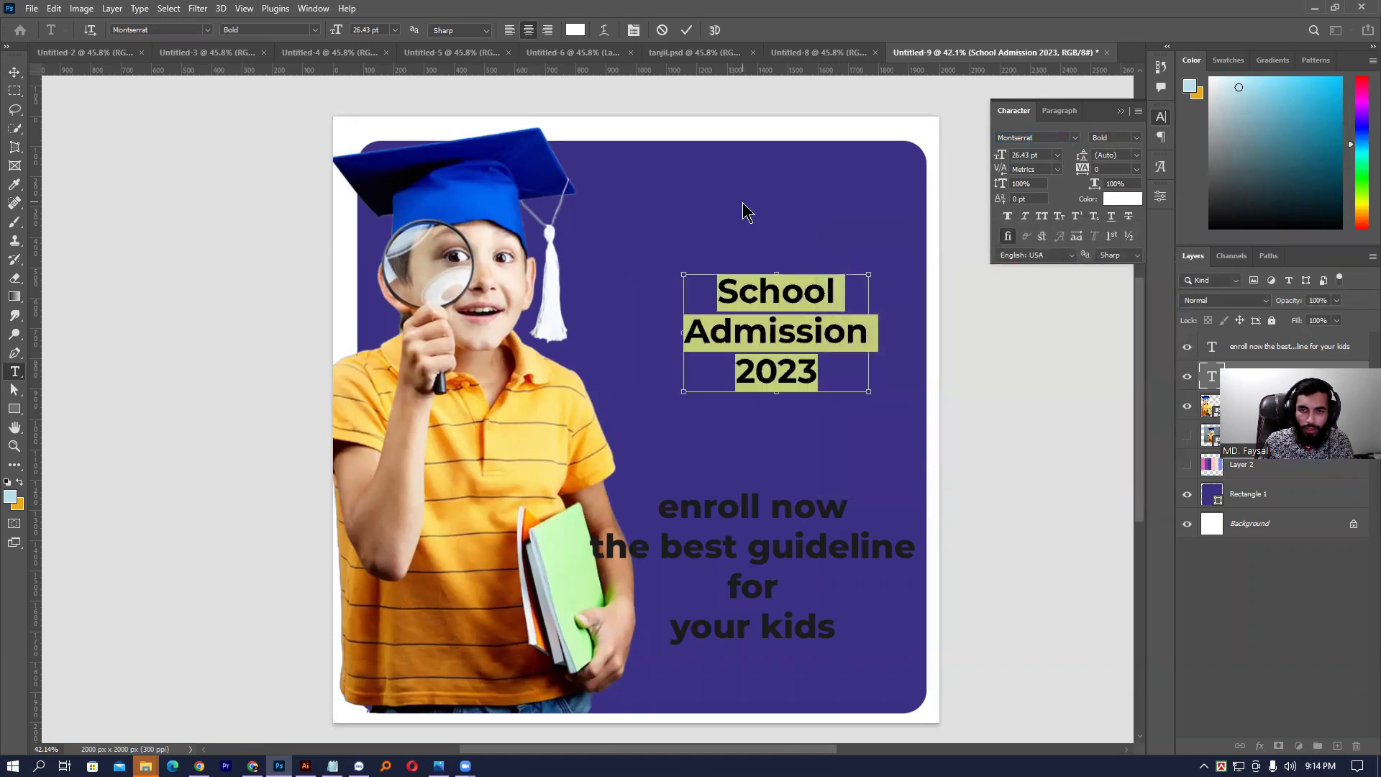
{"action": "key", "text": "ctrl+Return"}
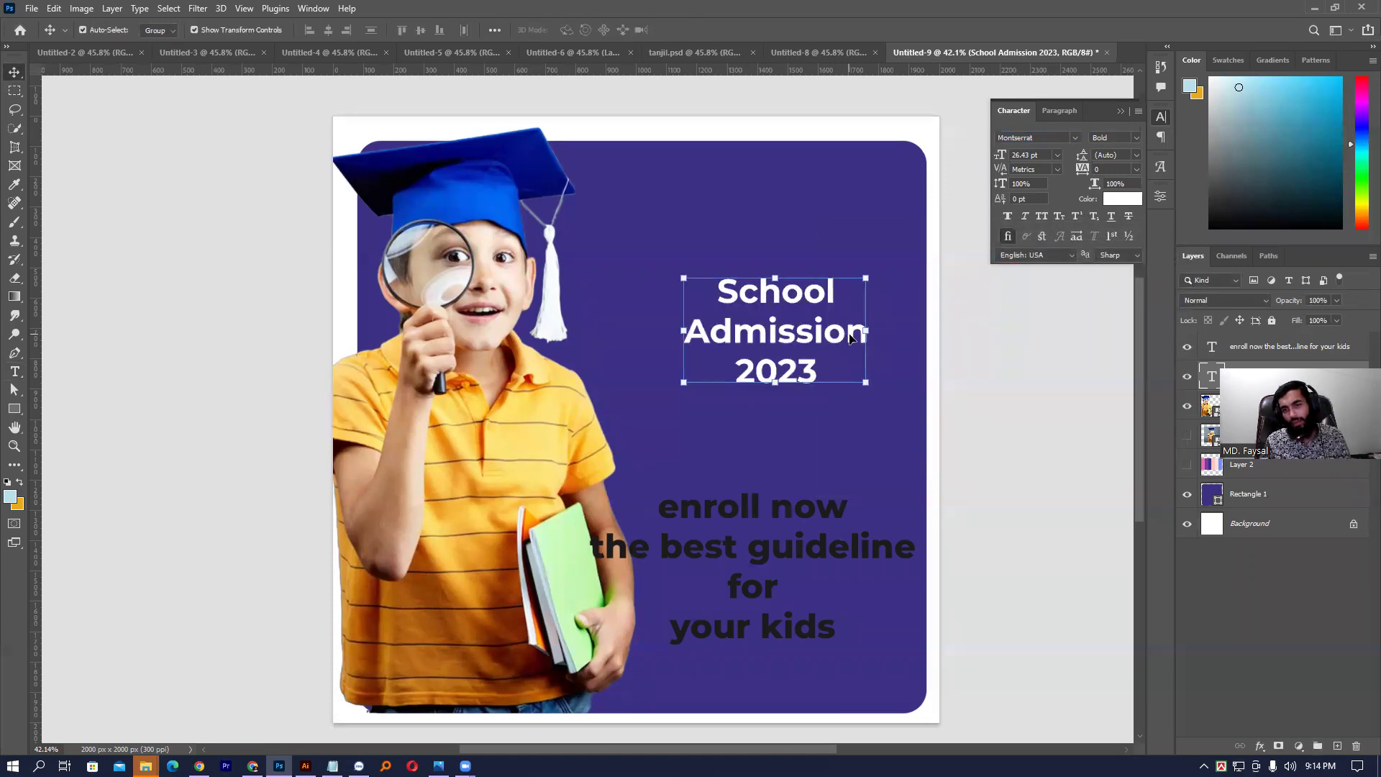
{"action": "left_click_drag", "start_coordinate": [861, 328], "coordinate": [904, 329]}
{"action": "key", "text": "Return"}
{"action": "left_click_drag", "start_coordinate": [825, 308], "coordinate": [816, 293]}
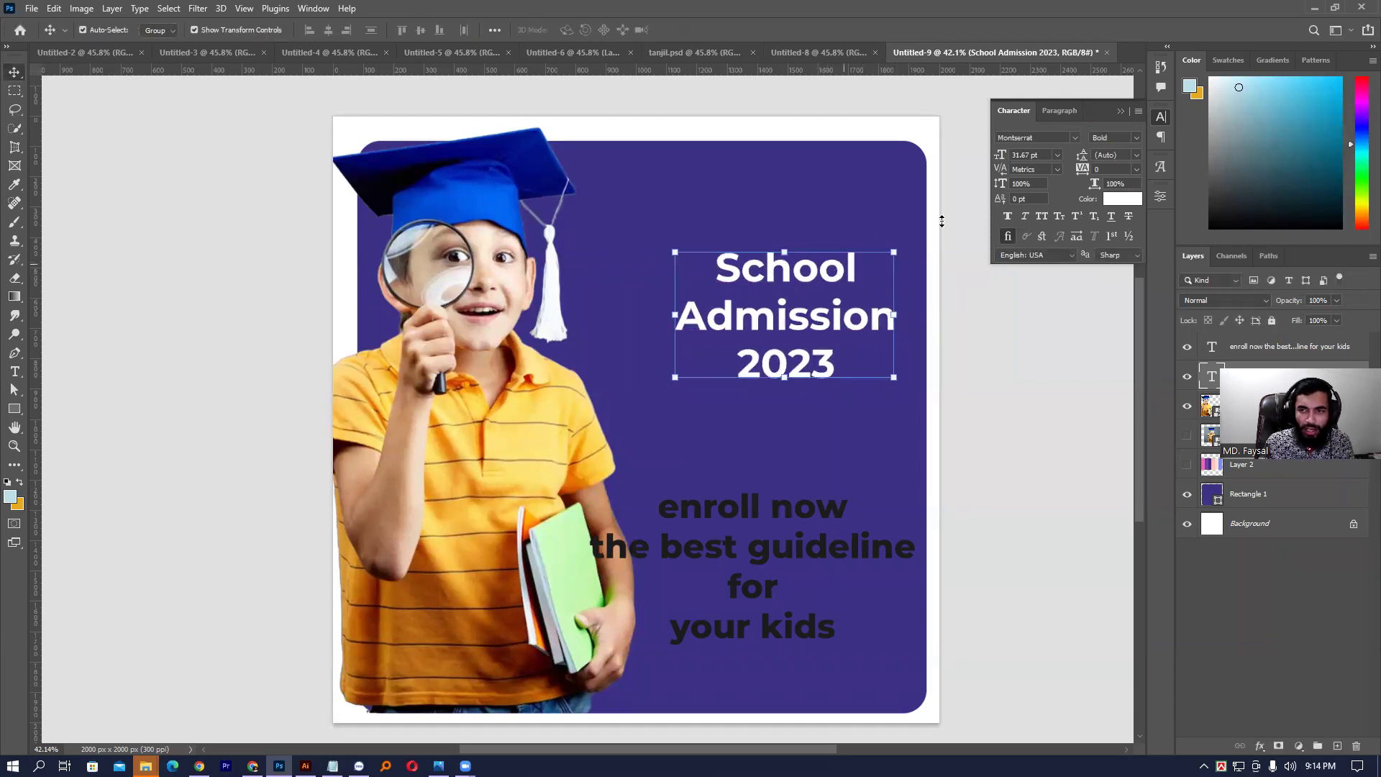
- Right-align the headline at the panel's right side and raise the enroll now text beneath it
{"action": "left_click", "coordinate": [1054, 114]}
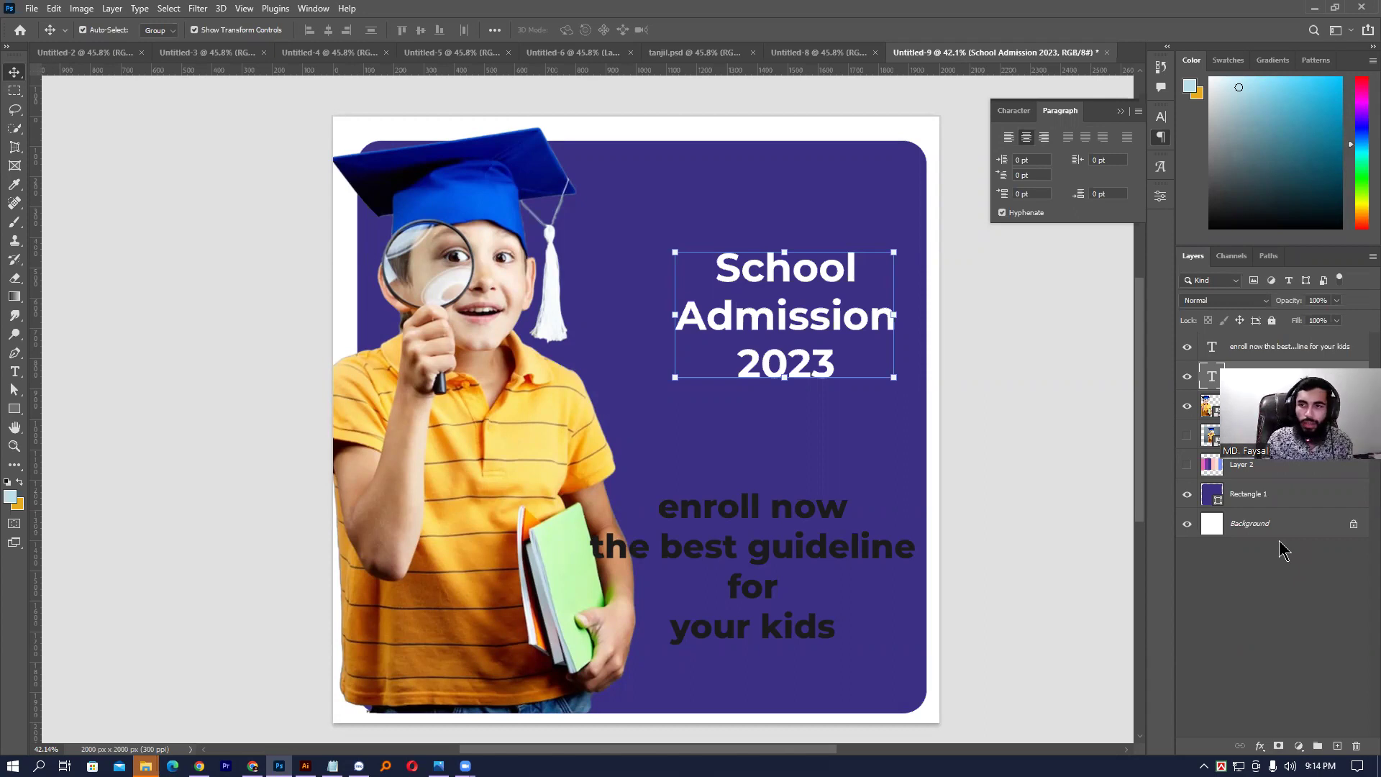
{"action": "left_click", "coordinate": [1044, 136]}
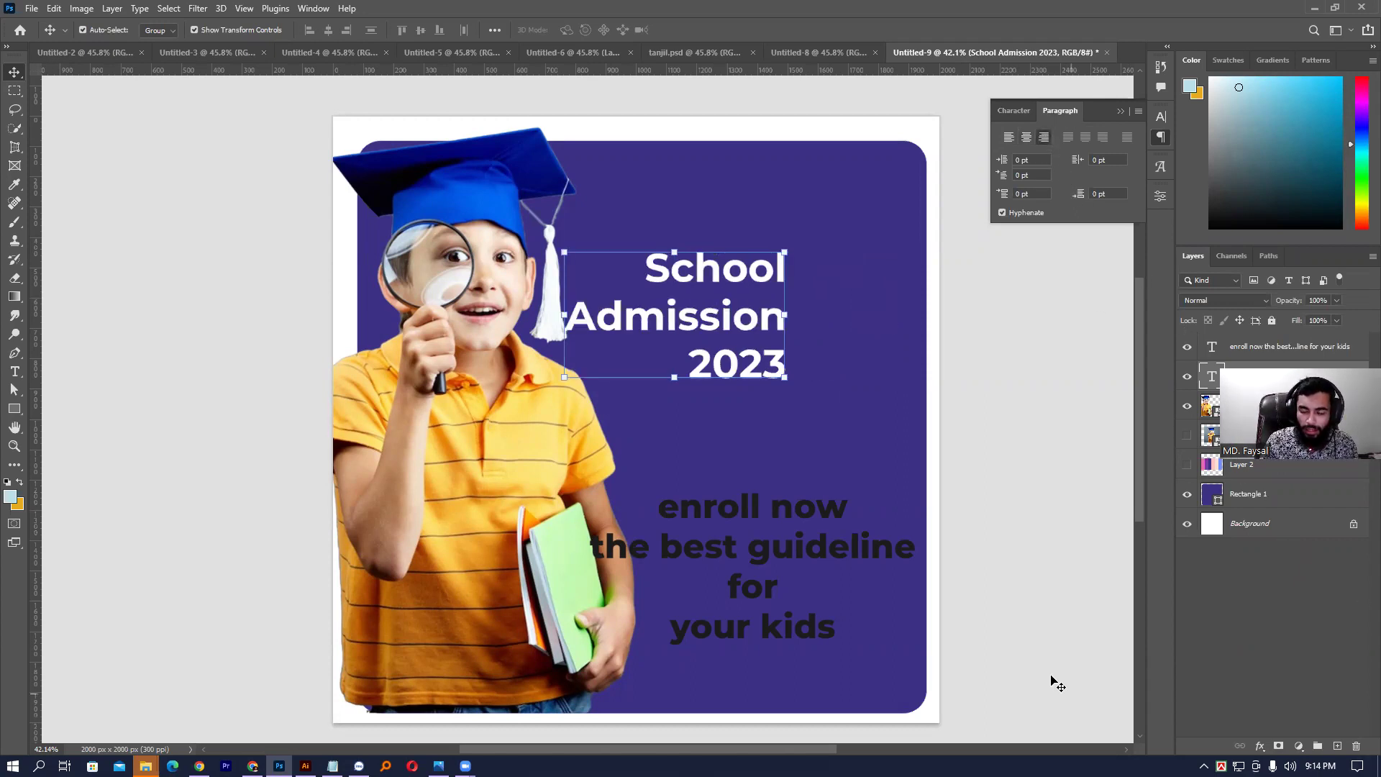
{"action": "left_click_drag", "start_coordinate": [717, 316], "coordinate": [837, 316]}
{"action": "left_click_drag", "start_coordinate": [761, 504], "coordinate": [788, 440]}
{"action": "left_click_drag", "start_coordinate": [1027, 115], "coordinate": [1061, 113]}
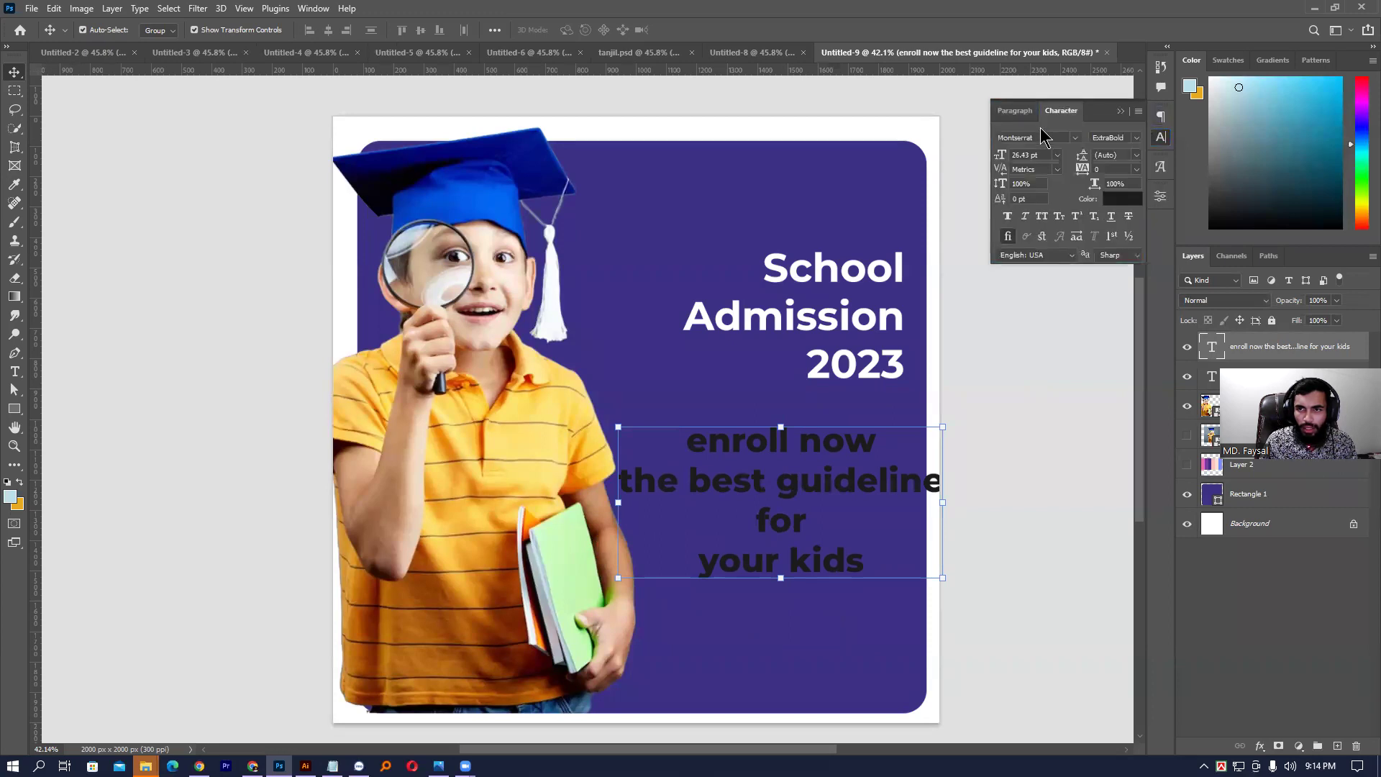
- Right-align the enroll now text and line it up under the headline
{"action": "left_click", "coordinate": [1055, 114]}
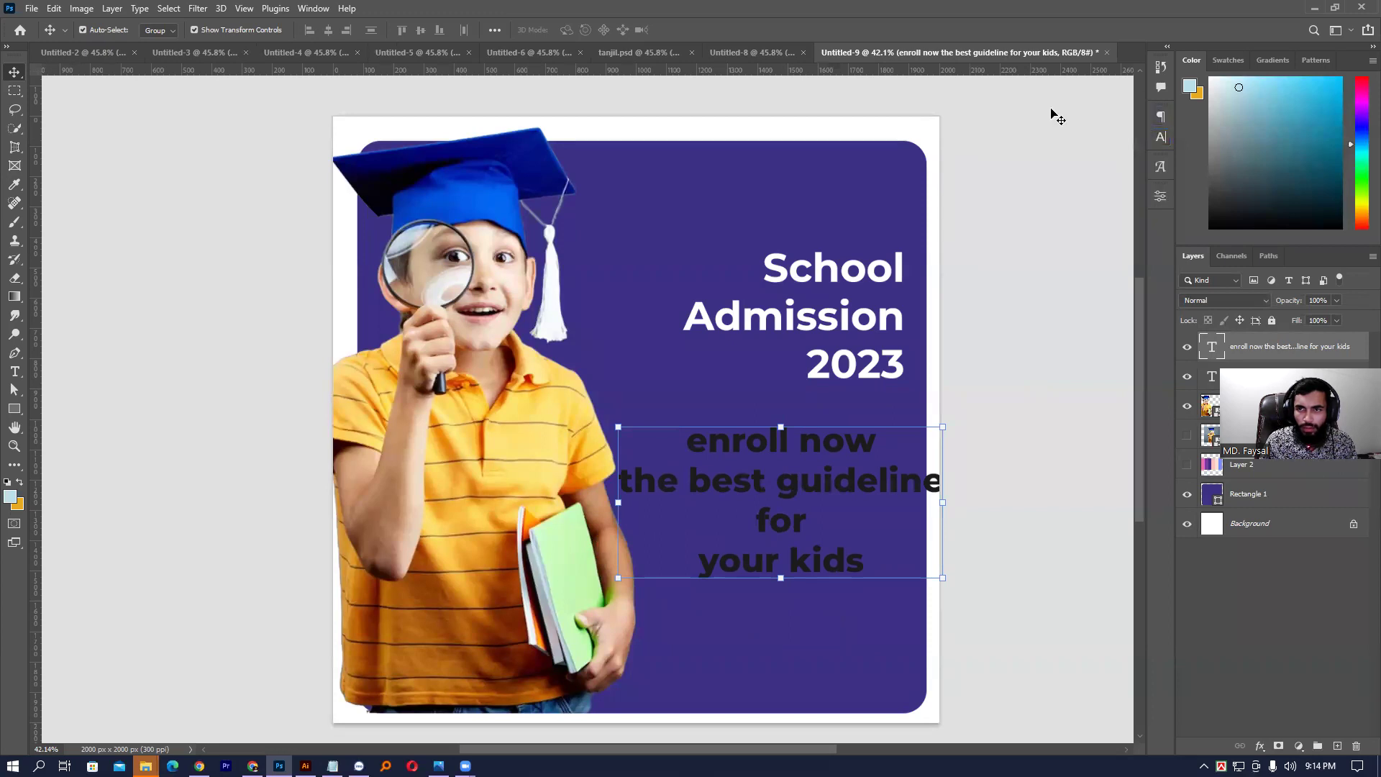
{"action": "left_click", "coordinate": [1163, 140]}
{"action": "left_click_drag", "start_coordinate": [1015, 112], "coordinate": [1086, 114]}
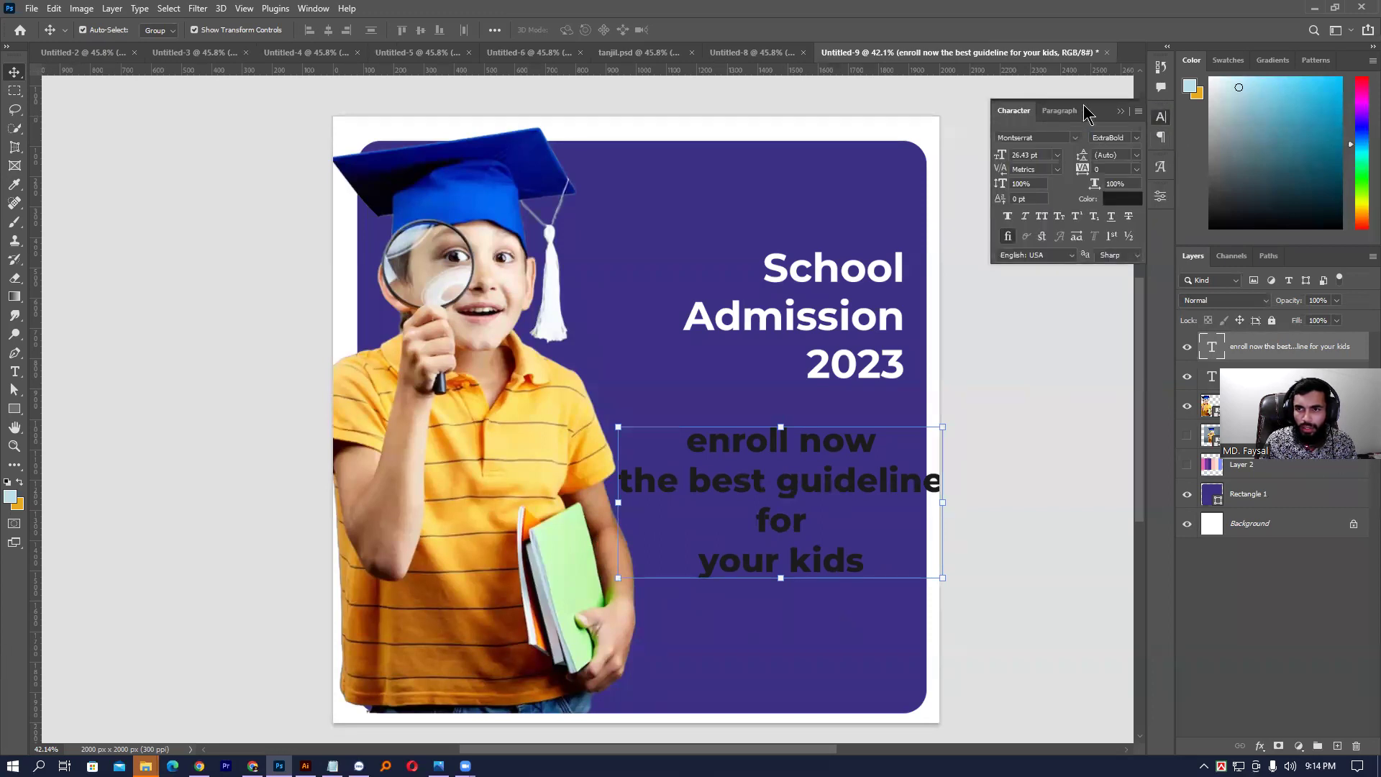
{"action": "left_click", "coordinate": [1059, 111]}
{"action": "left_click", "coordinate": [1044, 136]}
{"action": "left_click_drag", "start_coordinate": [908, 448], "coordinate": [866, 448]}
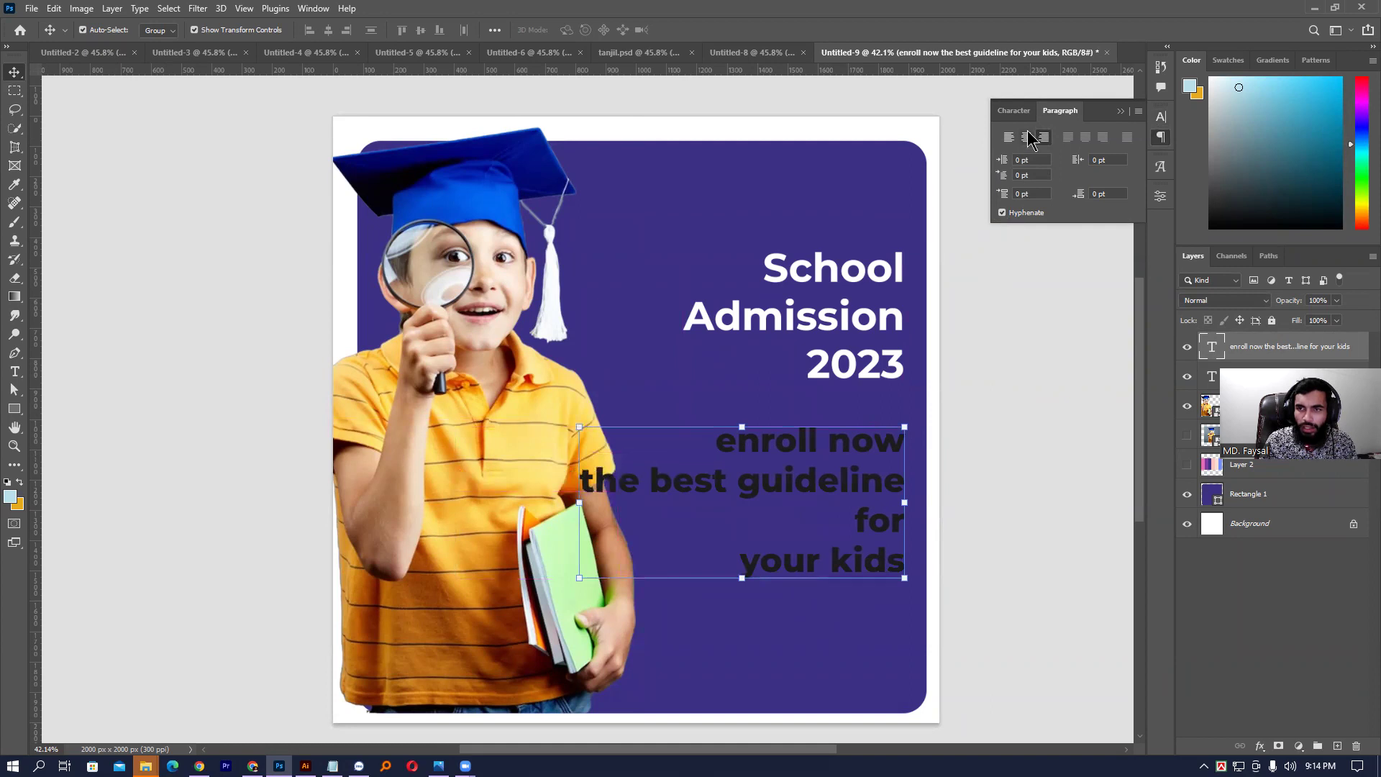
- Colour the enroll now text white (ffffff)
{"action": "left_click", "coordinate": [1013, 110]}
{"action": "left_click", "coordinate": [1122, 199]}
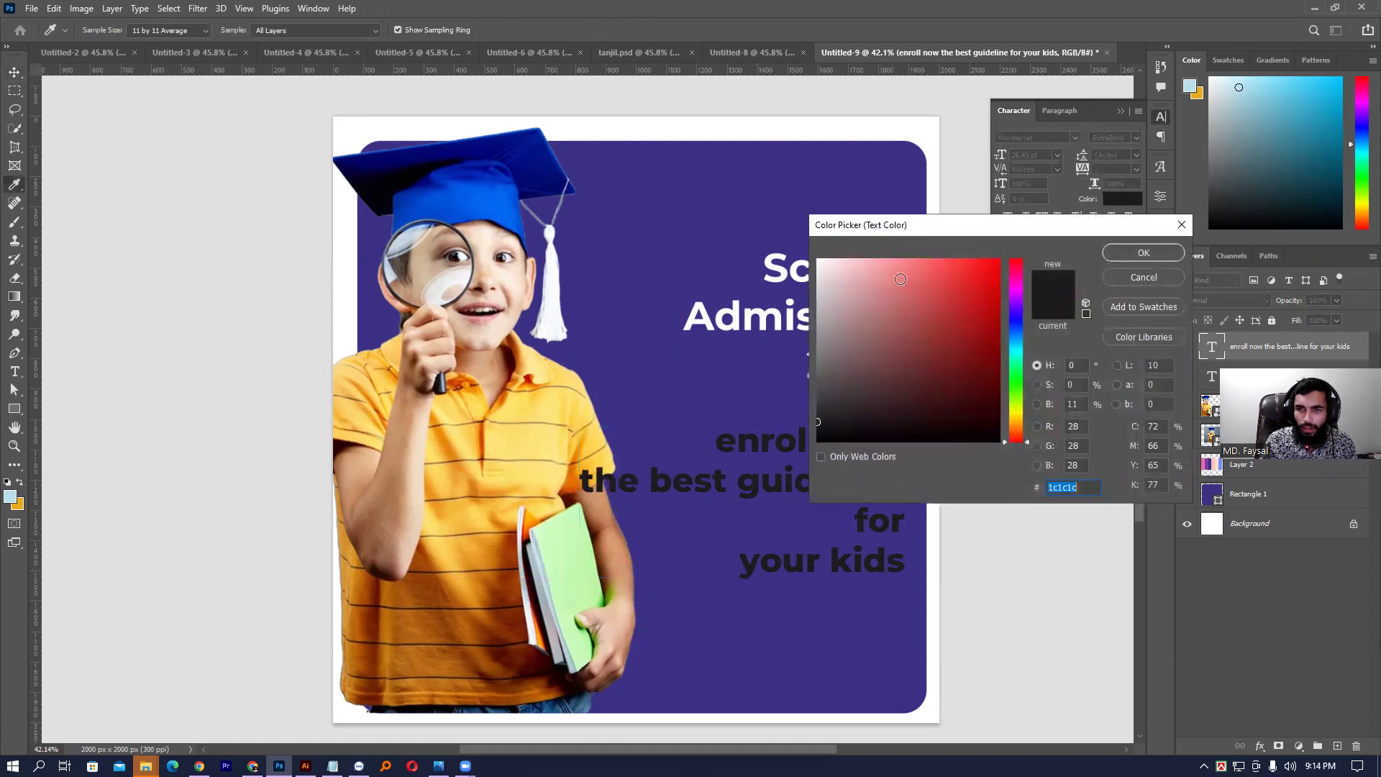
{"action": "type", "text": "ffffff"}
{"action": "key", "text": "Return"}
{"action": "left_click", "coordinate": [964, 460]}
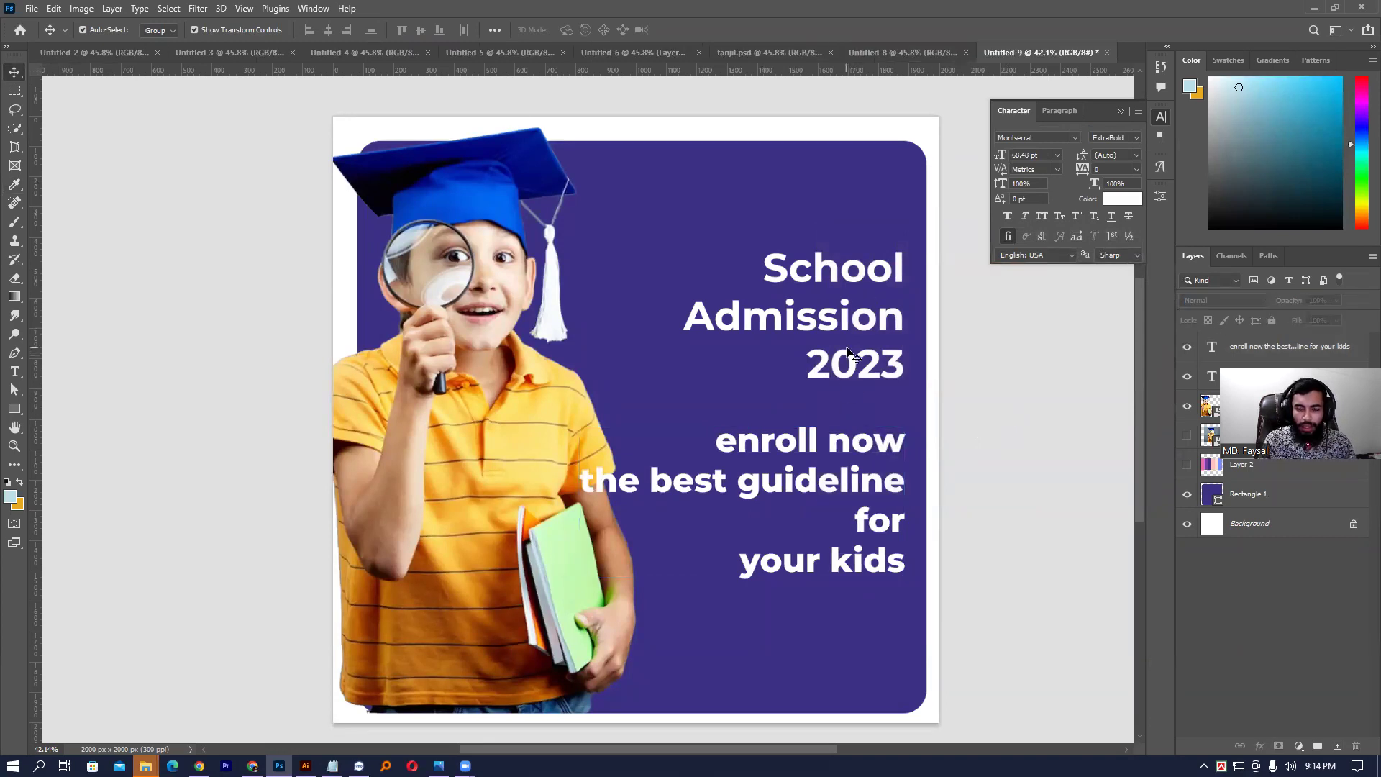
- Join 'for' and 'your kids' onto one line of the body text
{"action": "double_click", "coordinate": [806, 486]}
{"action": "left_click", "coordinate": [806, 486]}
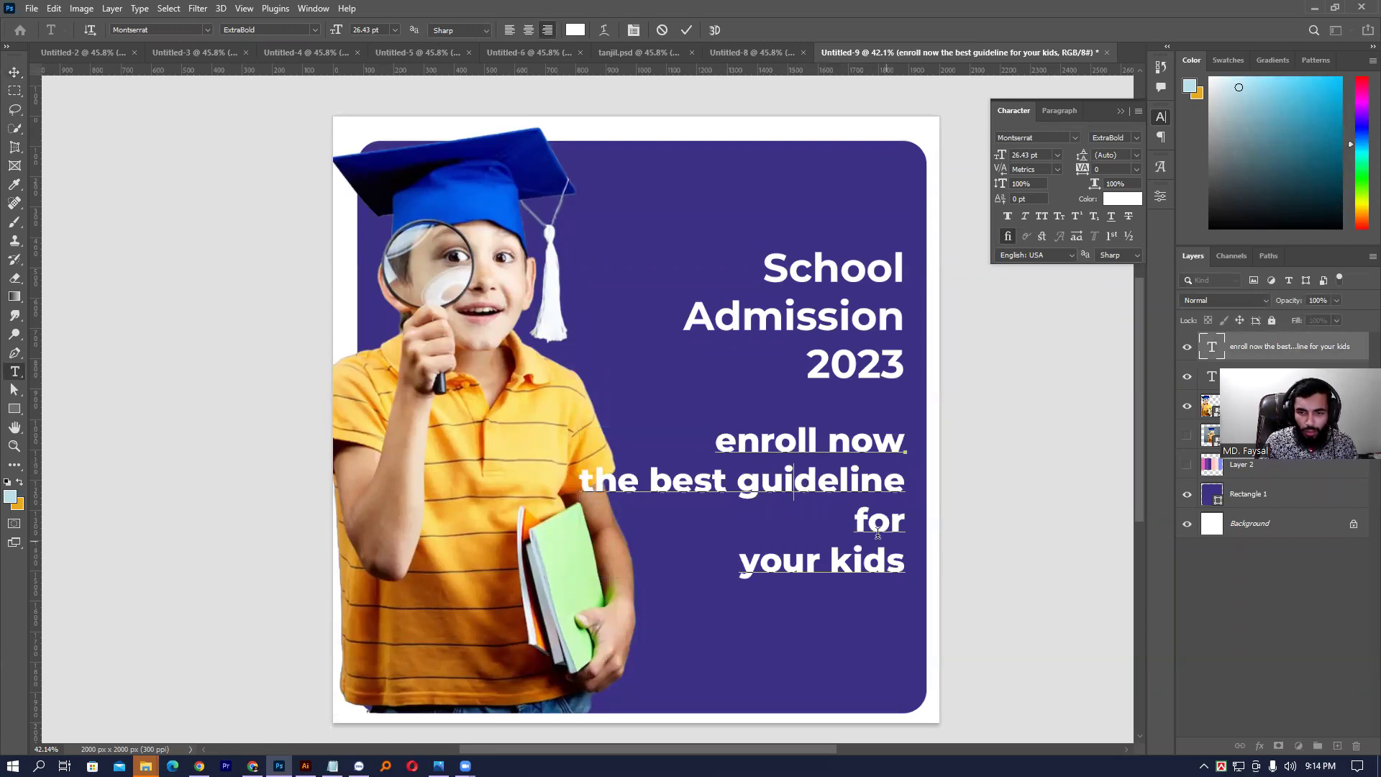
{"action": "left_click", "coordinate": [731, 552]}
{"action": "key", "text": "BackSpace"}
{"action": "key", "text": "ctrl+Return"}
- Switch to the Move tool and select the School Admission 2023 headline layer
{"action": "key", "text": "v"}
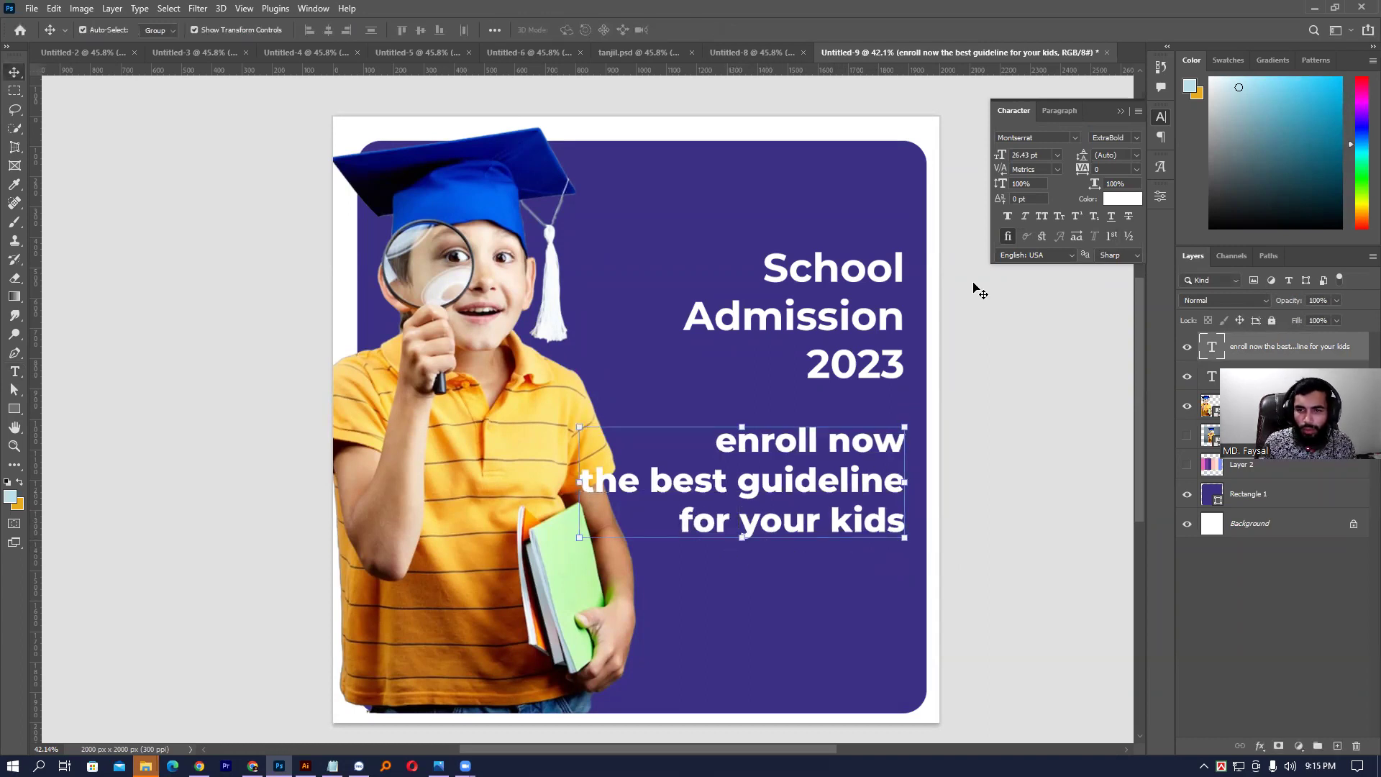
{"action": "left_click", "coordinate": [845, 322]}
{"action": "left_click", "coordinate": [849, 327]}
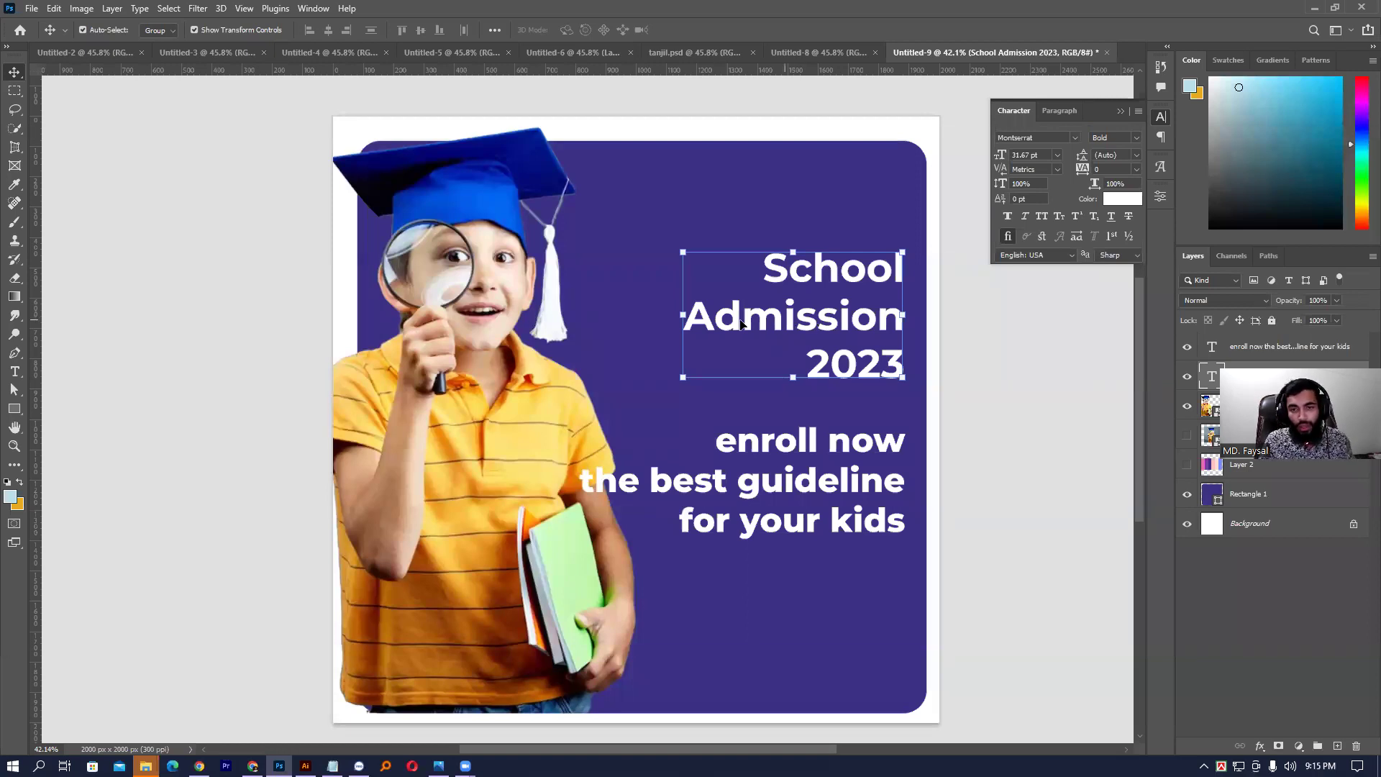
- Scale the headline to about 111% and set the word Admission to Black weight
{"action": "left_click", "coordinate": [680, 323]}
{"action": "left_click_drag", "start_coordinate": [677, 323], "coordinate": [657, 319]}
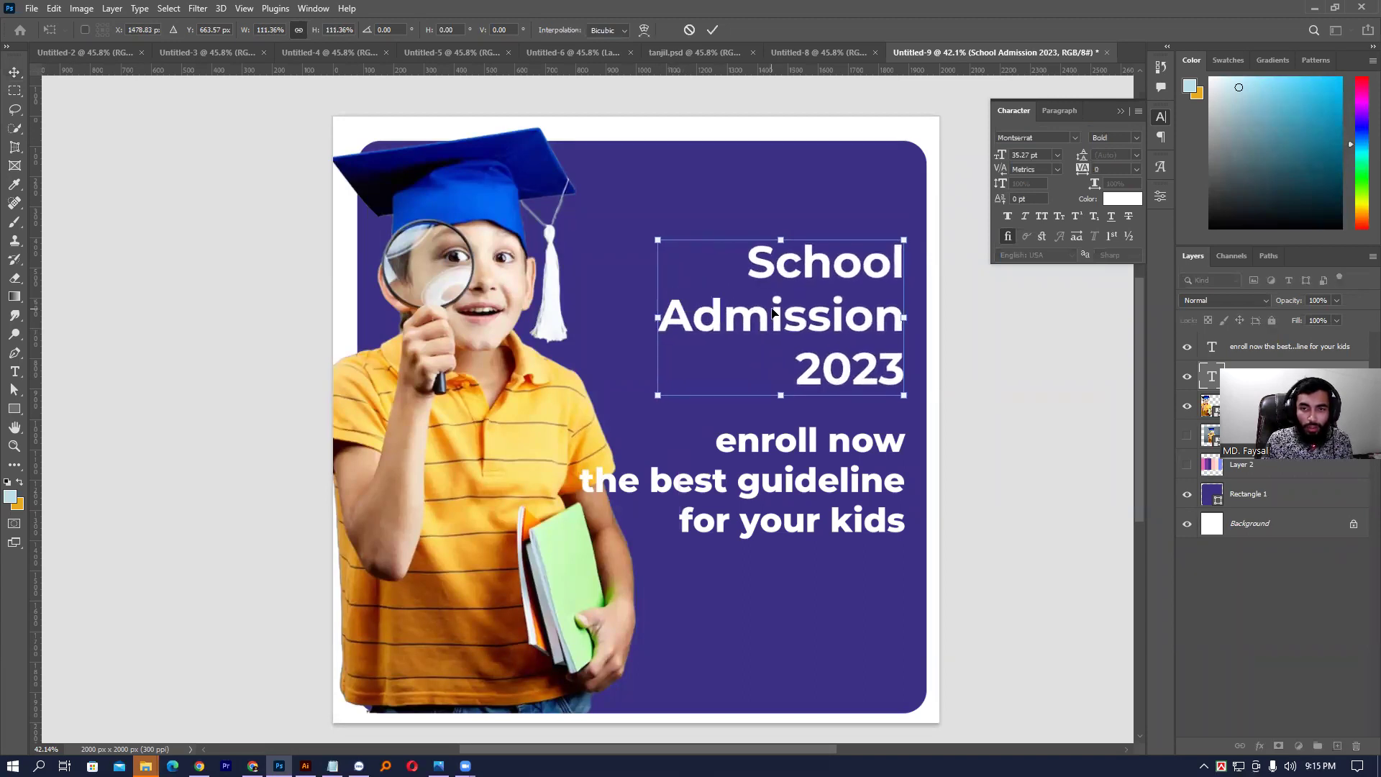
{"action": "key", "text": "Return"}
{"action": "double_click", "coordinate": [736, 313]}
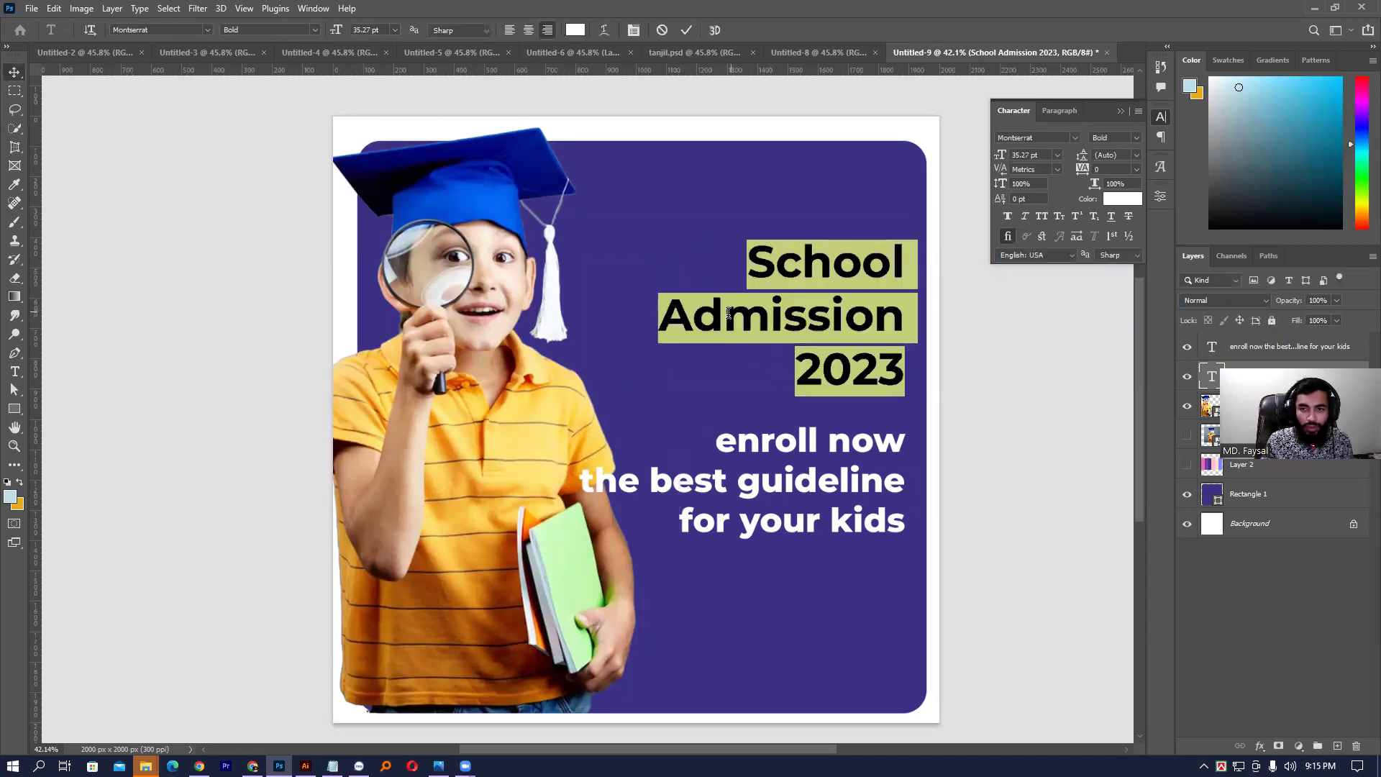
{"action": "double_click", "coordinate": [726, 314]}
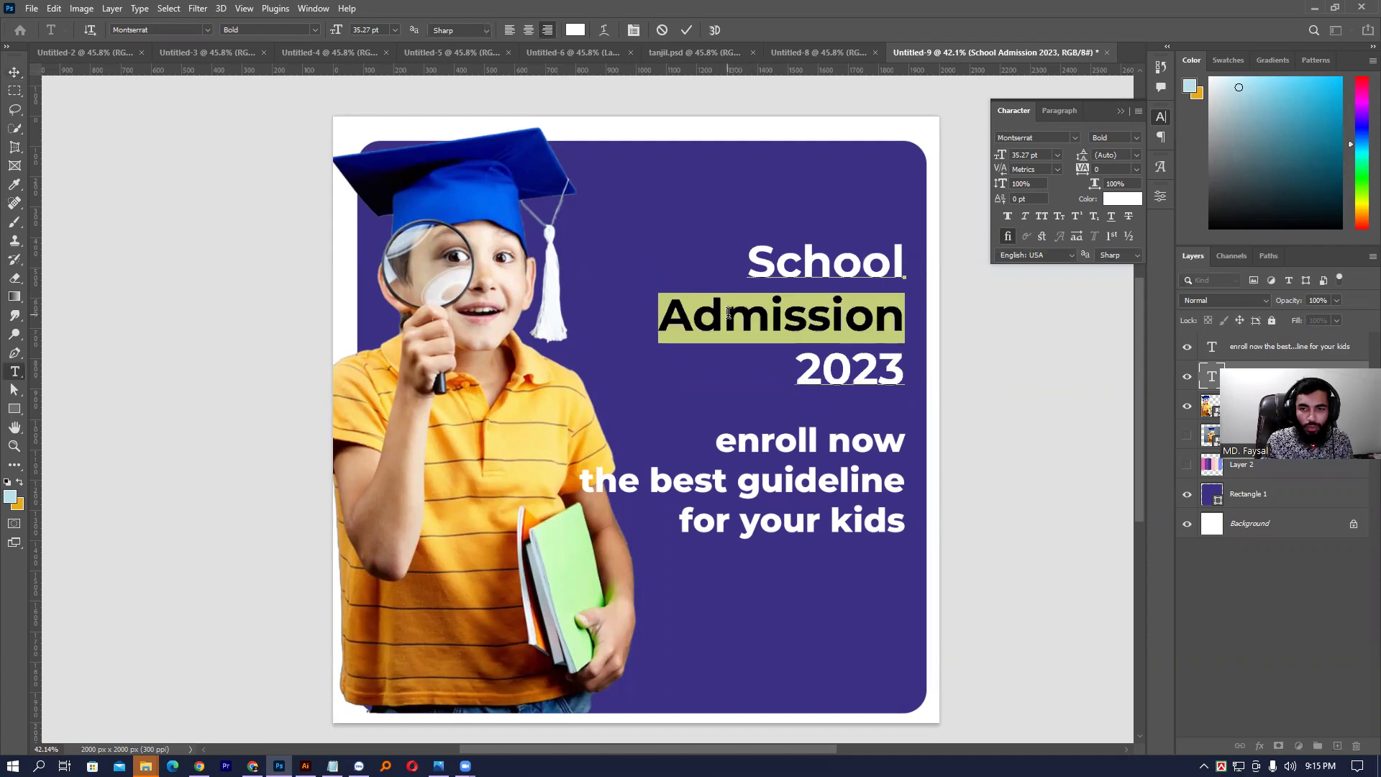
{"action": "left_click", "coordinate": [1133, 137]}
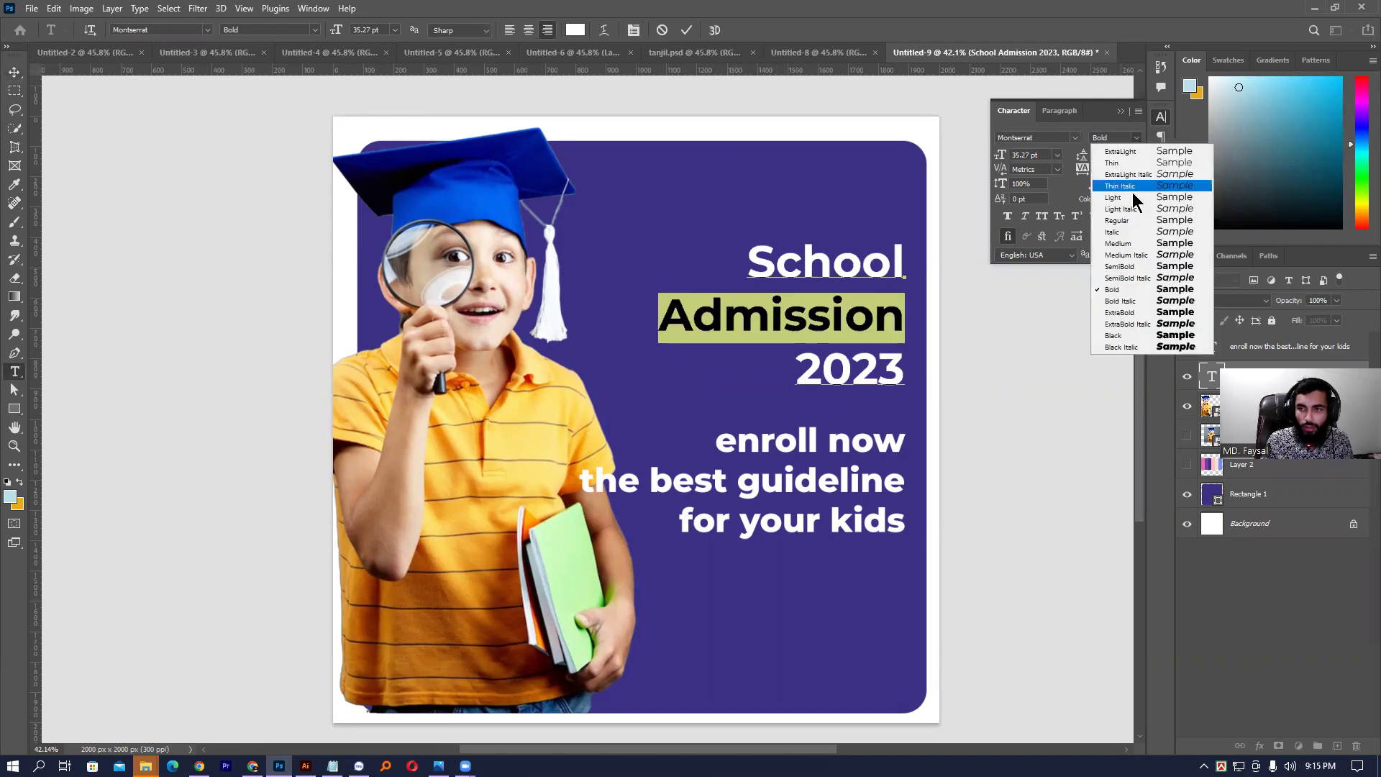
{"action": "left_click", "coordinate": [1133, 335]}
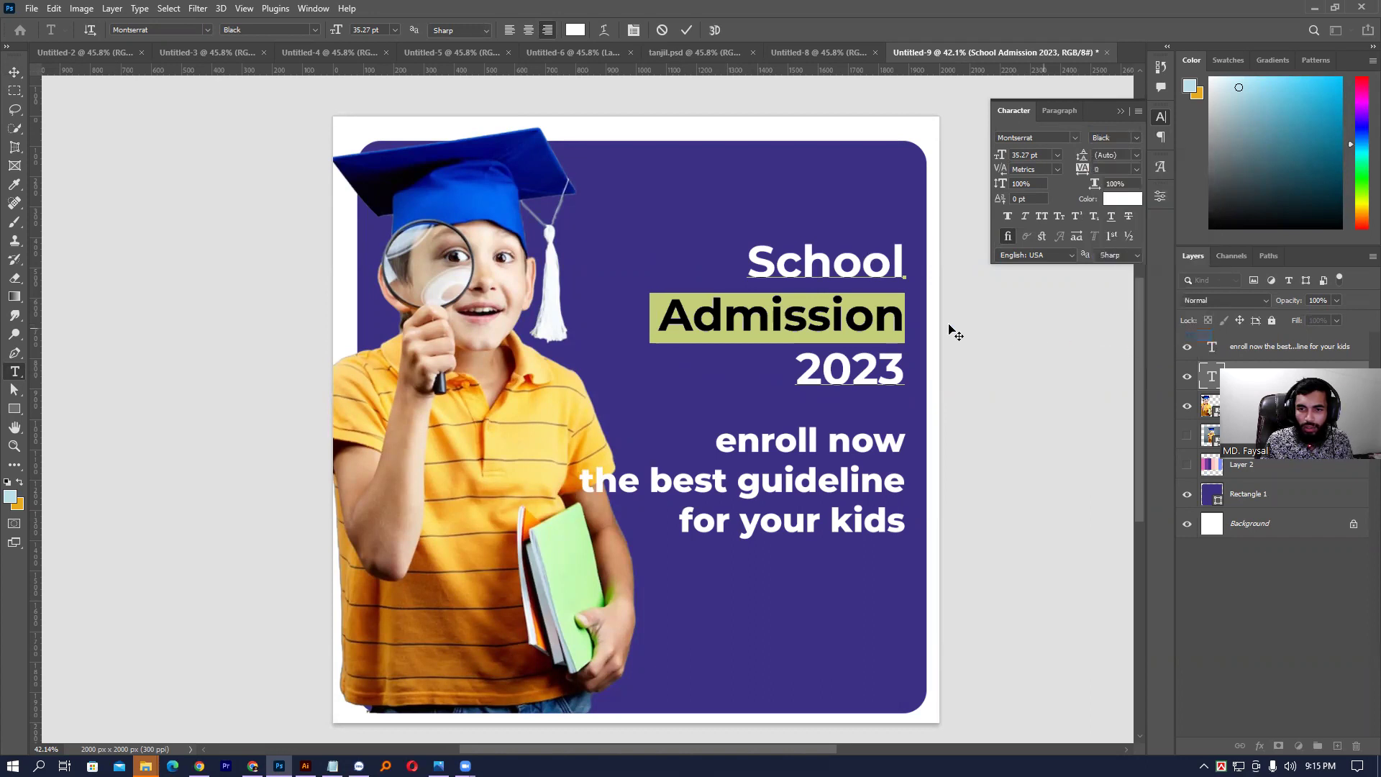
{"action": "left_click", "coordinate": [859, 309]}
{"action": "double_click", "coordinate": [859, 309]}
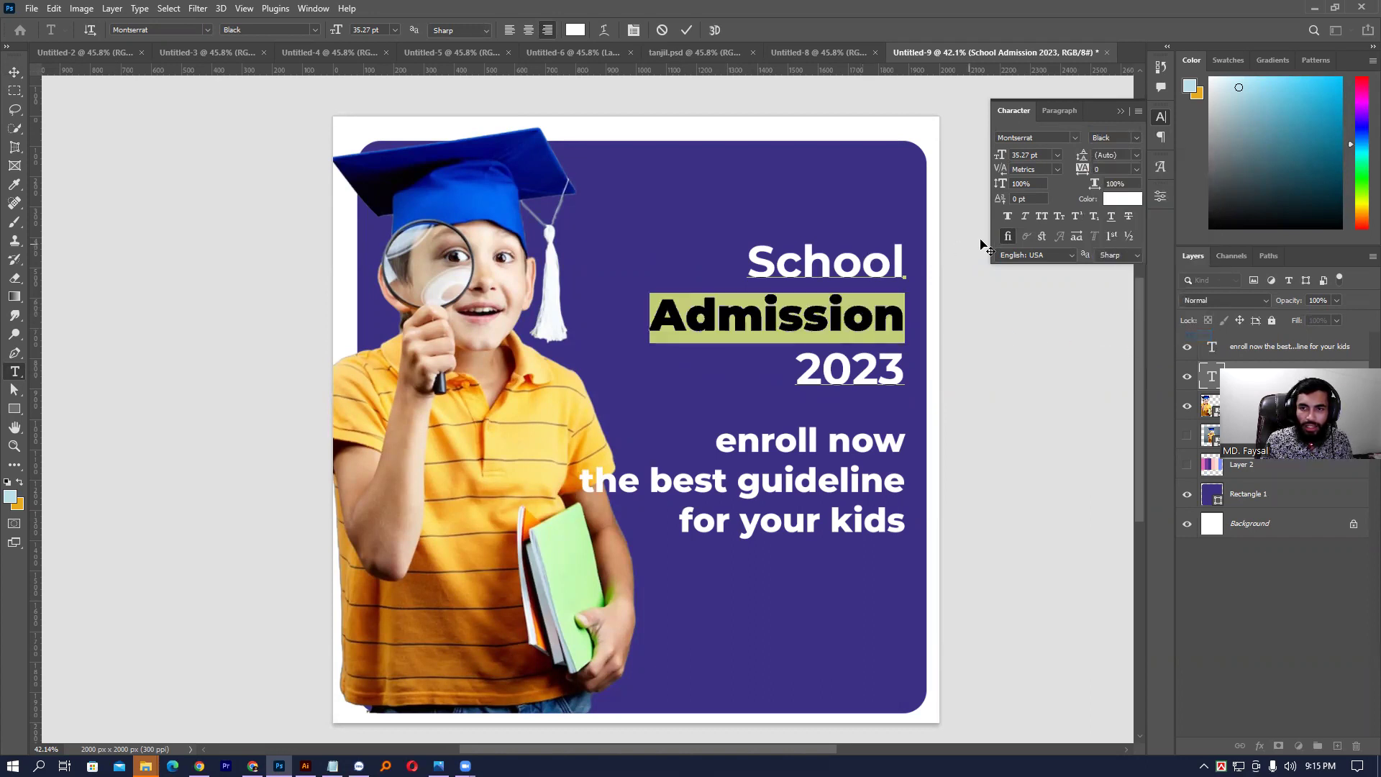
- Colour the word Admission bright yellow #f6ff00
{"action": "left_click", "coordinate": [1115, 202]}
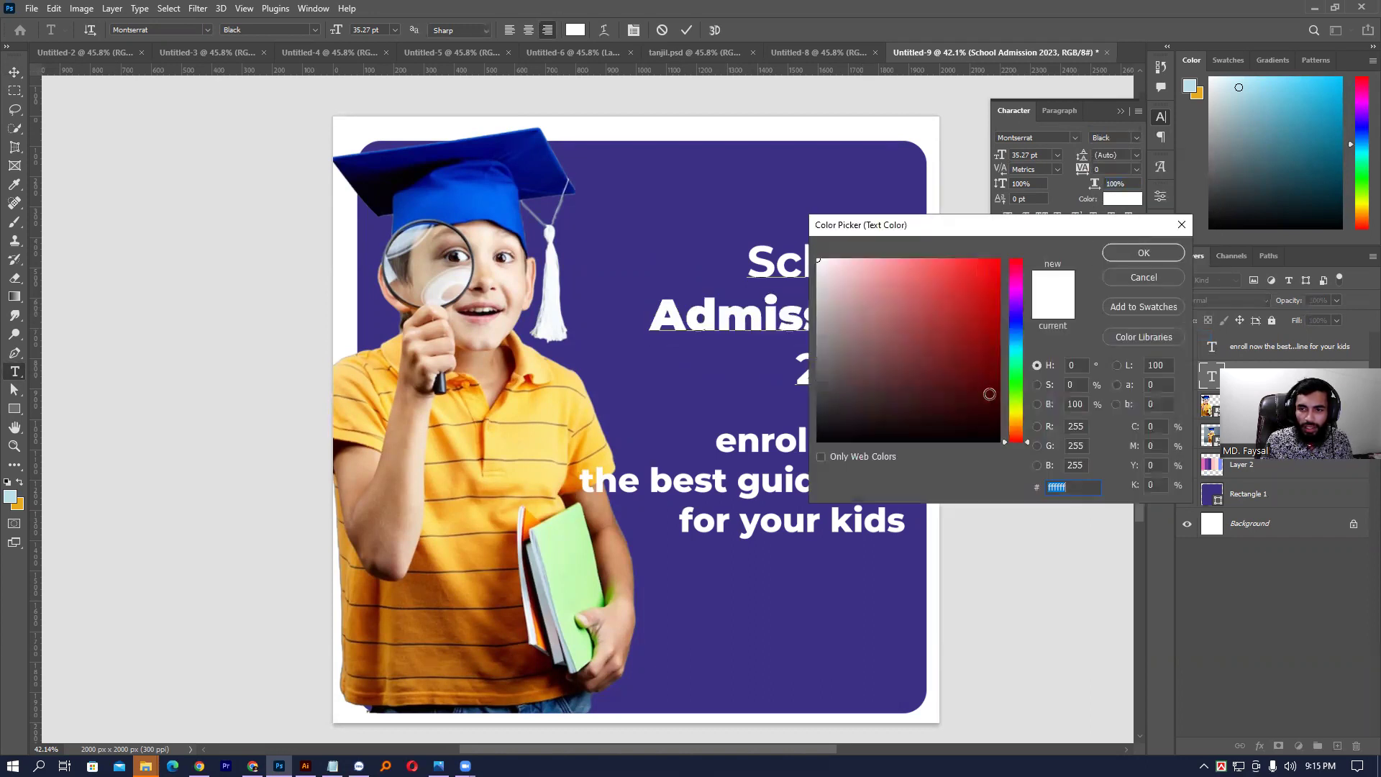
{"action": "left_click", "coordinate": [1012, 418]}
{"action": "left_click_drag", "start_coordinate": [984, 336], "coordinate": [1045, 232]}
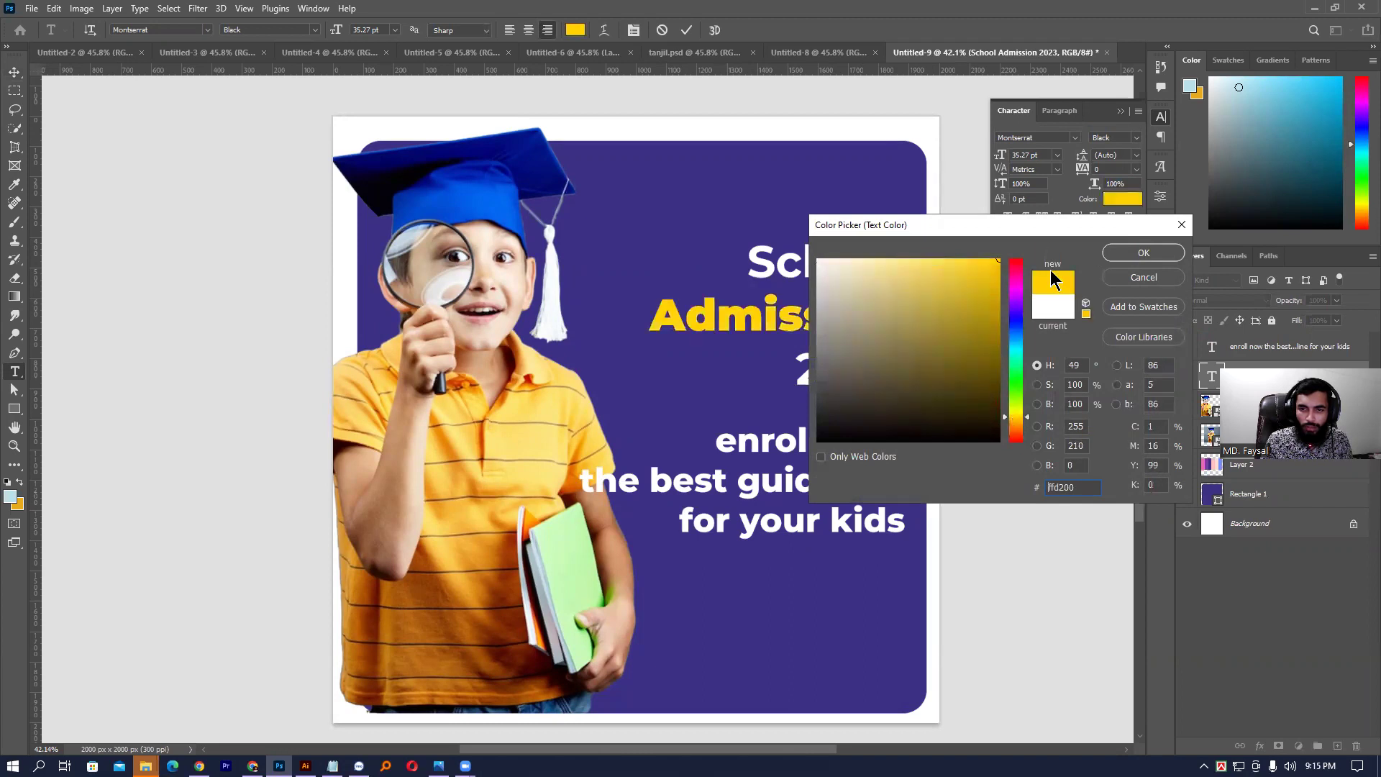
{"action": "left_click", "coordinate": [1017, 412]}
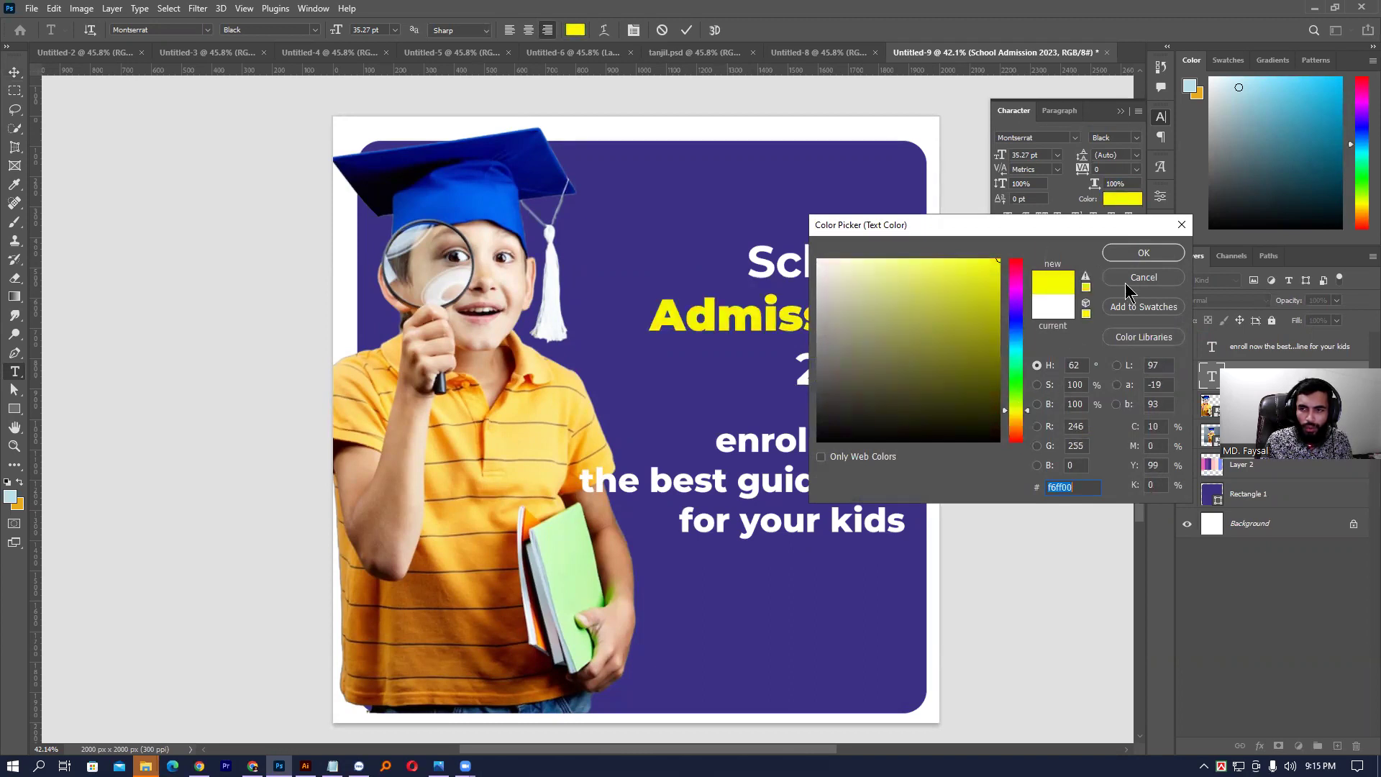
{"action": "left_click", "coordinate": [1143, 256]}
{"action": "left_click", "coordinate": [826, 355]}
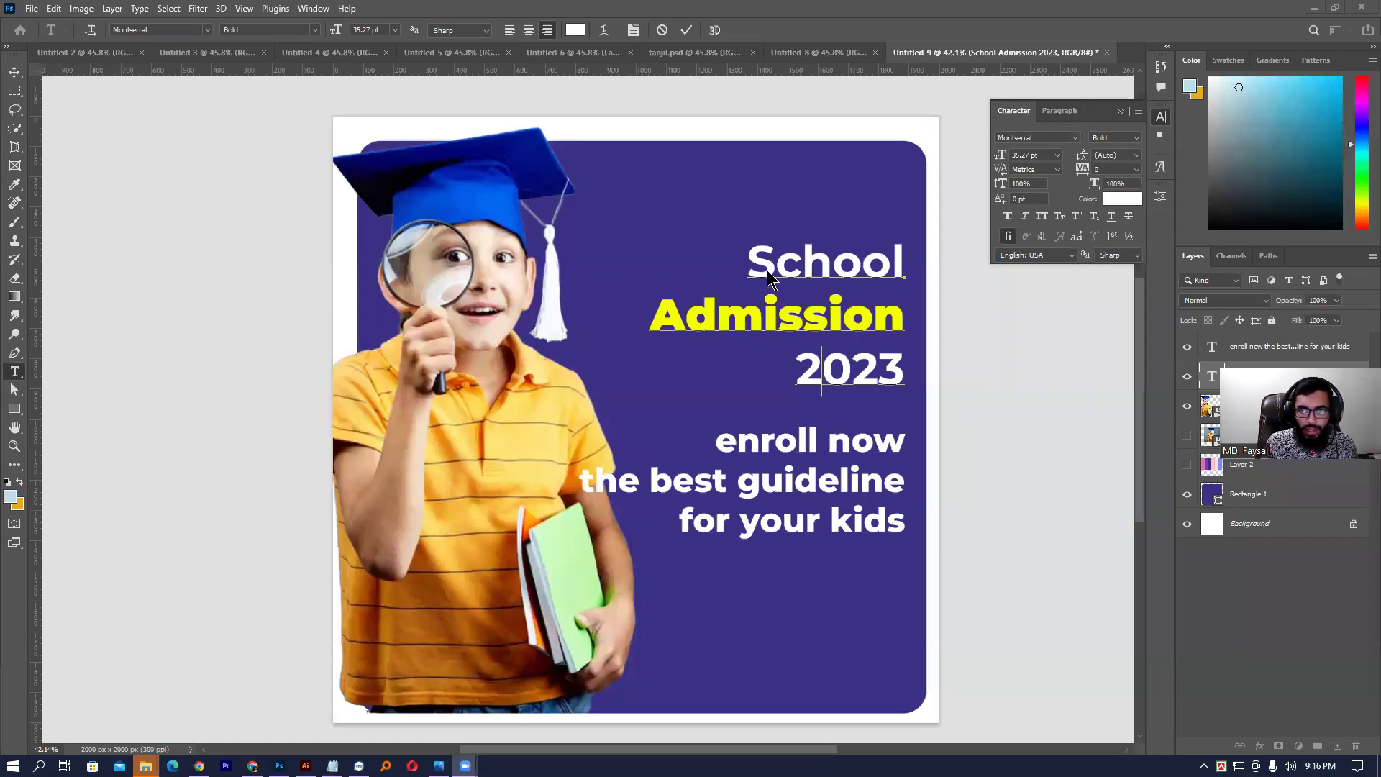
- Tighten Admission's line spacing to 36 pt
{"action": "left_click", "coordinate": [752, 303]}
{"action": "double_click", "coordinate": [752, 302]}
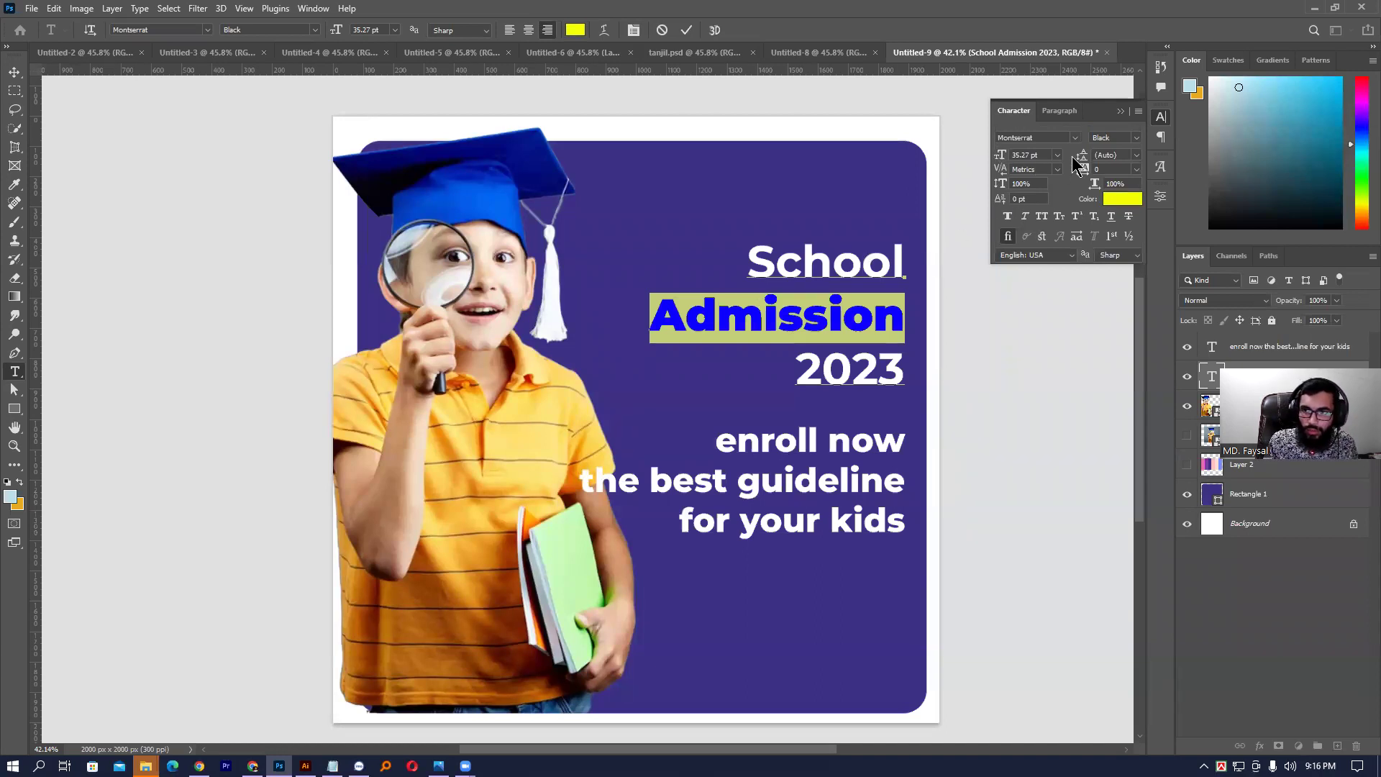
{"action": "left_click_drag", "start_coordinate": [1084, 156], "coordinate": [1083, 156]}
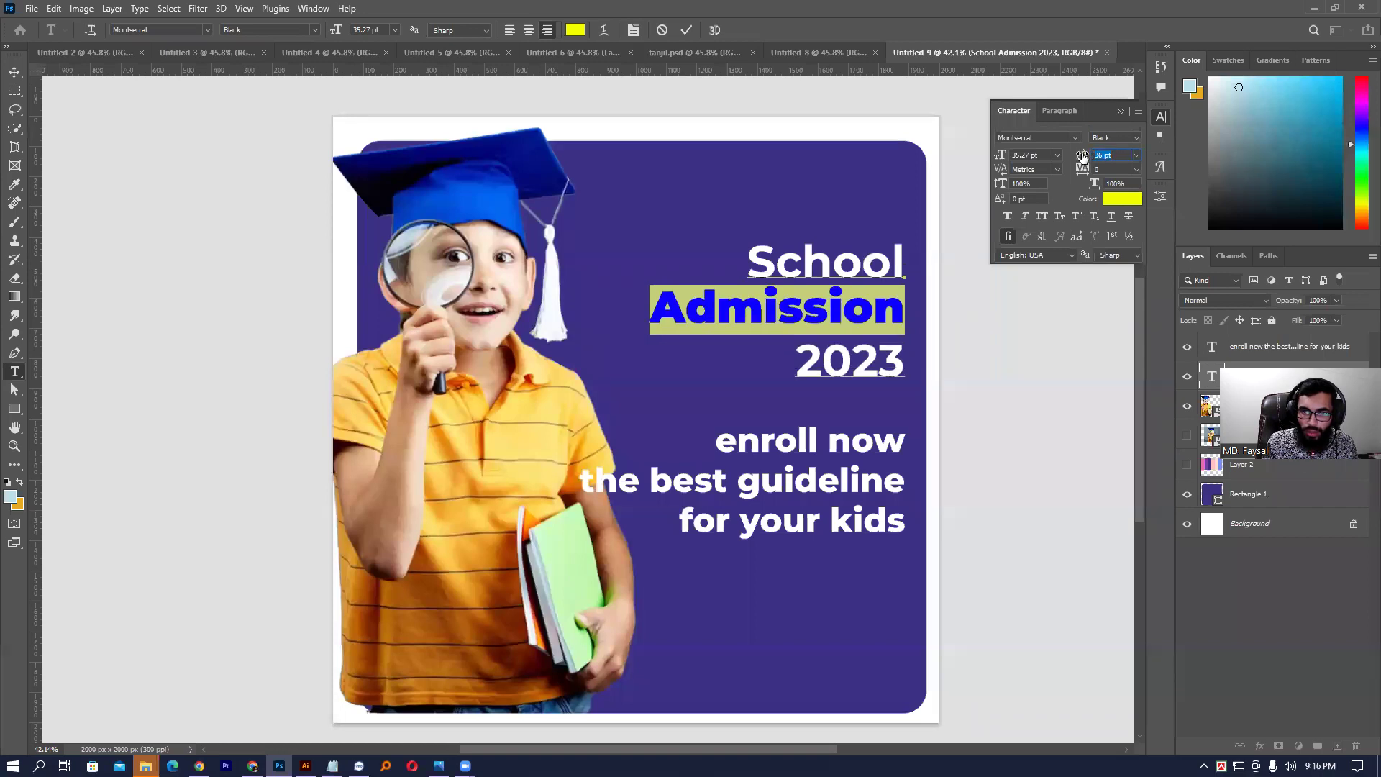
{"action": "left_click", "coordinate": [876, 346]}
{"action": "double_click", "coordinate": [875, 346]}
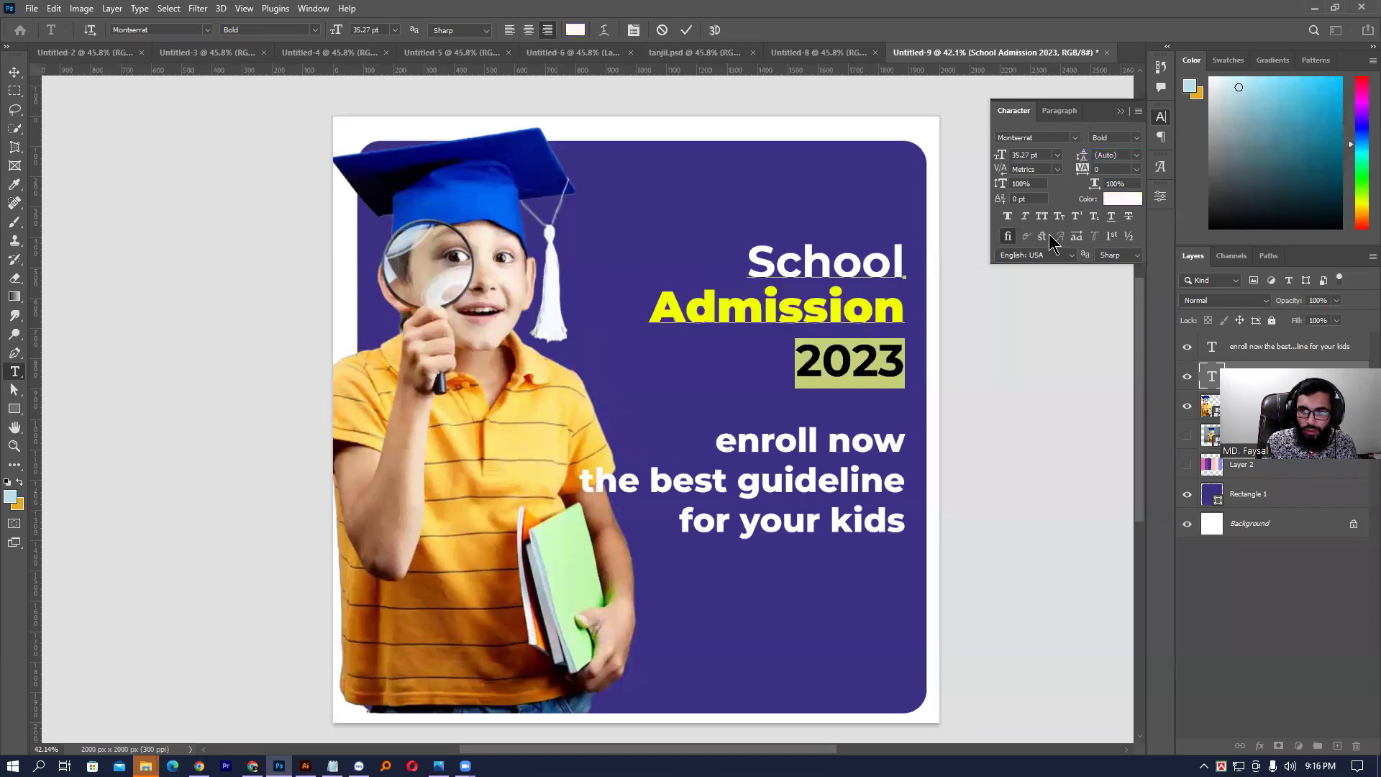
- Set the 2023 line in Montserrat ExtraBold Italic
{"action": "left_click", "coordinate": [1137, 136]}
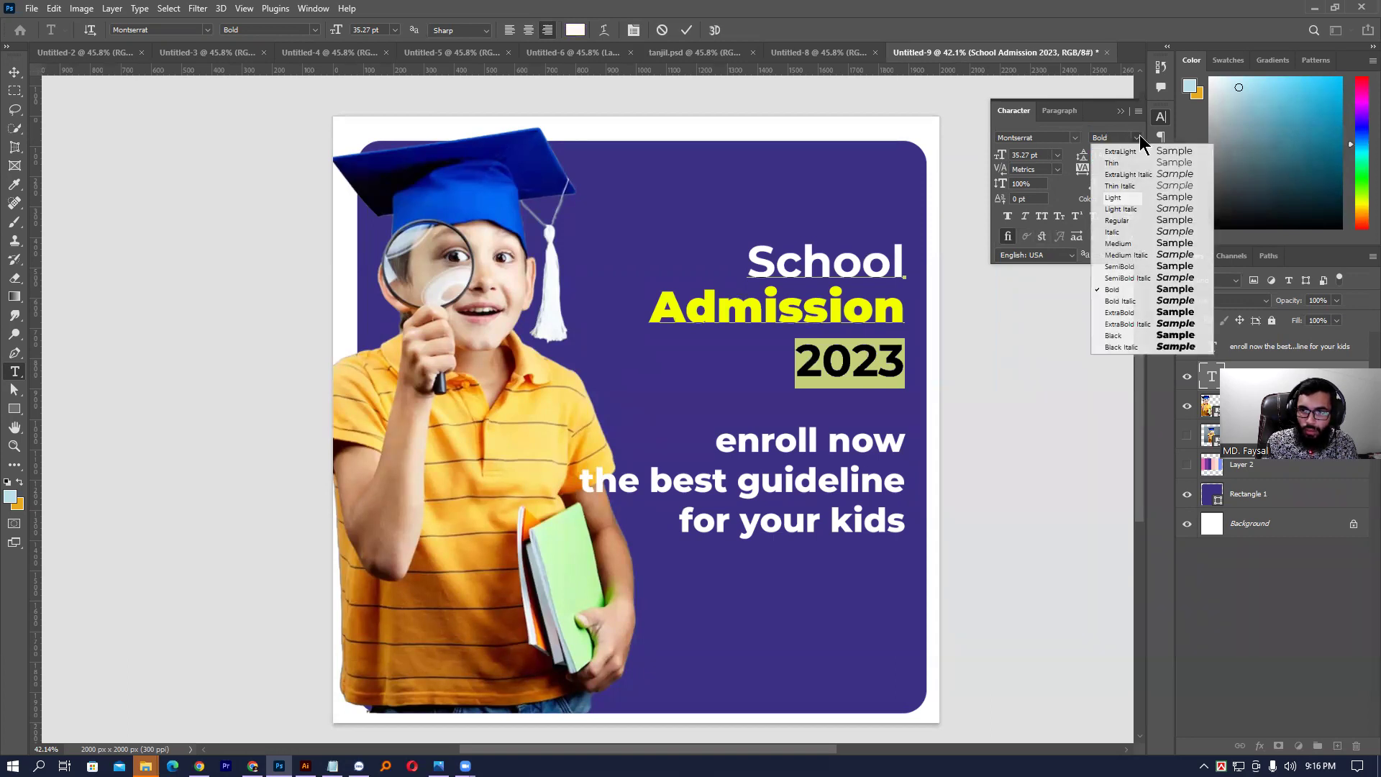
{"action": "left_click", "coordinate": [1137, 322]}
{"action": "left_click", "coordinate": [852, 365]}
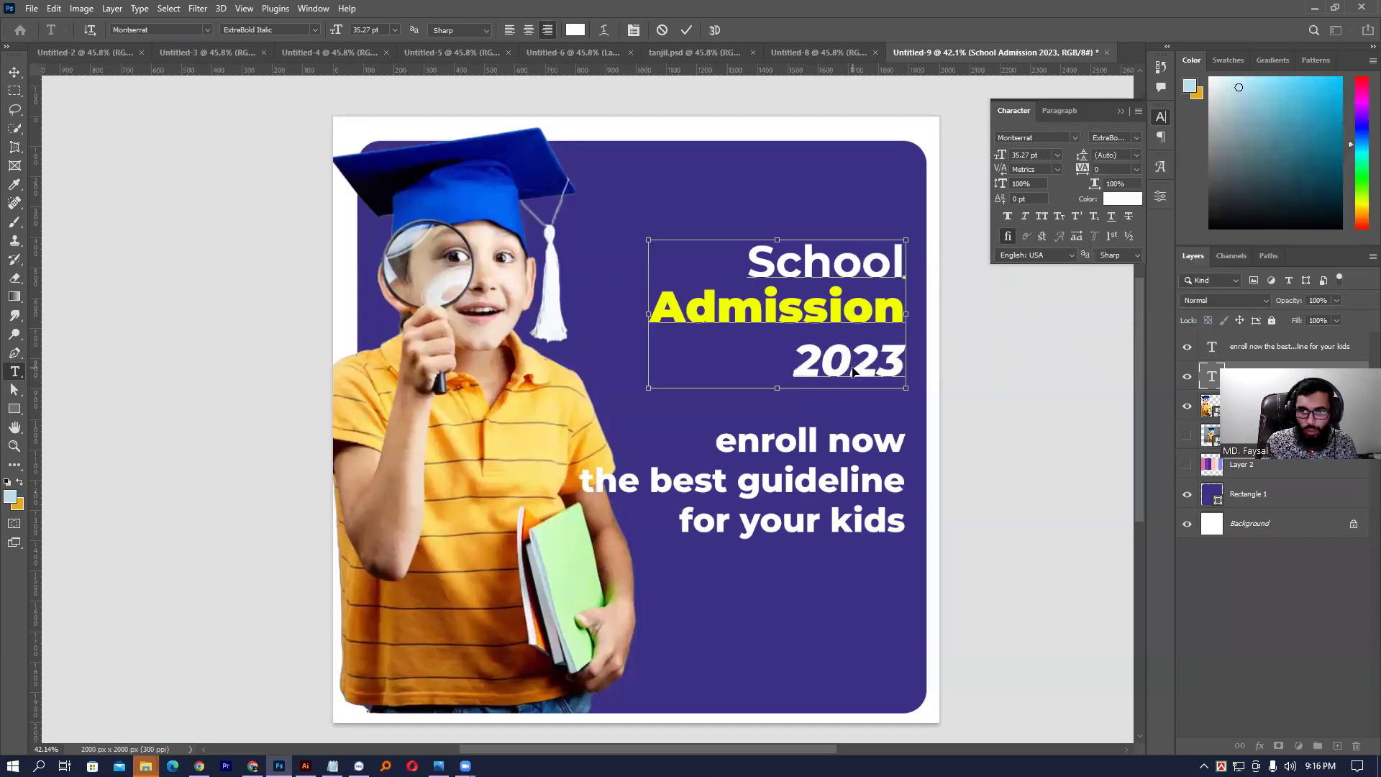
{"action": "key", "text": "ctrl+a"}
- Adjust 2023's line spacing through 30 and 32 pt, settling on 34 pt, and commit
{"action": "left_click_drag", "start_coordinate": [795, 368], "coordinate": [904, 367]}
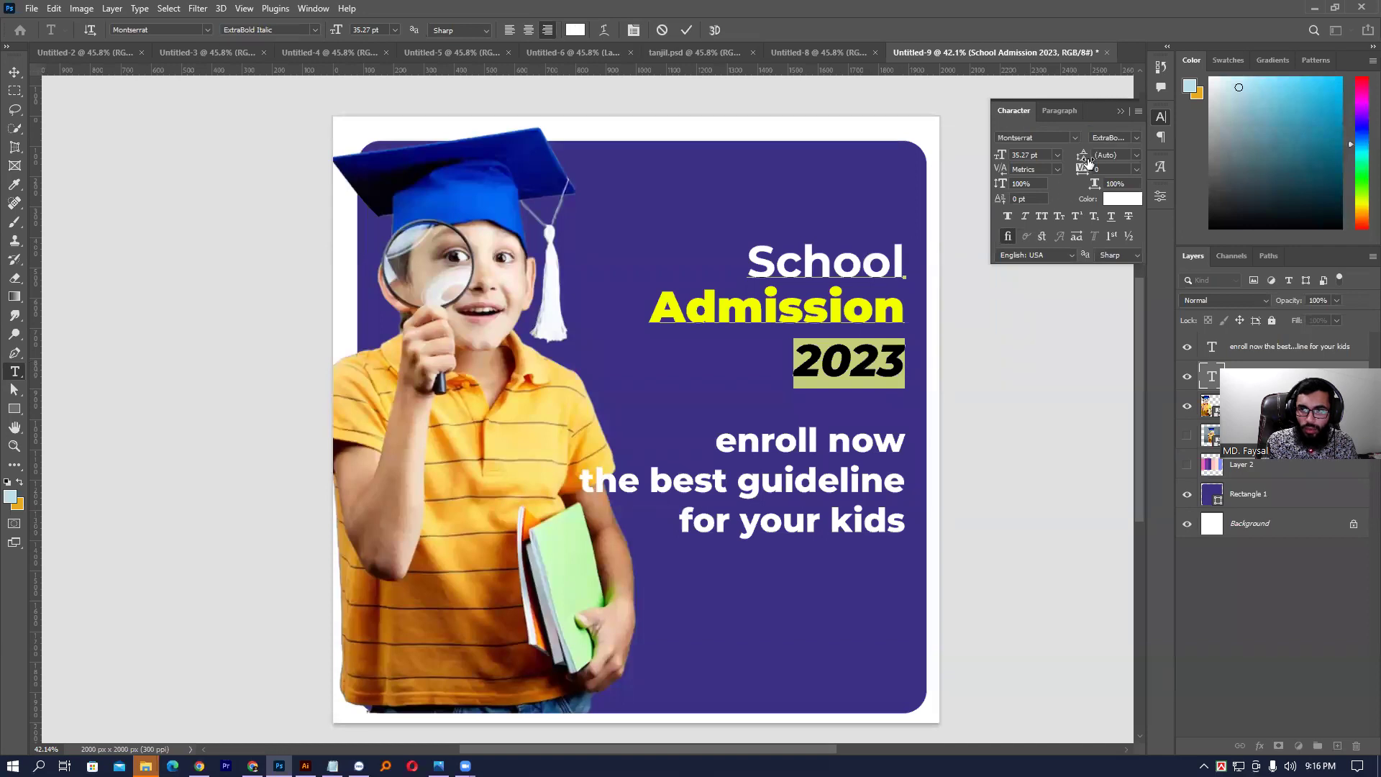
{"action": "left_click_drag", "start_coordinate": [1087, 160], "coordinate": [1080, 161]}
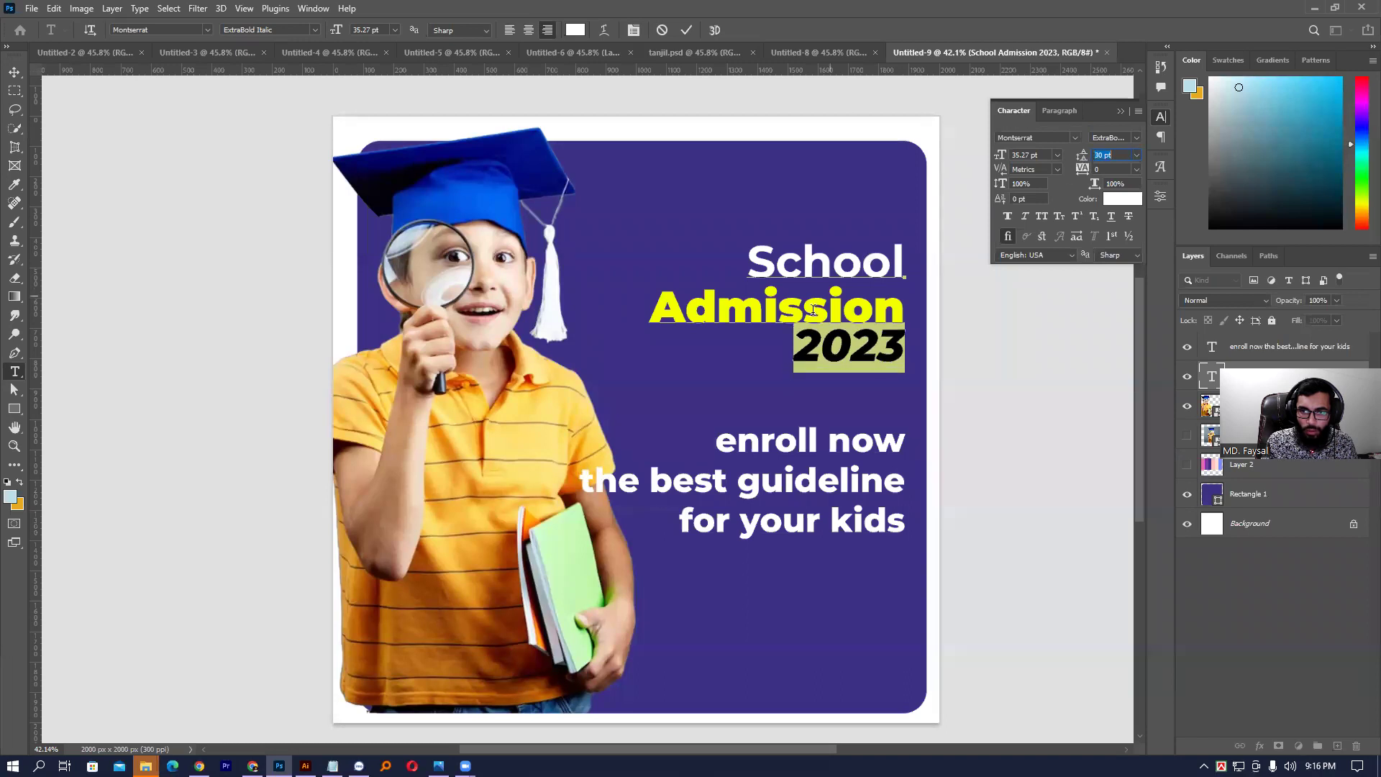
{"action": "left_click", "coordinate": [822, 348]}
{"action": "double_click", "coordinate": [874, 354]}
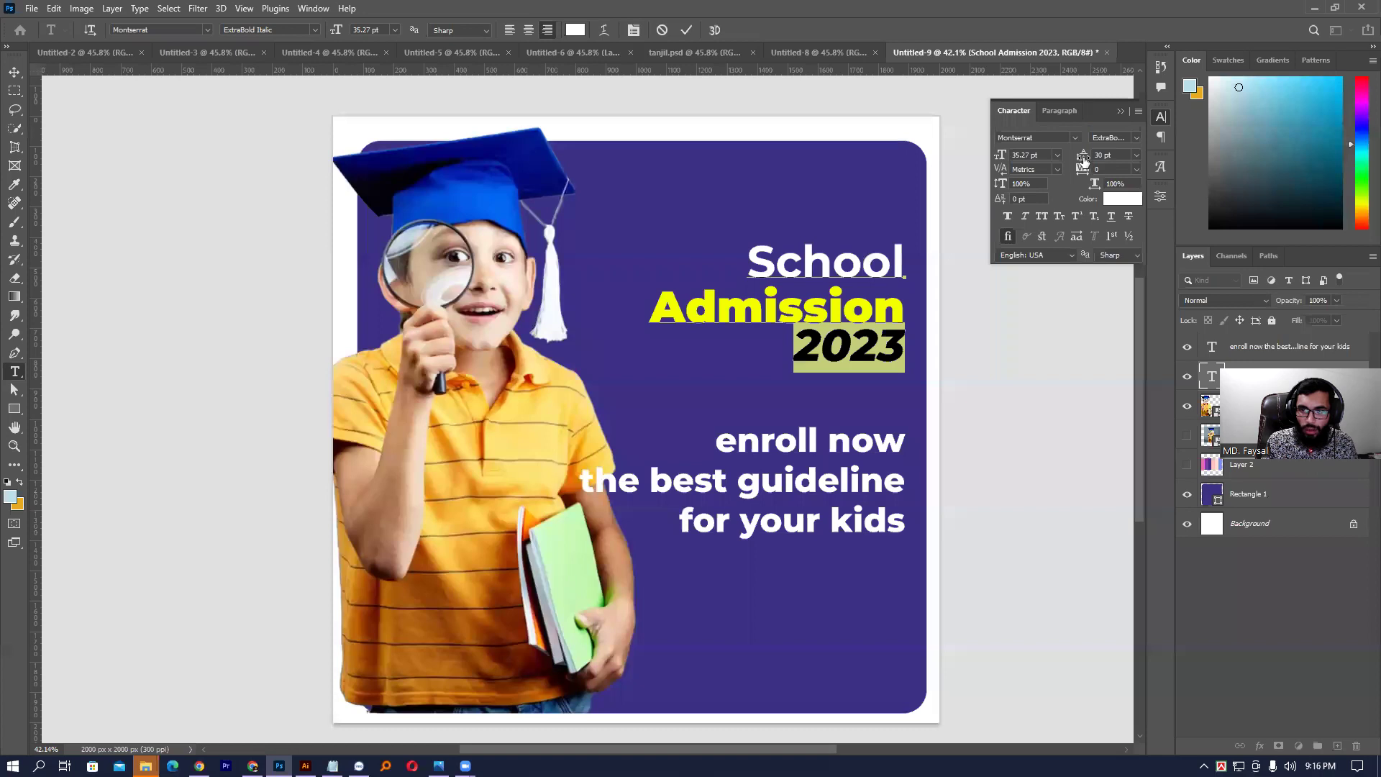
{"action": "left_click_drag", "start_coordinate": [1084, 162], "coordinate": [1086, 161]}
{"action": "left_click", "coordinate": [879, 335]}
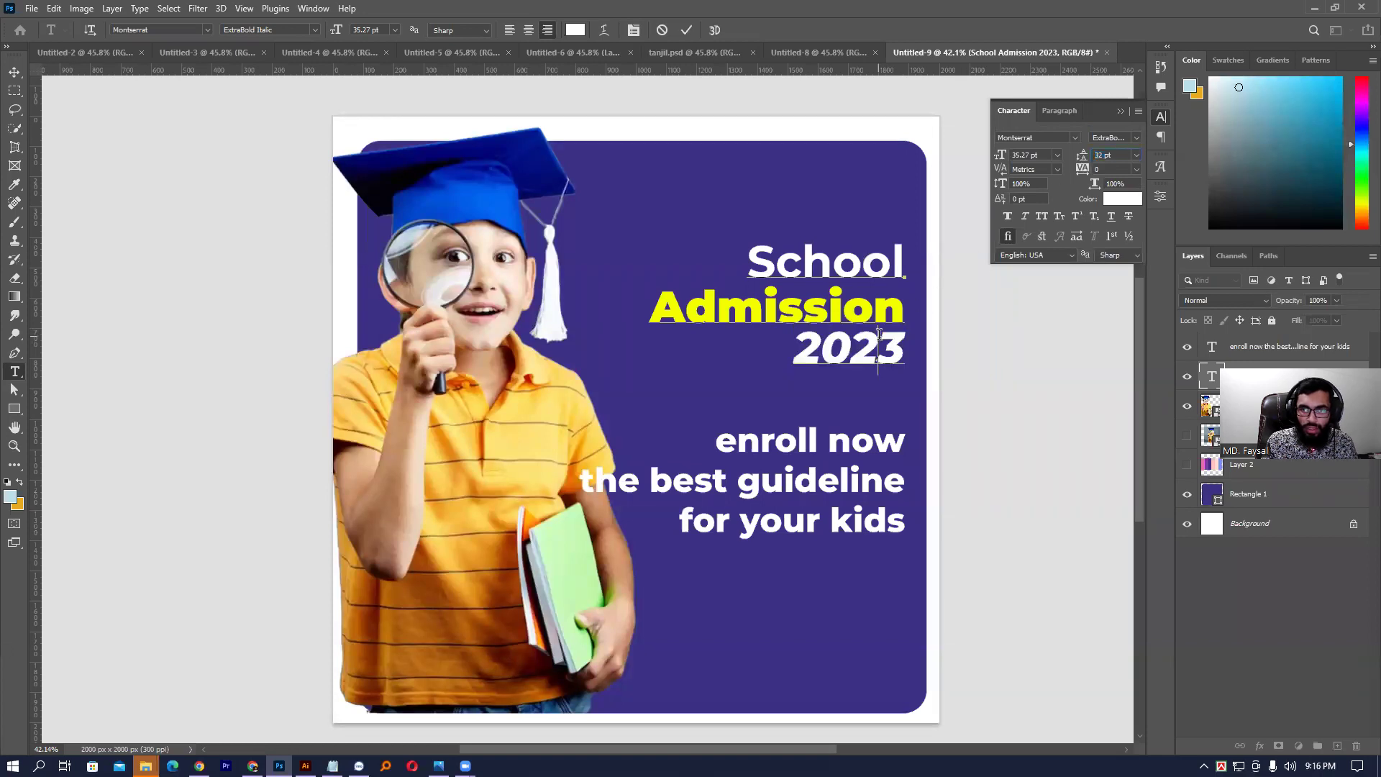
{"action": "double_click", "coordinate": [897, 326]}
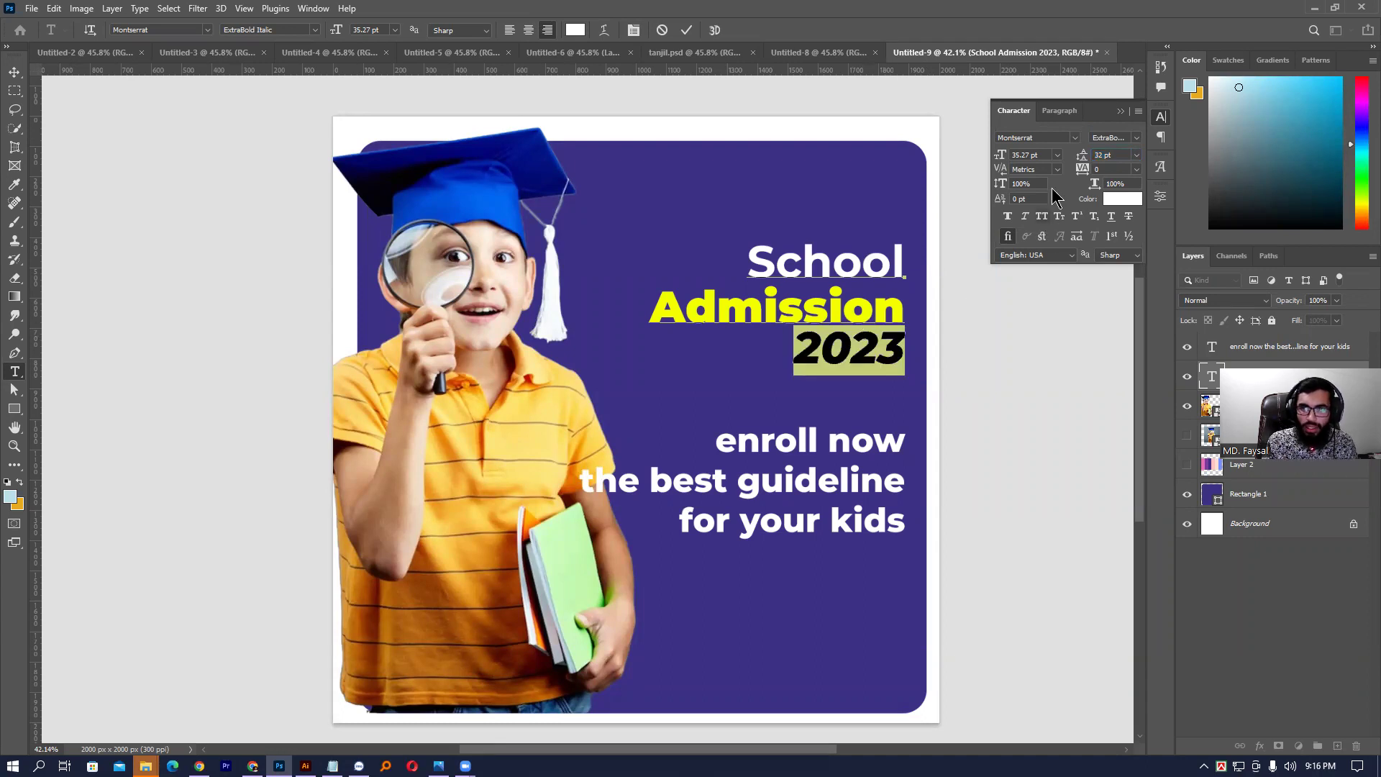
{"action": "left_click_drag", "start_coordinate": [1083, 164], "coordinate": [1085, 164]}
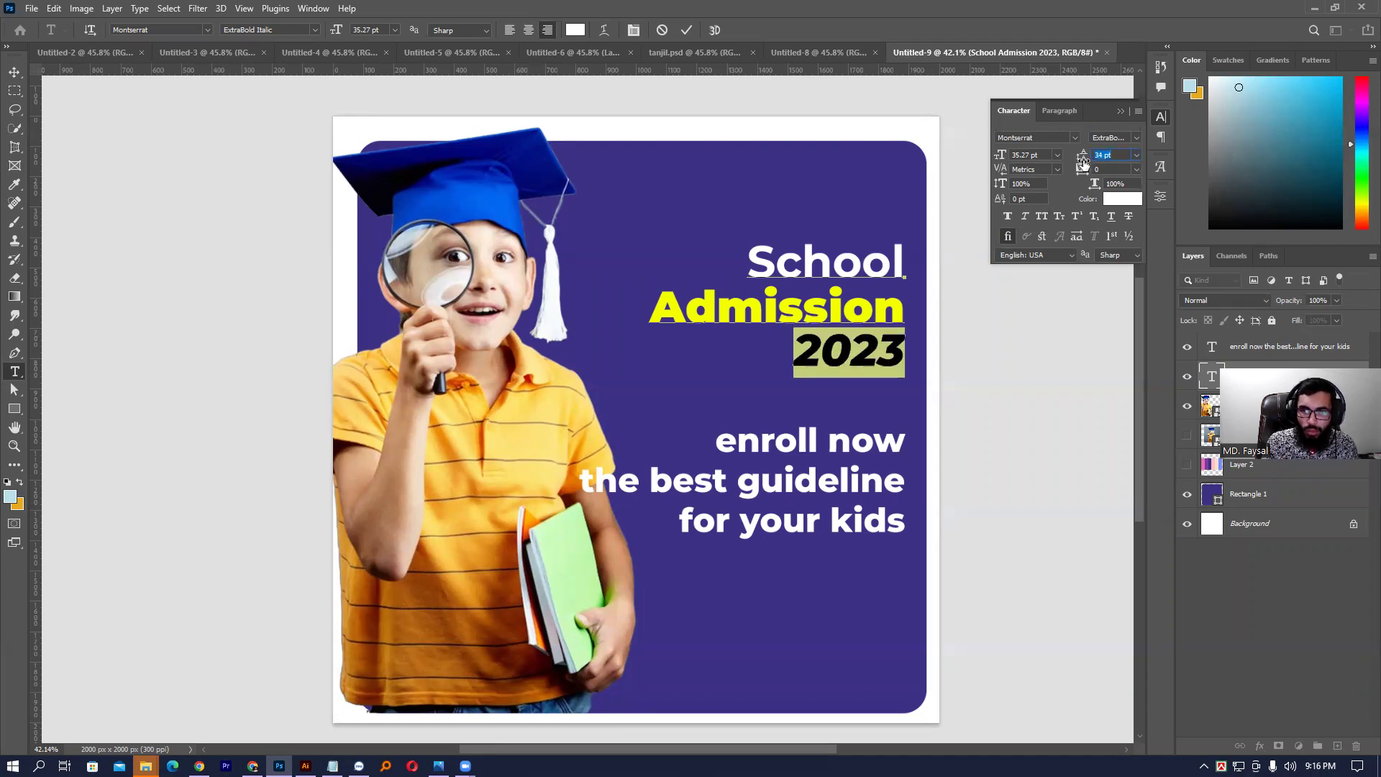
{"action": "left_click", "coordinate": [825, 344]}
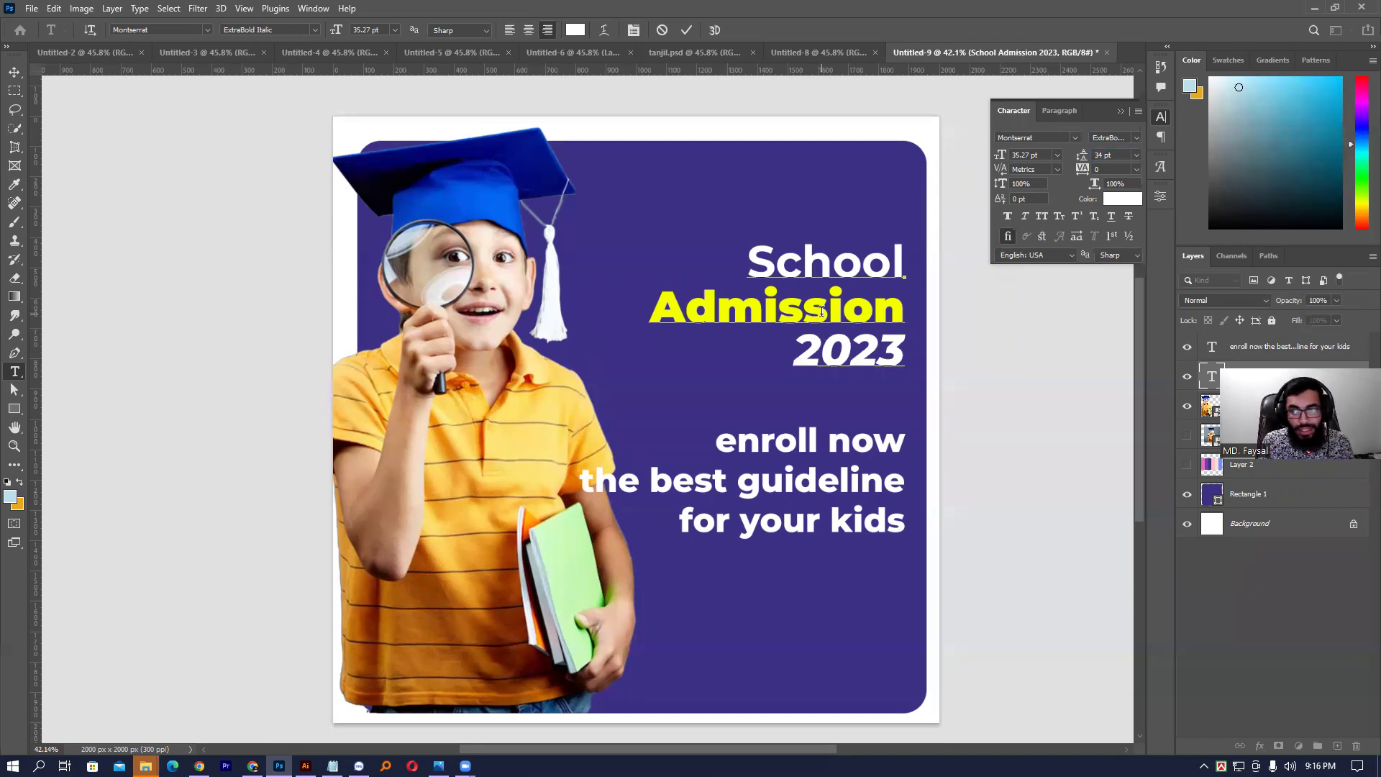
{"action": "key", "text": "ctrl+Return"}
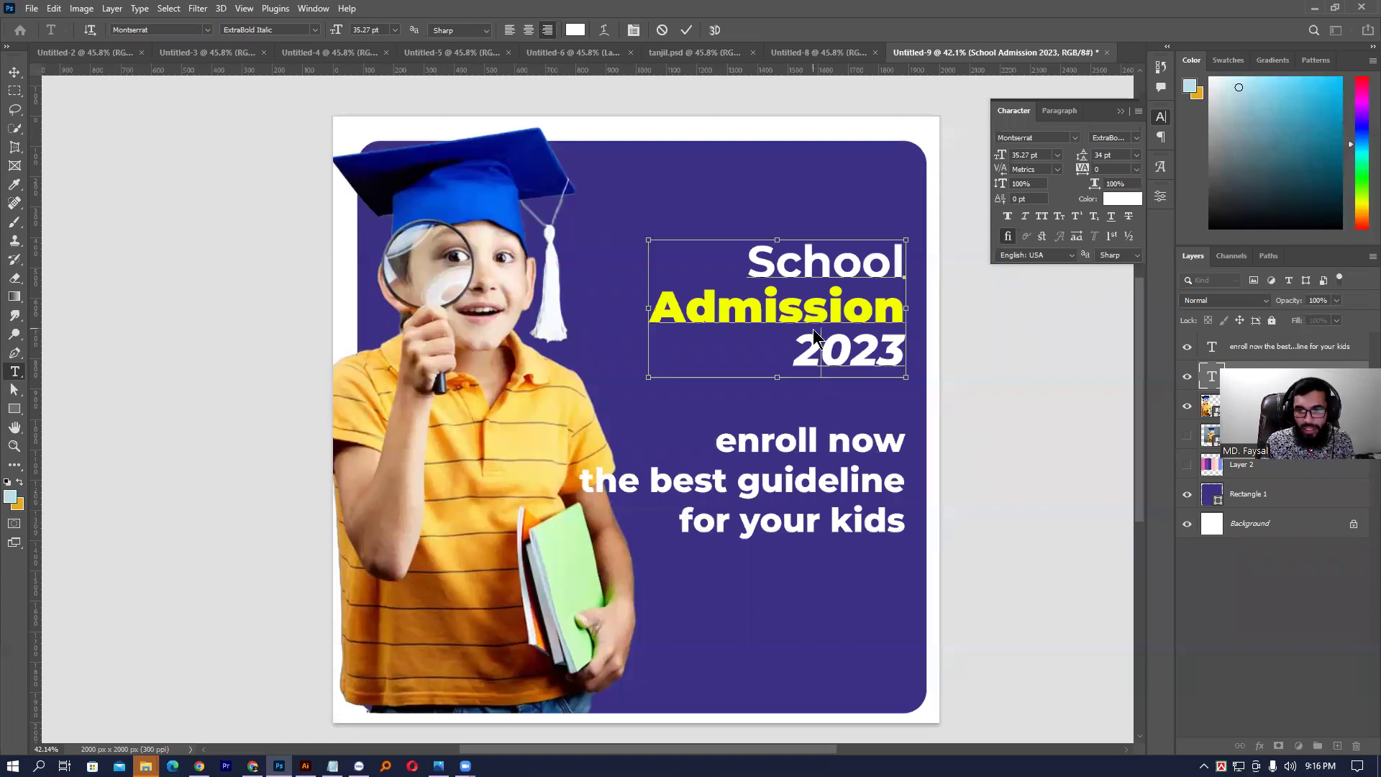
- Select the enroll now body text and set it in all capitals
{"action": "key", "text": "v"}
{"action": "left_click", "coordinate": [1013, 392]}
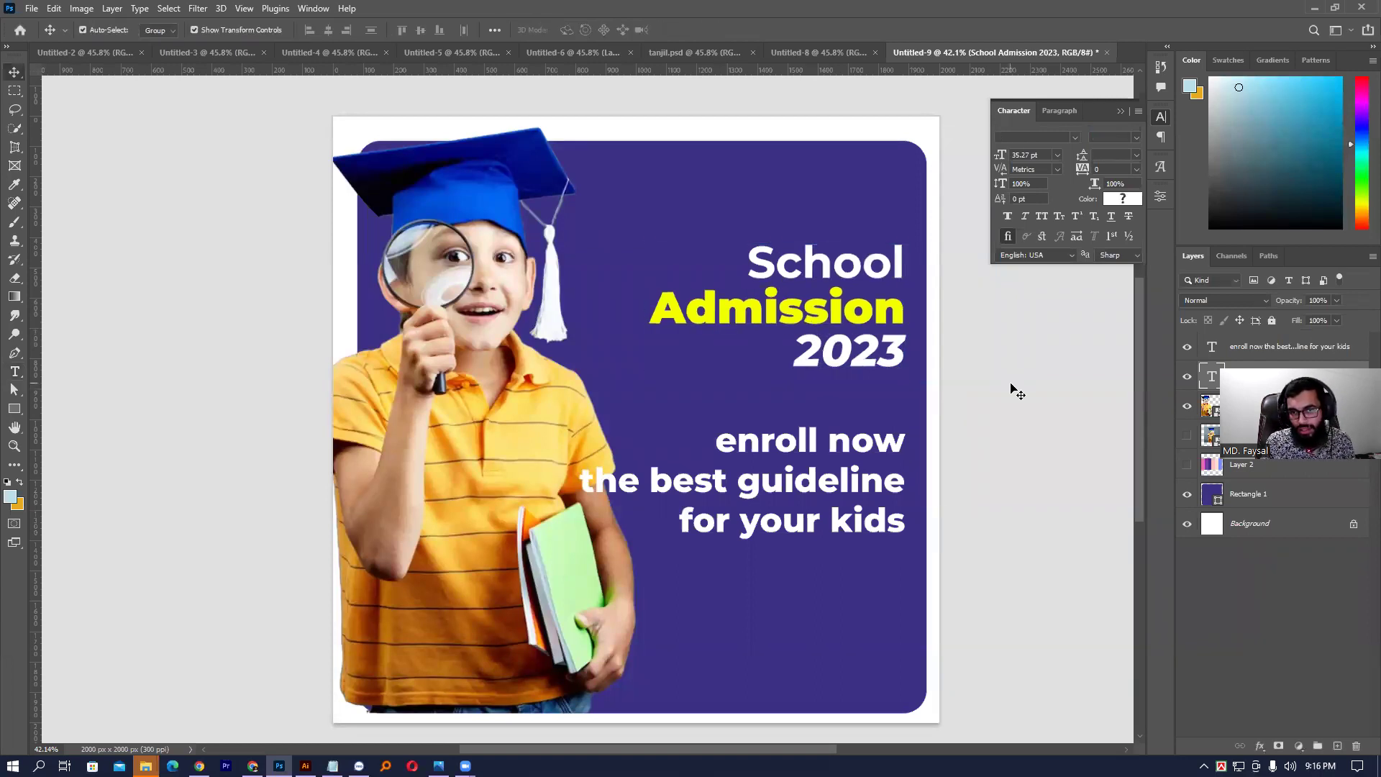
{"action": "left_click", "coordinate": [810, 471]}
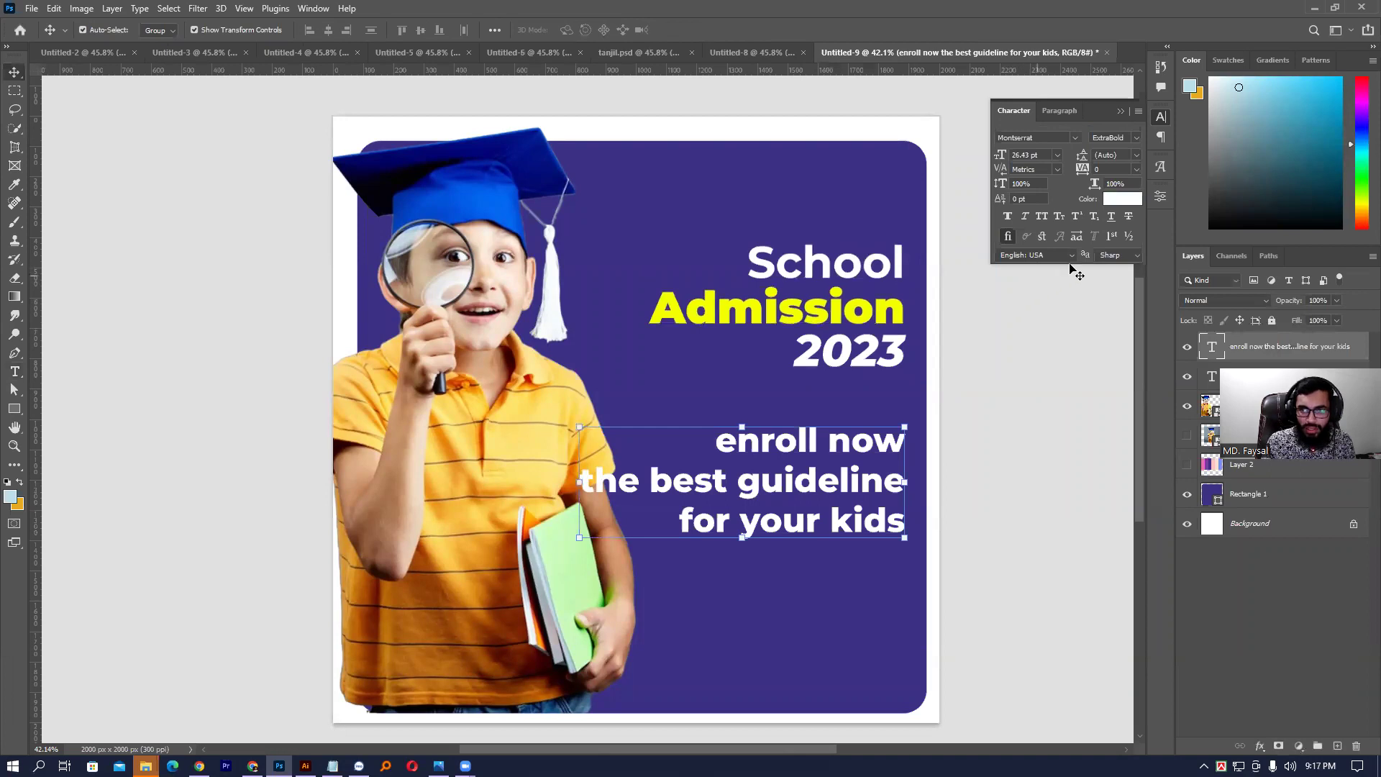
{"action": "left_click", "coordinate": [1008, 216]}
{"action": "left_click", "coordinate": [1008, 216]}
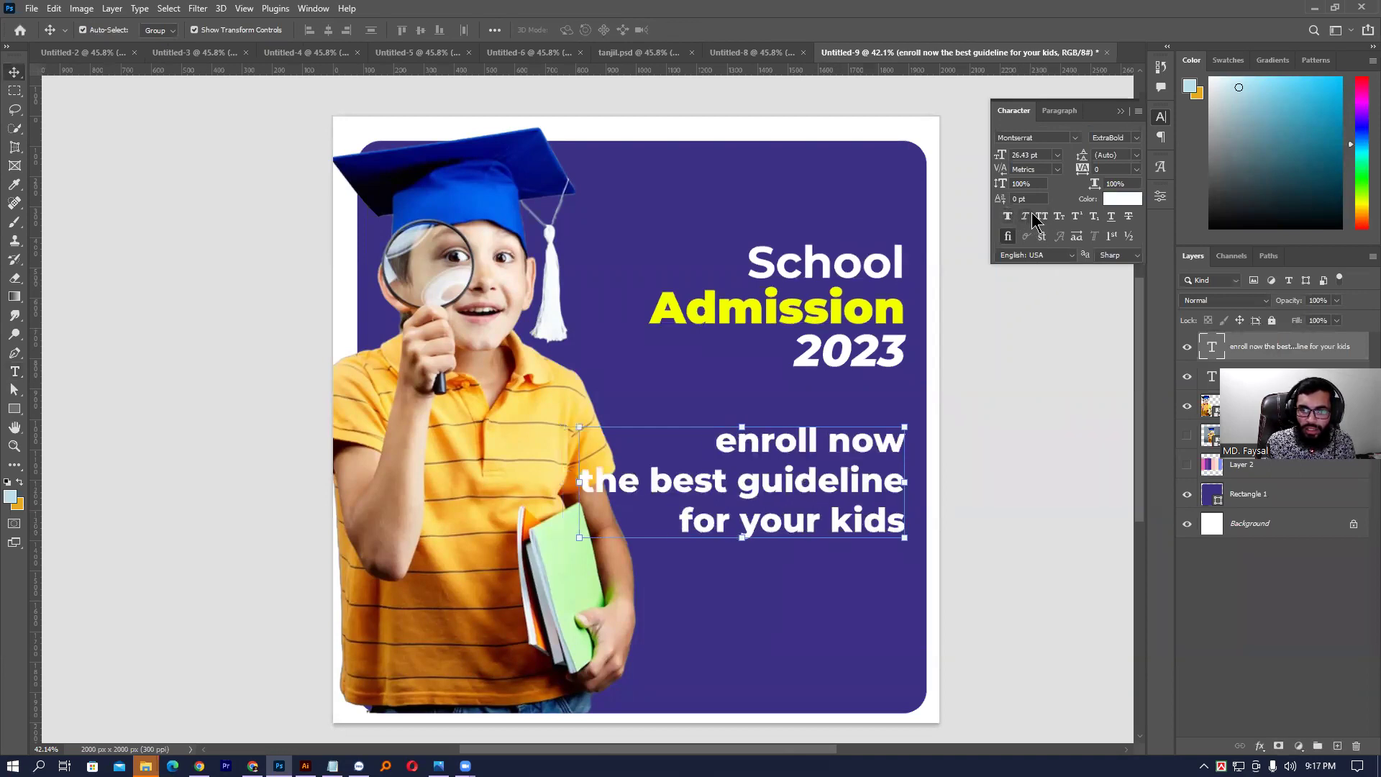
{"action": "left_click", "coordinate": [1042, 217]}
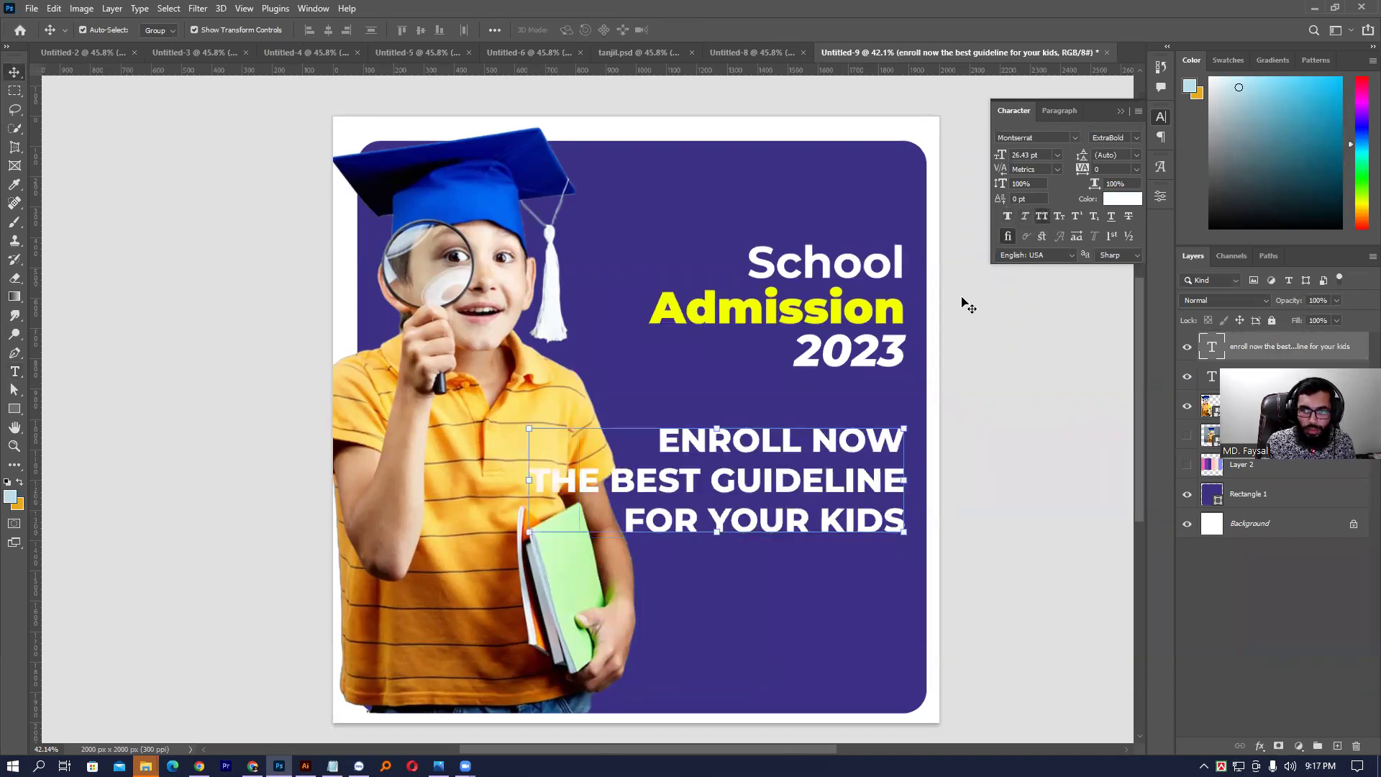
- Shrink the tagline to about 75% (19.71 pt) and move it up beneath 2023
{"action": "left_click_drag", "start_coordinate": [533, 480], "coordinate": [624, 481]}
{"action": "left_click_drag", "start_coordinate": [755, 484], "coordinate": [840, 469]}
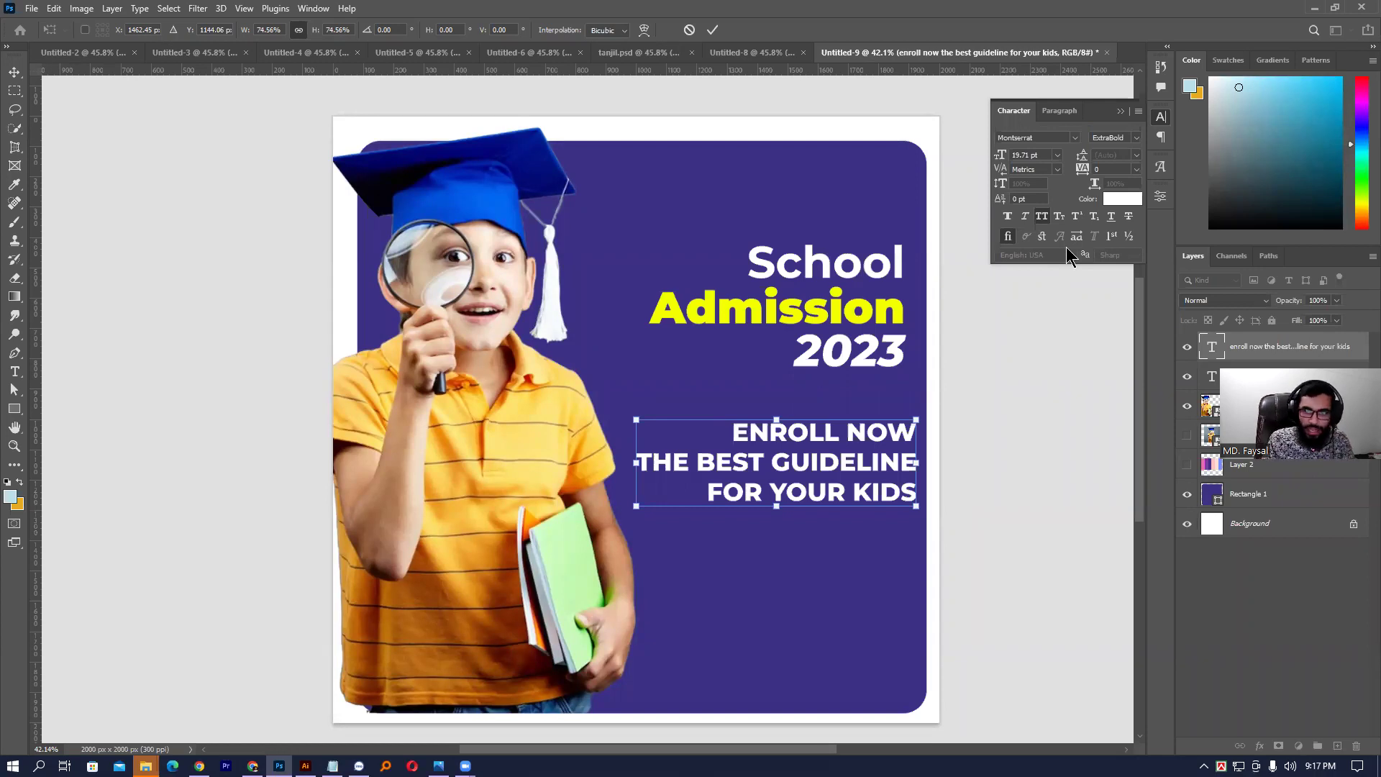
{"action": "key", "text": "Return"}
- Set the tagline to Regular weight and move it up toward the headline
{"action": "left_click", "coordinate": [1138, 138]}
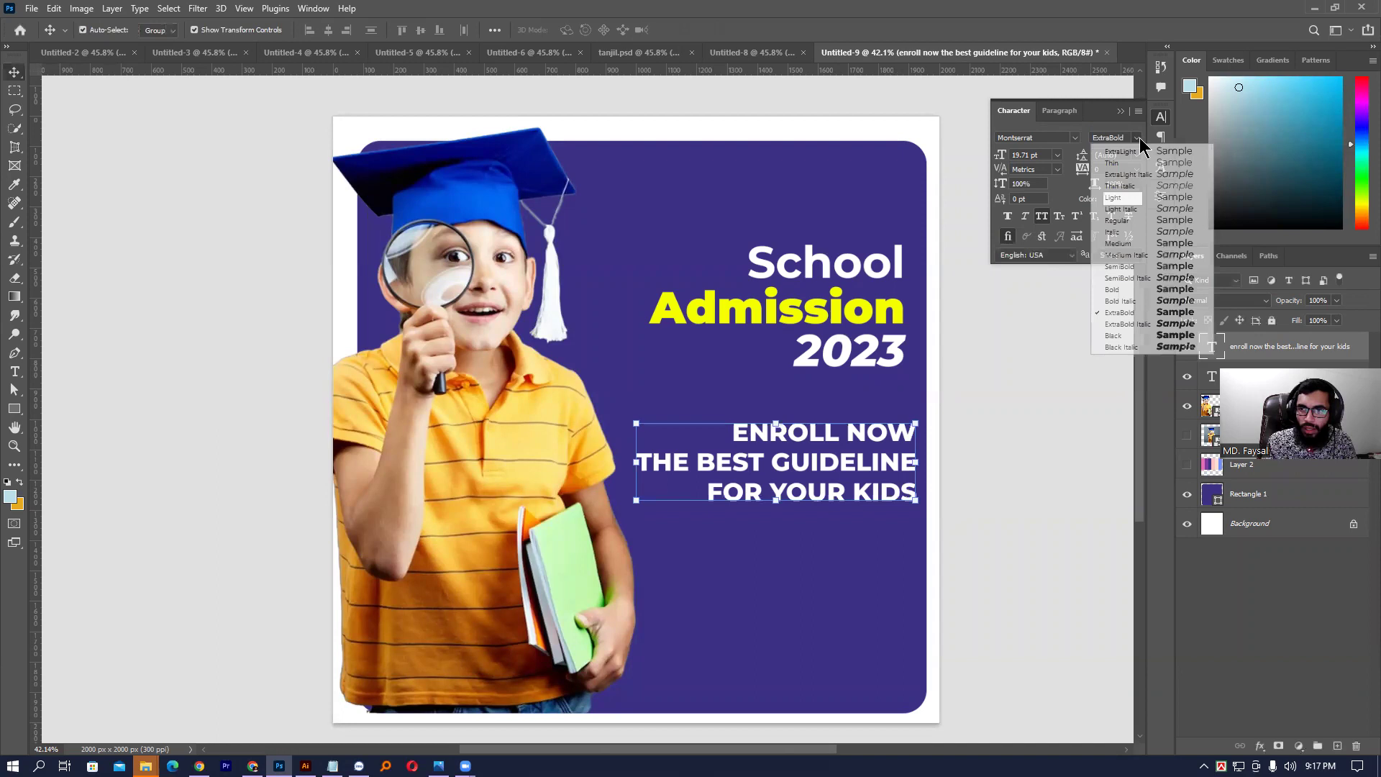
{"action": "left_click", "coordinate": [1132, 220]}
{"action": "left_click_drag", "start_coordinate": [843, 448], "coordinate": [835, 428]}
- Make the line THE BEST GUIDELINE SemiBold
{"action": "key", "text": "t"}
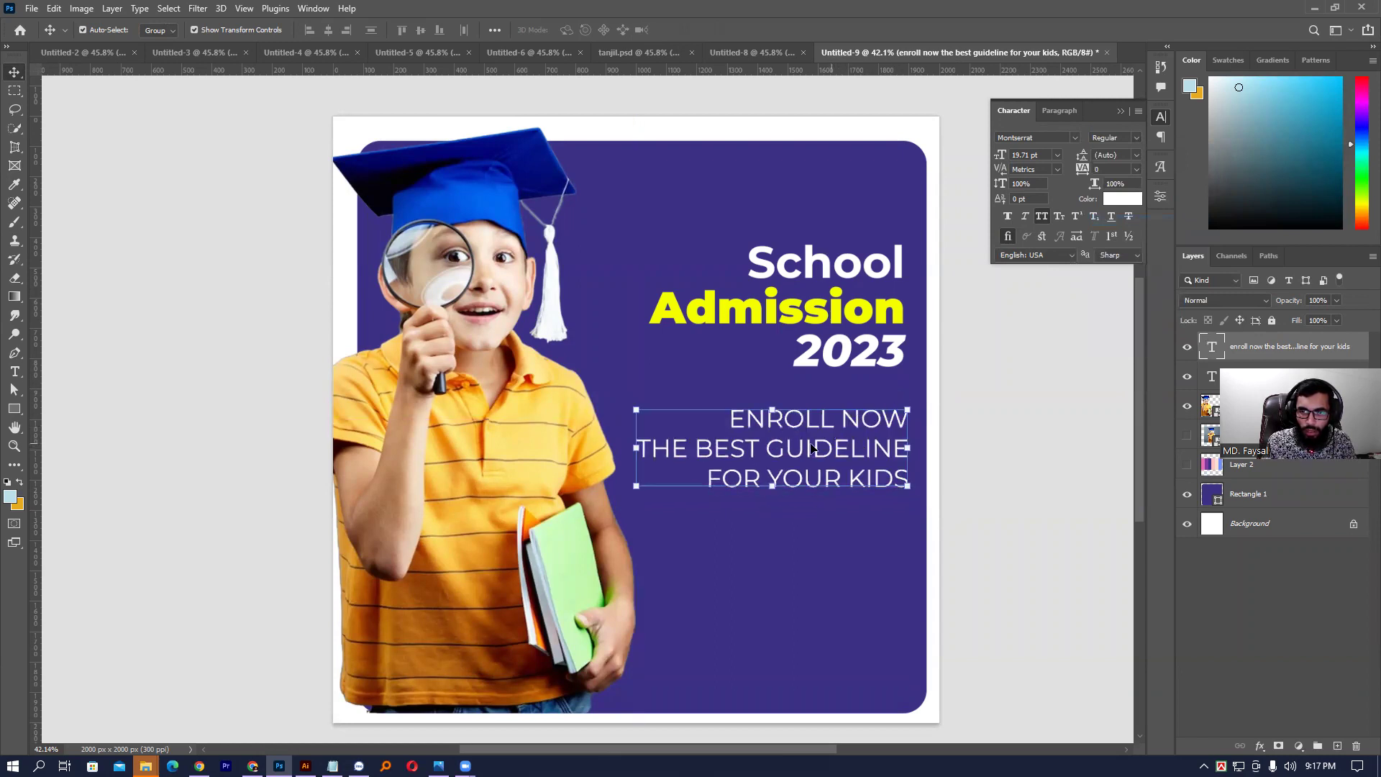
{"action": "triple_click", "coordinate": [737, 446]}
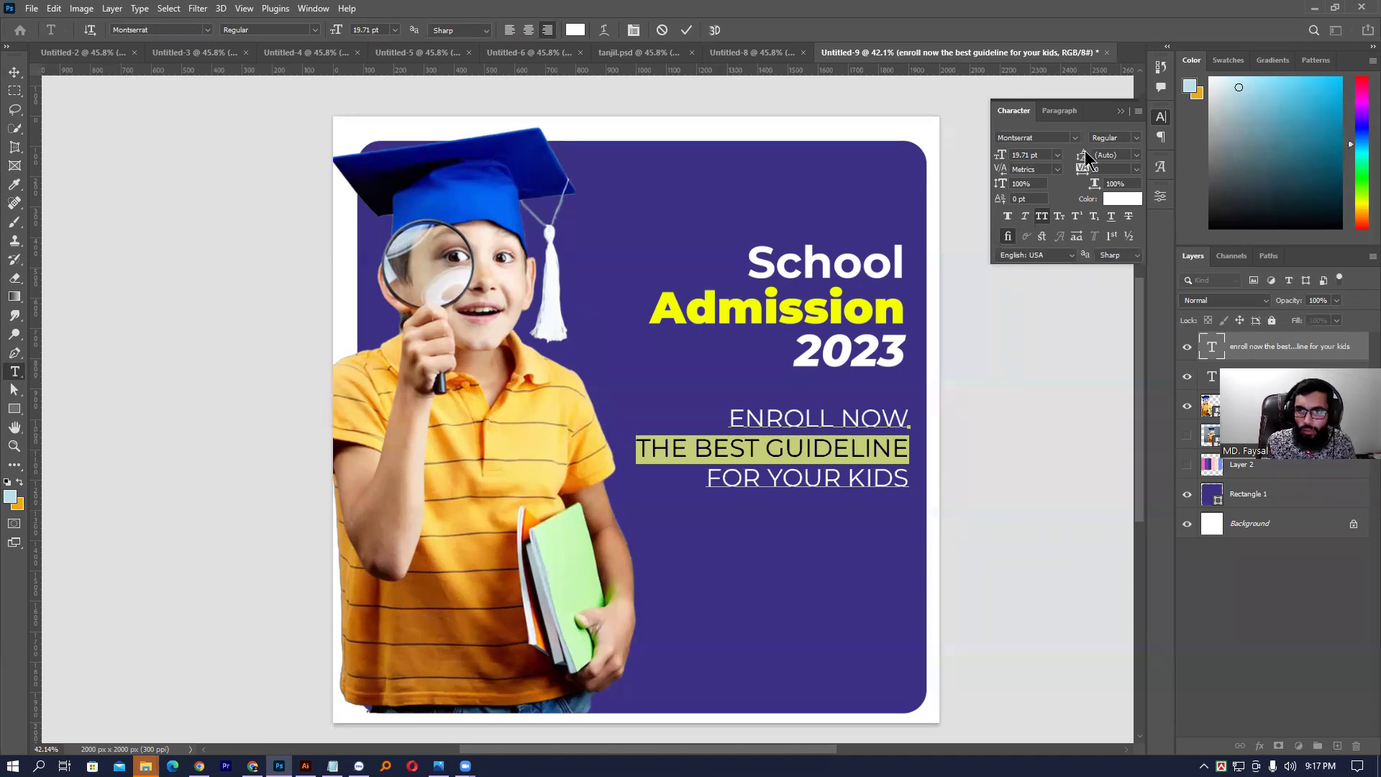
{"action": "left_click", "coordinate": [1133, 139]}
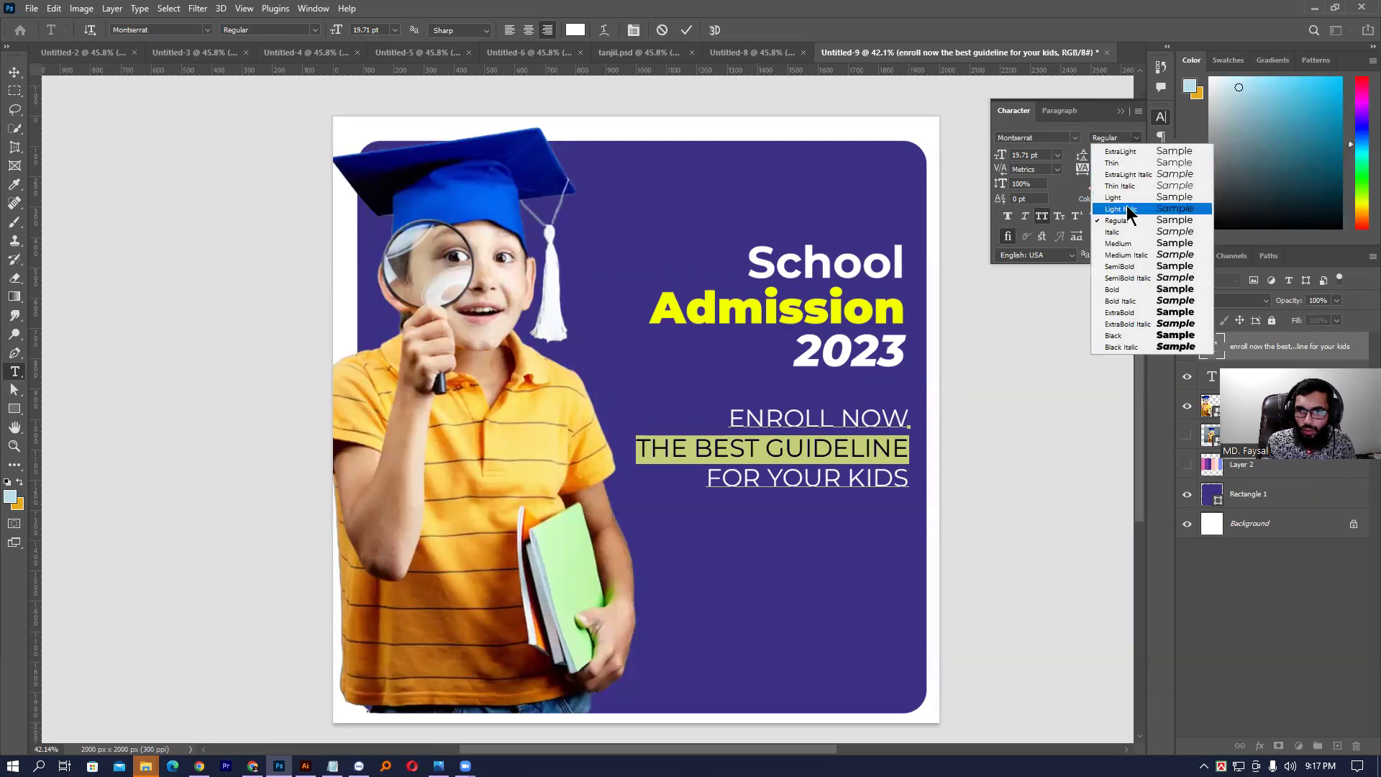
{"action": "left_click", "coordinate": [1167, 245]}
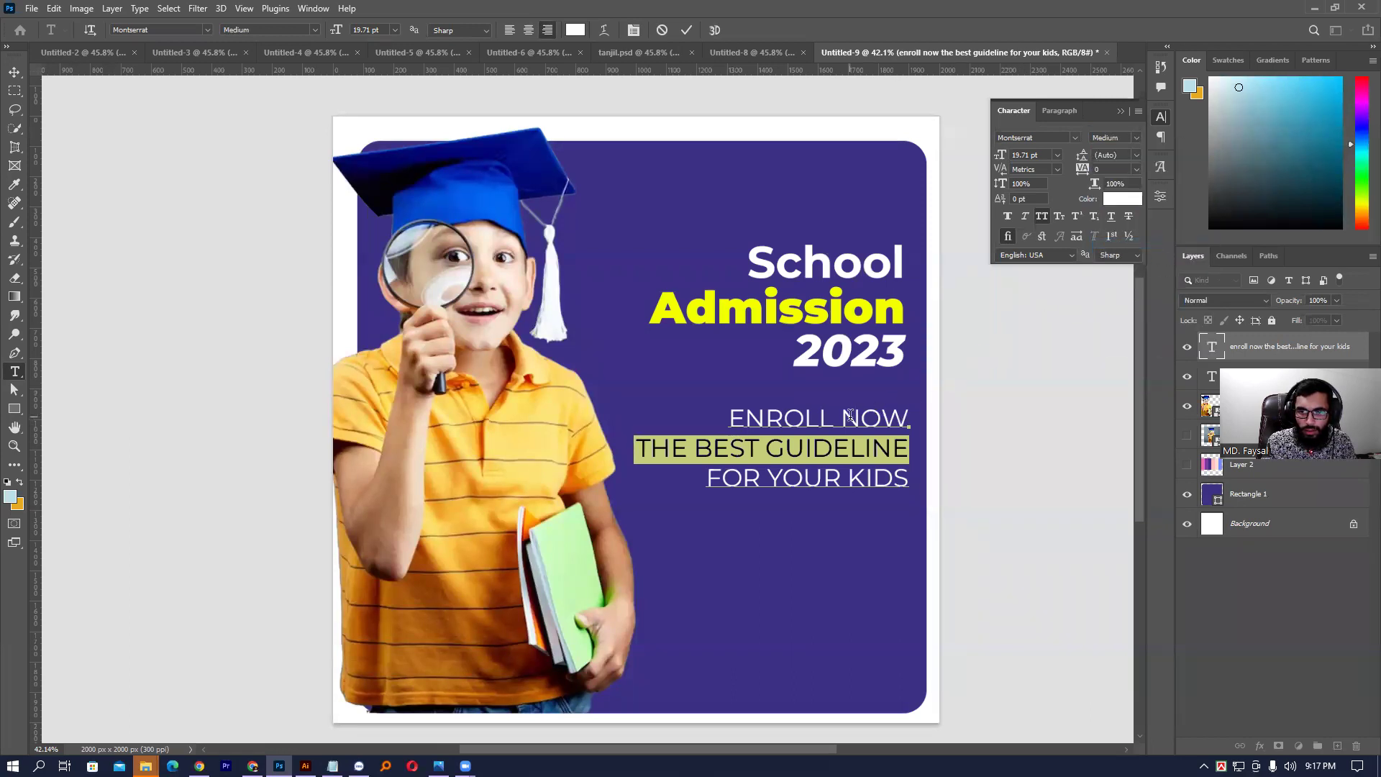
{"action": "left_click", "coordinate": [1134, 139]}
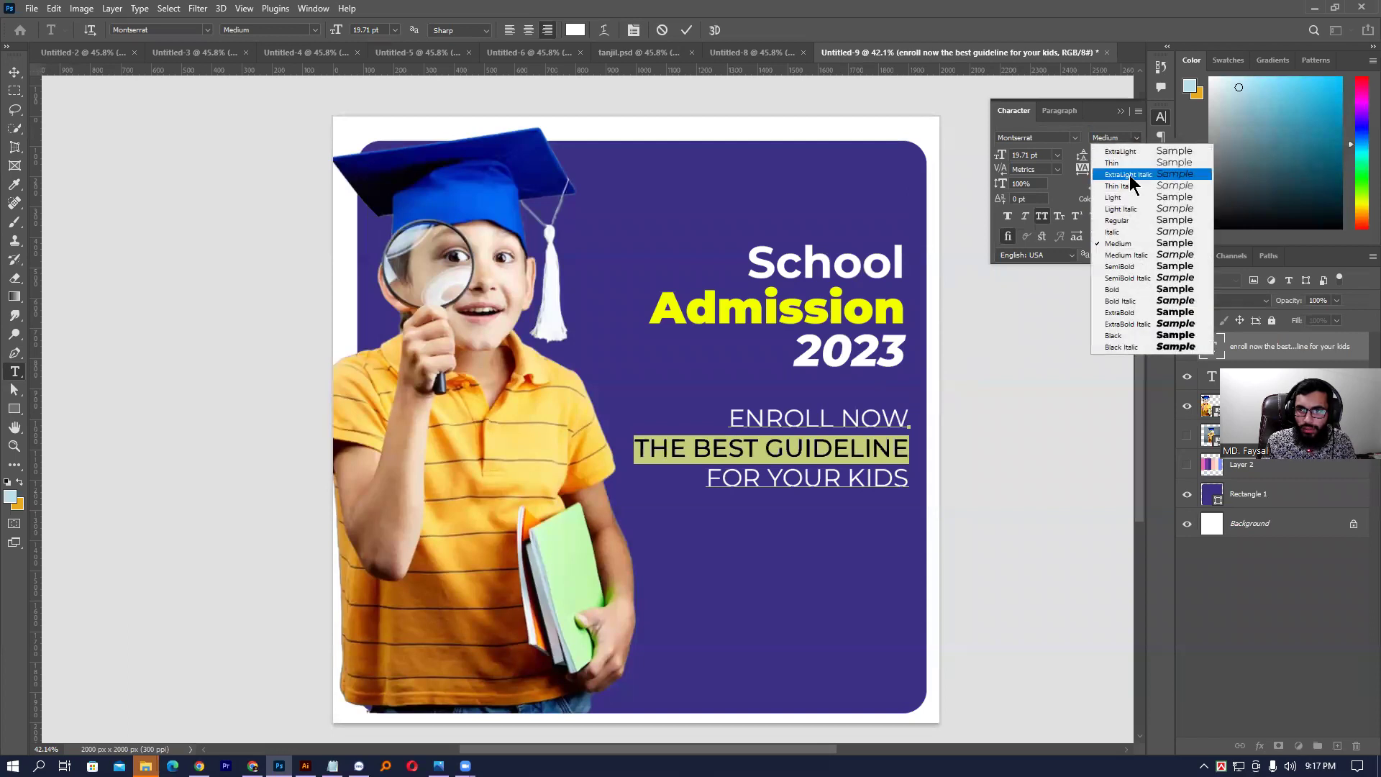
{"action": "left_click", "coordinate": [1117, 269]}
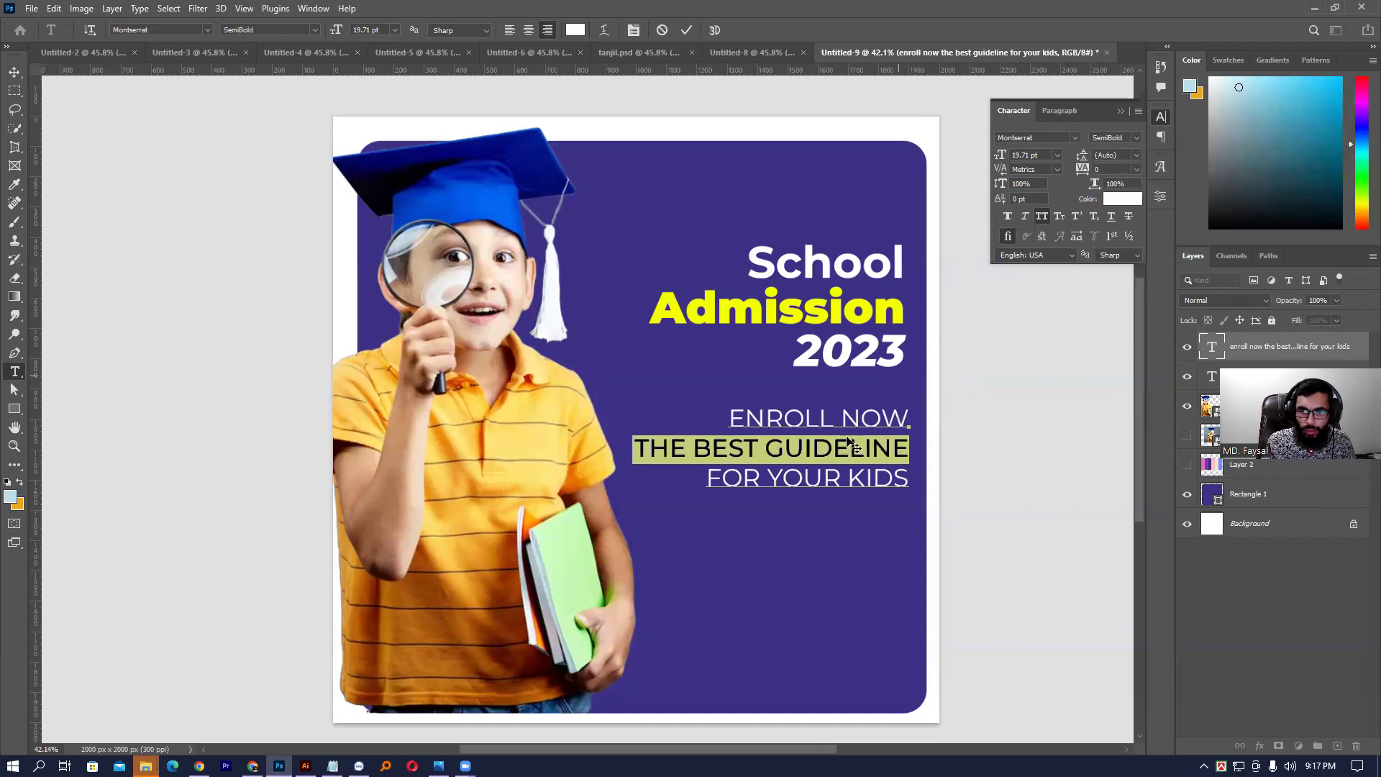
- Color THE BEST GUIDELINE with the yellow sampled from Admission and commit the text
{"action": "left_click", "coordinate": [825, 469]}
{"action": "triple_click", "coordinate": [823, 448]}
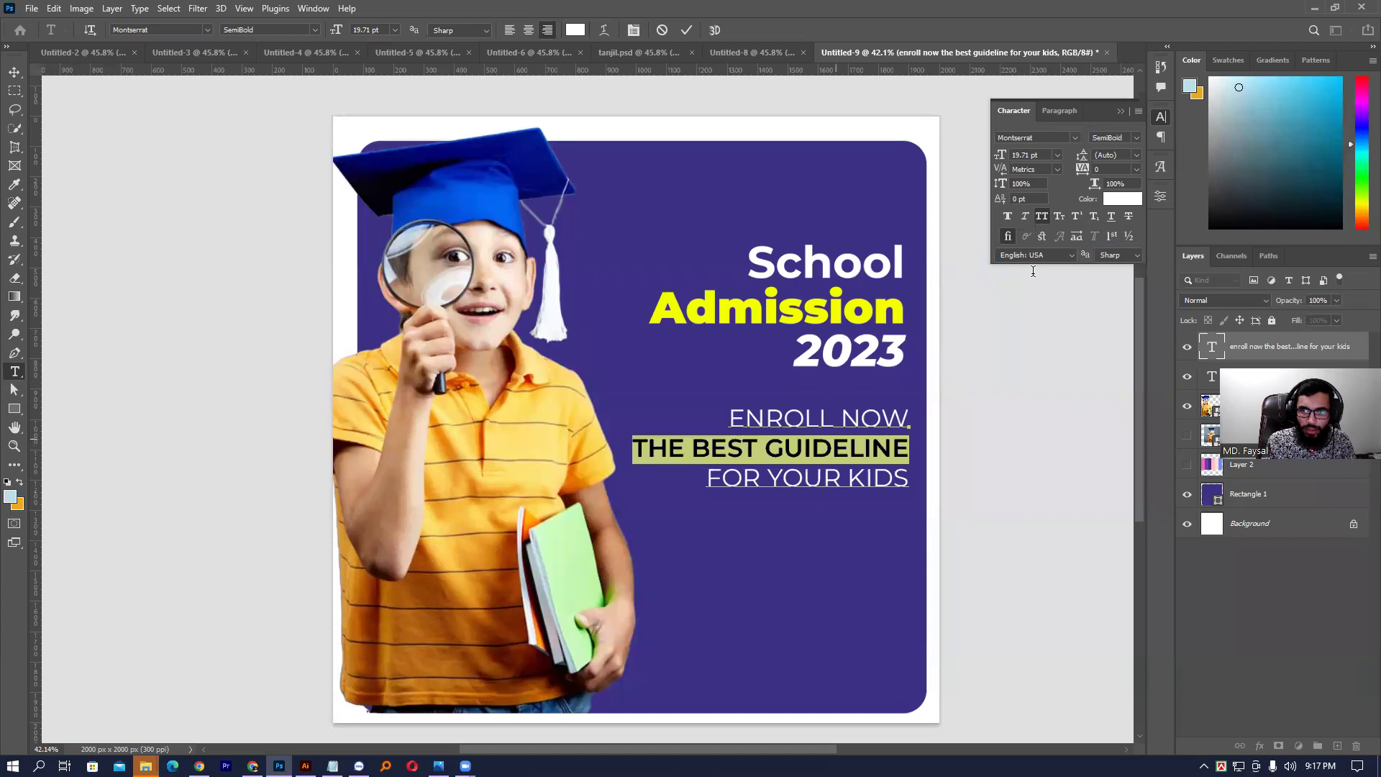
{"action": "left_click", "coordinate": [1108, 201]}
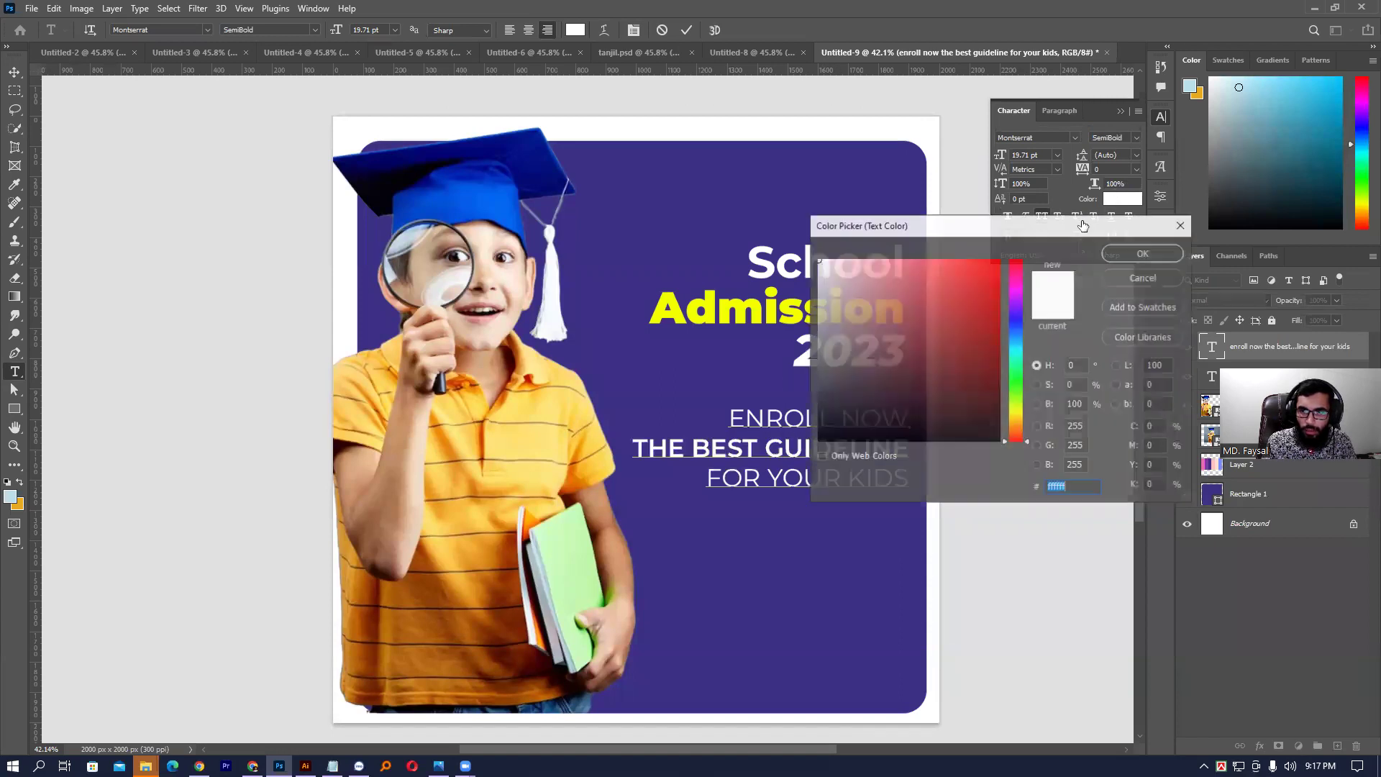
{"action": "left_click", "coordinate": [759, 301]}
{"action": "key", "text": "Return"}
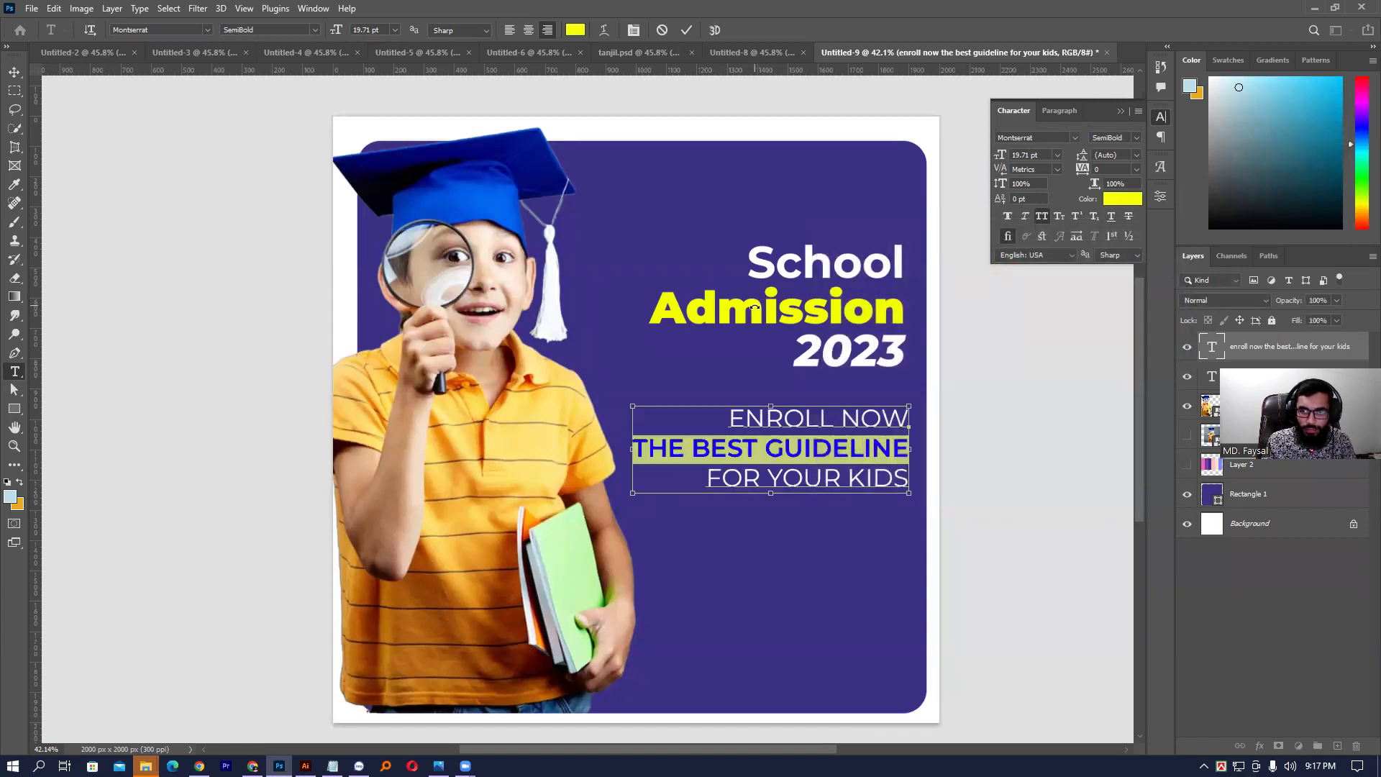
{"action": "key", "text": "ctrl+Return"}
{"action": "left_click", "coordinate": [1027, 480]}
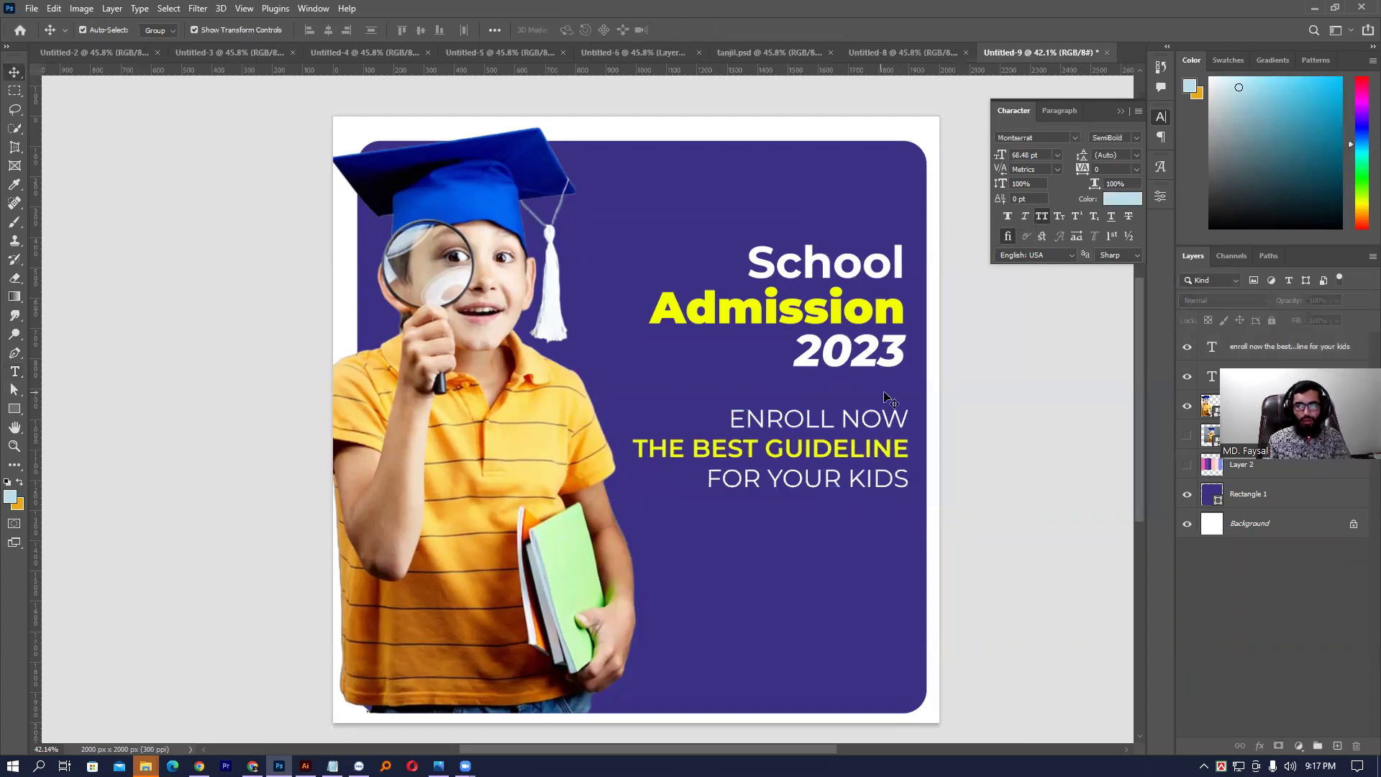
- Make the tagline Bold, with THE BEST GUIDELINE in upright ExtraBold
{"action": "left_click", "coordinate": [787, 431]}
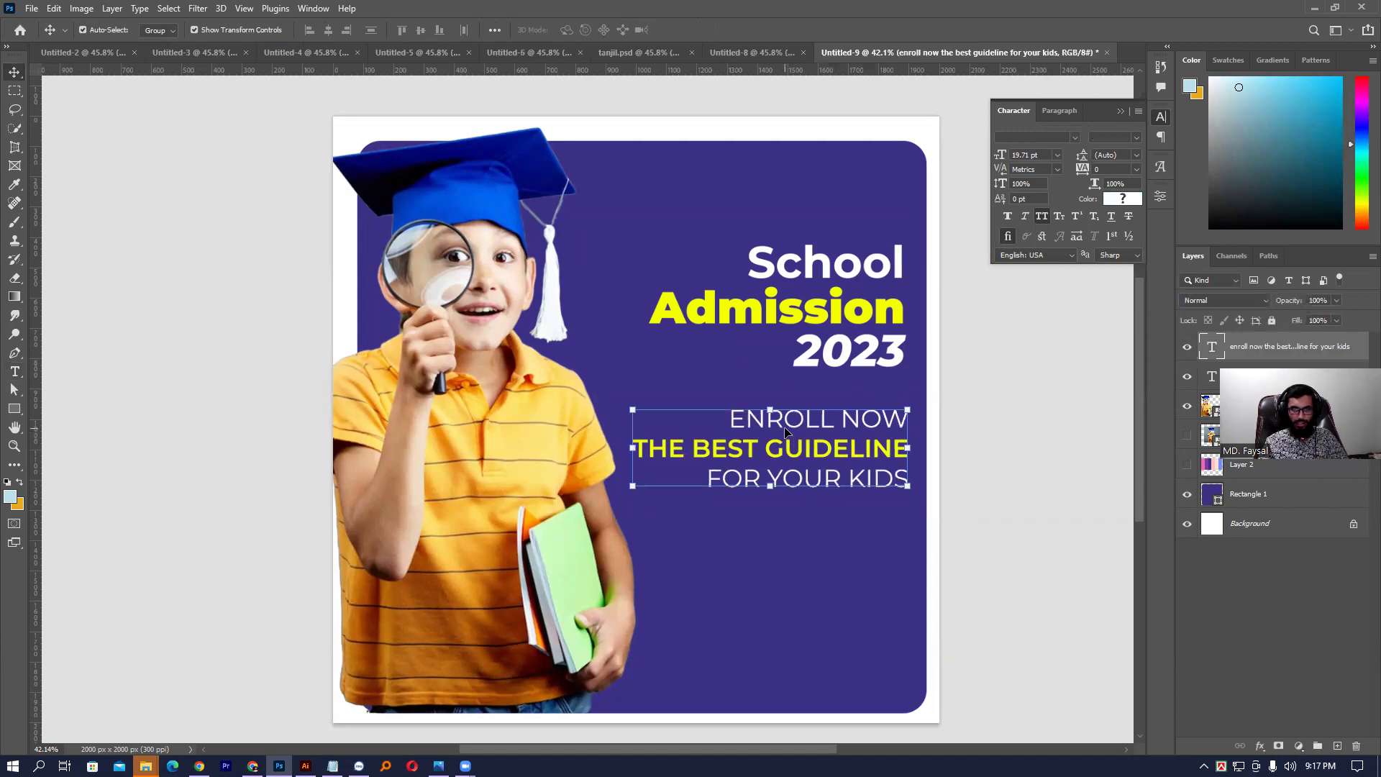
{"action": "left_click", "coordinate": [1134, 137]}
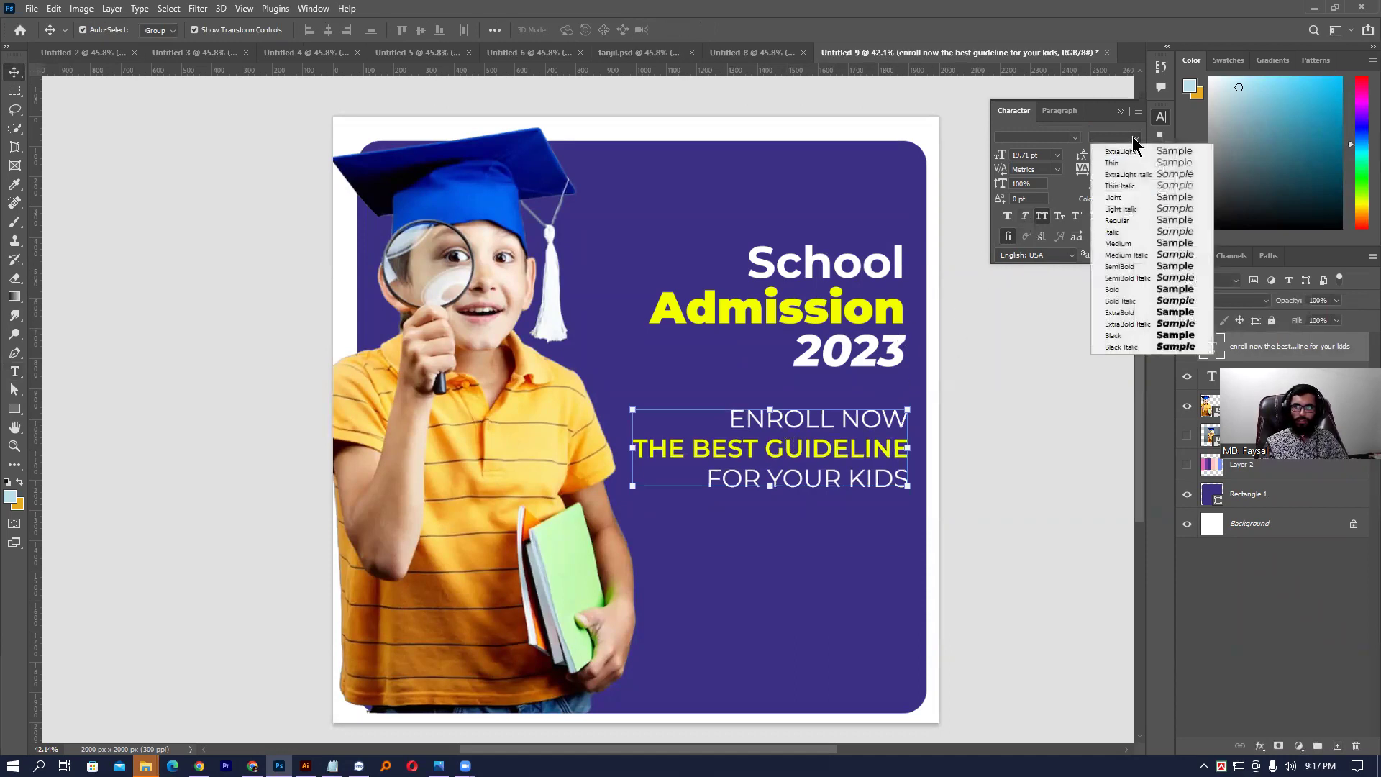
{"action": "left_click", "coordinate": [1128, 289]}
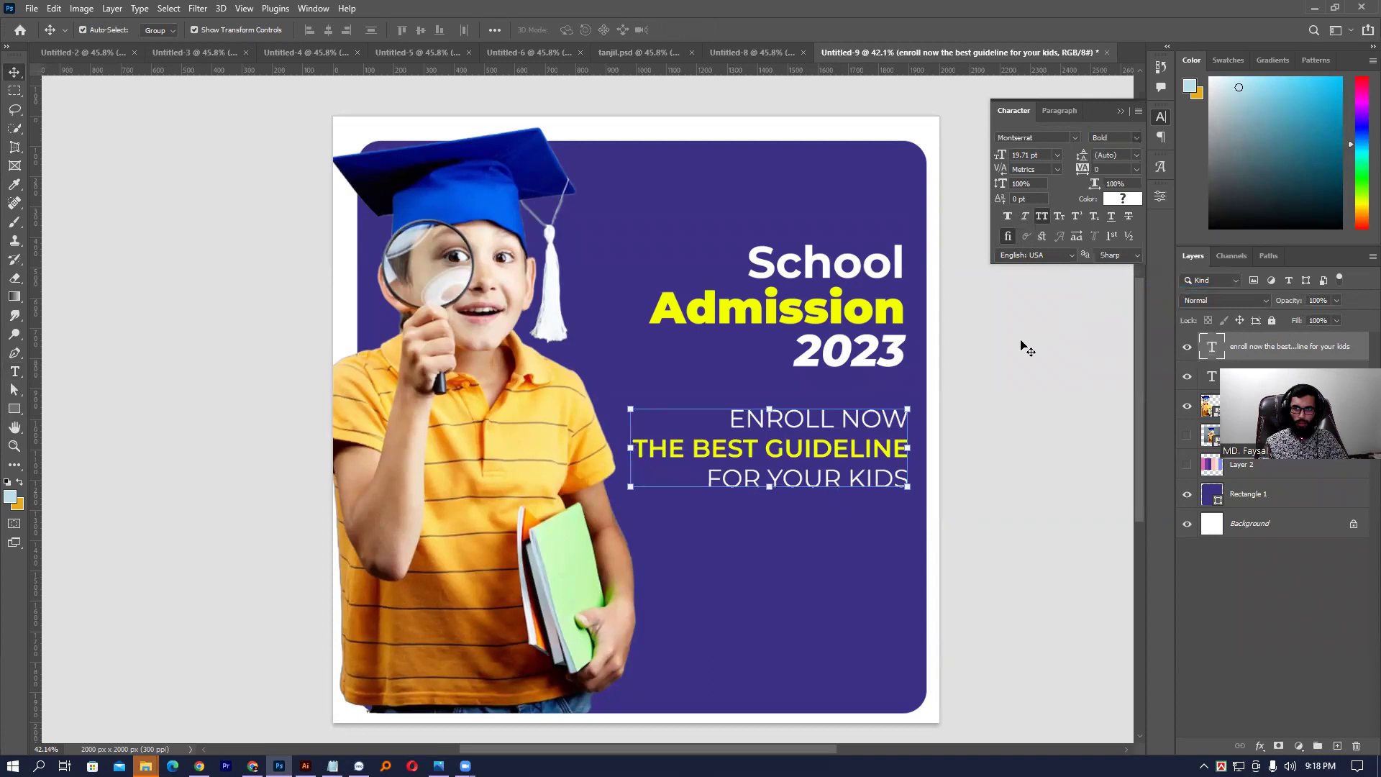
{"action": "double_click", "coordinate": [802, 447]}
{"action": "triple_click", "coordinate": [803, 447]}
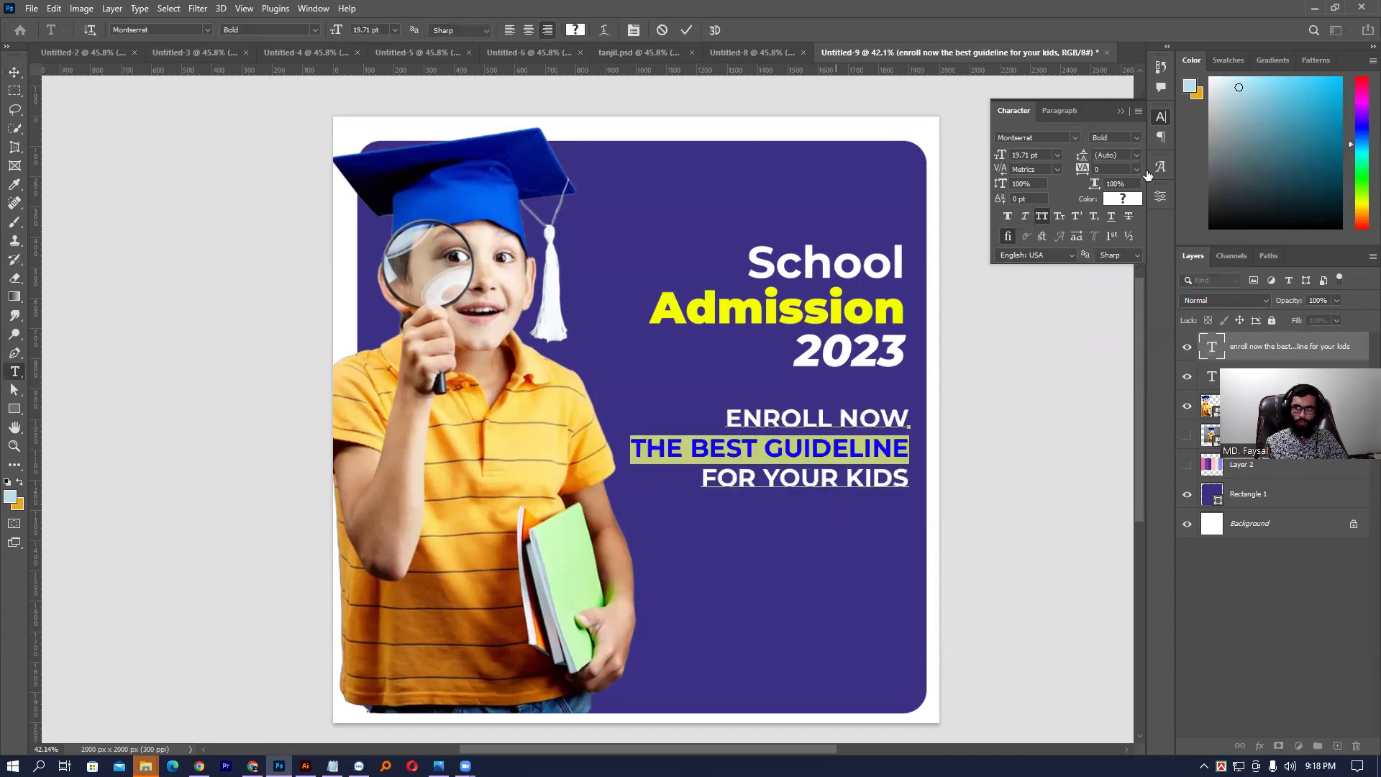
{"action": "left_click", "coordinate": [1138, 138]}
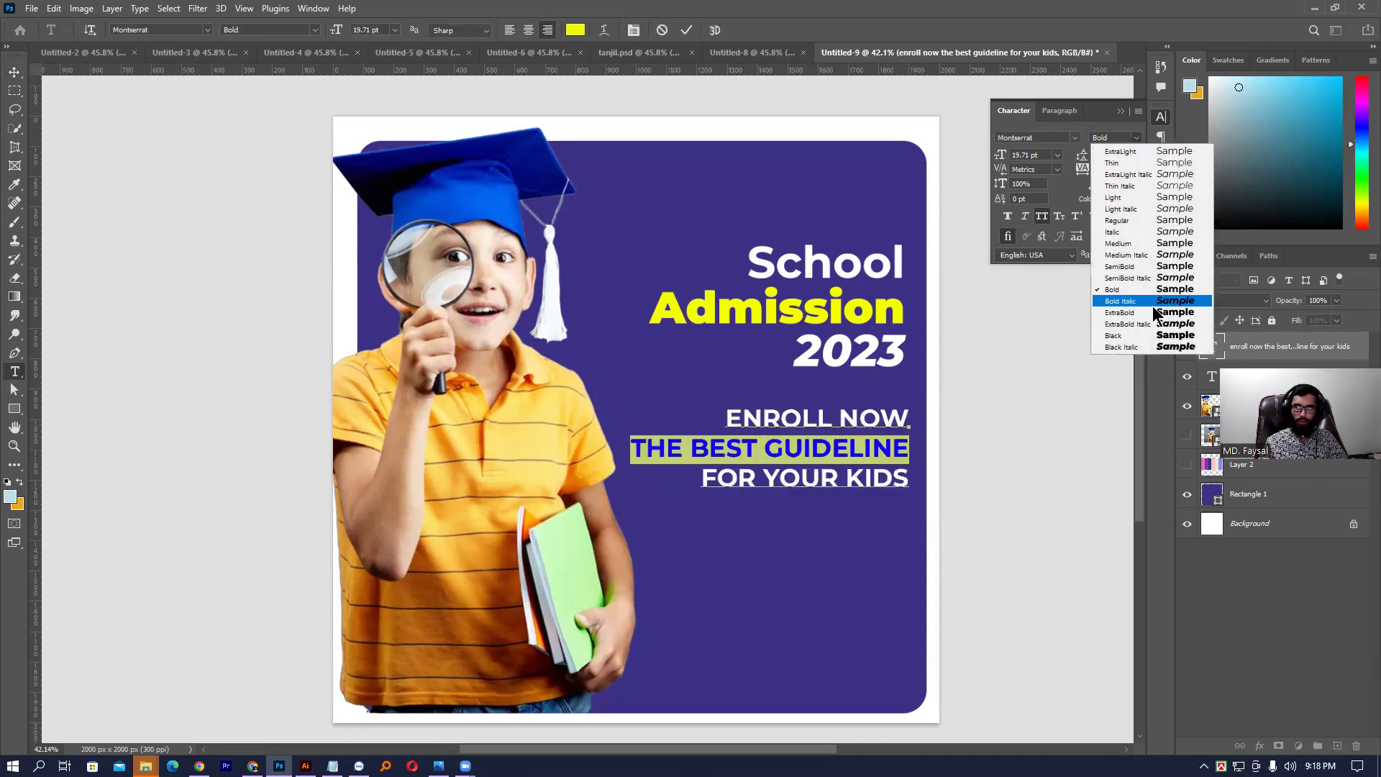
{"action": "left_click", "coordinate": [1148, 324]}
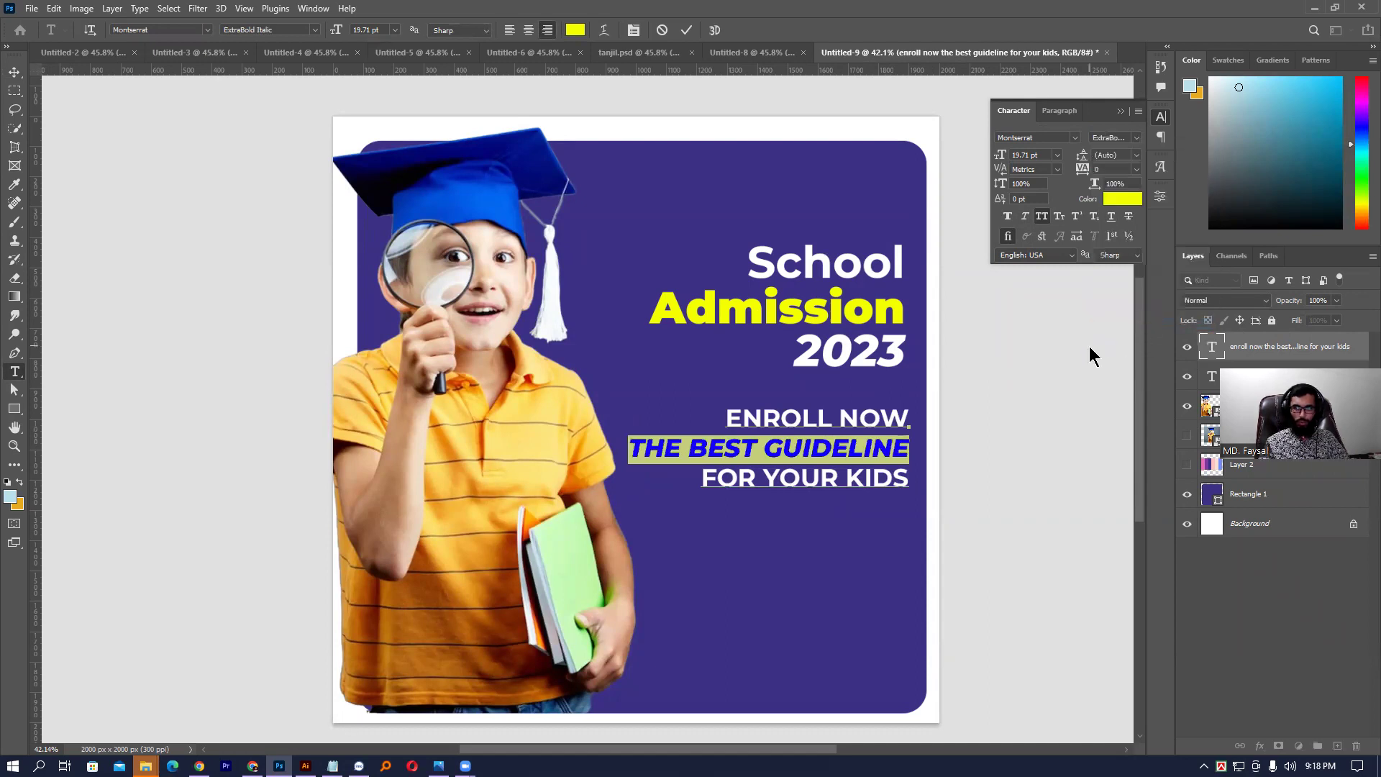
{"action": "left_click", "coordinate": [1138, 138]}
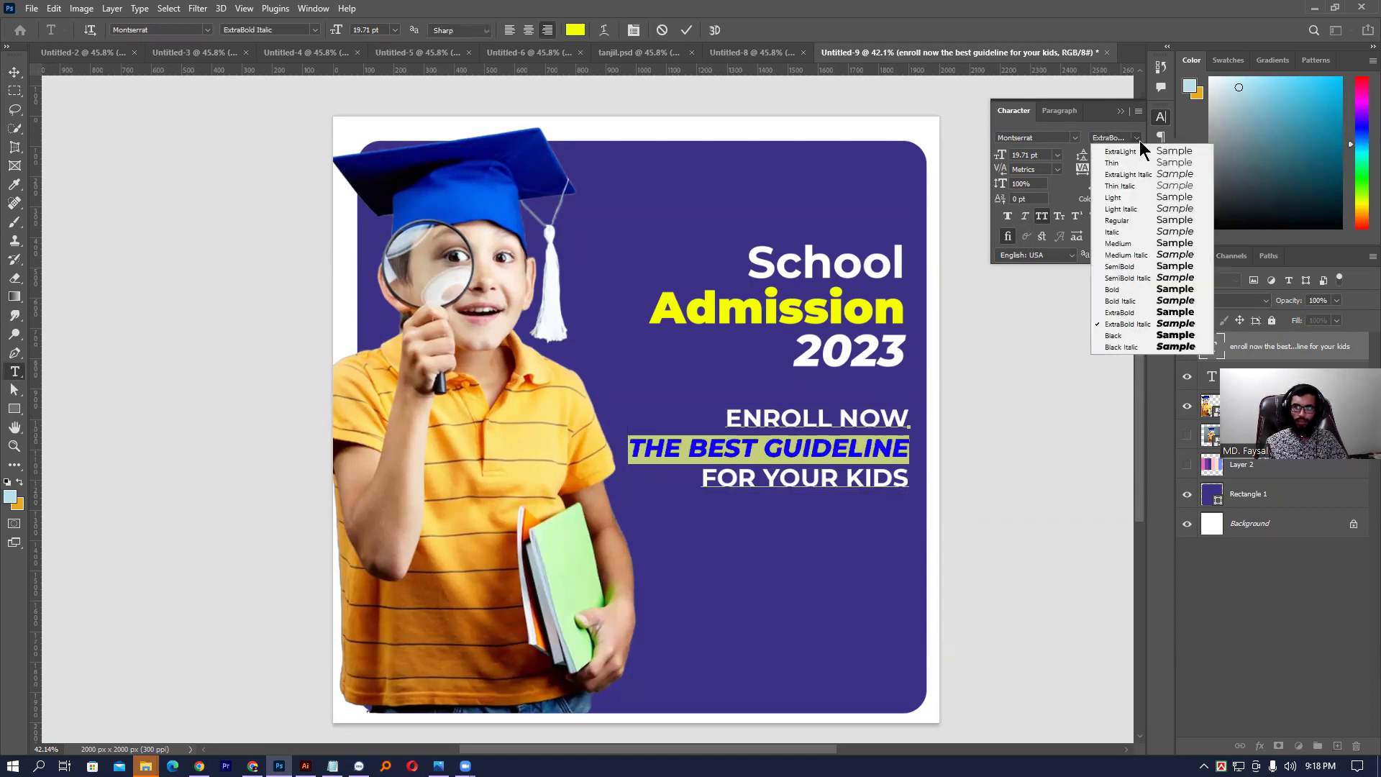
{"action": "left_click", "coordinate": [1125, 309]}
{"action": "key", "text": "ctrl+Return"}
- Move the School Admission 2023 headline and the ENROLL NOW tagline higher on the panel
{"action": "key", "text": "v"}
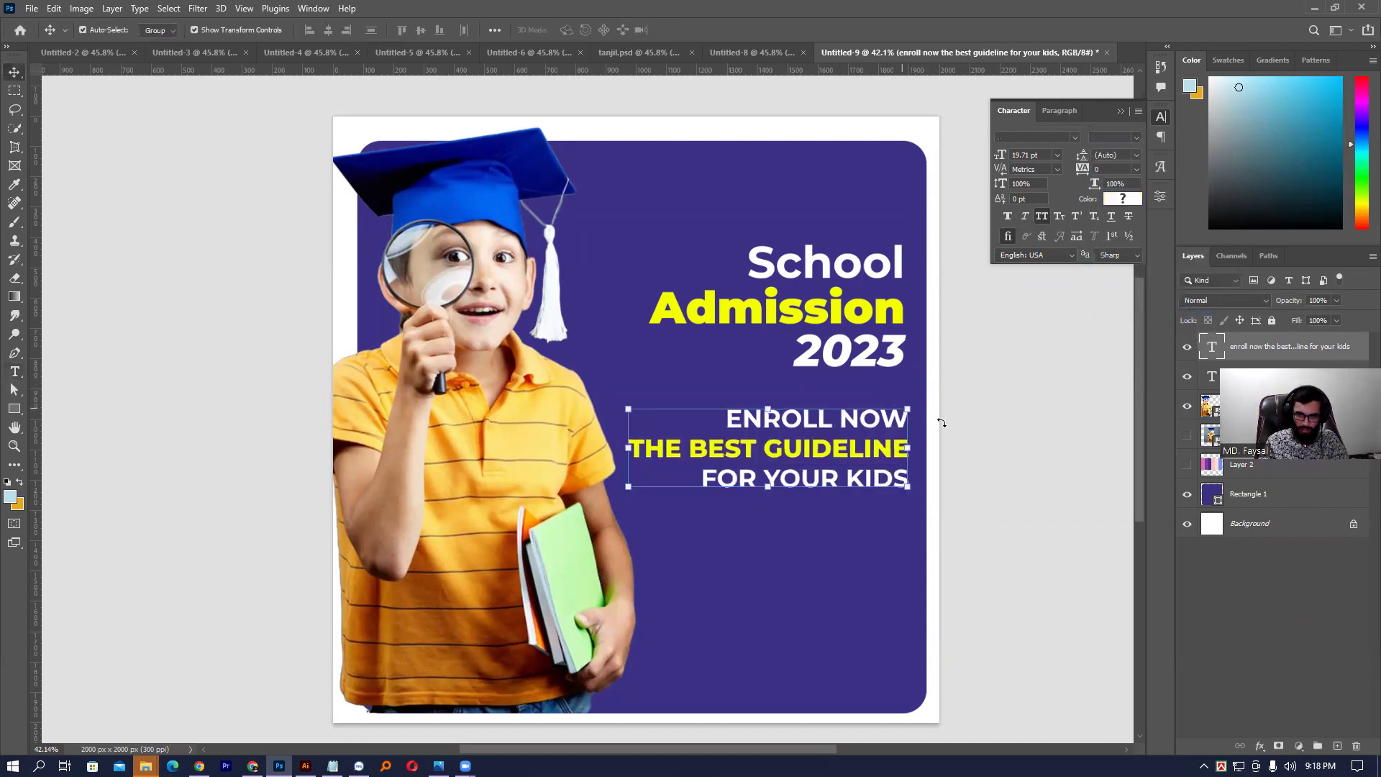
{"action": "left_click", "coordinate": [996, 425]}
{"action": "left_click_drag", "start_coordinate": [828, 335], "coordinate": [851, 272]}
{"action": "left_click_drag", "start_coordinate": [862, 427], "coordinate": [852, 387]}
{"action": "left_click", "coordinate": [964, 402]}
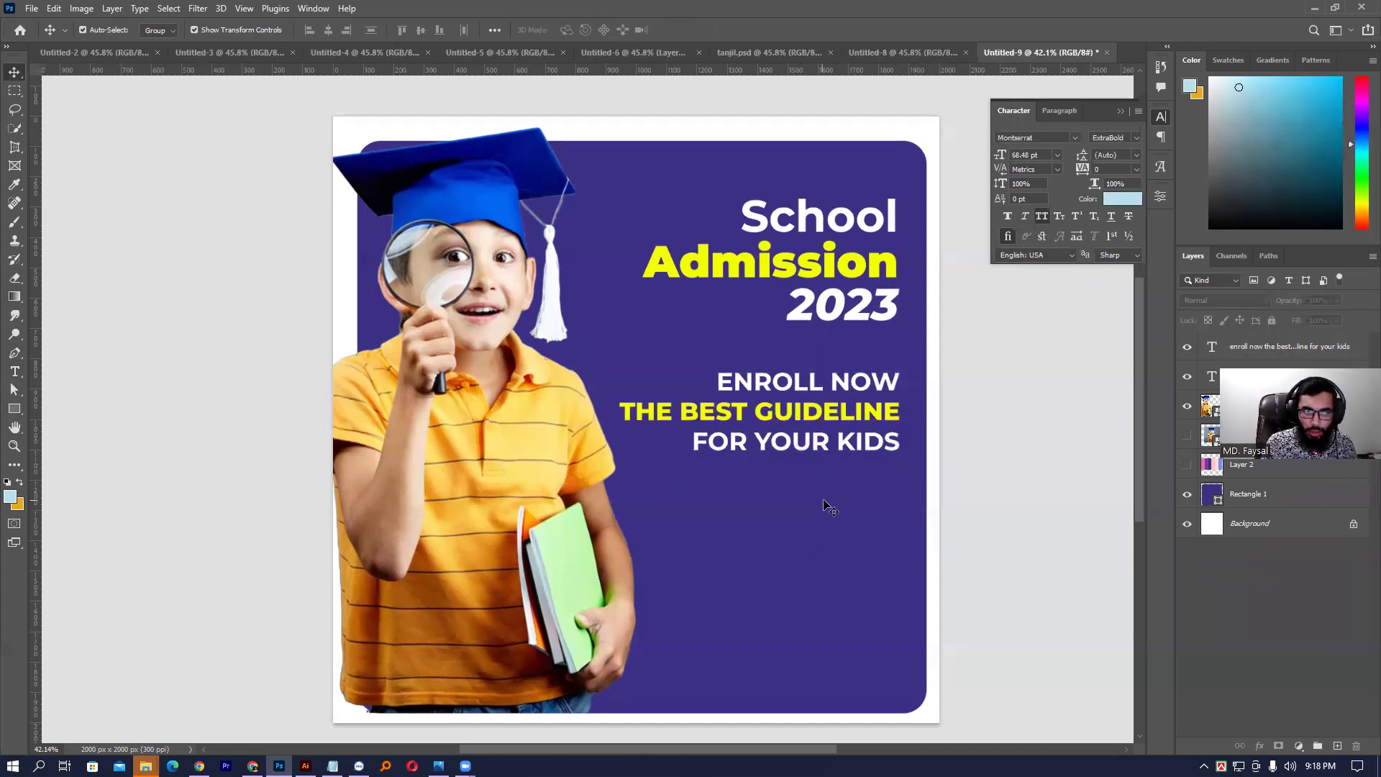
{"action": "left_click", "coordinate": [14, 371]}
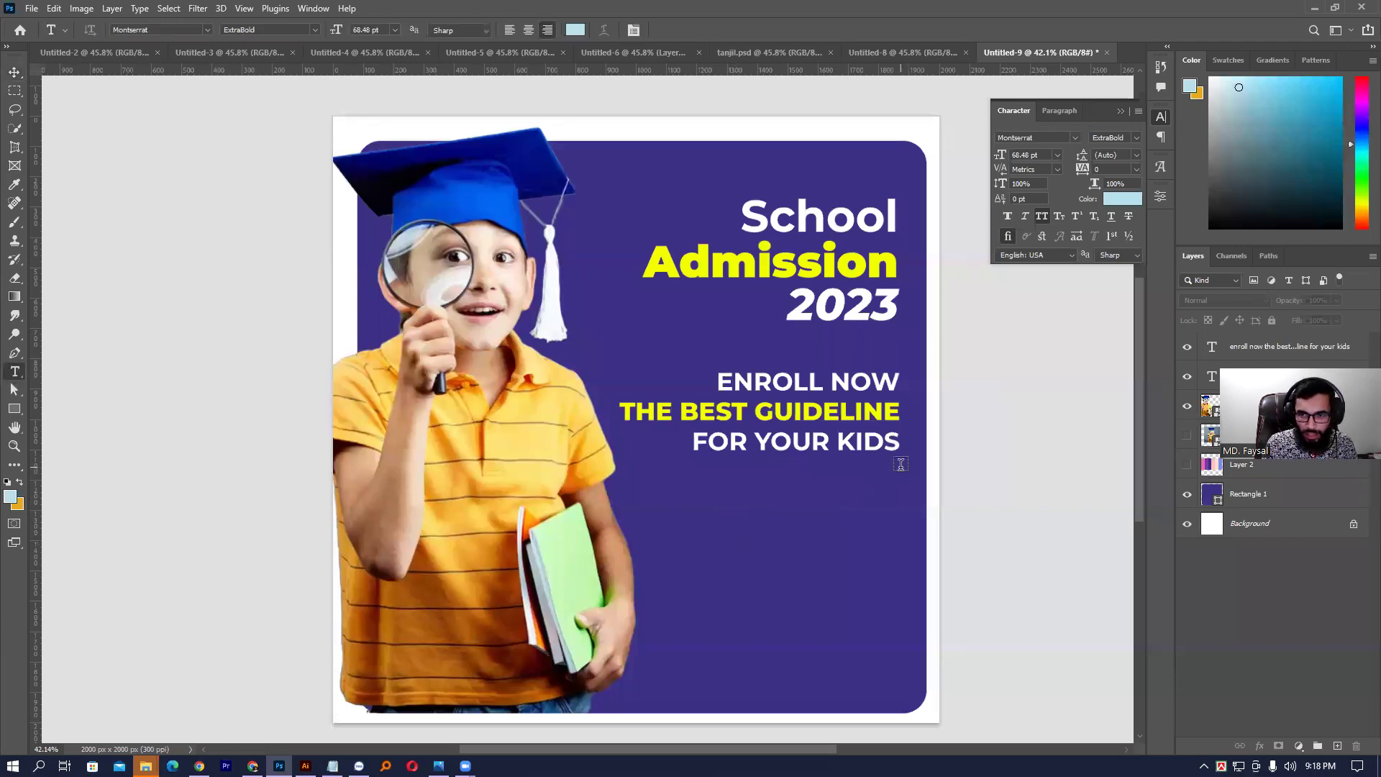
- Add a Lorem ipsum body text box below the tagline in Montserrat Light 11 pt
{"action": "left_click_drag", "start_coordinate": [899, 473], "coordinate": [653, 556]}
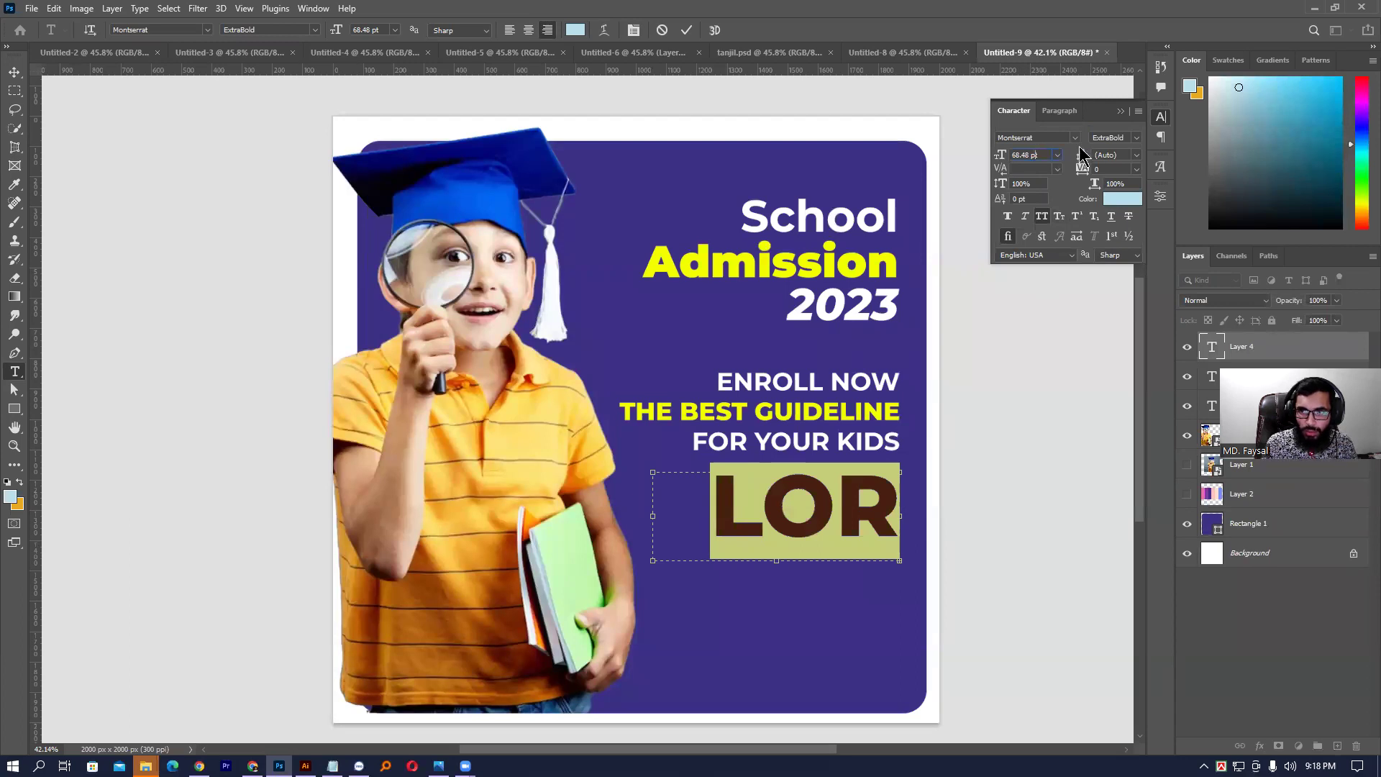
{"action": "left_click", "coordinate": [1130, 138]}
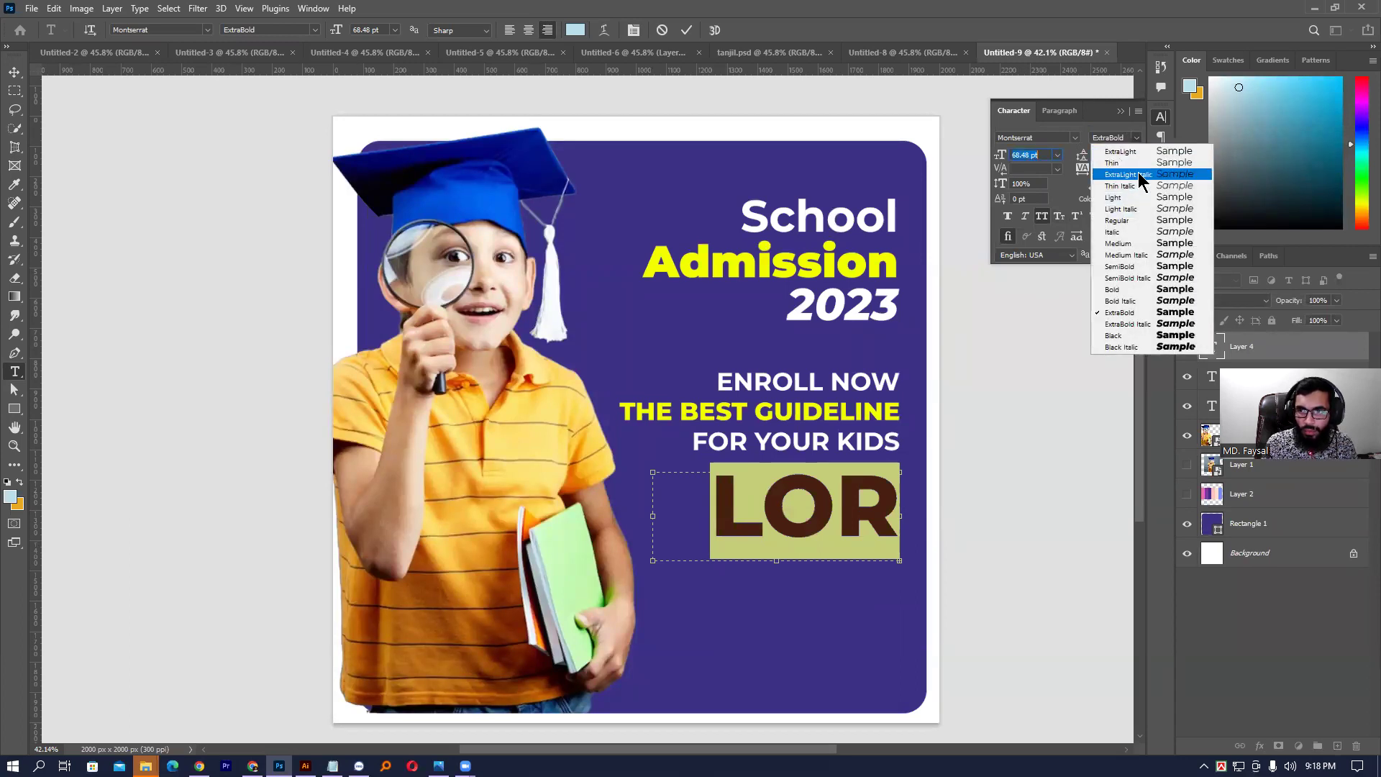
{"action": "left_click", "coordinate": [1128, 195]}
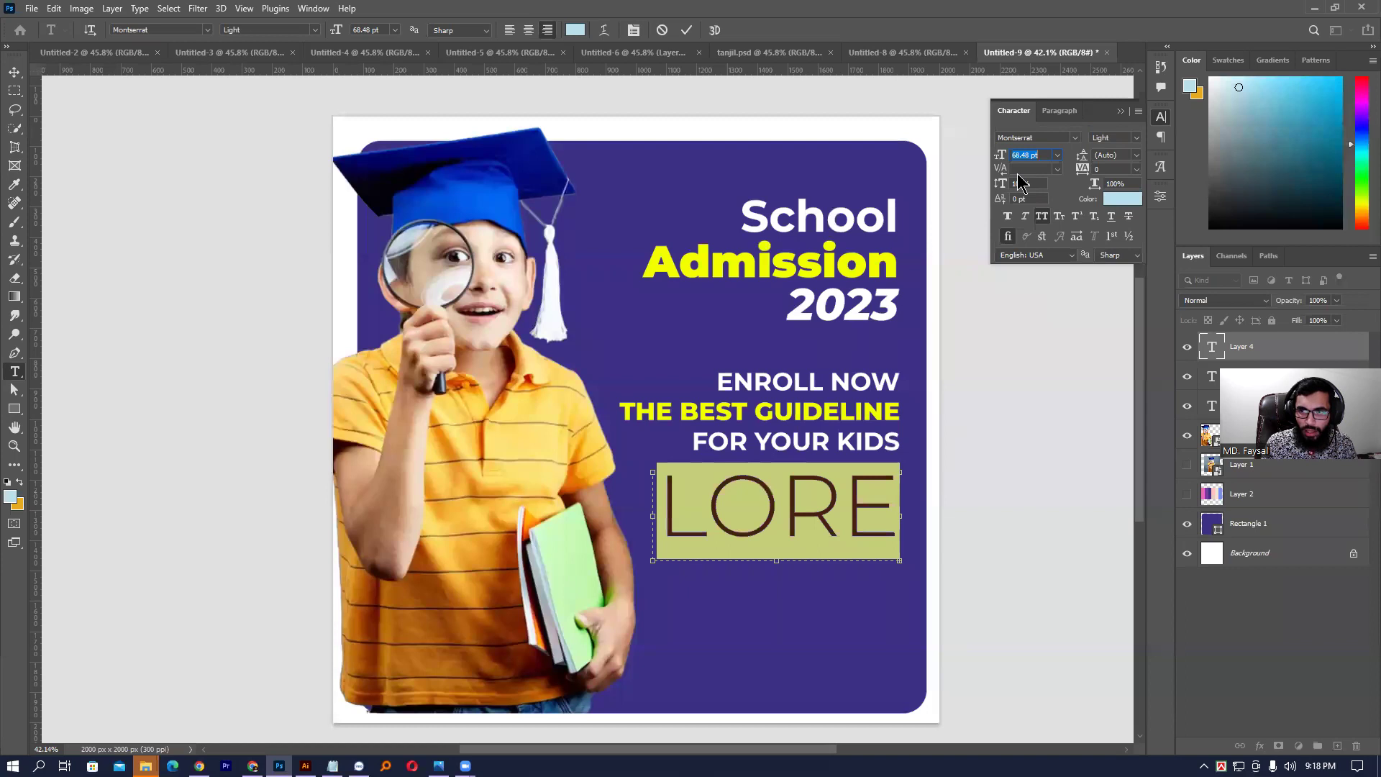
{"action": "type", "text": "46"}
{"action": "key", "text": "Return"}
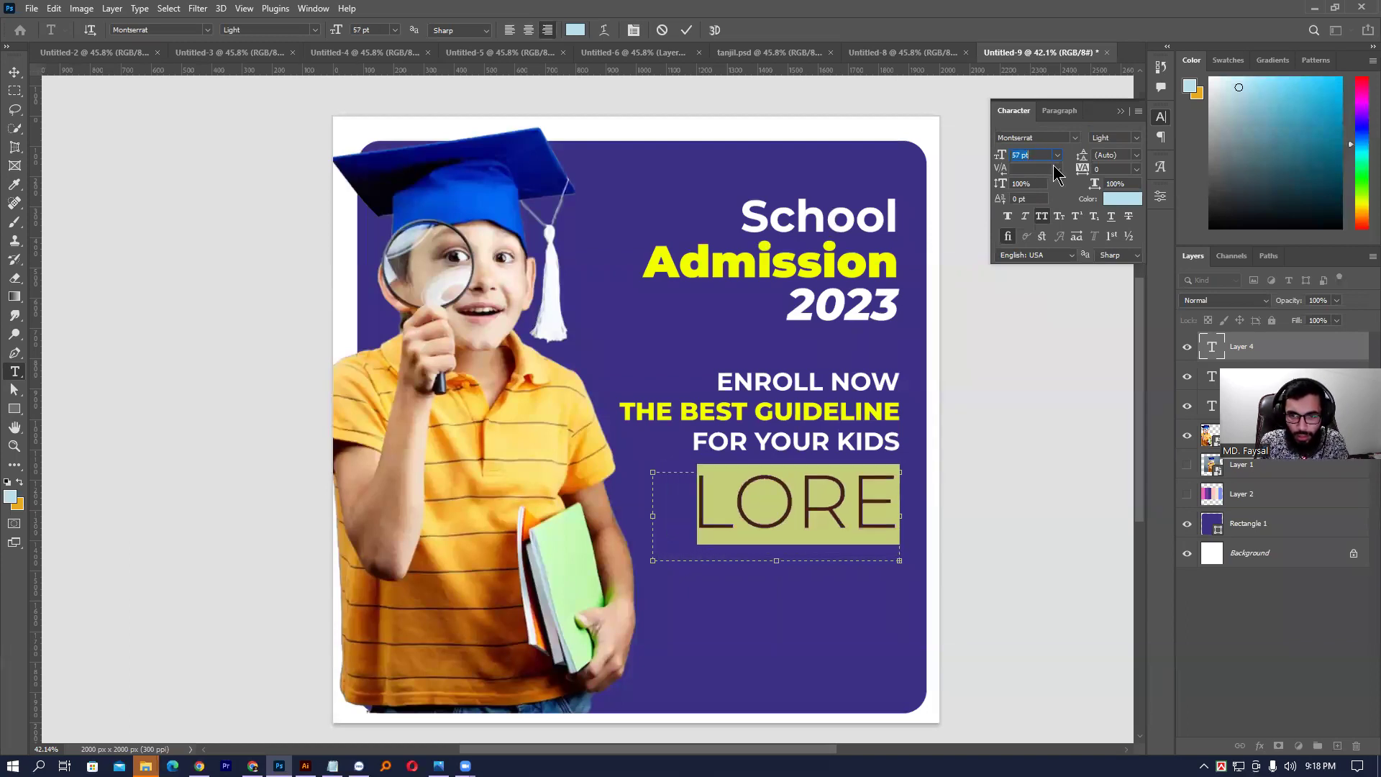
{"action": "key", "text": "Down"}
{"action": "key", "text": "Down"}
{"action": "key", "text": "Down"}
{"action": "key", "text": "Down"}
{"action": "key", "text": "Down"}
{"action": "key", "text": "Down"}
{"action": "key", "text": "Down"}
{"action": "key", "text": "Down"}
{"action": "key", "text": "Down"}
{"action": "key", "text": "Down"}
{"action": "key", "text": "Down"}
{"action": "key", "text": "Down"}
{"action": "key", "text": "Down"}
{"action": "key", "text": "Down"}
{"action": "key", "text": "Down"}
{"action": "key", "text": "Down"}
{"action": "key", "text": "Down"}
{"action": "key", "text": "Down"}
{"action": "key", "text": "Down"}
{"action": "key", "text": "Down"}
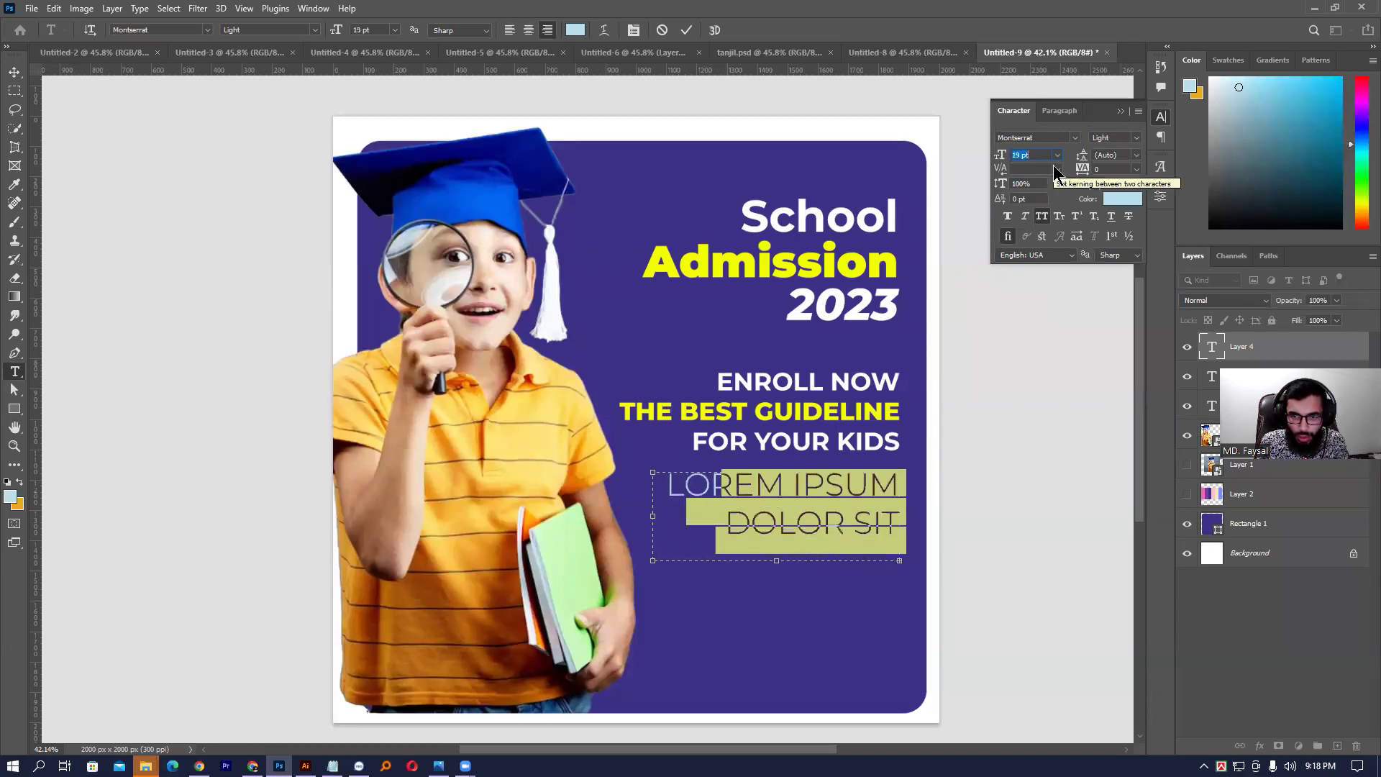
{"action": "key", "text": "Down"}
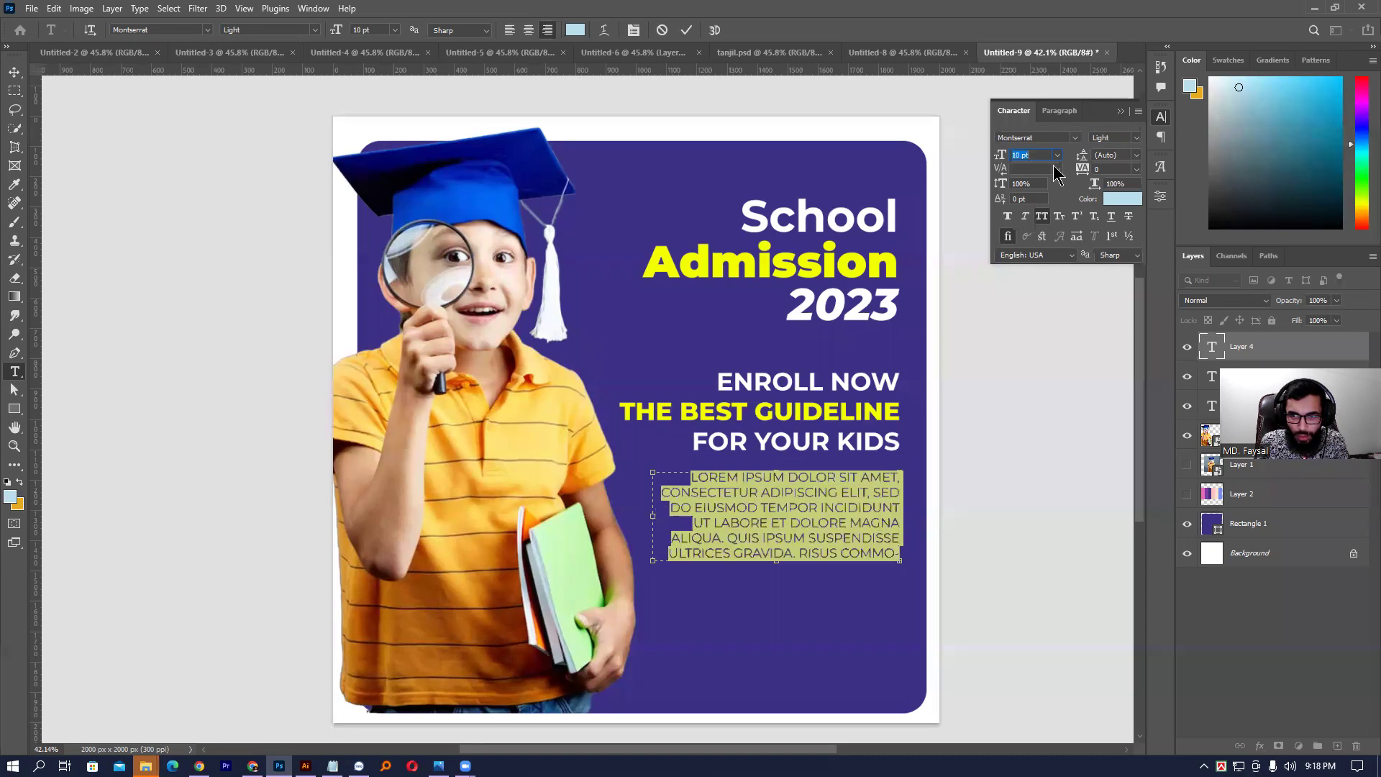
{"action": "key", "text": "Up"}
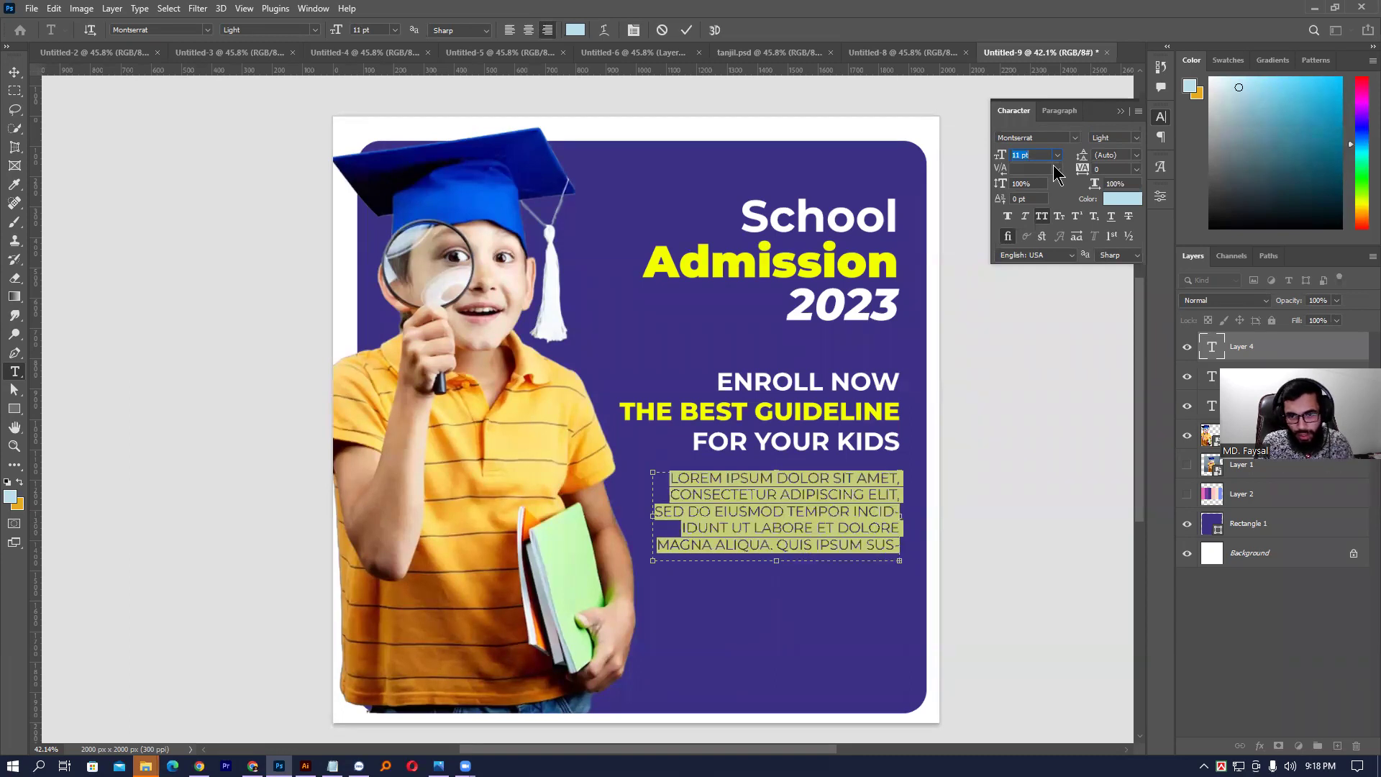
{"action": "left_click", "coordinate": [794, 496]}
{"action": "key", "text": "ctrl+Return"}
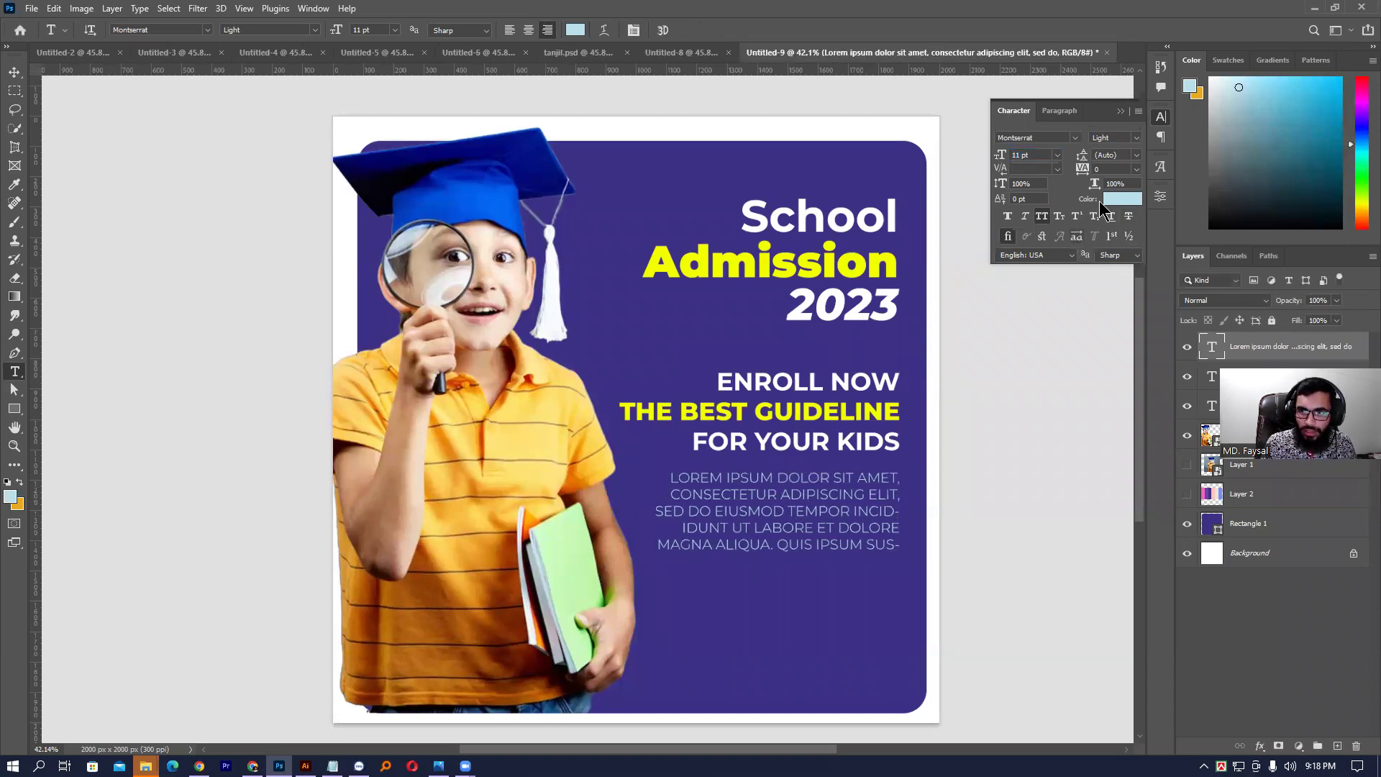
- Color the body paragraph white (ffffff) and select the ENROLL NOW and headline layers
{"action": "left_click", "coordinate": [1119, 199]}
{"action": "type", "text": "ffffff"}
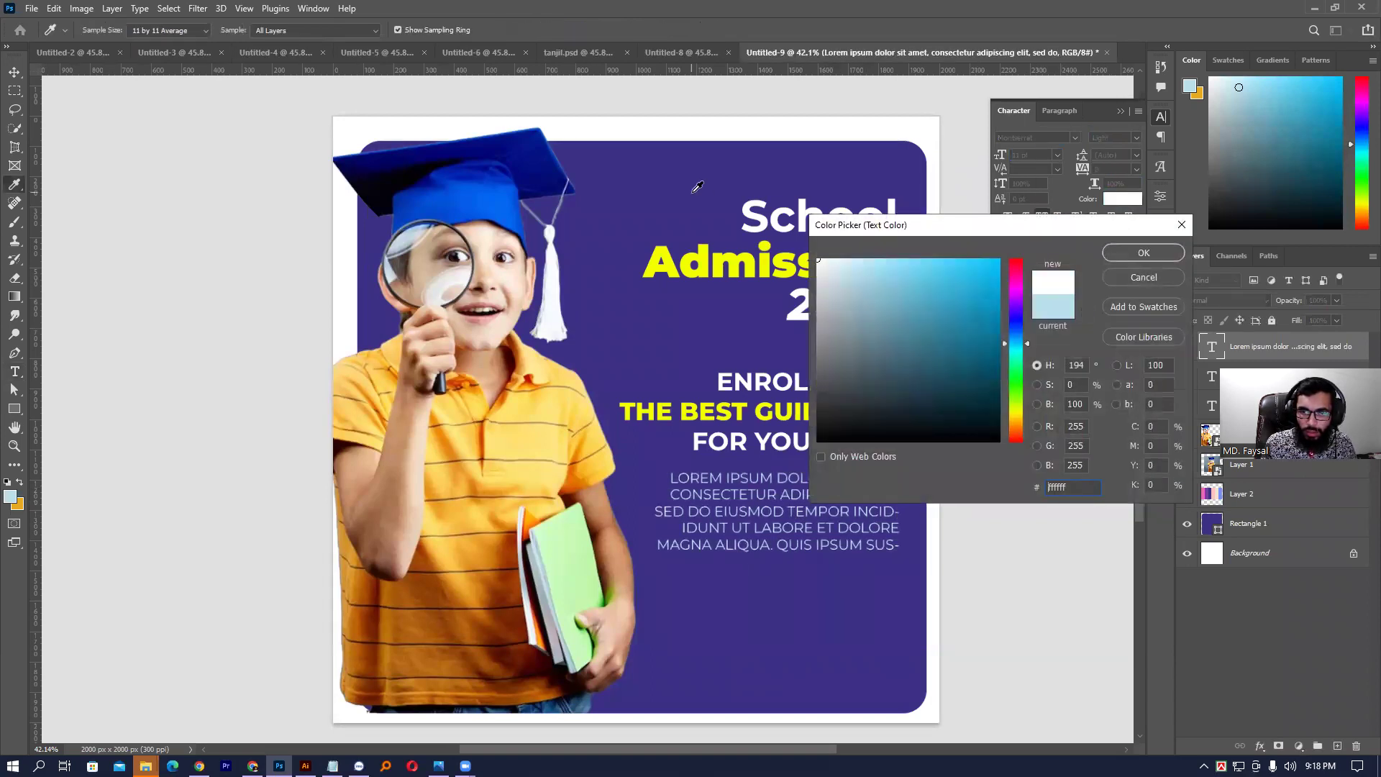
{"action": "key", "text": "Return"}
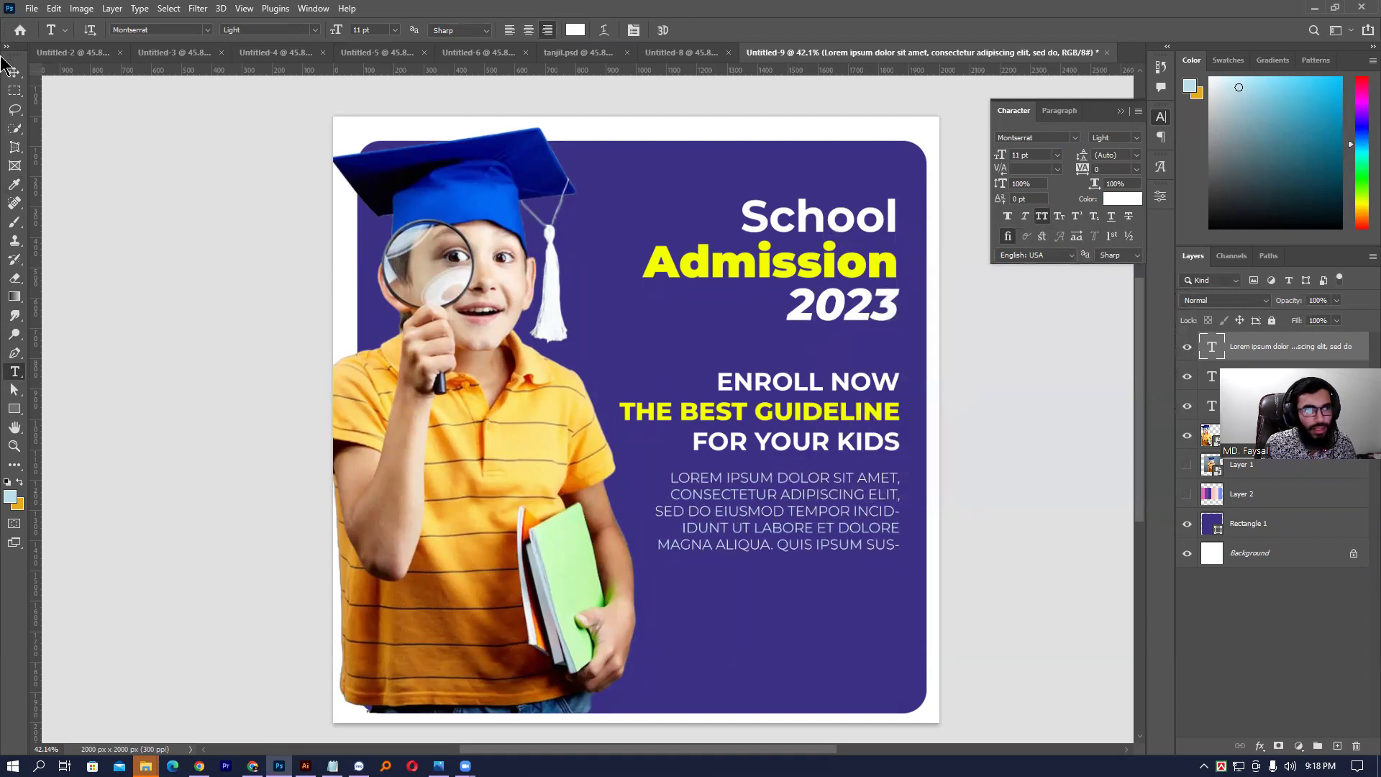
{"action": "left_click", "coordinate": [14, 72]}
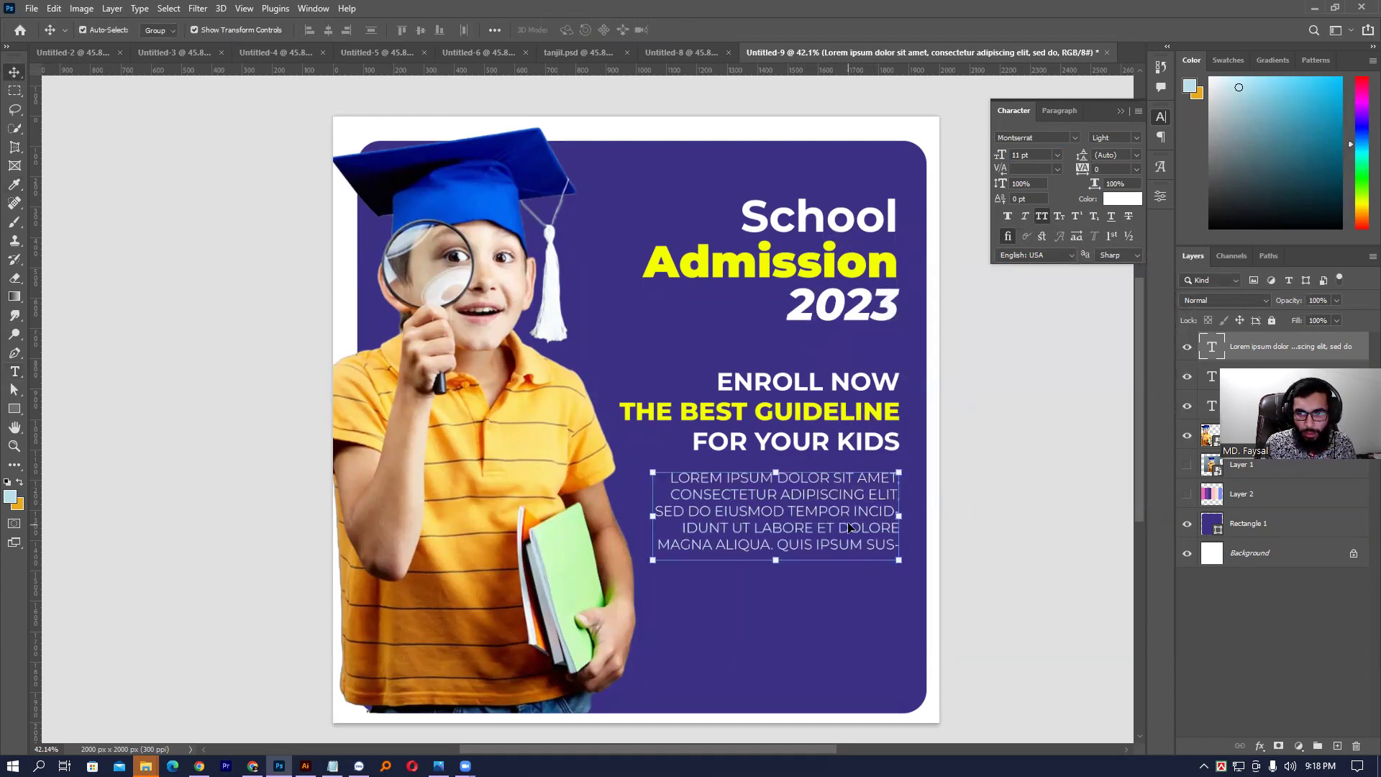
{"action": "left_click", "coordinate": [892, 451]}
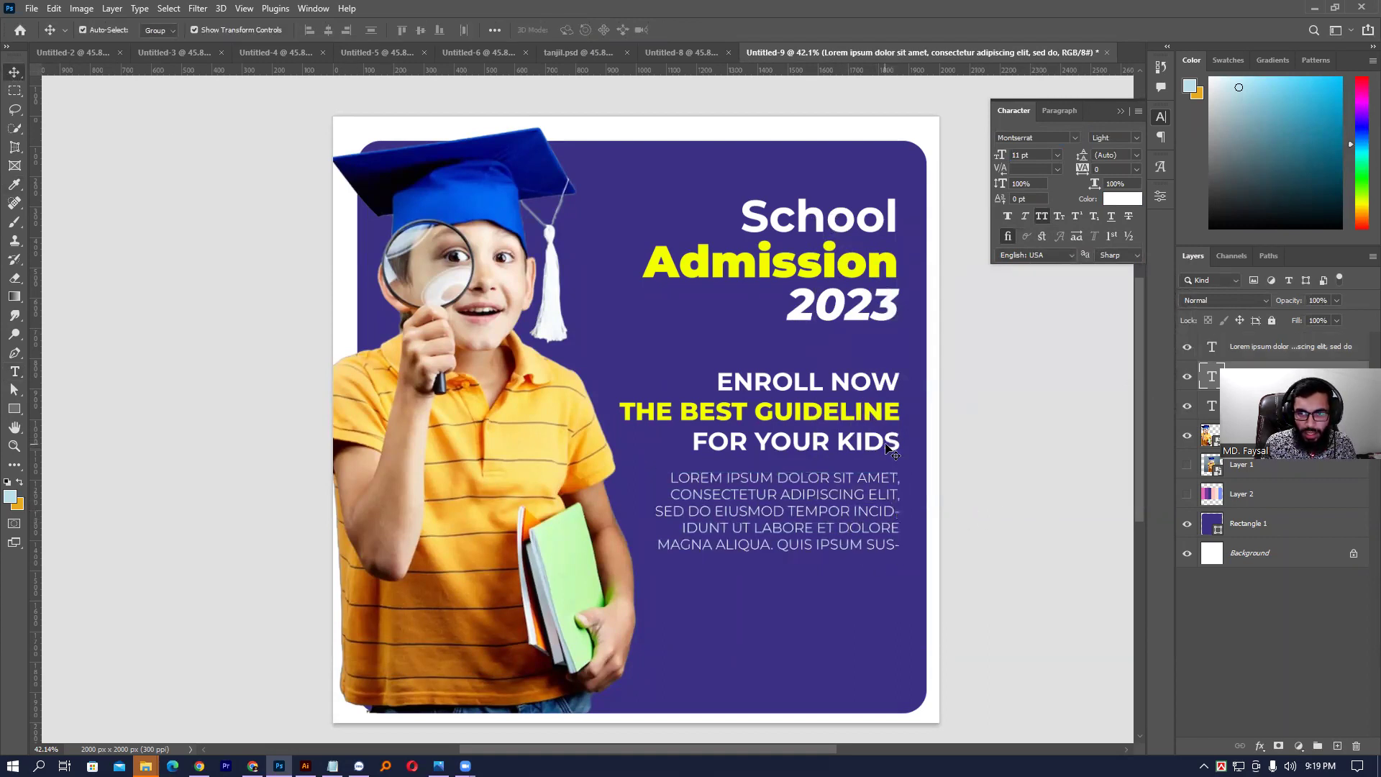
{"action": "left_click", "coordinate": [884, 297]}
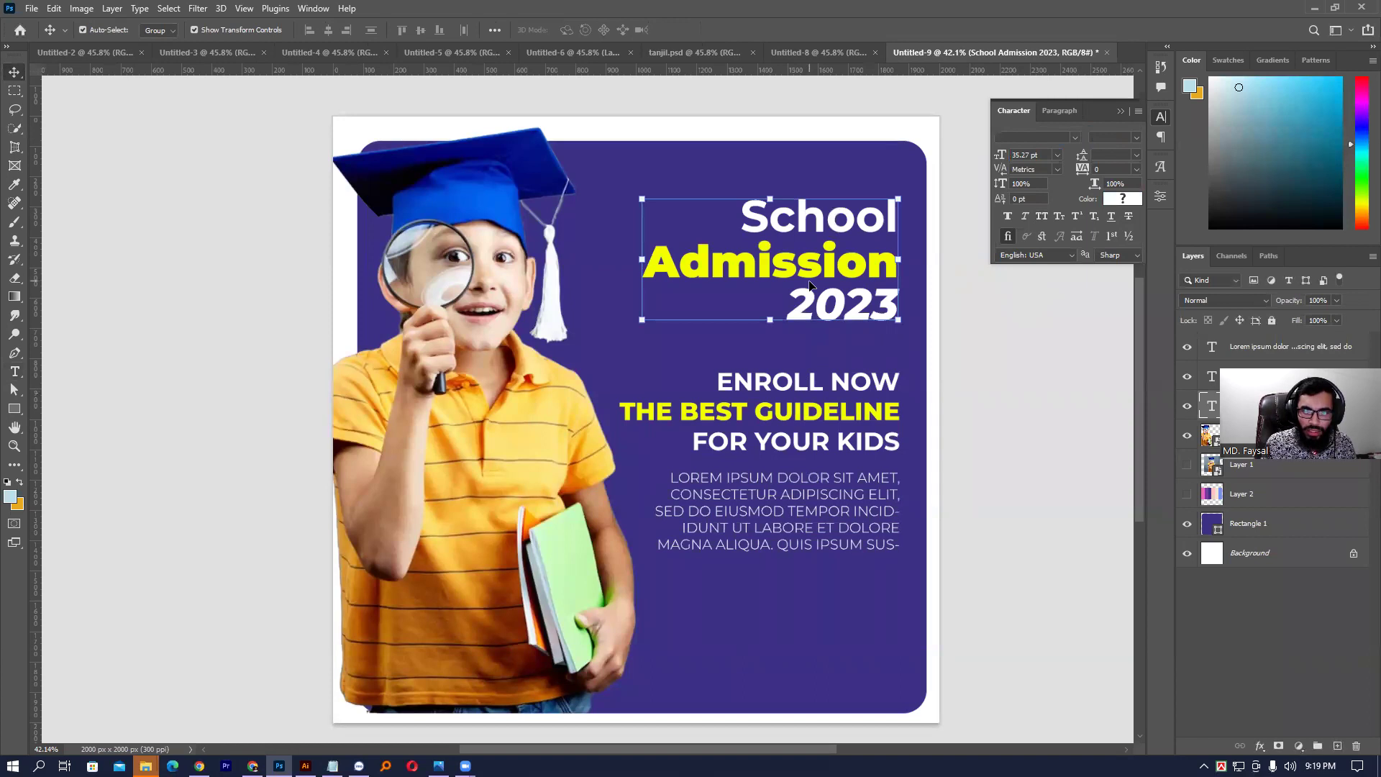
- Align the body paragraph, ENROLL NOW block and headline on their right edges
{"action": "left_click", "coordinate": [816, 480]}
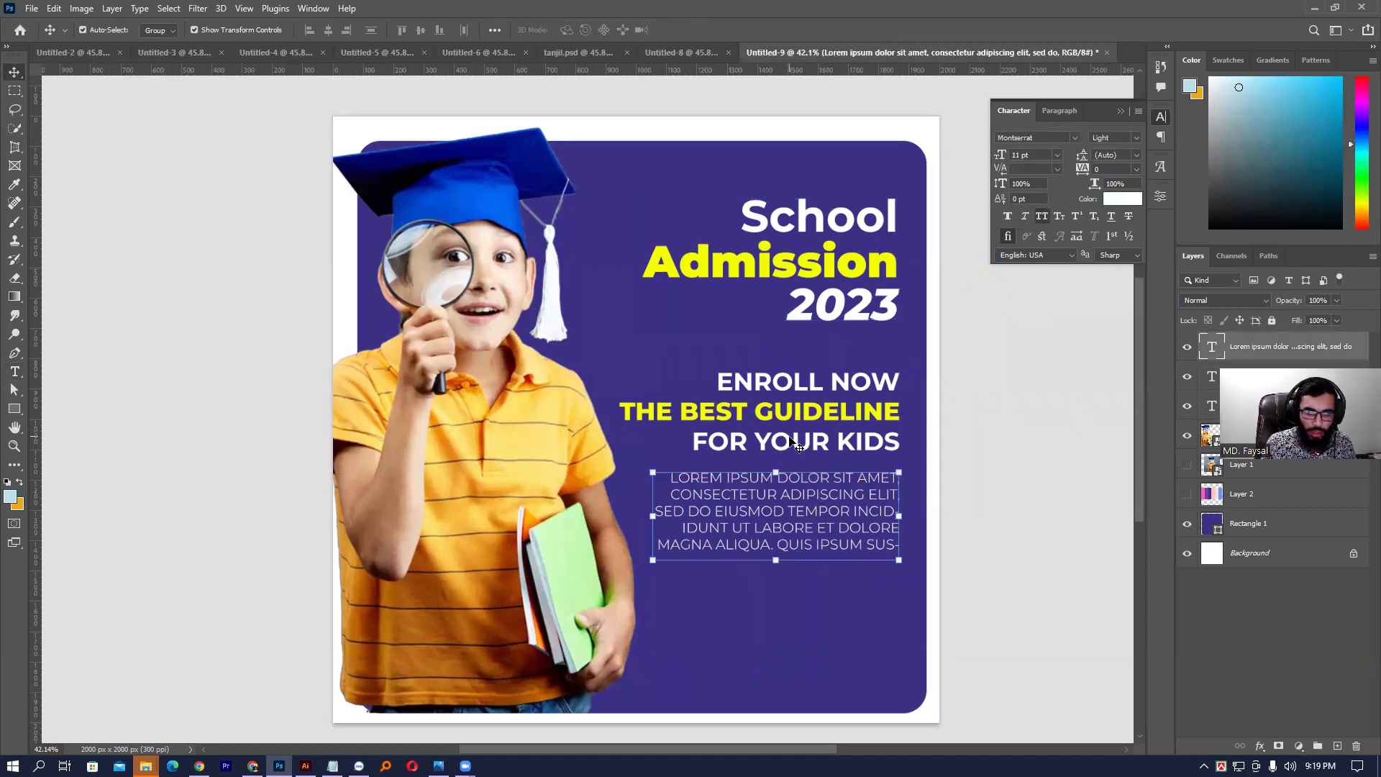
{"action": "left_click", "coordinate": [790, 412], "text": "shift"}
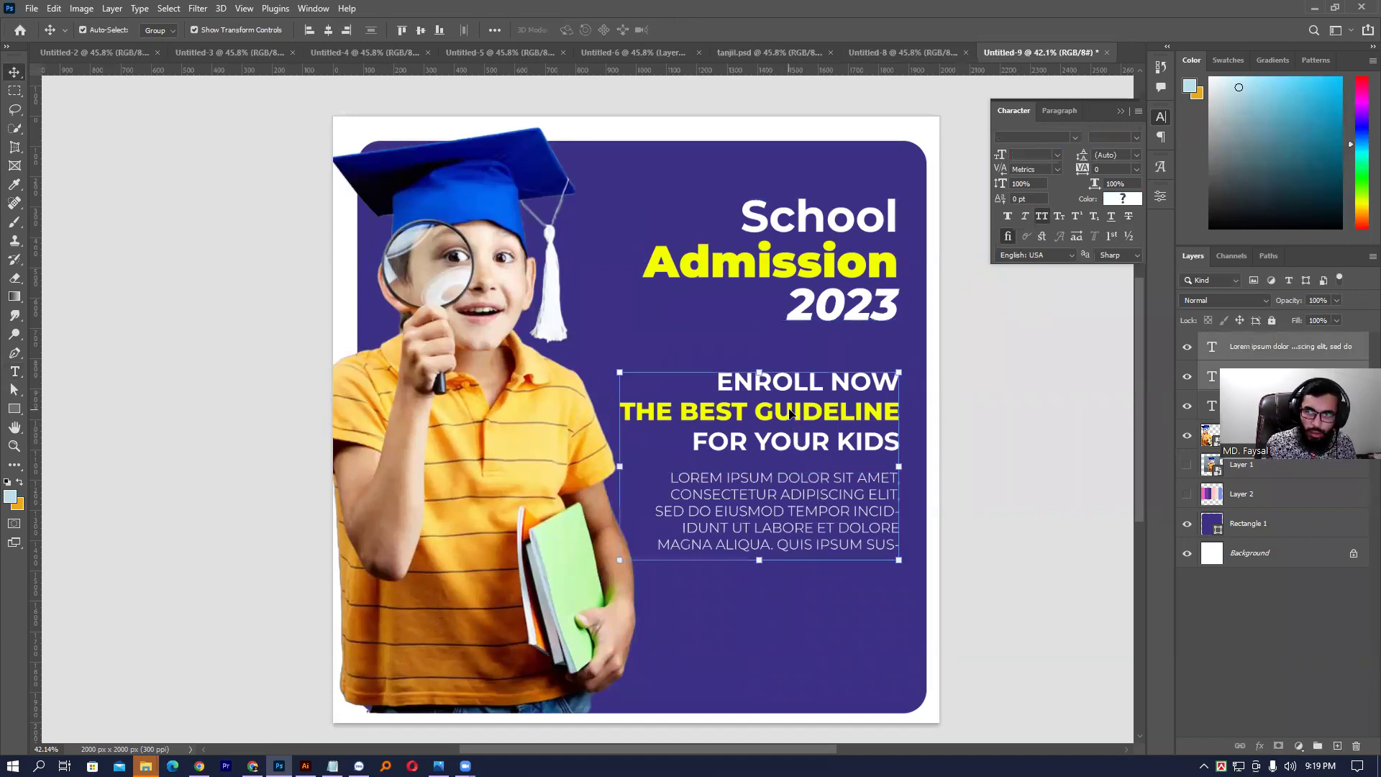
{"action": "left_click", "coordinate": [841, 270], "text": "shift"}
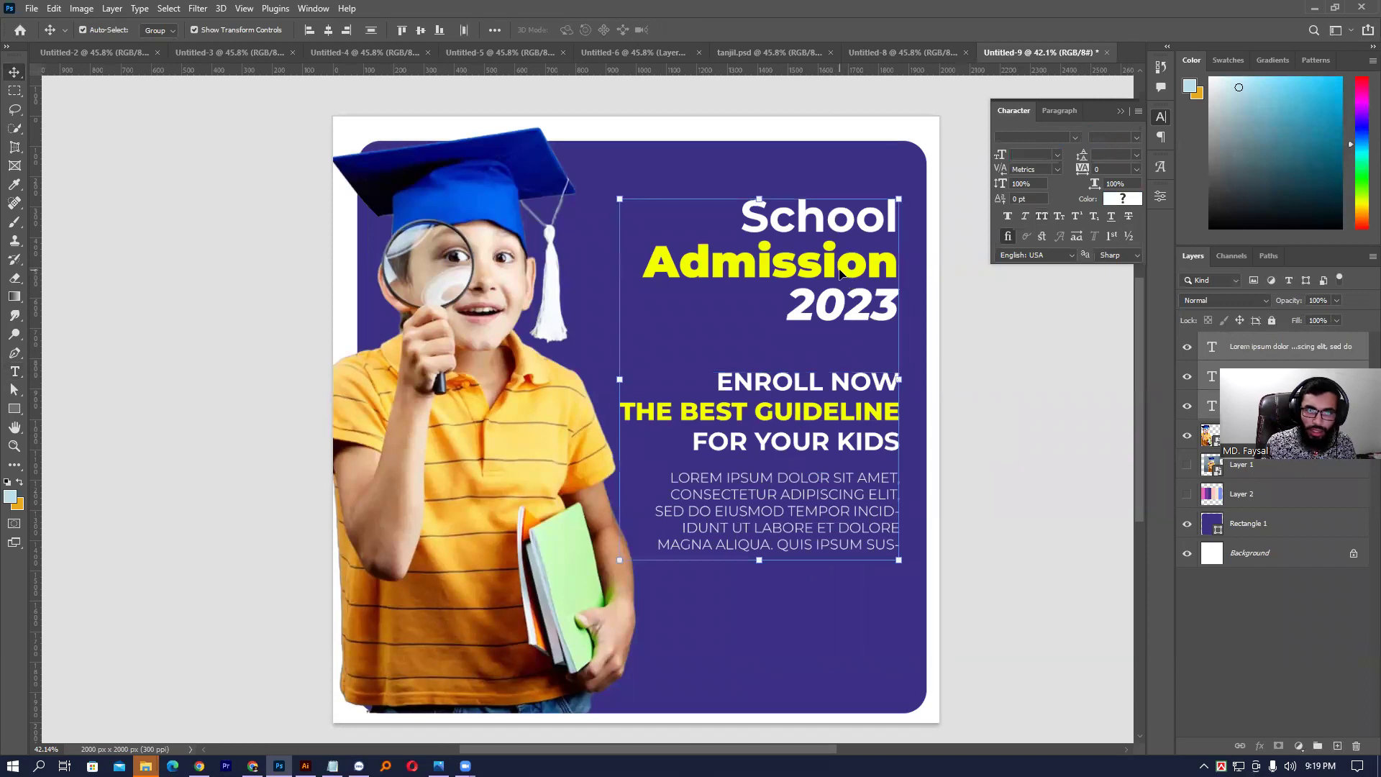
{"action": "left_click", "coordinate": [347, 30]}
{"action": "left_click", "coordinate": [1036, 471]}
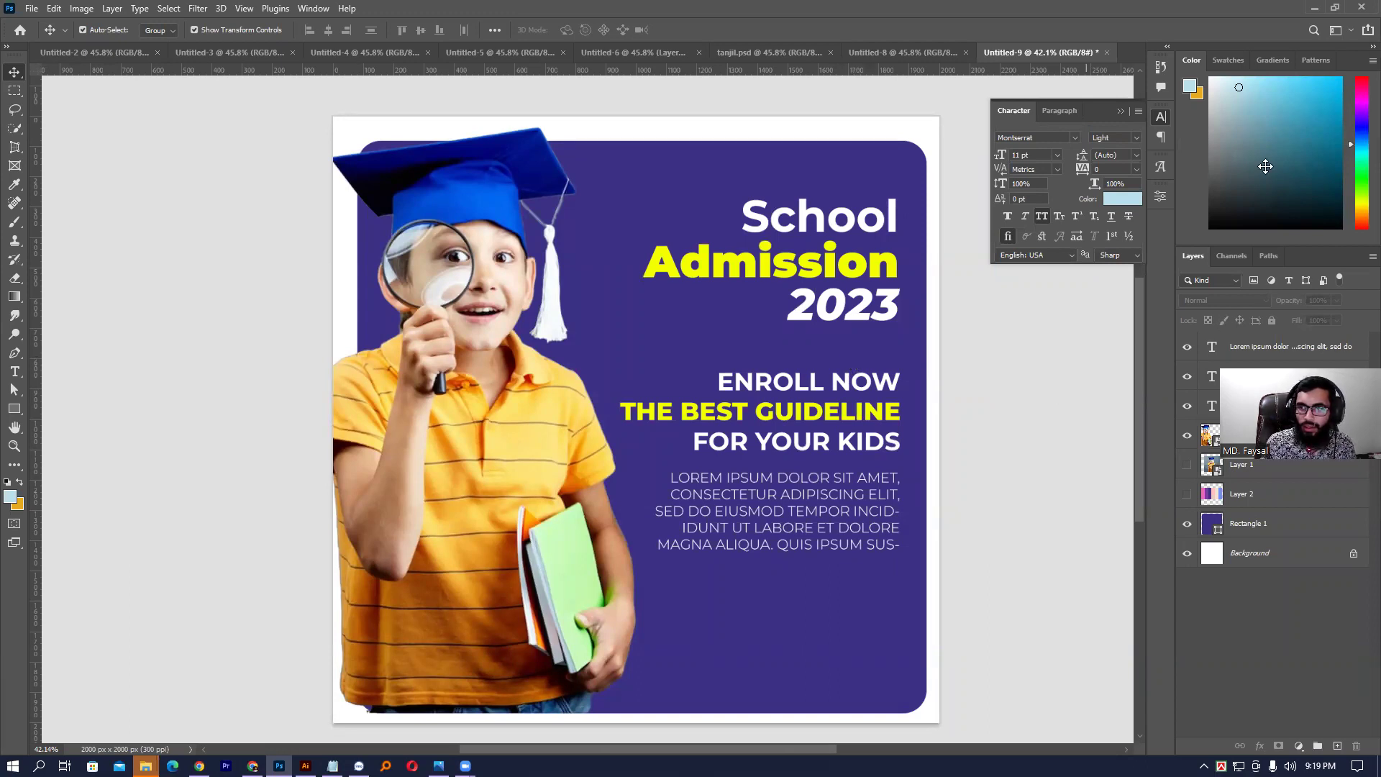
- Distribute vertical spacing evenly between the three text layers
{"action": "left_click", "coordinate": [835, 441]}
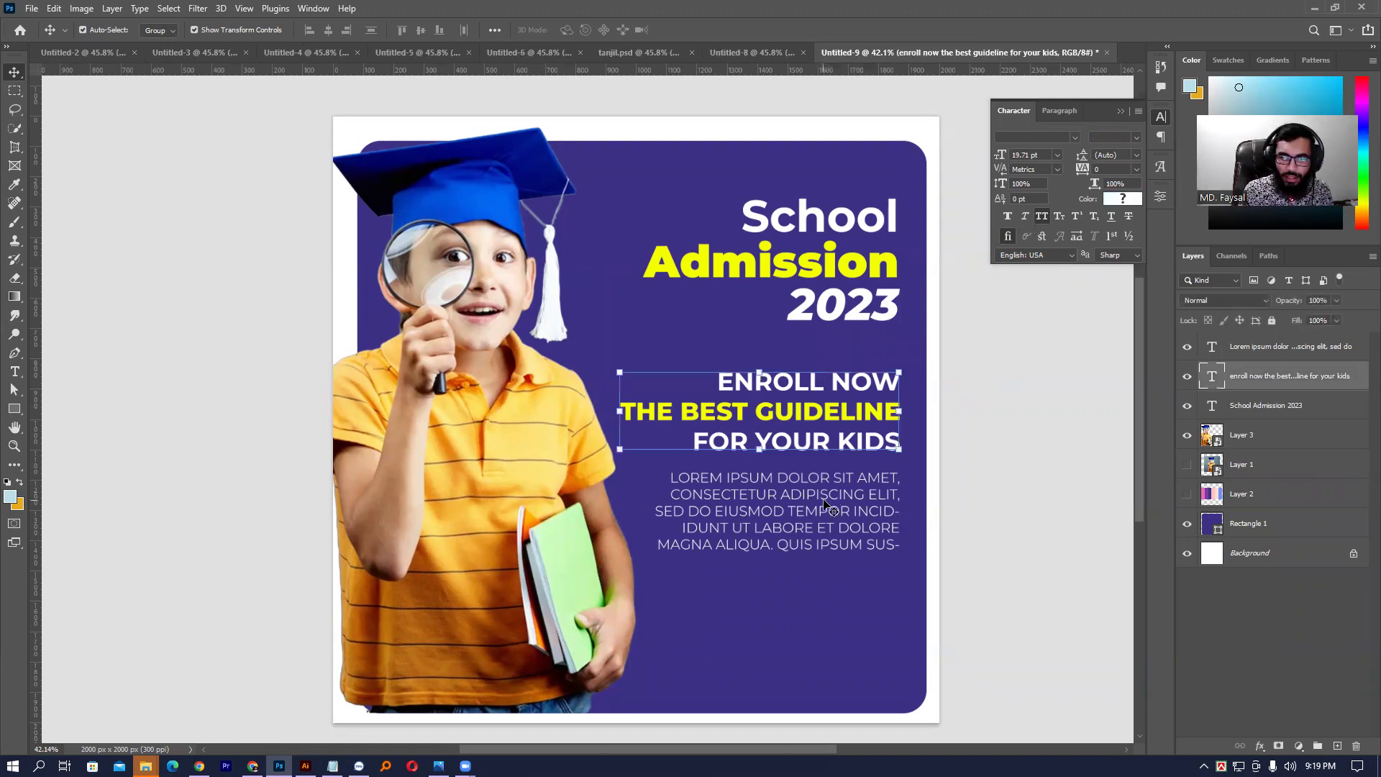
{"action": "left_click", "coordinate": [826, 503]}
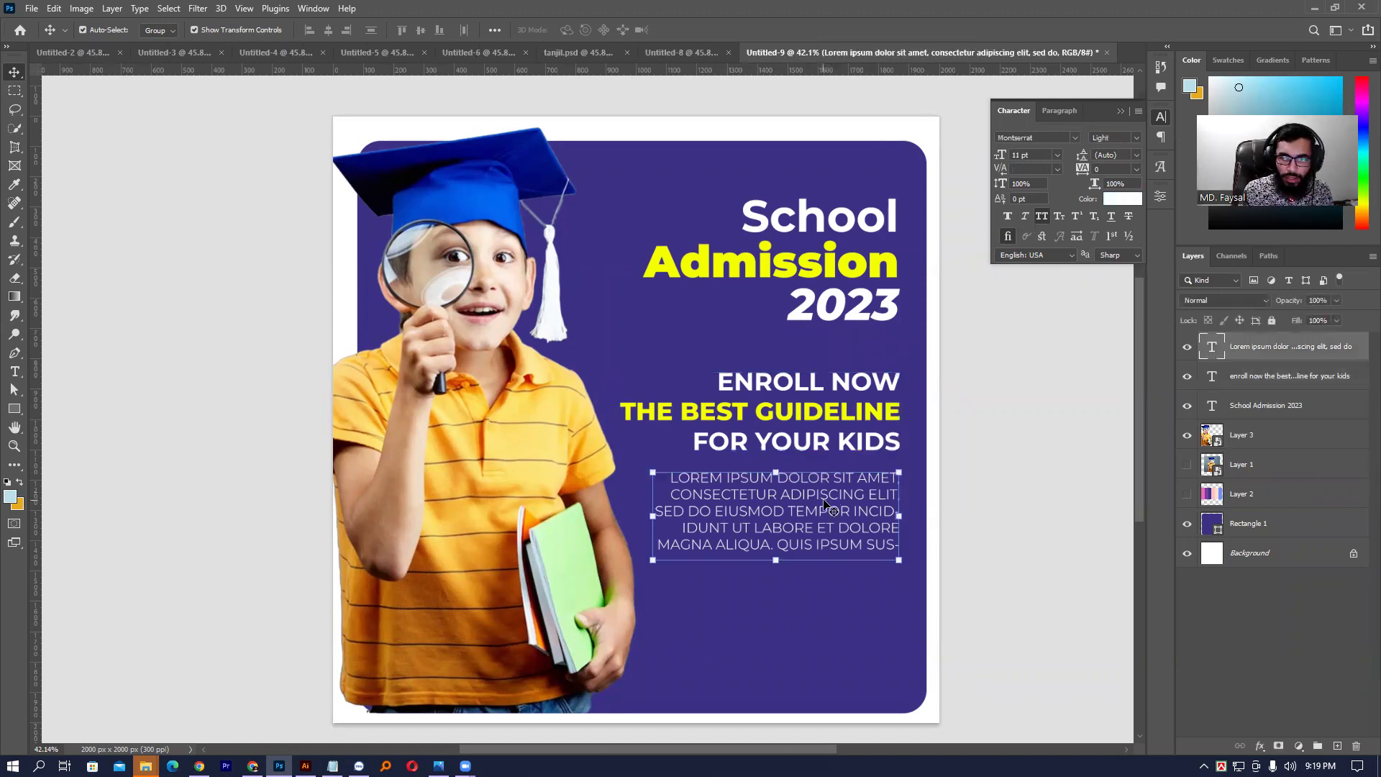
{"action": "left_click", "coordinate": [1312, 400], "text": "shift"}
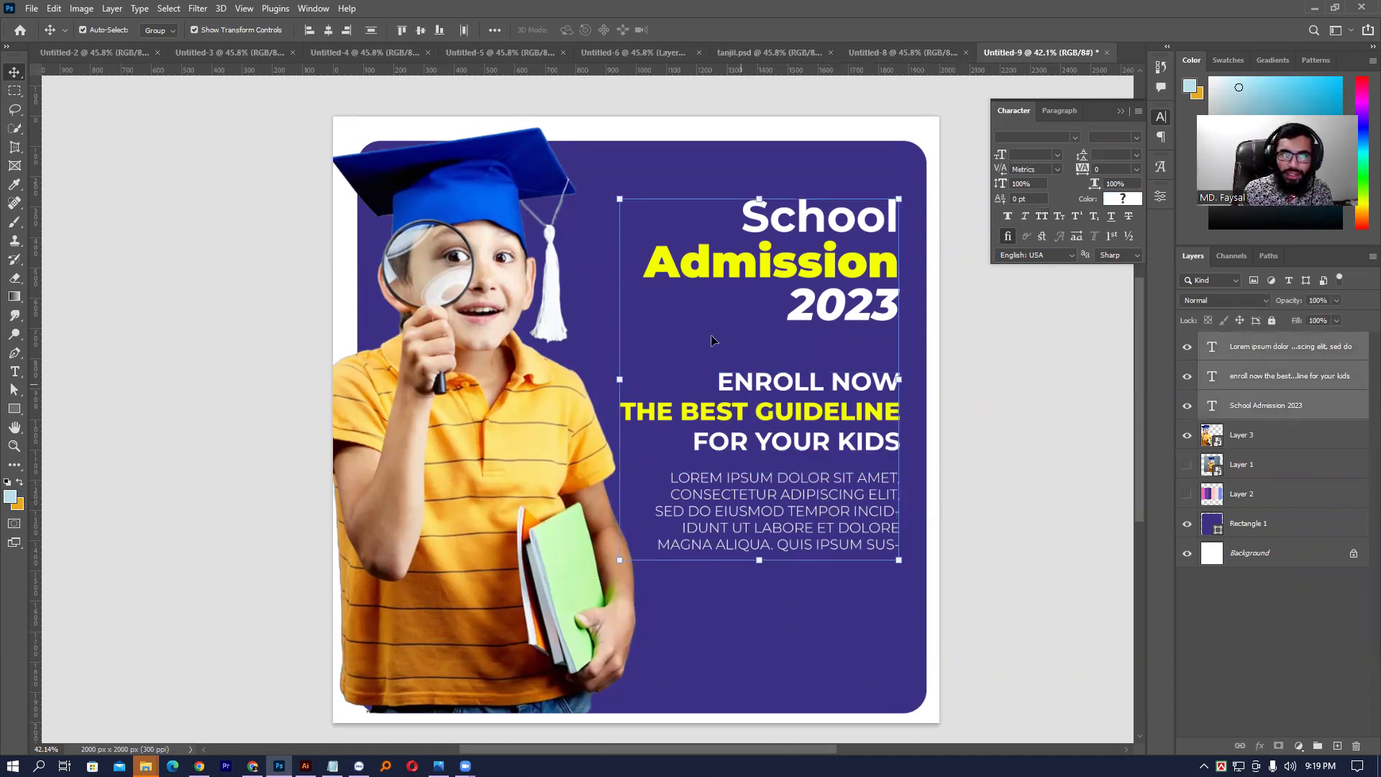
{"action": "left_click", "coordinate": [494, 31]}
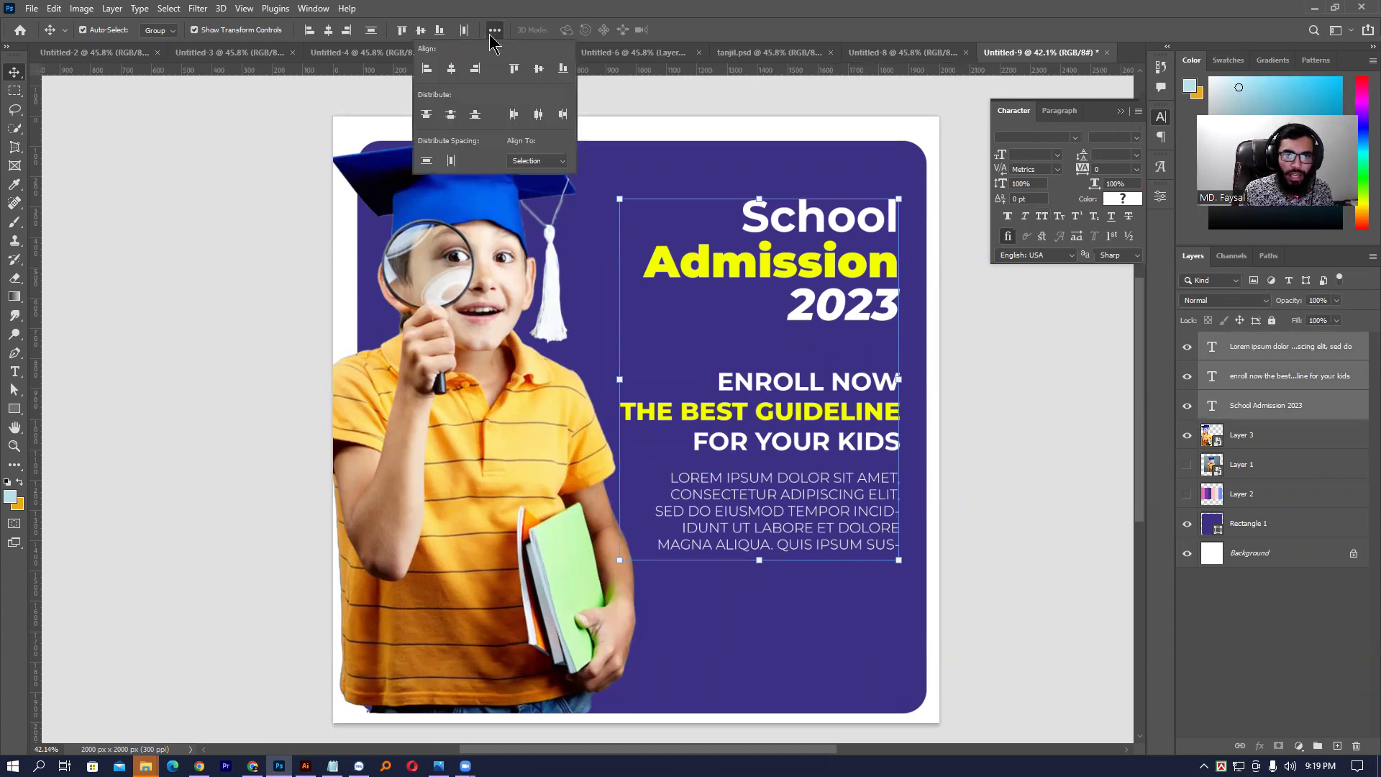
{"action": "left_click", "coordinate": [429, 162]}
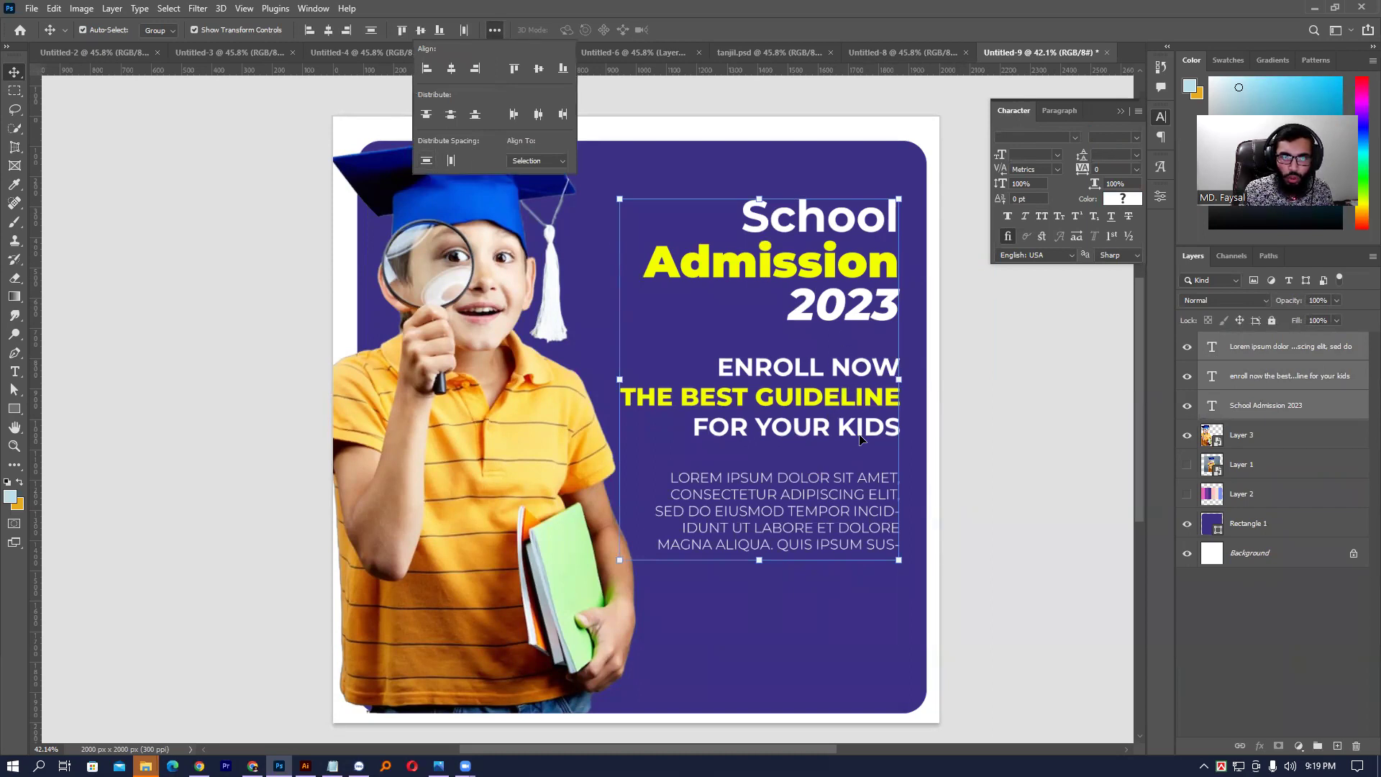
{"action": "left_click", "coordinate": [996, 394]}
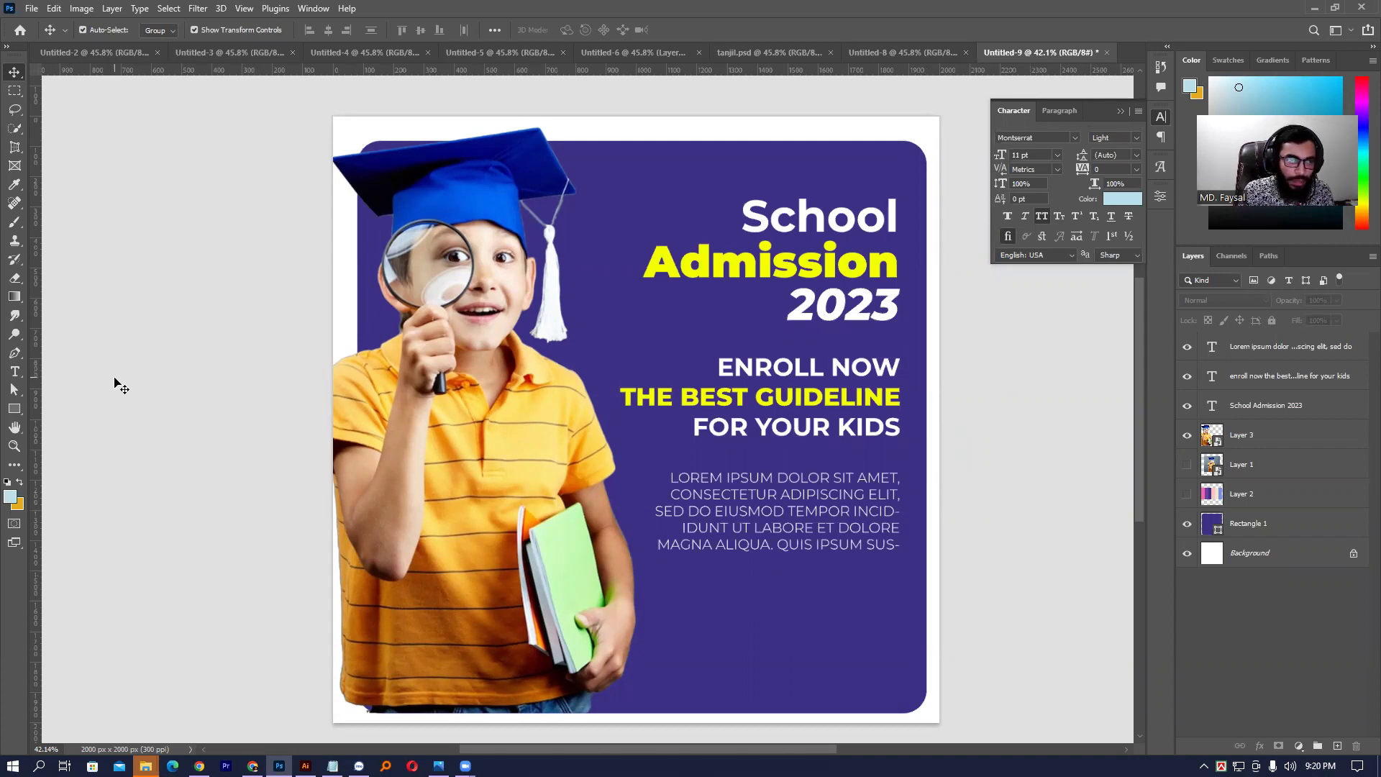
- Draw a button rectangle below the body paragraph, filled with the yellow sampled from Admission
{"action": "left_click", "coordinate": [15, 410]}
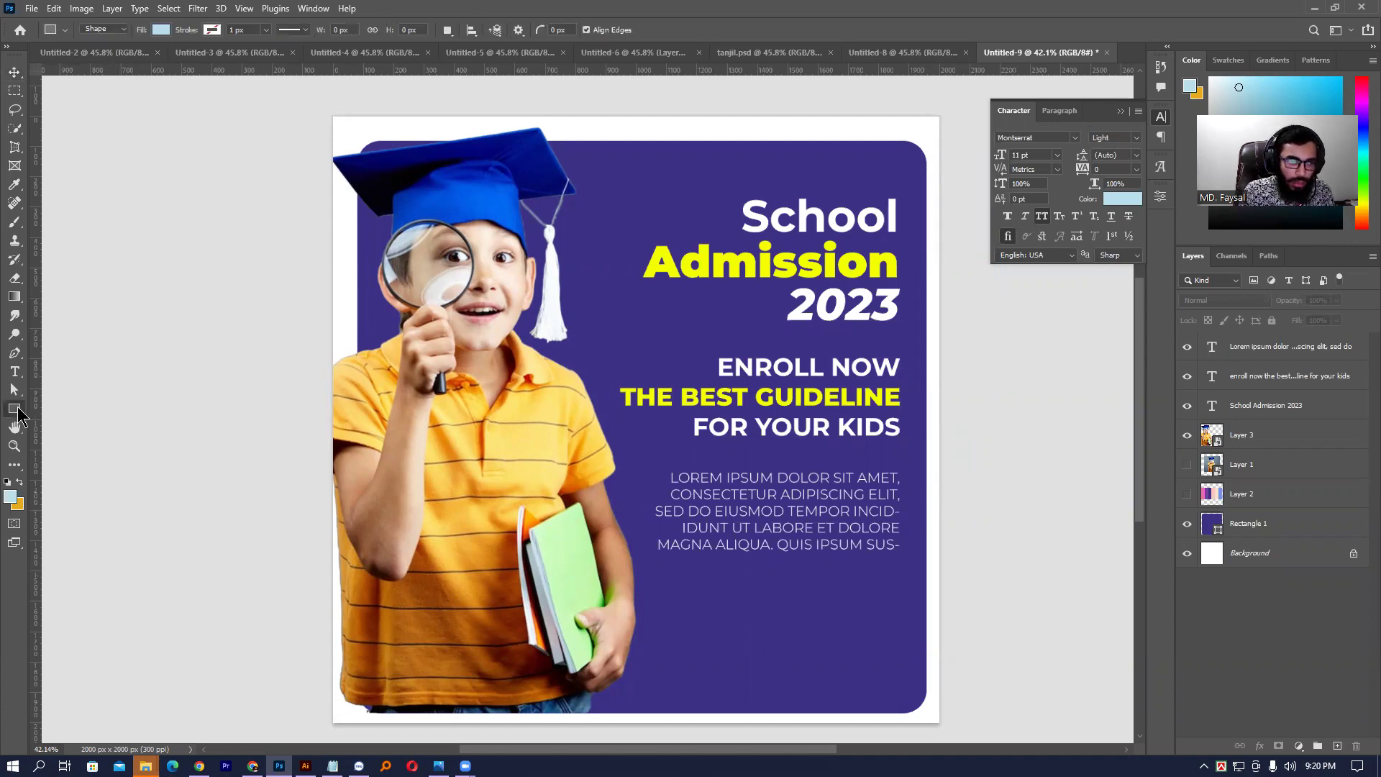
{"action": "left_click_drag", "start_coordinate": [726, 592], "coordinate": [872, 625]}
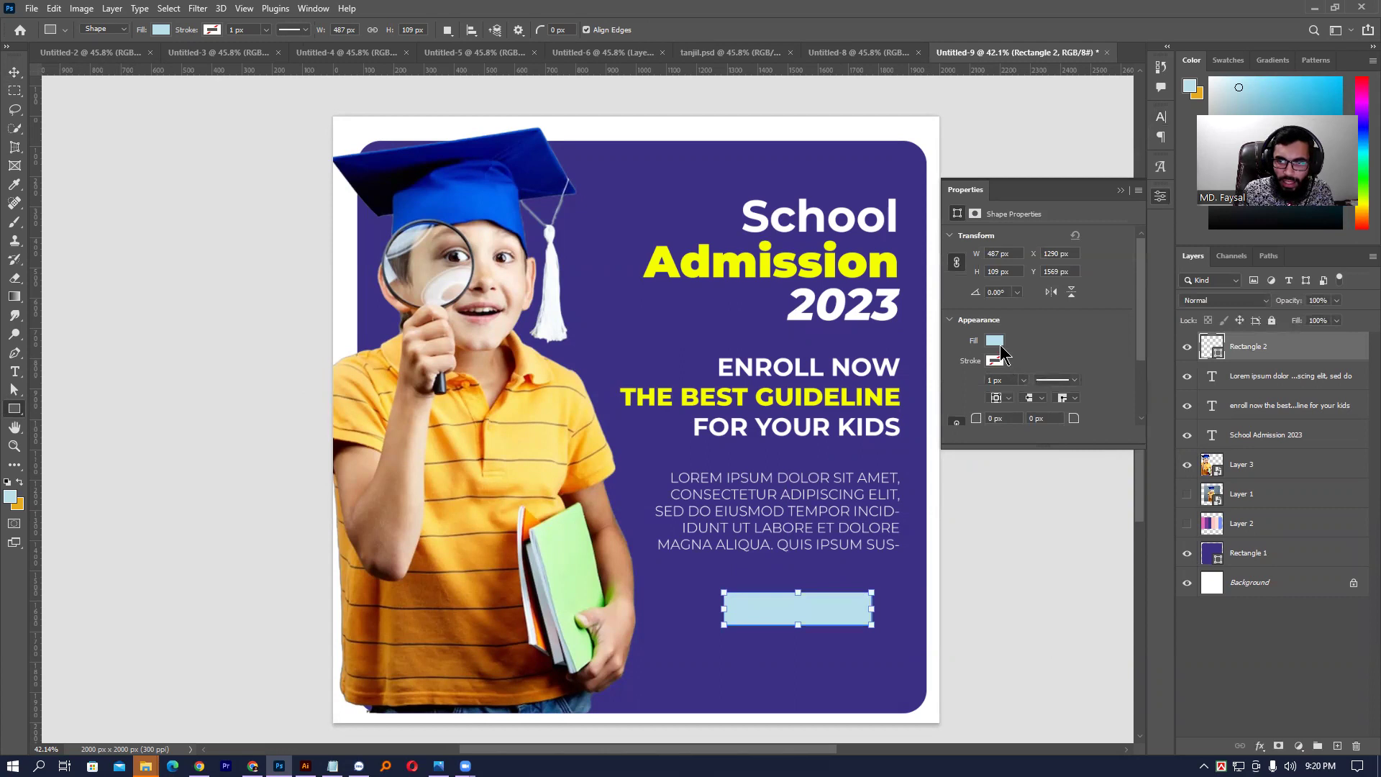
{"action": "double_click", "coordinate": [1213, 349]}
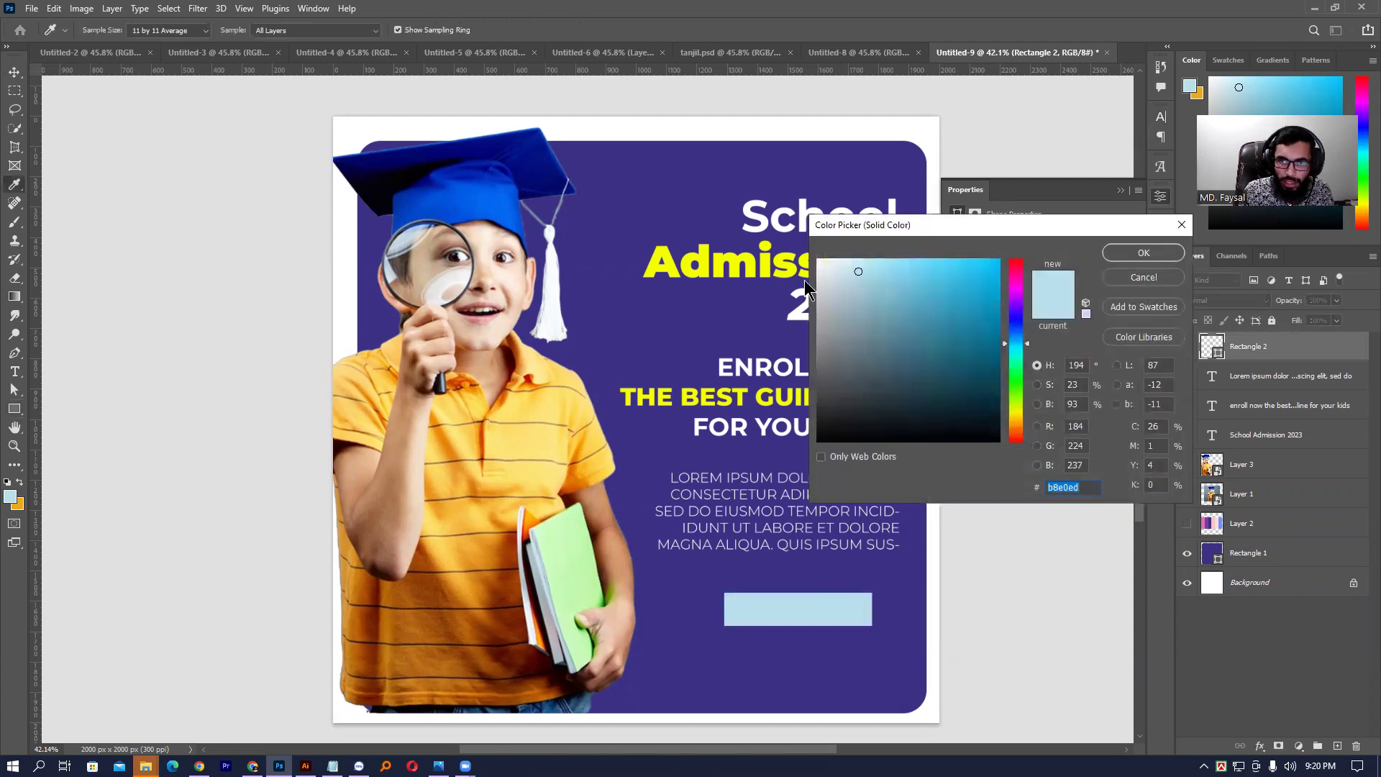
{"action": "left_click", "coordinate": [756, 253]}
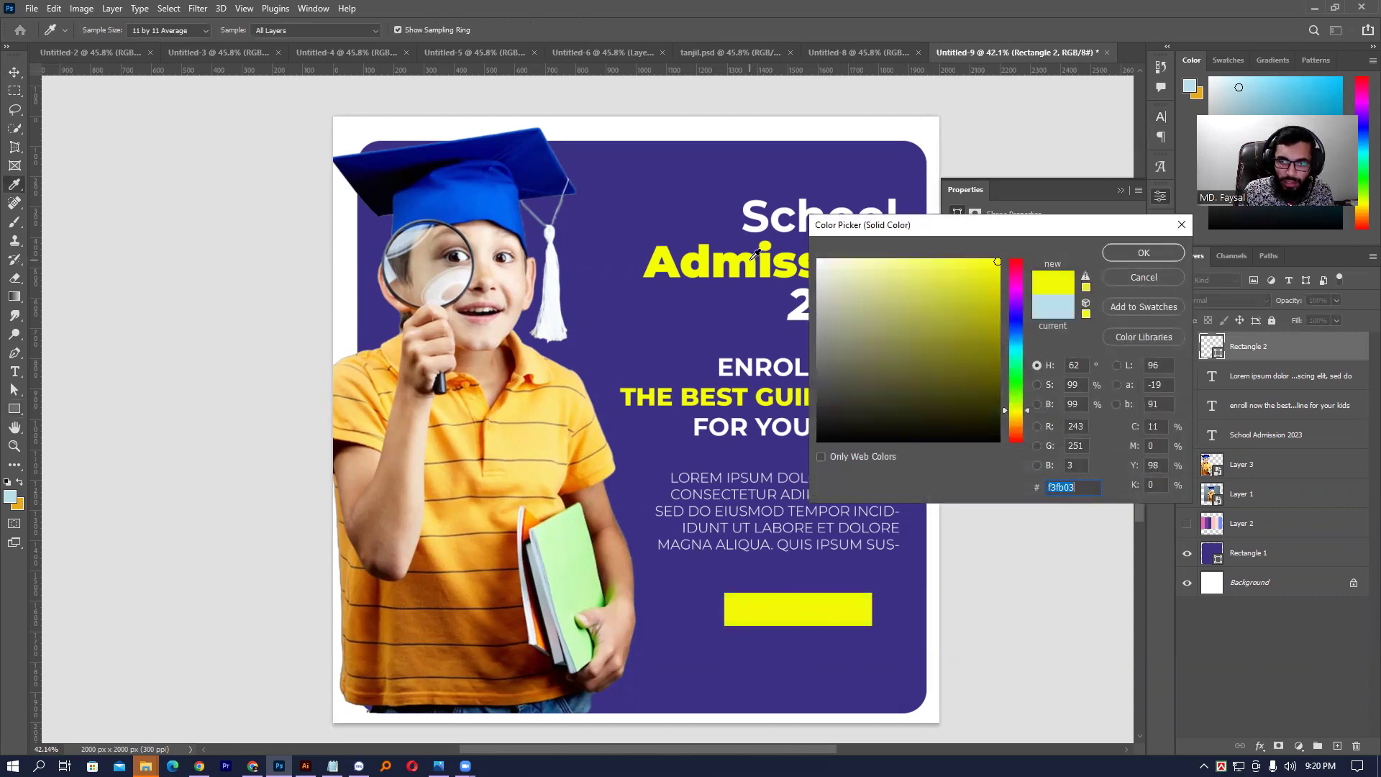
{"action": "left_click", "coordinate": [1136, 253]}
{"action": "left_click", "coordinate": [10, 72]}
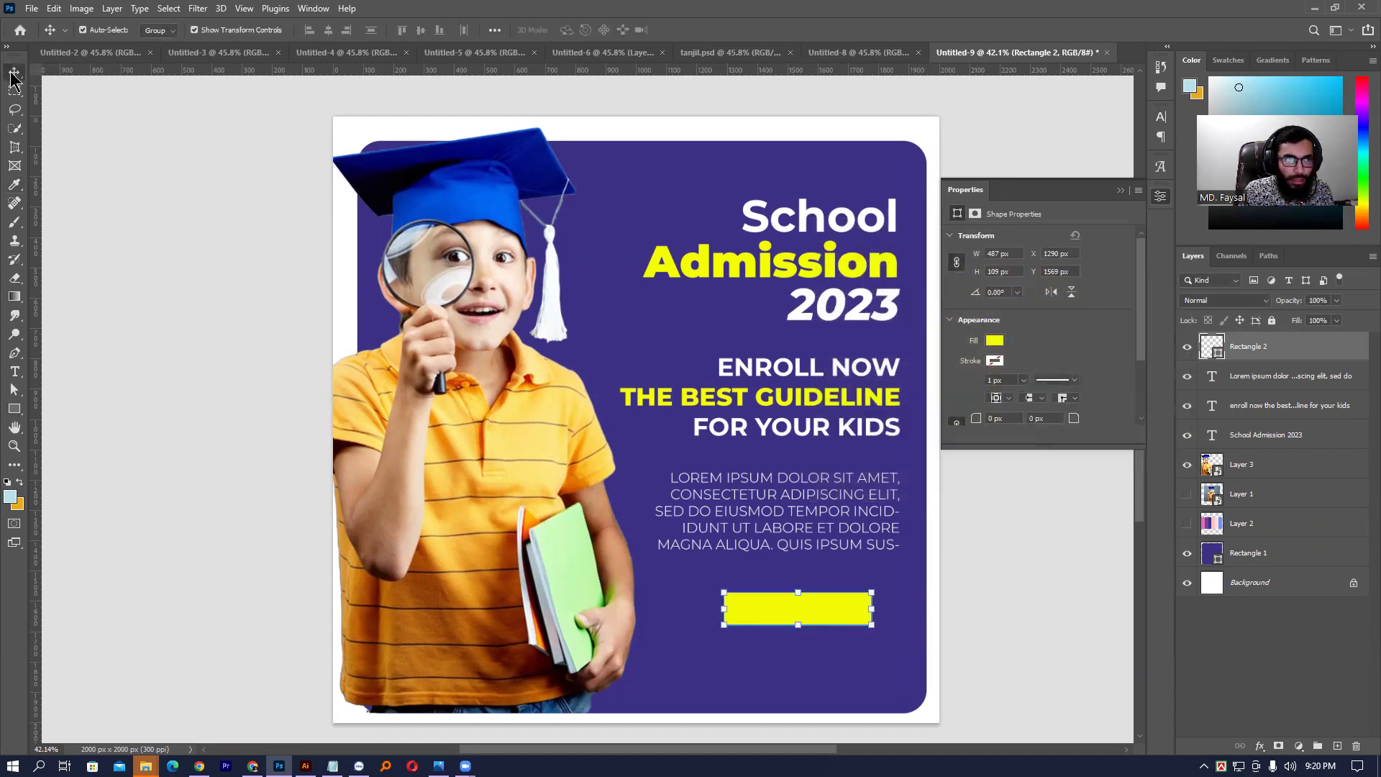
{"action": "left_click", "coordinate": [121, 250]}
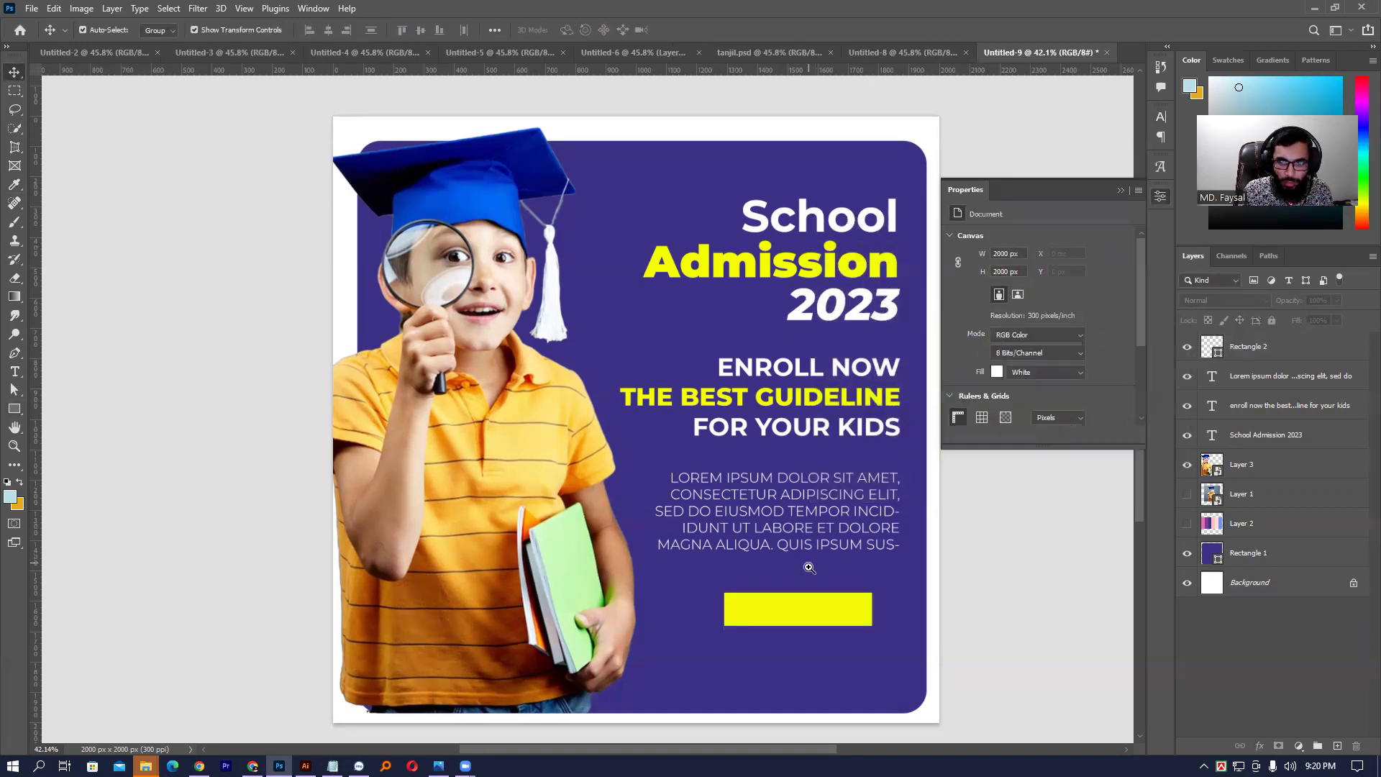
- Create a new placeholder text layer just above the yellow rectangle
{"action": "scroll", "coordinate": [808, 564], "scroll_direction": "up", "scroll_amount": 5}
{"action": "scroll", "coordinate": [808, 525], "scroll_direction": "down", "scroll_amount": 8}
{"action": "scroll", "coordinate": [842, 569], "scroll_direction": "up", "scroll_amount": 7}
{"action": "left_click_drag", "start_coordinate": [842, 569], "coordinate": [699, 403]}
{"action": "scroll", "coordinate": [656, 466], "scroll_direction": "up", "scroll_amount": 3}
{"action": "key", "text": "t"}
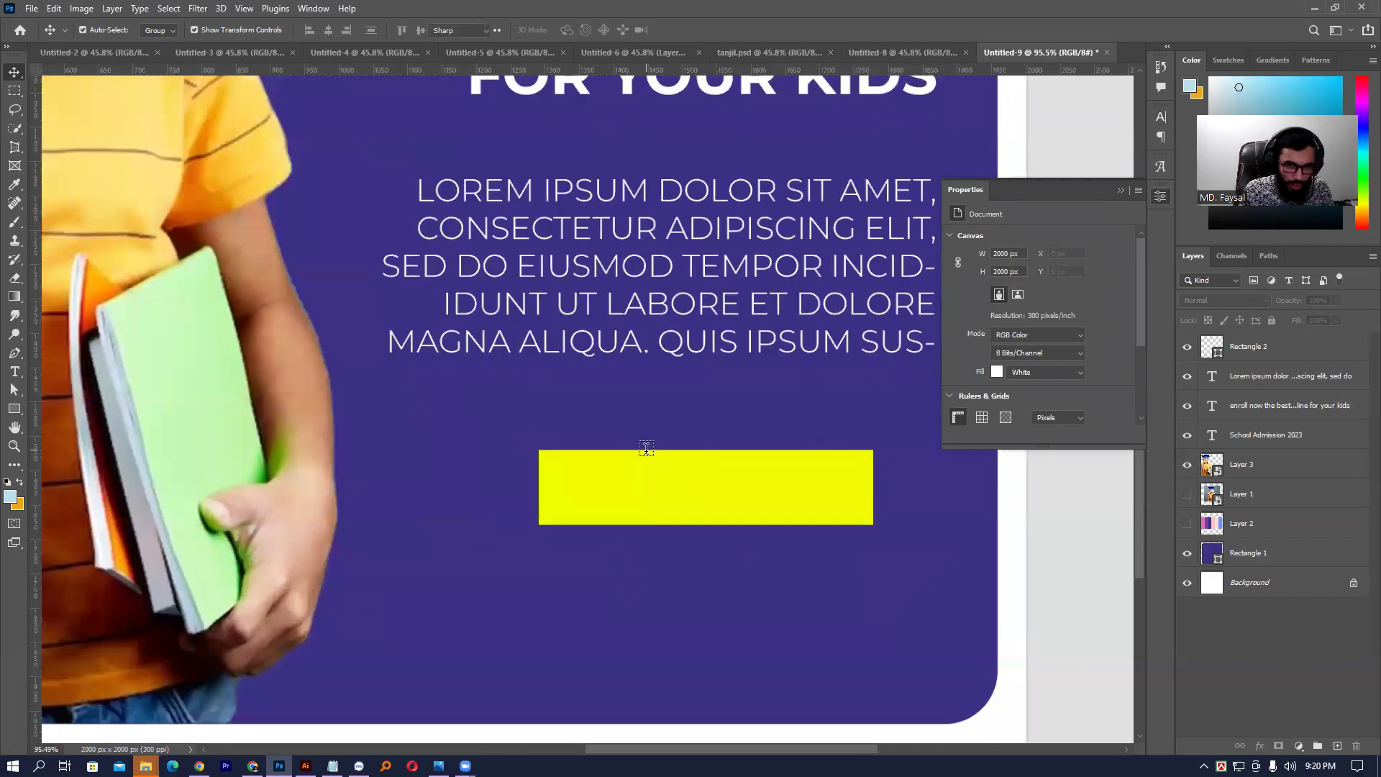
{"action": "left_click", "coordinate": [582, 408]}
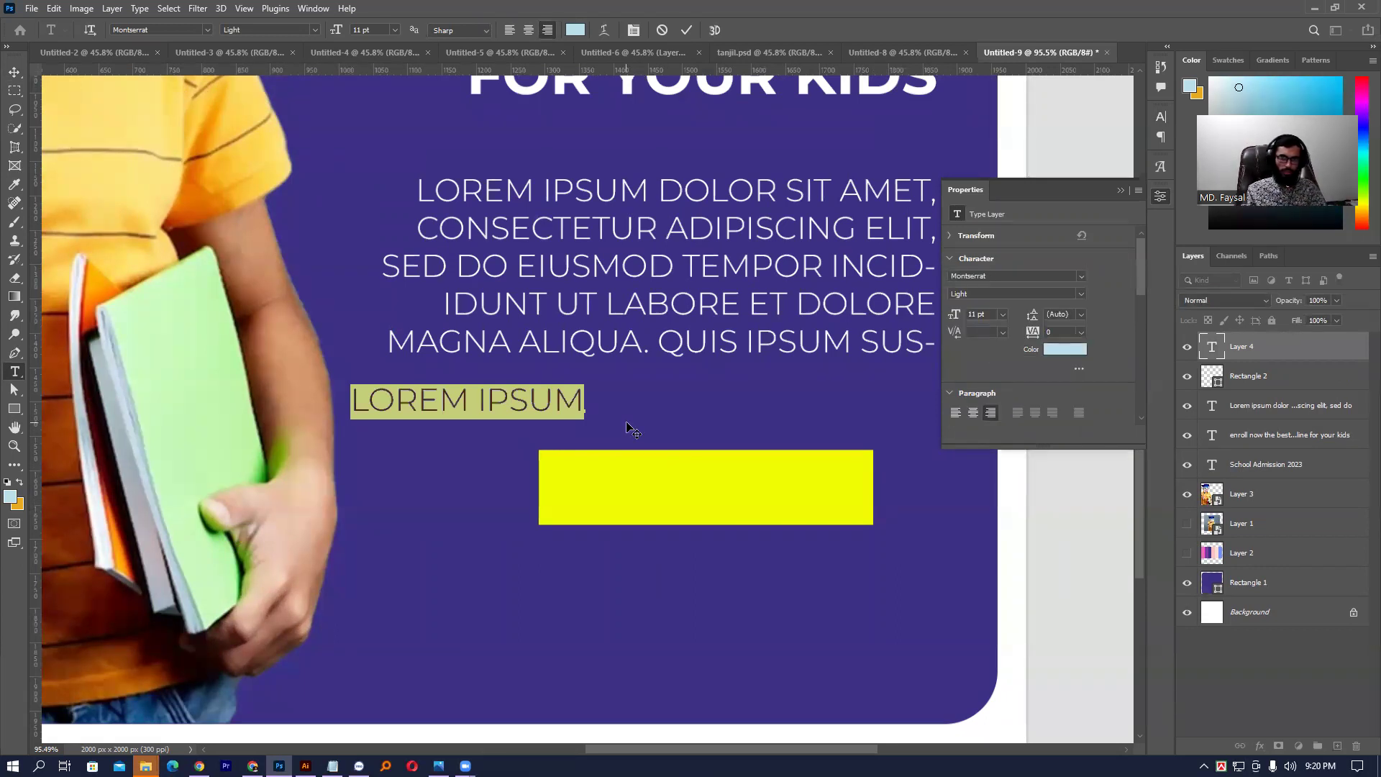
{"action": "scroll", "coordinate": [632, 429], "scroll_direction": "up", "scroll_amount": 2}
{"action": "key", "text": "ctrl+Return"}
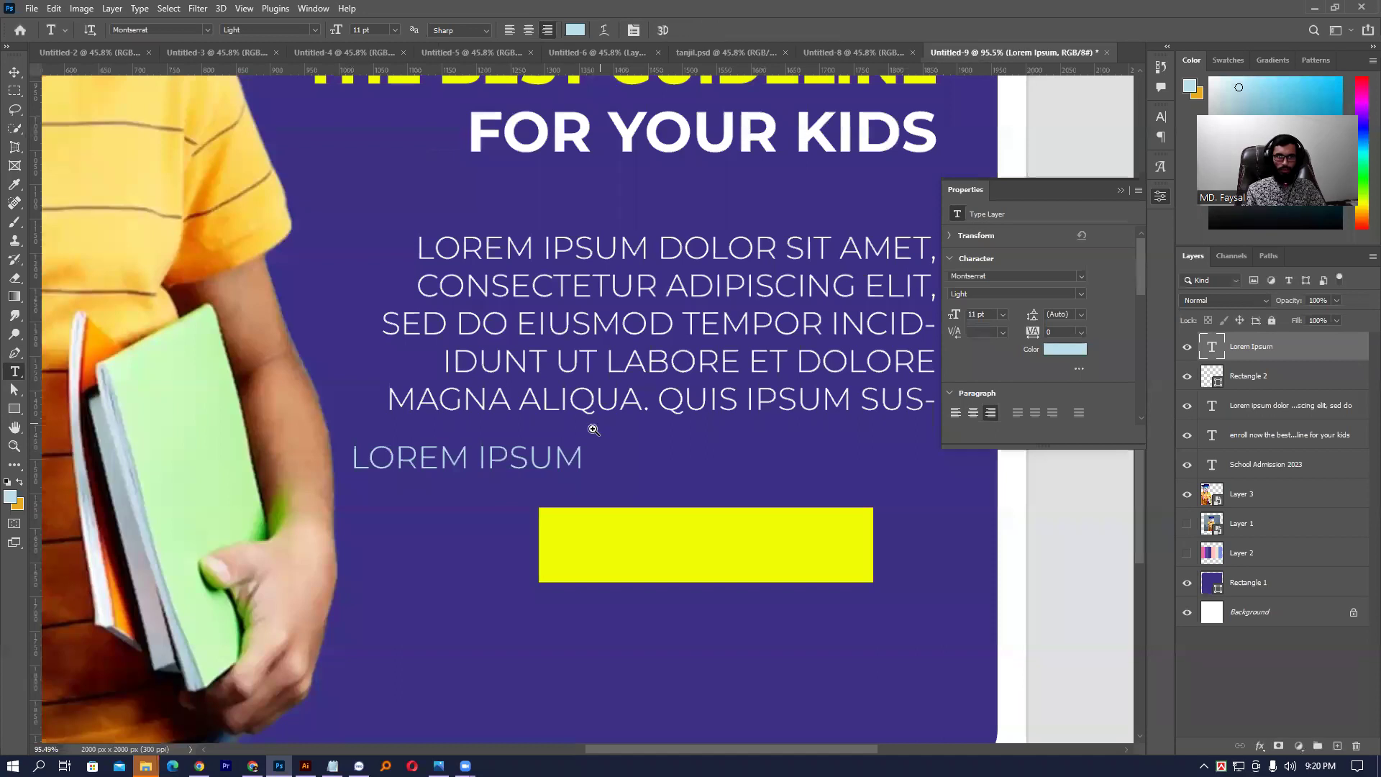
- Replace the placeholder line with the text ENROLL NOW
{"action": "scroll", "coordinate": [597, 432], "scroll_direction": "down", "scroll_amount": 5}
{"action": "left_click_drag", "start_coordinate": [564, 460], "coordinate": [575, 625]}
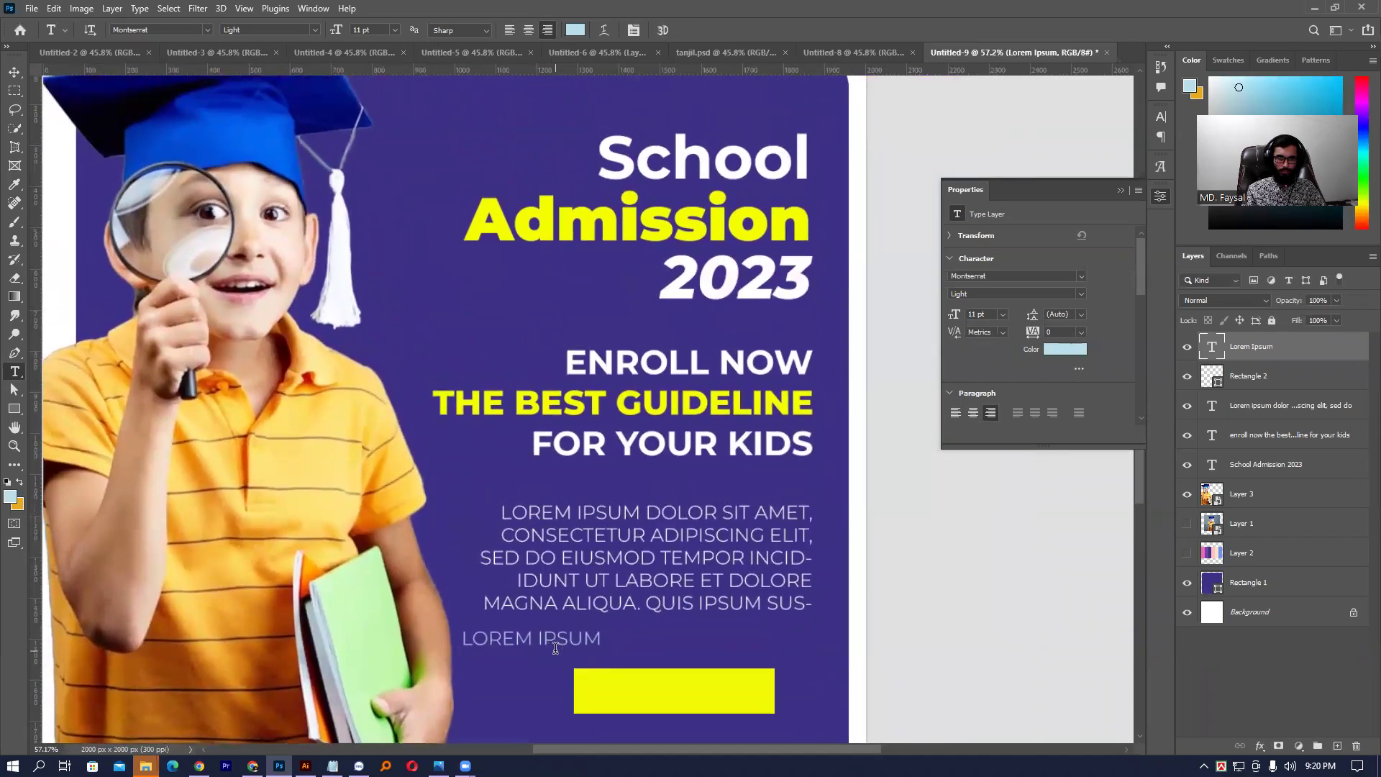
{"action": "left_click", "coordinate": [555, 649]}
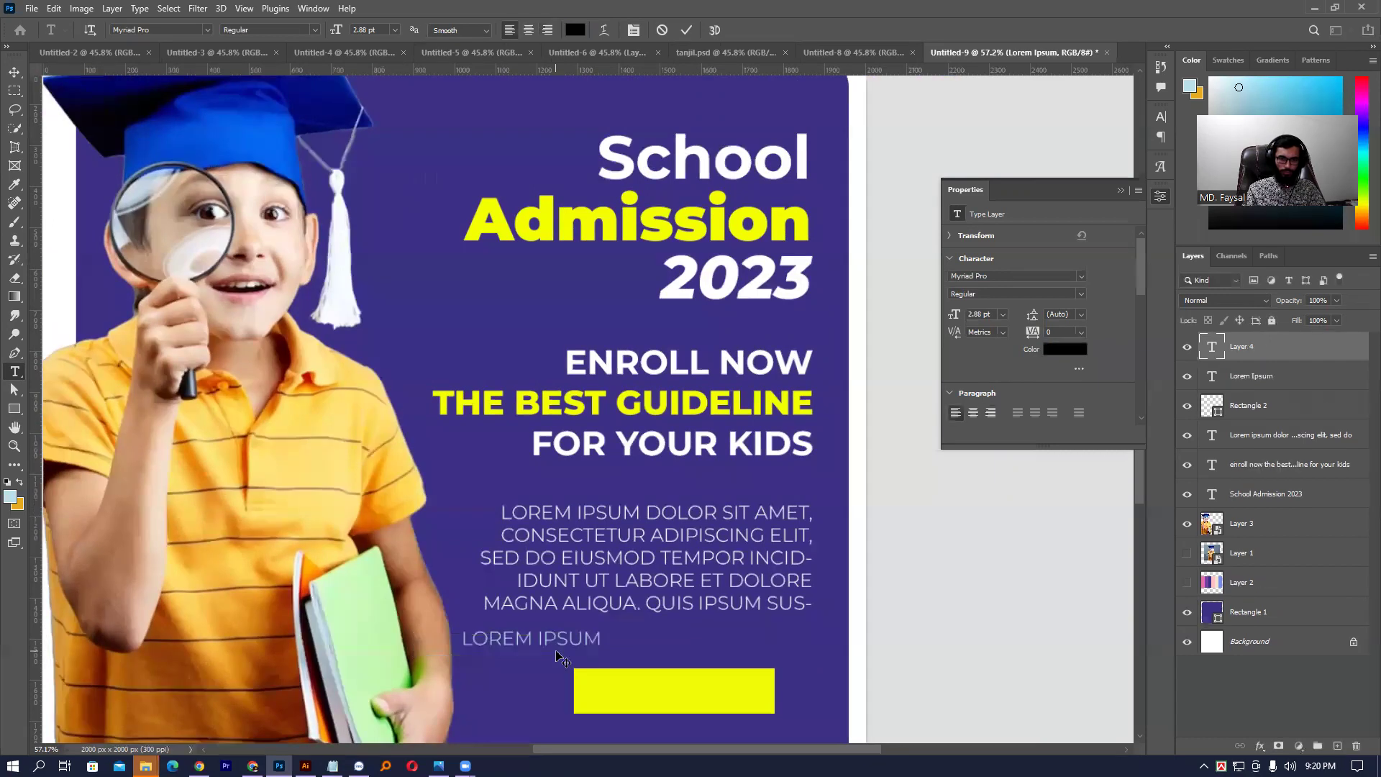
{"action": "triple_click", "coordinate": [560, 640]}
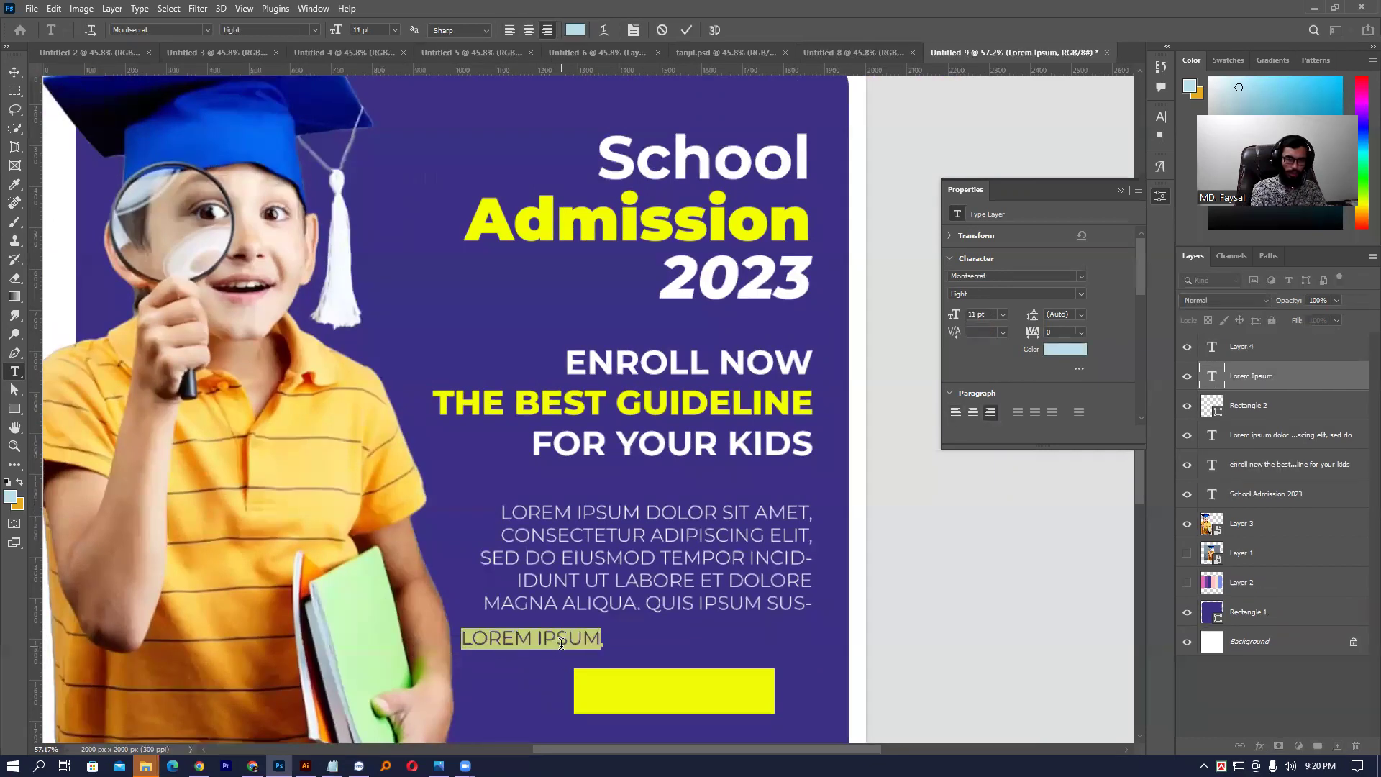
{"action": "type", "text": "EN"}
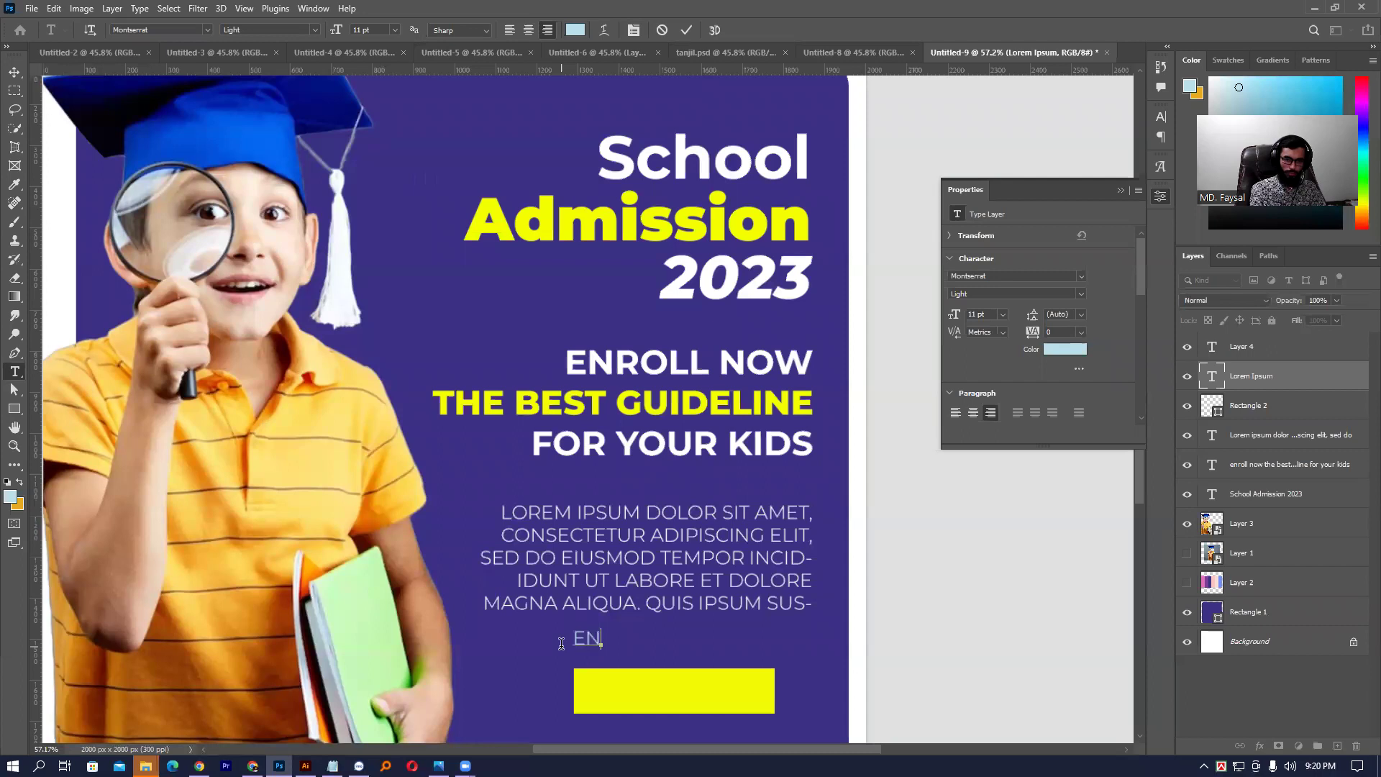
{"action": "type", "text": "ROLL NOW"}
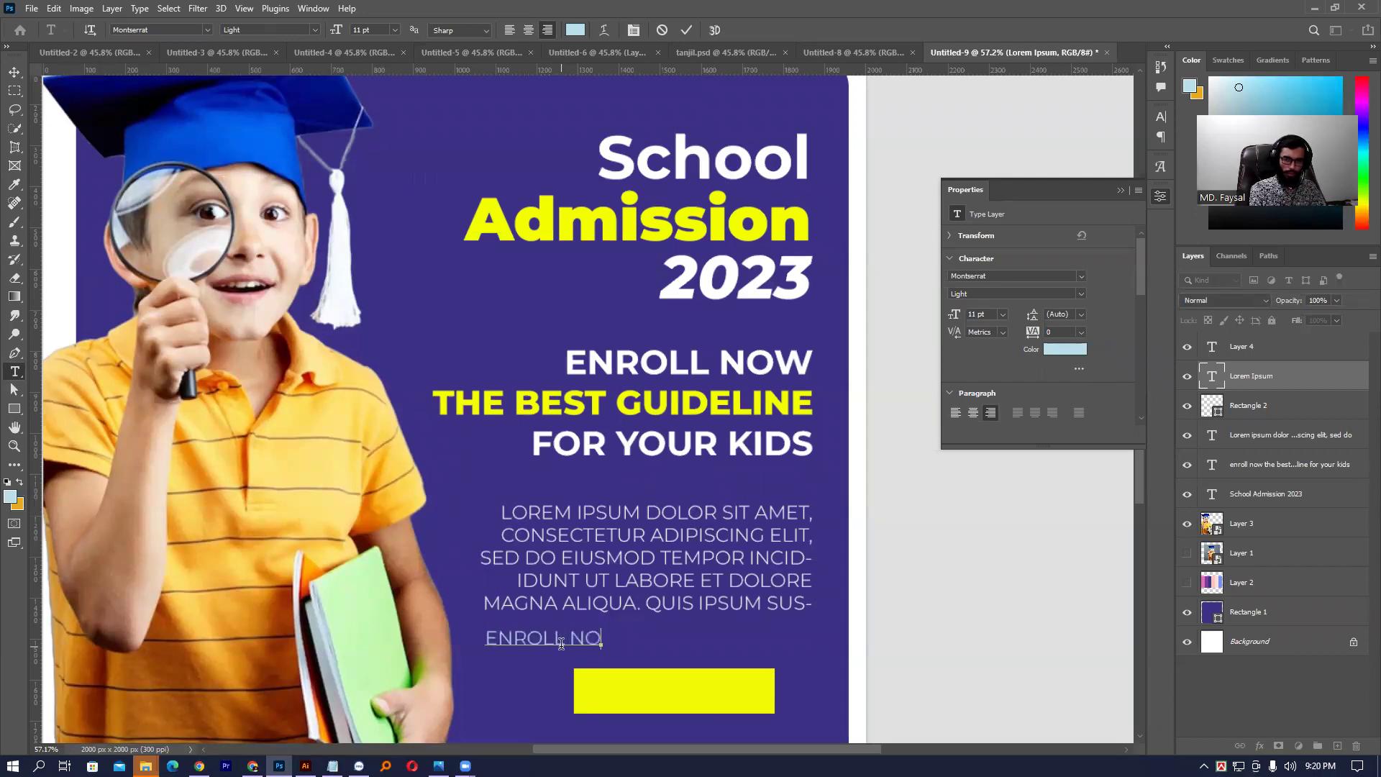
{"action": "key", "text": "ctrl+Return"}
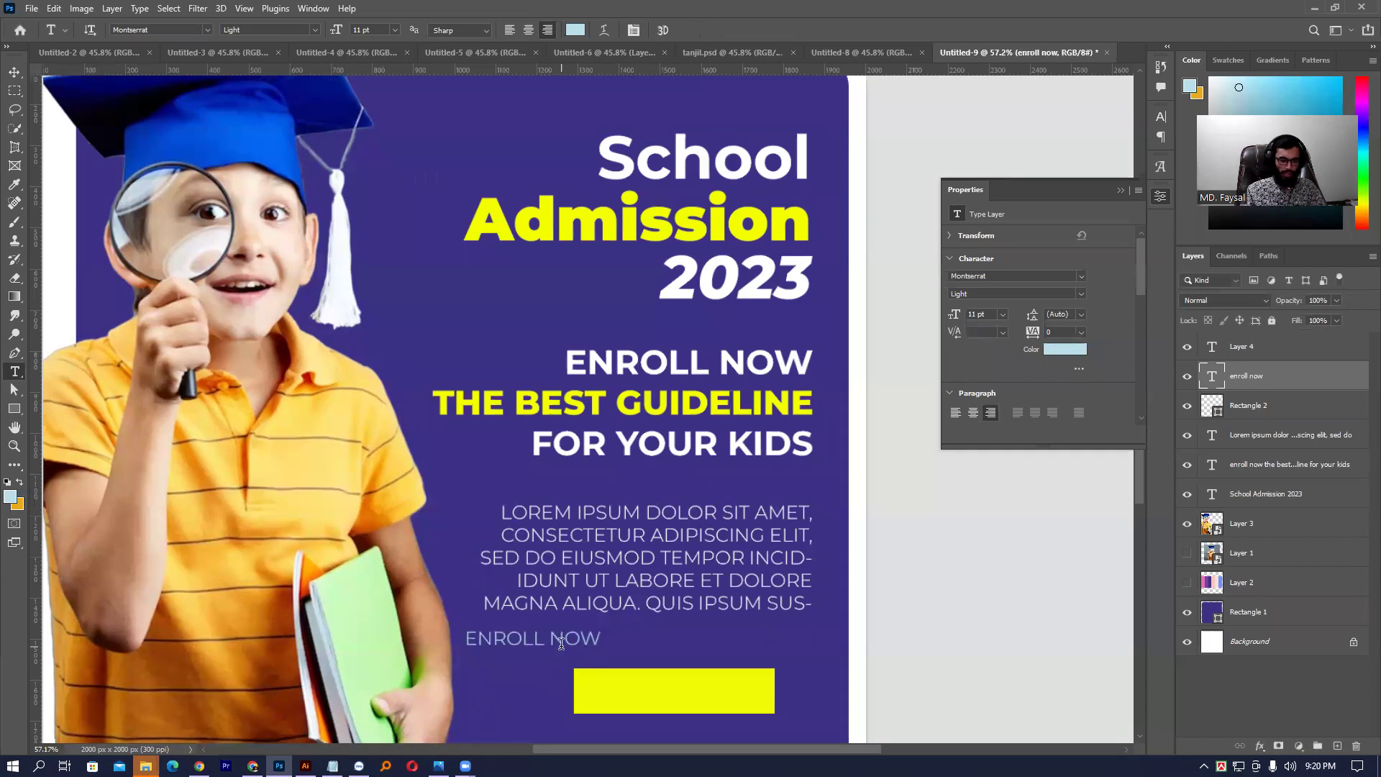
{"action": "key", "text": "v"}
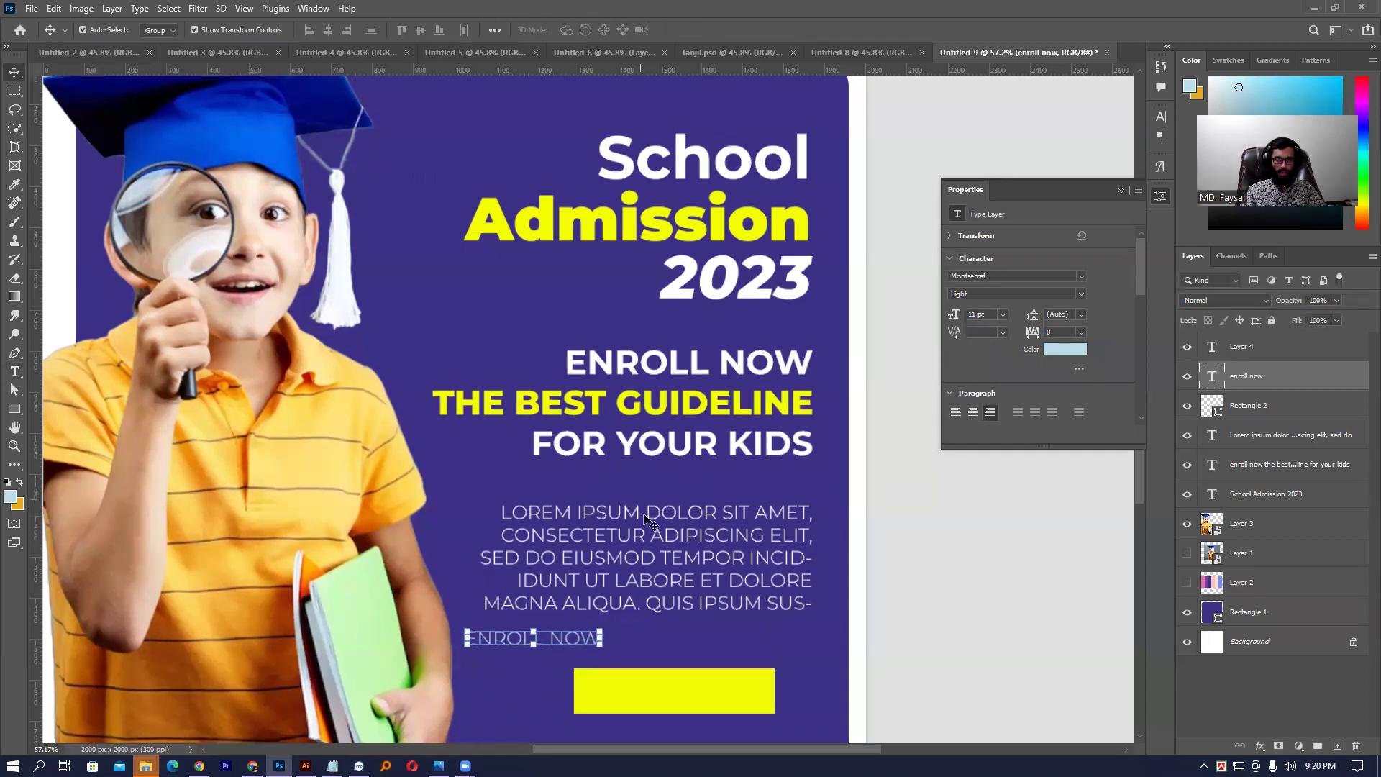
- Move the ENROLL NOW text onto the yellow button and color it purple #3b3086
{"action": "left_click_drag", "start_coordinate": [572, 638], "coordinate": [702, 690]}
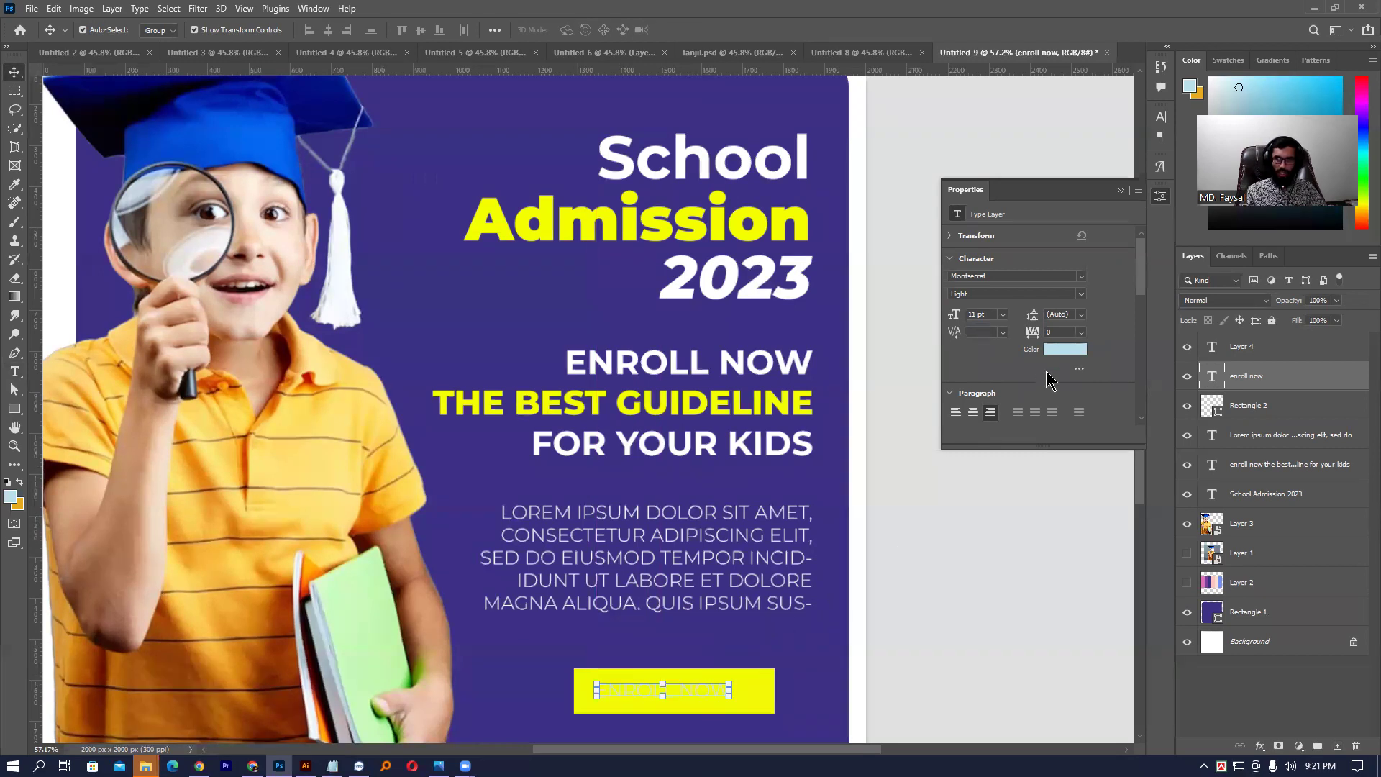
{"action": "left_click", "coordinate": [1068, 350]}
{"action": "left_click", "coordinate": [731, 621]}
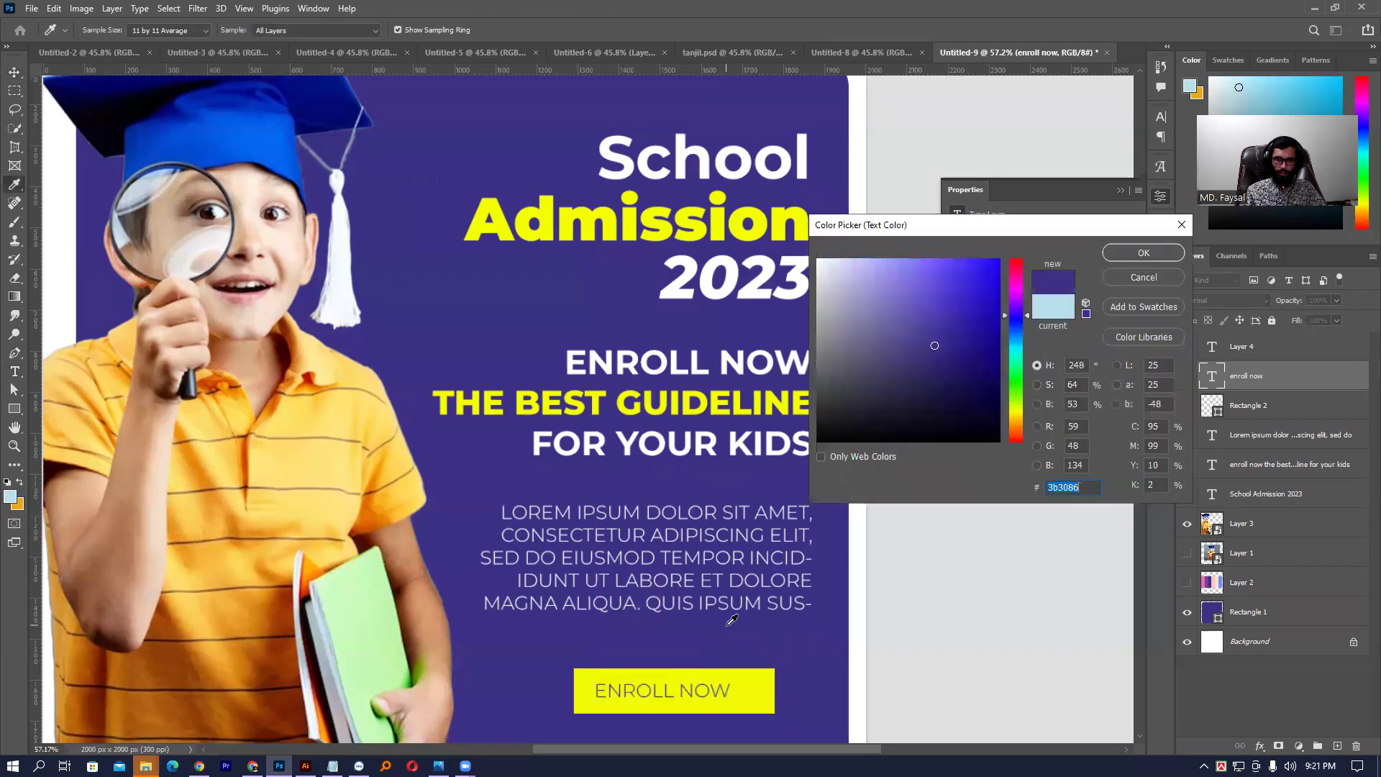
{"action": "left_click", "coordinate": [1144, 252]}
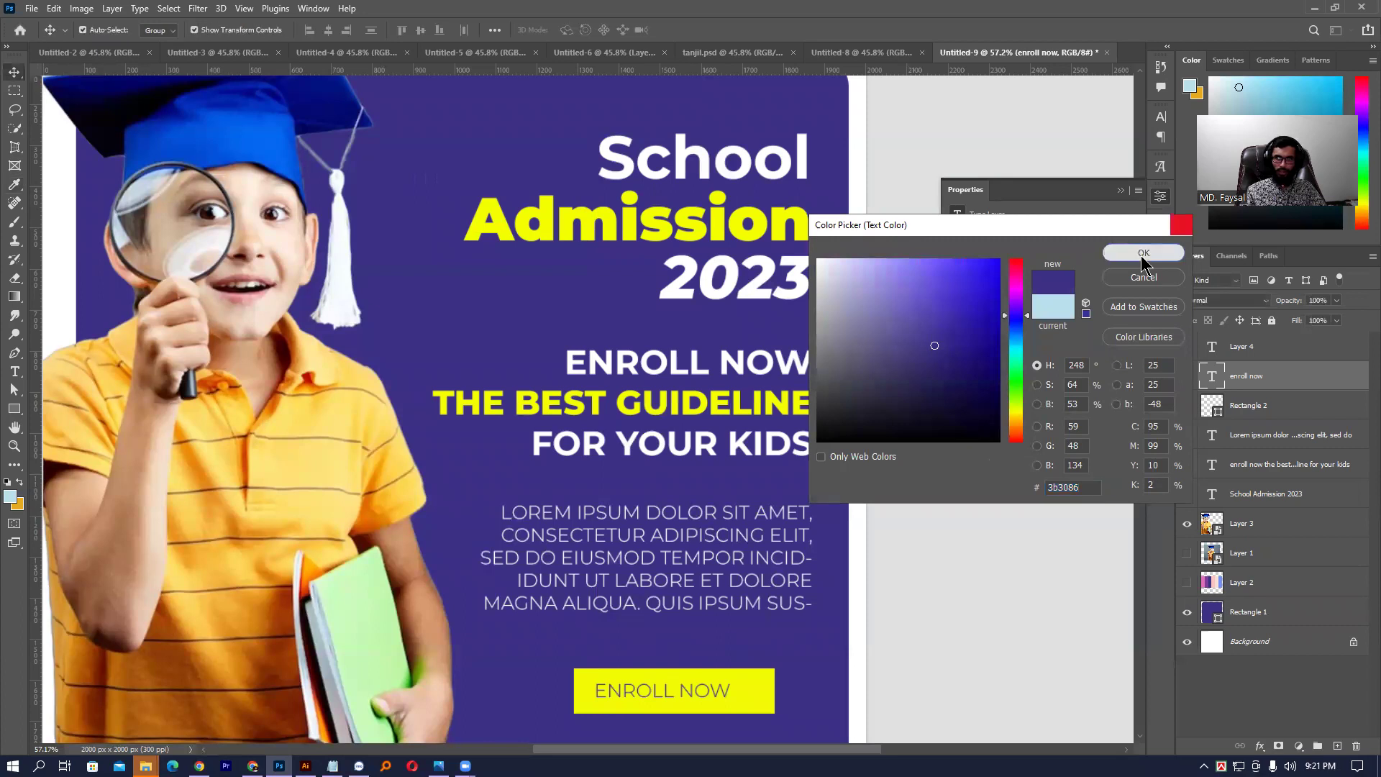
- Make the ENROLL NOW text Bold and enlarge it to fill the button
{"action": "left_click", "coordinate": [1161, 116]}
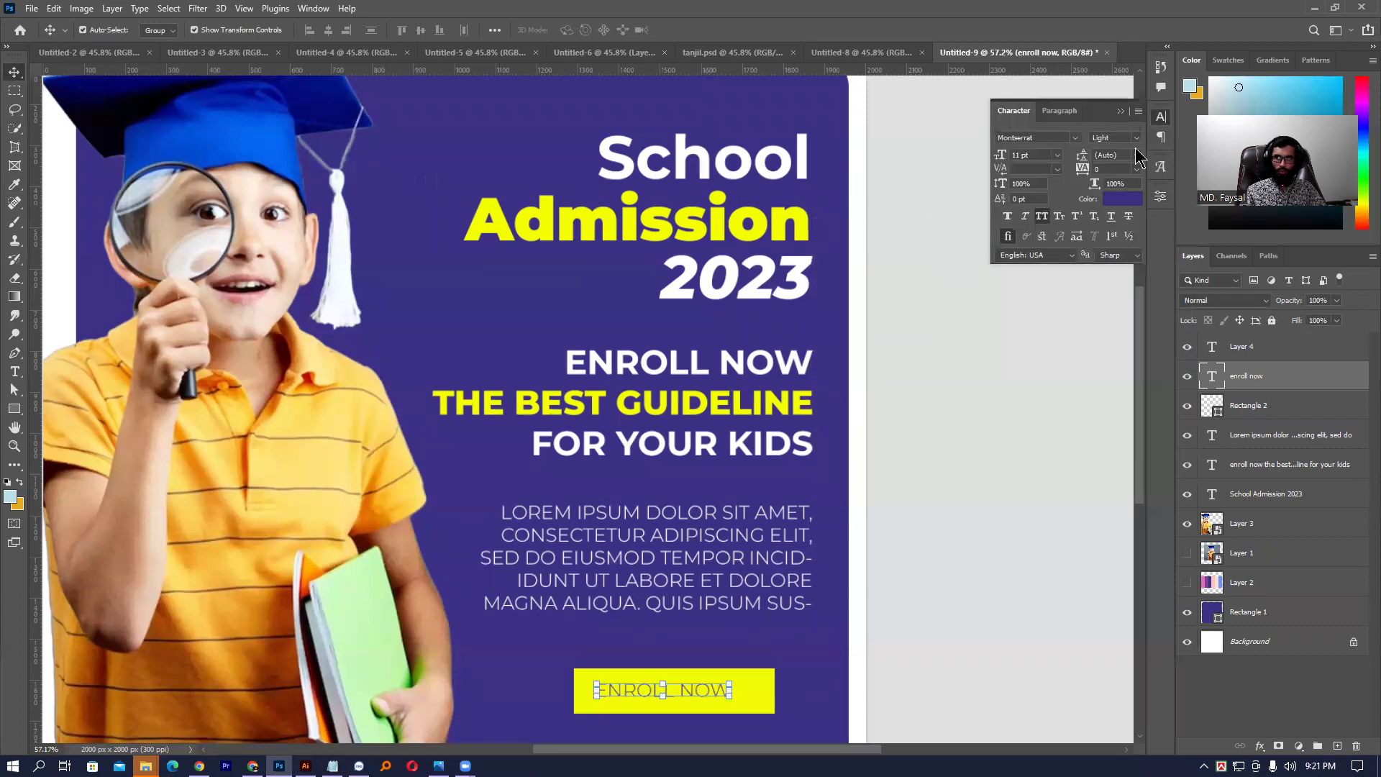
{"action": "left_click", "coordinate": [1138, 138]}
{"action": "left_click", "coordinate": [1124, 291]}
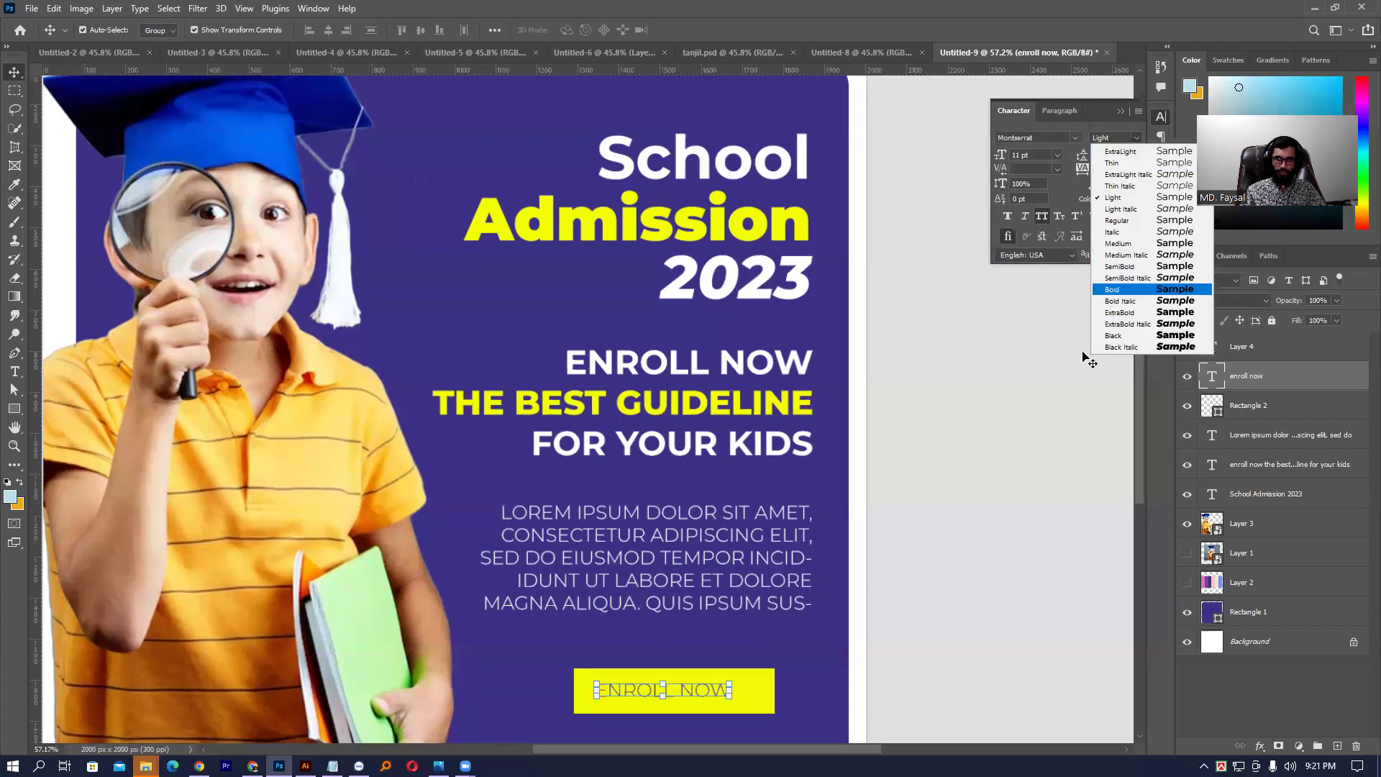
{"action": "scroll", "coordinate": [779, 693], "scroll_direction": "up", "scroll_amount": 4}
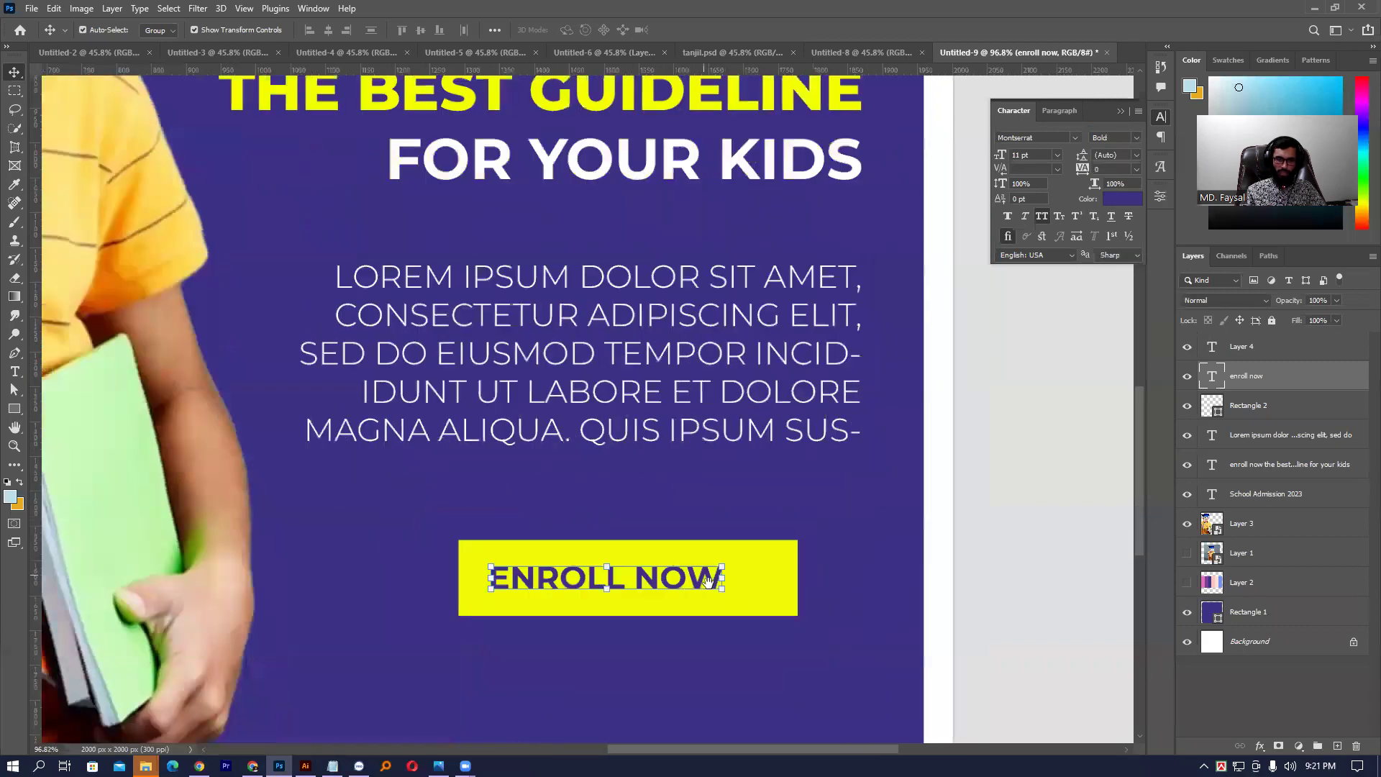
{"action": "left_click_drag", "start_coordinate": [728, 581], "coordinate": [792, 579]}
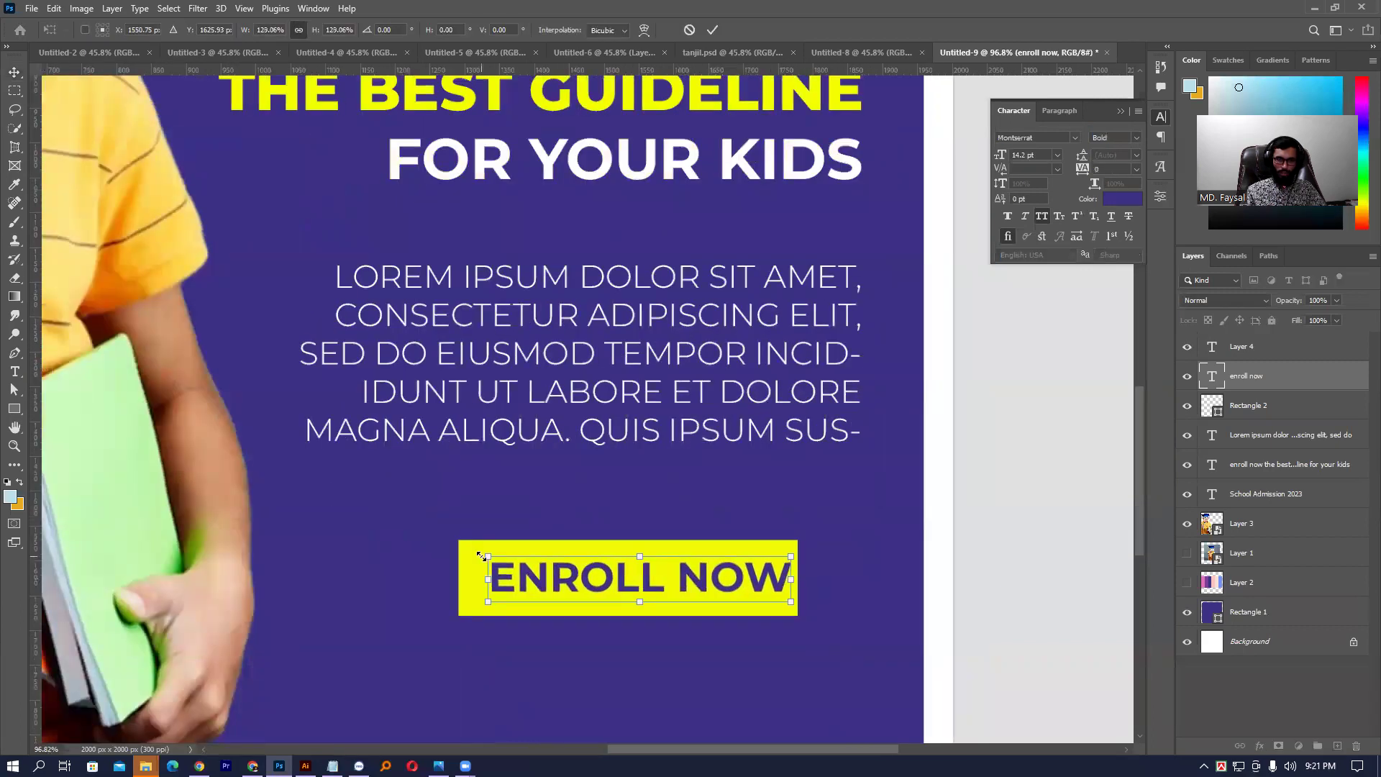
{"action": "left_click_drag", "start_coordinate": [488, 579], "coordinate": [500, 623]}
{"action": "key", "text": "Return"}
{"action": "left_click", "coordinate": [910, 568], "text": "ctrl"}
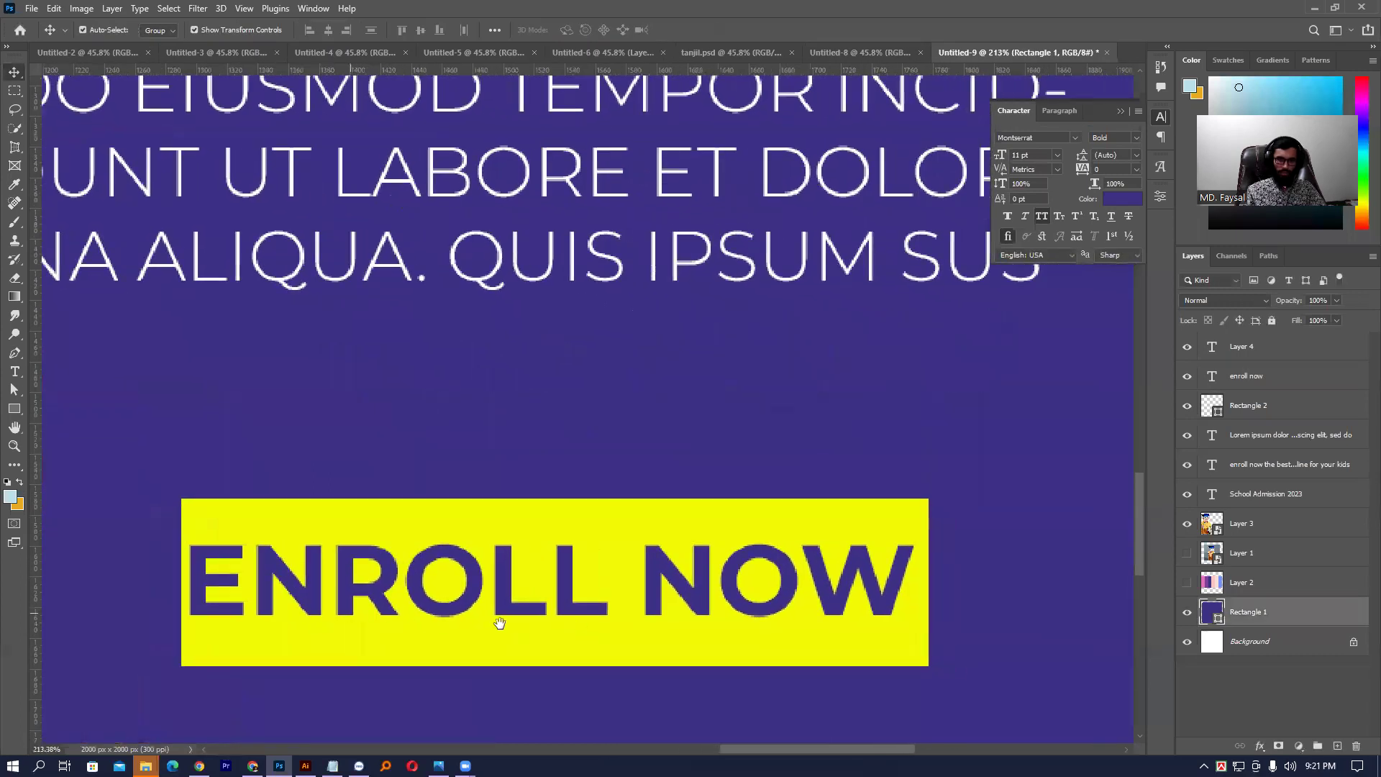
- Shrink the ENROLL NOW text slightly and centre it horizontally and vertically on the yellow button
{"action": "left_click", "coordinate": [716, 595], "text": "ctrl"}
{"action": "key", "text": "ctrl+t"}
{"action": "left_click_drag", "start_coordinate": [911, 582], "coordinate": [872, 581]}
{"action": "key", "text": "Return"}
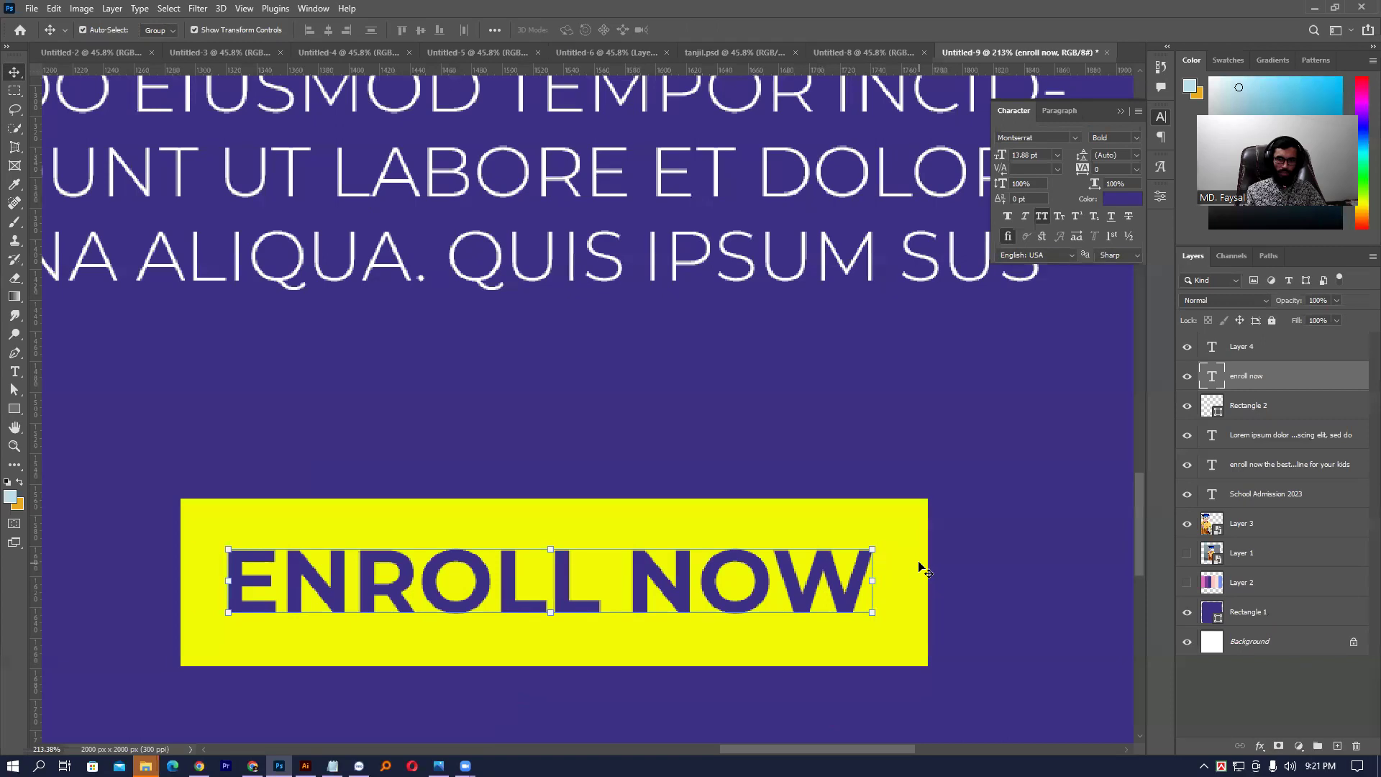
{"action": "left_click", "coordinate": [919, 567], "text": "shift"}
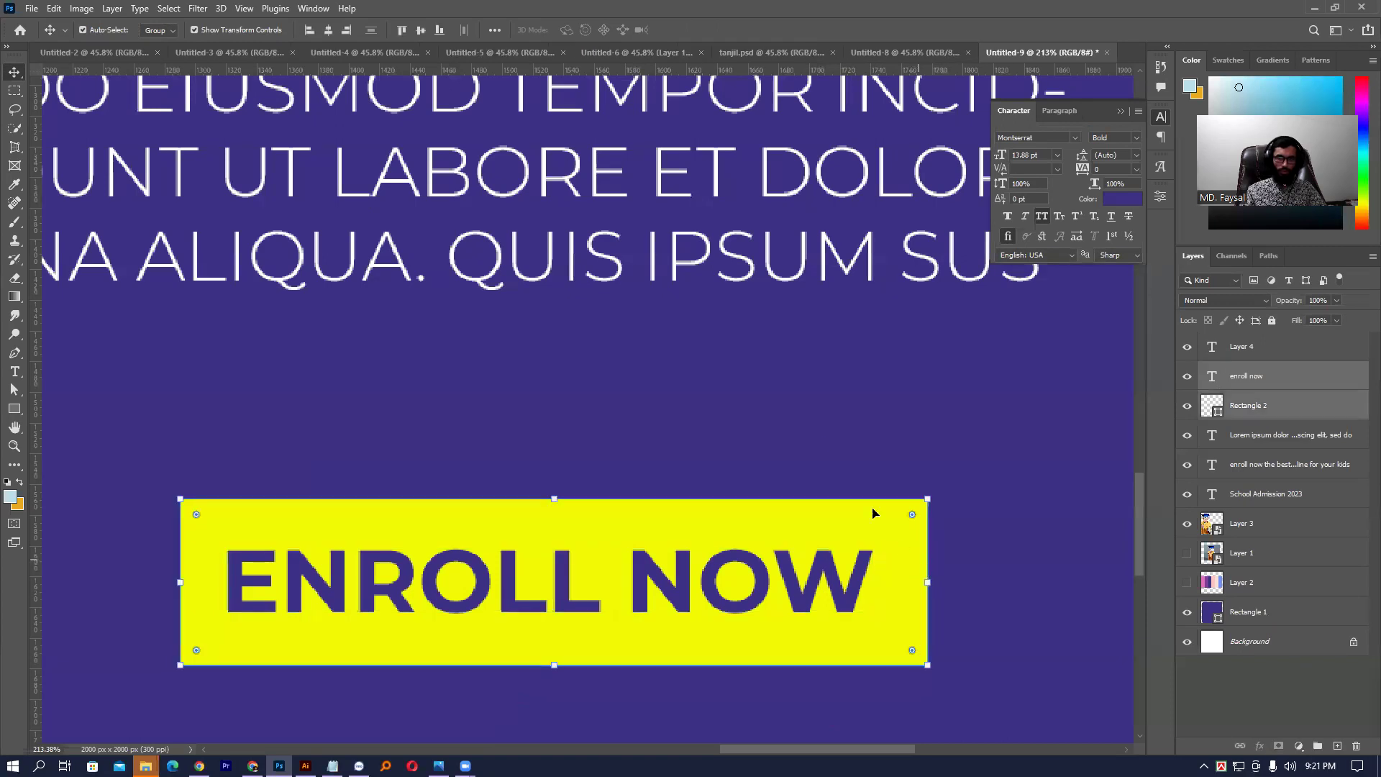
{"action": "left_click", "coordinate": [328, 30]}
{"action": "left_click", "coordinate": [421, 30]}
{"action": "left_click", "coordinate": [1051, 564]}
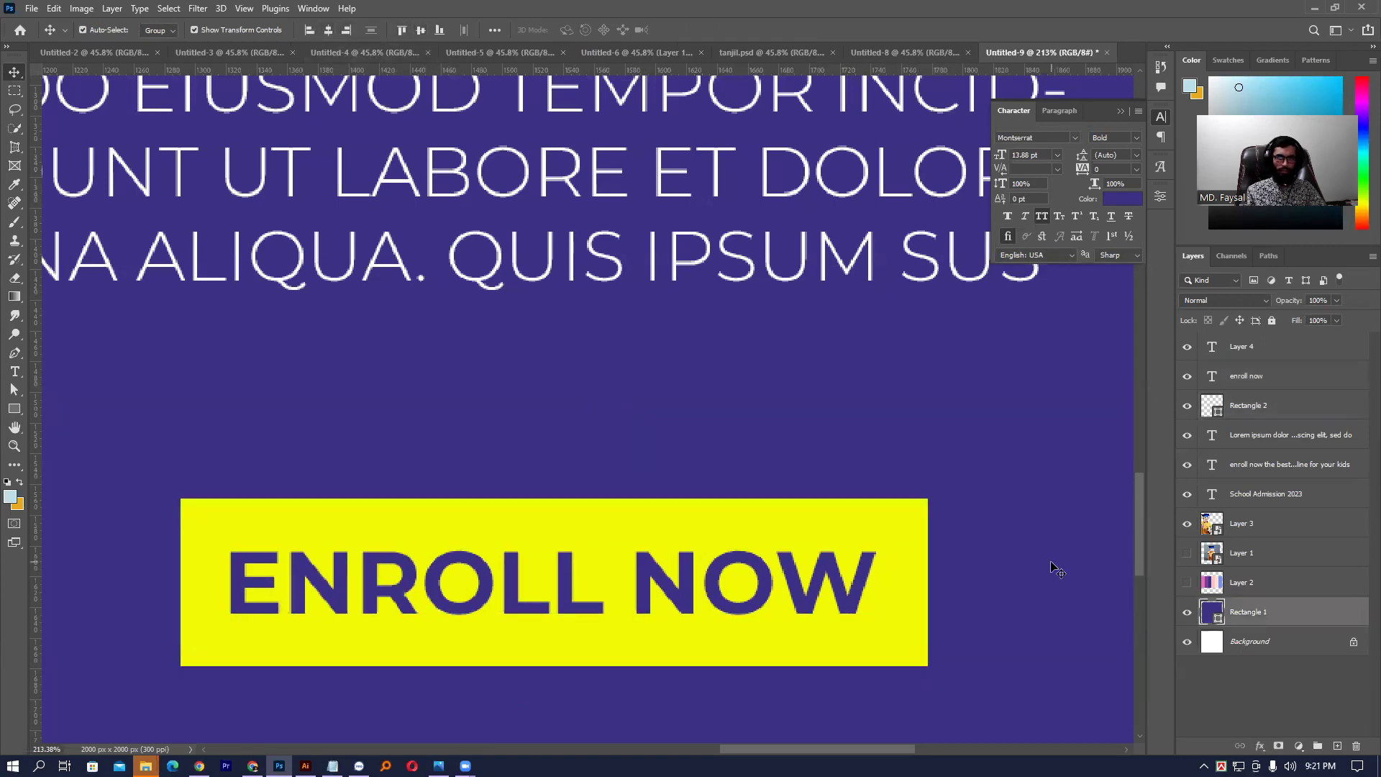
- Make the yellow button shorter and narrower and round its corners
{"action": "left_click", "coordinate": [706, 509]}
{"action": "left_click_drag", "start_coordinate": [557, 503], "coordinate": [554, 520]}
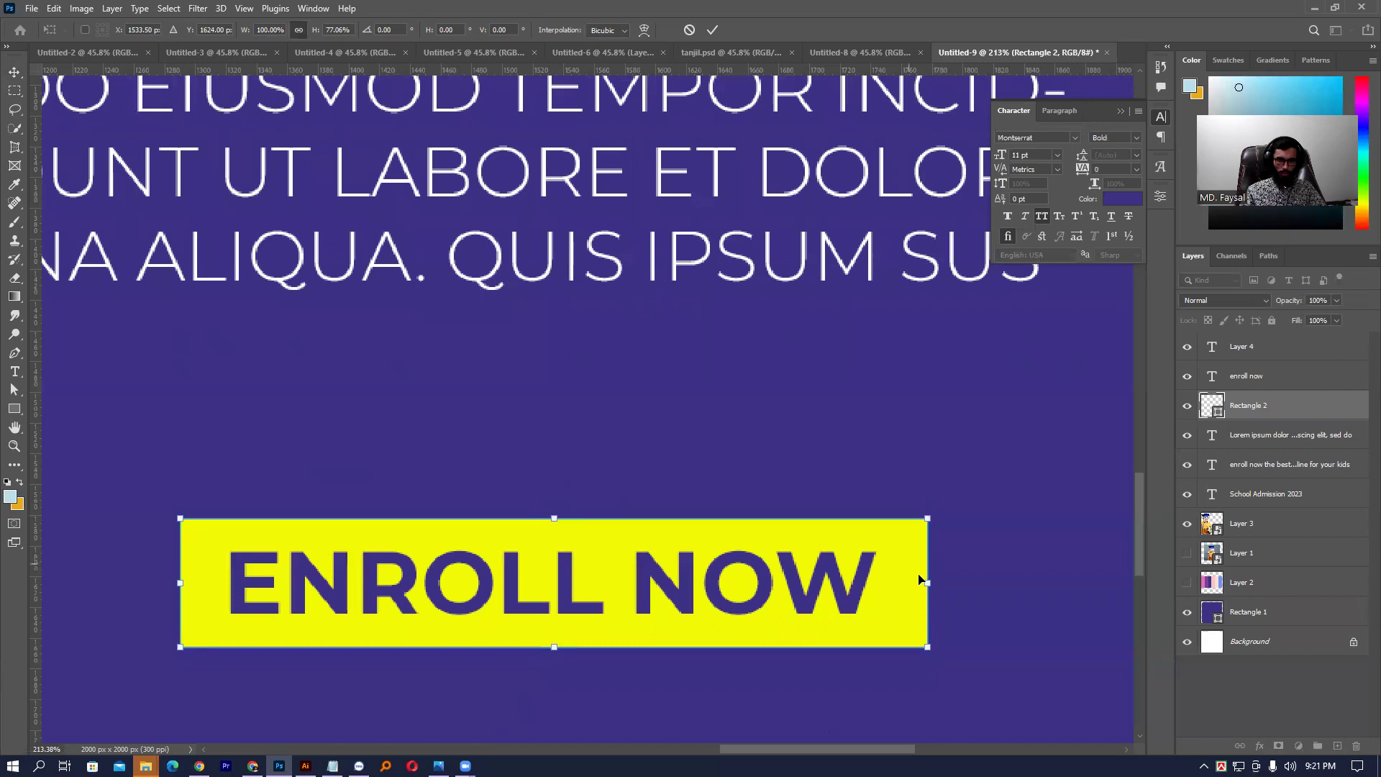
{"action": "left_click_drag", "start_coordinate": [924, 582], "coordinate": [908, 583]}
{"action": "key", "text": "Return"}
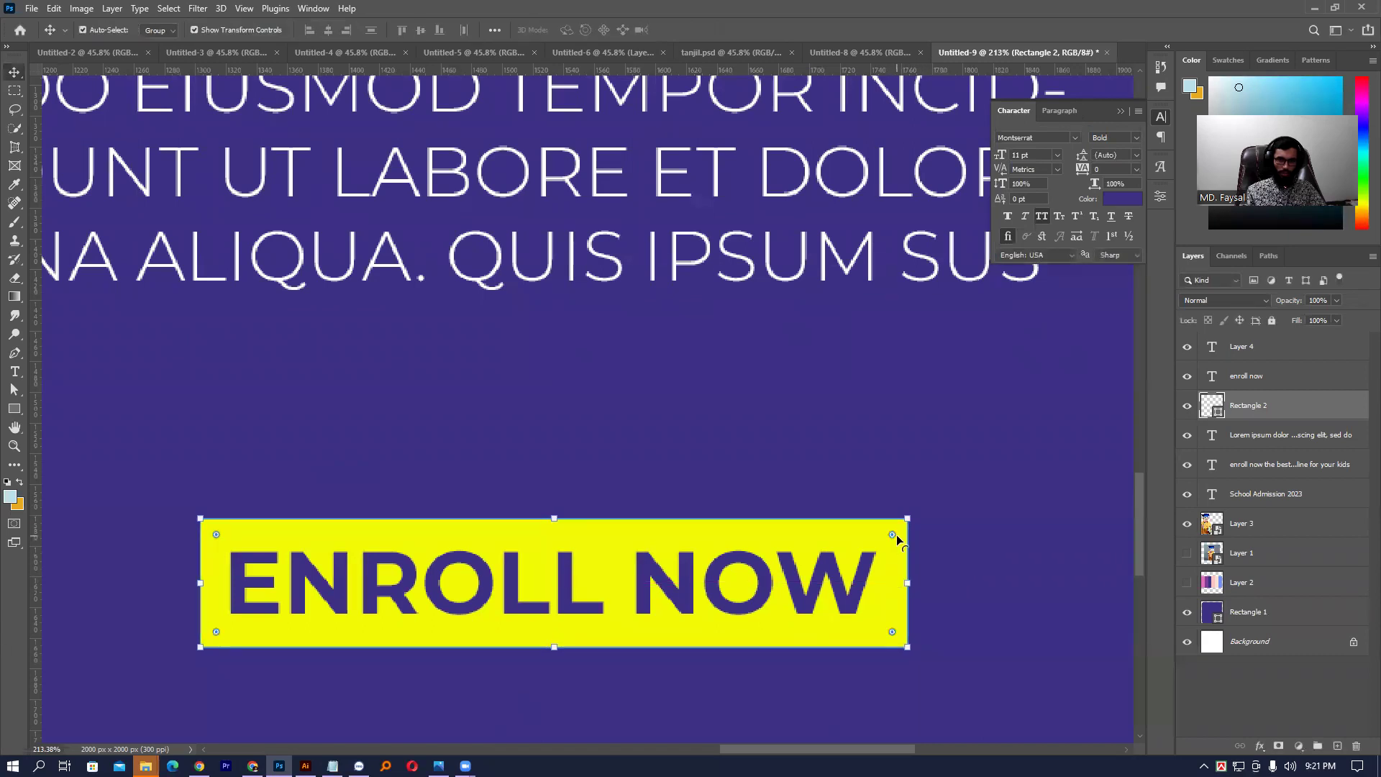
{"action": "left_click_drag", "start_coordinate": [896, 534], "coordinate": [885, 552]}
{"action": "left_click", "coordinate": [986, 552]}
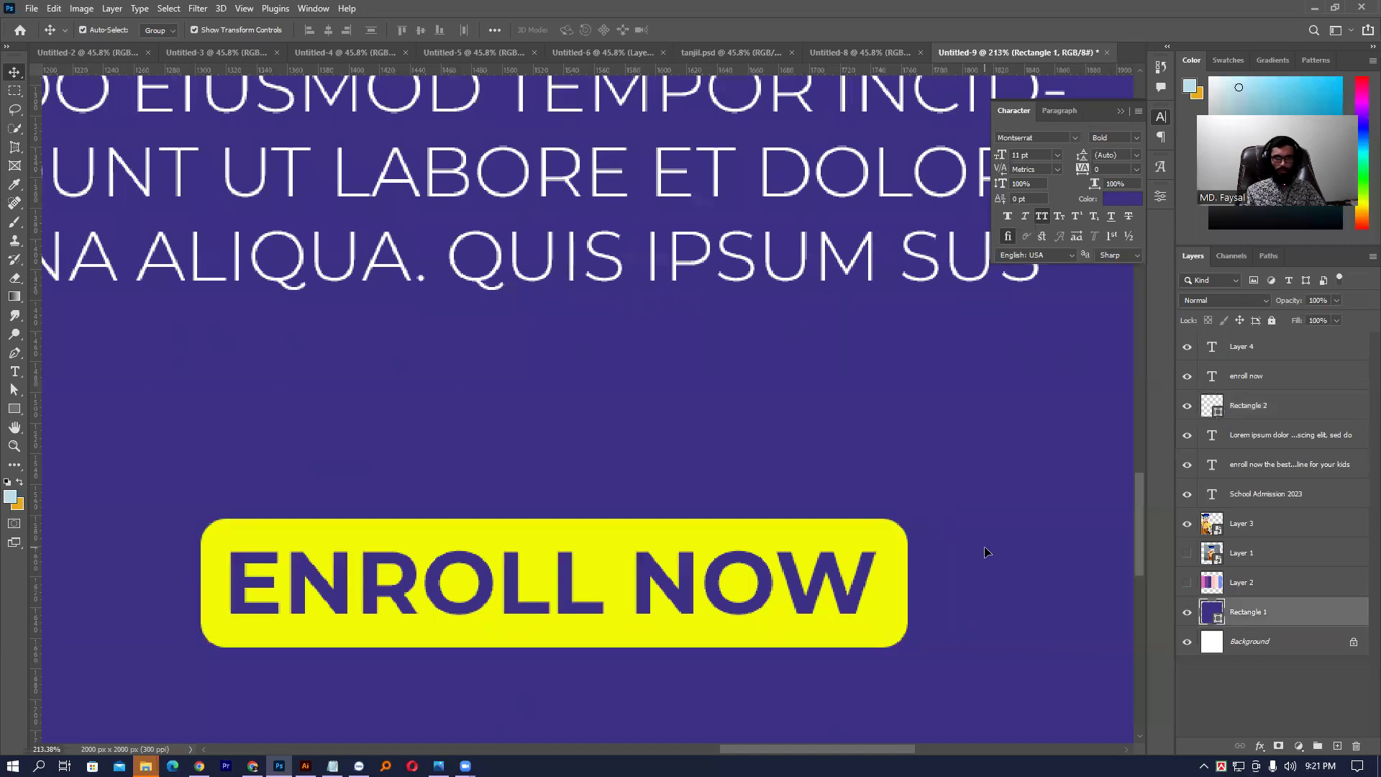
- Widen the yellow button slightly to the left and lock the purple Rectangle 1 panel
{"action": "key", "text": "ctrl+0"}
{"action": "left_click_drag", "start_coordinate": [815, 636], "coordinate": [851, 636]}
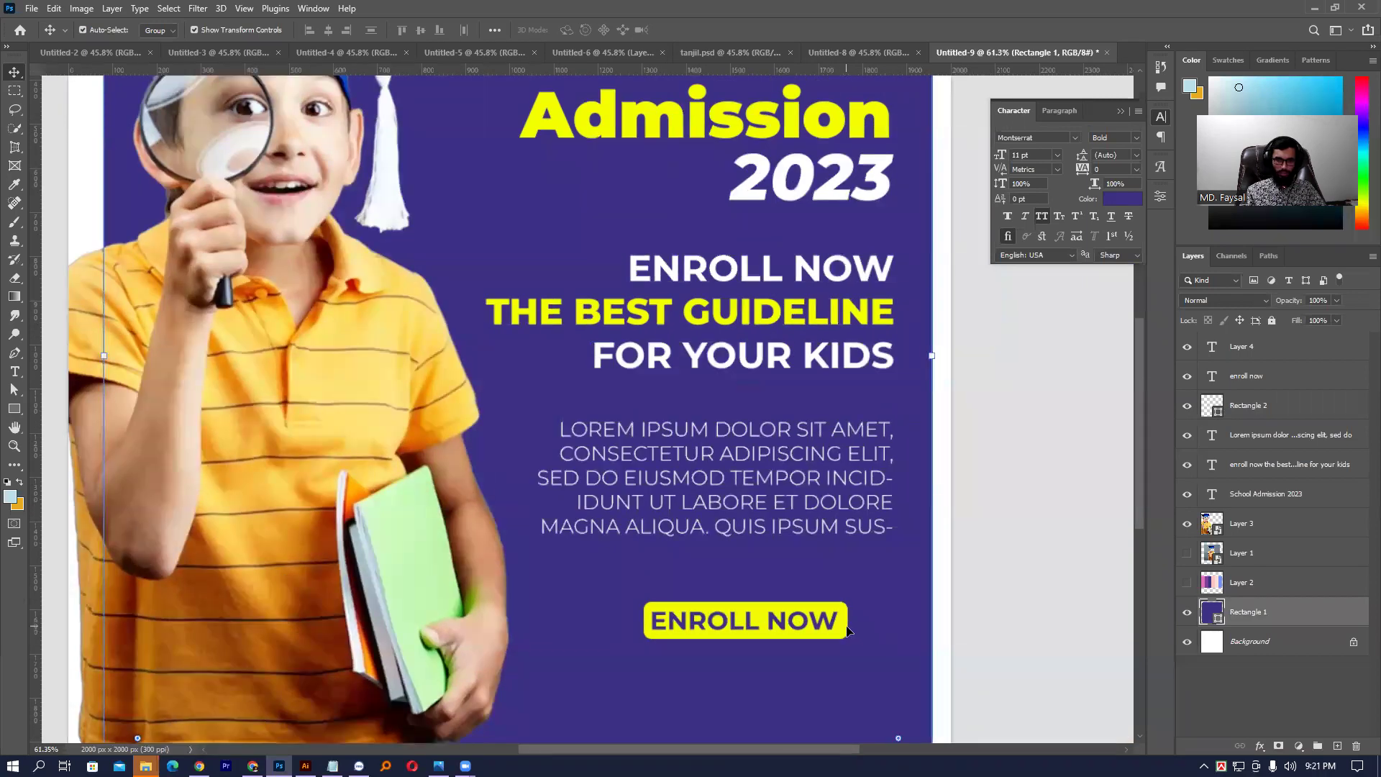
{"action": "left_click", "coordinate": [847, 627]}
{"action": "scroll", "coordinate": [847, 628], "scroll_direction": "up", "scroll_amount": 4}
{"action": "left_click_drag", "start_coordinate": [559, 625], "coordinate": [555, 625]}
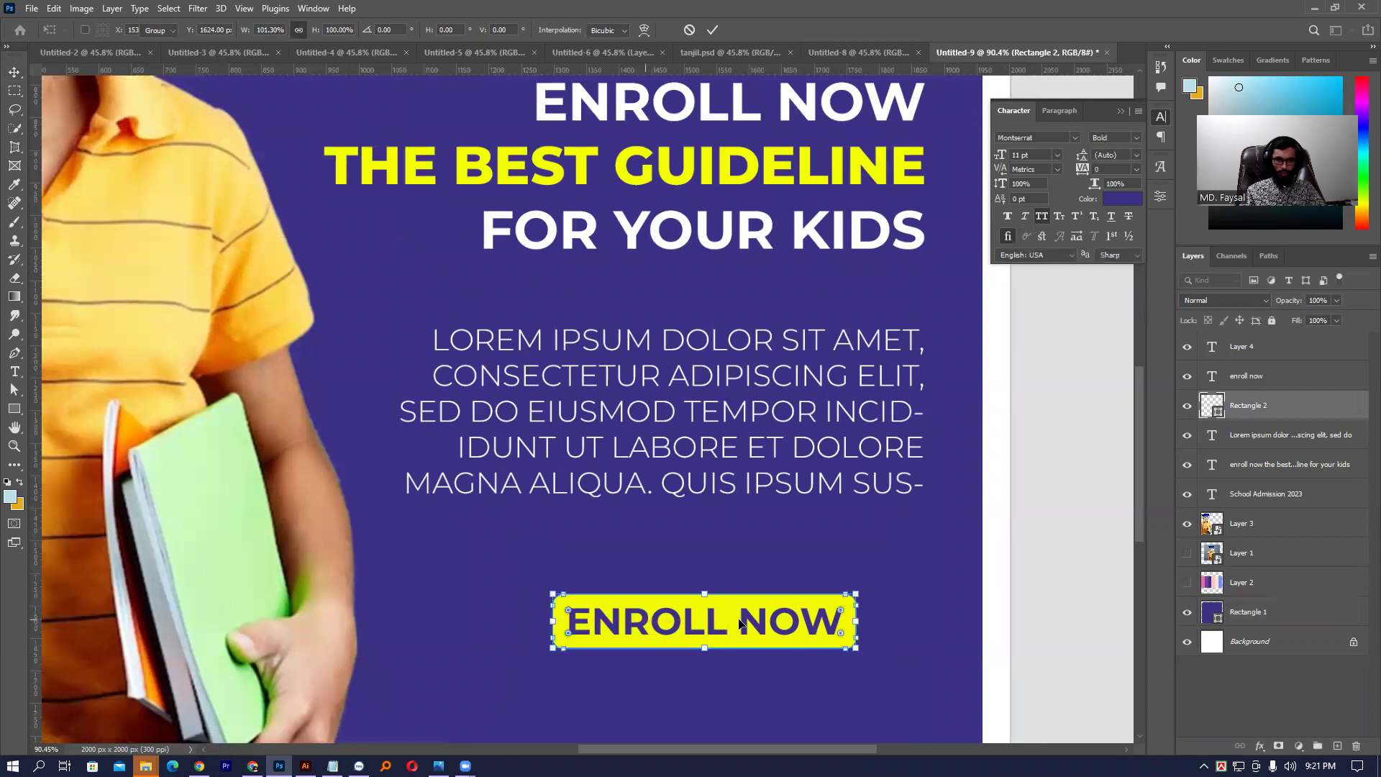
{"action": "key", "text": "Return"}
{"action": "left_click", "coordinate": [931, 616]}
{"action": "key", "text": "ctrl+0"}
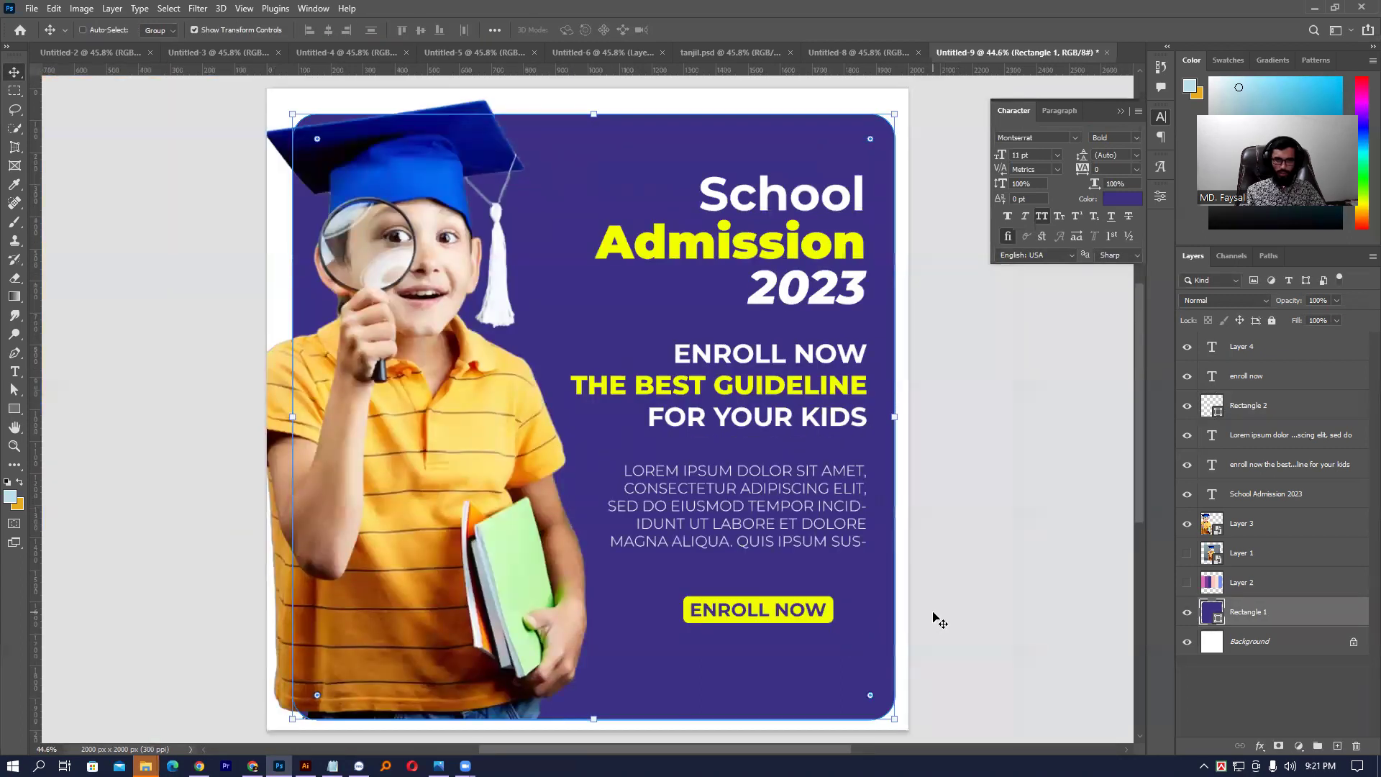
{"action": "mouse_move", "coordinate": [751, 649]}
{"action": "left_mouse_down"}
{"action": "mouse_move", "coordinate": [764, 648]}
{"action": "mouse_move", "coordinate": [734, 649]}
{"action": "mouse_move", "coordinate": [751, 649]}
{"action": "left_mouse_up"}
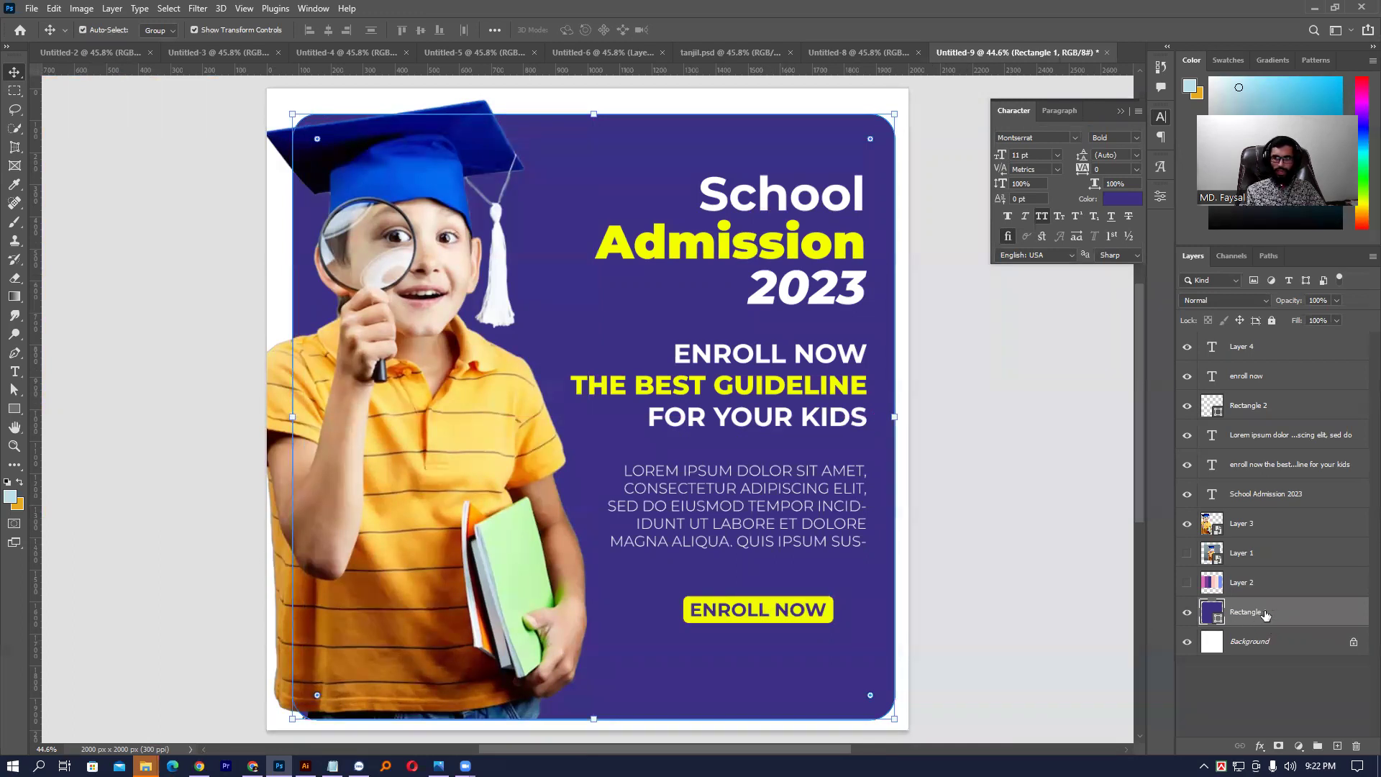
{"action": "left_click", "coordinate": [1272, 320]}
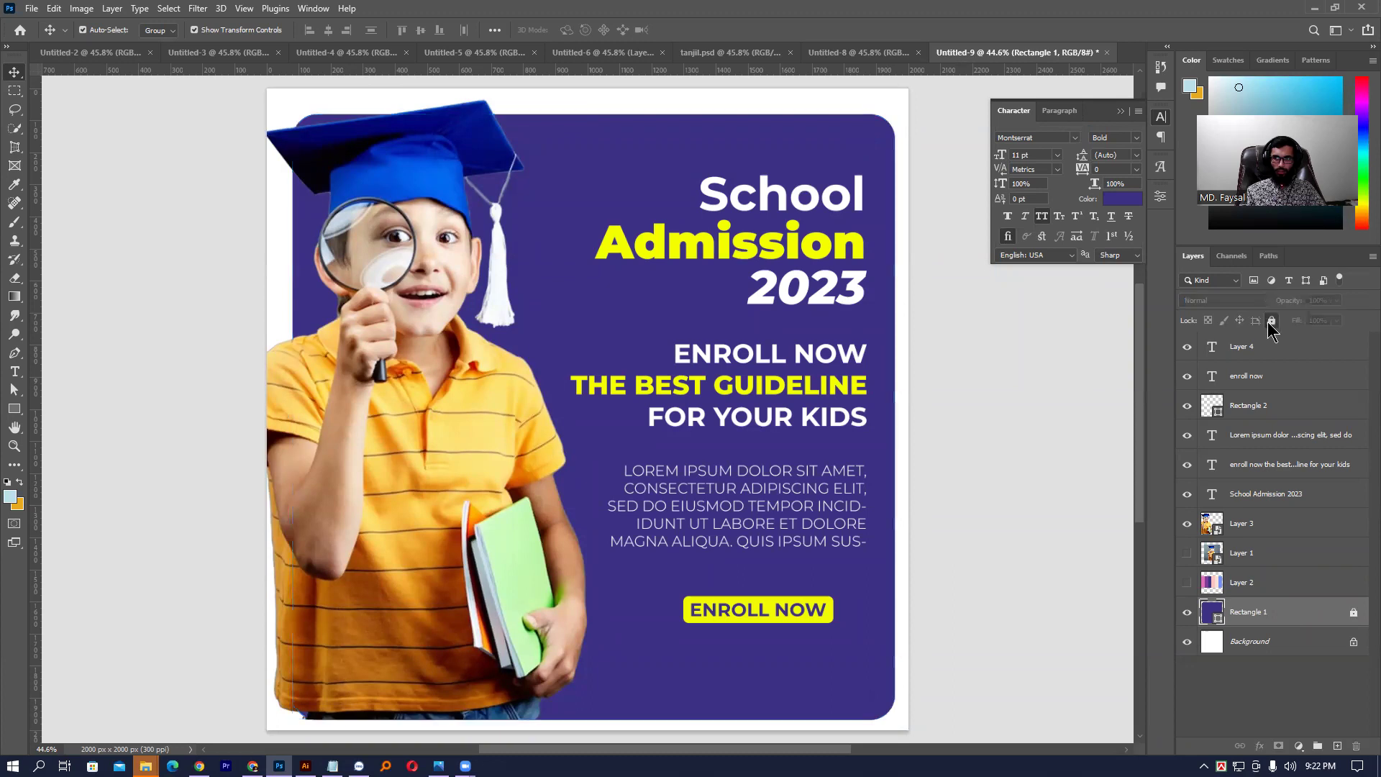
- Change the ENROLL NOW text from Bold to Montserrat SemiBold
{"action": "scroll", "coordinate": [789, 593], "scroll_direction": "up", "scroll_amount": 2}
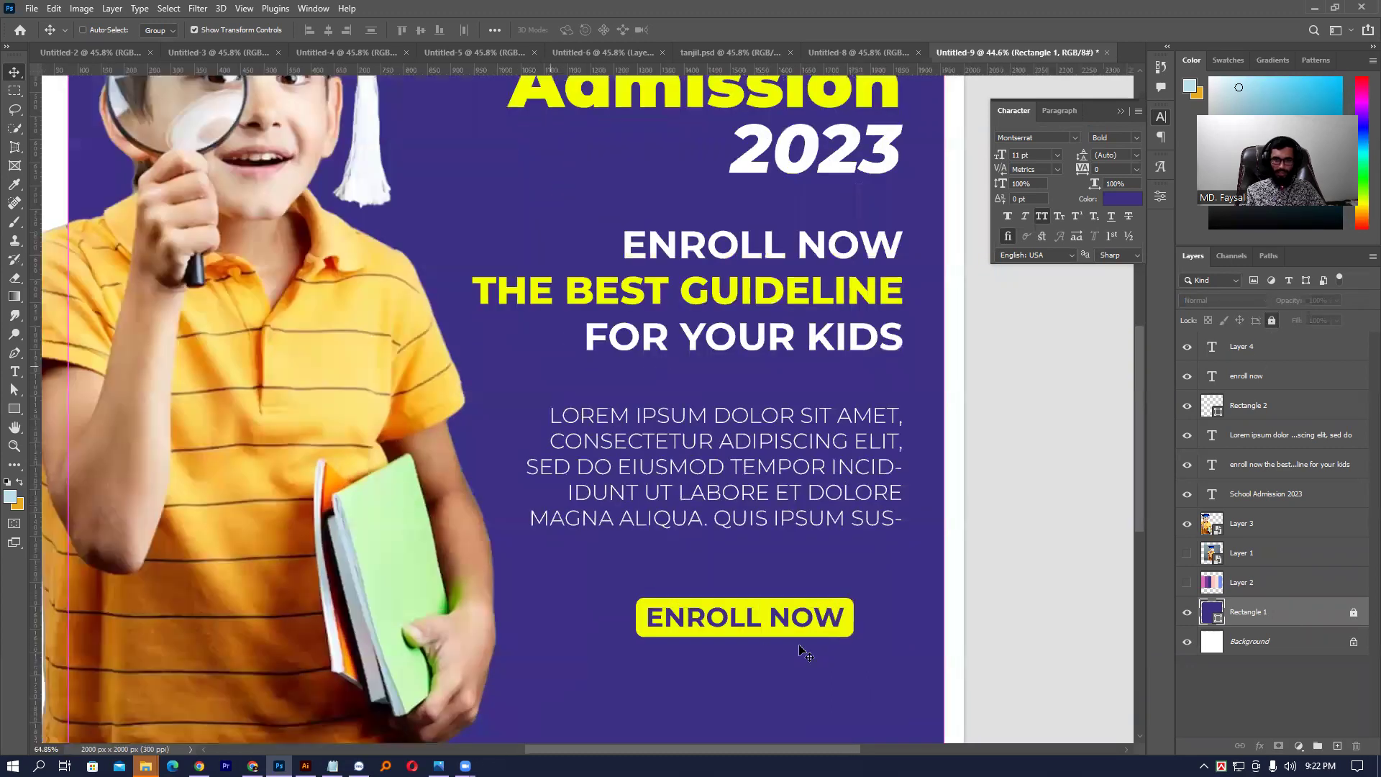
{"action": "left_click_drag", "start_coordinate": [765, 647], "coordinate": [739, 620]}
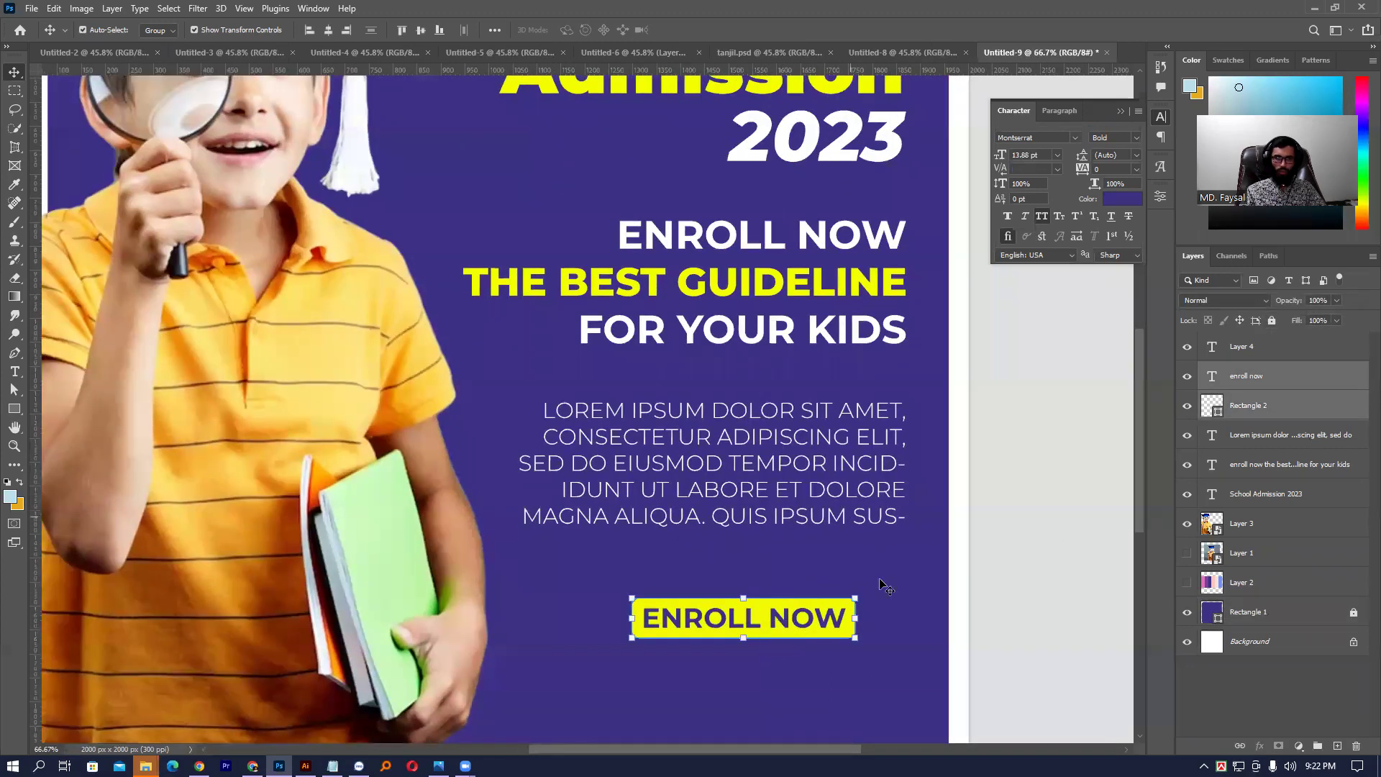
{"action": "left_click", "coordinate": [899, 600]}
{"action": "scroll", "coordinate": [899, 600], "scroll_direction": "up", "scroll_amount": 3}
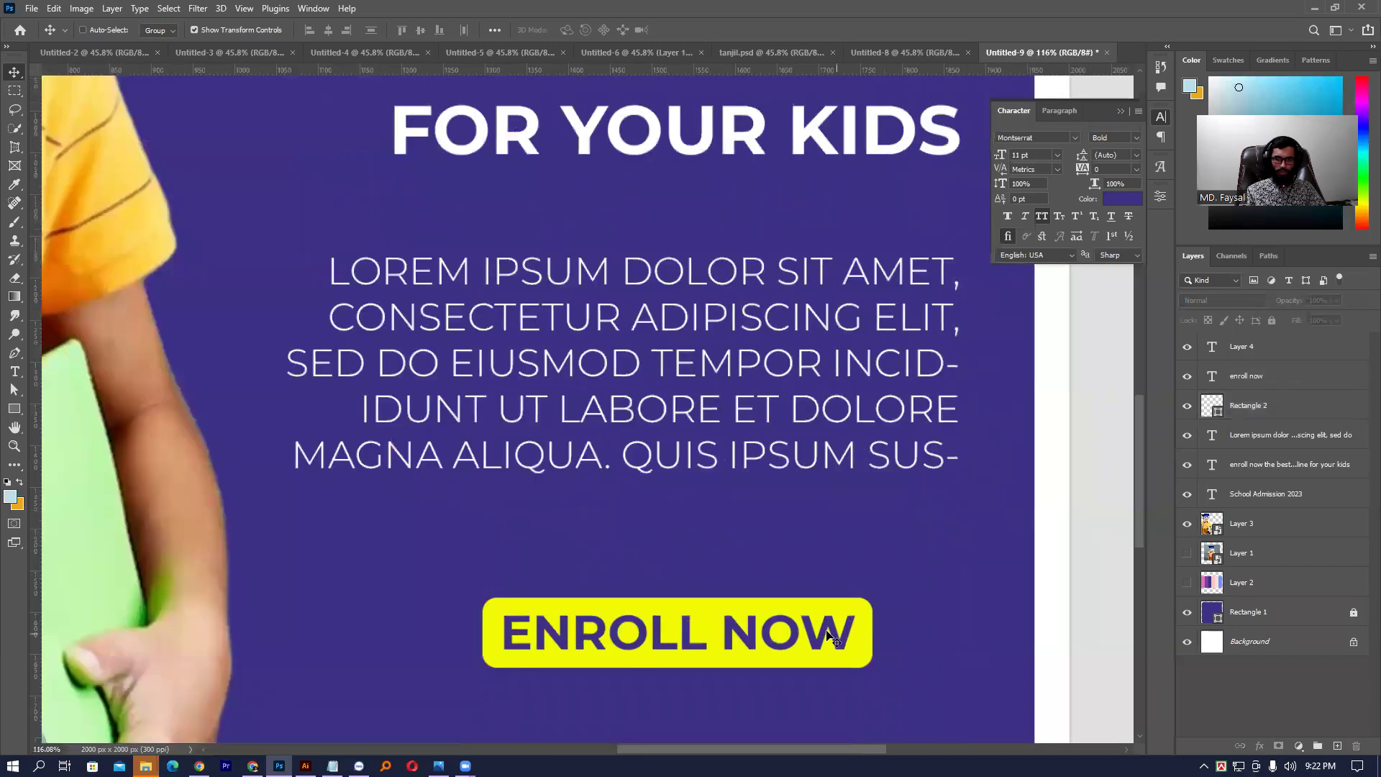
{"action": "left_click", "coordinate": [1136, 138]}
{"action": "left_click", "coordinate": [1153, 266]}
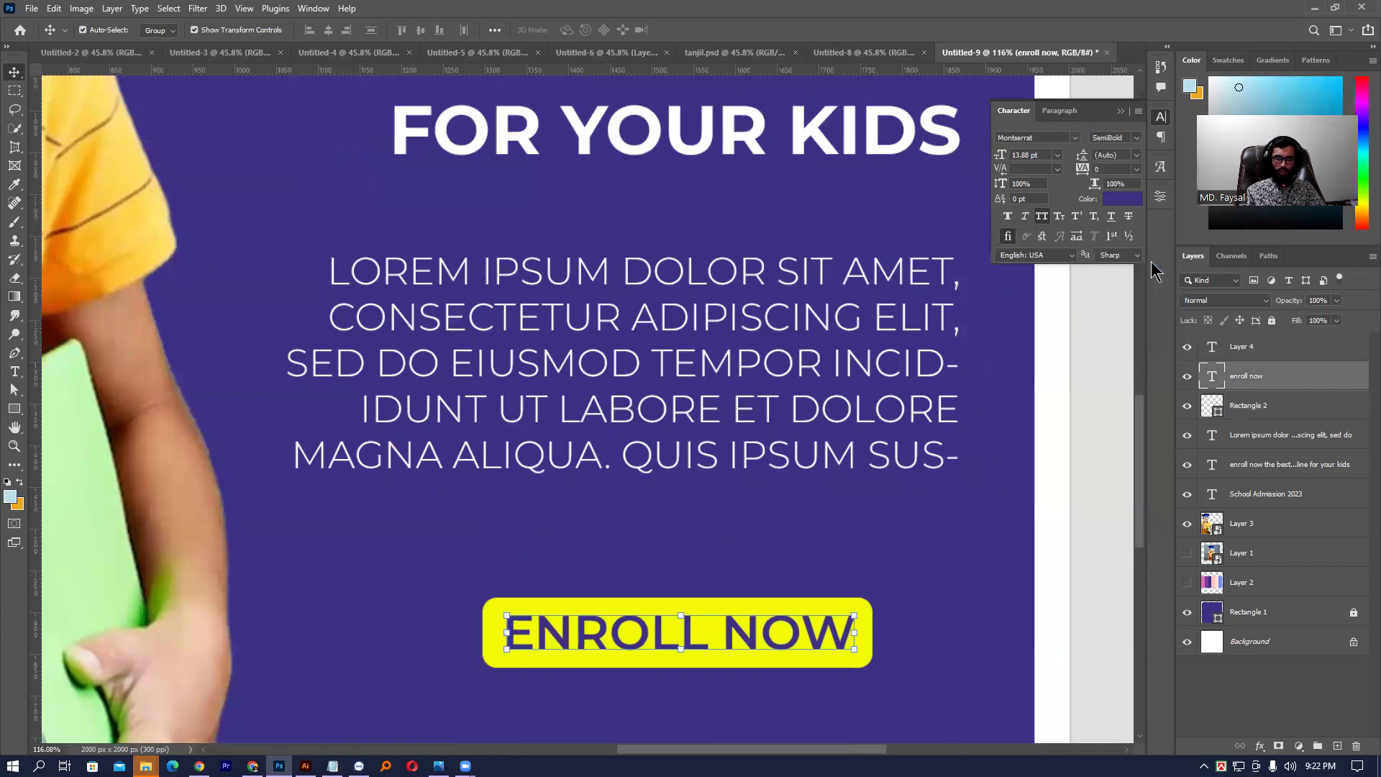
- Marquee-select the ENROLL NOW text together with the yellow Rectangle 2
{"action": "left_click", "coordinate": [928, 527]}
{"action": "key", "text": "ctrl+0"}
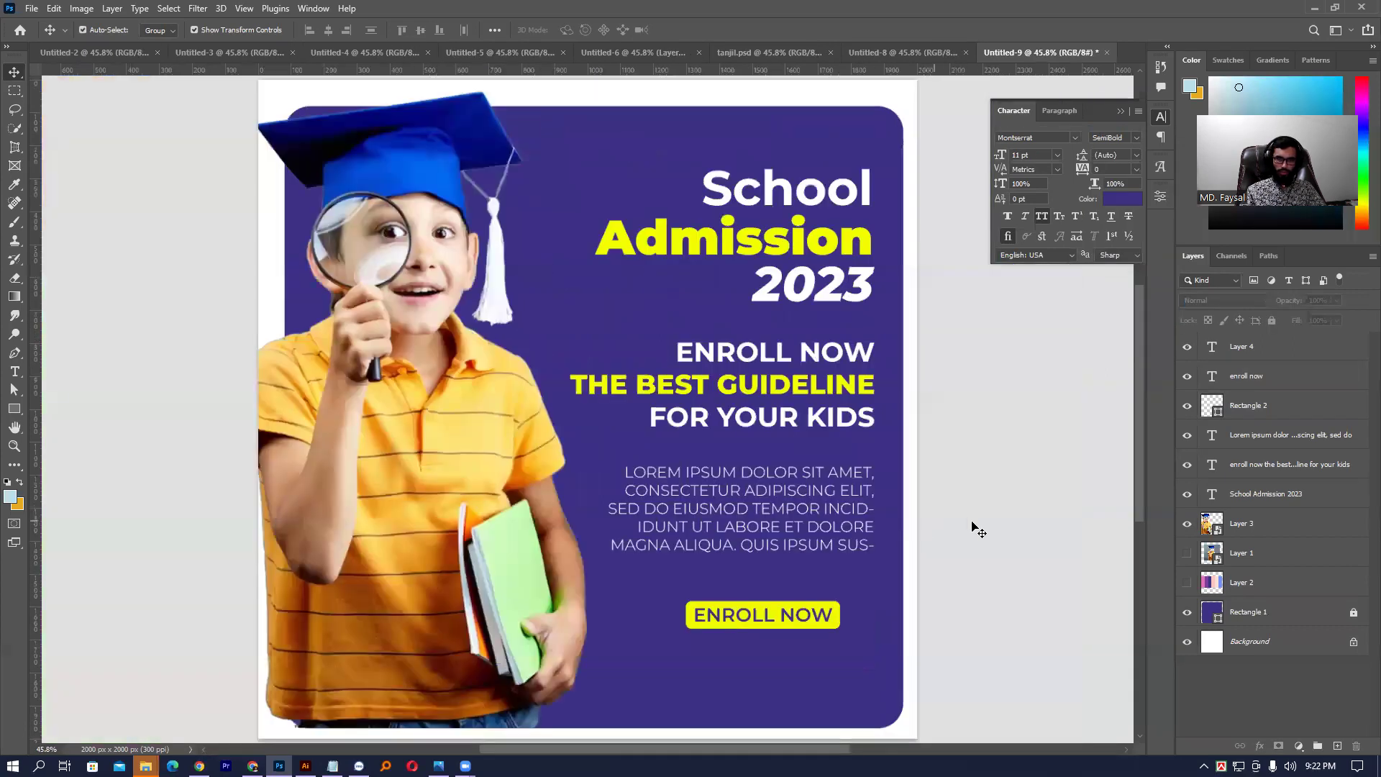
{"action": "left_click_drag", "start_coordinate": [770, 653], "coordinate": [817, 586]}
{"action": "left_click", "coordinate": [1003, 541]}
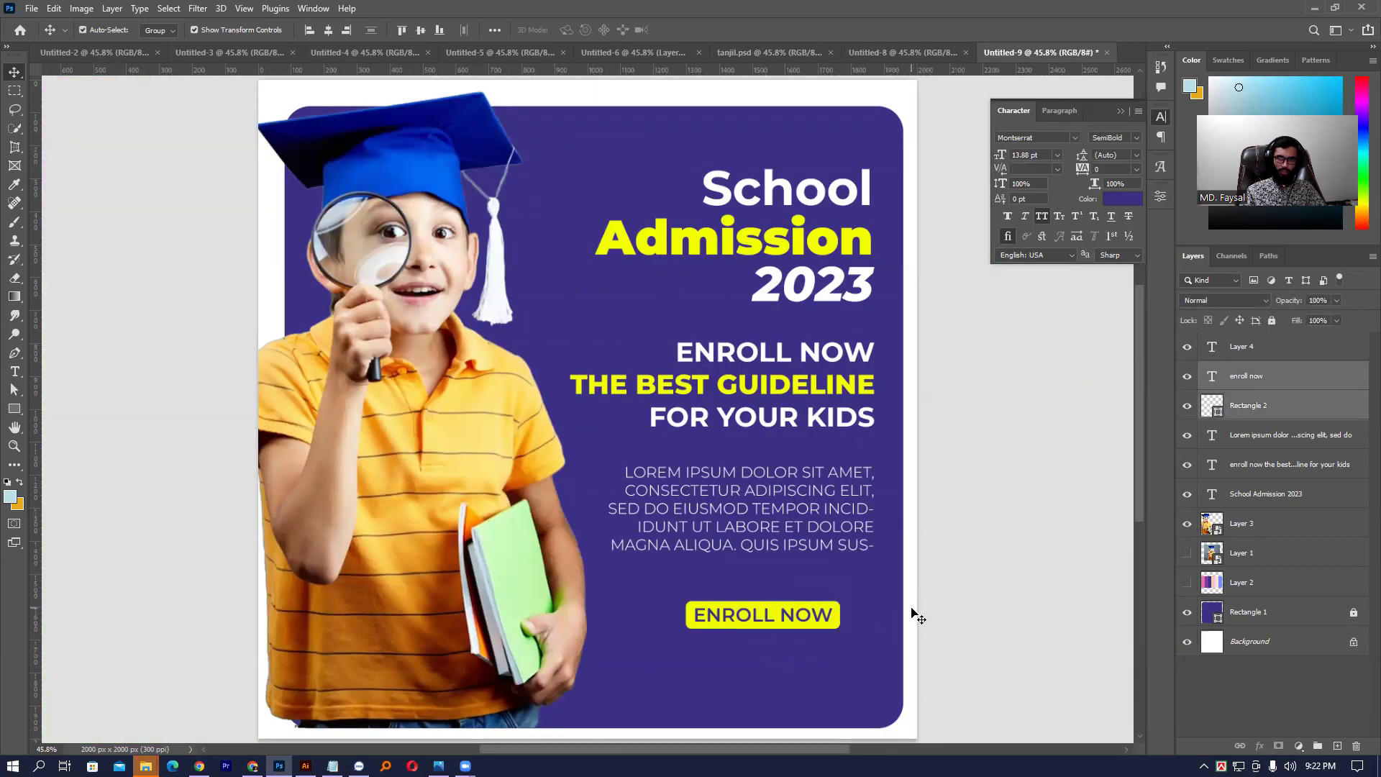
{"action": "left_click_drag", "start_coordinate": [788, 658], "coordinate": [849, 598]}
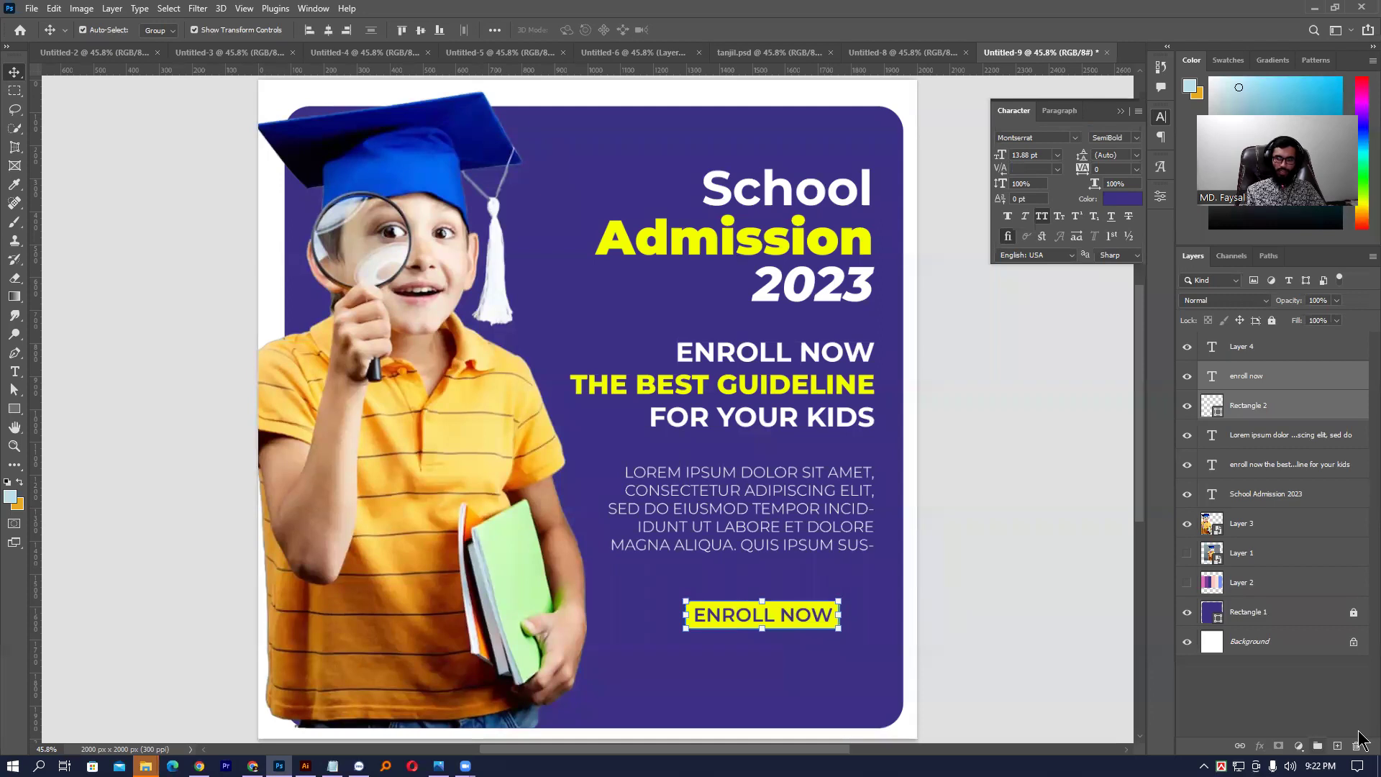
- Group the yellow button and its ENROLL NOW label, naming the group 'enroll now'
{"action": "key", "text": "ctrl+g"}
{"action": "double_click", "coordinate": [1241, 370]}
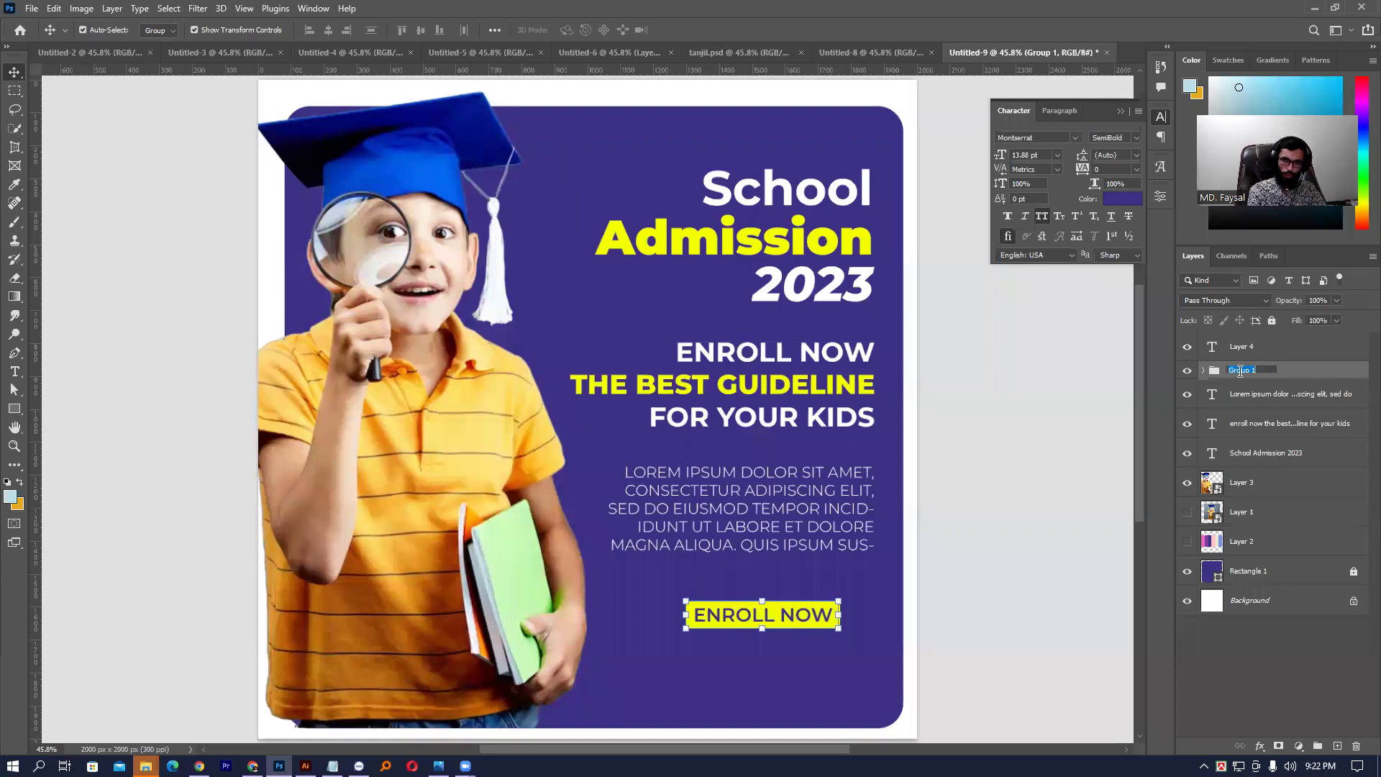
{"action": "type", "text": "enroll now"}
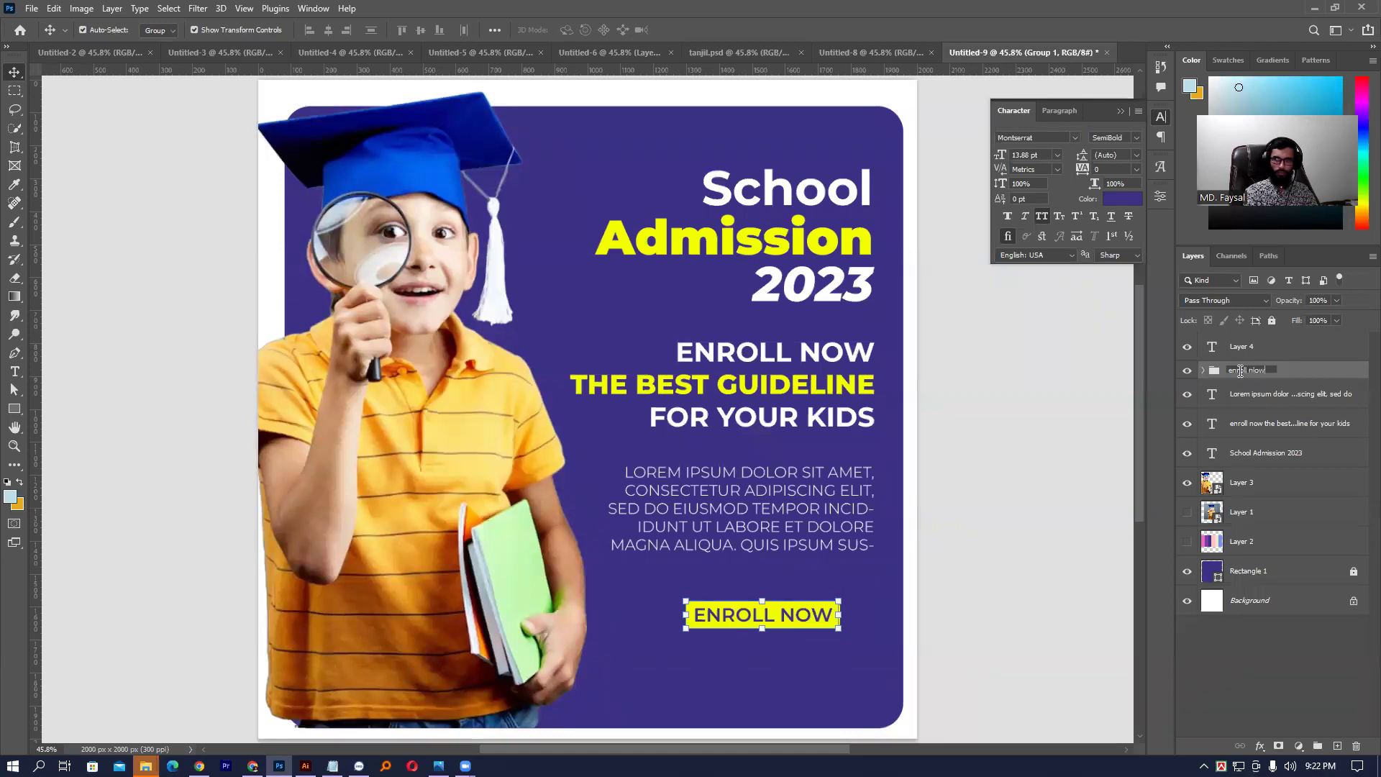
{"action": "key", "text": "Return"}
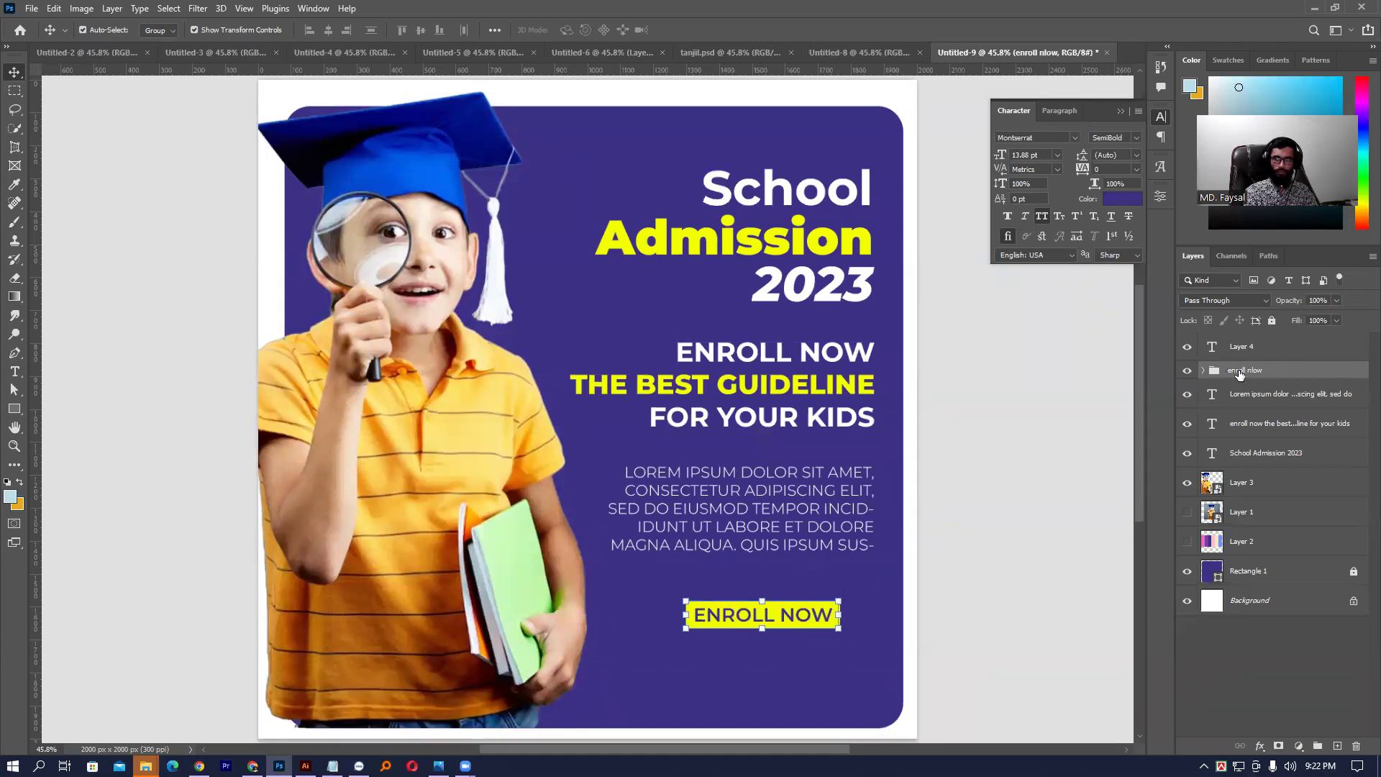
{"action": "double_click", "coordinate": [1264, 370]}
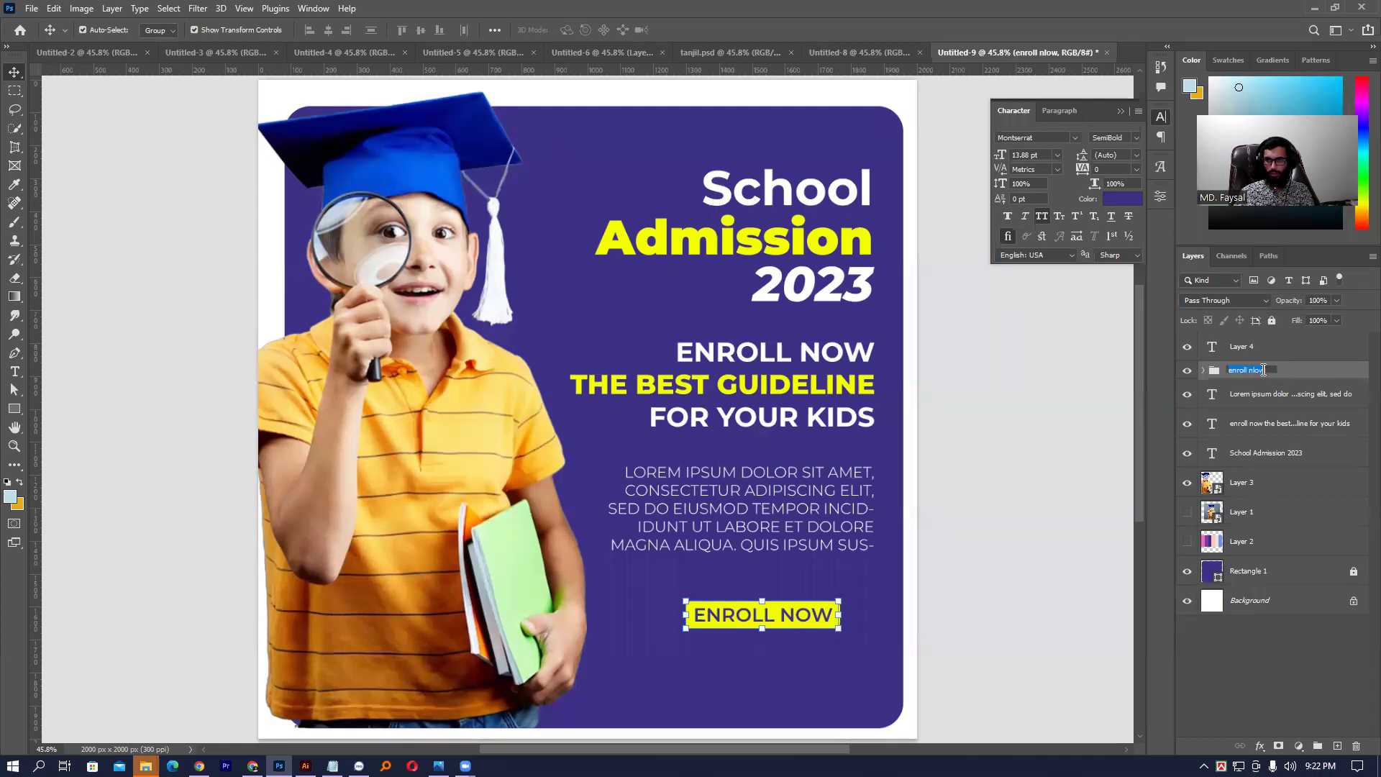
{"action": "left_click", "coordinate": [1258, 371]}
{"action": "key", "text": "BackSpace"}
{"action": "key", "text": "Return"}
- Move the 'enroll now' button group slightly right and up
{"action": "left_click", "coordinate": [1140, 496]}
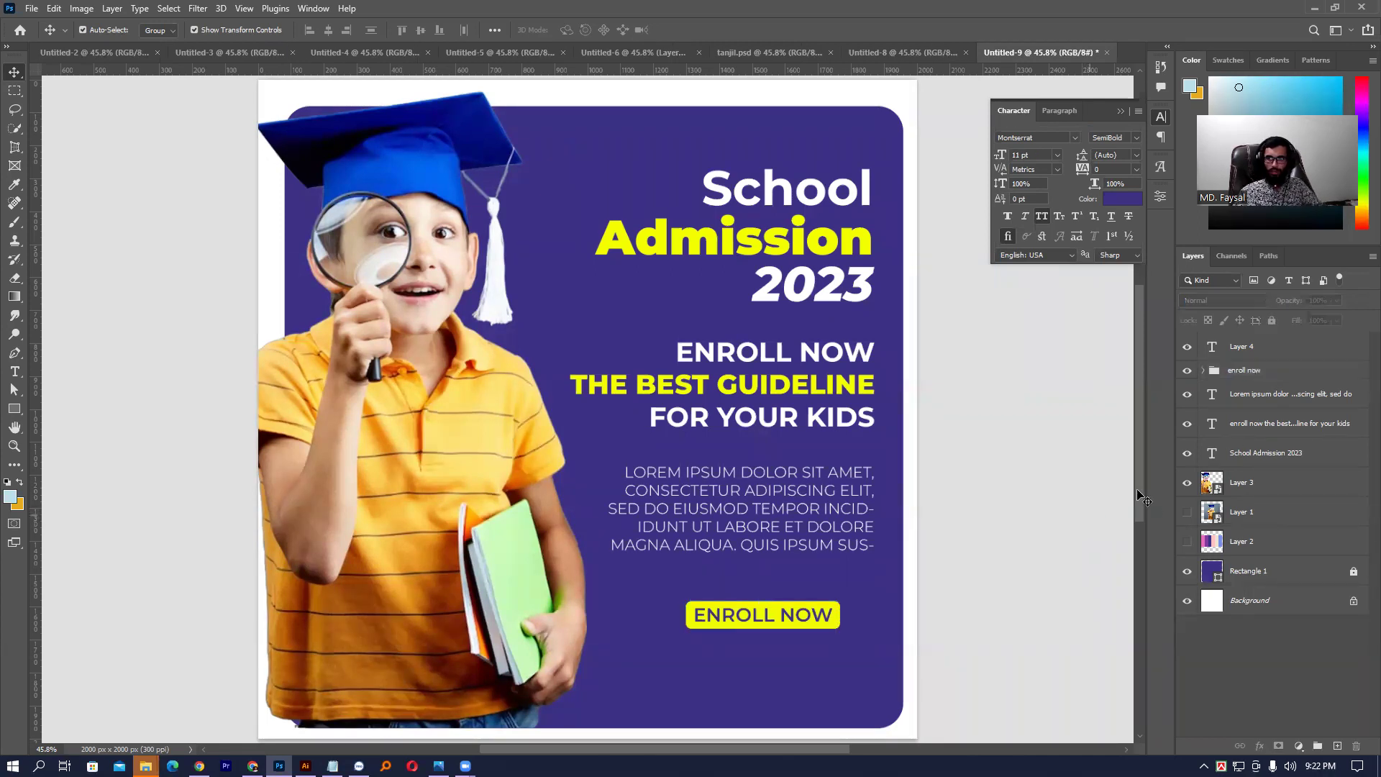
{"action": "left_click", "coordinate": [1261, 374]}
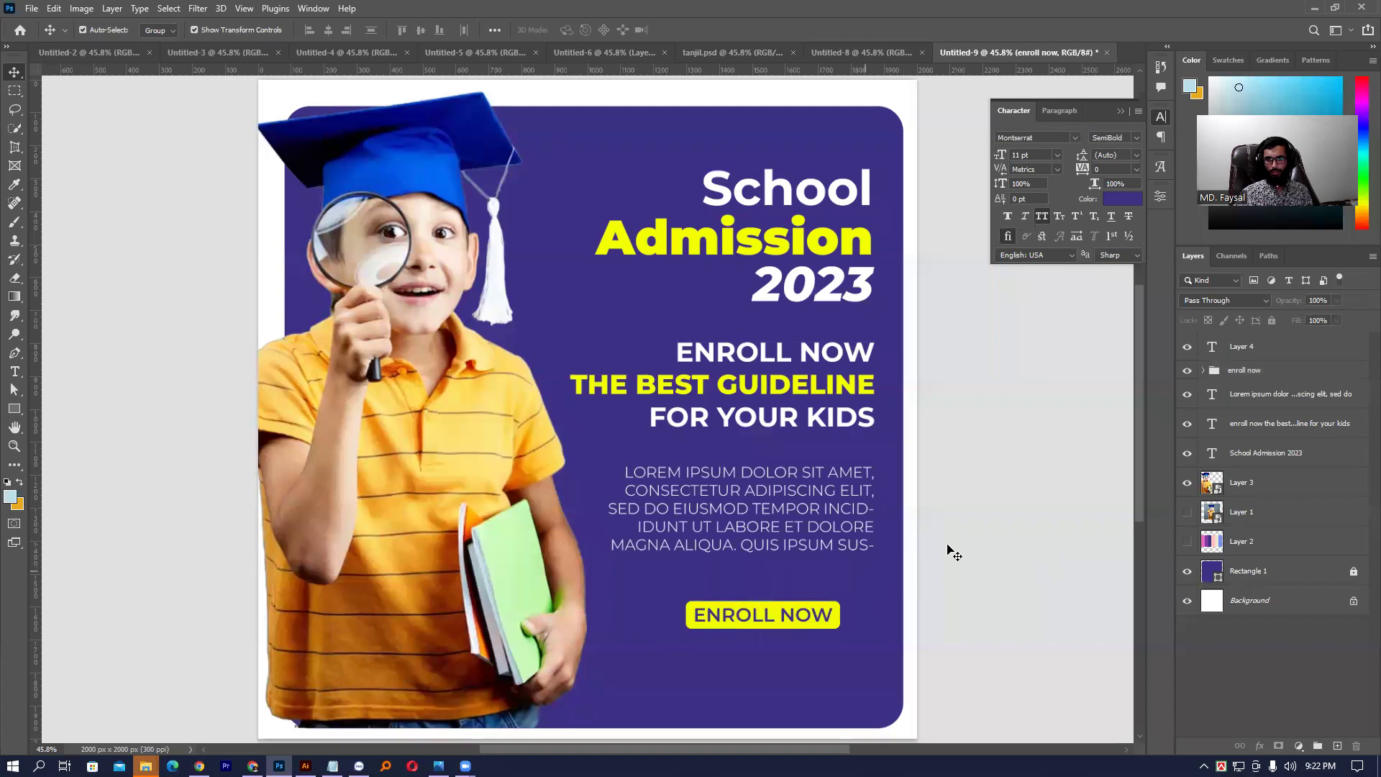
{"action": "left_click_drag", "start_coordinate": [765, 619], "coordinate": [783, 615]}
{"action": "left_click", "coordinate": [955, 643]}
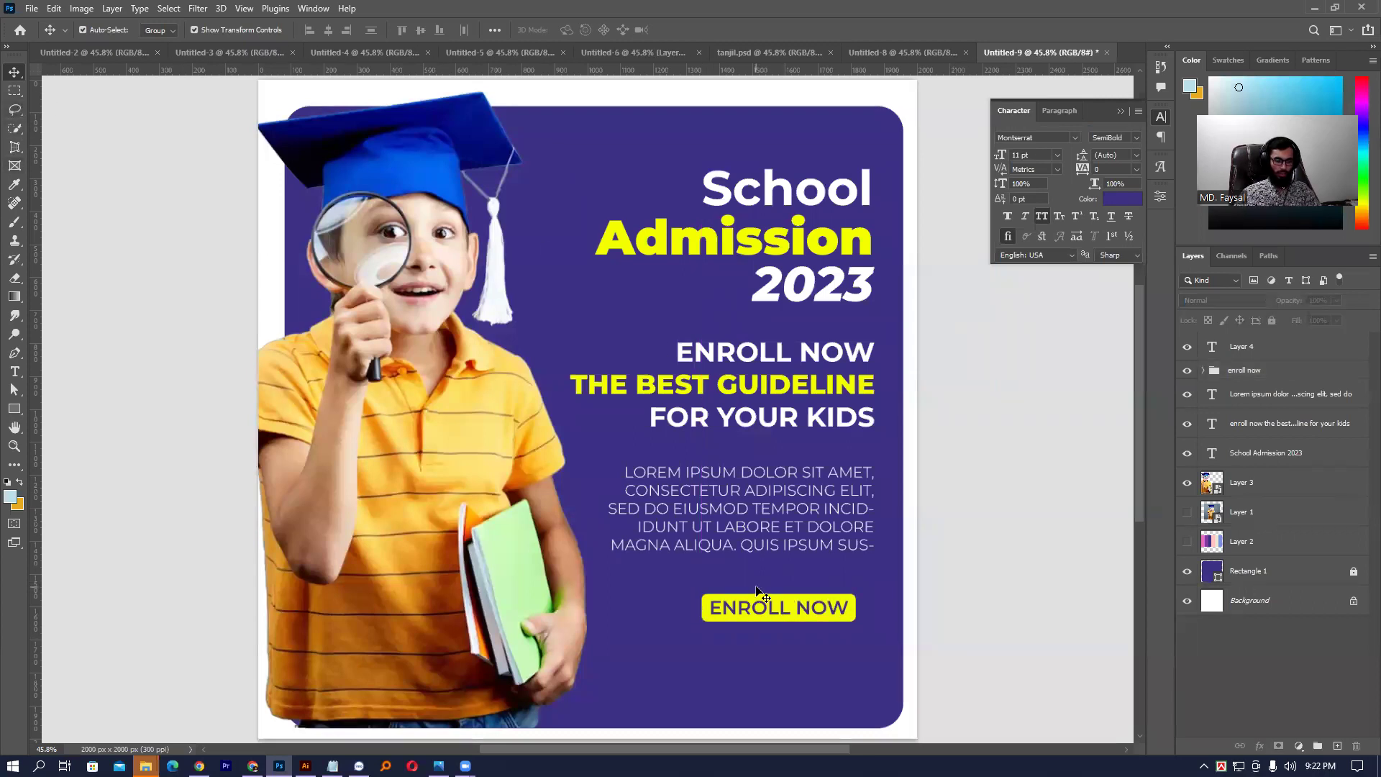
{"action": "key", "text": "t"}
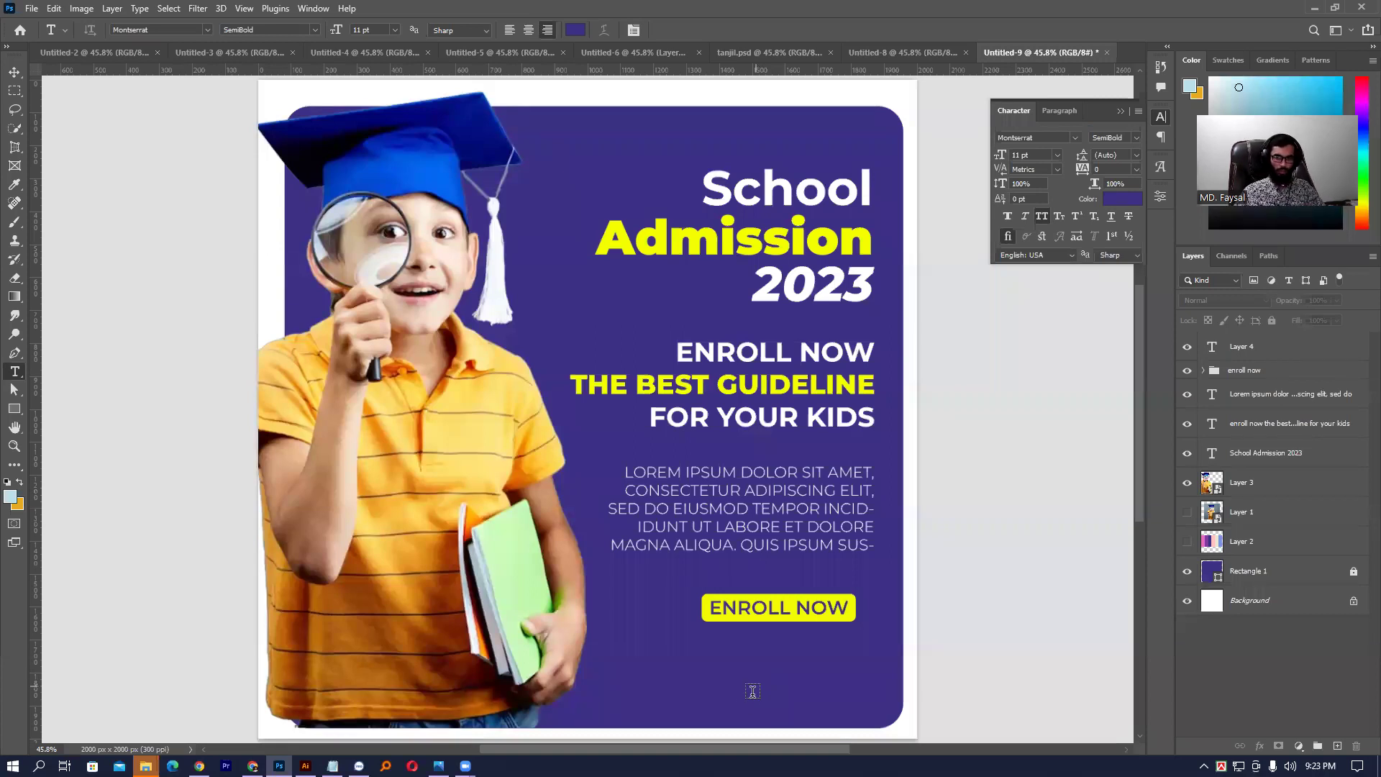
{"action": "left_click", "coordinate": [724, 702]}
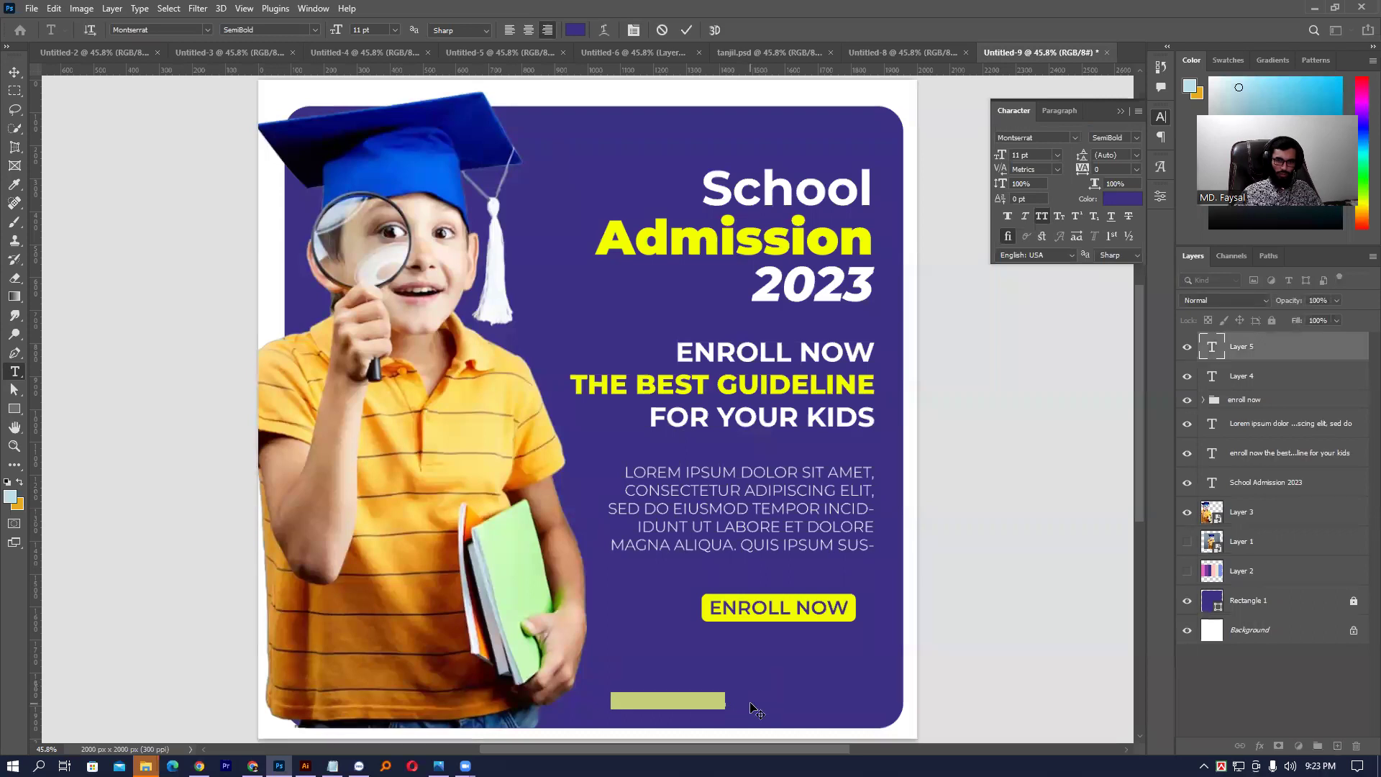
{"action": "left_click", "coordinate": [1126, 200]}
{"action": "left_click_drag", "start_coordinate": [861, 288], "coordinate": [818, 259]}
{"action": "key", "text": "Return"}
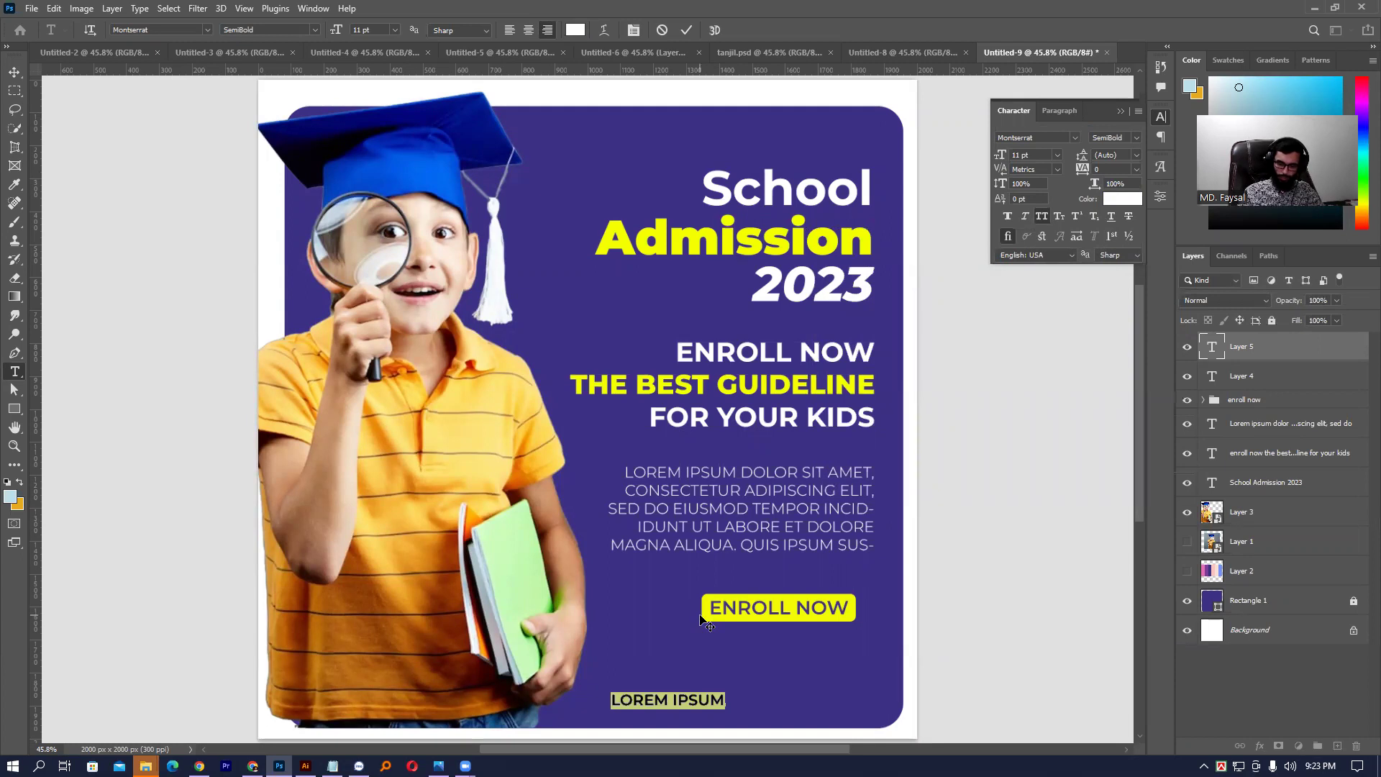
{"action": "key", "text": "BackSpace"}
{"action": "type", "text": "+1234567890"}
{"action": "key", "text": "ctrl+Return"}
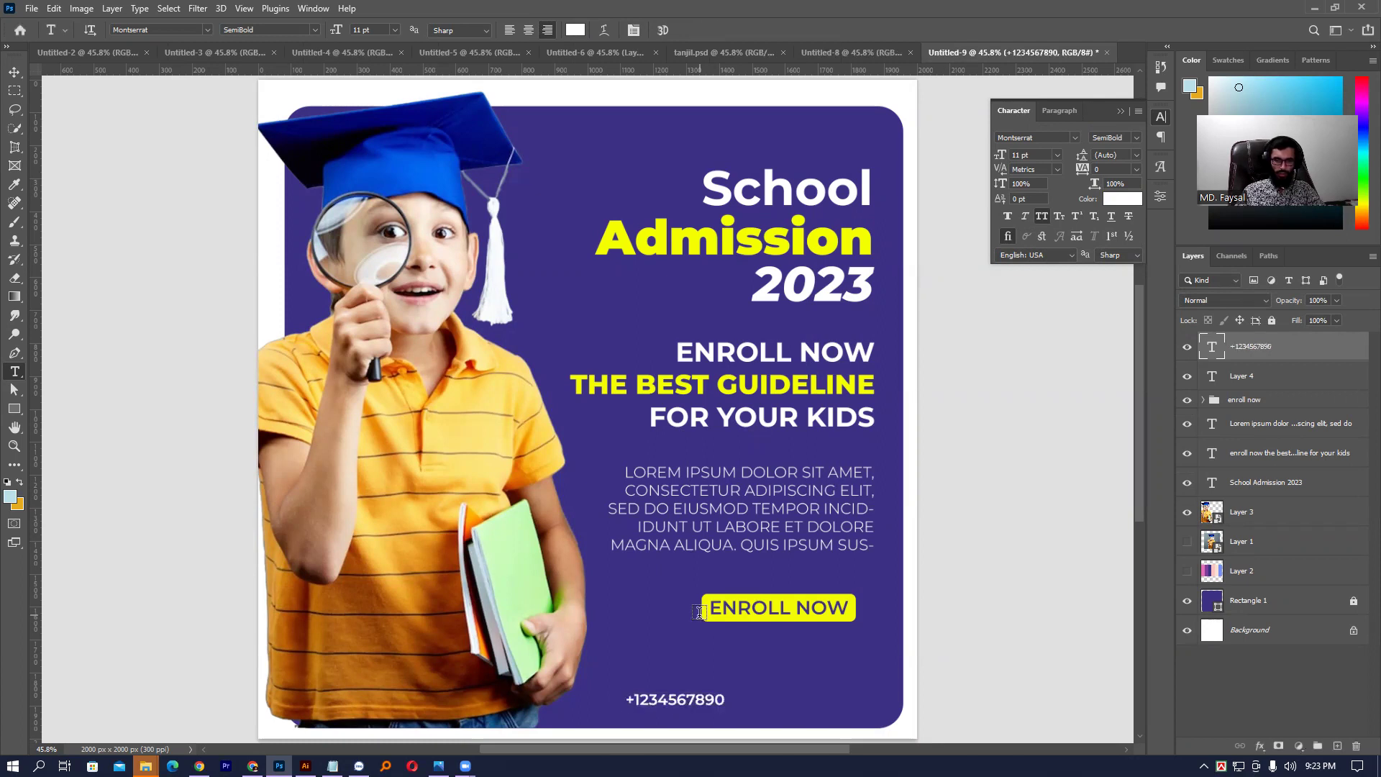
{"action": "left_click", "coordinate": [723, 701]}
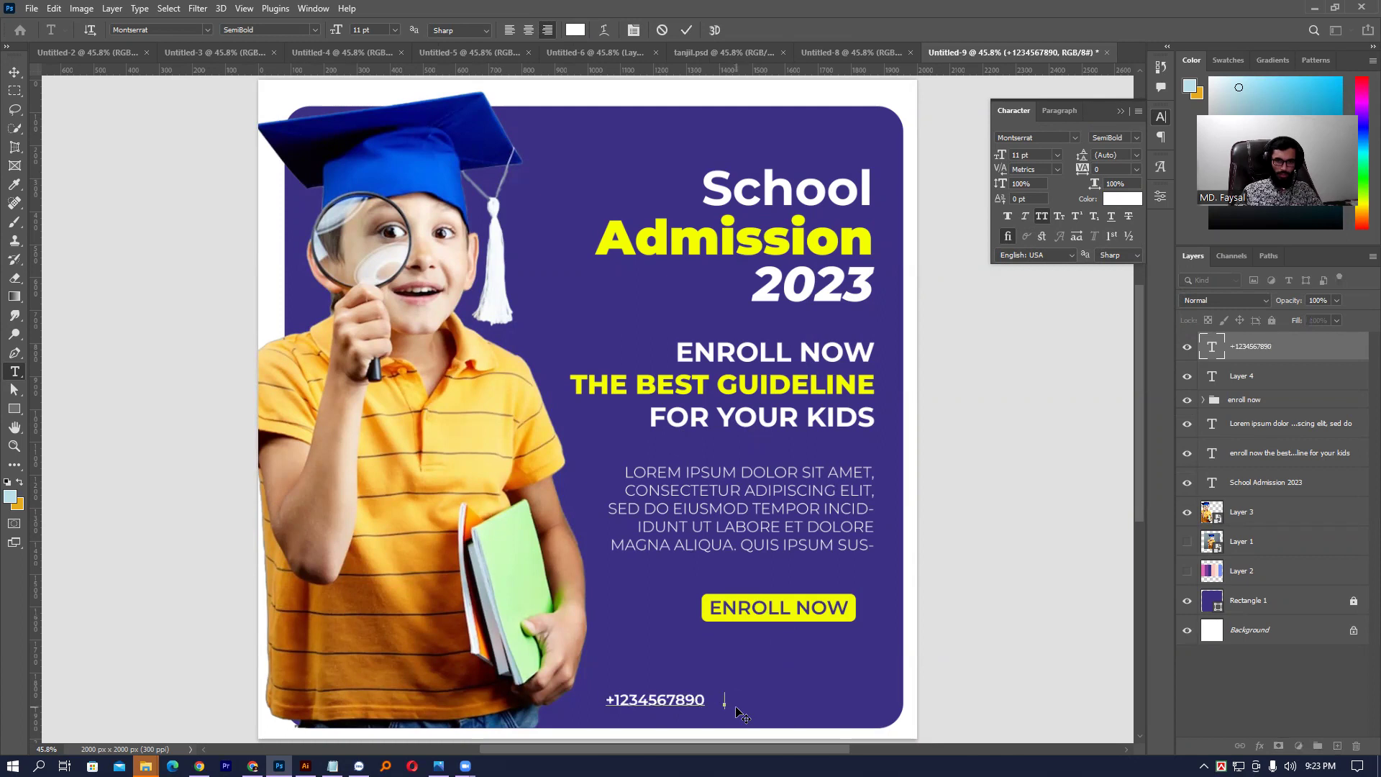
{"action": "type", "text": "www."}
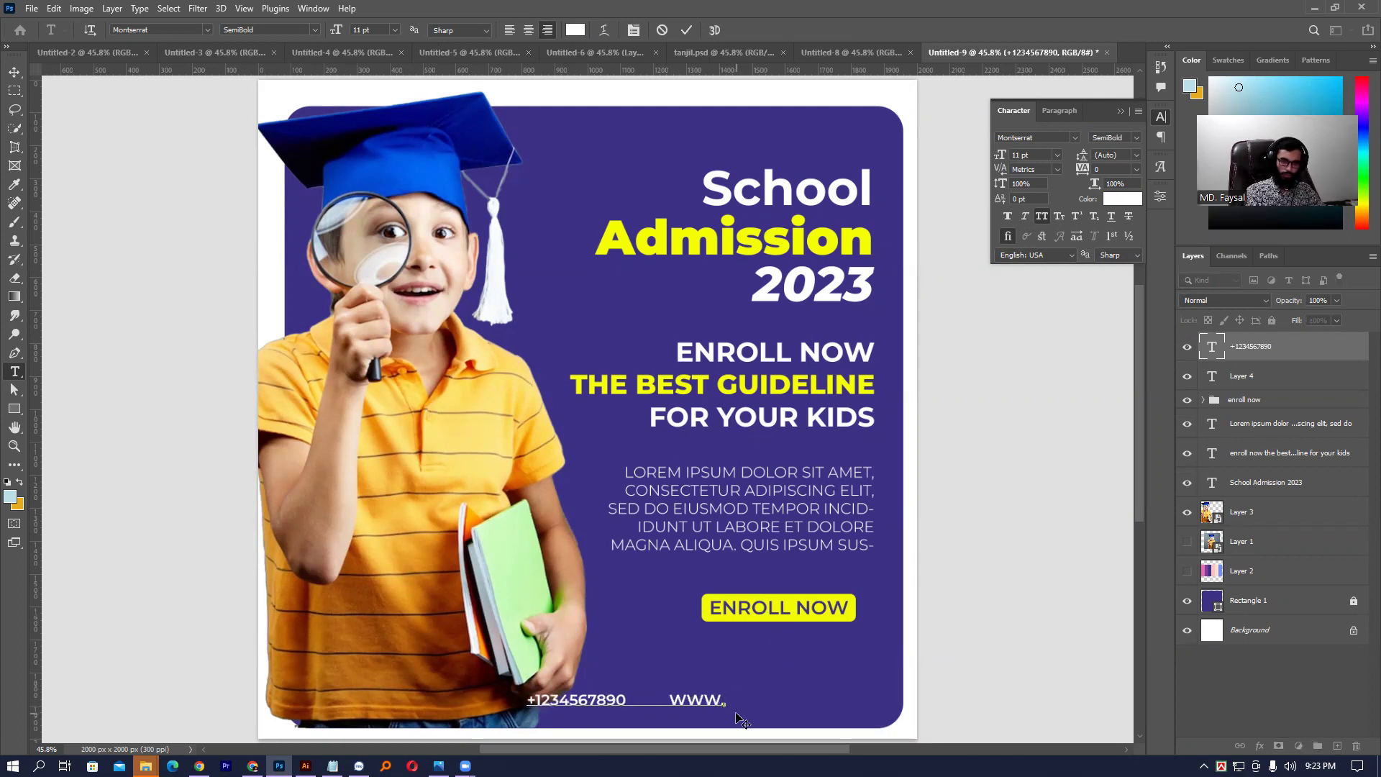
{"action": "type", "text": "your"}
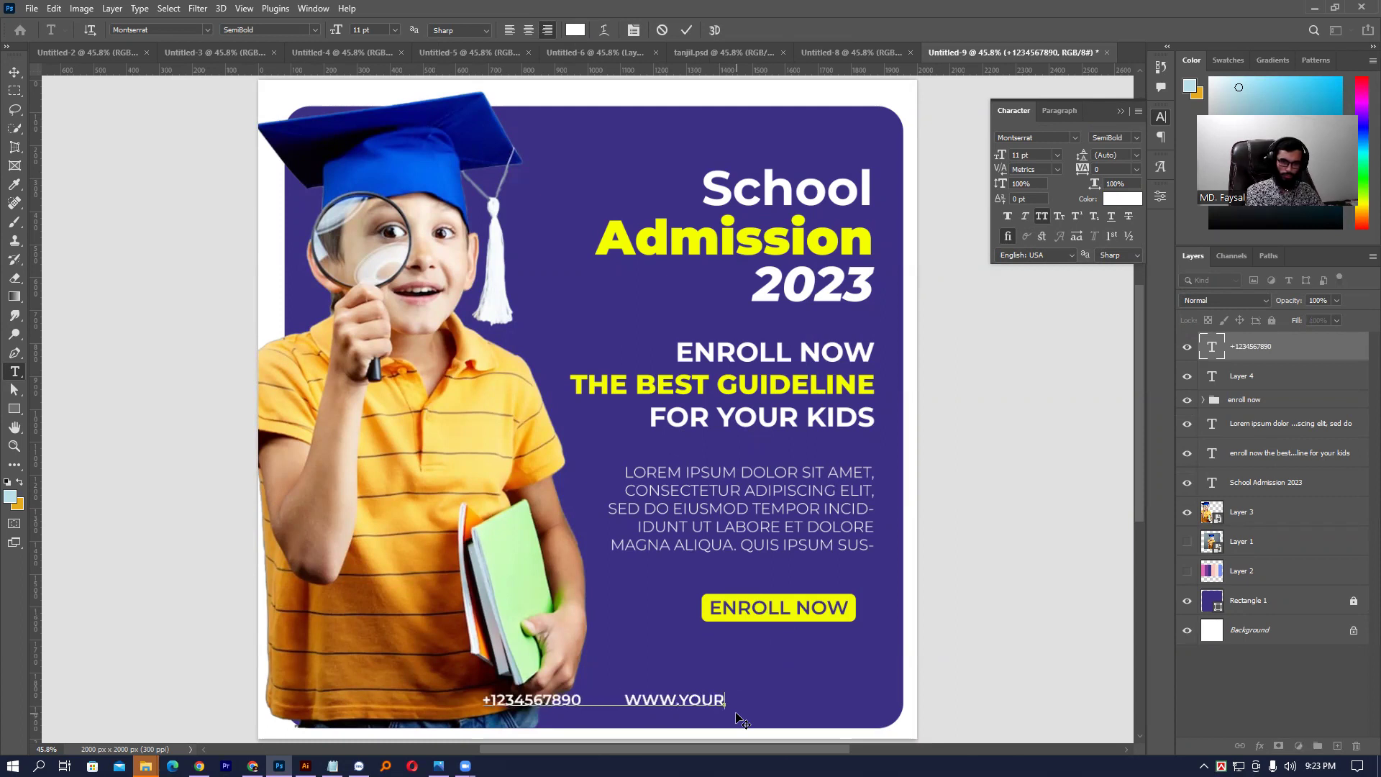
{"action": "type", "text": "we"}
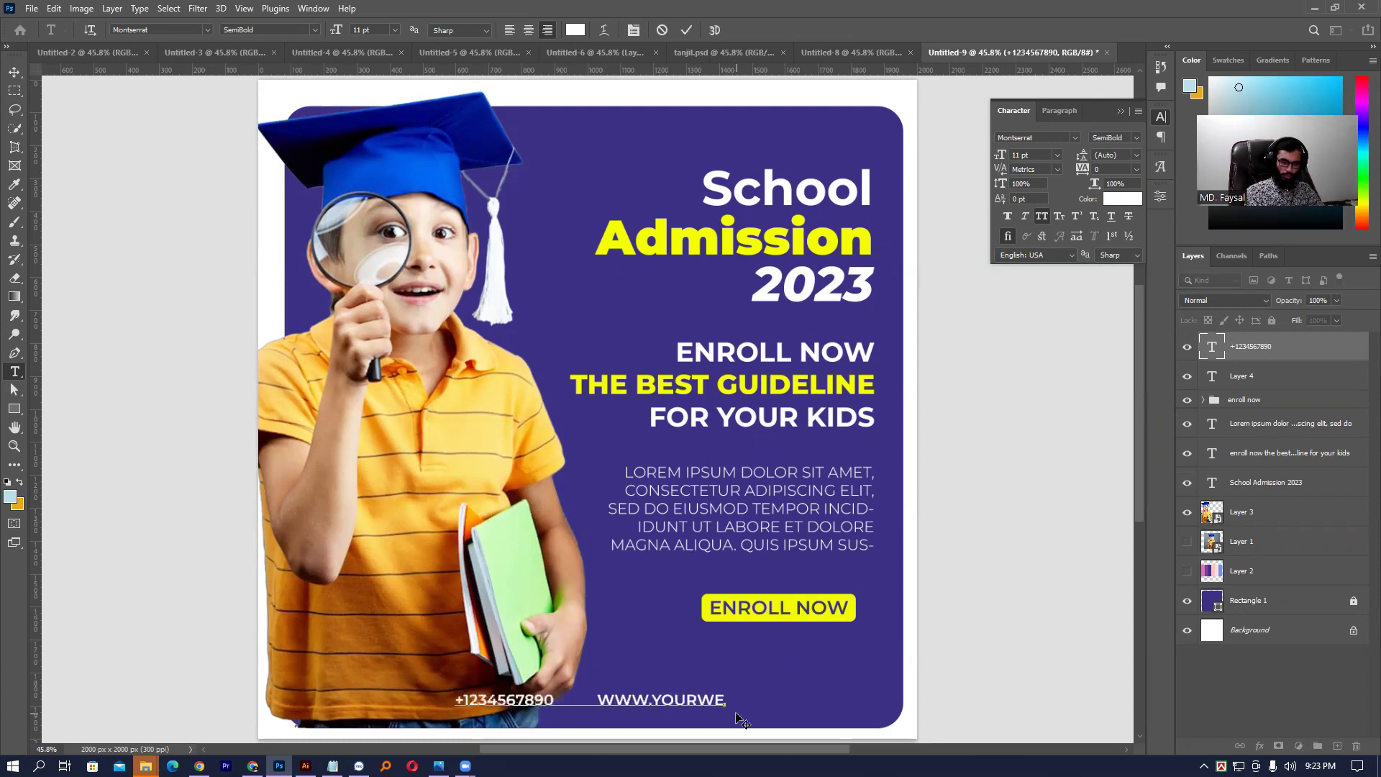
{"action": "type", "text": "b.c"}
{"action": "key", "text": "BackSpace"}
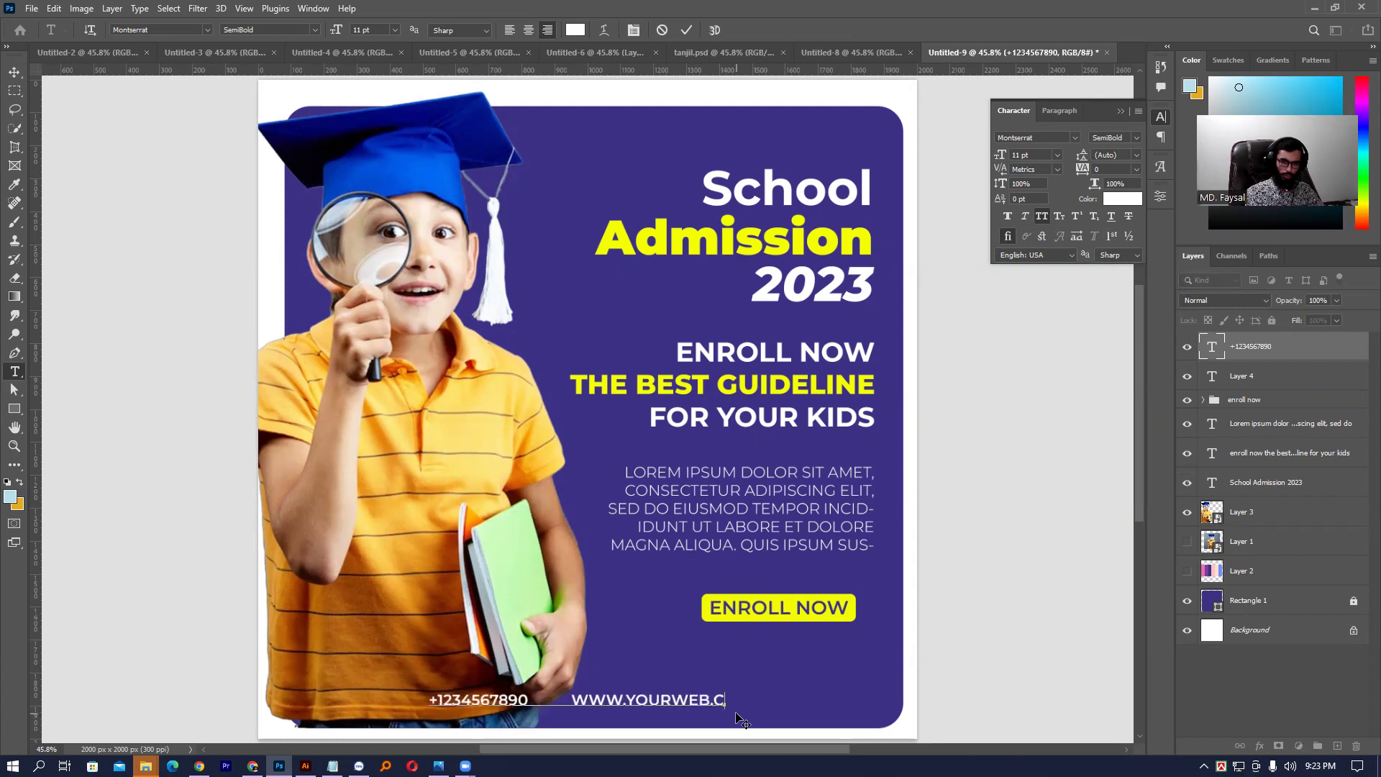
{"action": "type", "text": "om"}
{"action": "key", "text": "ctrl+Return"}
{"action": "key", "text": "v"}
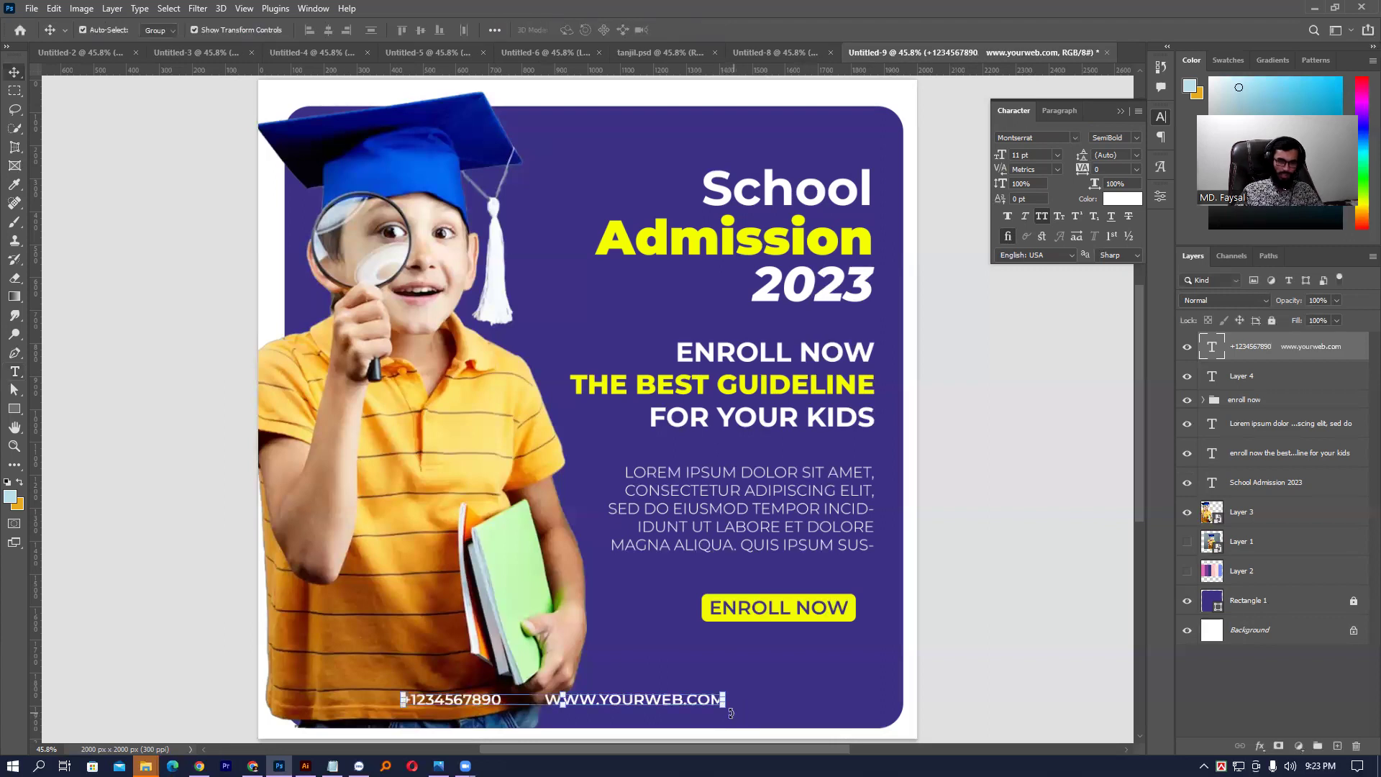
{"action": "left_click_drag", "start_coordinate": [676, 705], "coordinate": [830, 716]}
{"action": "left_click", "coordinate": [892, 687]}
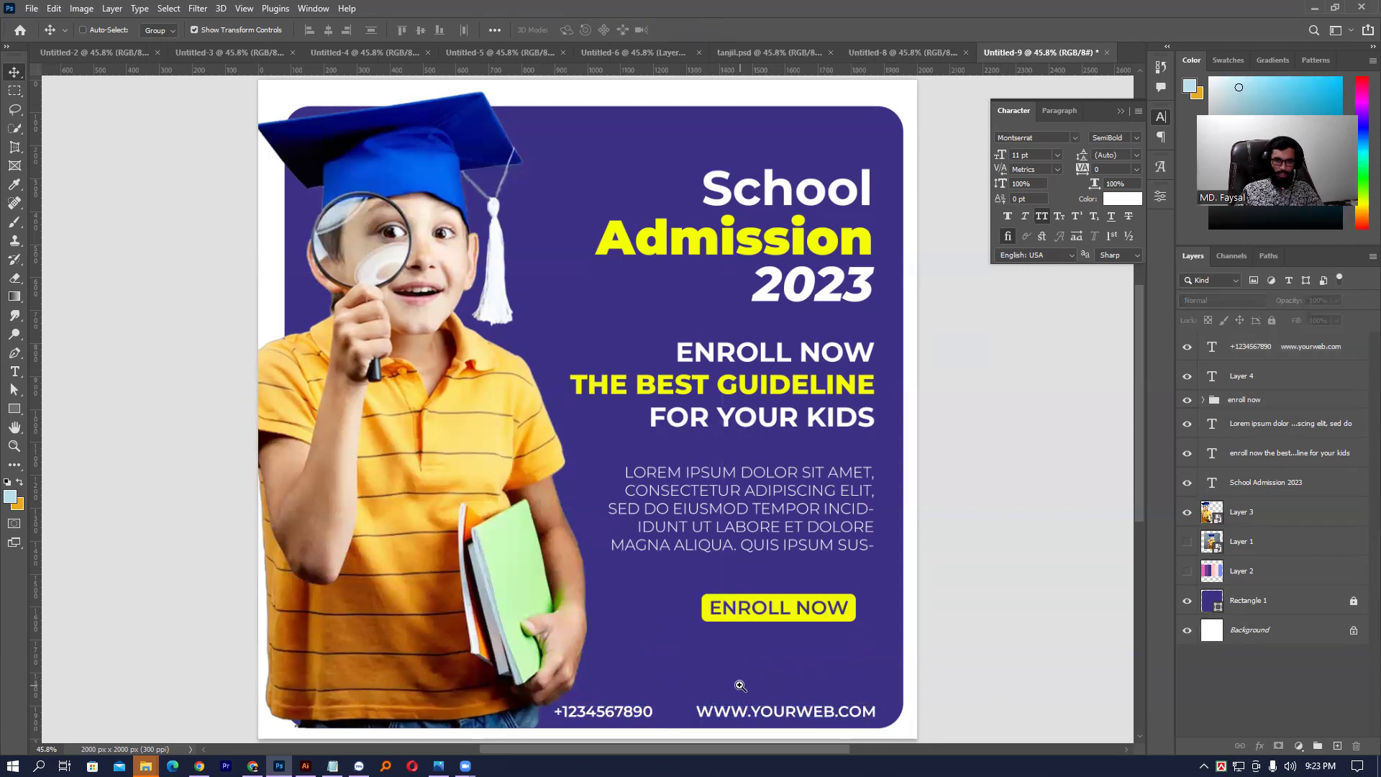
- Nudge the phone and website footer line slightly upward
{"action": "scroll", "coordinate": [751, 706], "scroll_direction": "up", "scroll_amount": 2}
{"action": "scroll", "coordinate": [781, 710], "scroll_direction": "up", "scroll_amount": 3}
{"action": "left_click_drag", "start_coordinate": [780, 565], "coordinate": [782, 568]}
{"action": "key", "text": "Up"}
{"action": "key", "text": "Up"}
{"action": "key", "text": "Up"}
{"action": "key", "text": "Up"}
{"action": "key", "text": "Up"}
{"action": "key", "text": "Up"}
{"action": "key", "text": "Up"}
{"action": "key", "text": "Up"}
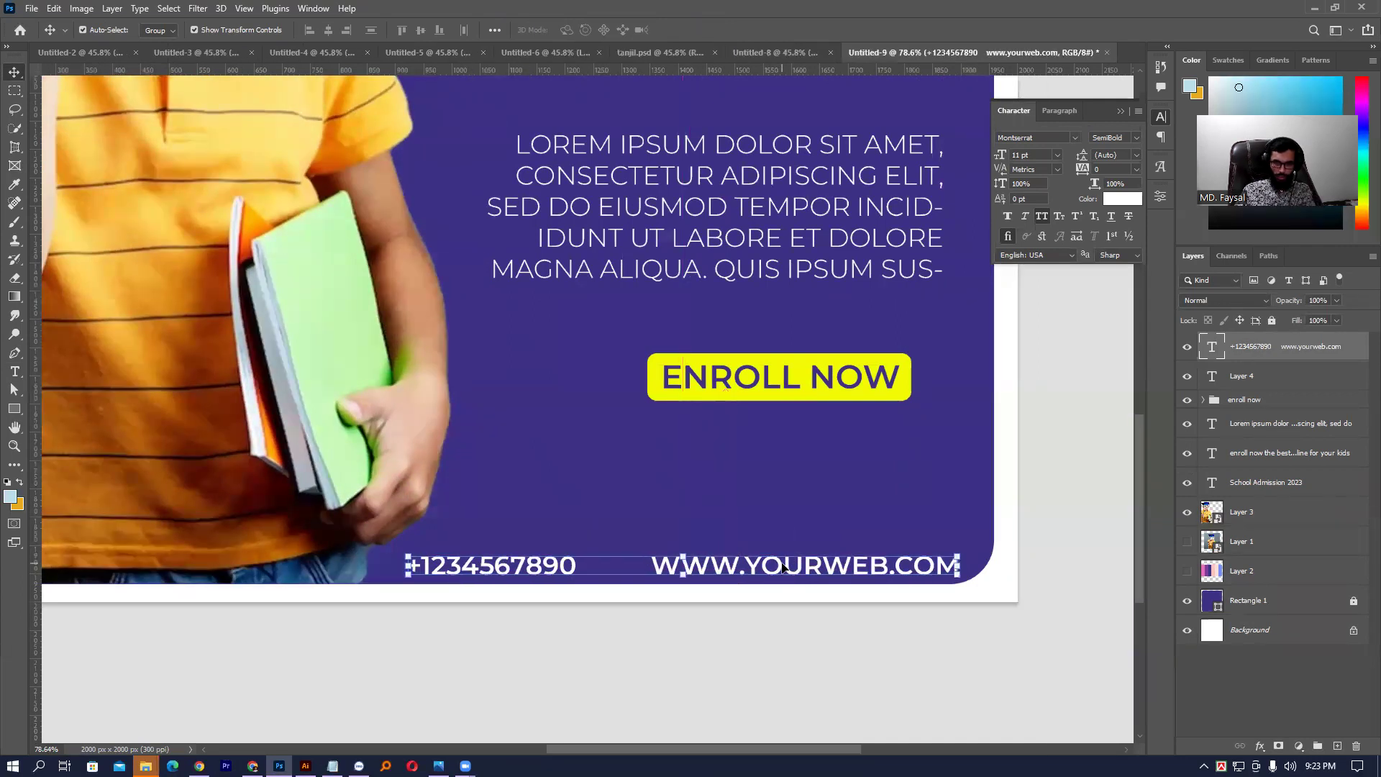
{"action": "key", "text": "Up"}
{"action": "key", "text": "Up"}
{"action": "key", "text": "Up"}
{"action": "key", "text": "Up"}
{"action": "key", "text": "Up"}
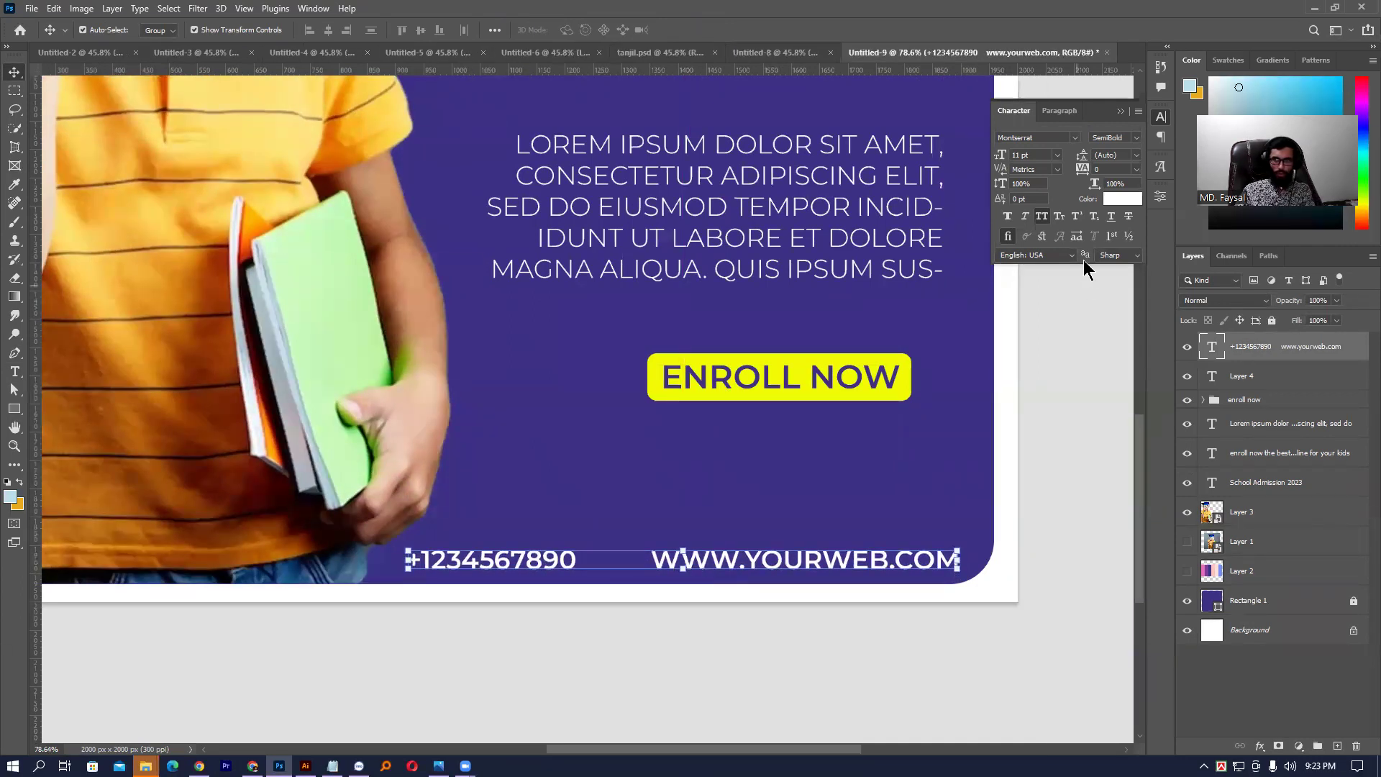
- Change the footer text from Montserrat SemiBold to Regular and fit the poster on screen
{"action": "left_click", "coordinate": [1136, 138]}
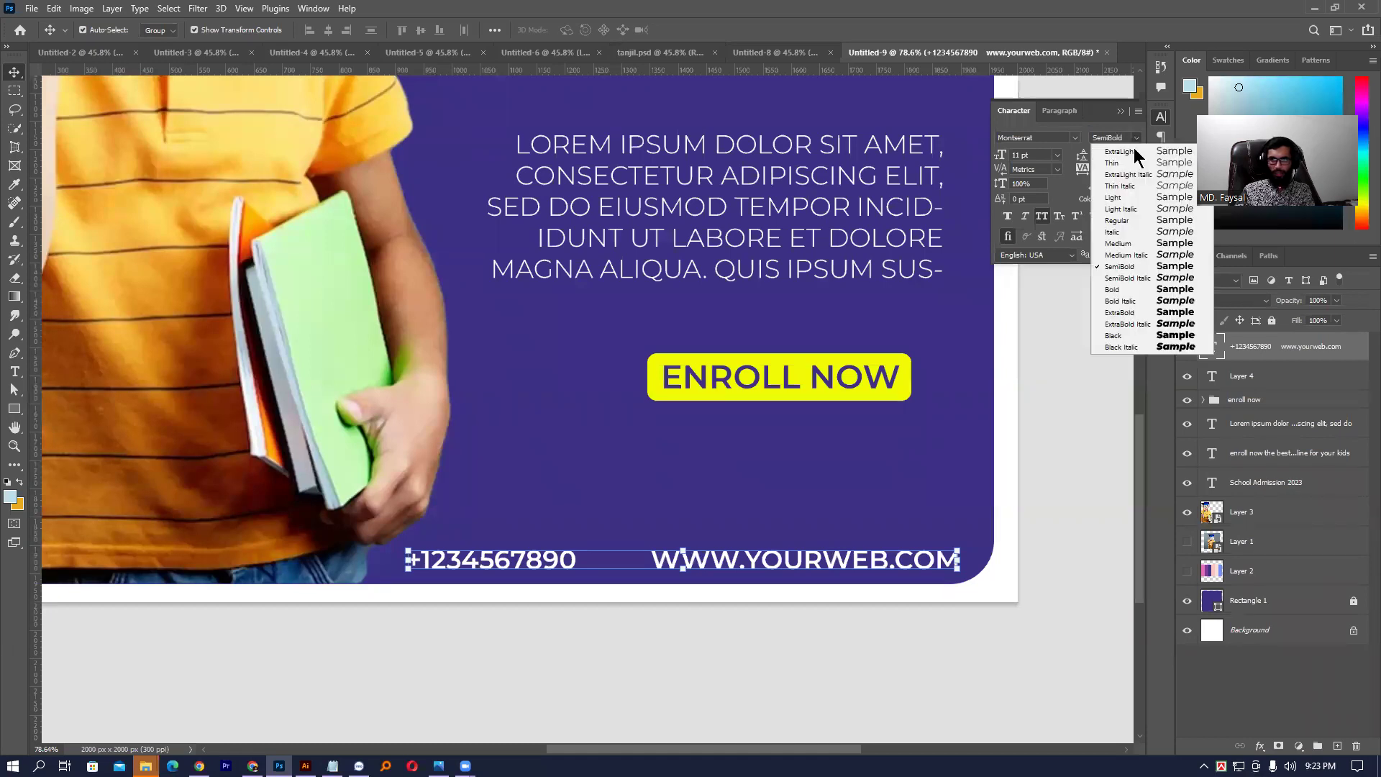
{"action": "left_click", "coordinate": [1149, 222]}
{"action": "left_click", "coordinate": [1033, 379]}
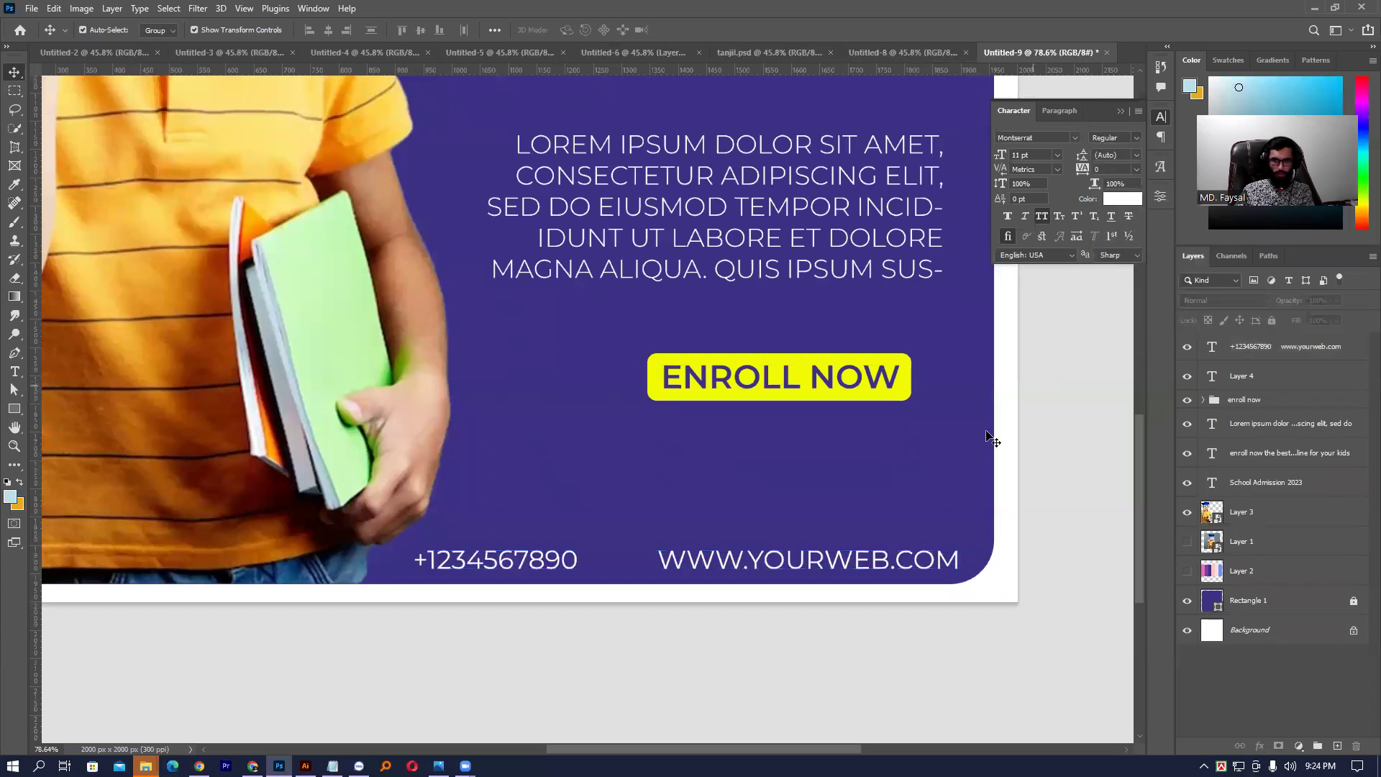
{"action": "key", "text": "ctrl+0"}
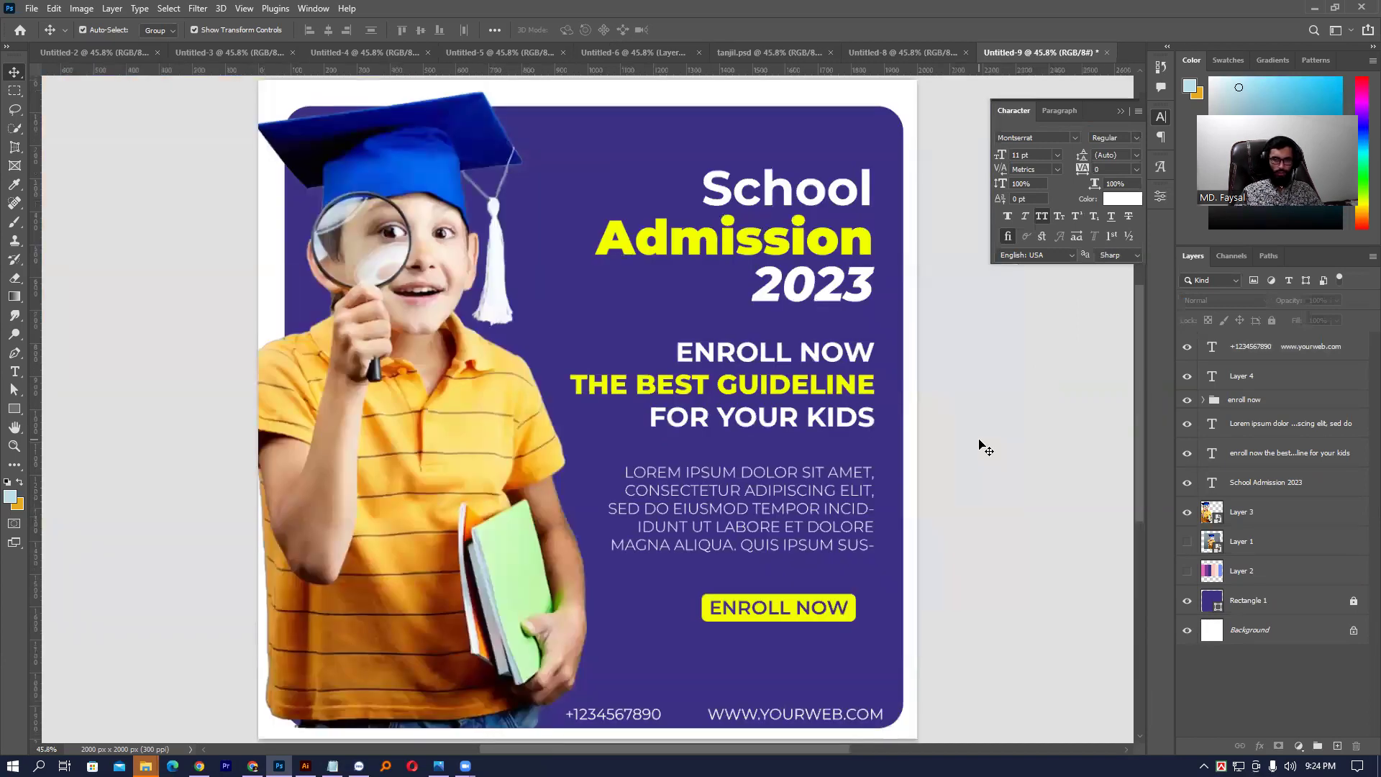
- Distribute the headline, body text and ENROLL NOW button evenly in vertical spacing
{"action": "left_click_drag", "start_coordinate": [758, 137], "coordinate": [843, 611]}
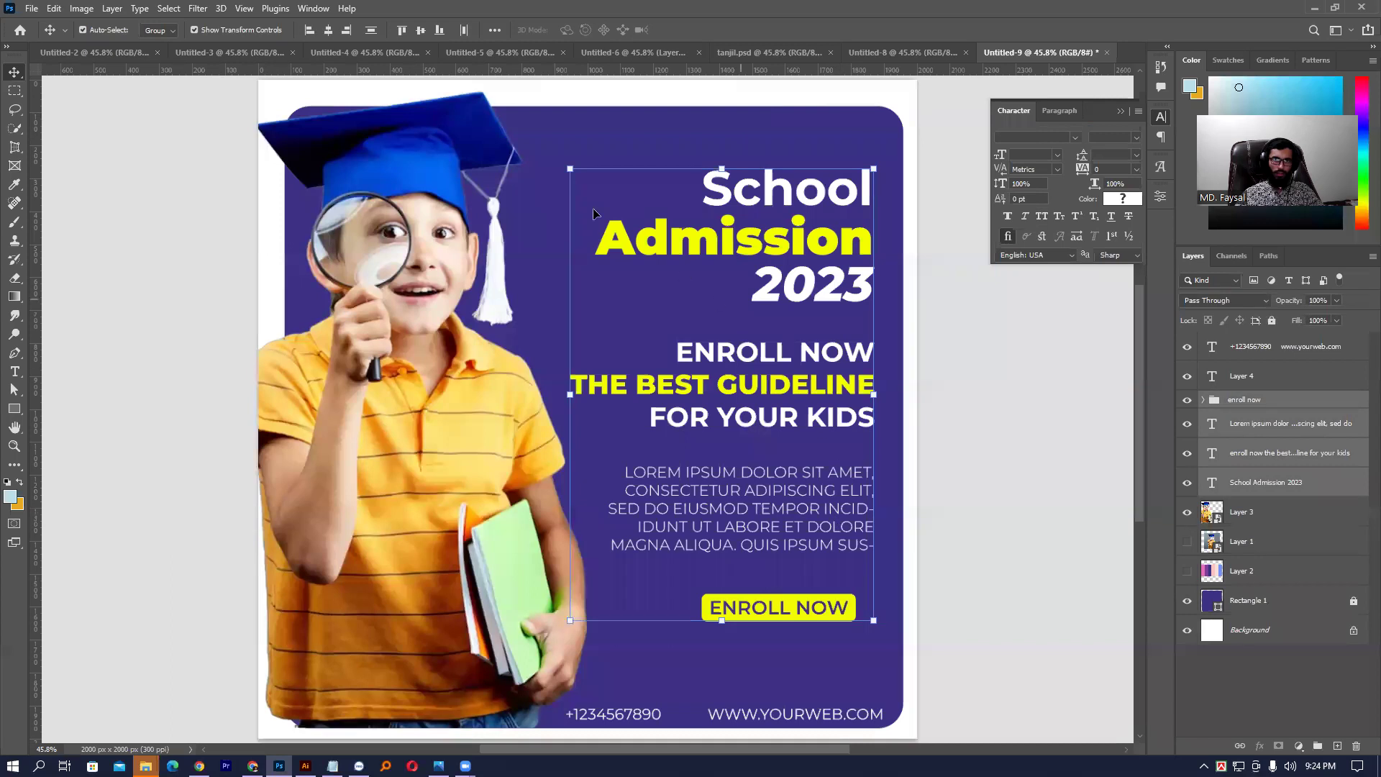
{"action": "left_click", "coordinate": [493, 30]}
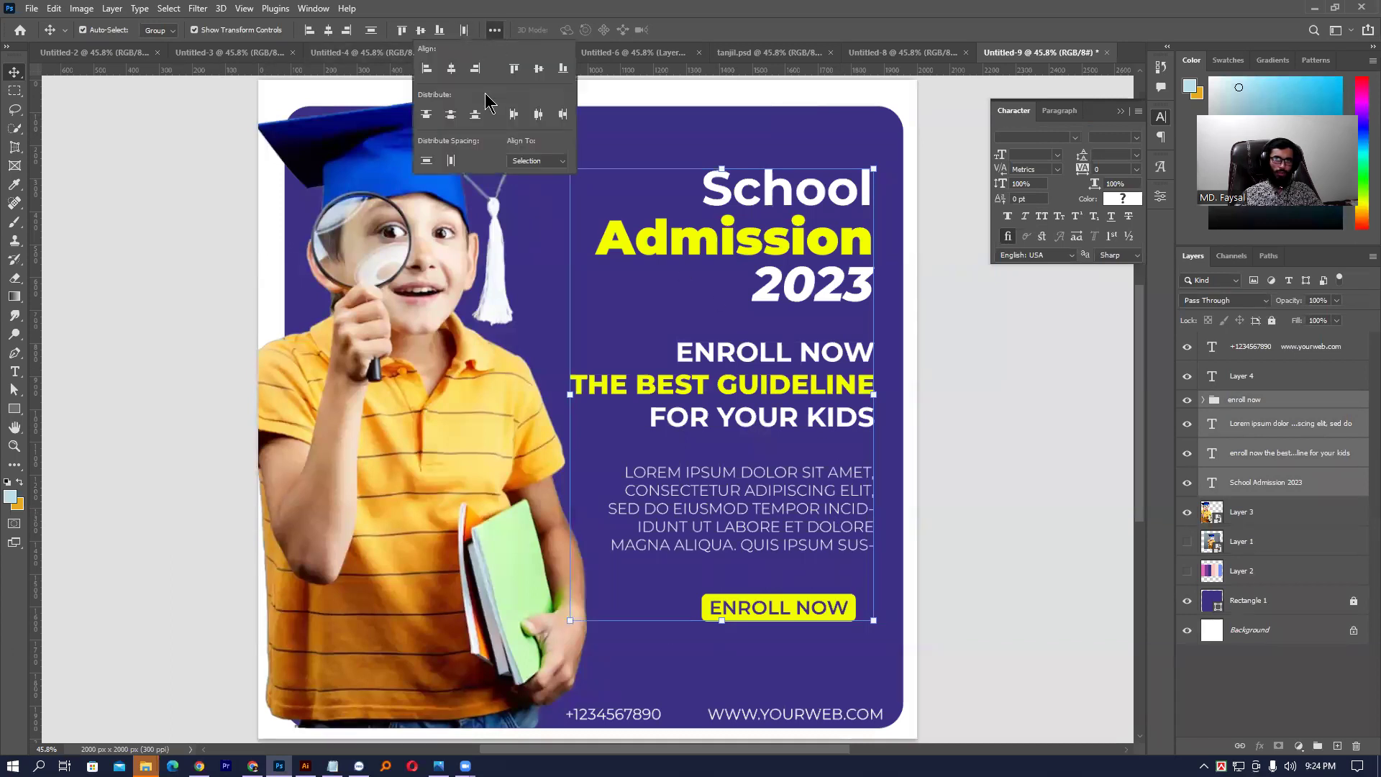
{"action": "left_click", "coordinate": [432, 161]}
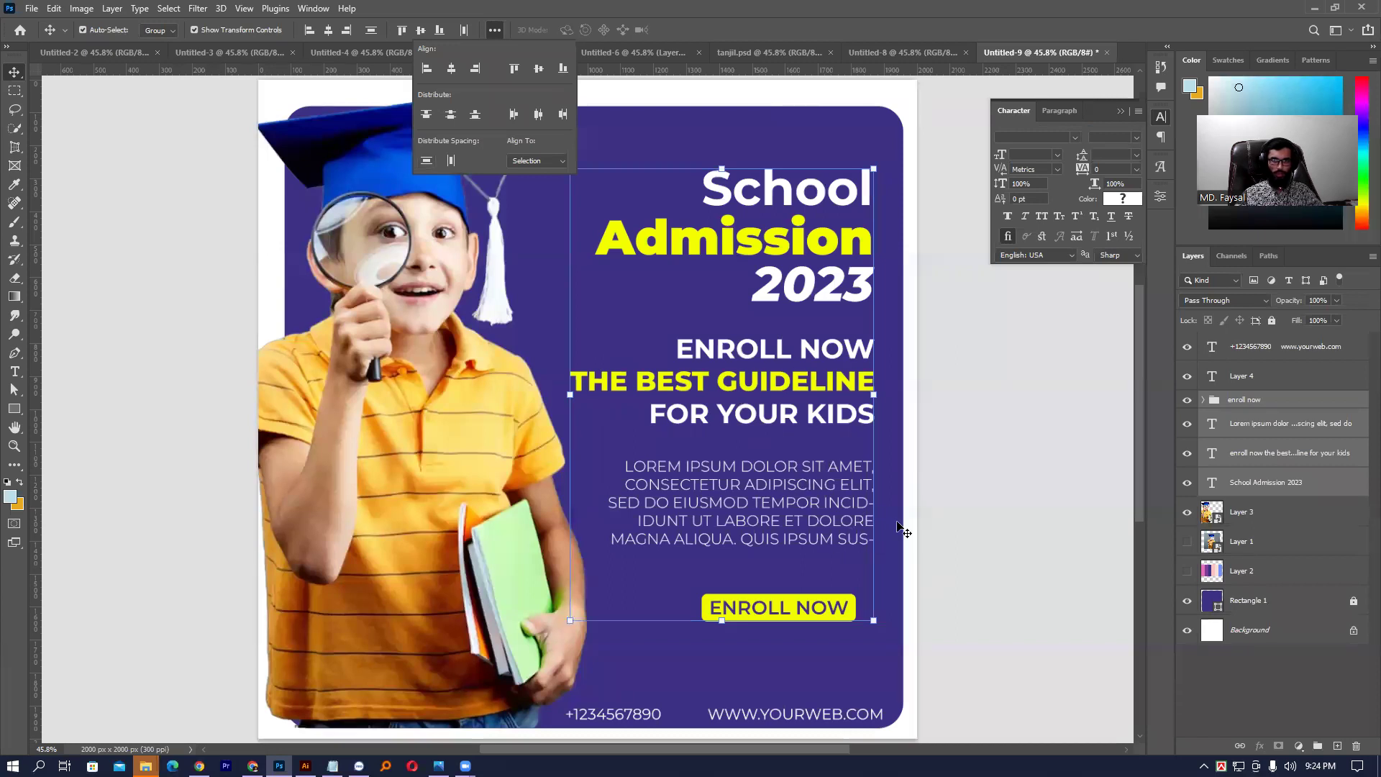
{"action": "left_click", "coordinate": [949, 414]}
{"action": "left_click", "coordinate": [953, 415]}
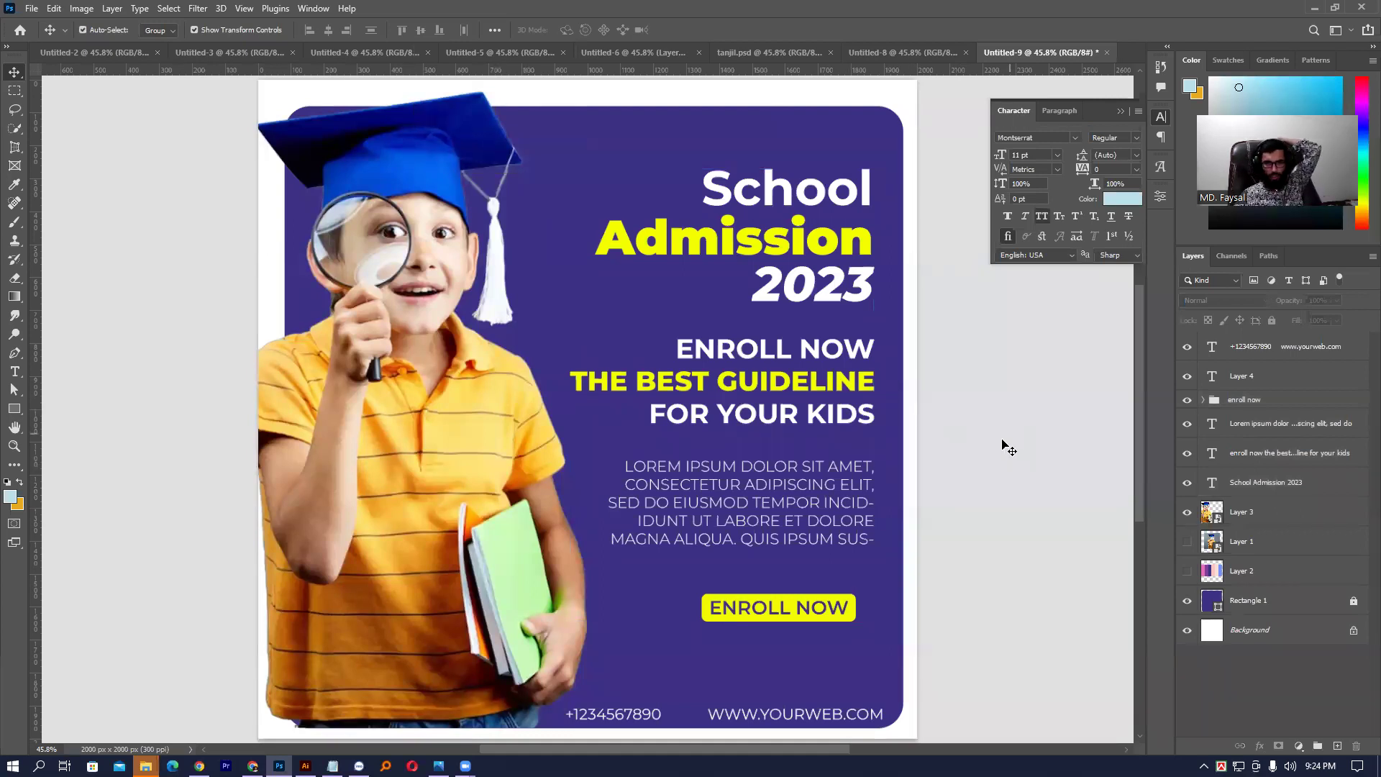
- Raise the footer line a little above the panel's bottom edge
{"action": "left_click_drag", "start_coordinate": [786, 717], "coordinate": [785, 707]}
{"action": "left_click", "coordinate": [1022, 608]}
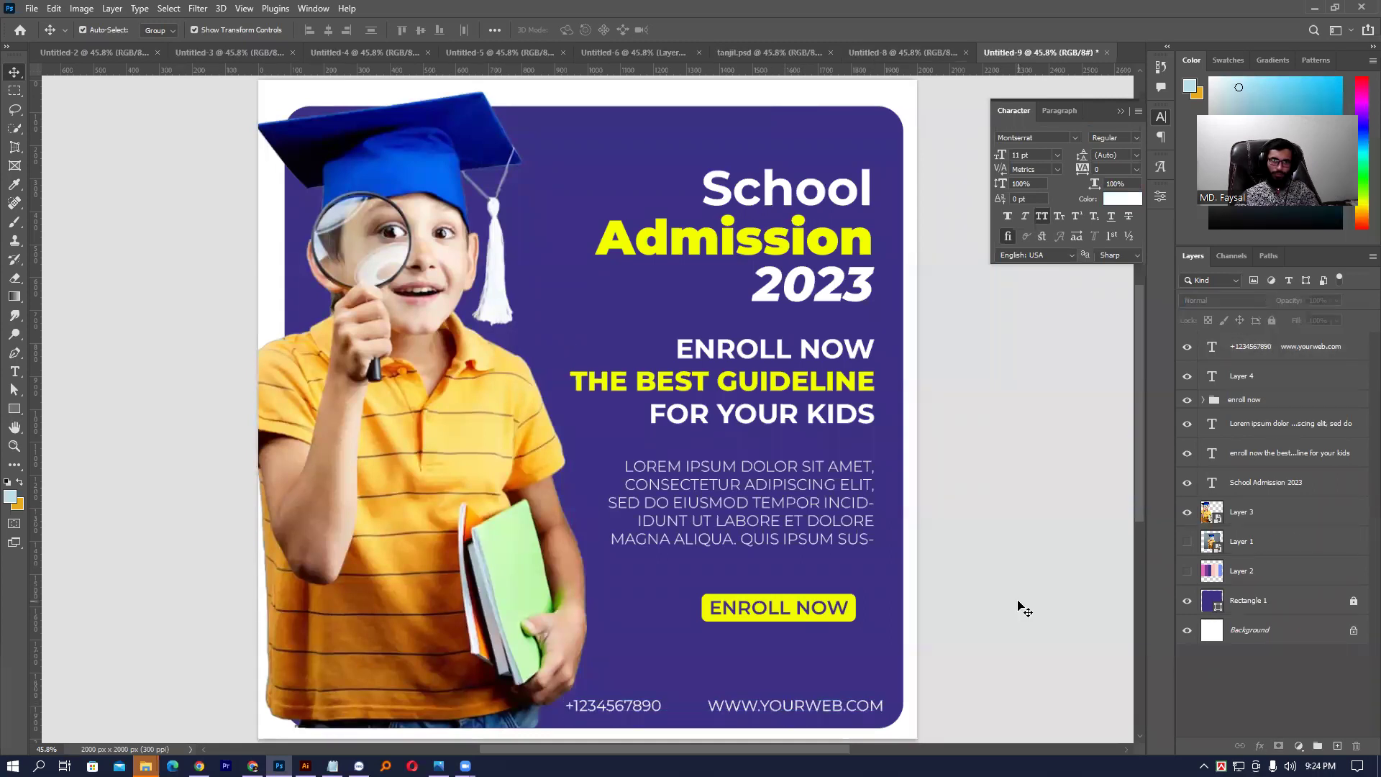
{"action": "left_click", "coordinate": [760, 474]}
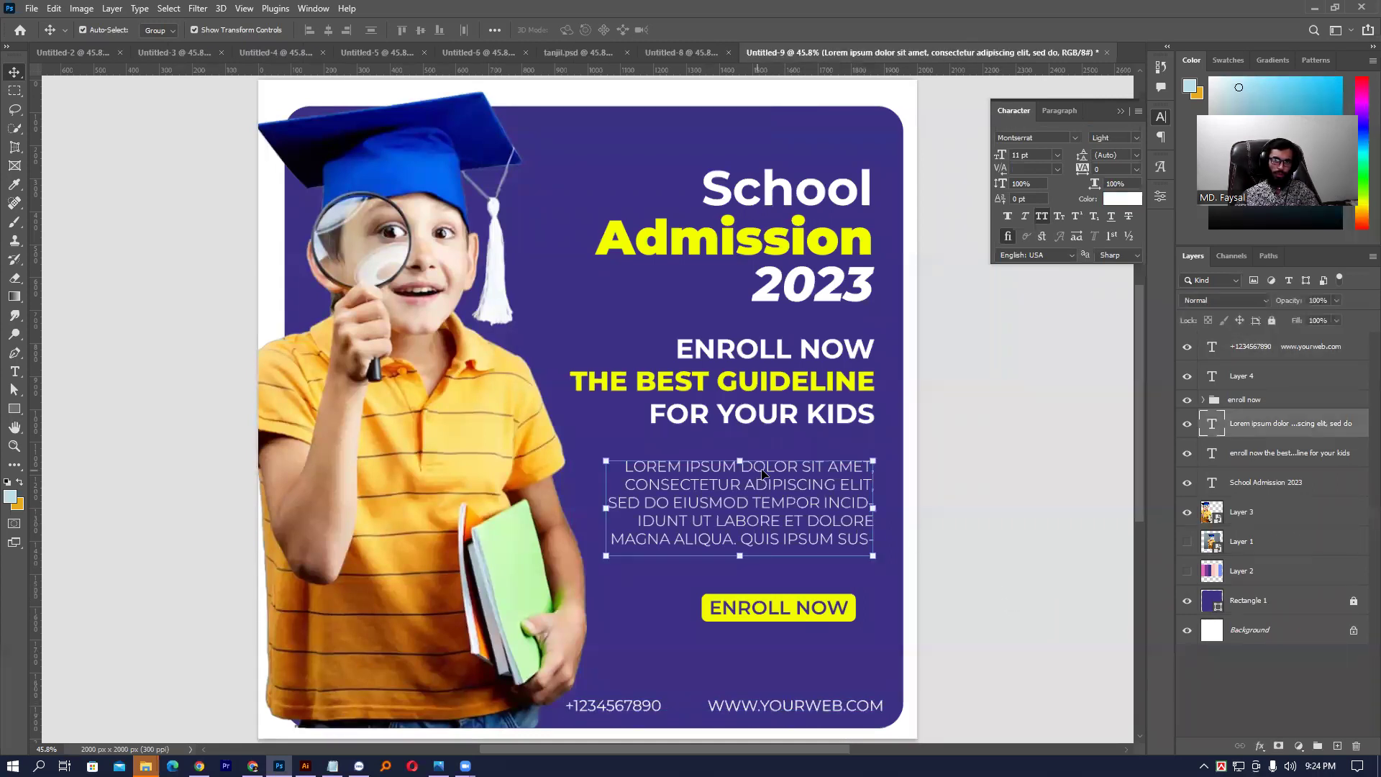
{"action": "left_click", "coordinate": [892, 430]}
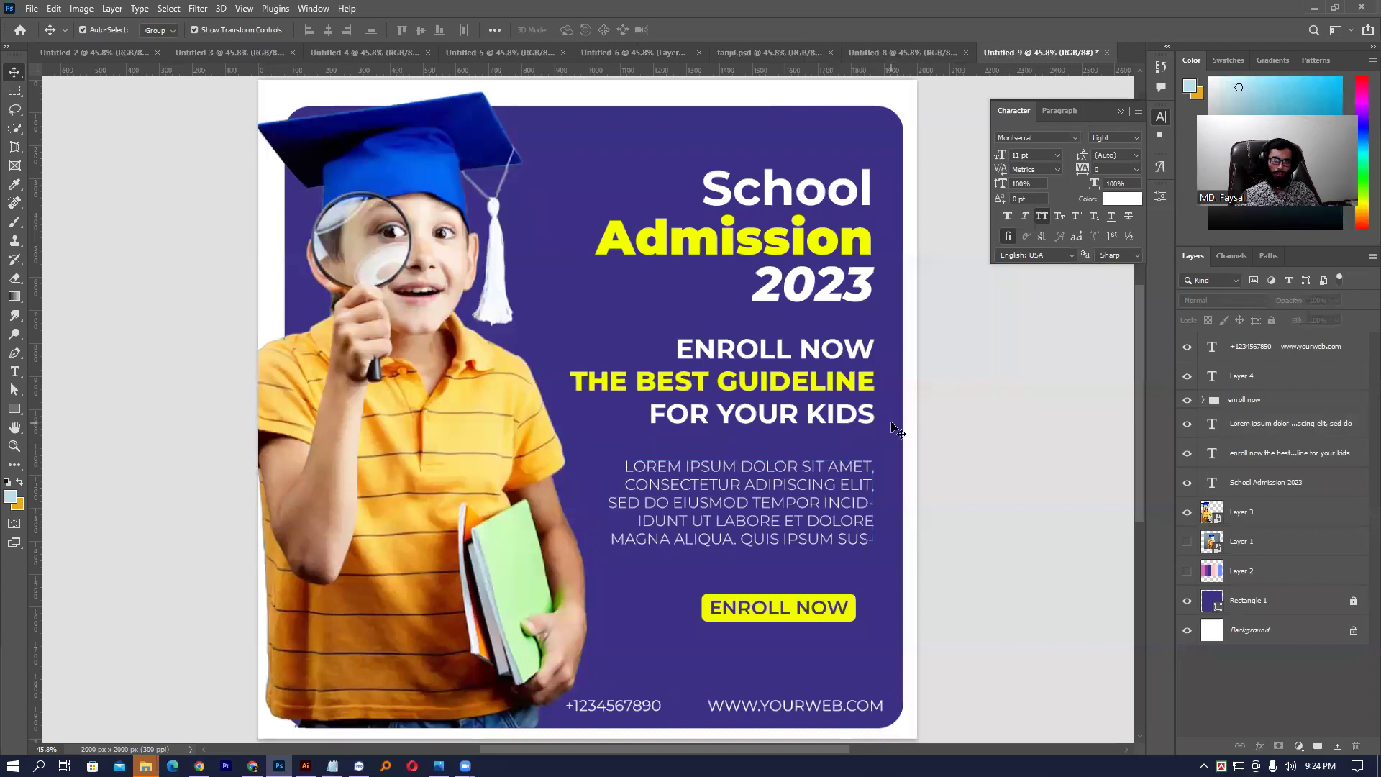
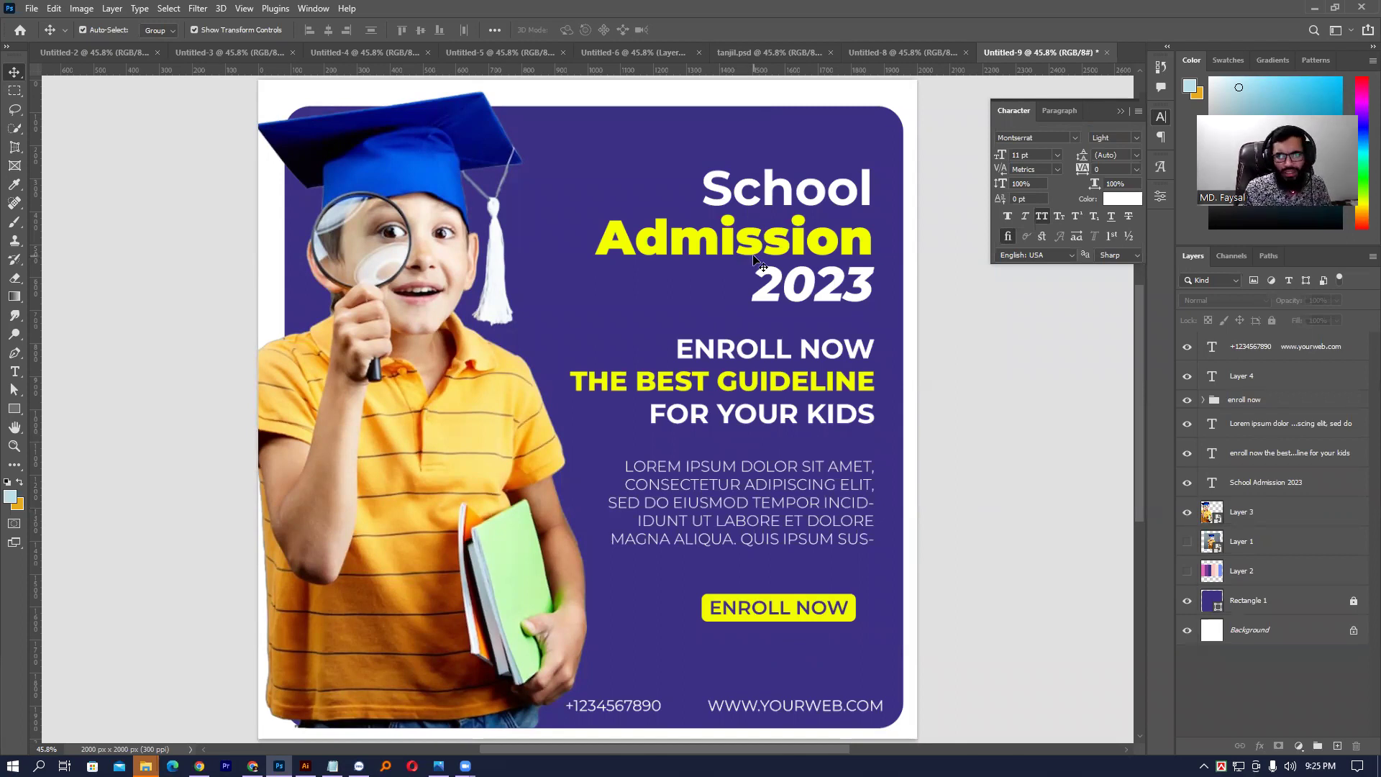
- Select the ENROLL NOW group and undo a trial rotation so the button stays straight
{"action": "left_click", "coordinate": [792, 602]}
{"action": "left_click_drag", "start_coordinate": [805, 638], "coordinate": [881, 171]}
{"action": "key", "text": "ctrl+z"}
{"action": "key", "text": "Escape"}
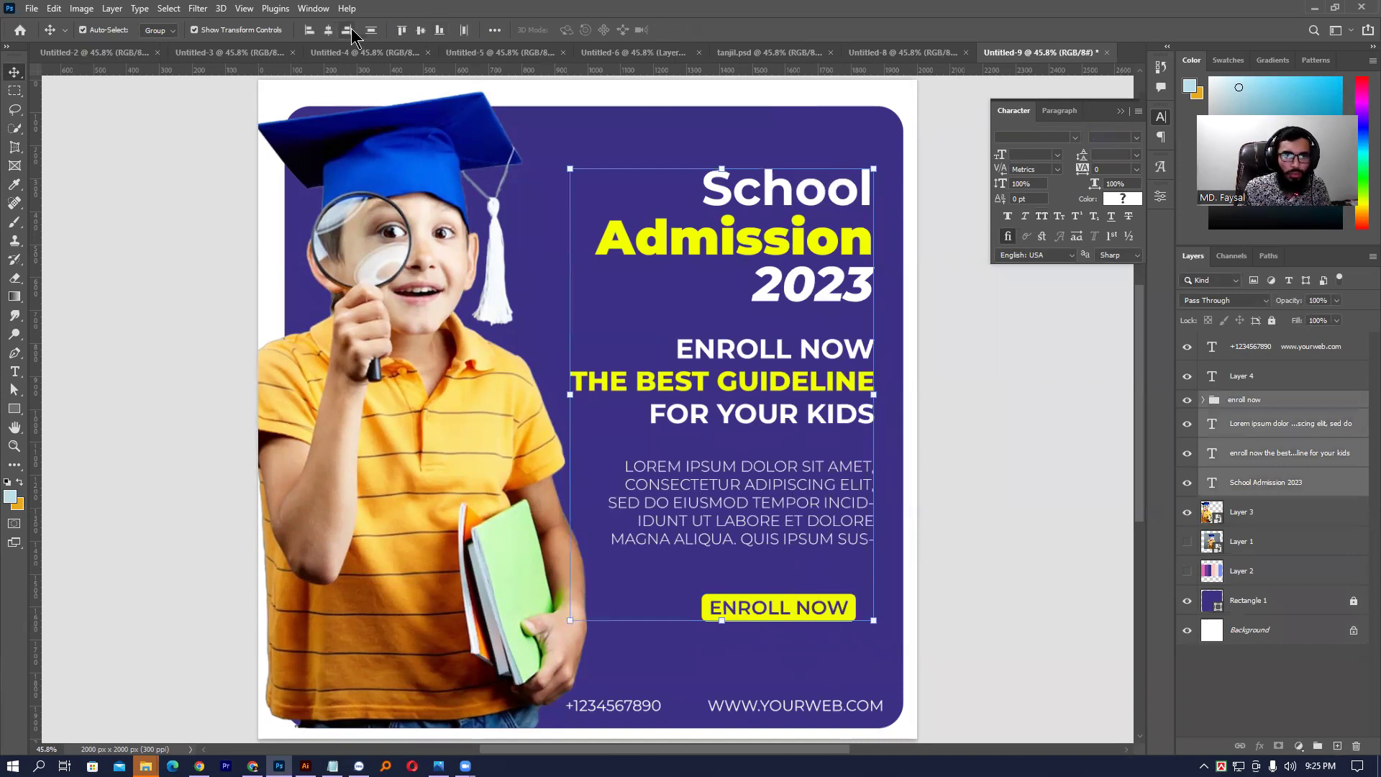
- Align the ENROLL NOW button's right edge with the text column, nudging it flush
{"action": "left_click", "coordinate": [348, 30]}
{"action": "left_click", "coordinate": [987, 579]}
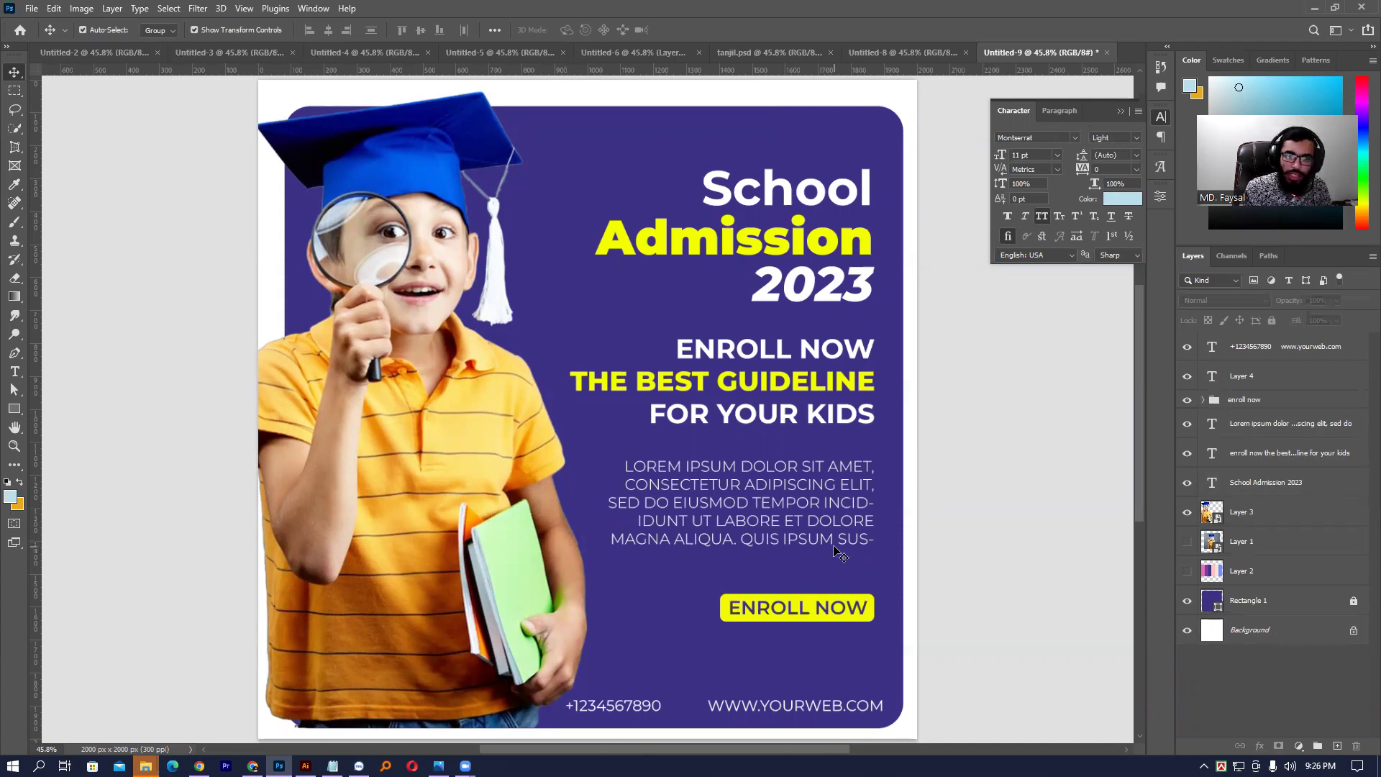
{"action": "left_click_drag", "start_coordinate": [796, 608], "coordinate": [764, 610]}
{"action": "left_click", "coordinate": [928, 600]}
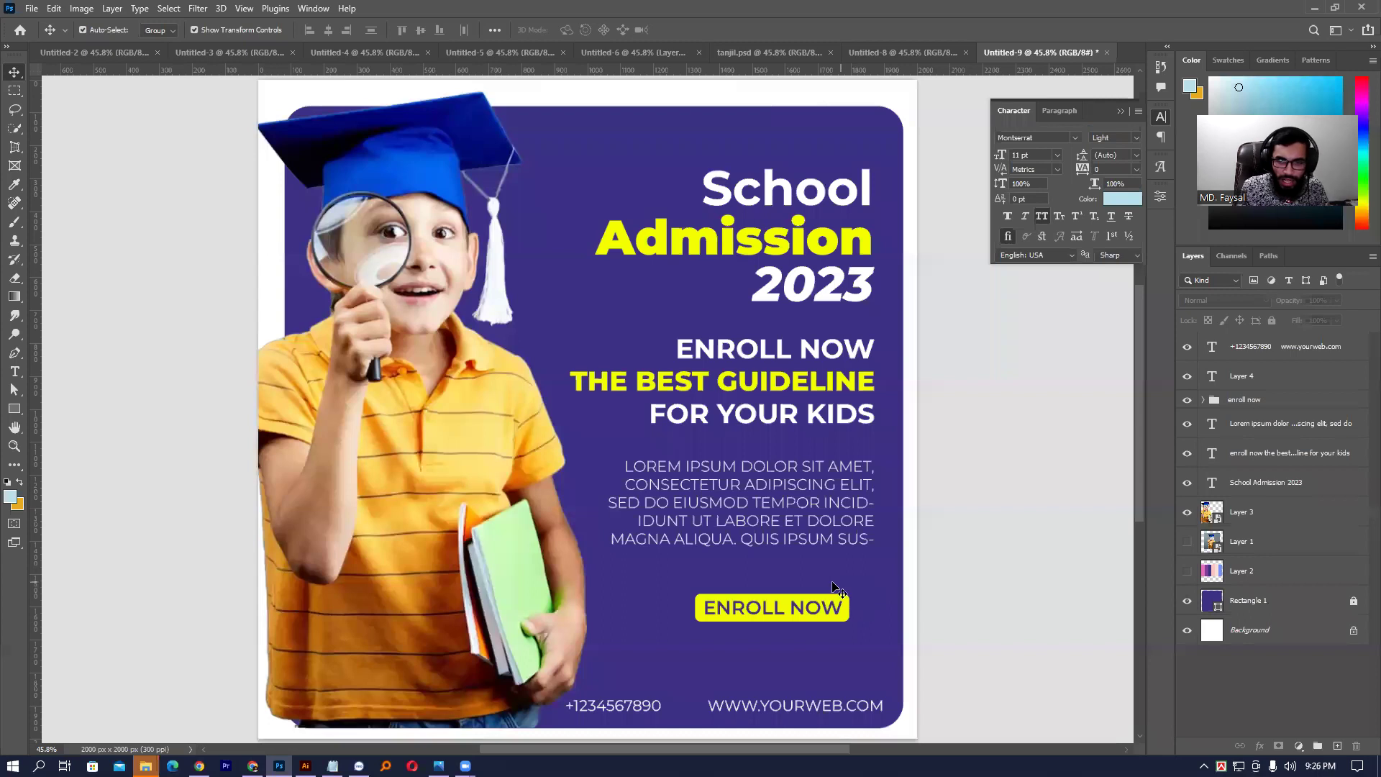
{"action": "left_click_drag", "start_coordinate": [790, 609], "coordinate": [816, 609]}
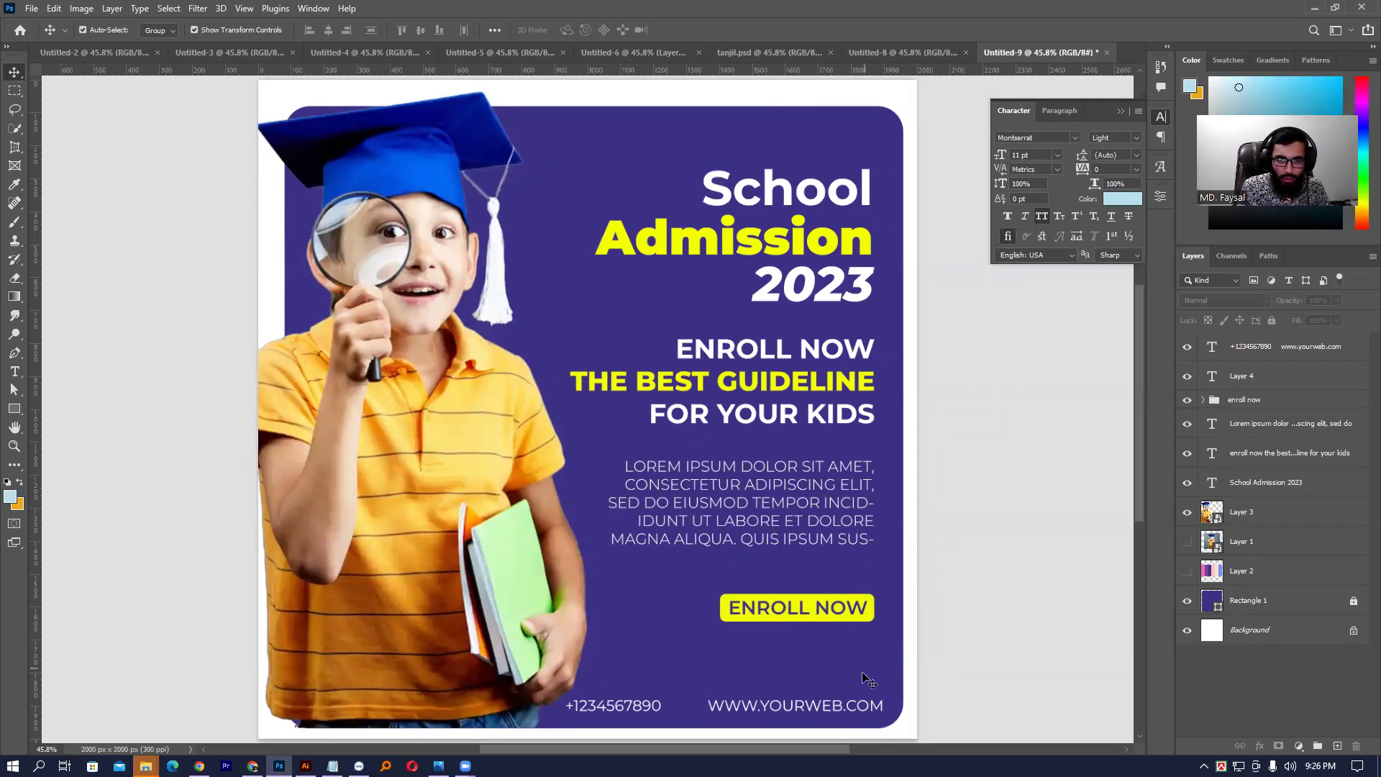
- Right-align the phone line, Lorem ipsum paragraph, headlines, School Admission 2023 and ENROLL NOW group
{"action": "left_click", "coordinate": [864, 705]}
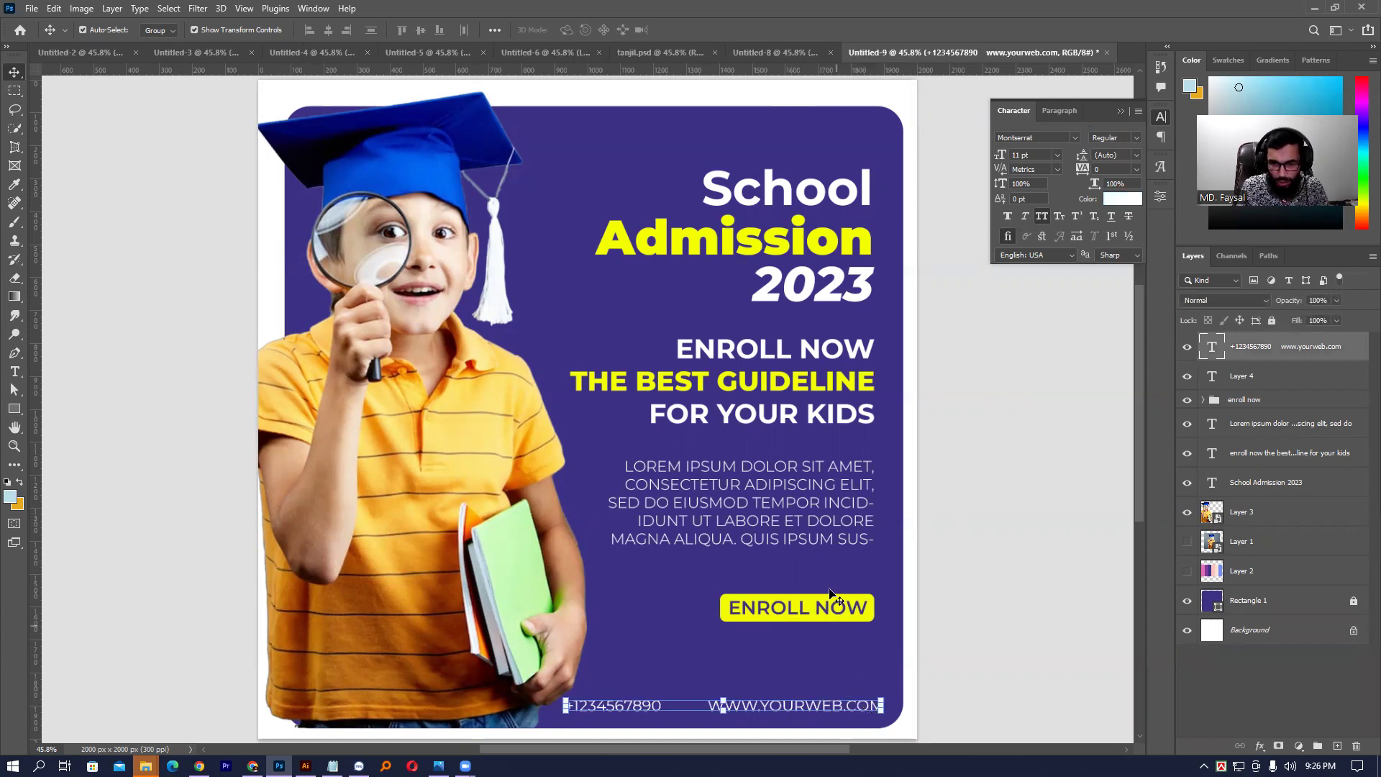
{"action": "left_click", "coordinate": [811, 540], "text": "shift"}
{"action": "left_click", "coordinate": [800, 421], "text": "shift"}
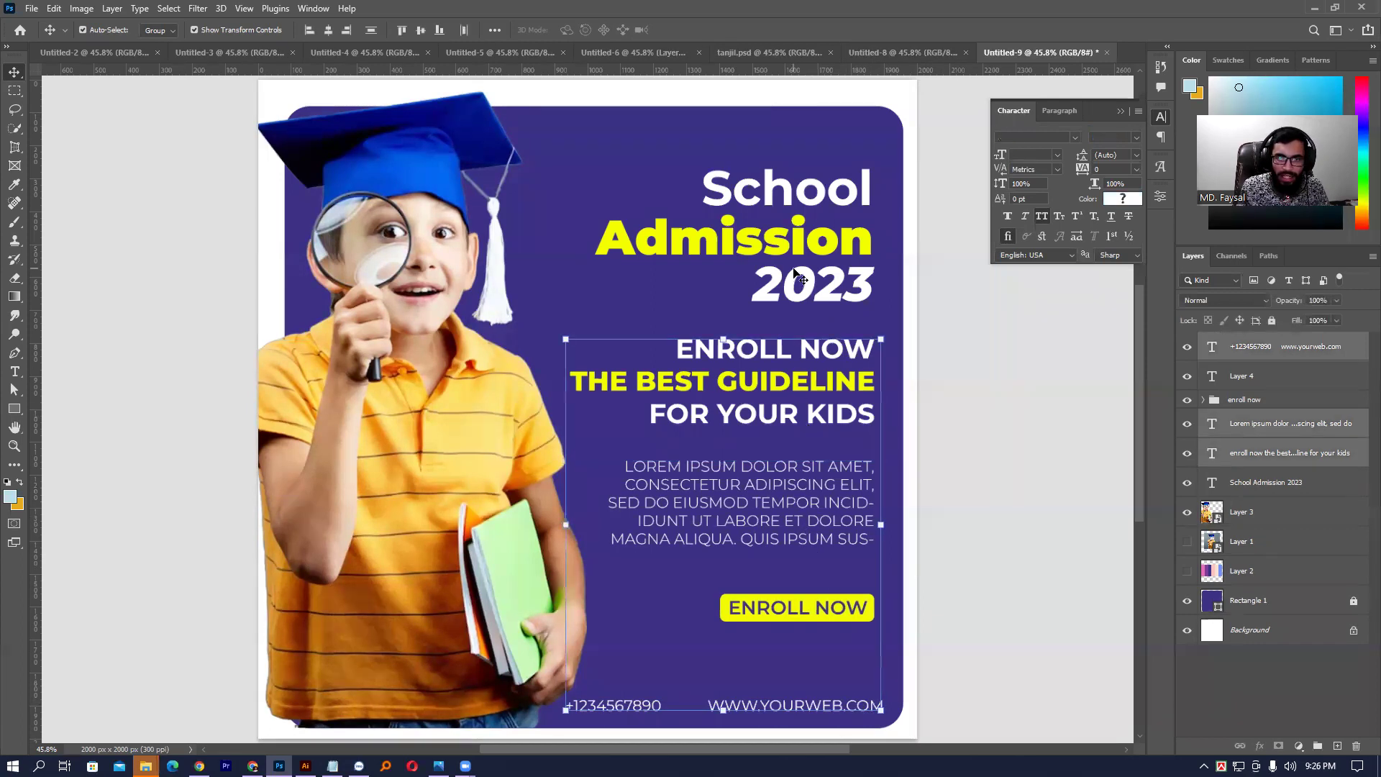
{"action": "left_click", "coordinate": [798, 277], "text": "shift"}
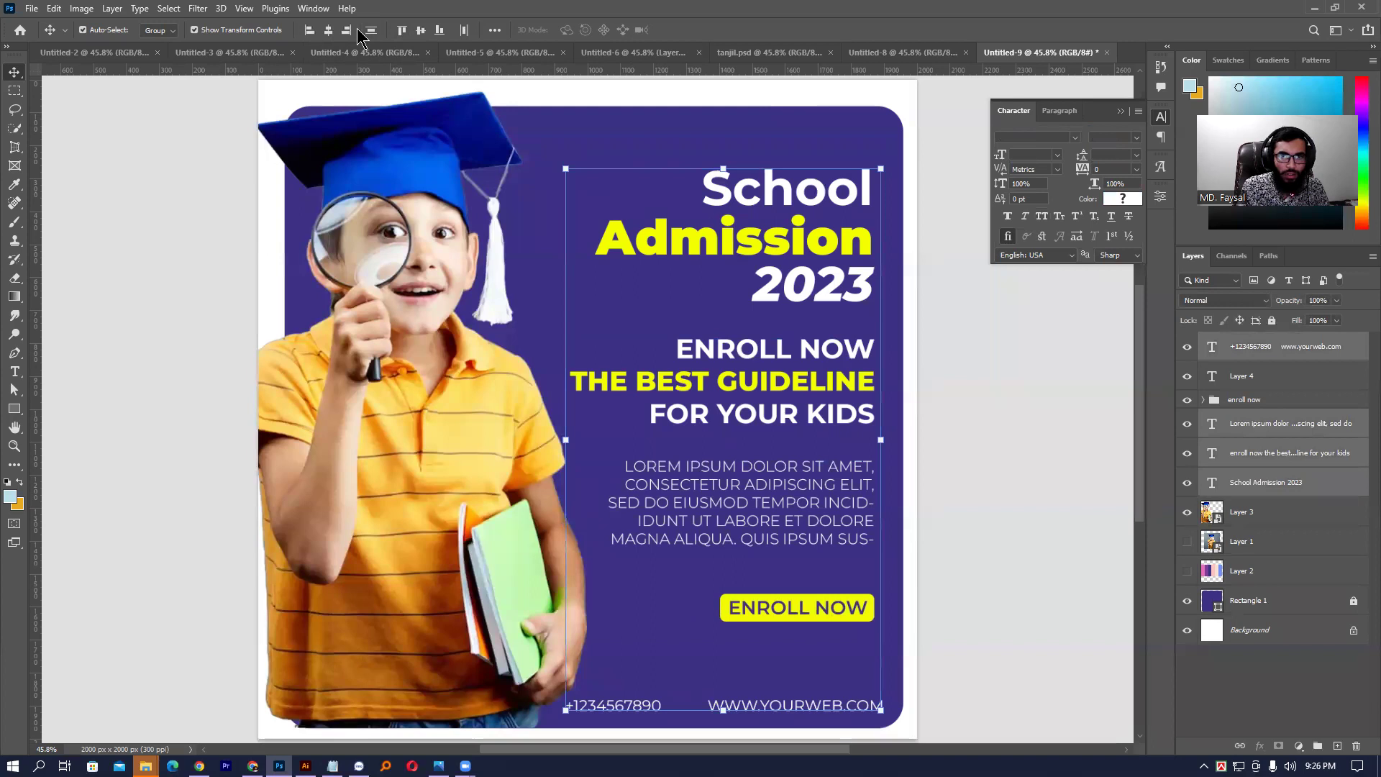
{"action": "left_click_drag", "start_coordinate": [729, 145], "coordinate": [890, 687]}
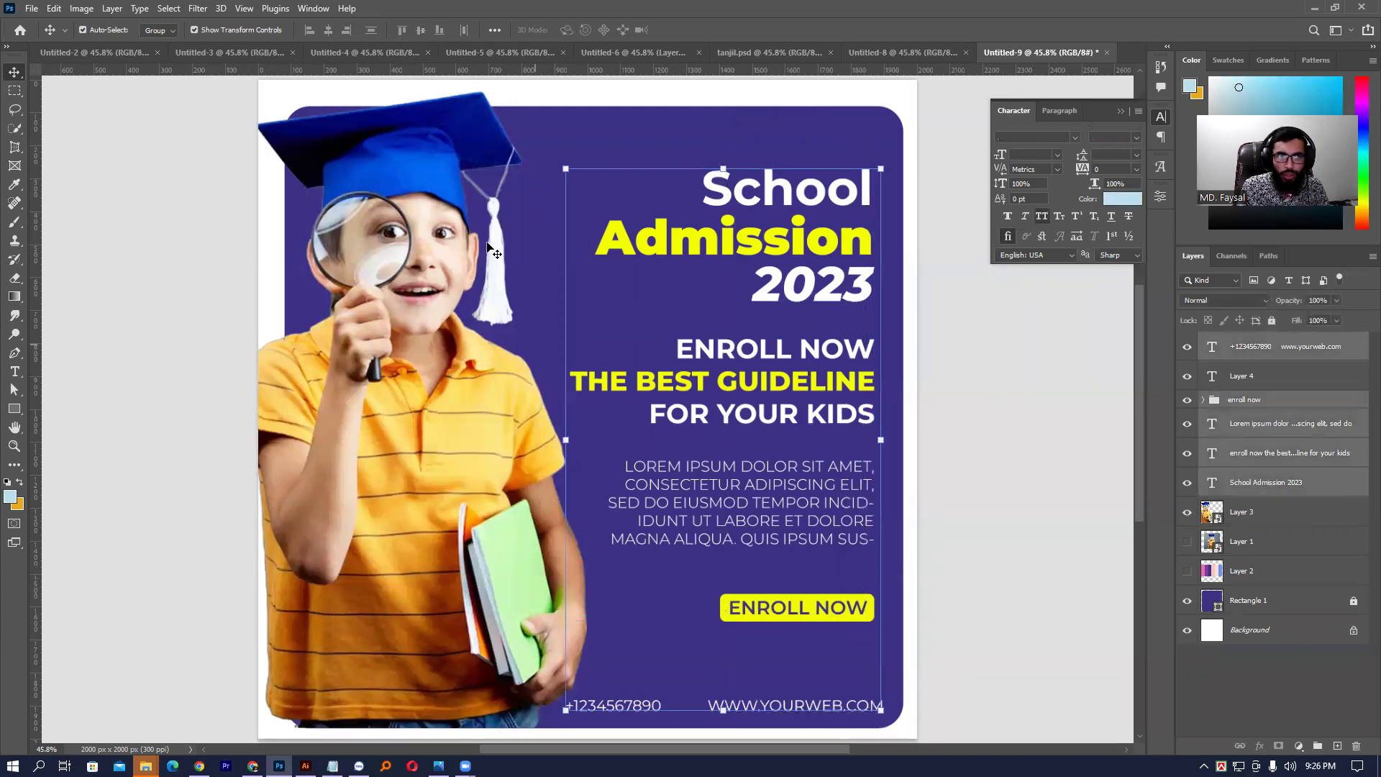
{"action": "left_click", "coordinate": [346, 29]}
{"action": "left_click_drag", "start_coordinate": [831, 308], "coordinate": [823, 300]}
{"action": "left_click", "coordinate": [1055, 533]}
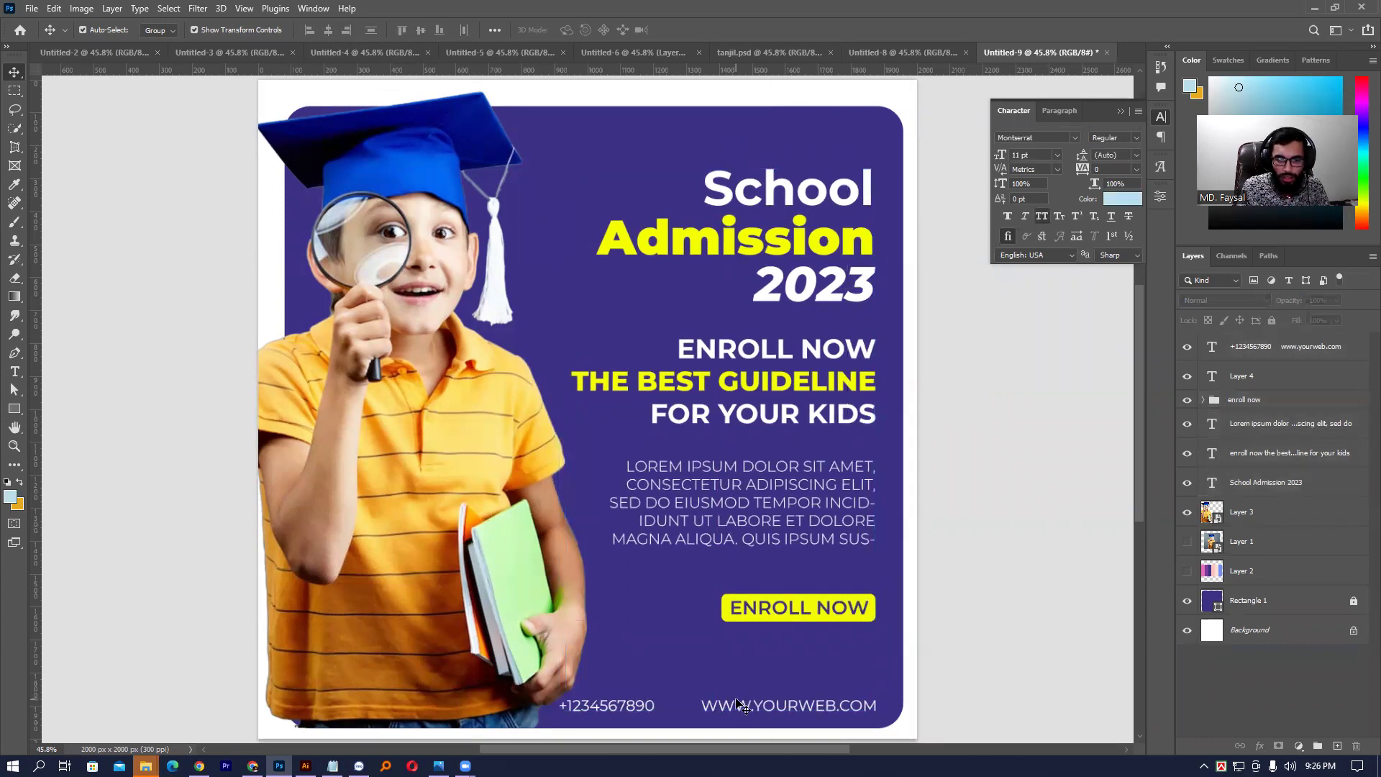
- Shrink the phone number and website line to about 91% width
{"action": "left_click", "coordinate": [739, 705]}
{"action": "left_click_drag", "start_coordinate": [559, 706], "coordinate": [588, 706]}
{"action": "key", "text": "Return"}
{"action": "left_click", "coordinate": [999, 628]}
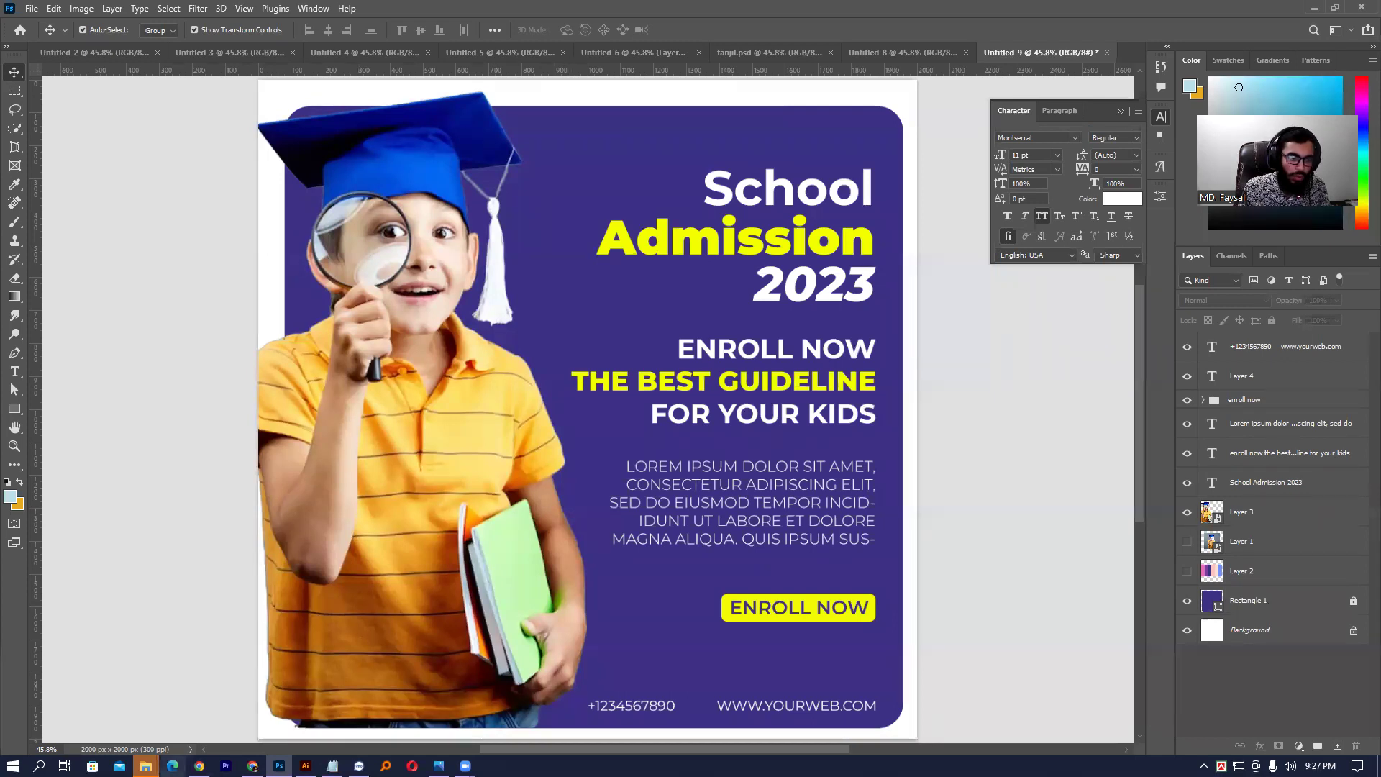
- In a new Chrome tab, search Google for 'book pattern' and show the Images results
{"action": "key", "text": "alt+Tab"}
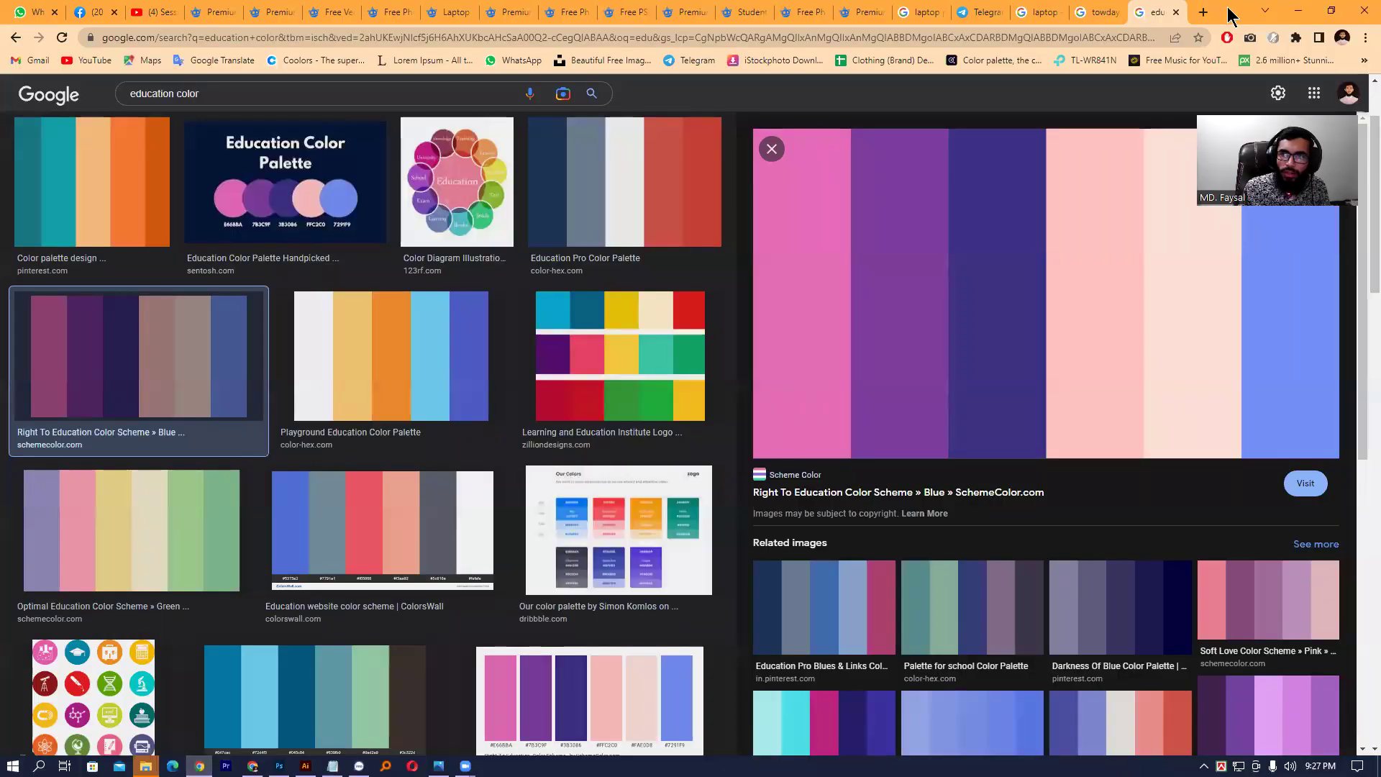
{"action": "left_click", "coordinate": [1205, 13]}
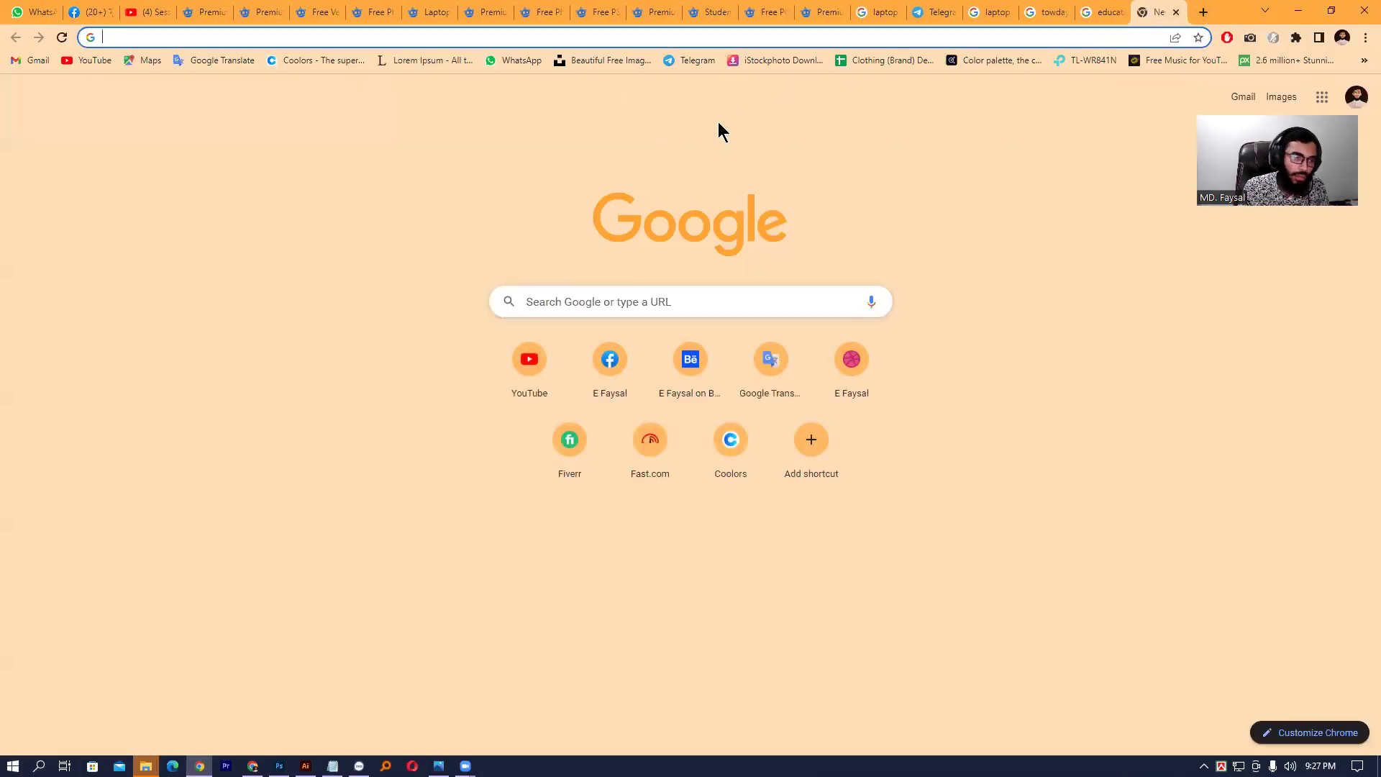
{"action": "left_click", "coordinate": [641, 296]}
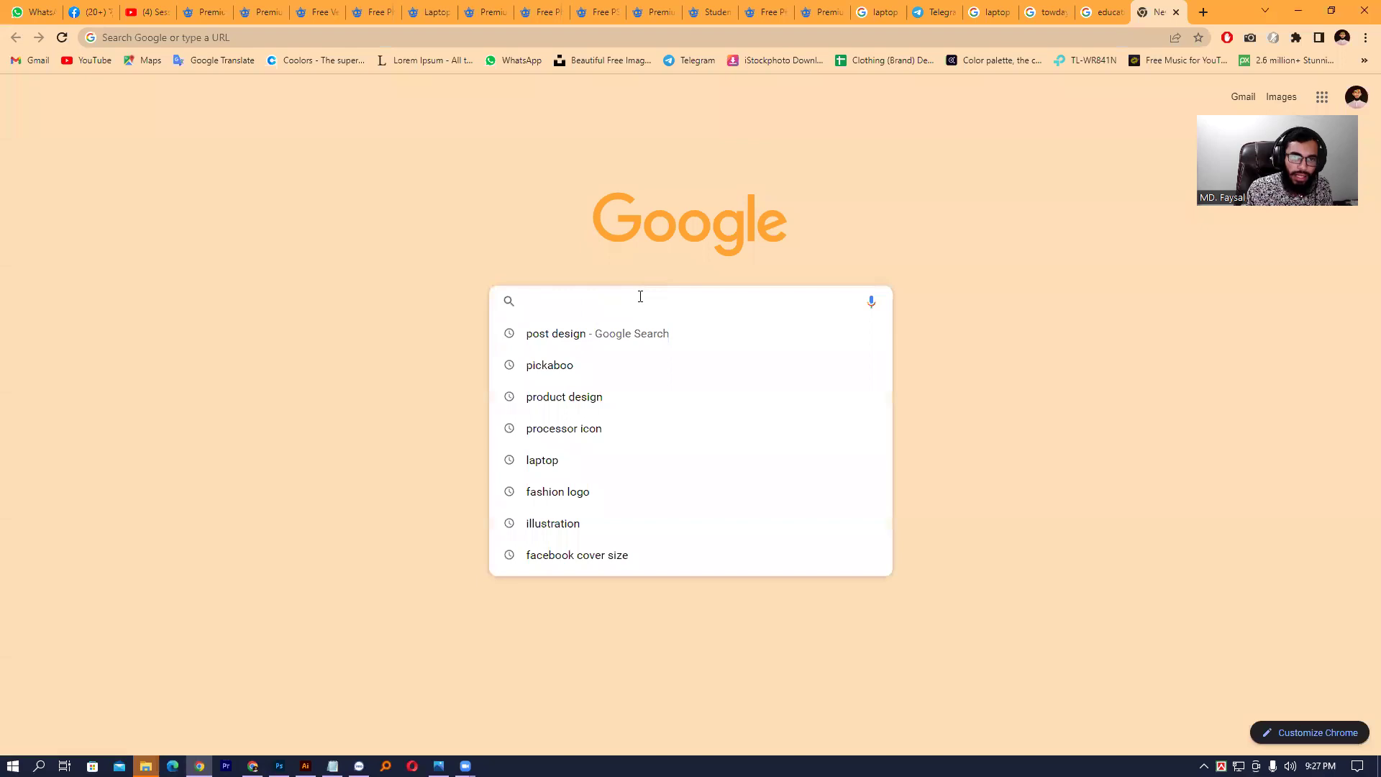
{"action": "left_click", "coordinate": [256, 43]}
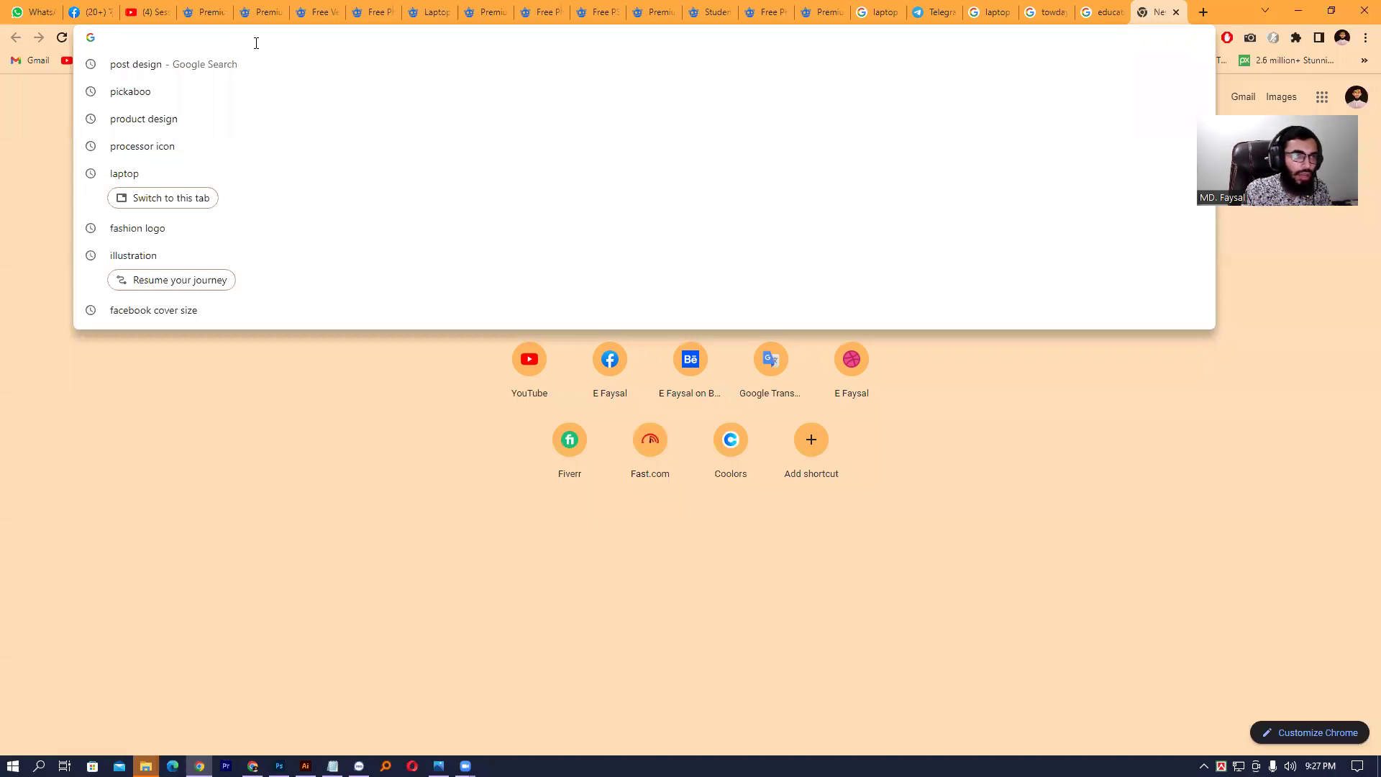
{"action": "type", "text": "b"}
{"action": "key", "text": "BackSpace"}
{"action": "key", "text": "BackSpace"}
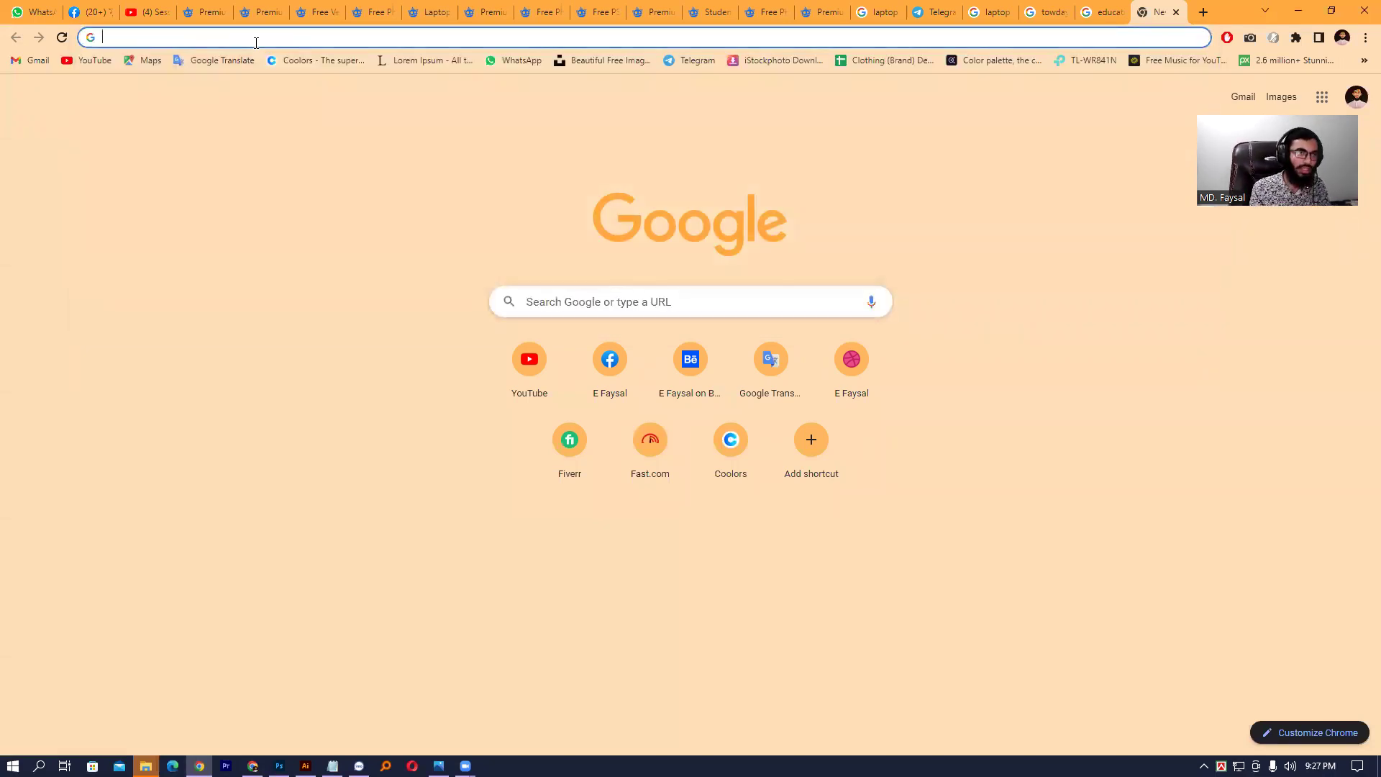
{"action": "type", "text": "book pa"}
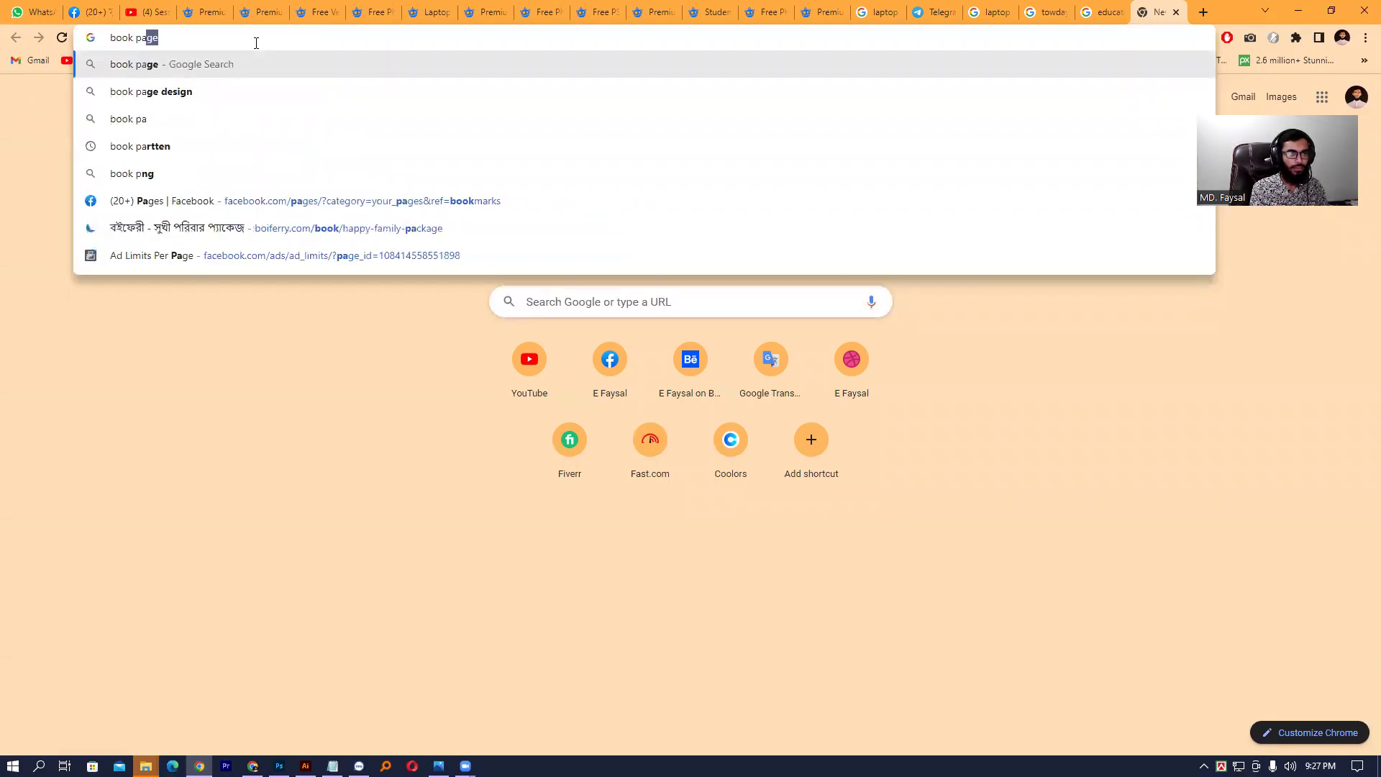
{"action": "type", "text": "r"}
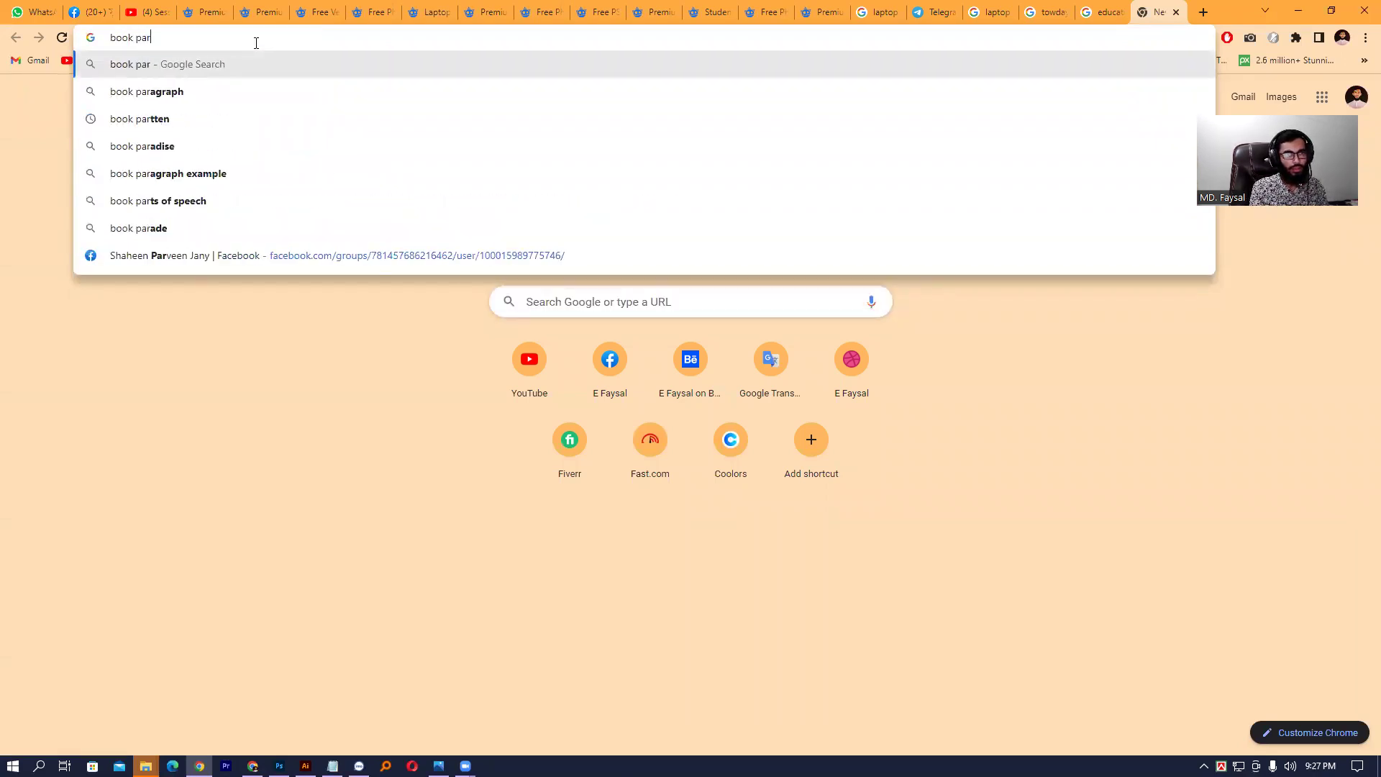
{"action": "type", "text": "tten"}
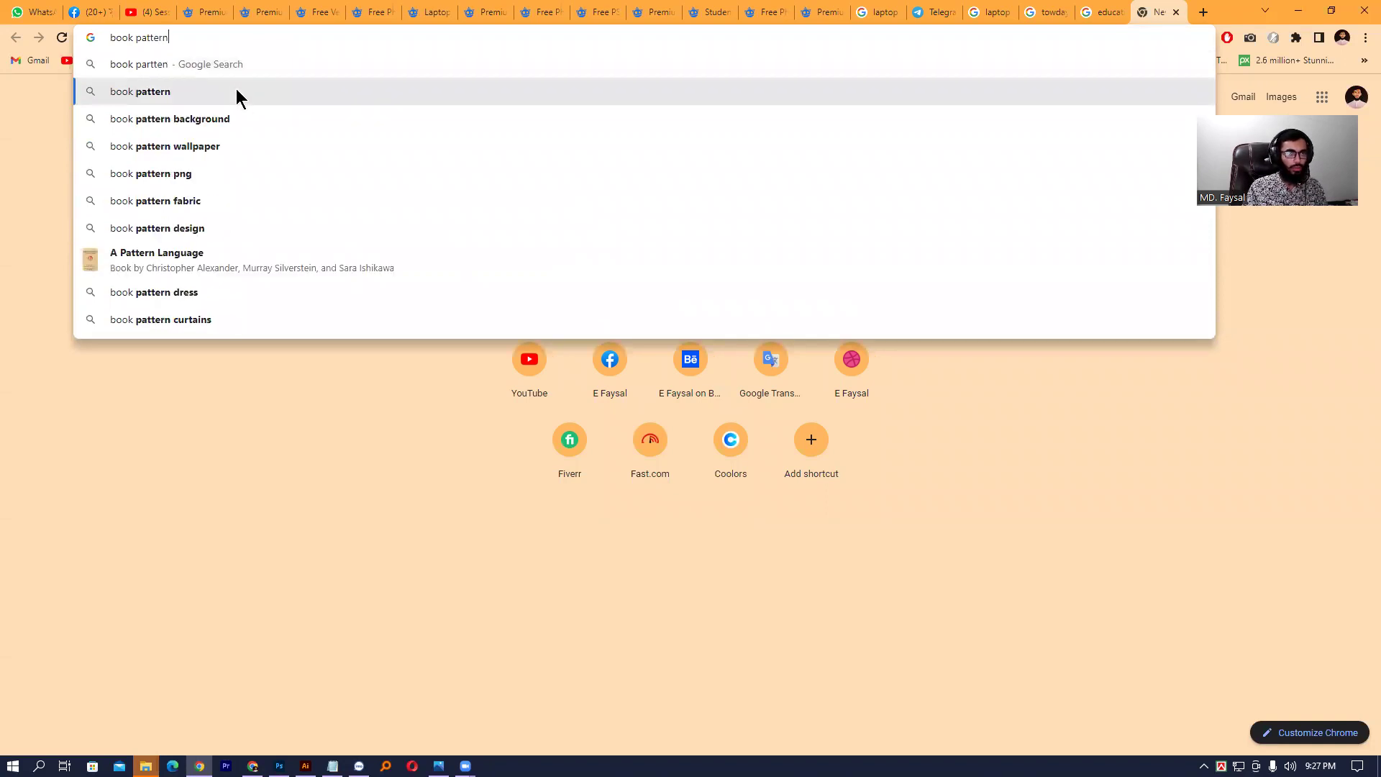
{"action": "left_click", "coordinate": [236, 91]}
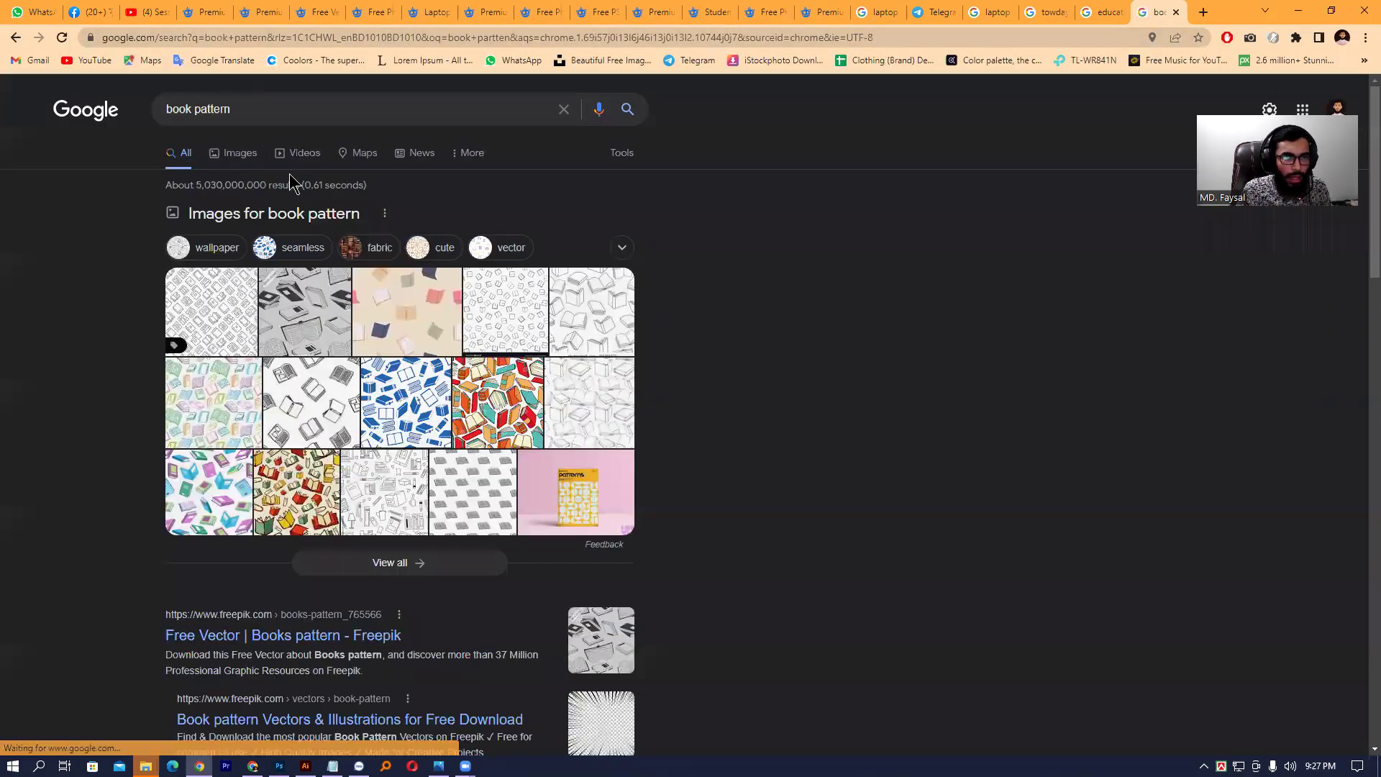
{"action": "left_click", "coordinate": [239, 153]}
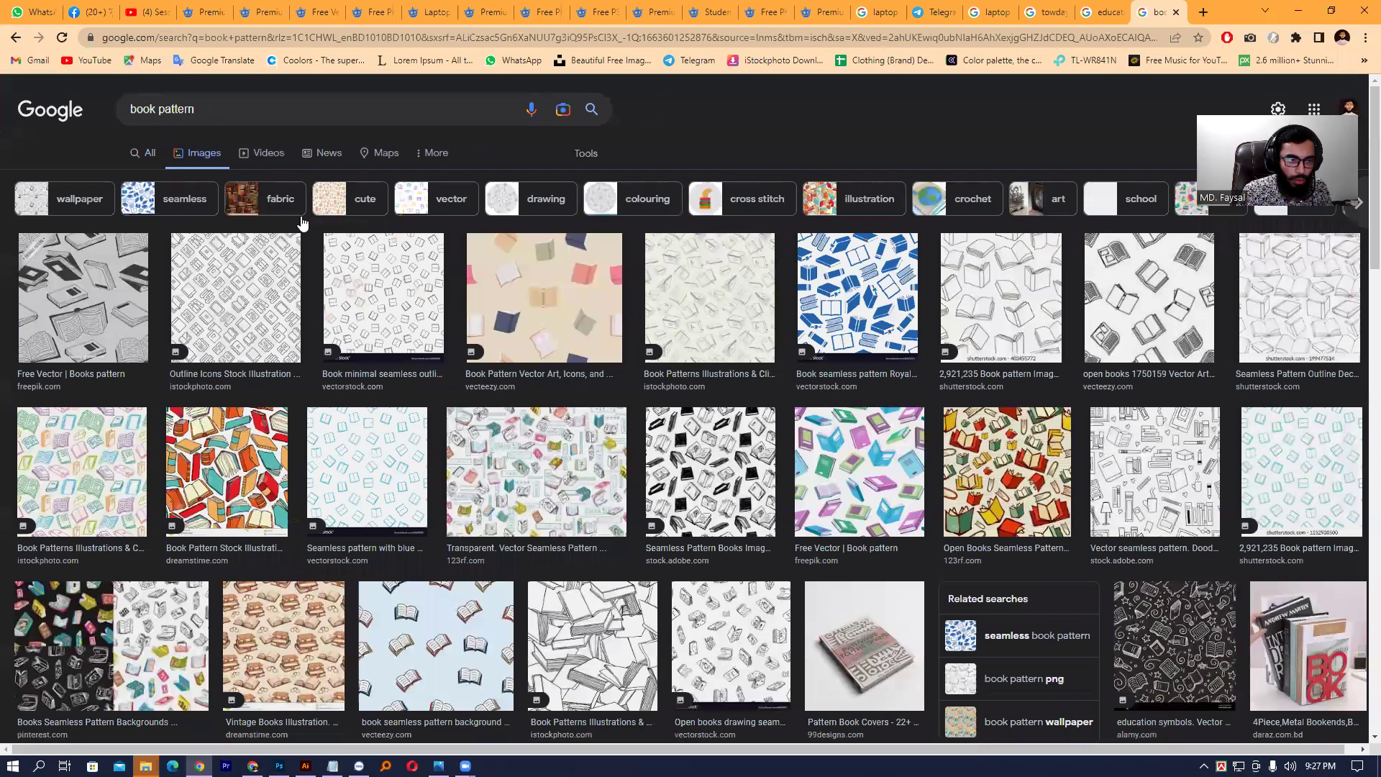
- Filter the book pattern image results to Large size only
{"action": "left_click", "coordinate": [588, 154]}
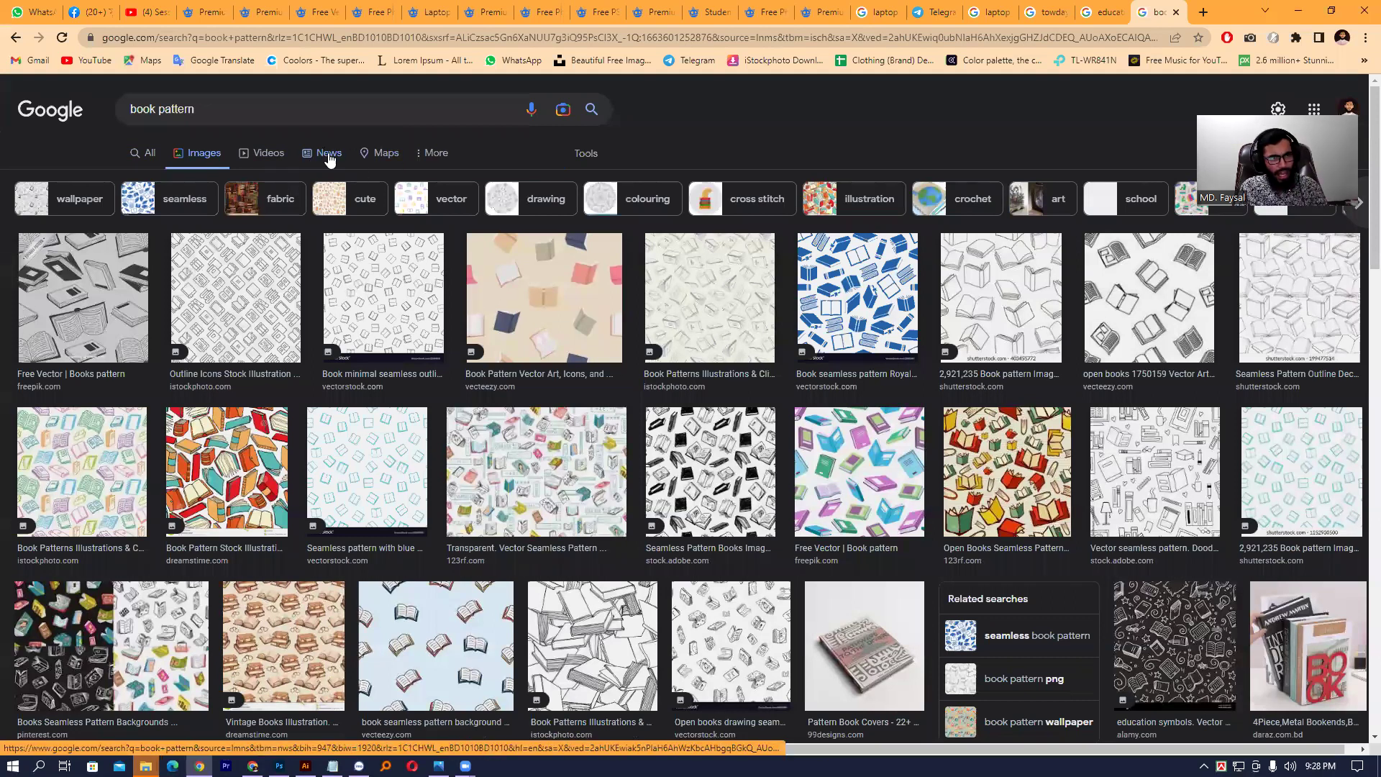
{"action": "left_click", "coordinate": [591, 153]}
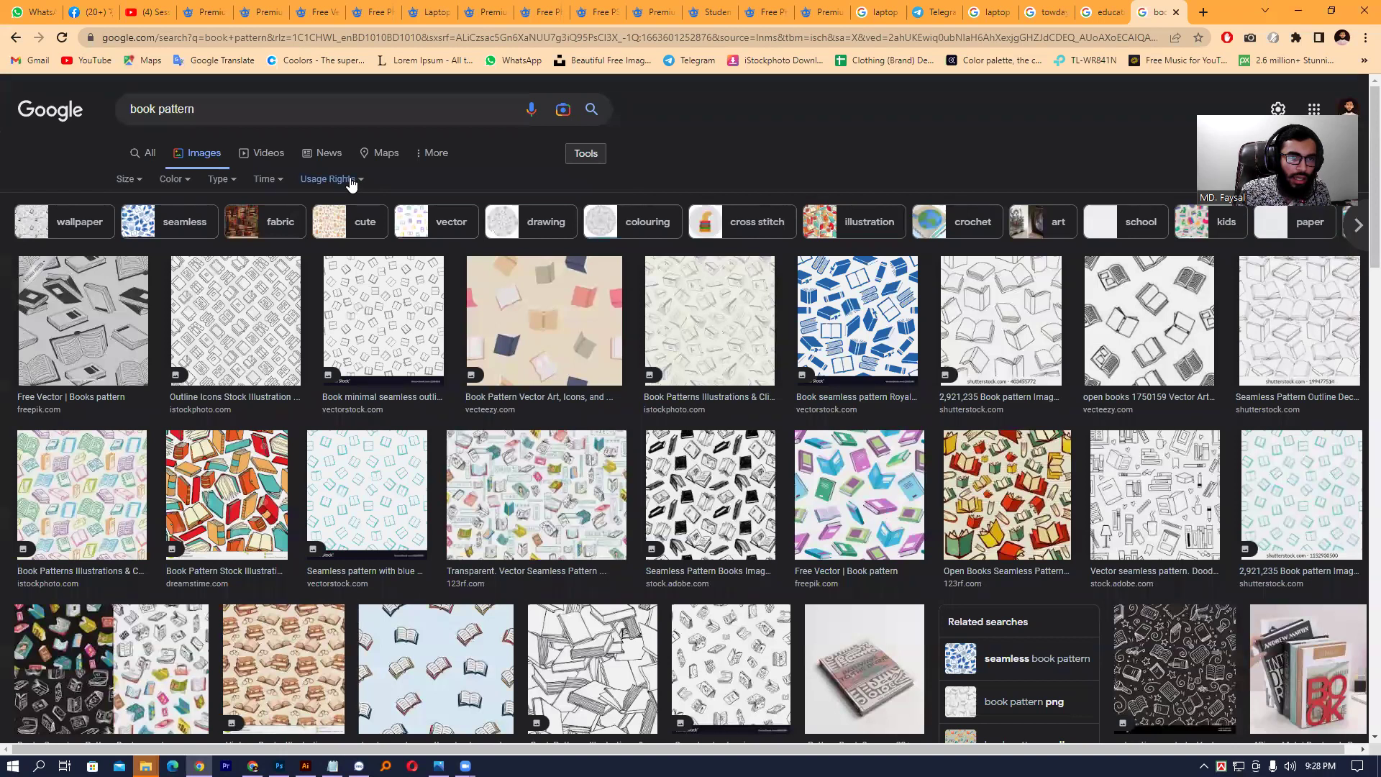
{"action": "left_click", "coordinate": [129, 179]}
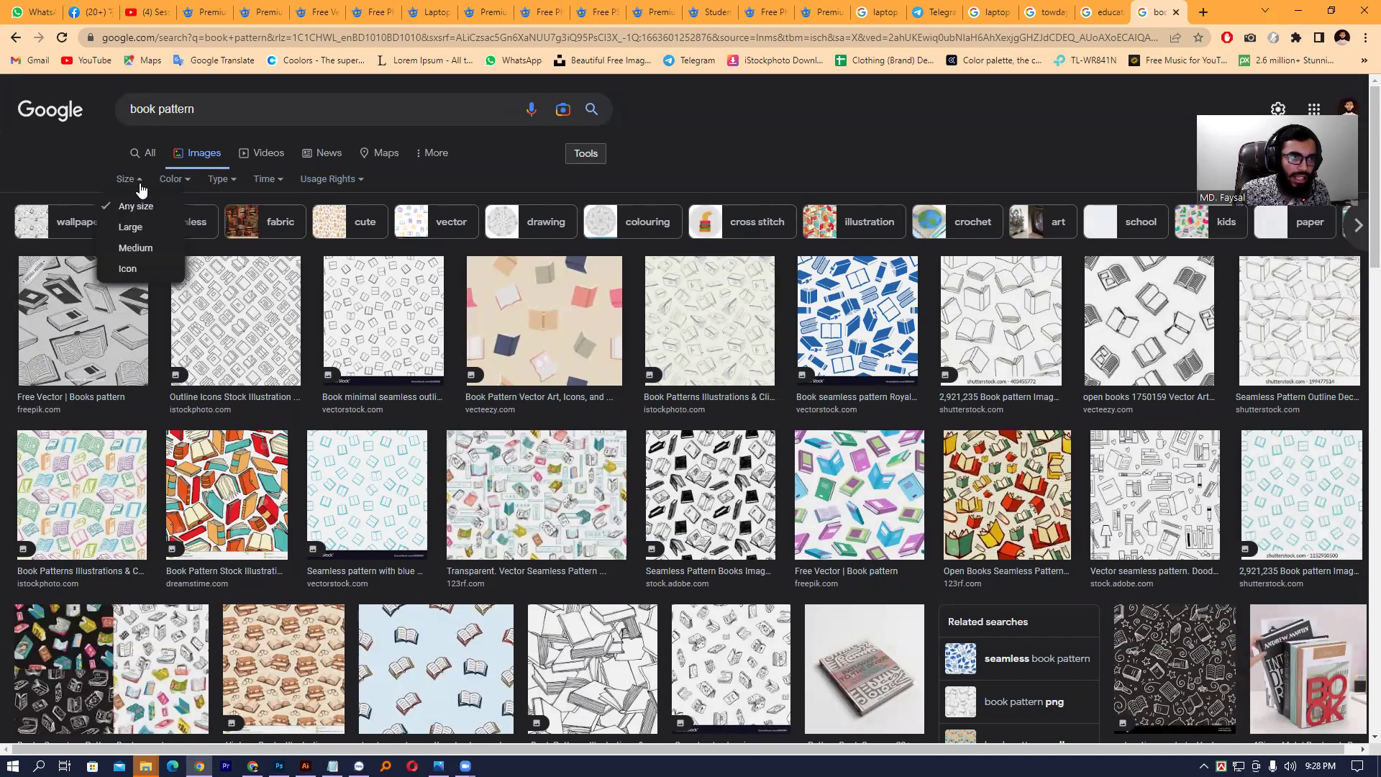
{"action": "left_click", "coordinate": [133, 233]}
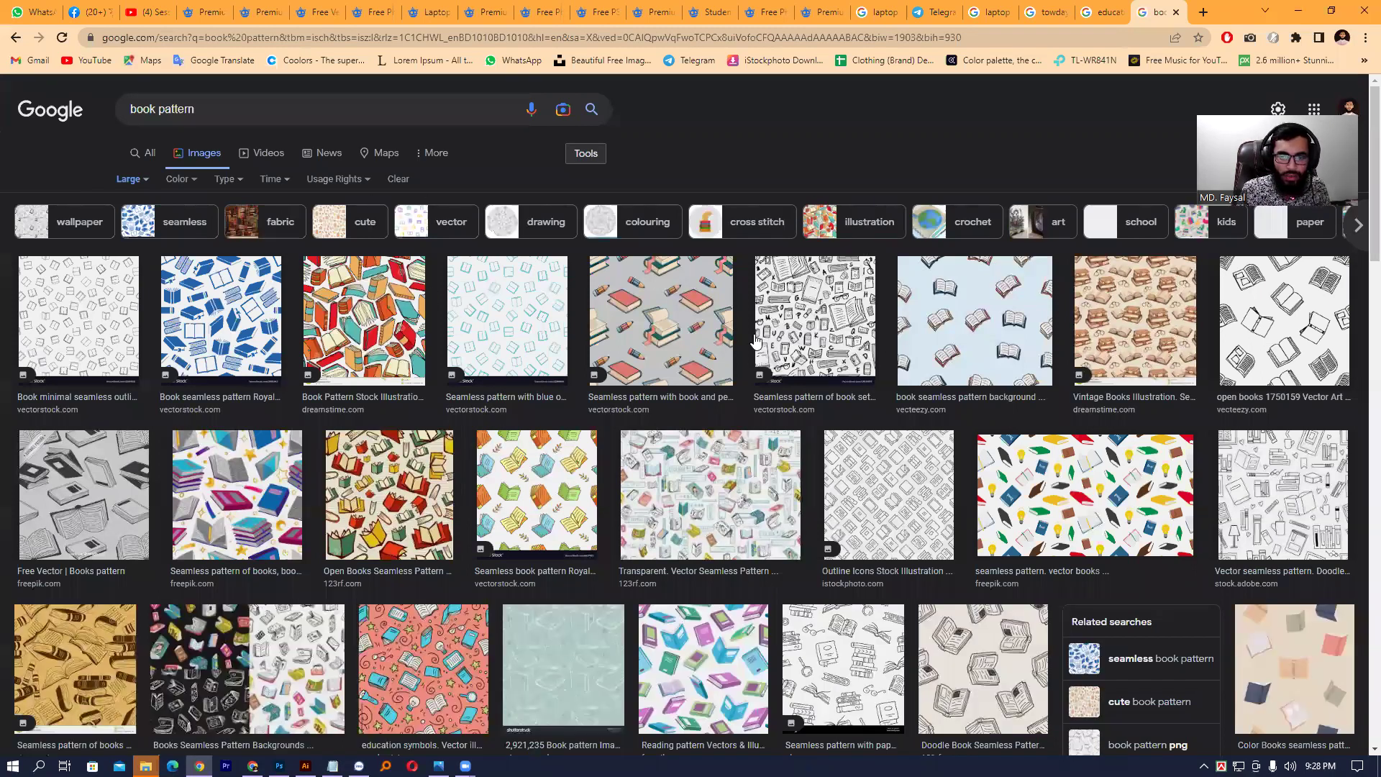
- Preview several book patterns, ending on iStock's outline-icons books seamless pattern
{"action": "left_click", "coordinate": [886, 497]}
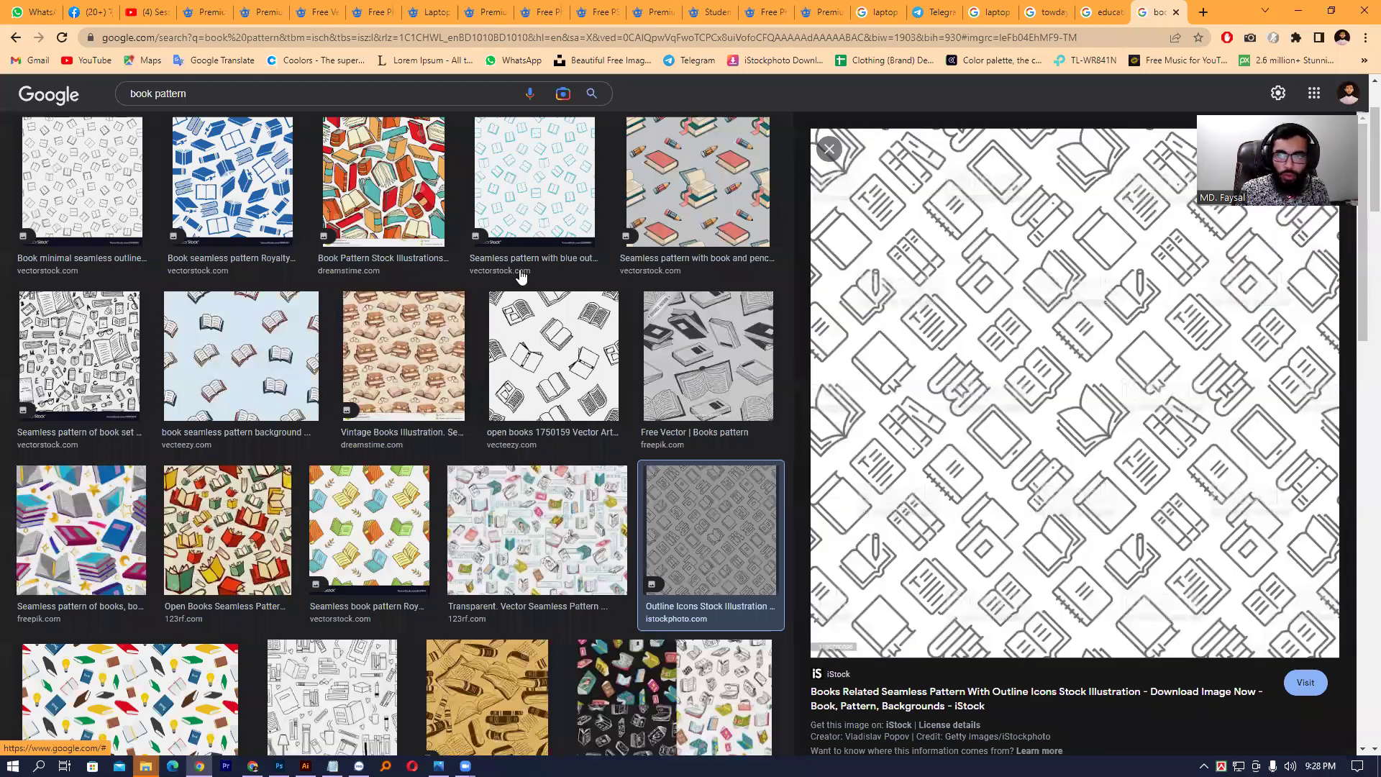
{"action": "scroll", "coordinate": [583, 446], "scroll_direction": "down", "scroll_amount": 4}
{"action": "left_click", "coordinate": [584, 249]}
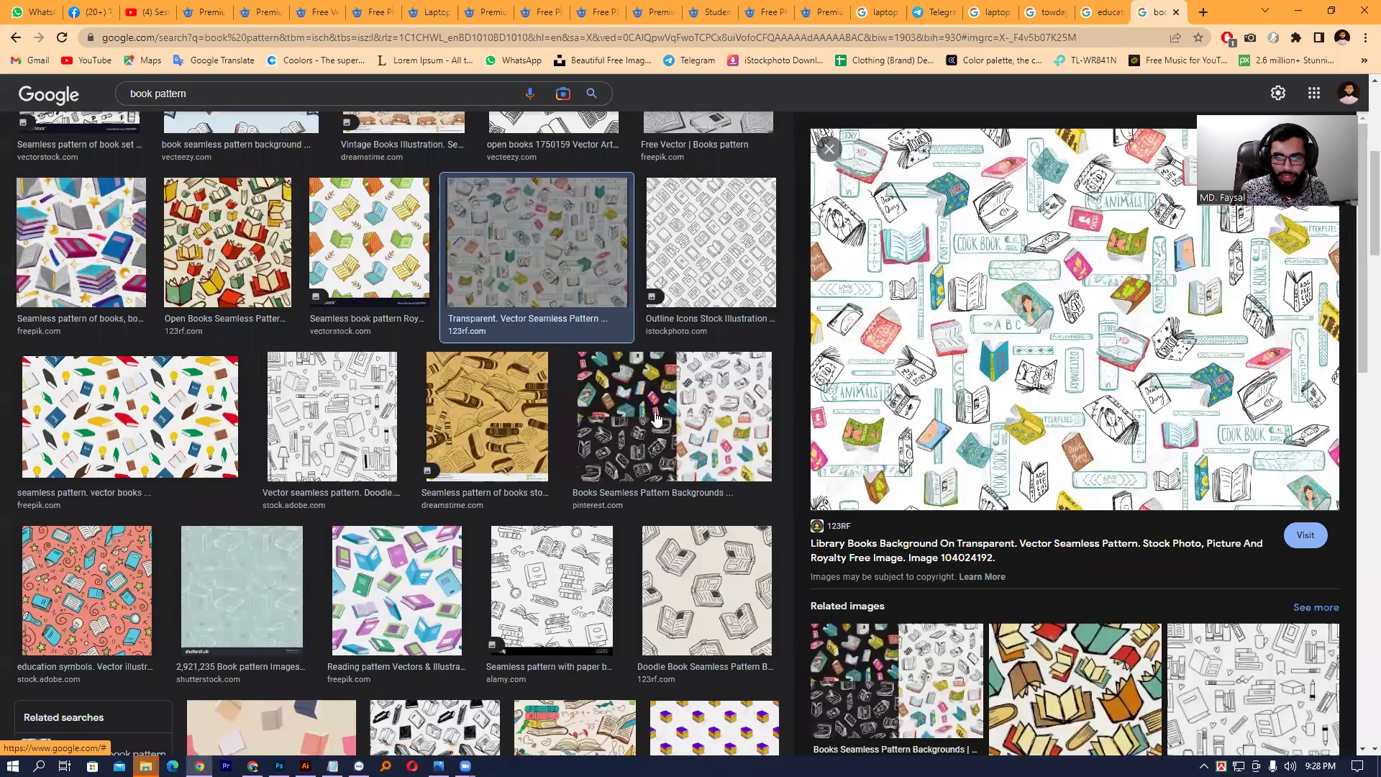
{"action": "left_click", "coordinate": [614, 408]}
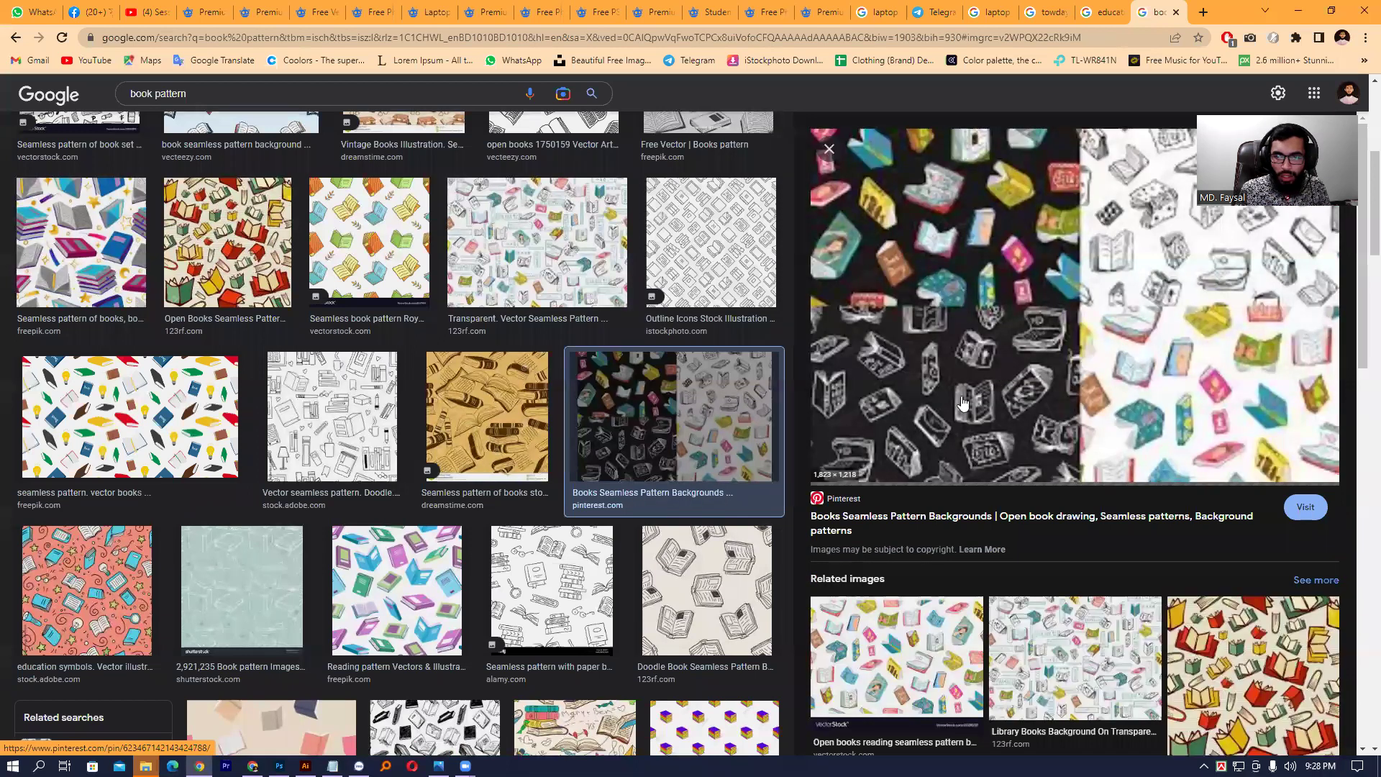
{"action": "scroll", "coordinate": [741, 417], "scroll_direction": "up", "scroll_amount": 2}
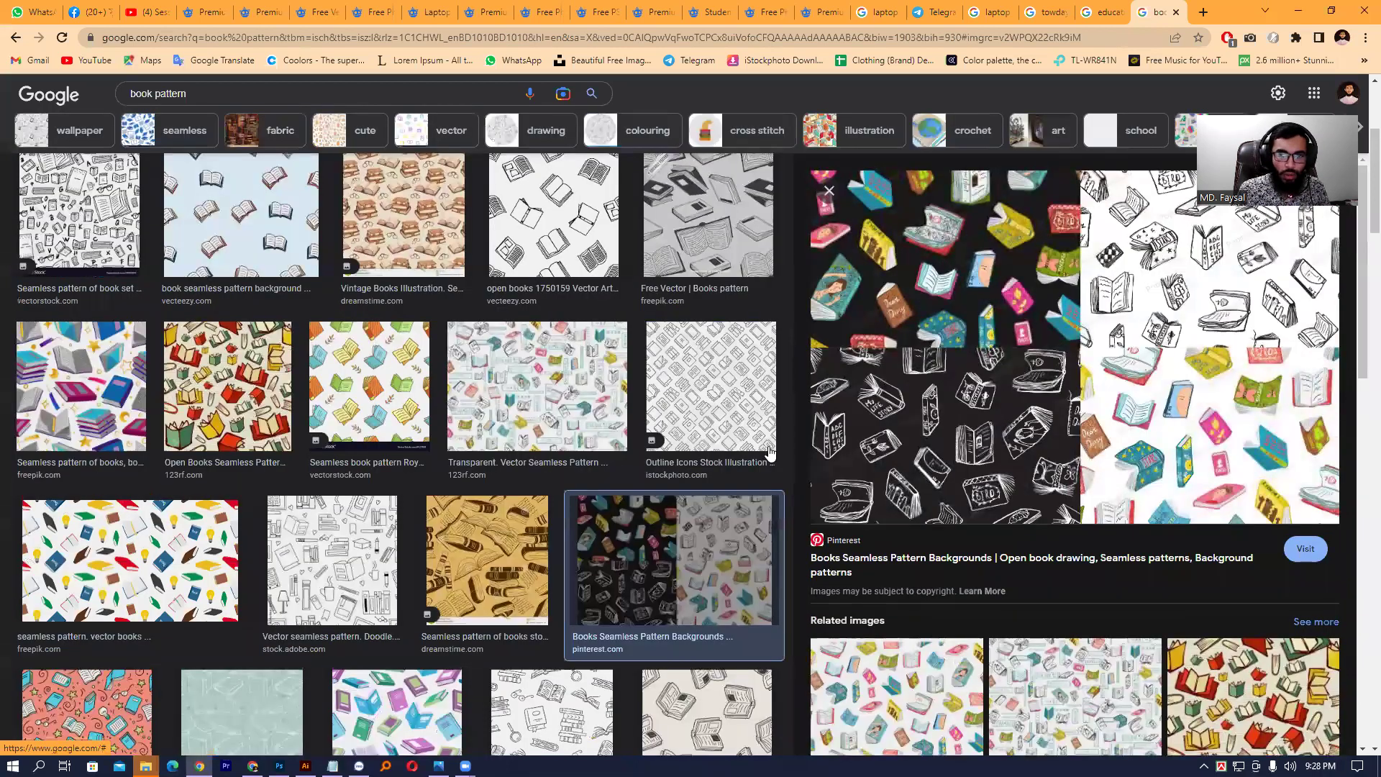
{"action": "left_click", "coordinate": [732, 423]}
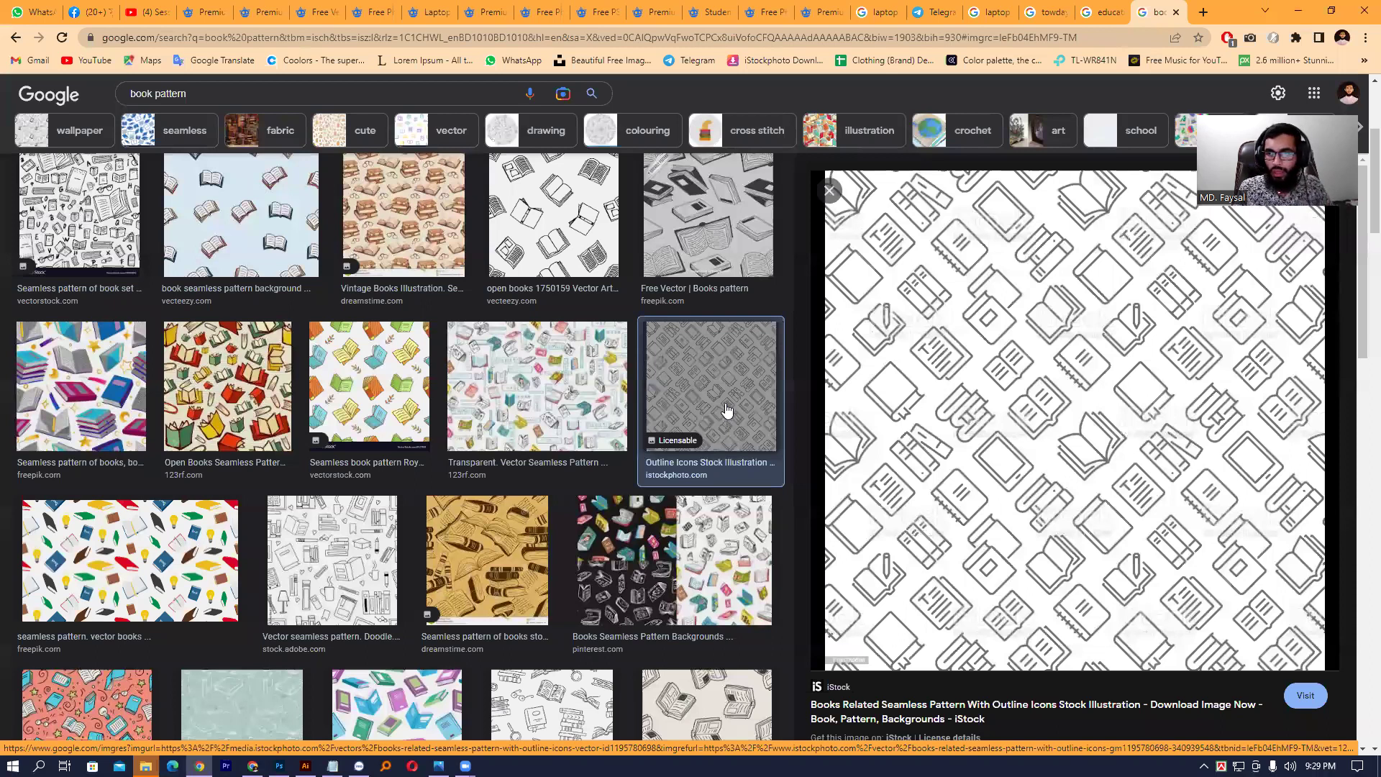
- Save the previewed image via Save image as, naming it 'book pattern'
{"action": "right_click", "coordinate": [1072, 319]}
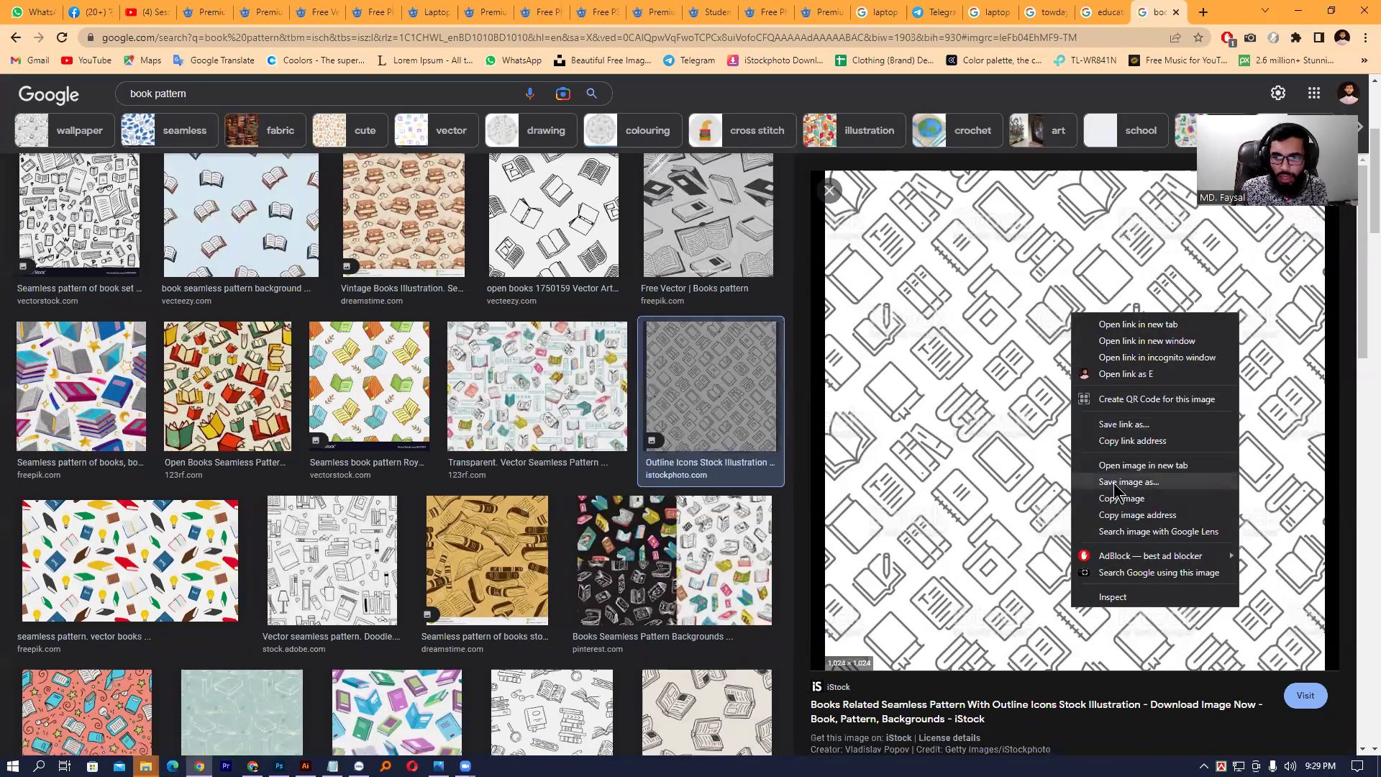
{"action": "left_click", "coordinate": [1101, 507]}
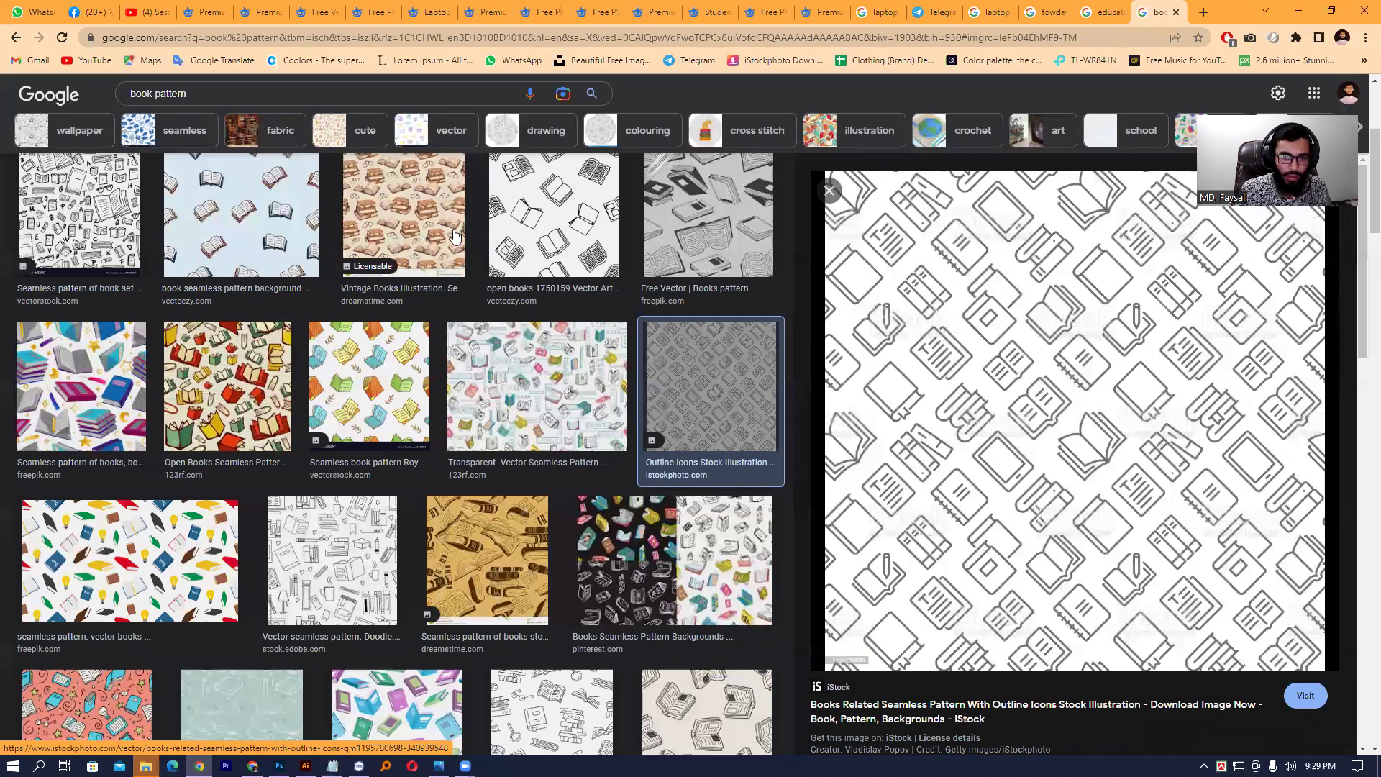
{"action": "right_click", "coordinate": [1050, 273]}
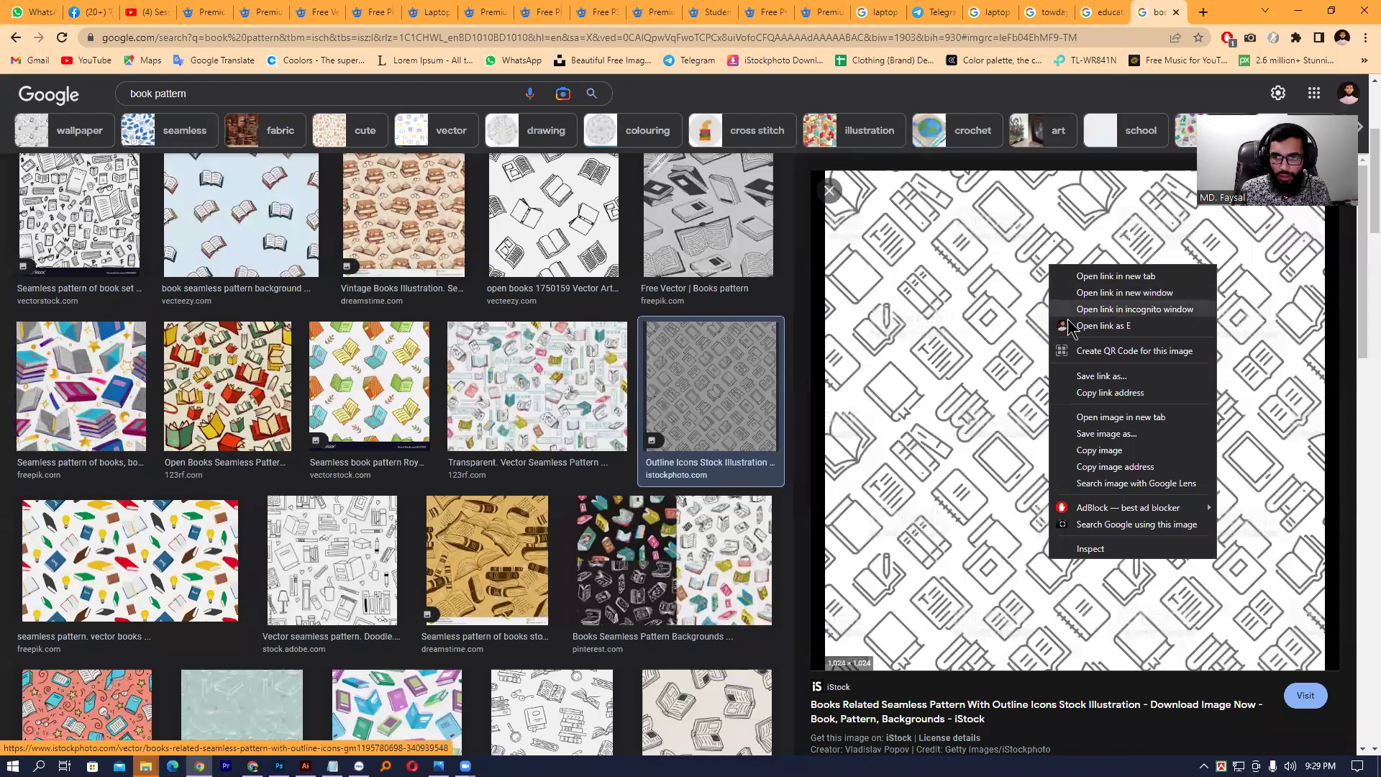
{"action": "left_click", "coordinate": [1148, 437]}
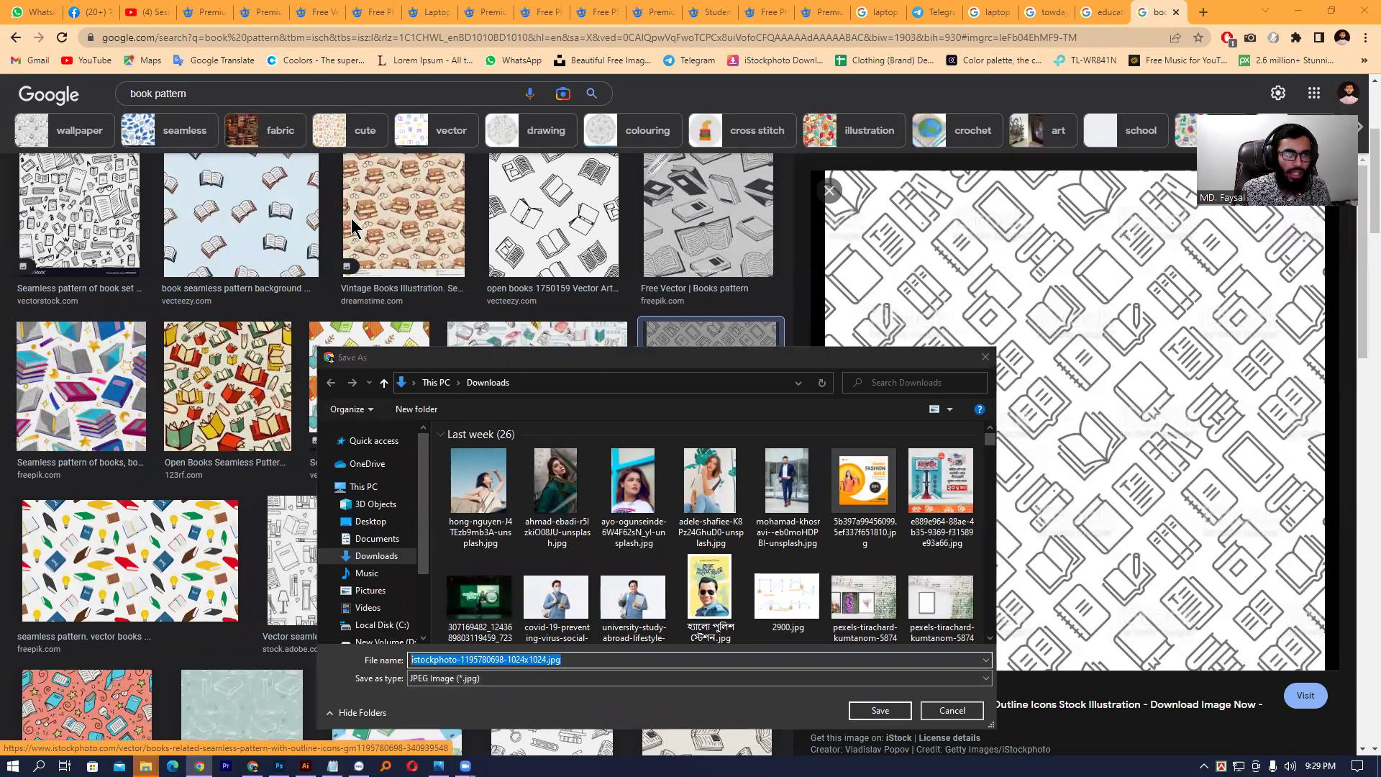
{"action": "type", "text": "book"}
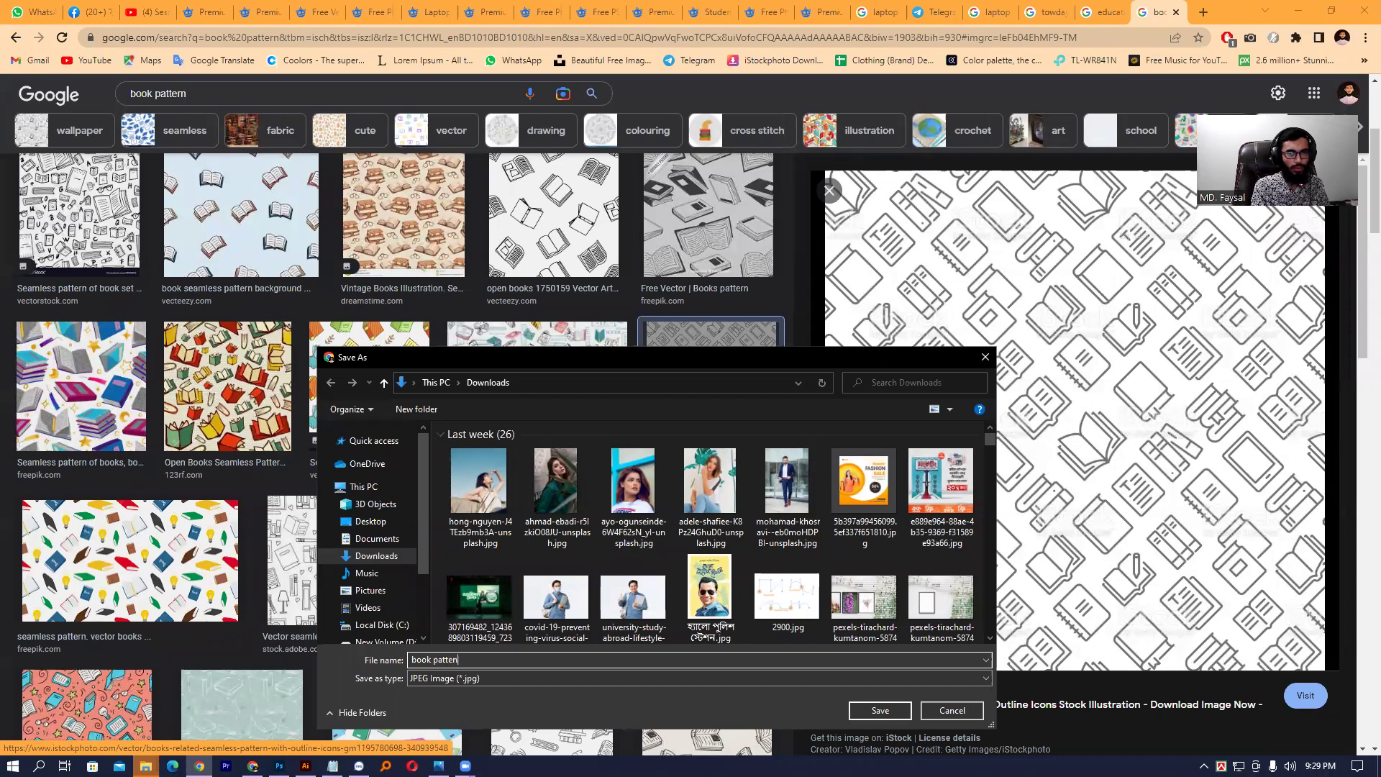
{"action": "type", "text": "pattern"}
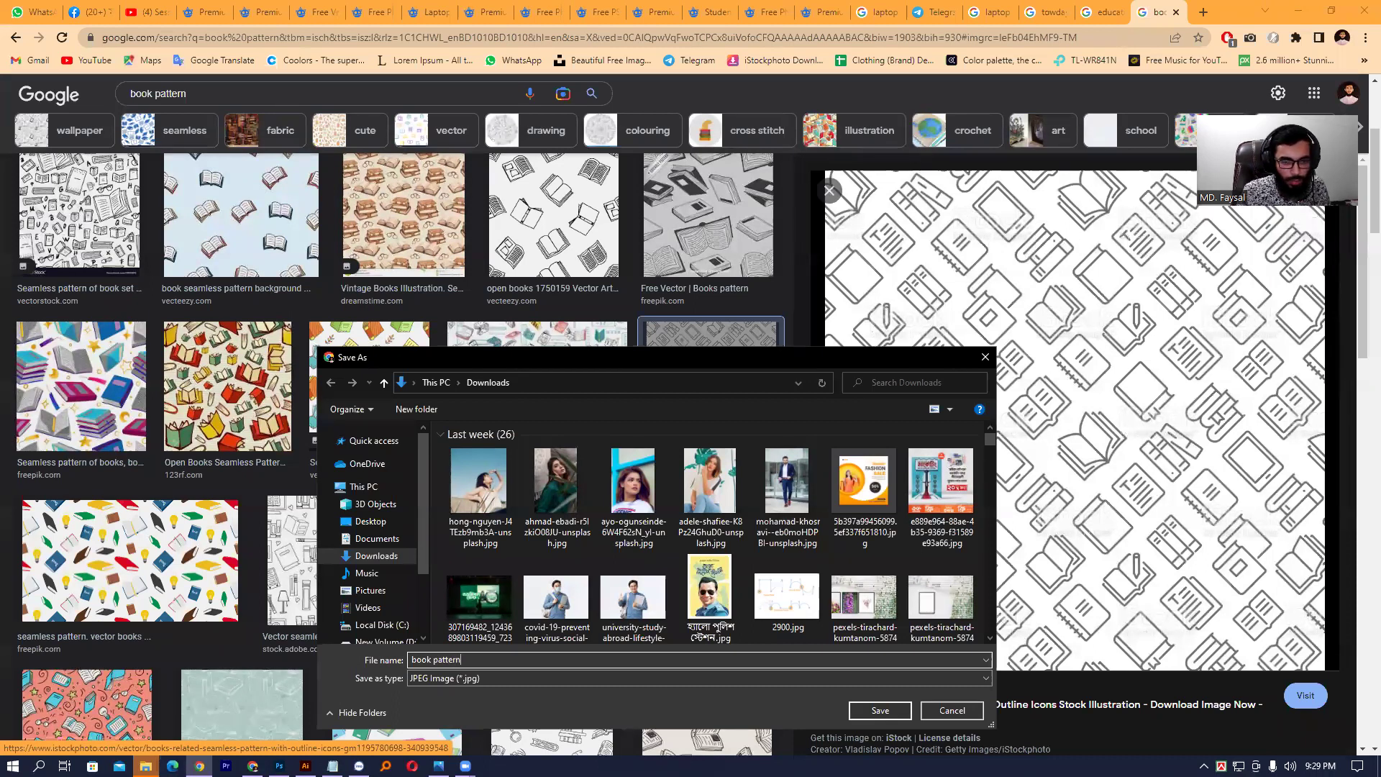
- Keep JPEG as the file type and save book pattern.jpg to Downloads
{"action": "left_click", "coordinate": [562, 681]}
{"action": "left_click", "coordinate": [562, 677]}
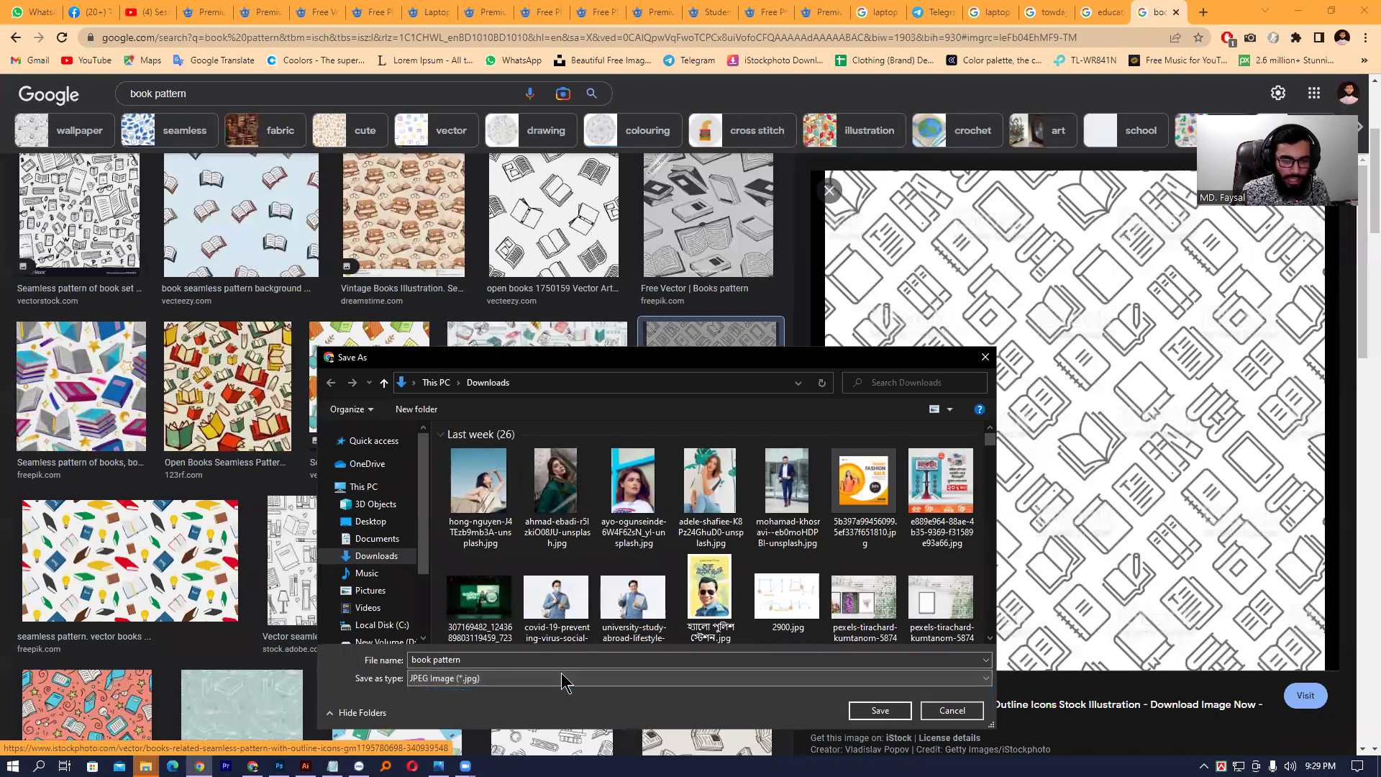
{"action": "left_click", "coordinate": [541, 679]}
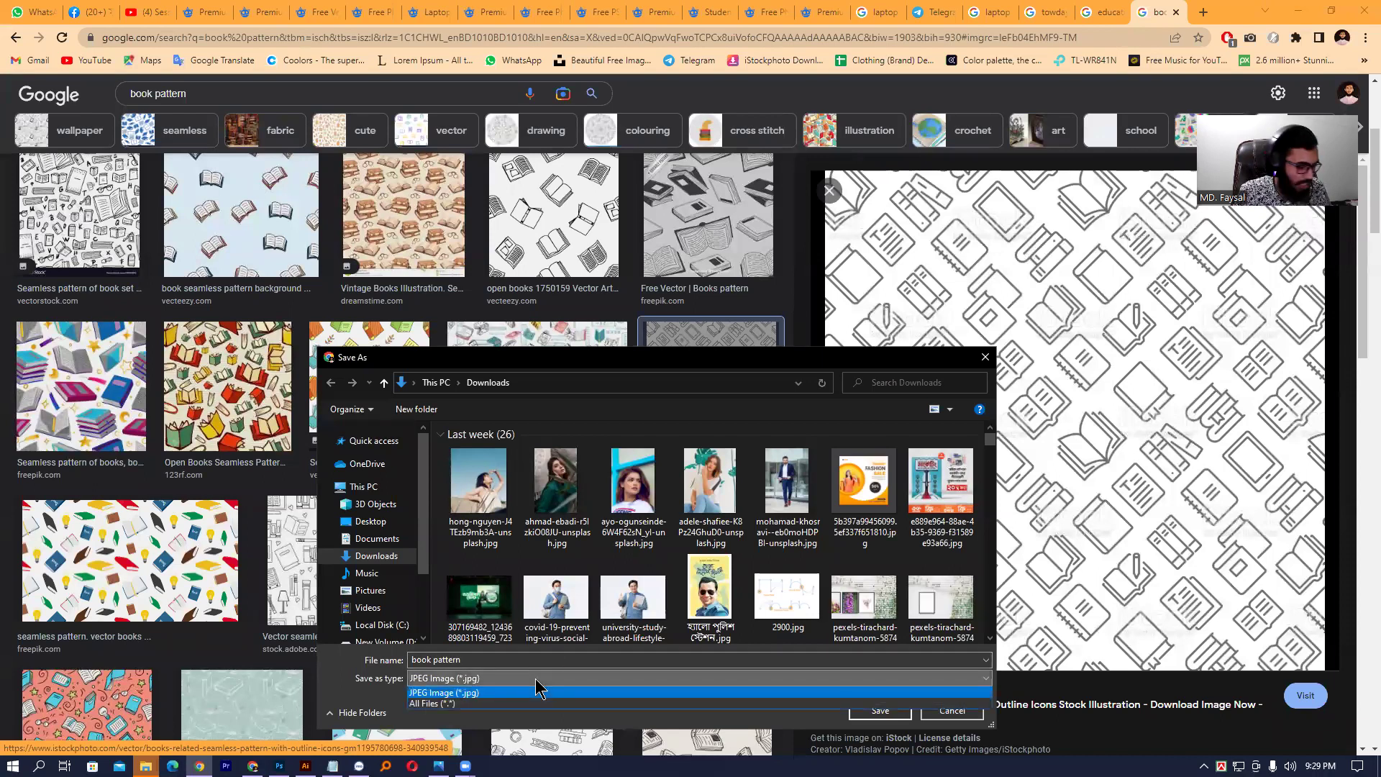
{"action": "left_click", "coordinate": [534, 680]}
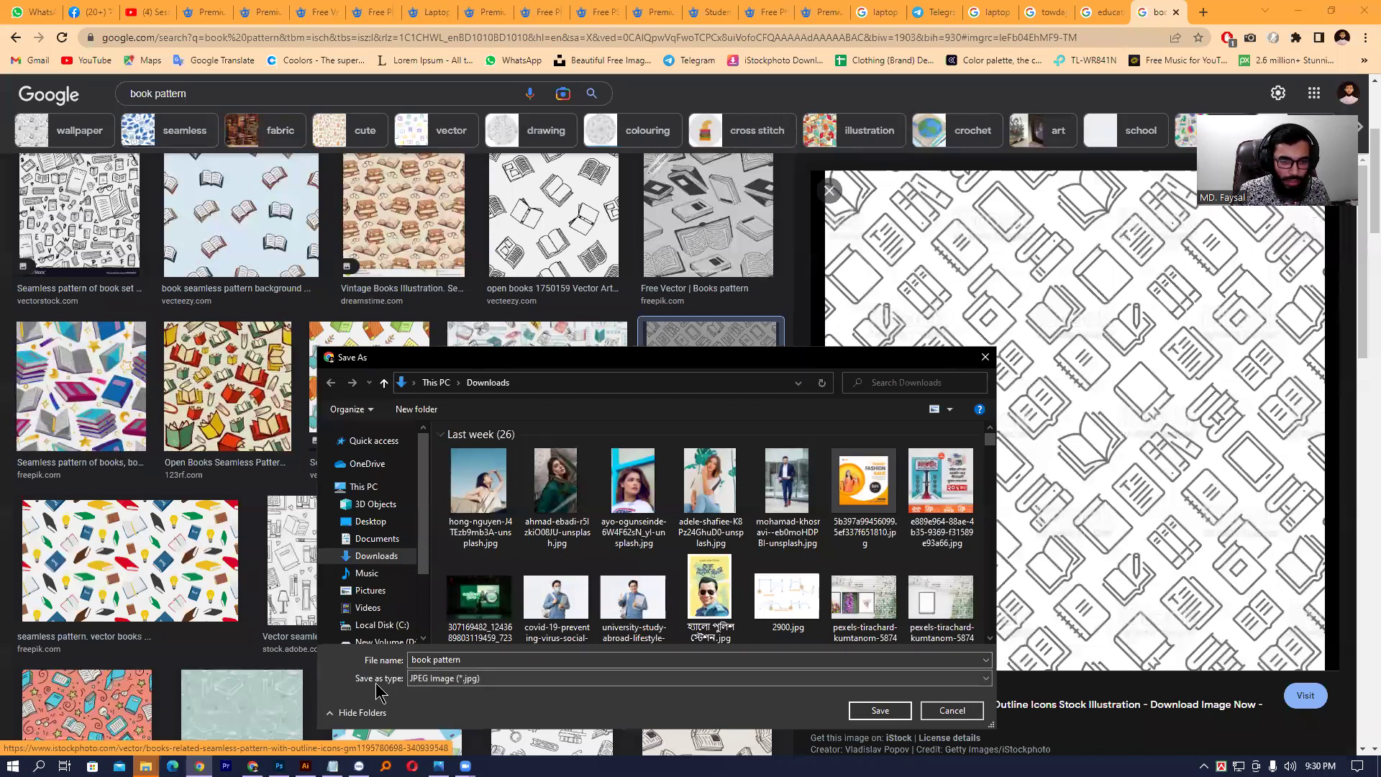
{"action": "left_click", "coordinate": [458, 682]}
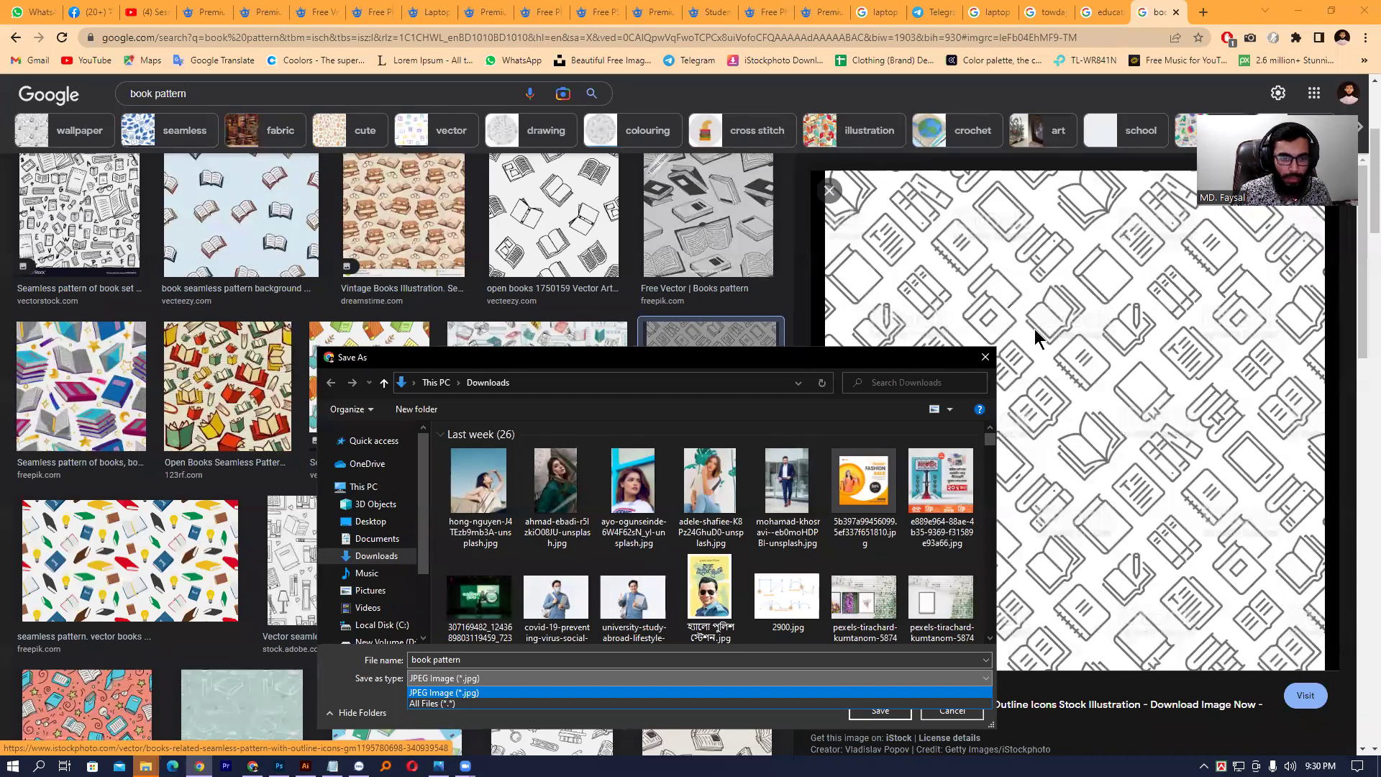
{"action": "left_click", "coordinate": [1133, 526]}
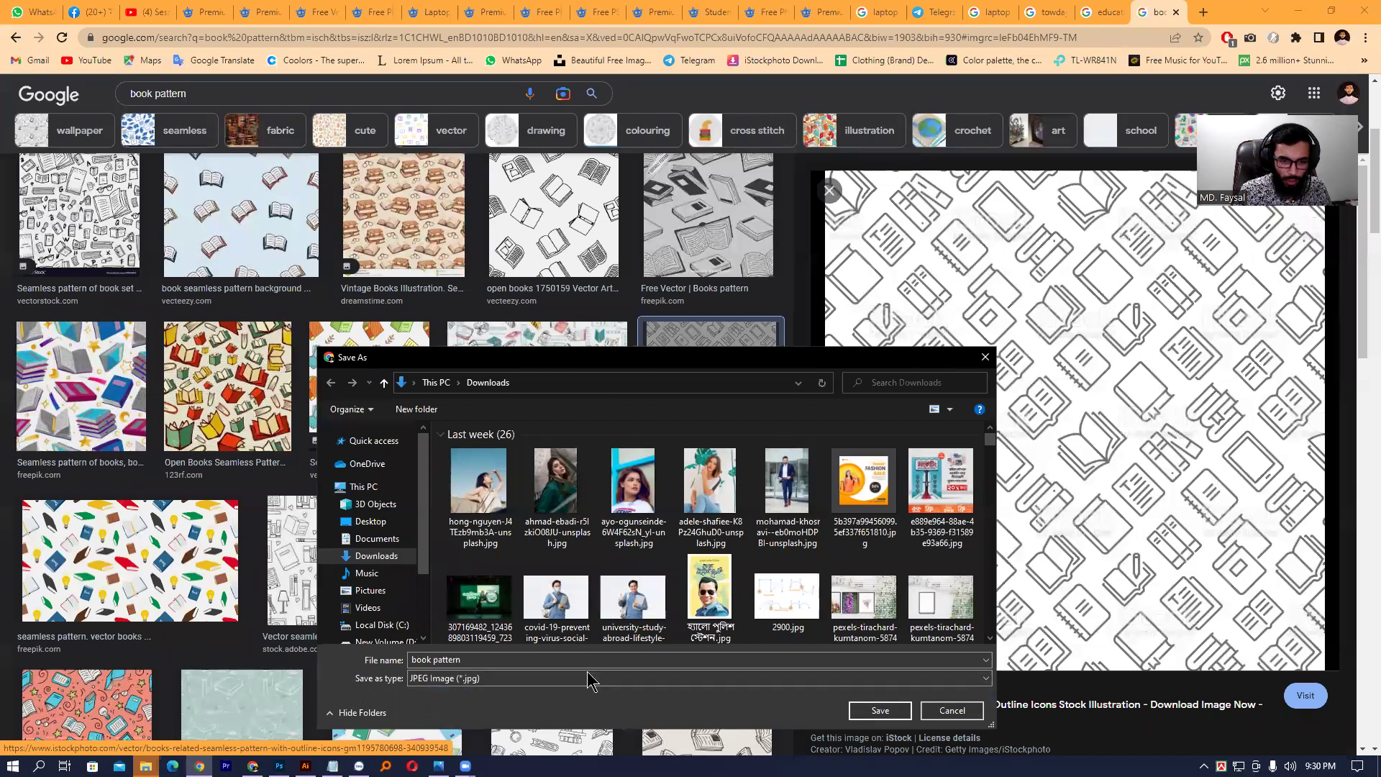
{"action": "left_click", "coordinate": [415, 684]}
{"action": "left_click", "coordinate": [388, 695]}
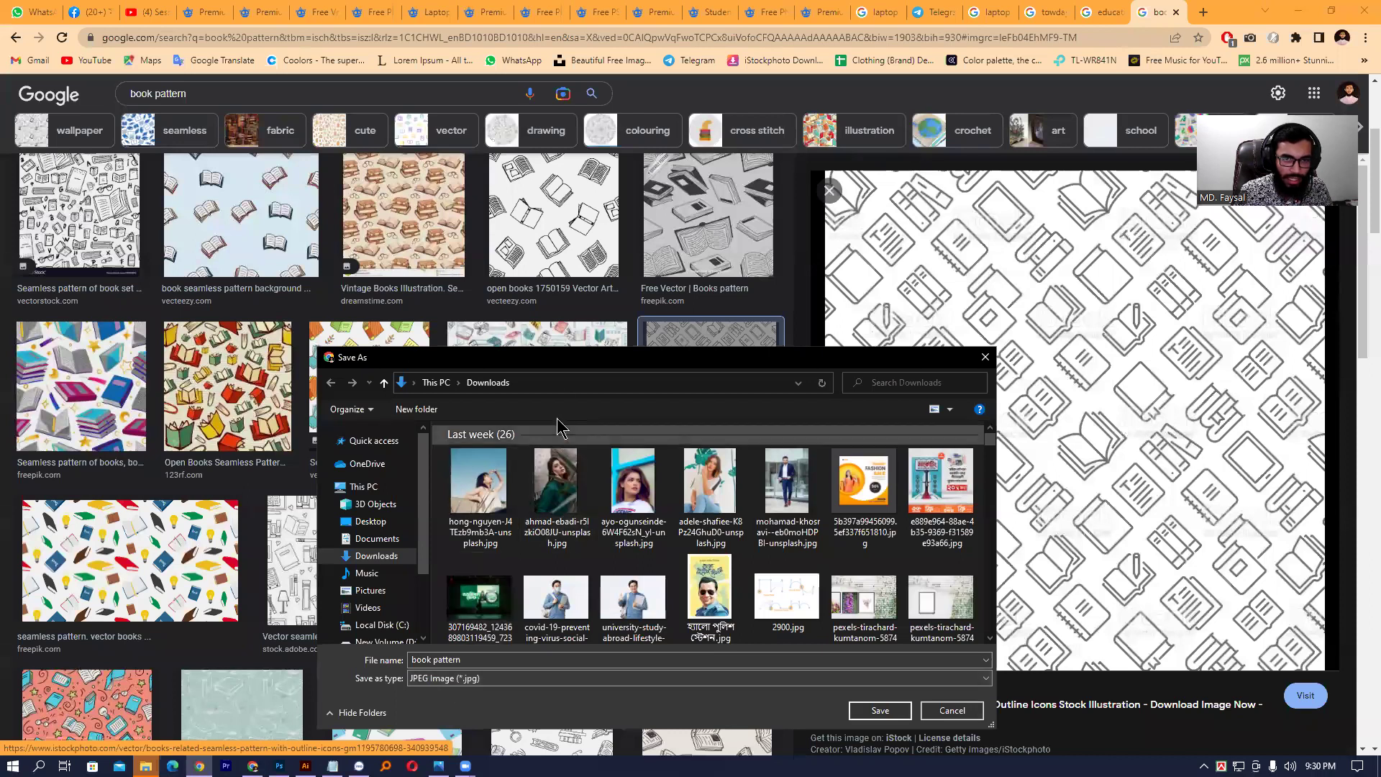
{"action": "left_click_drag", "start_coordinate": [560, 370], "coordinate": [559, 190]}
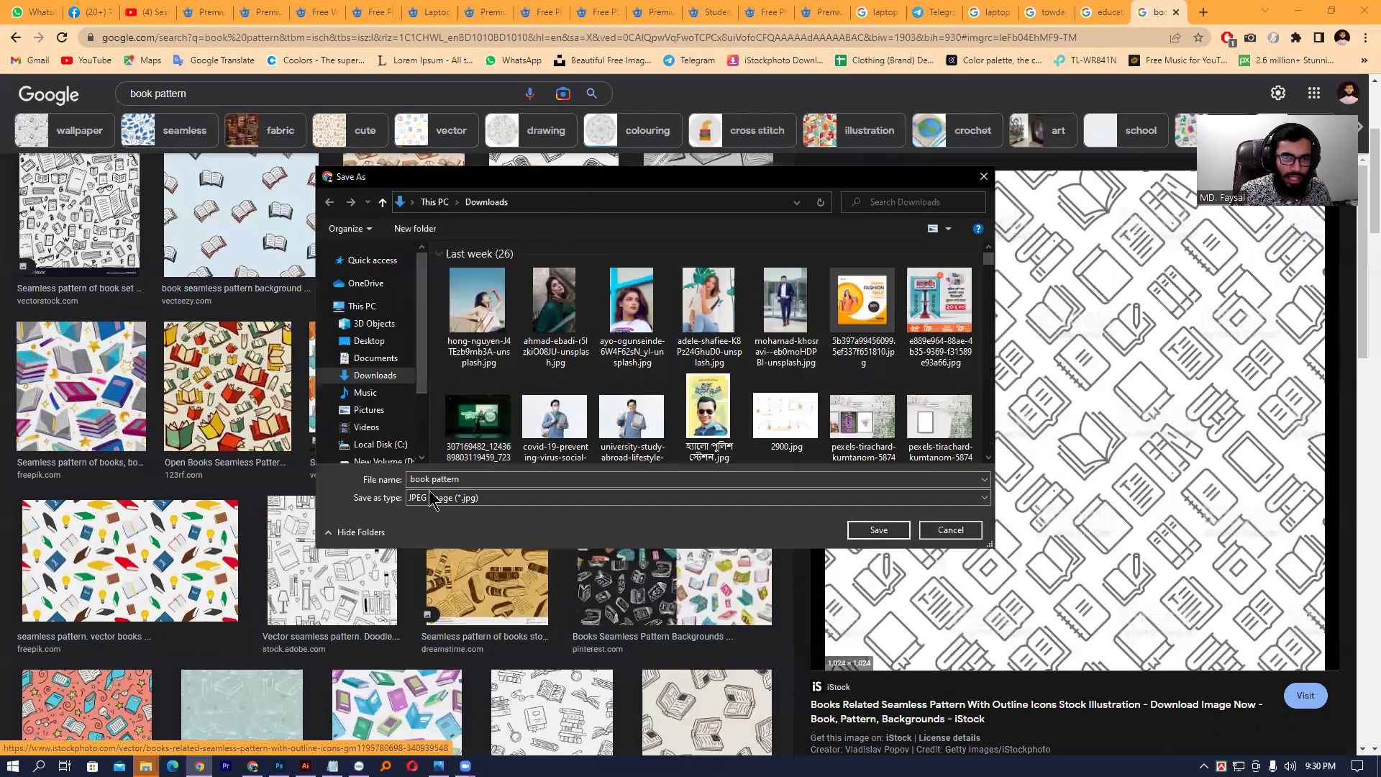
{"action": "left_click", "coordinate": [482, 499]}
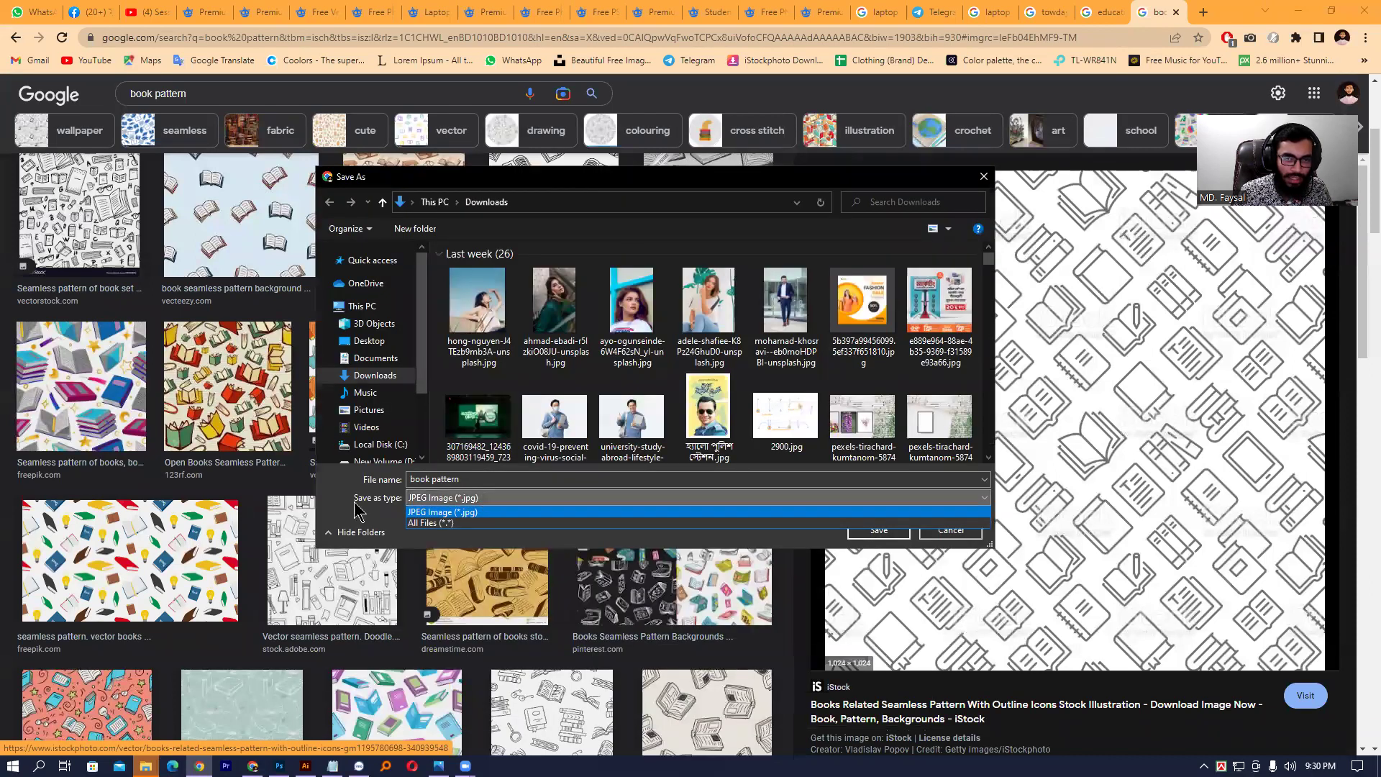
{"action": "left_click", "coordinate": [331, 497]}
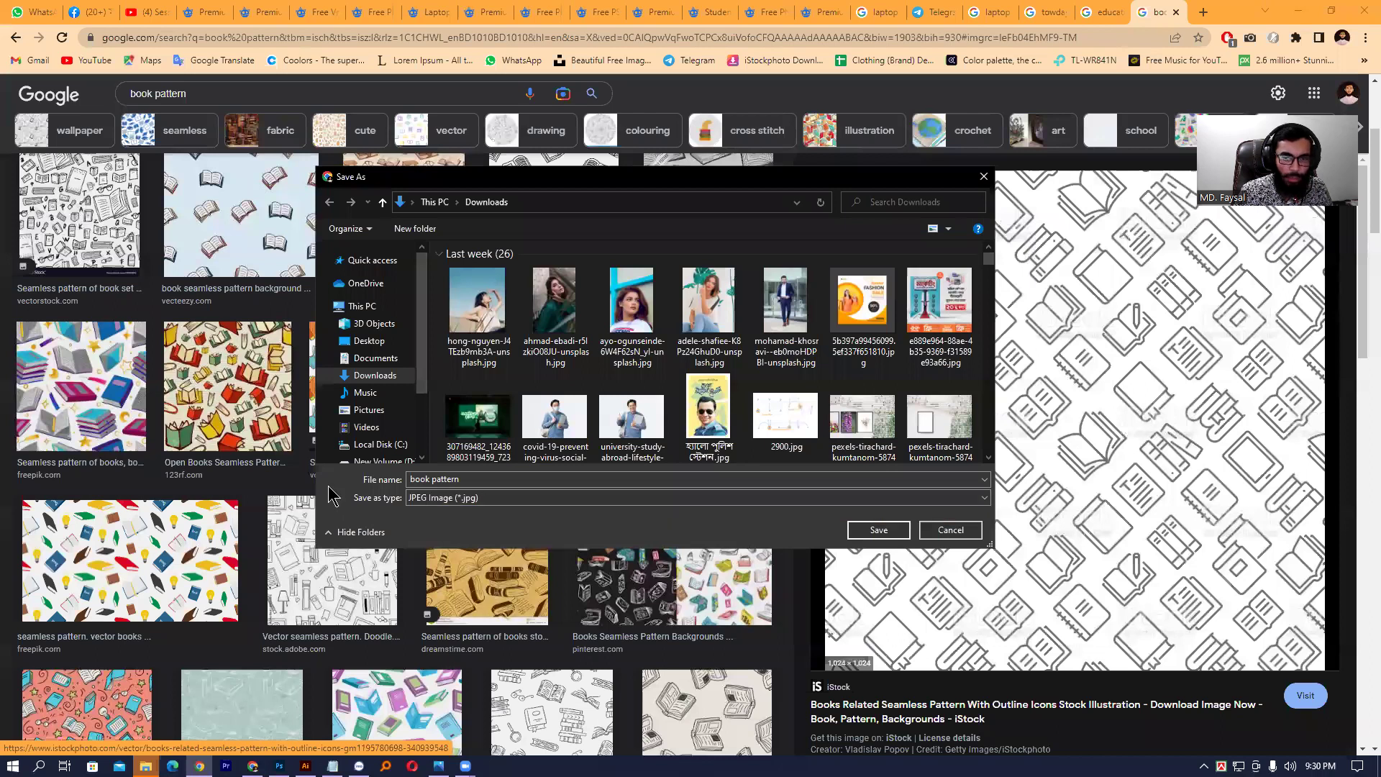
{"action": "left_click", "coordinate": [356, 533]}
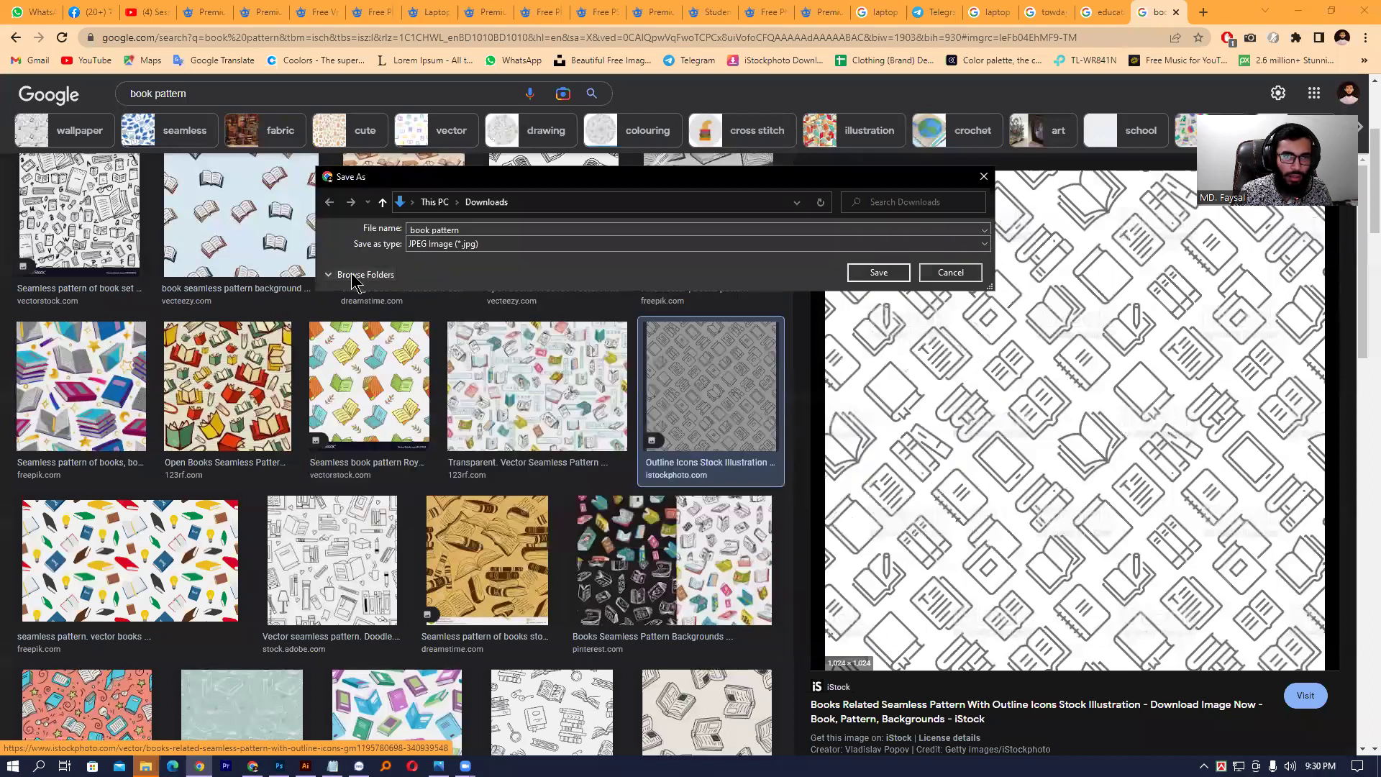
{"action": "left_click", "coordinate": [356, 275]}
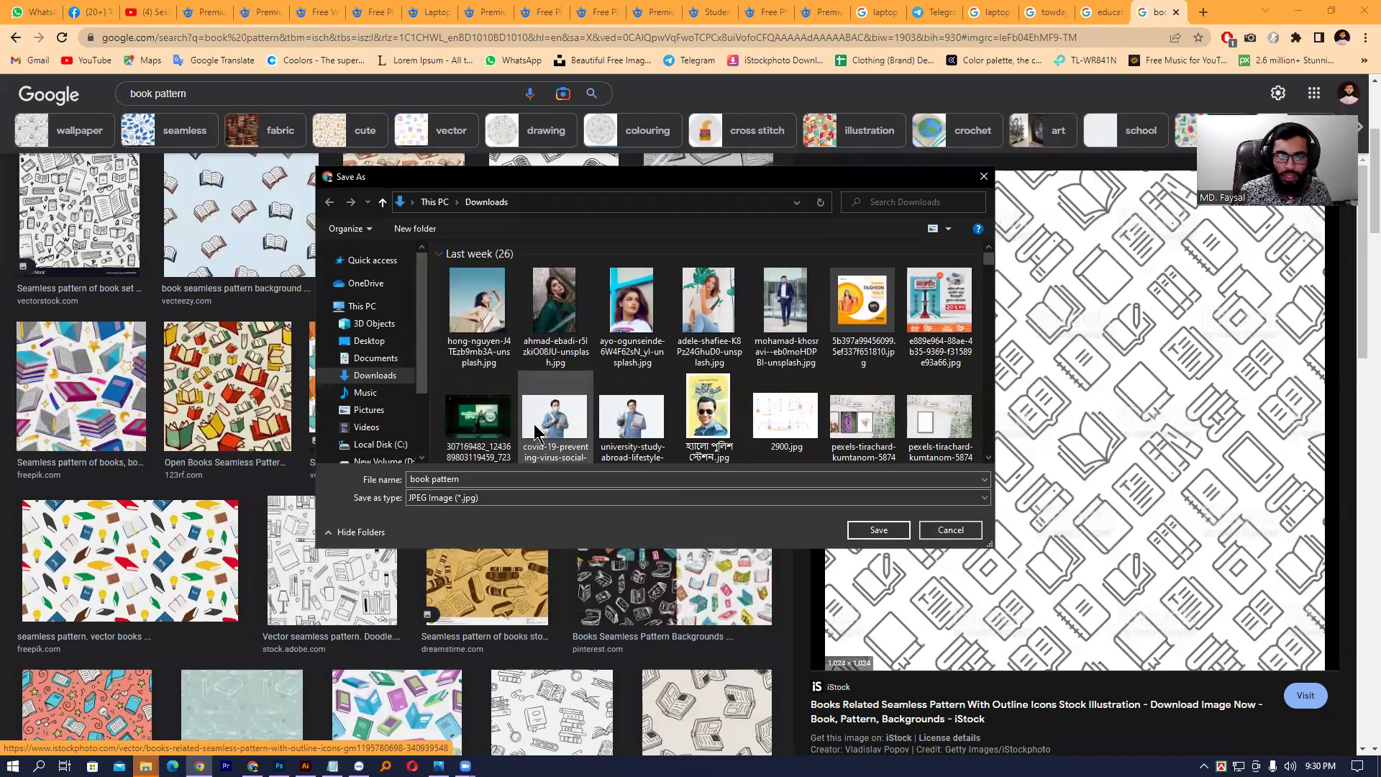
{"action": "left_click", "coordinate": [482, 498]}
{"action": "left_click", "coordinate": [483, 498]}
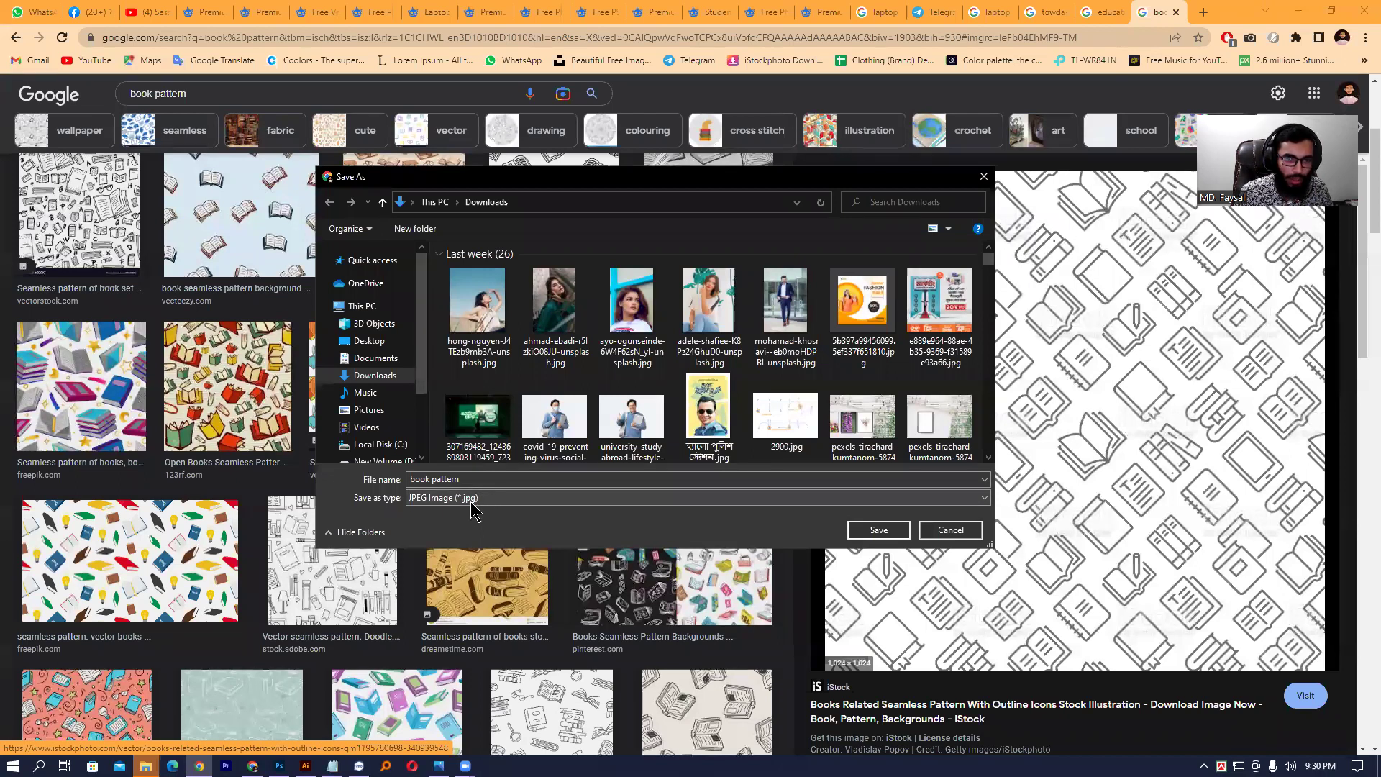
{"action": "left_click", "coordinate": [870, 537]}
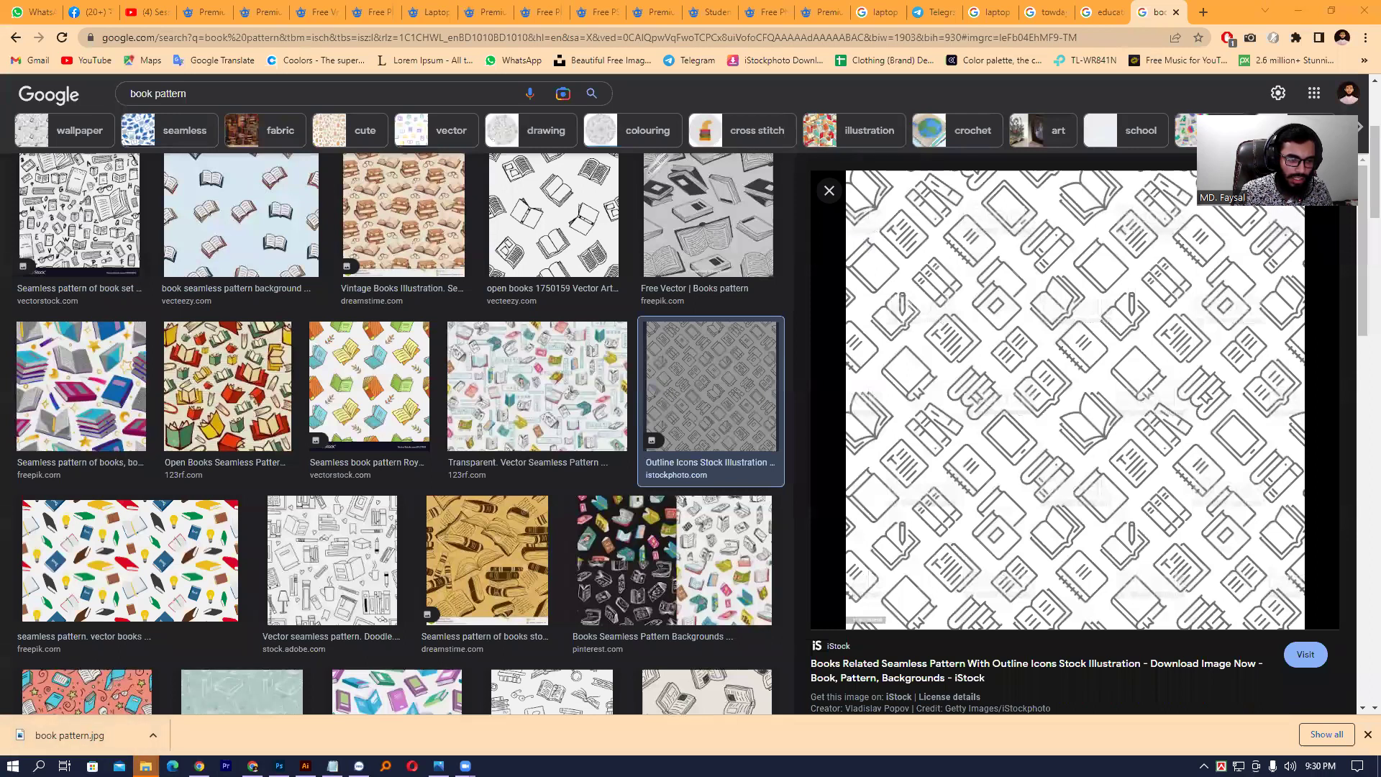
- Drag book pattern.jpg from the Downloads folder in File Explorer onto the Photoshop flyer
{"action": "mouse_move", "coordinate": [146, 764]}
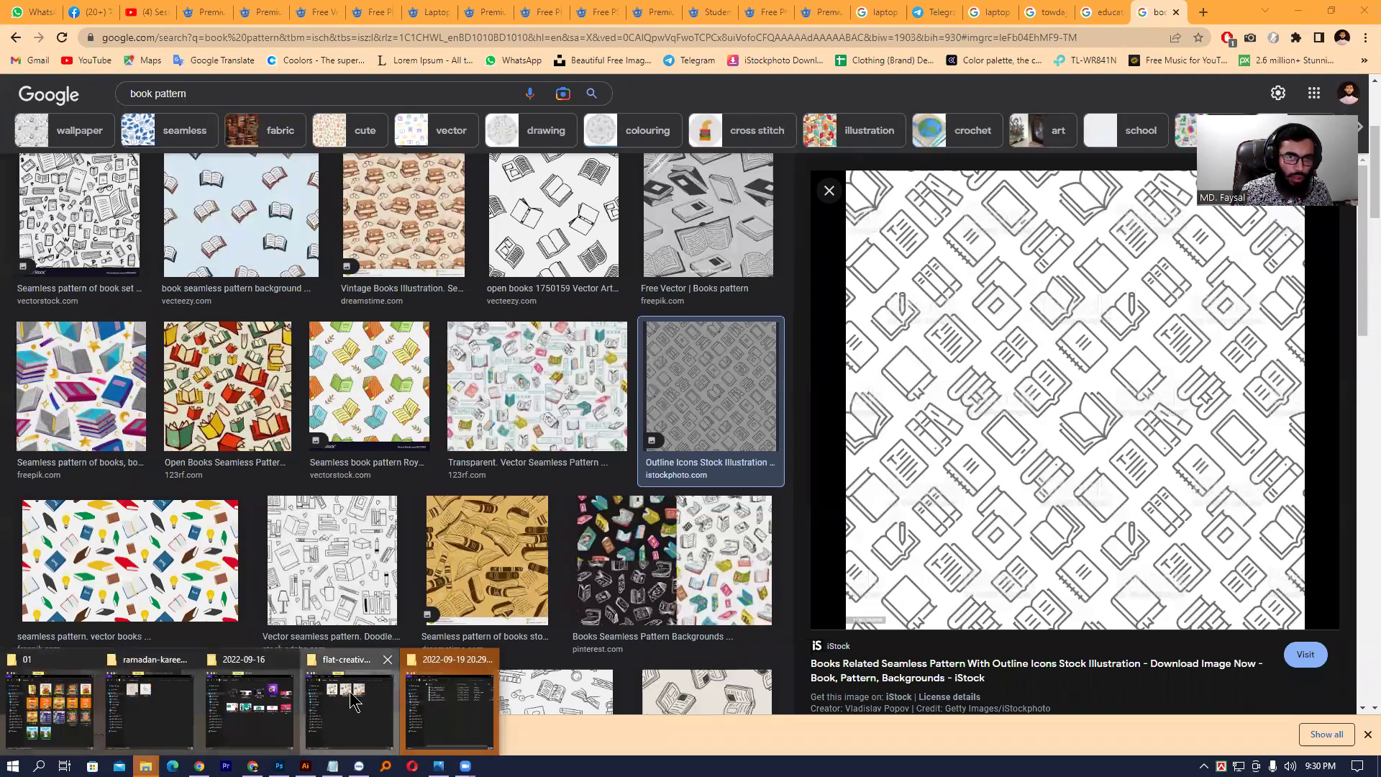
{"action": "left_click", "coordinate": [335, 701]}
{"action": "left_click", "coordinate": [487, 437]}
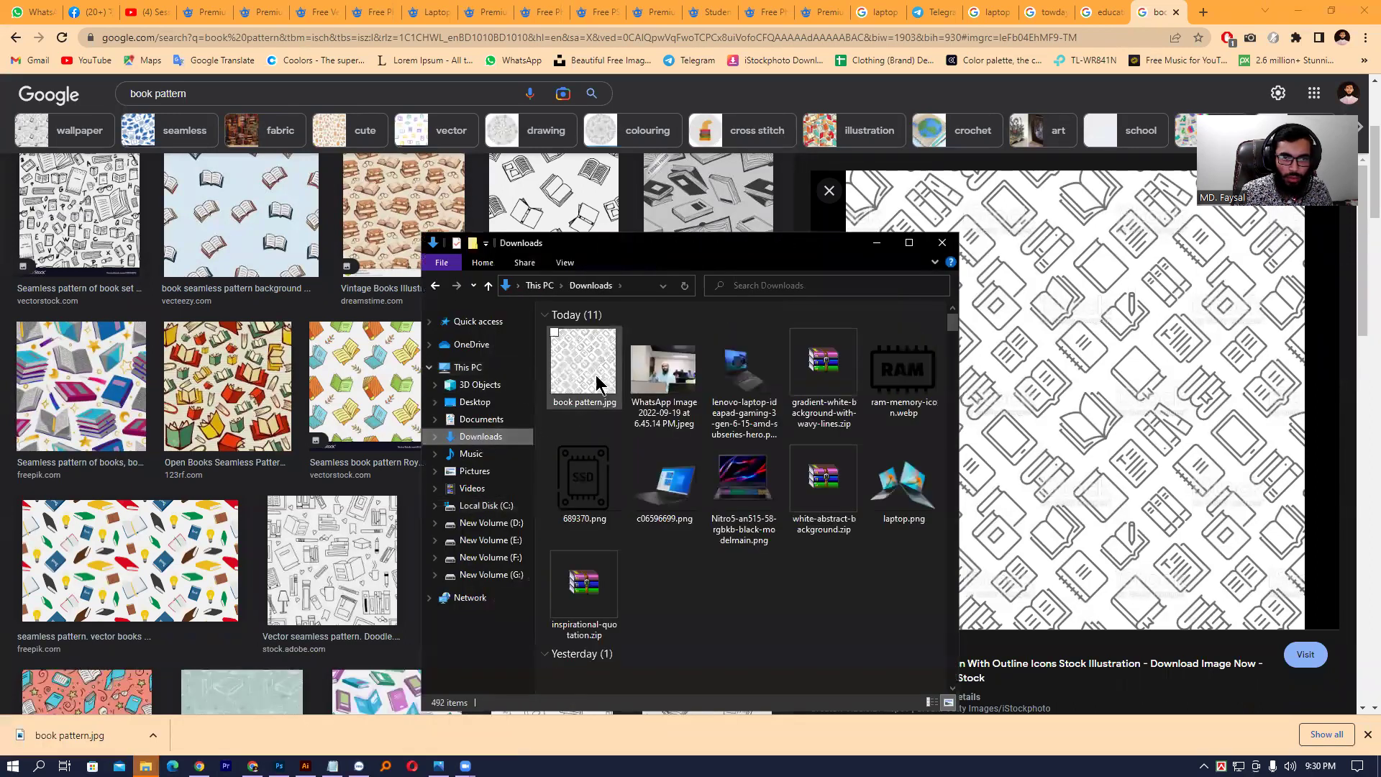
{"action": "mouse_move", "coordinate": [570, 395]}
{"action": "left_mouse_down"}
{"action": "mouse_move", "coordinate": [730, 507]}
{"action": "mouse_move", "coordinate": [734, 583]}
{"action": "mouse_move", "coordinate": [612, 450]}
{"action": "mouse_move", "coordinate": [594, 407]}
{"action": "left_mouse_up"}
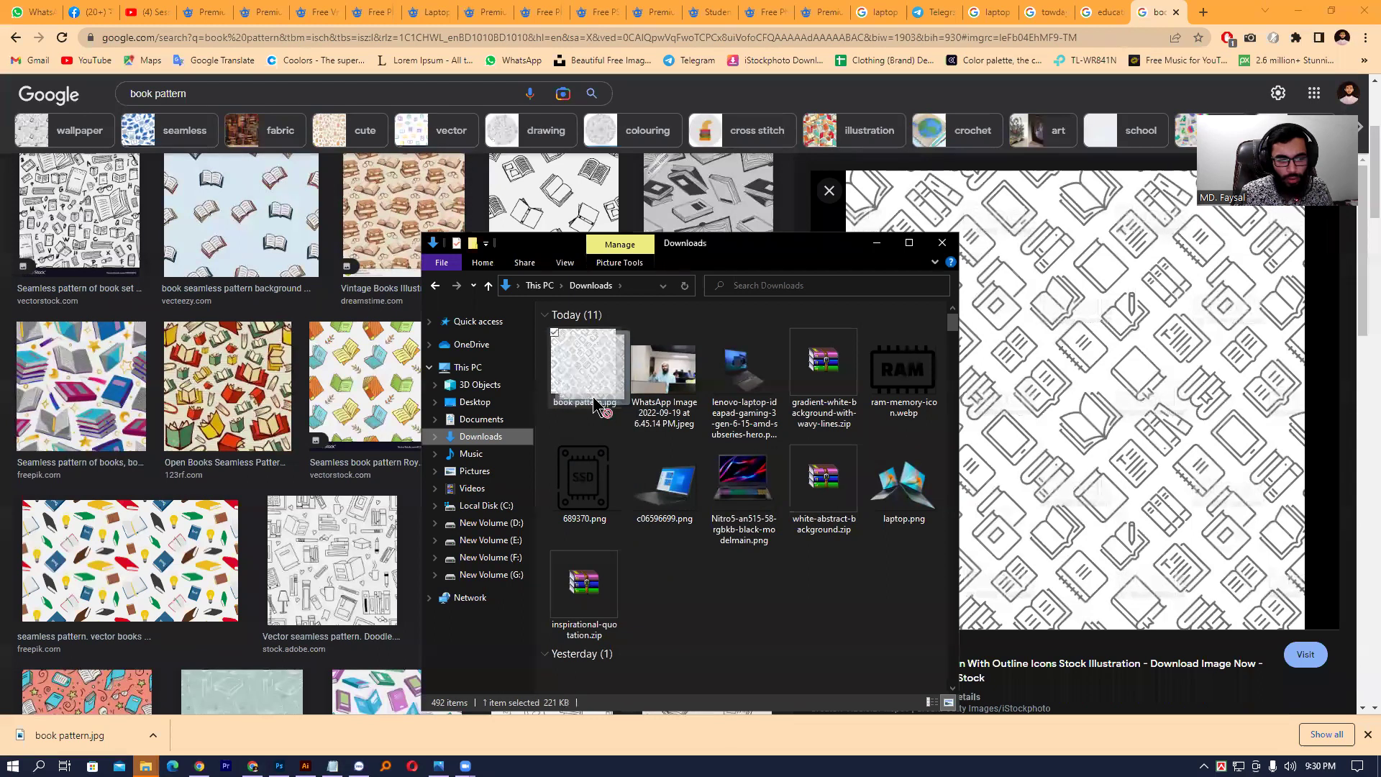
{"action": "left_click_drag", "start_coordinate": [594, 407], "coordinate": [527, 418]}
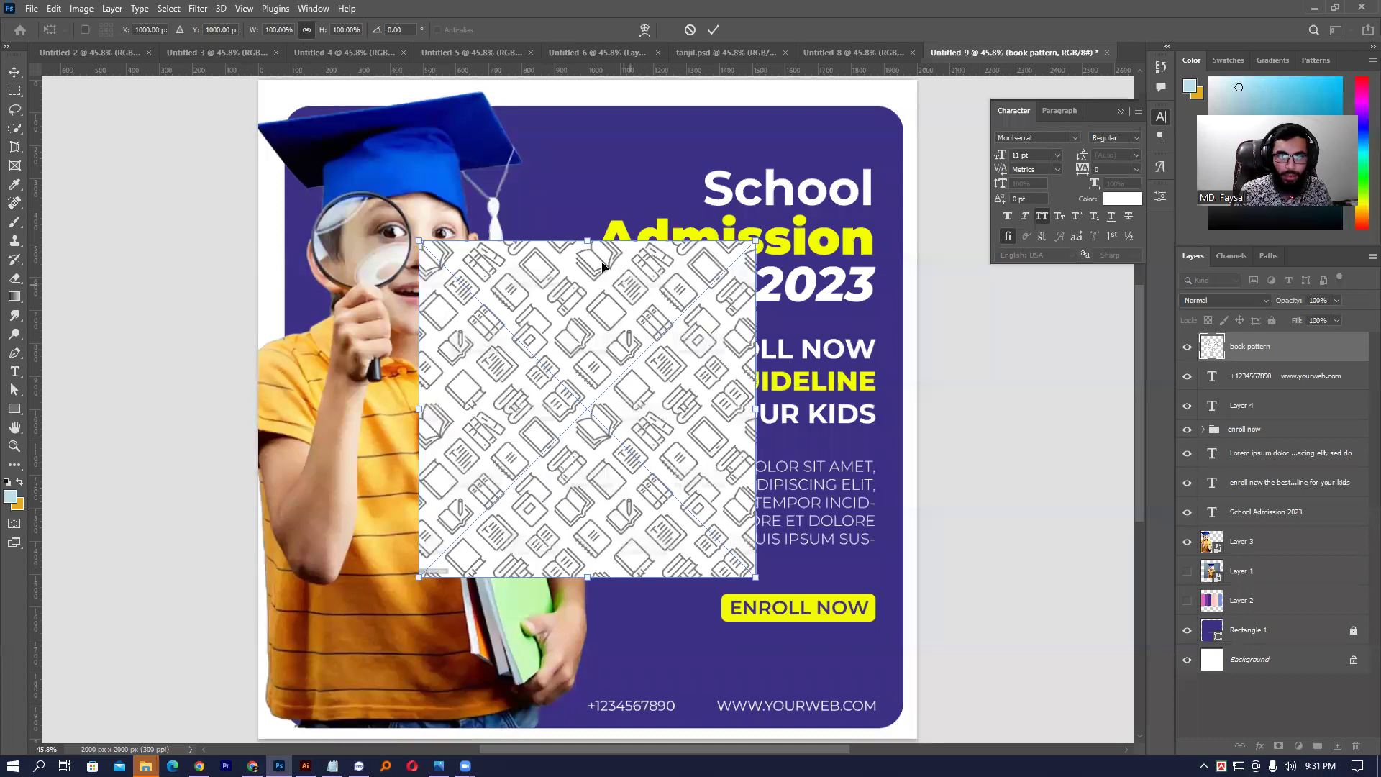
- Scale the book pattern to fill the canvas and move it just above the purple rectangle layer
{"action": "left_click_drag", "start_coordinate": [587, 242], "coordinate": [600, 77]}
{"action": "key", "text": "Return"}
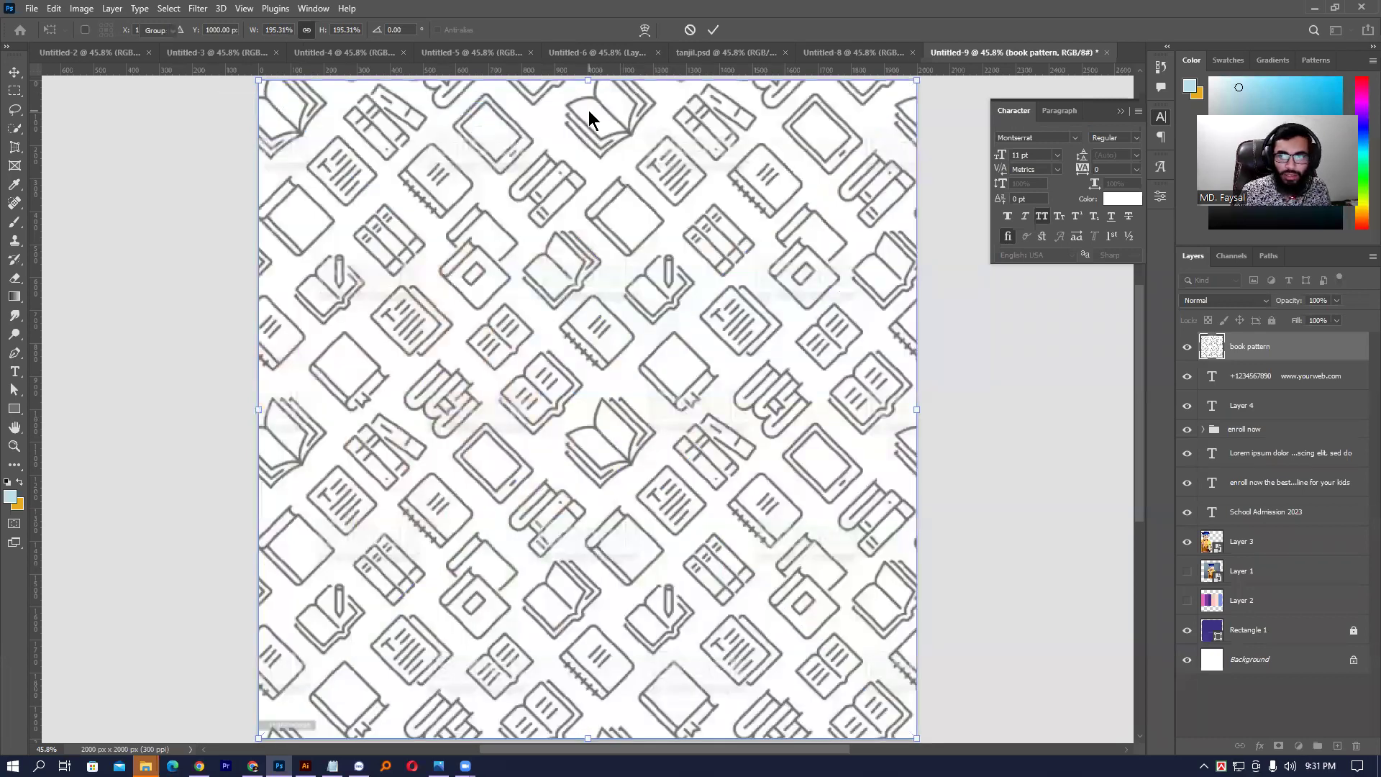
{"action": "left_click_drag", "start_coordinate": [1274, 351], "coordinate": [1271, 619]}
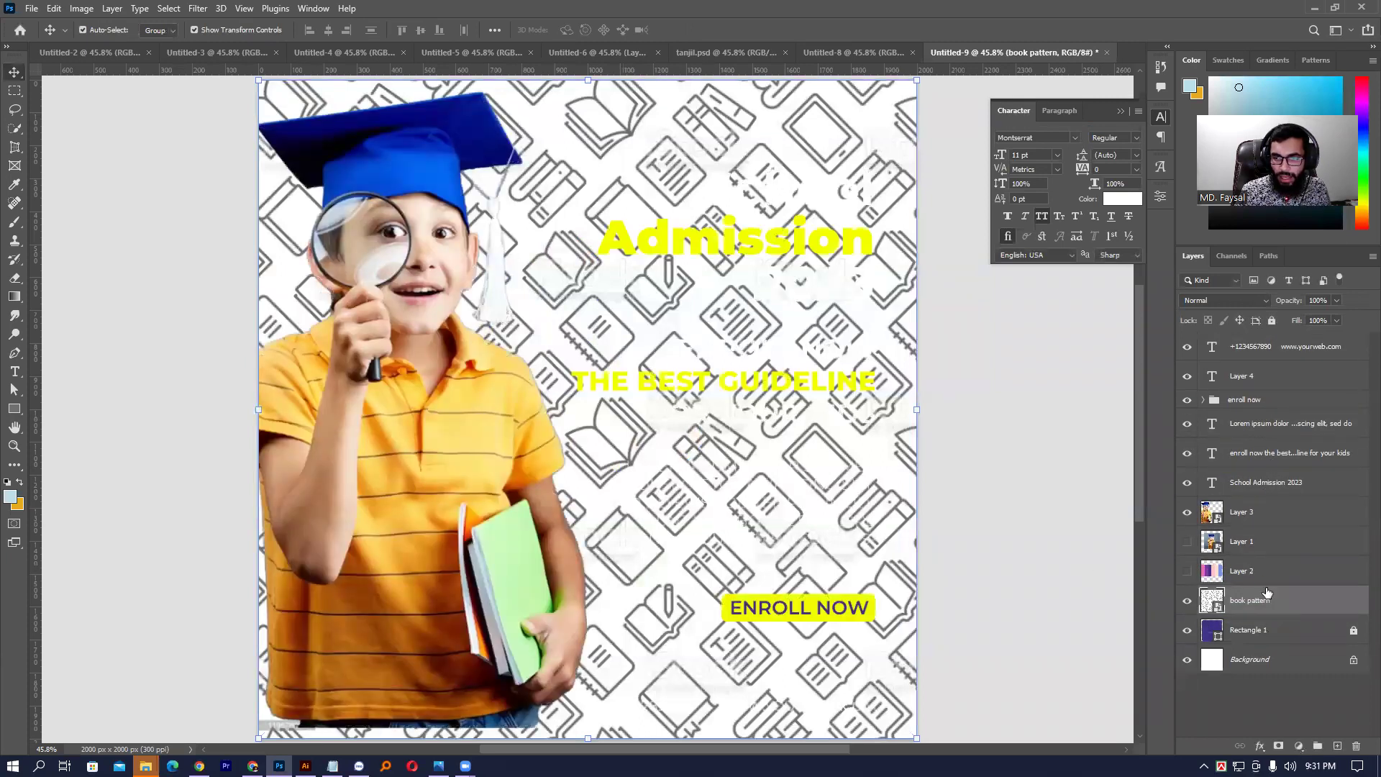
{"action": "left_click", "coordinate": [1209, 308]}
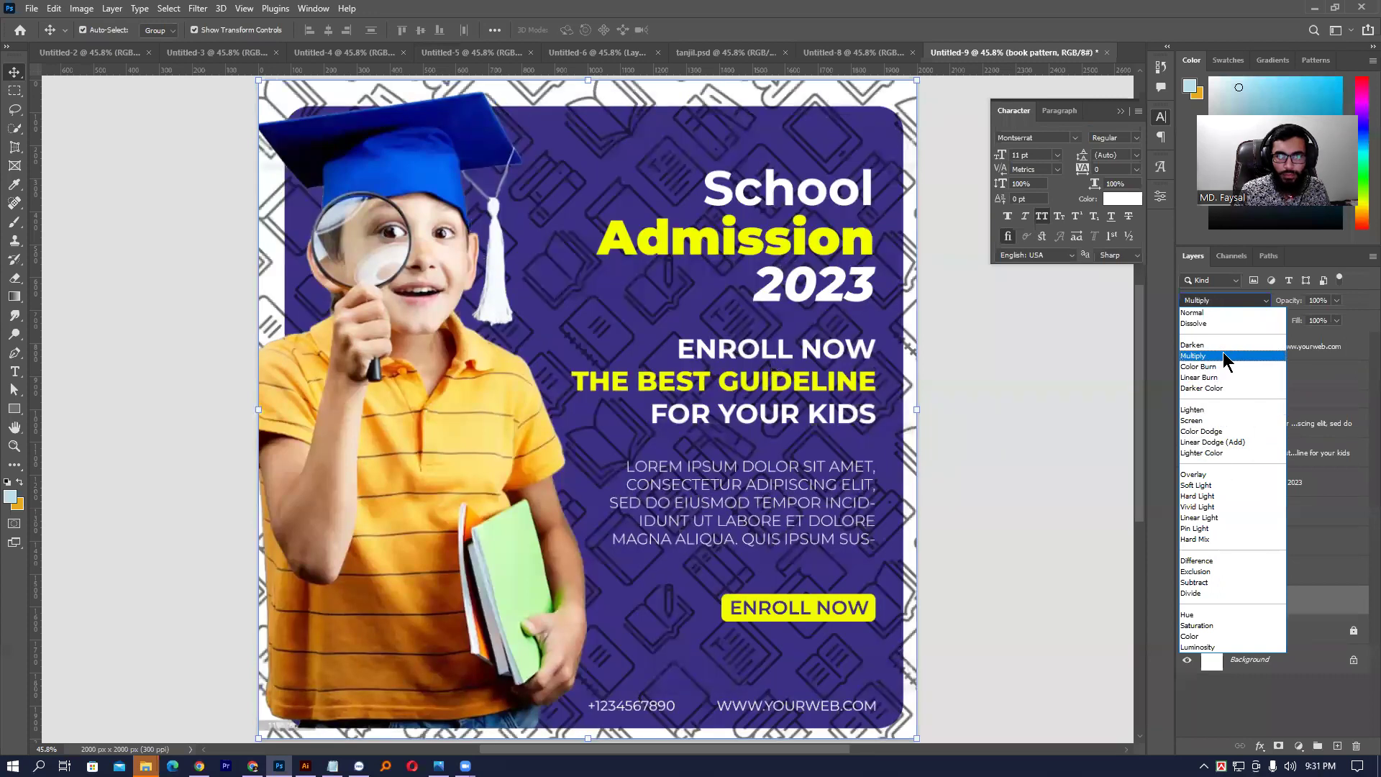
- Set the book pattern layer to Multiply blending at 10% opacity
{"action": "left_click", "coordinate": [1223, 355]}
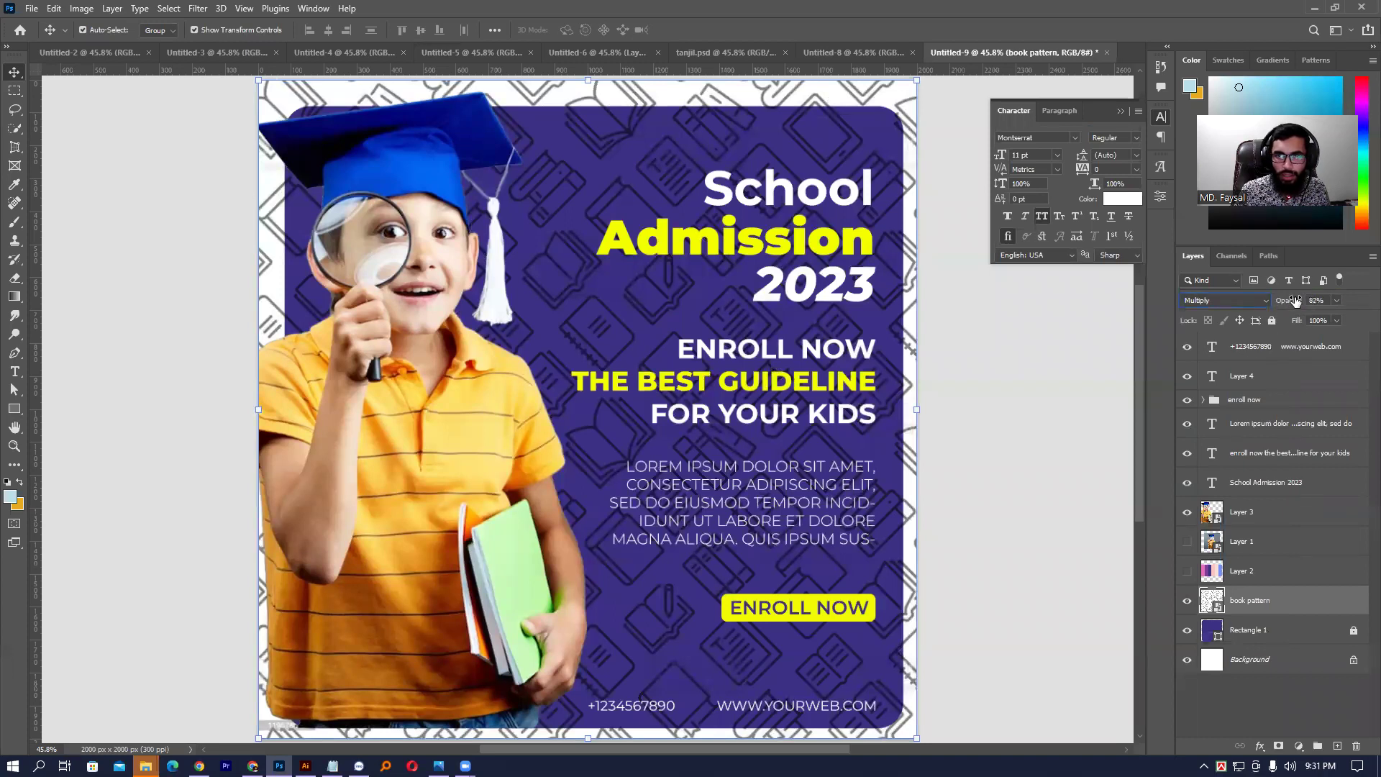
{"action": "key", "text": "3"}
{"action": "key", "text": "5"}
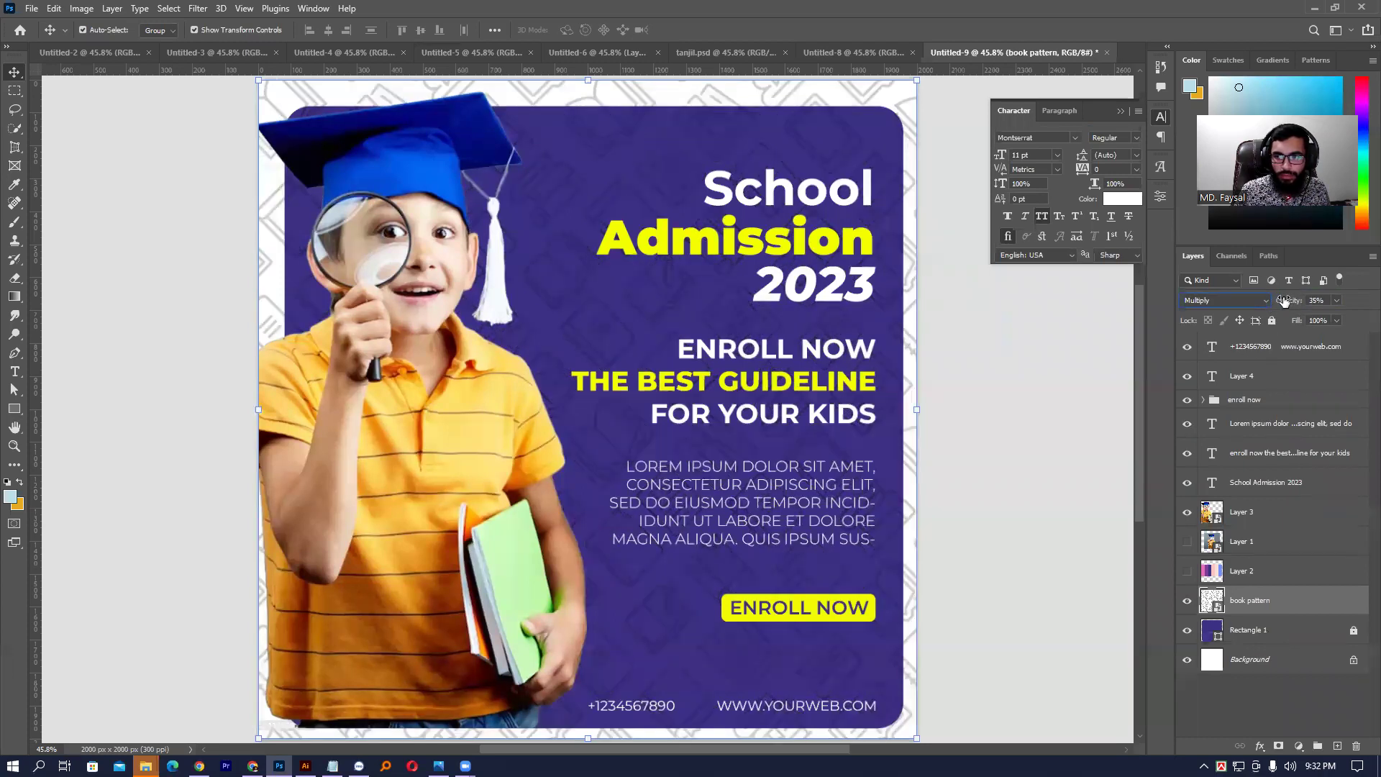
{"action": "key", "text": "1"}
{"action": "key", "text": "5"}
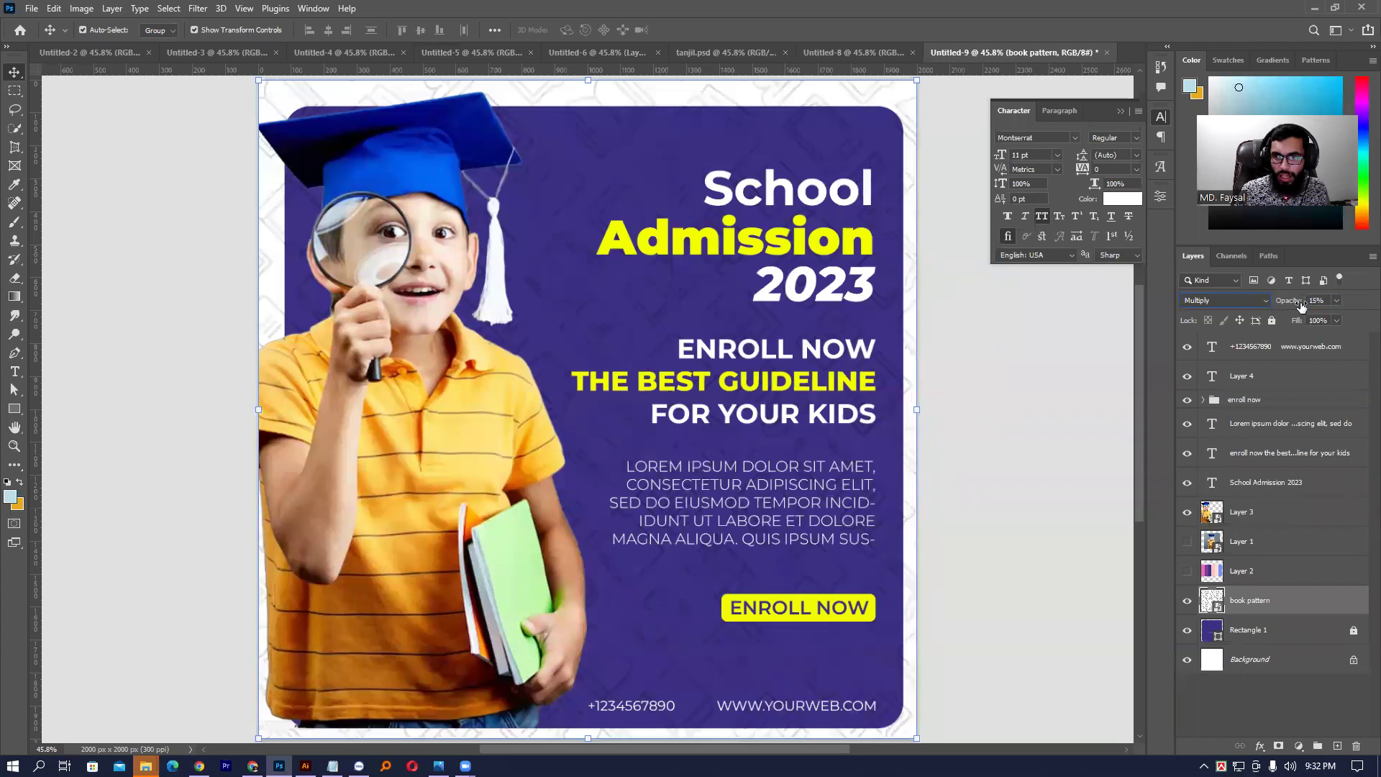
{"action": "left_click", "coordinate": [1324, 302]}
{"action": "type", "text": "10"}
{"action": "key", "text": "Return"}
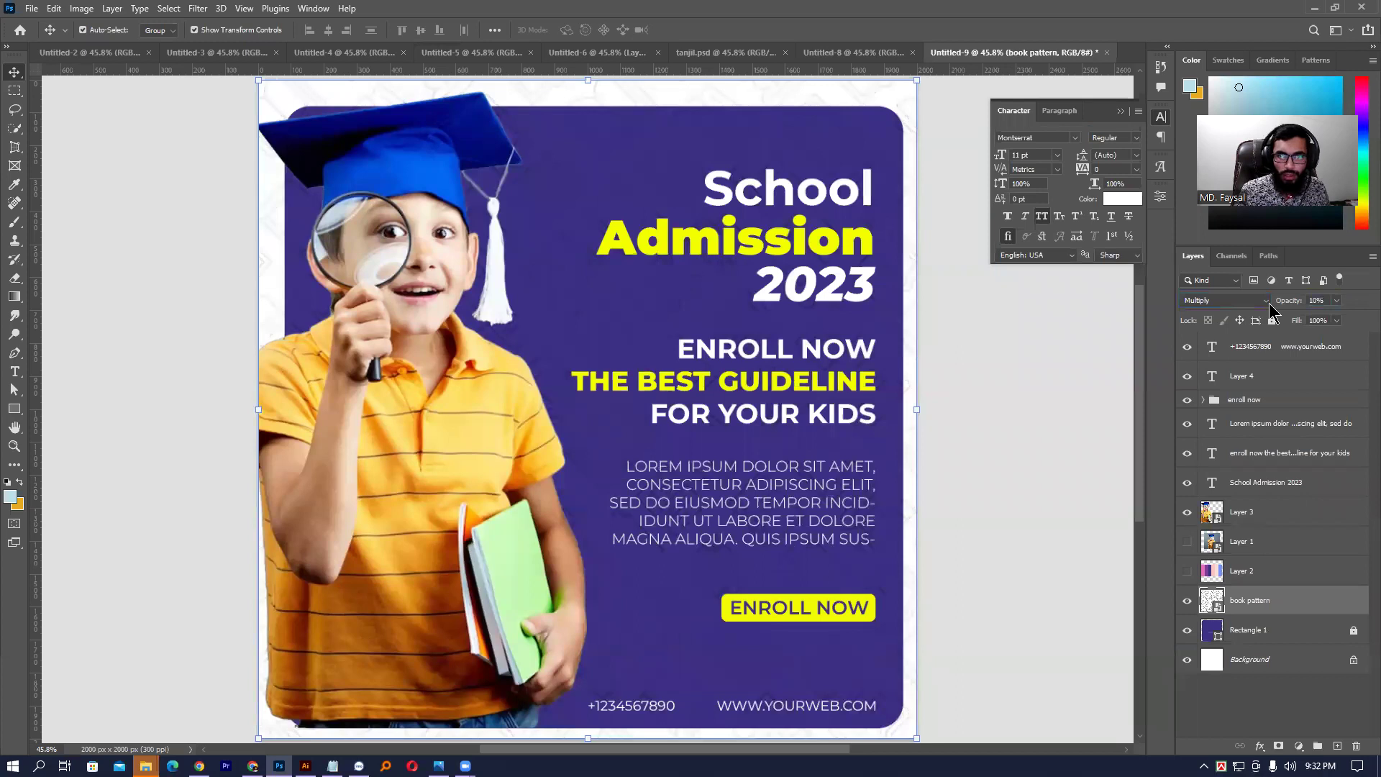
- Select and deselect the book pattern layer to review the faint texture
{"action": "left_click", "coordinate": [1040, 381]}
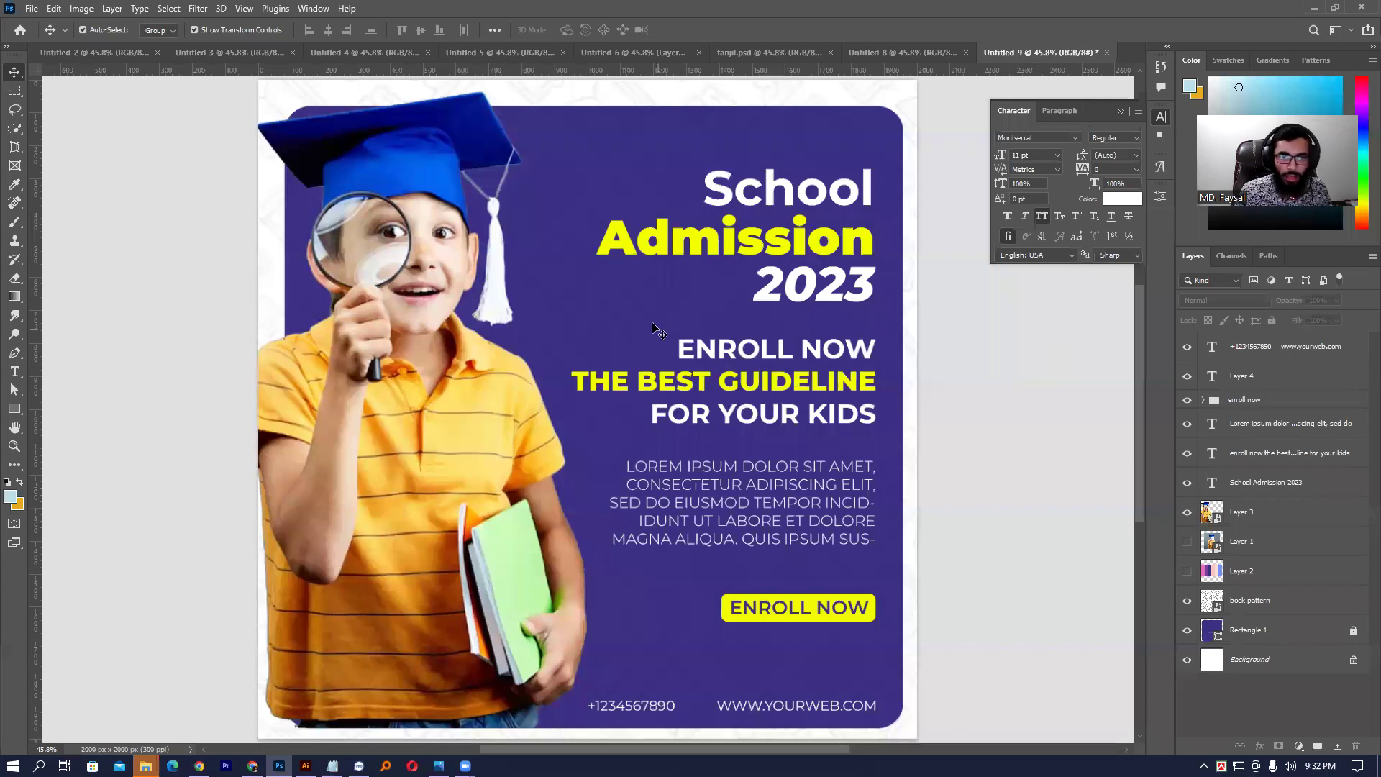
{"action": "left_click", "coordinate": [738, 344]}
{"action": "left_click", "coordinate": [1050, 339]}
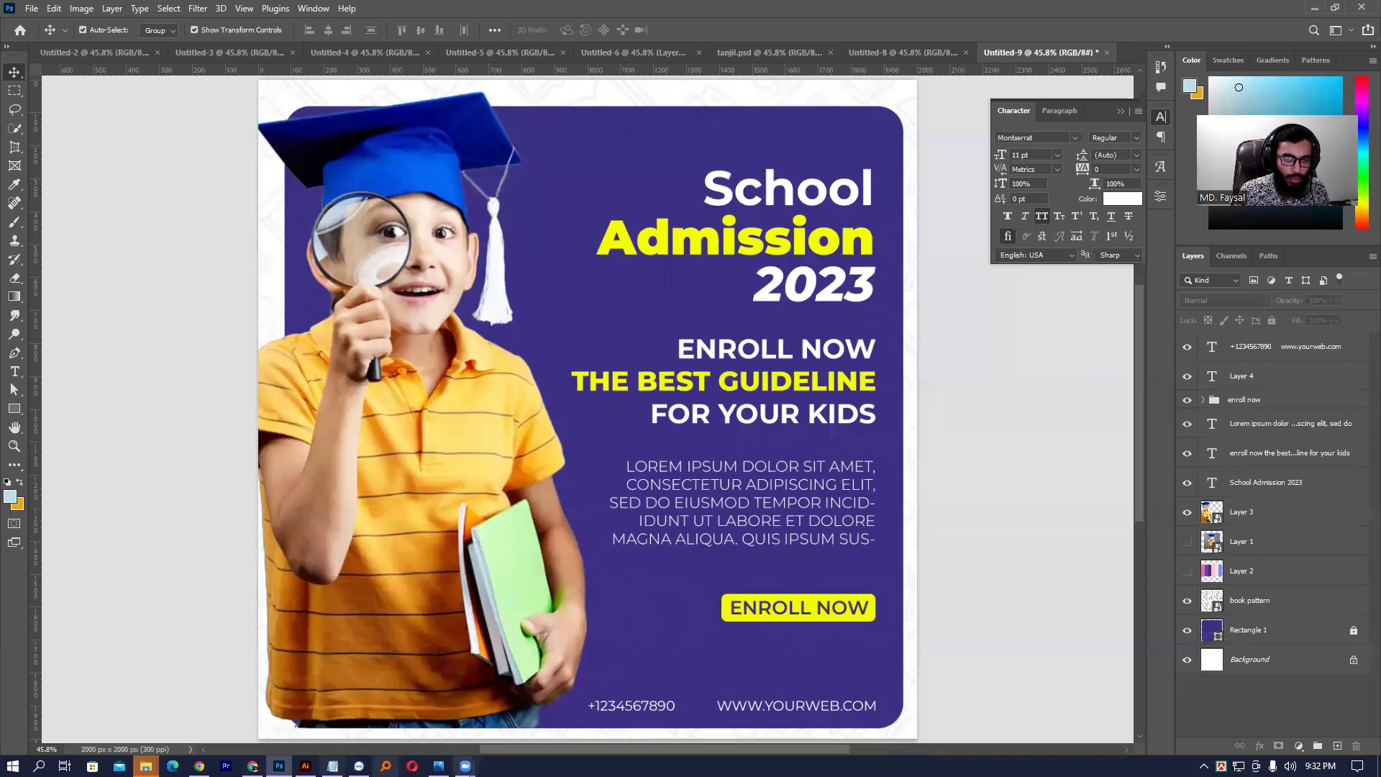
- Change the 'education color' image search to 'education logo'
{"action": "left_click", "coordinate": [199, 765]}
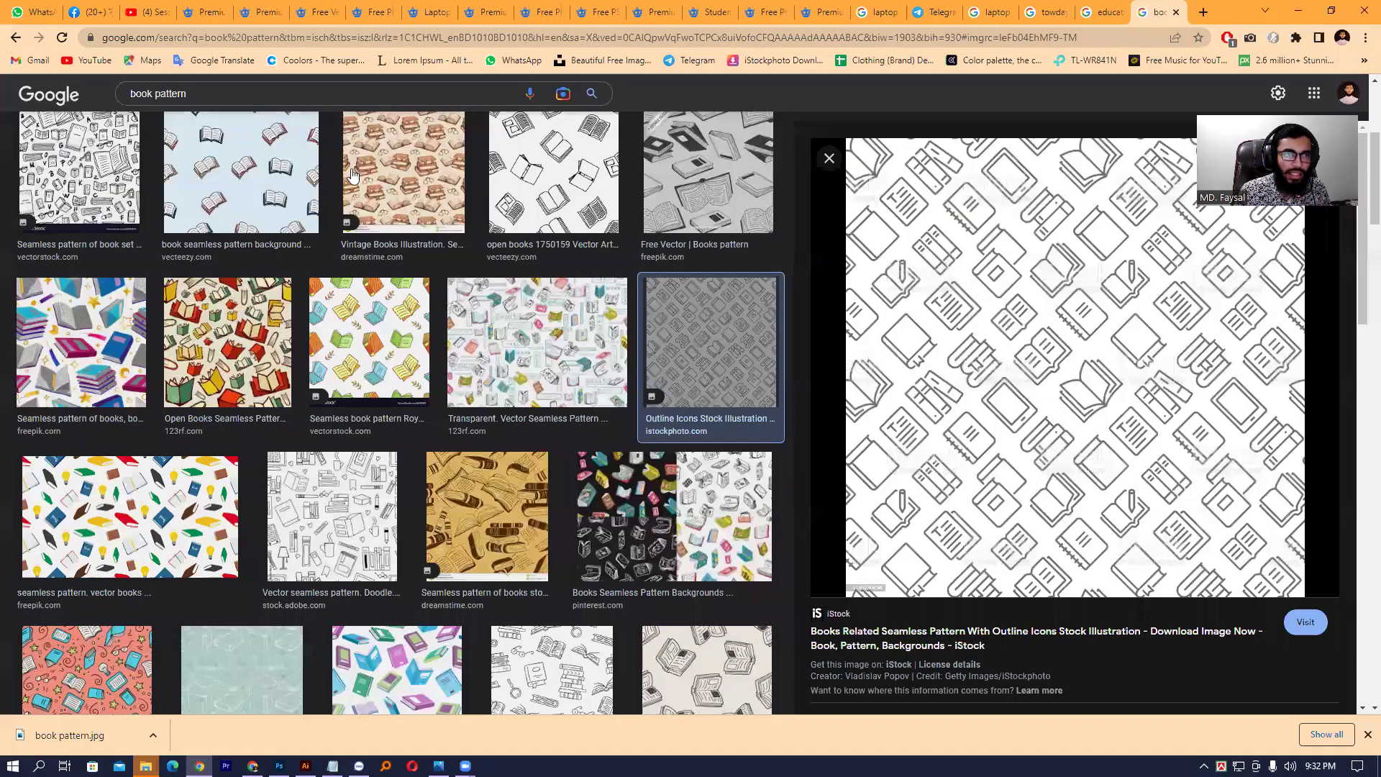
{"action": "double_click", "coordinate": [192, 99]}
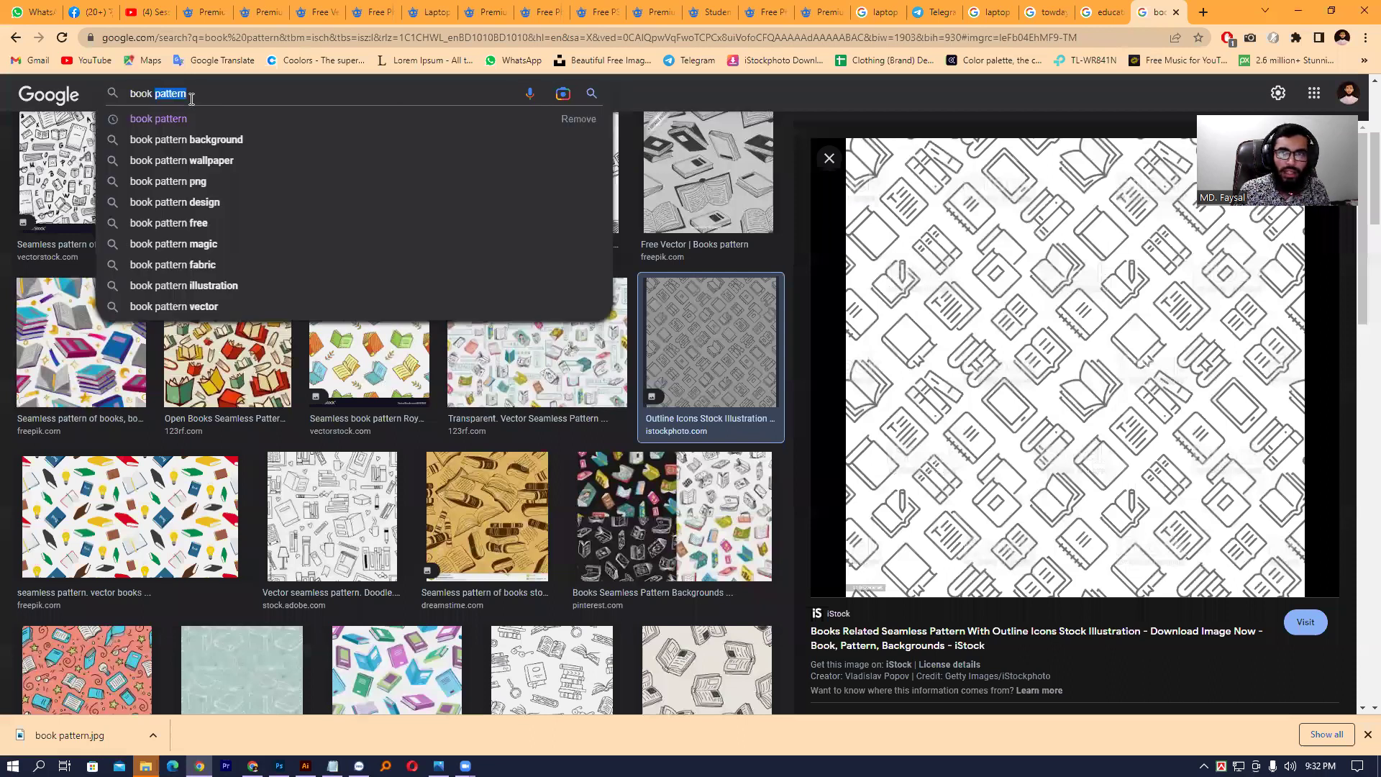
{"action": "left_click", "coordinate": [1099, 14]}
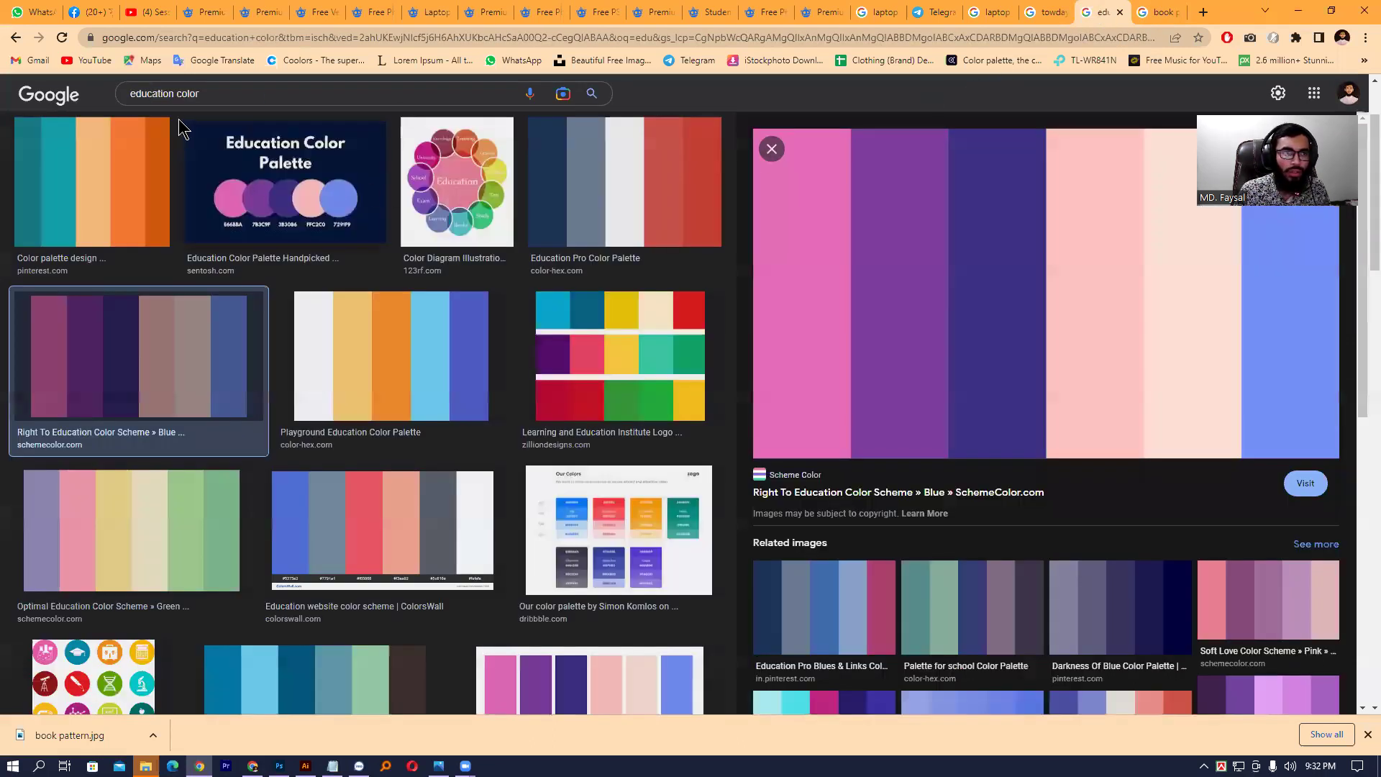
{"action": "double_click", "coordinate": [222, 89]}
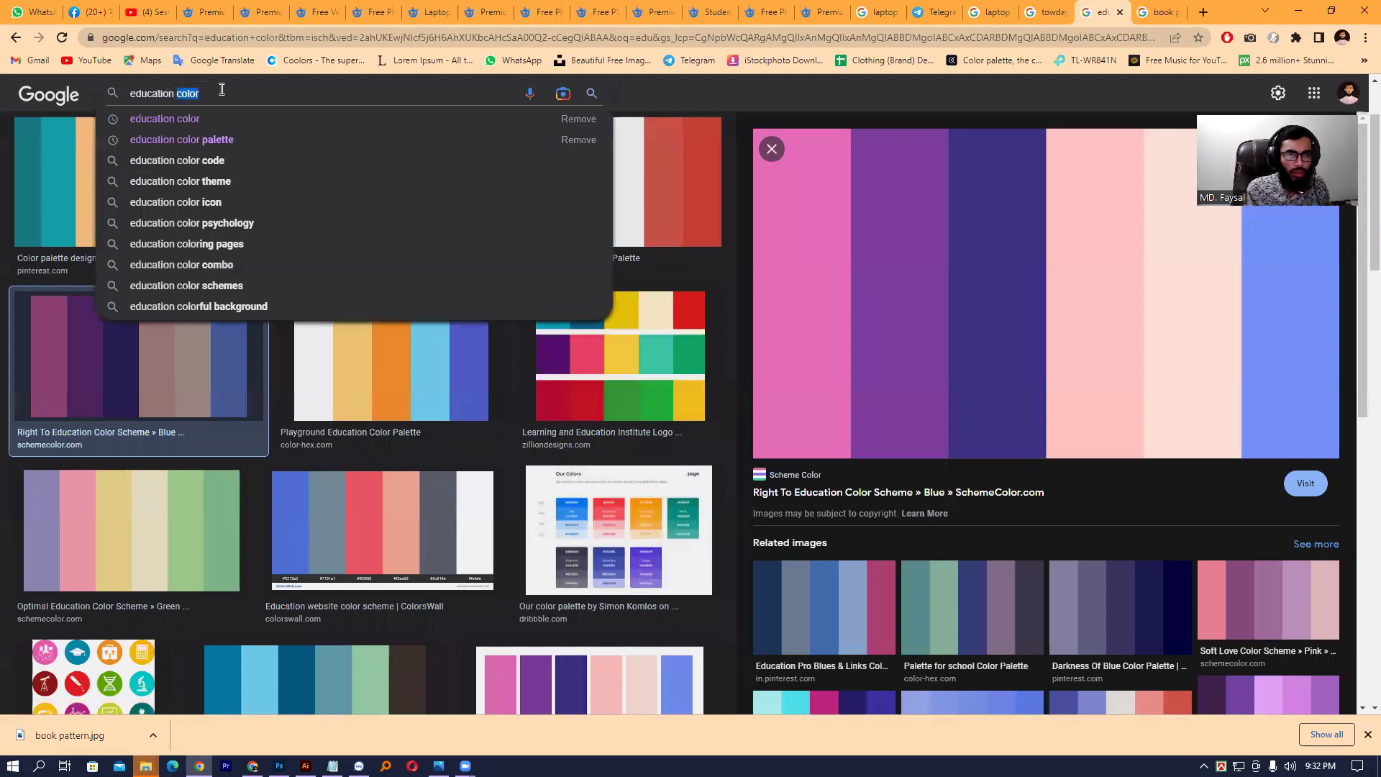
{"action": "type", "text": "logo"}
{"action": "key", "text": "Return"}
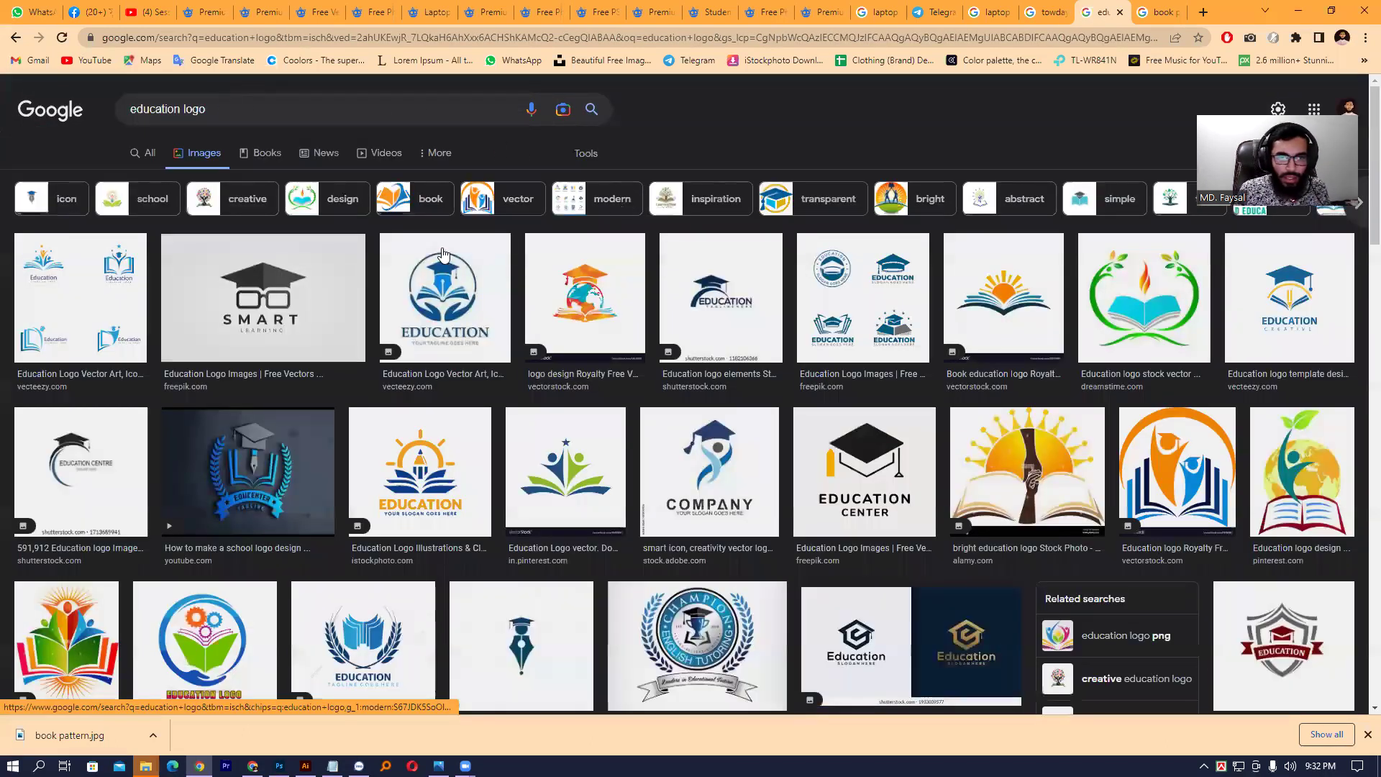
- Limit the education logo results to Medium size and browse the logos
{"action": "left_click", "coordinate": [442, 259]}
{"action": "scroll", "coordinate": [774, 202], "scroll_direction": "up", "scroll_amount": 2}
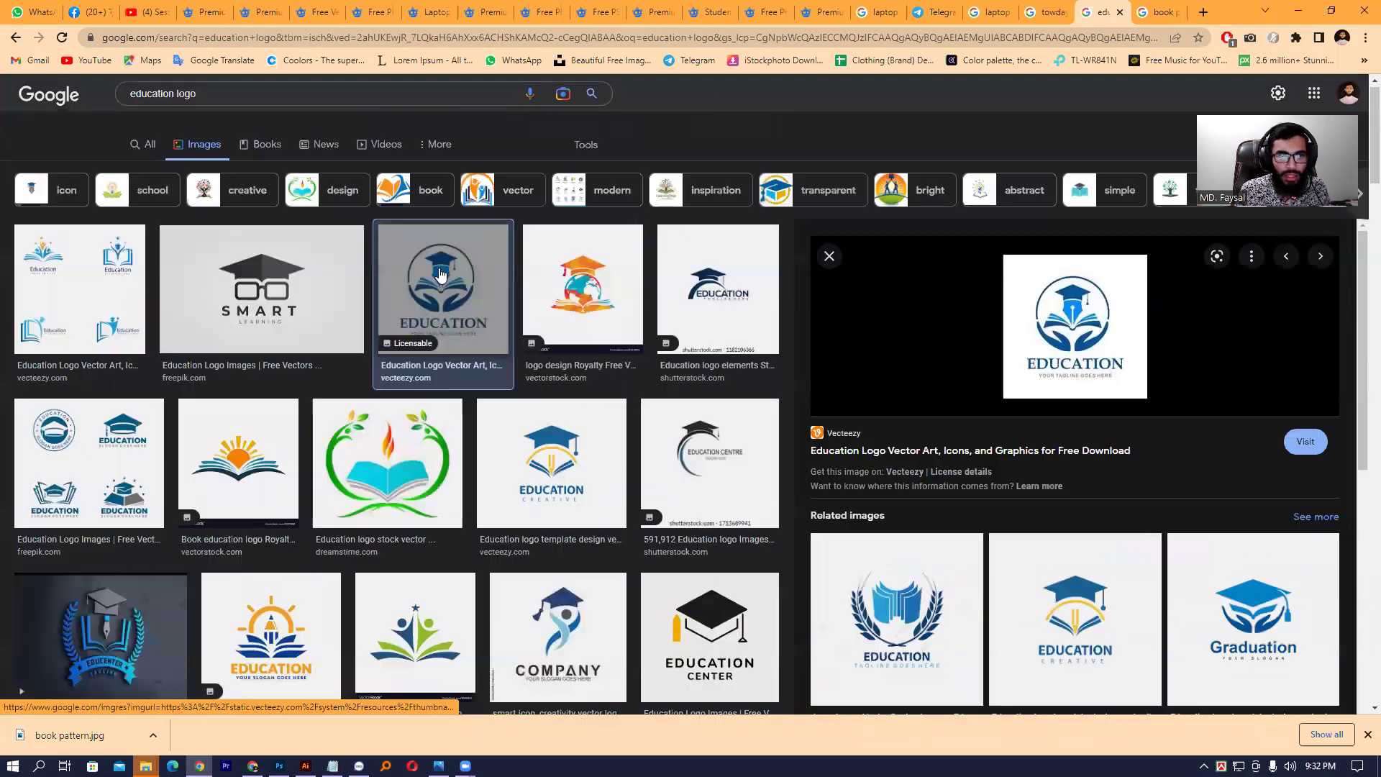
{"action": "left_click", "coordinate": [585, 154]}
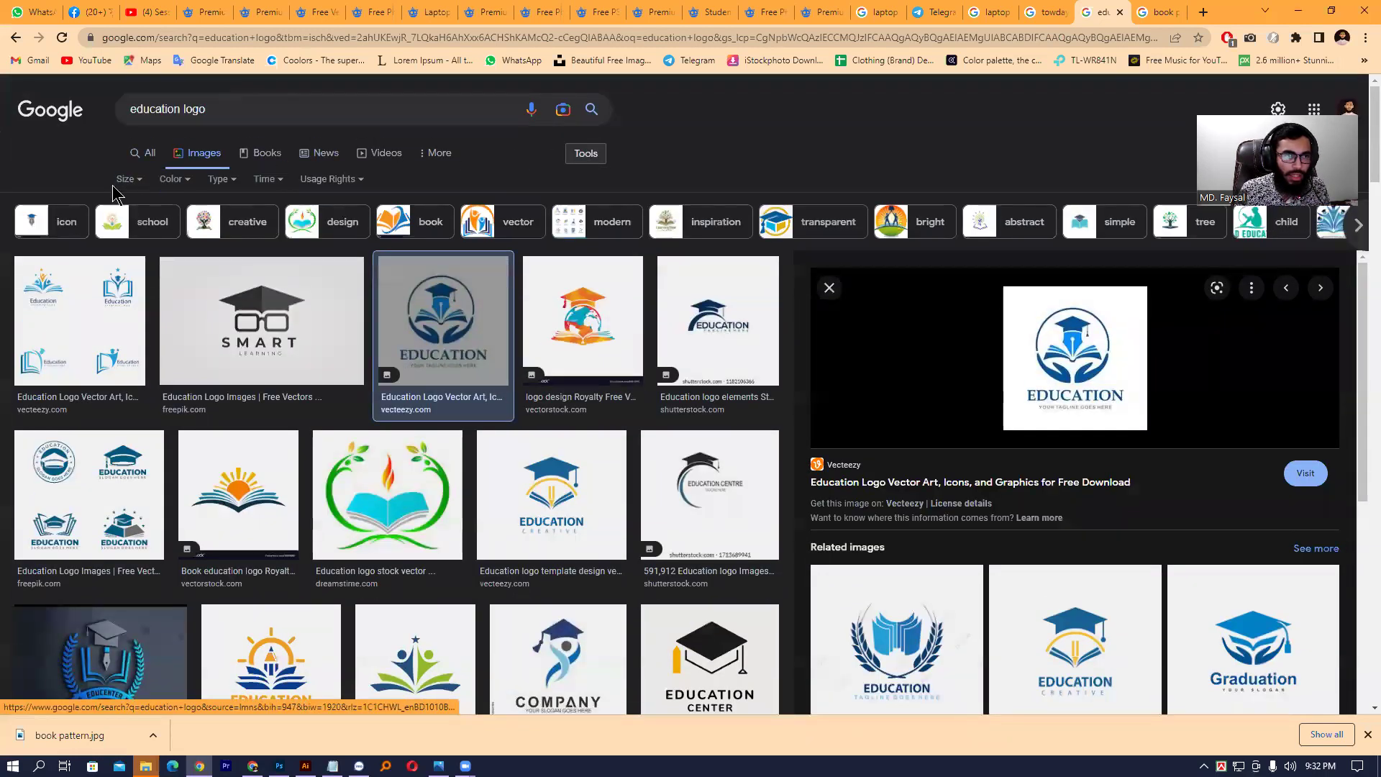
{"action": "left_click", "coordinate": [127, 178]}
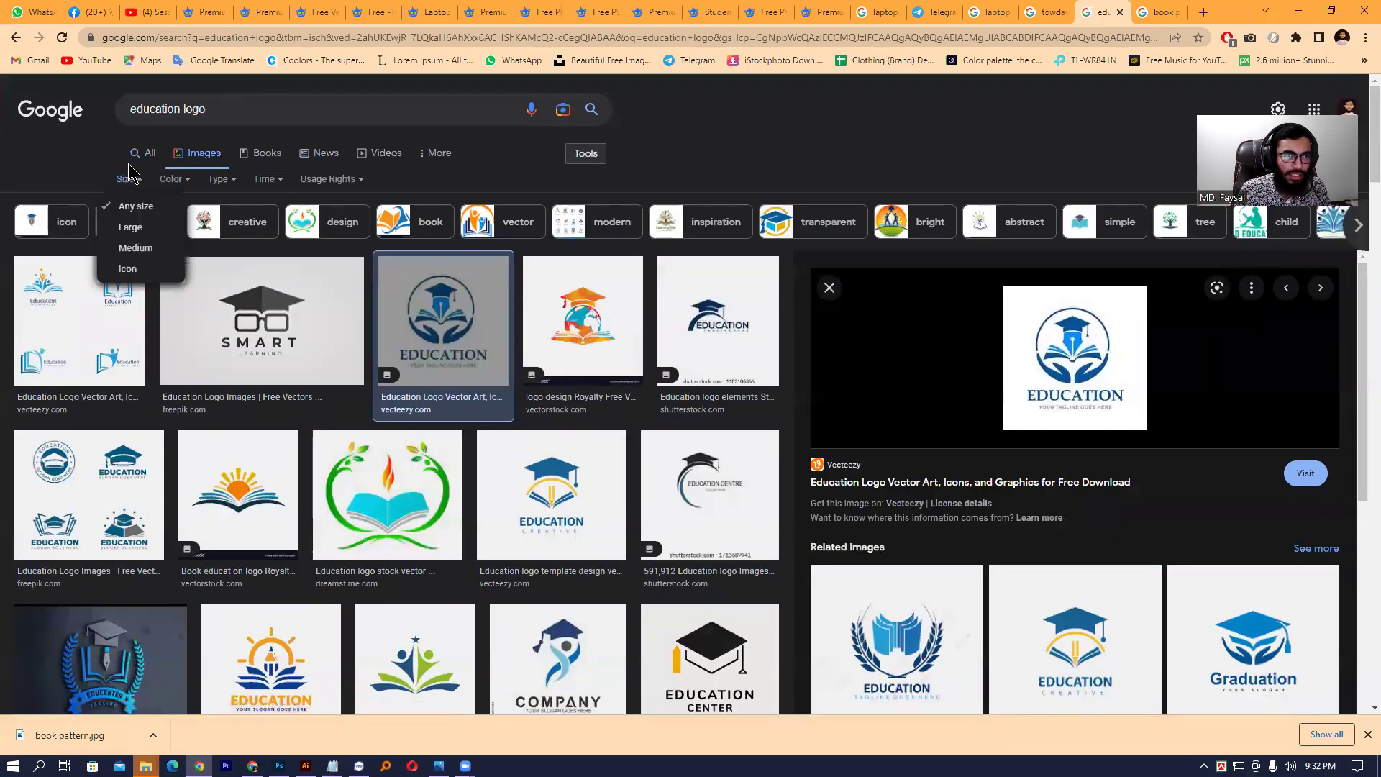
{"action": "left_click", "coordinate": [149, 248]}
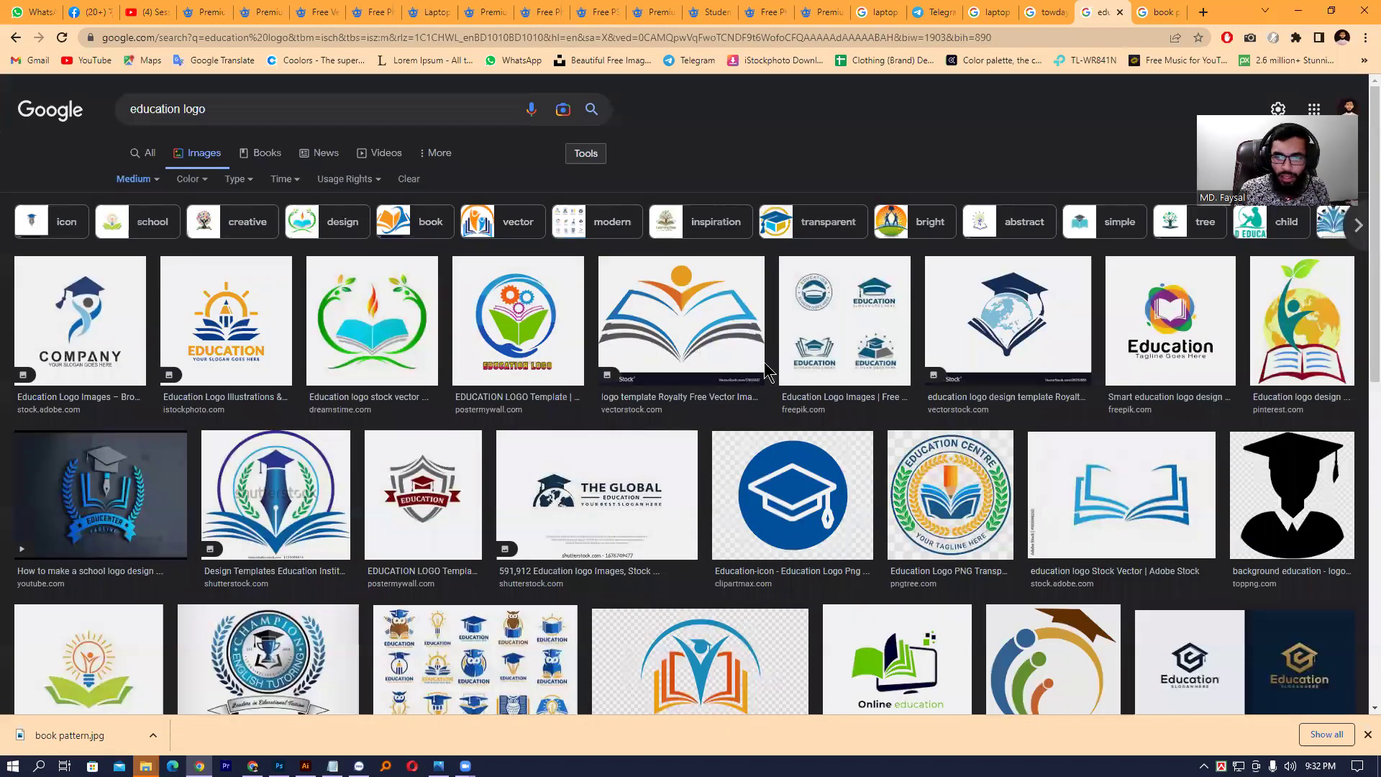
{"action": "left_click", "coordinate": [782, 484]}
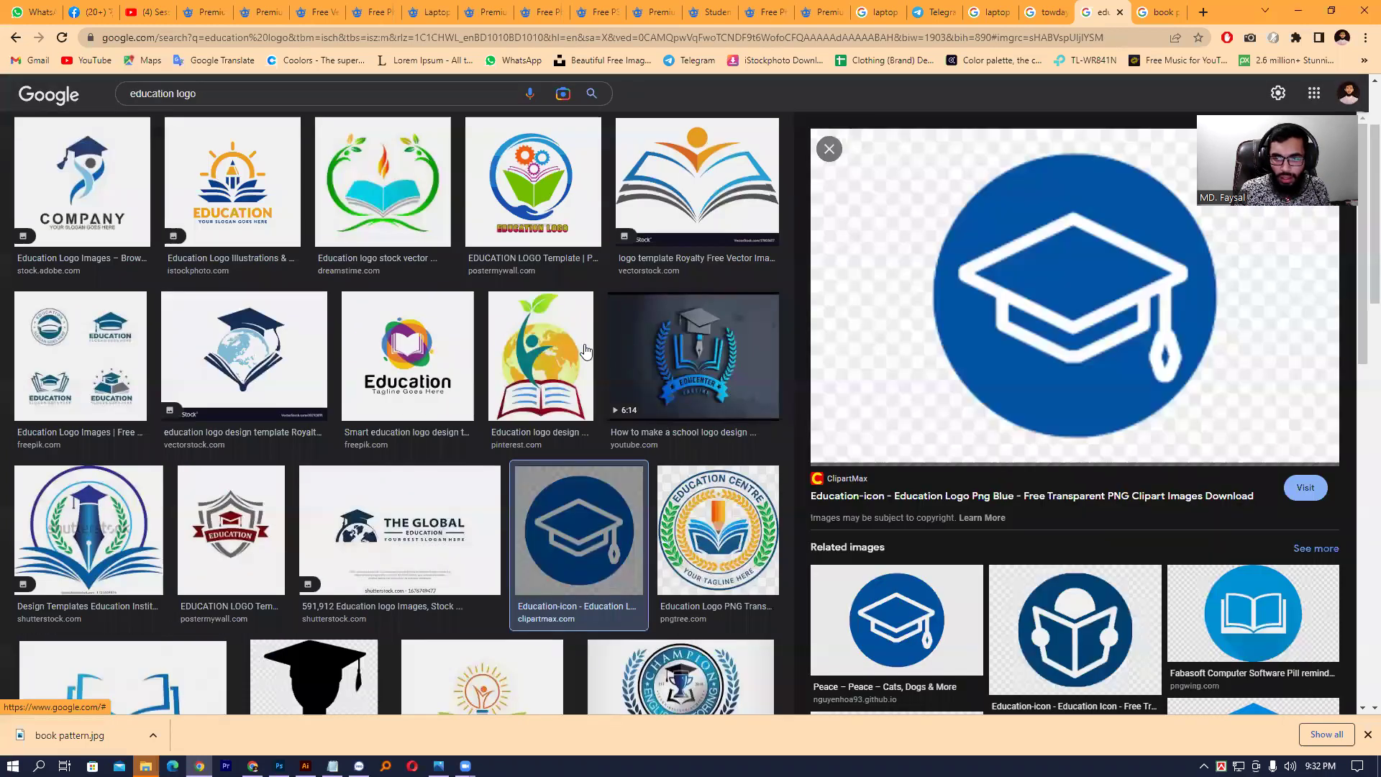
{"action": "scroll", "coordinate": [579, 356], "scroll_direction": "down", "scroll_amount": 3}
{"action": "scroll", "coordinate": [575, 374], "scroll_direction": "down", "scroll_amount": 2}
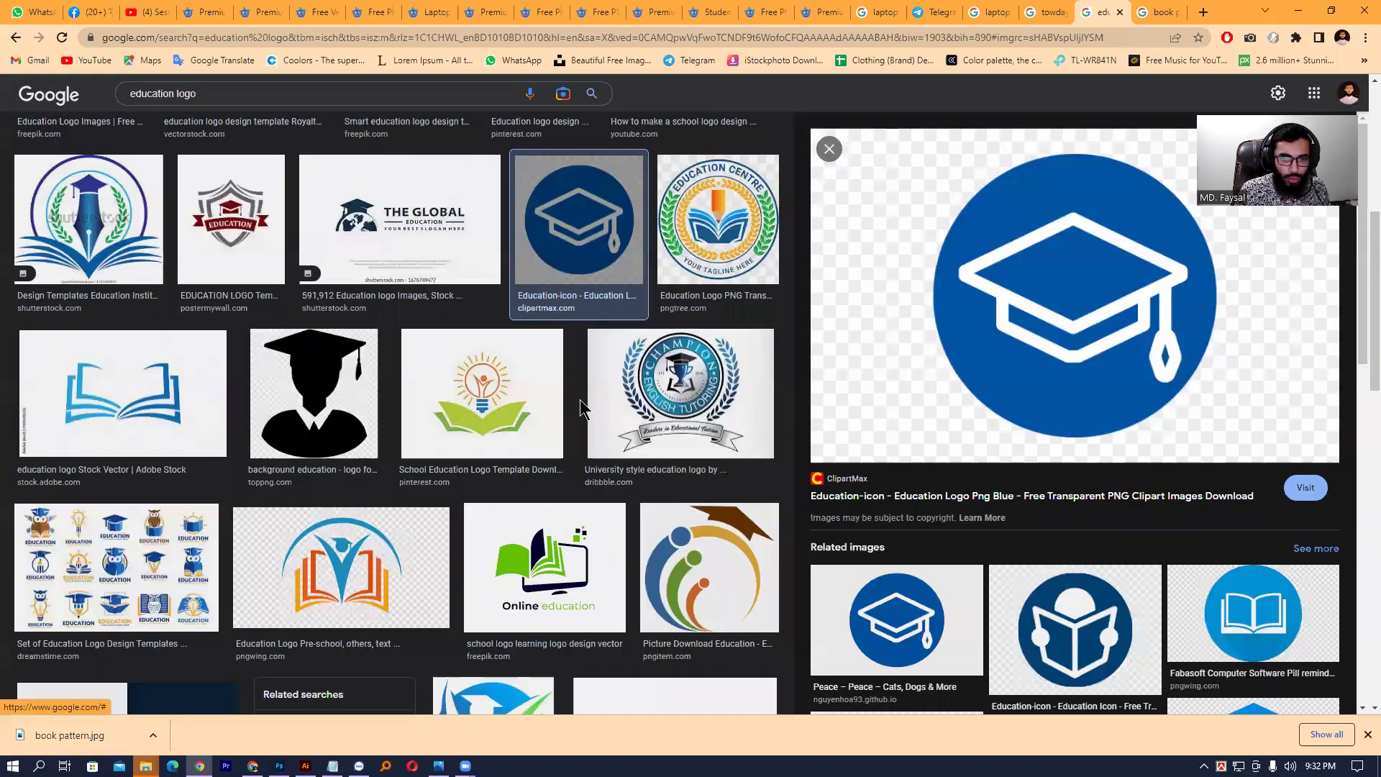
{"action": "scroll", "coordinate": [572, 367], "scroll_direction": "down", "scroll_amount": 1}
{"action": "scroll", "coordinate": [490, 313], "scroll_direction": "up", "scroll_amount": 1}
{"action": "scroll", "coordinate": [487, 308], "scroll_direction": "up", "scroll_amount": 4}
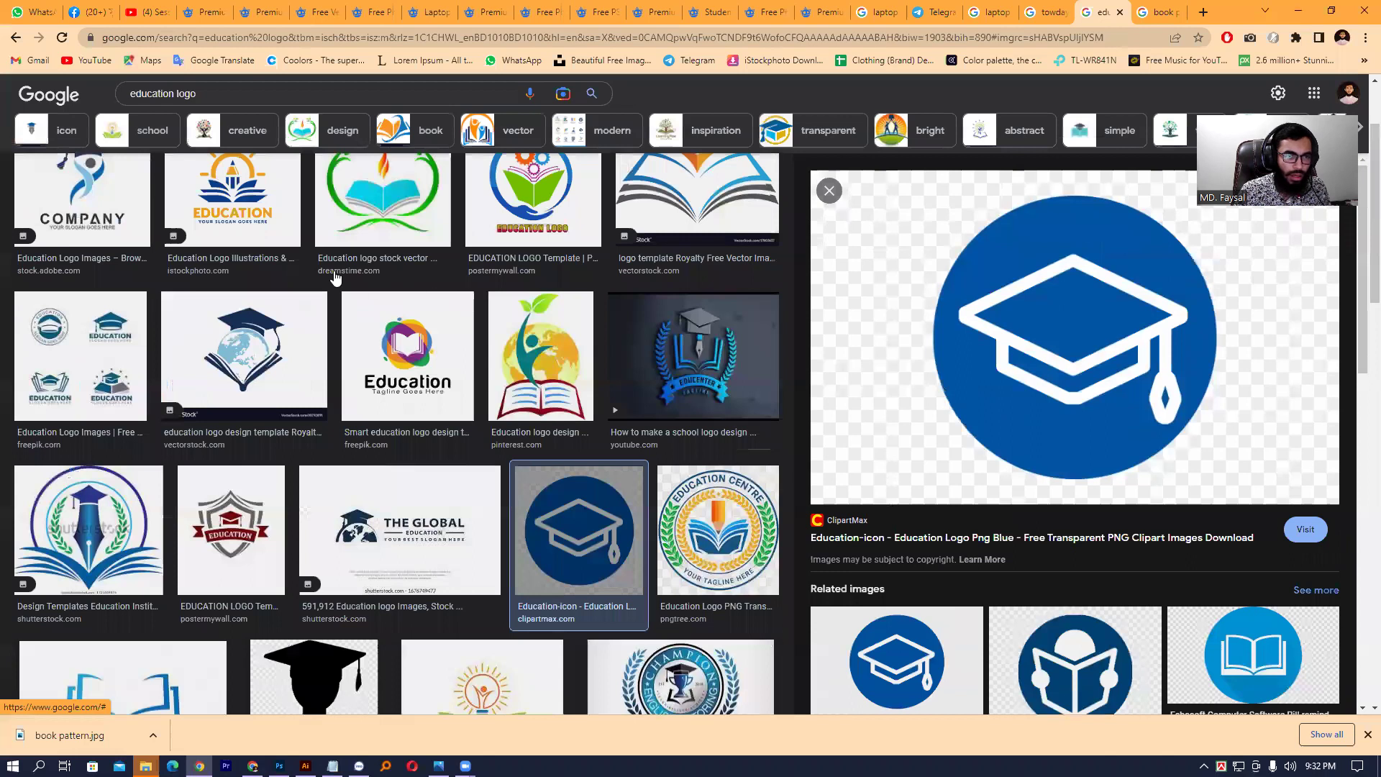
{"action": "scroll", "coordinate": [262, 261], "scroll_direction": "up", "scroll_amount": 2}
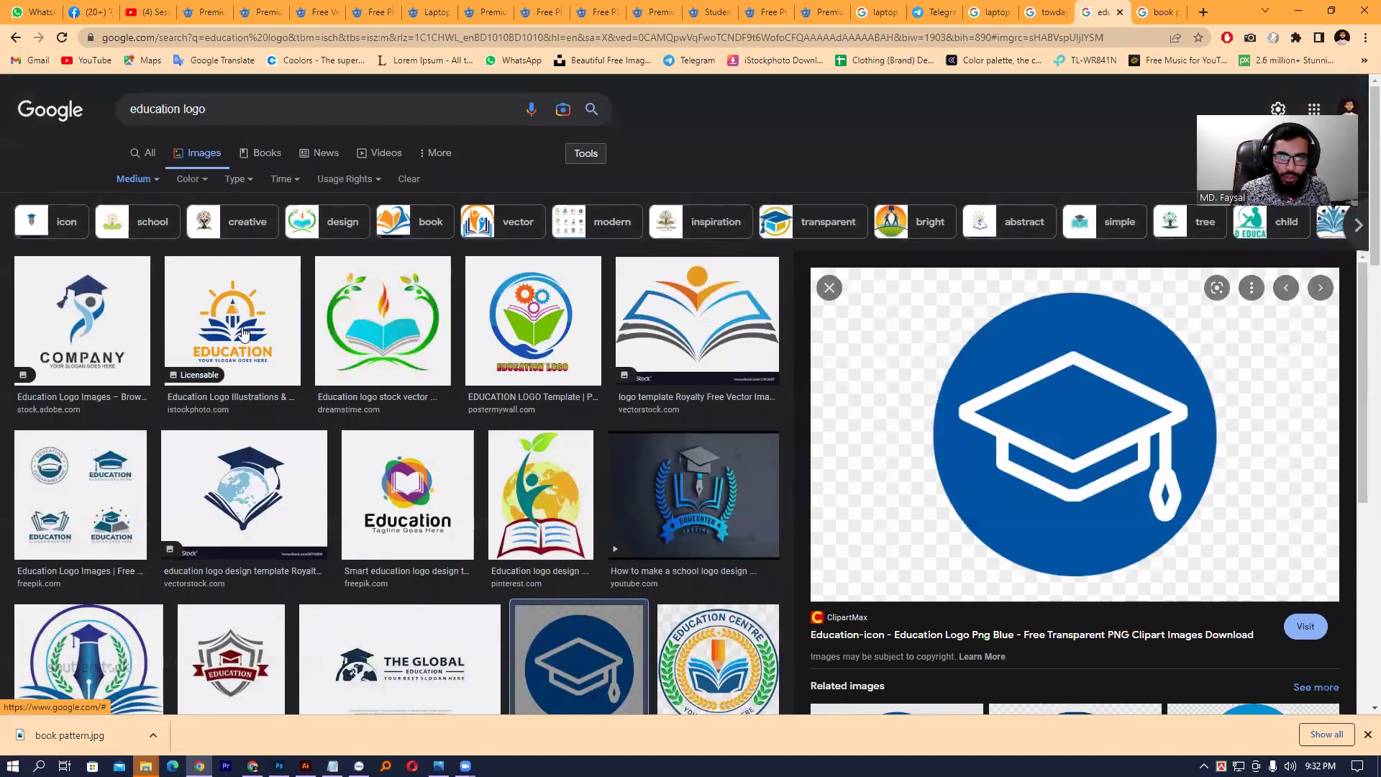
{"action": "scroll", "coordinate": [302, 316], "scroll_direction": "down", "scroll_amount": 1}
{"action": "scroll", "coordinate": [302, 316], "scroll_direction": "down", "scroll_amount": 6}
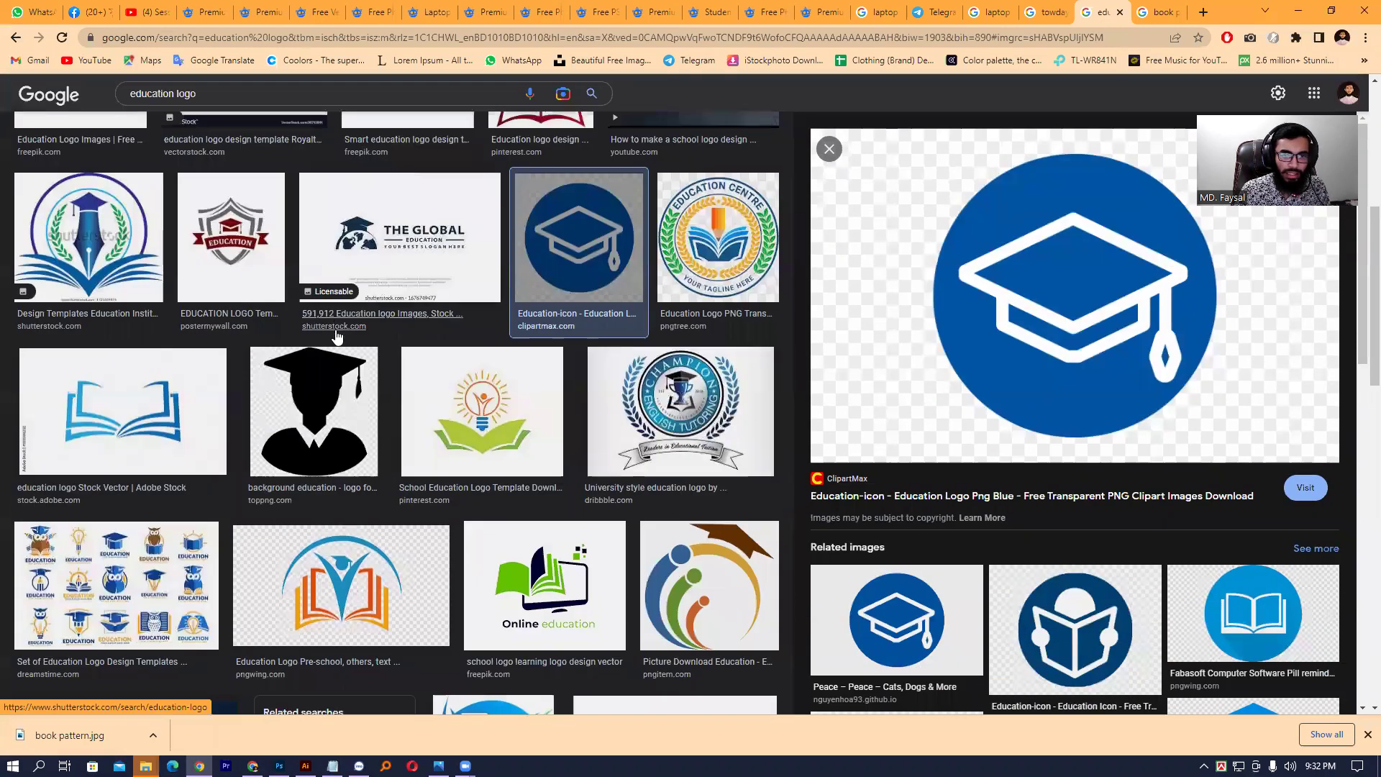
{"action": "scroll", "coordinate": [337, 357], "scroll_direction": "down", "scroll_amount": 6}
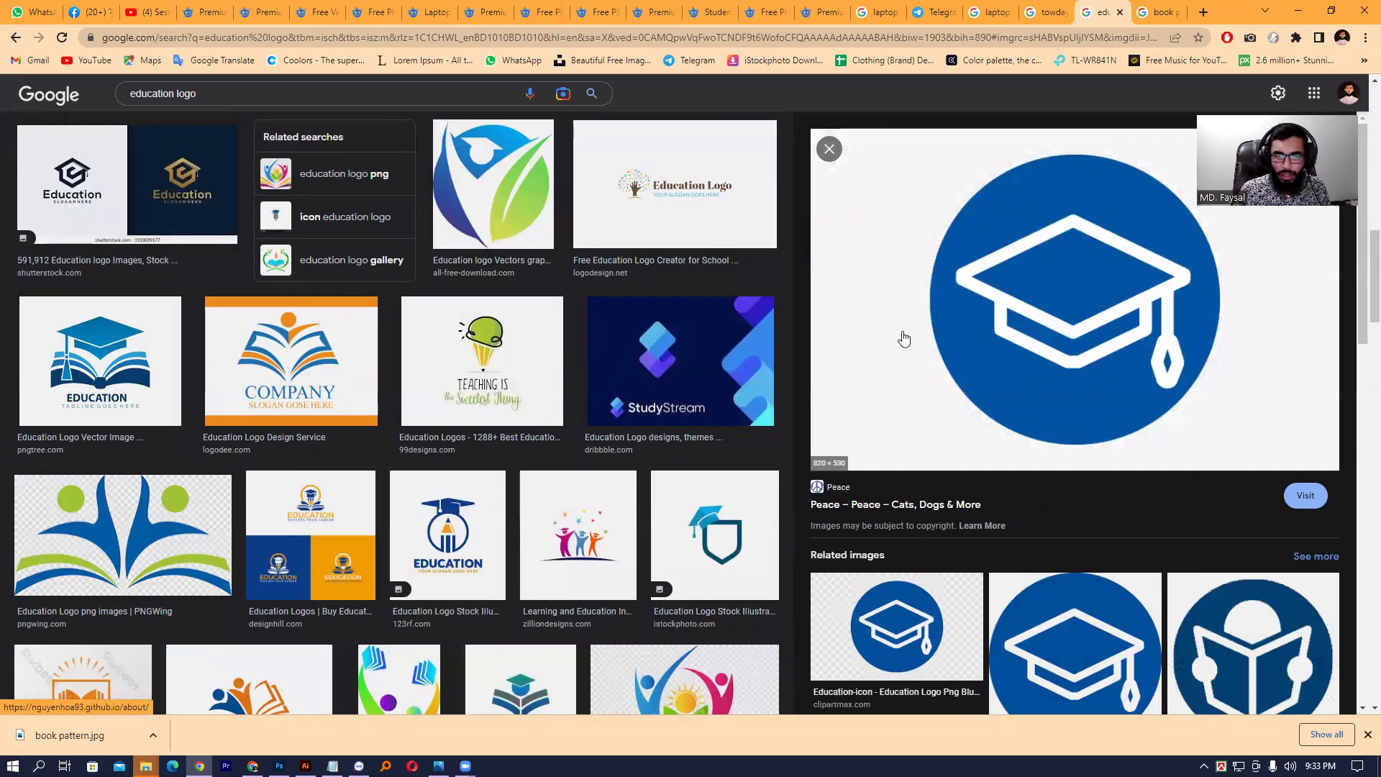
{"action": "scroll", "coordinate": [232, 235], "scroll_direction": "down", "scroll_amount": 3}
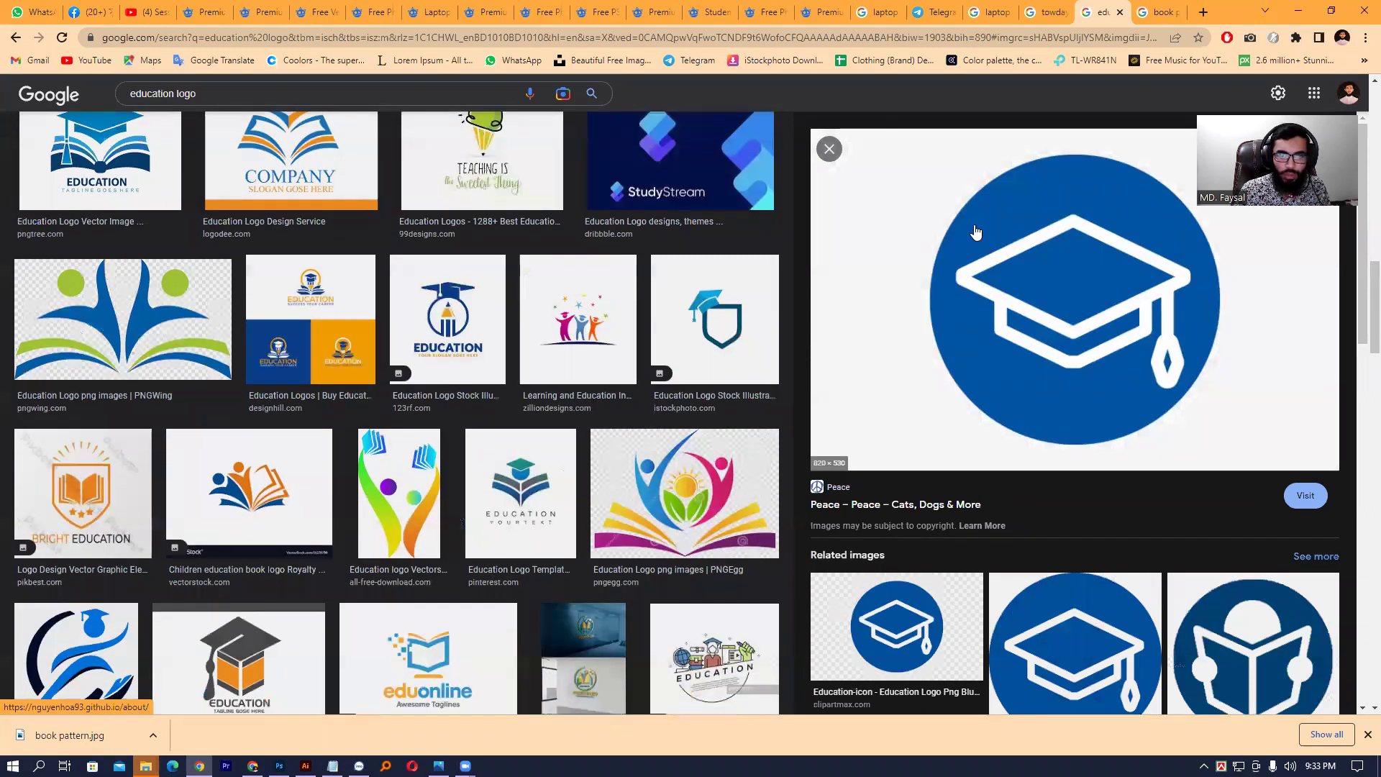
- Copy the 123rf EDUCATION pencil-and-cap logo and paste it into the Photoshop flyer
{"action": "left_click", "coordinate": [463, 296]}
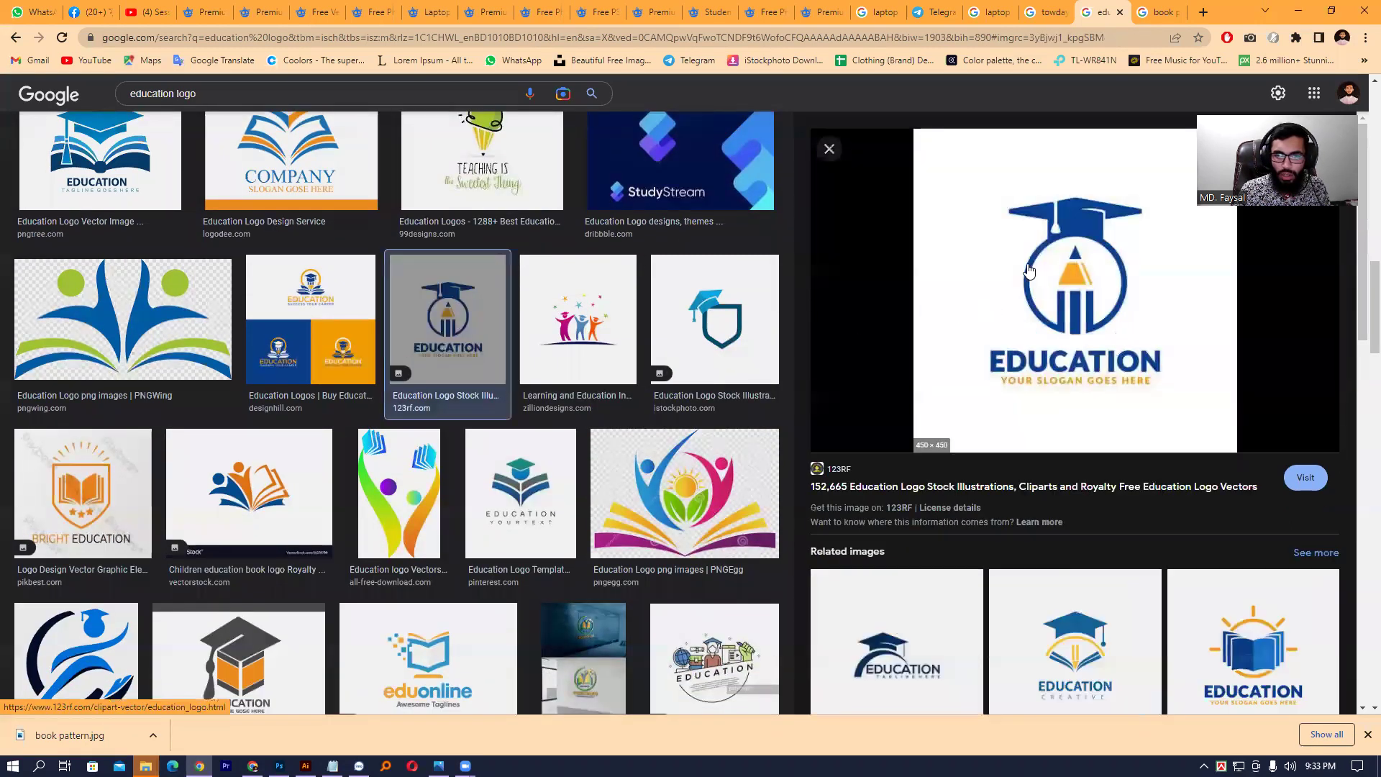
{"action": "right_click", "coordinate": [1026, 266]}
{"action": "left_click", "coordinate": [1092, 458]}
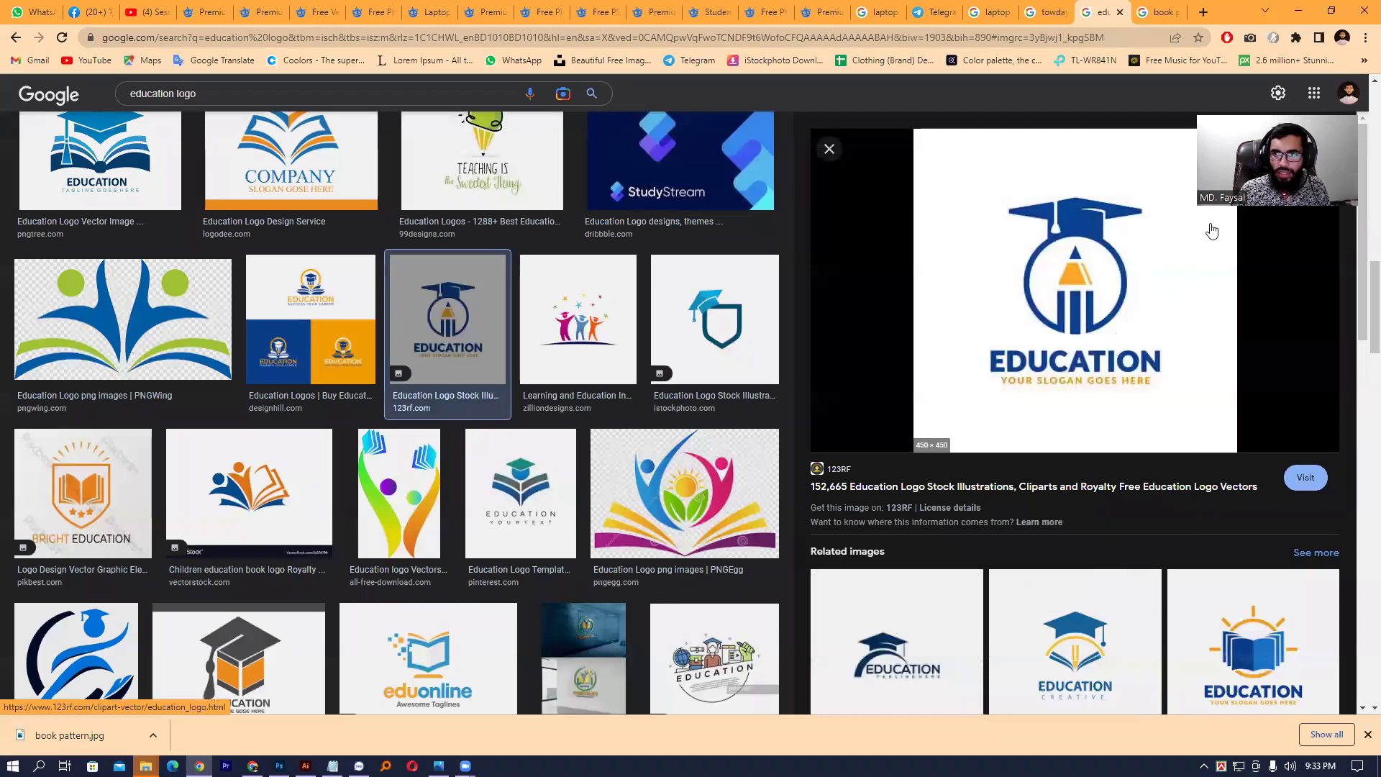
{"action": "key", "text": "alt+Tab"}
{"action": "key", "text": "ctrl+v"}
- Scale the EDUCATION logo below 59% and set it in the panel's top-right corner above School
{"action": "left_click_drag", "start_coordinate": [581, 344], "coordinate": [617, 185]}
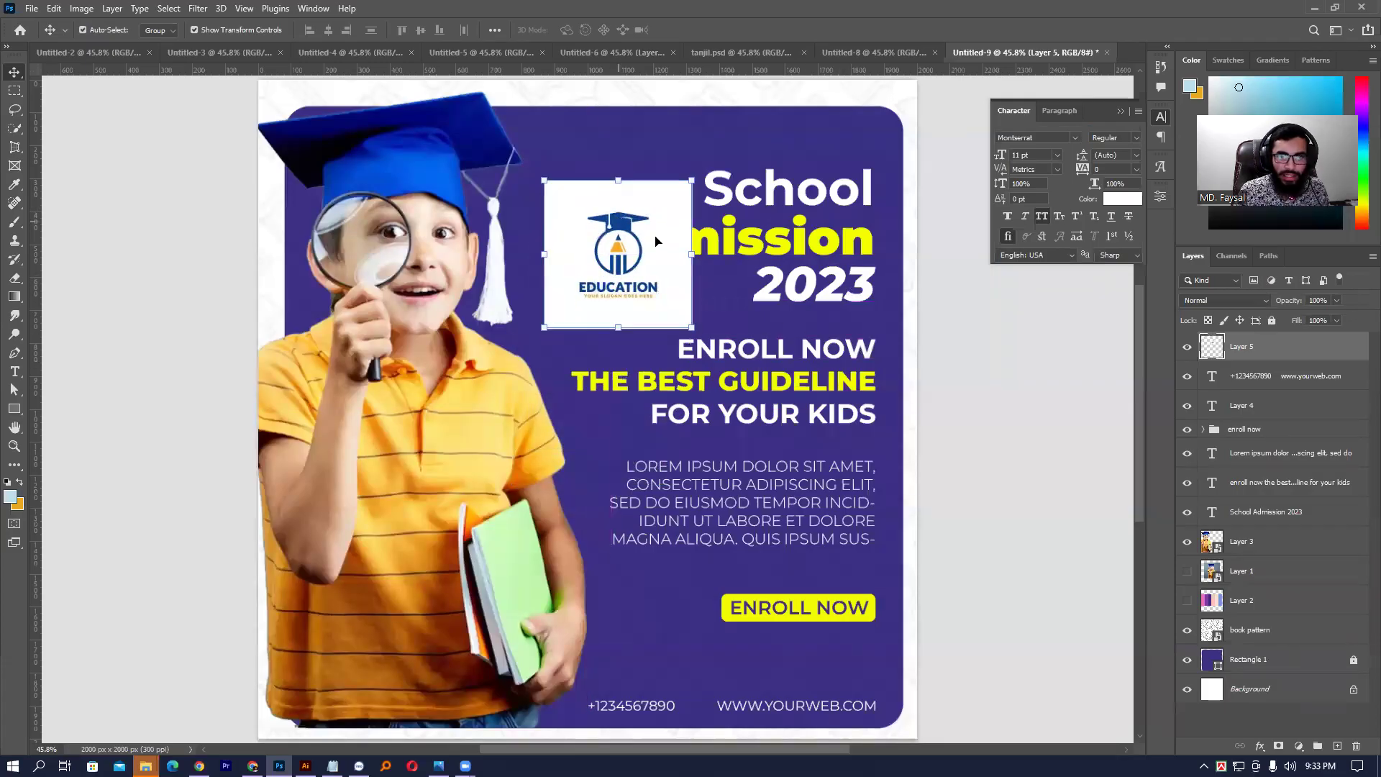
{"action": "left_click", "coordinate": [691, 258]}
{"action": "left_click_drag", "start_coordinate": [691, 257], "coordinate": [814, 124]}
{"action": "scroll", "coordinate": [814, 124], "scroll_direction": "down", "scroll_amount": 1}
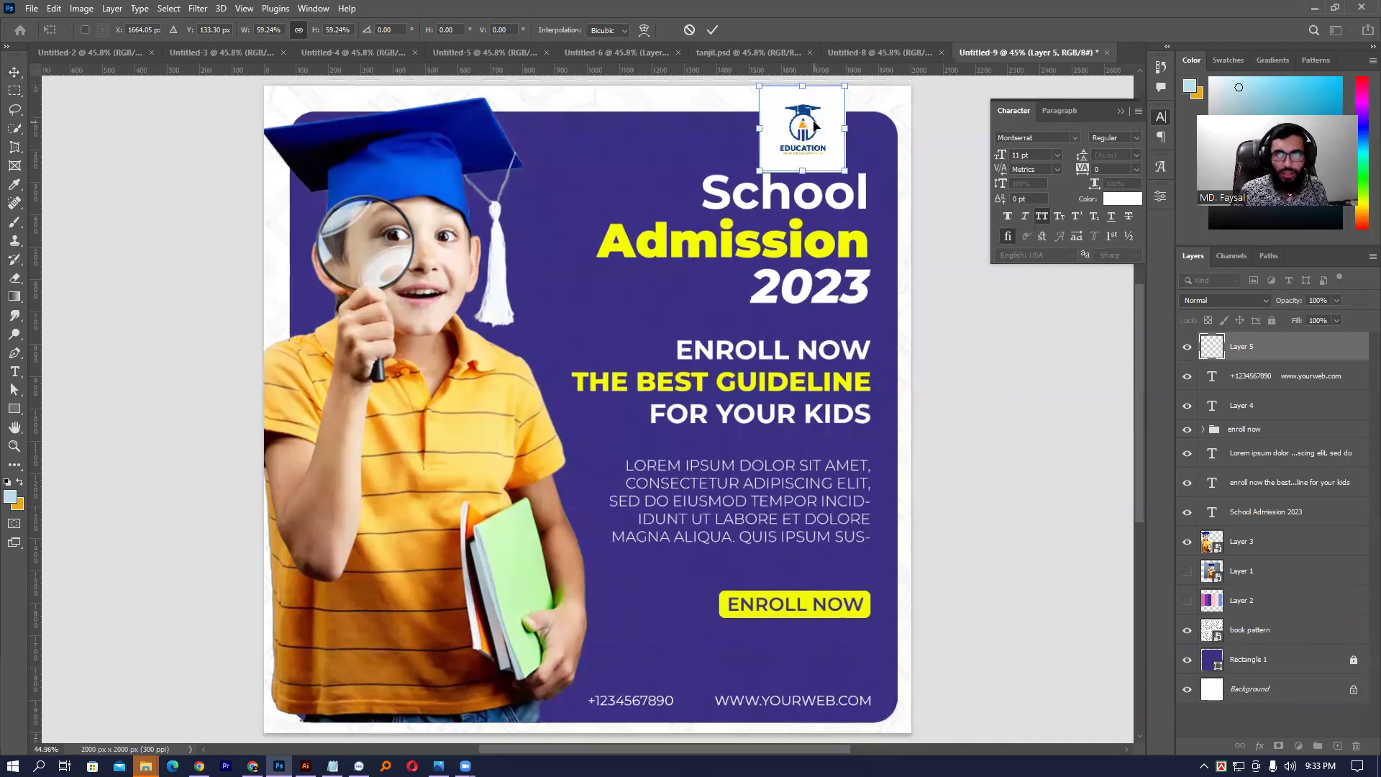
{"action": "left_click_drag", "start_coordinate": [802, 85], "coordinate": [836, 127]}
{"action": "key", "text": "Return"}
{"action": "left_click", "coordinate": [829, 121]}
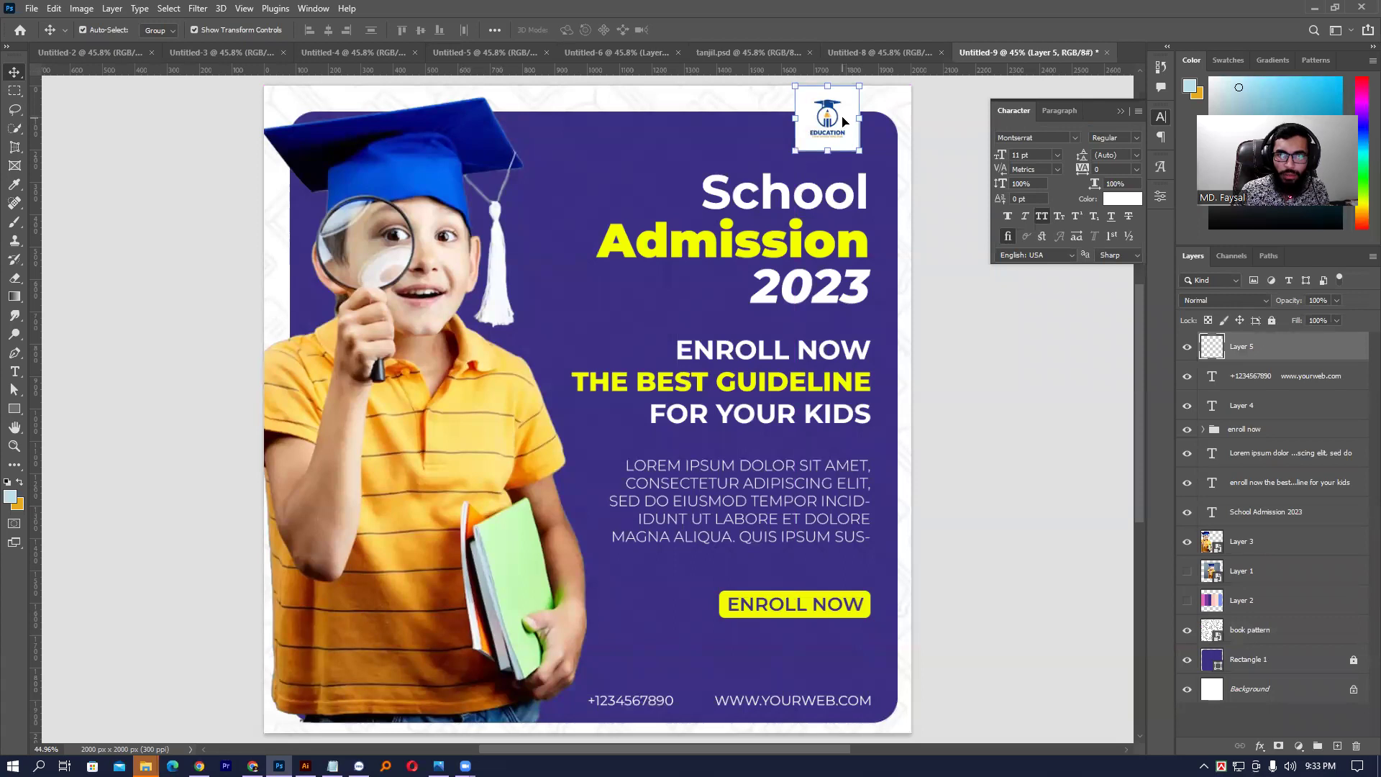
{"action": "left_click_drag", "start_coordinate": [843, 120], "coordinate": [850, 120]}
{"action": "left_click", "coordinate": [939, 126]}
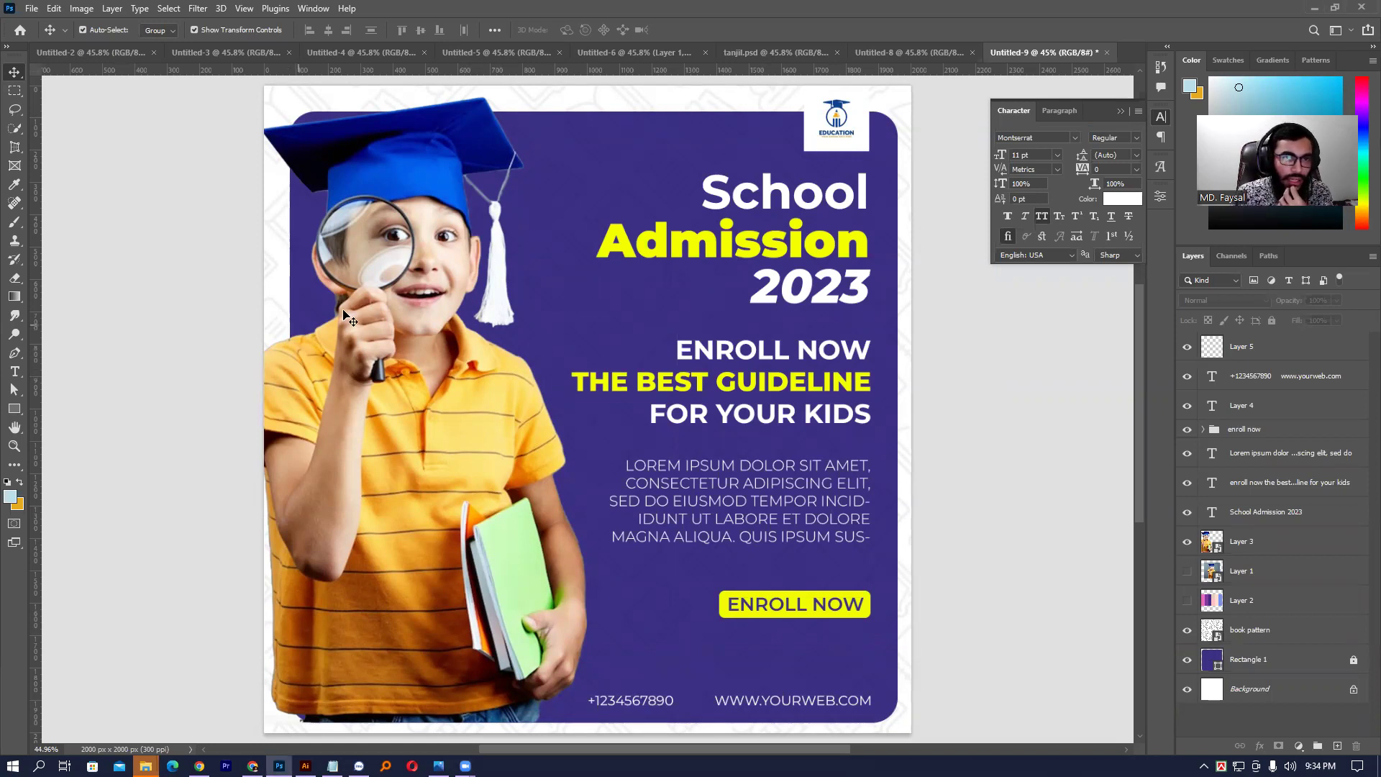
- Unlock the Rectangle 1 background layer and show the Layer 2 colour stripes for reference
{"action": "left_click", "coordinate": [393, 173]}
{"action": "left_click", "coordinate": [631, 305]}
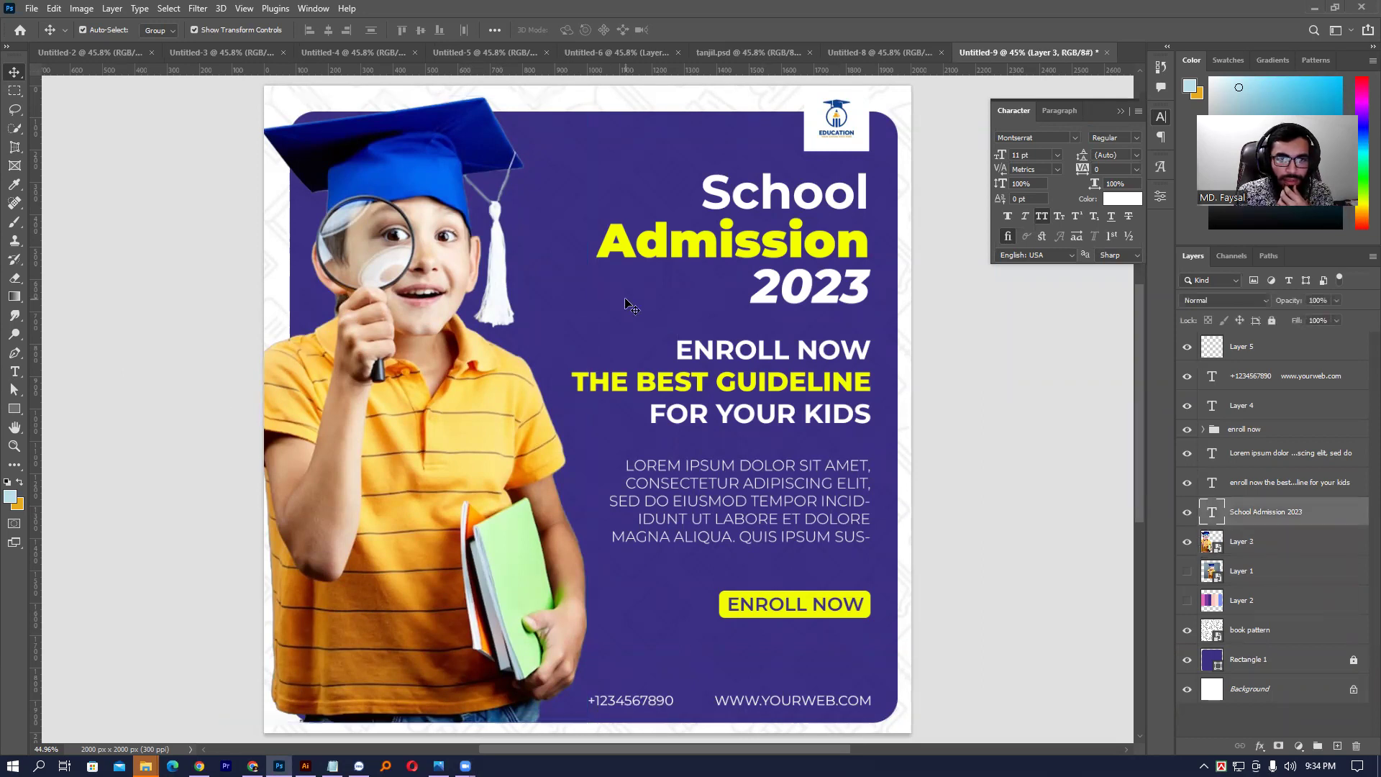
{"action": "left_click", "coordinate": [1353, 660]}
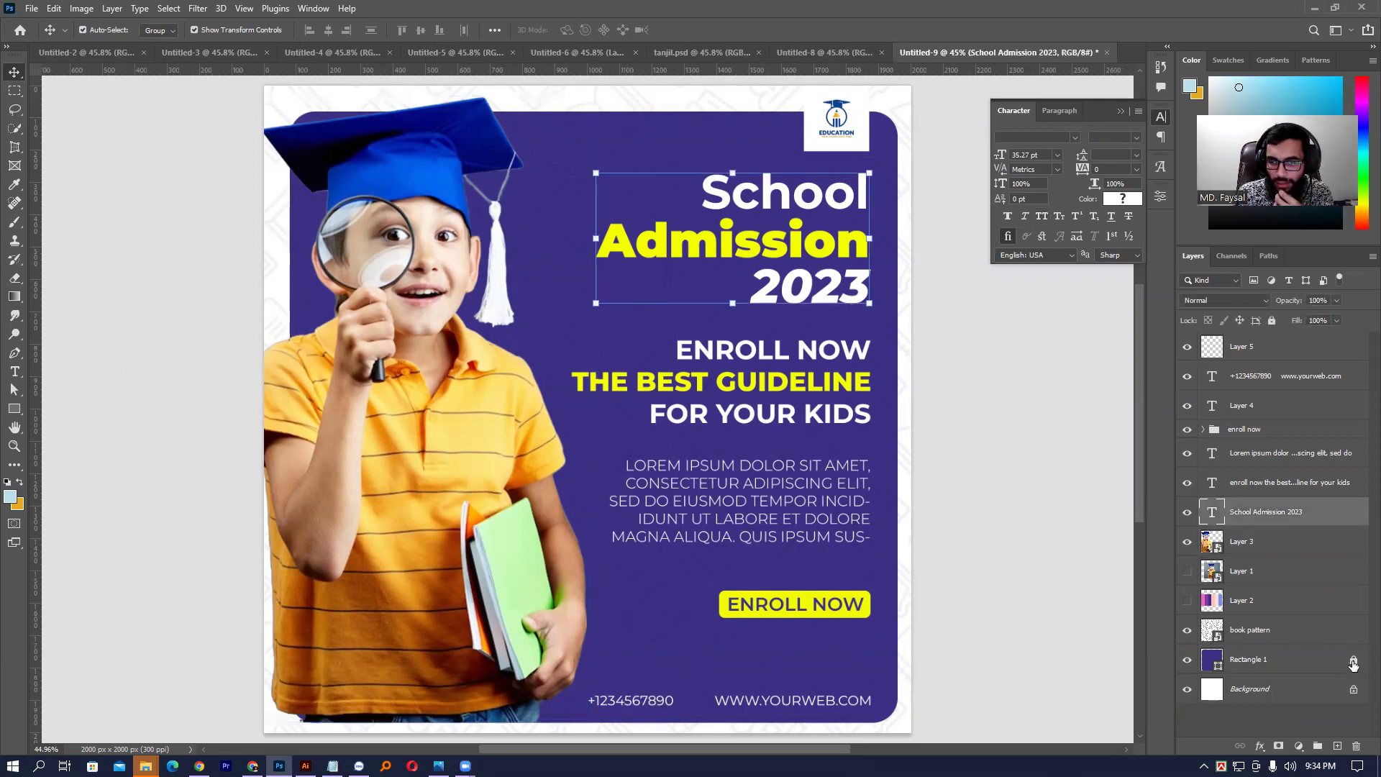
{"action": "left_click", "coordinate": [1187, 600]}
- Change Rectangle 1's fill to deep purple #510f76, then hide Layer 2 again
{"action": "double_click", "coordinate": [1213, 659]}
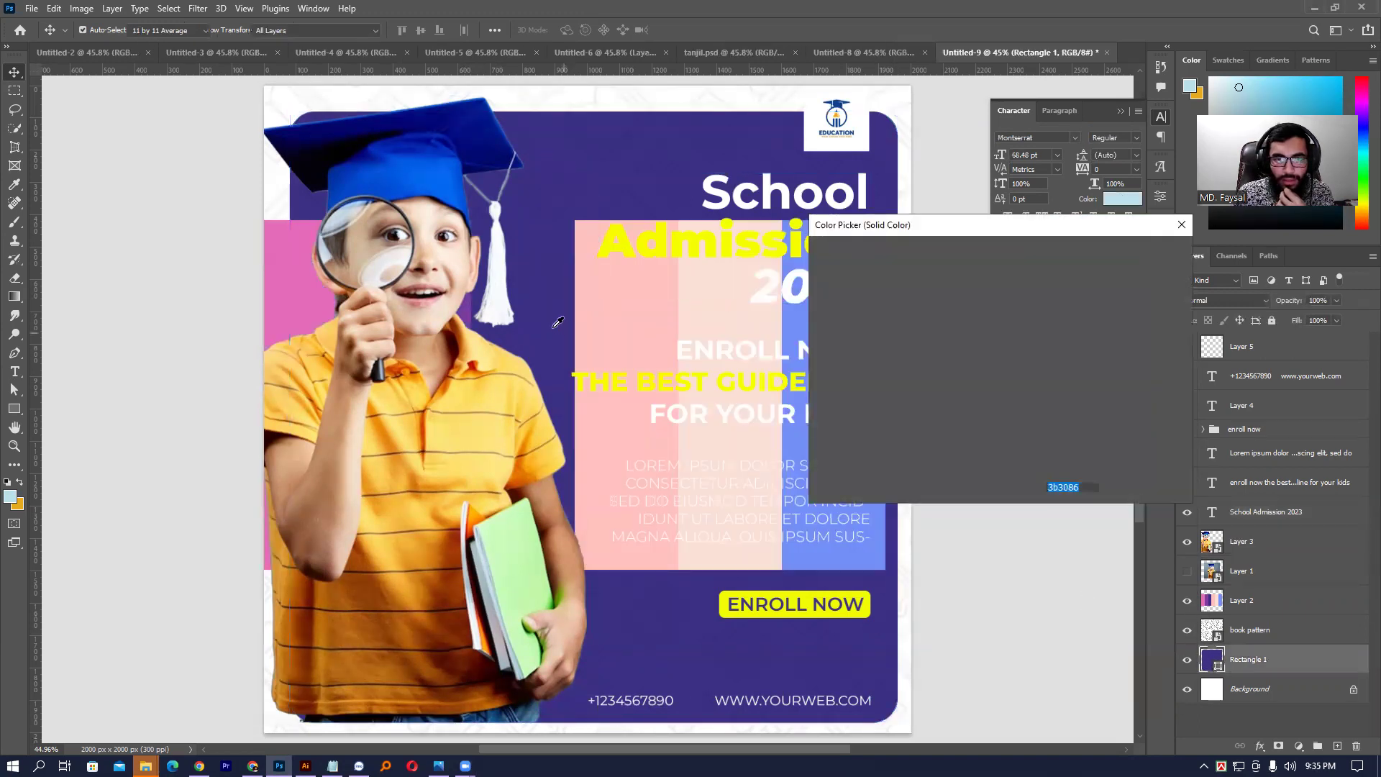
{"action": "left_click", "coordinate": [464, 303]}
{"action": "left_click", "coordinate": [473, 303]}
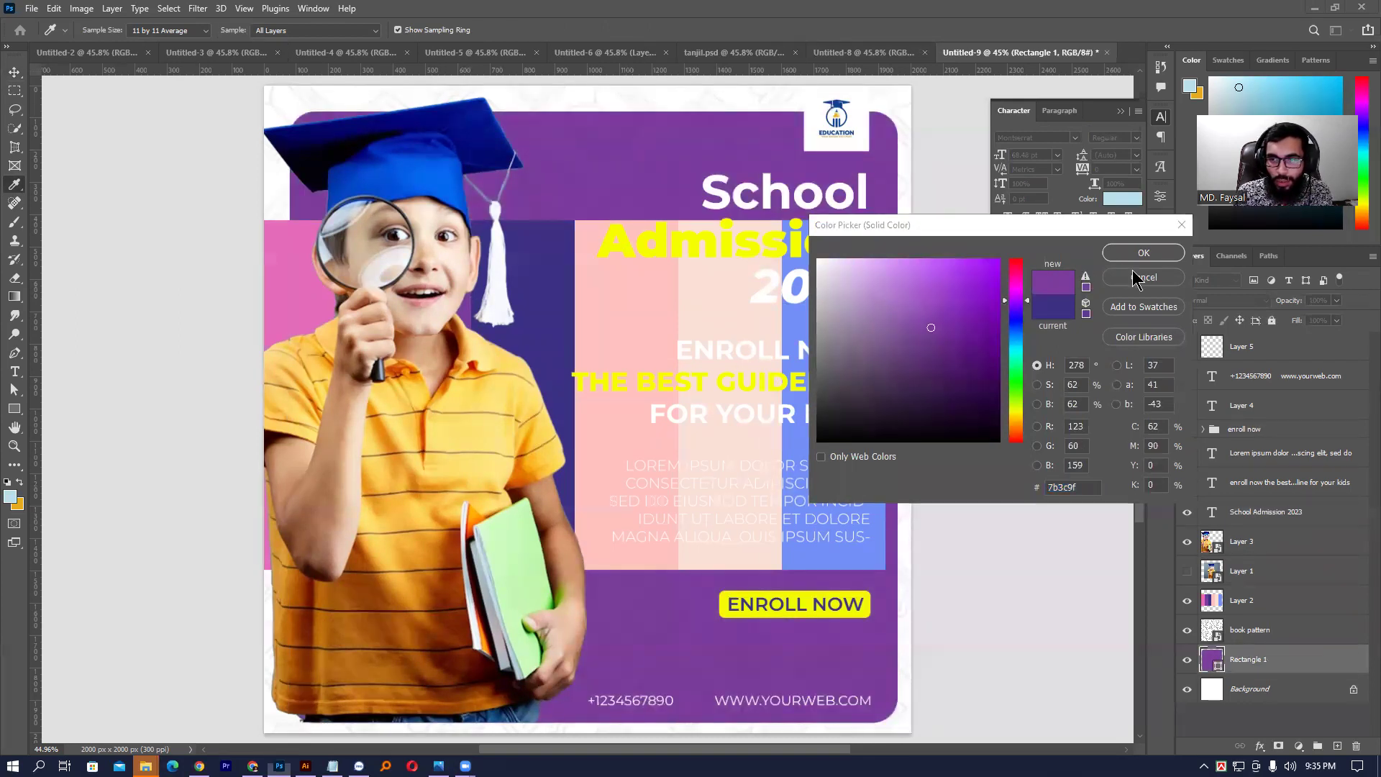
{"action": "left_click", "coordinate": [974, 343]}
{"action": "left_click_drag", "start_coordinate": [974, 343], "coordinate": [976, 358]}
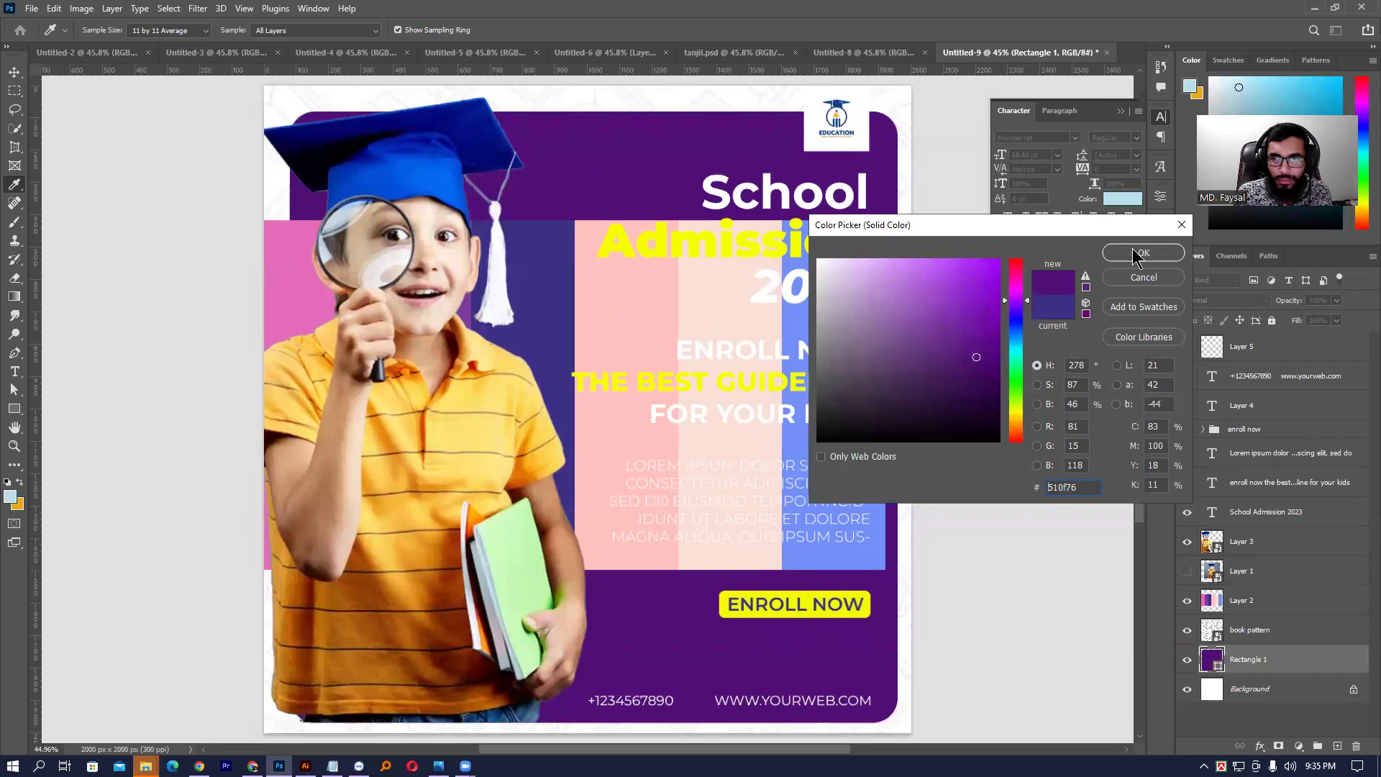
{"action": "left_click", "coordinate": [1141, 253]}
{"action": "left_click", "coordinate": [1187, 600]}
{"action": "left_click", "coordinate": [1044, 452]}
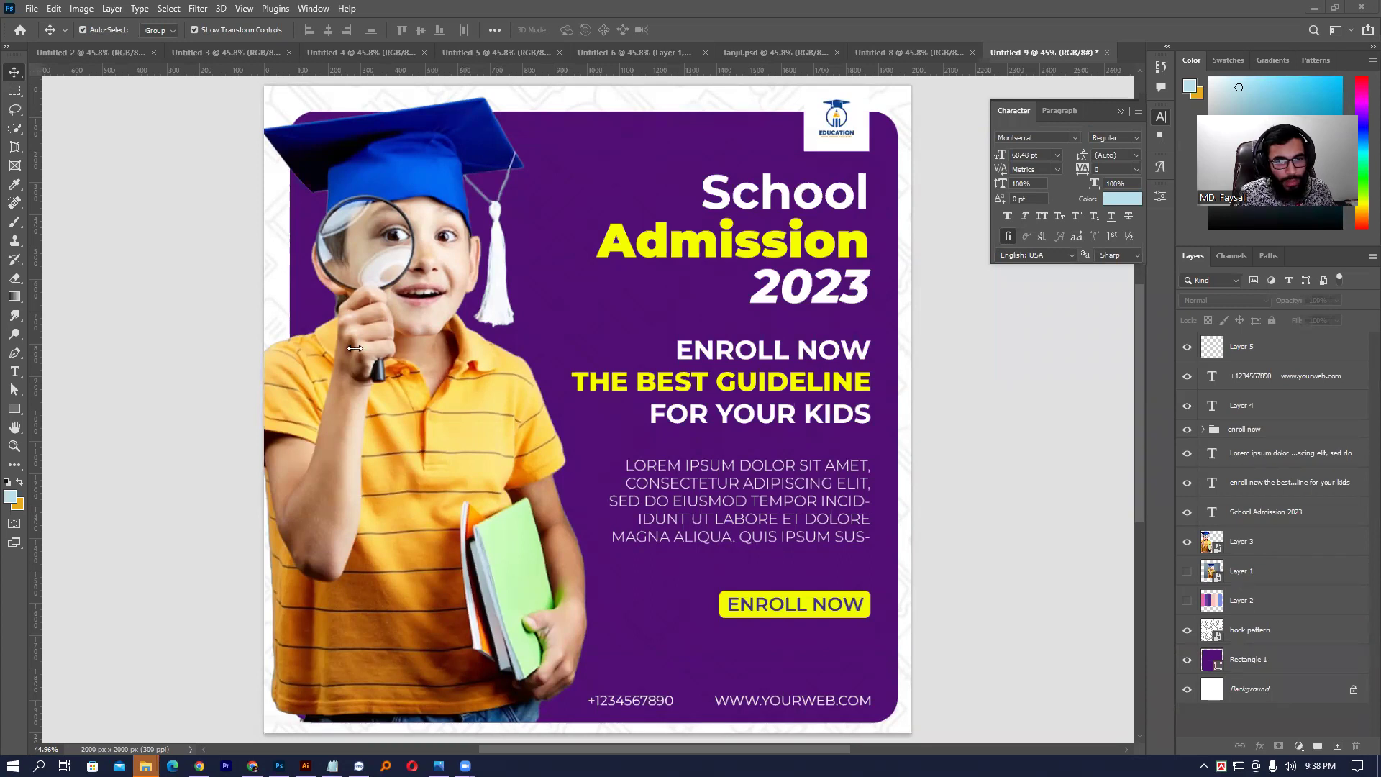
- Toggle Layer 1's second boy image on and back off on the flyer
{"action": "left_click", "coordinate": [1191, 572]}
{"action": "left_click", "coordinate": [1189, 571]}
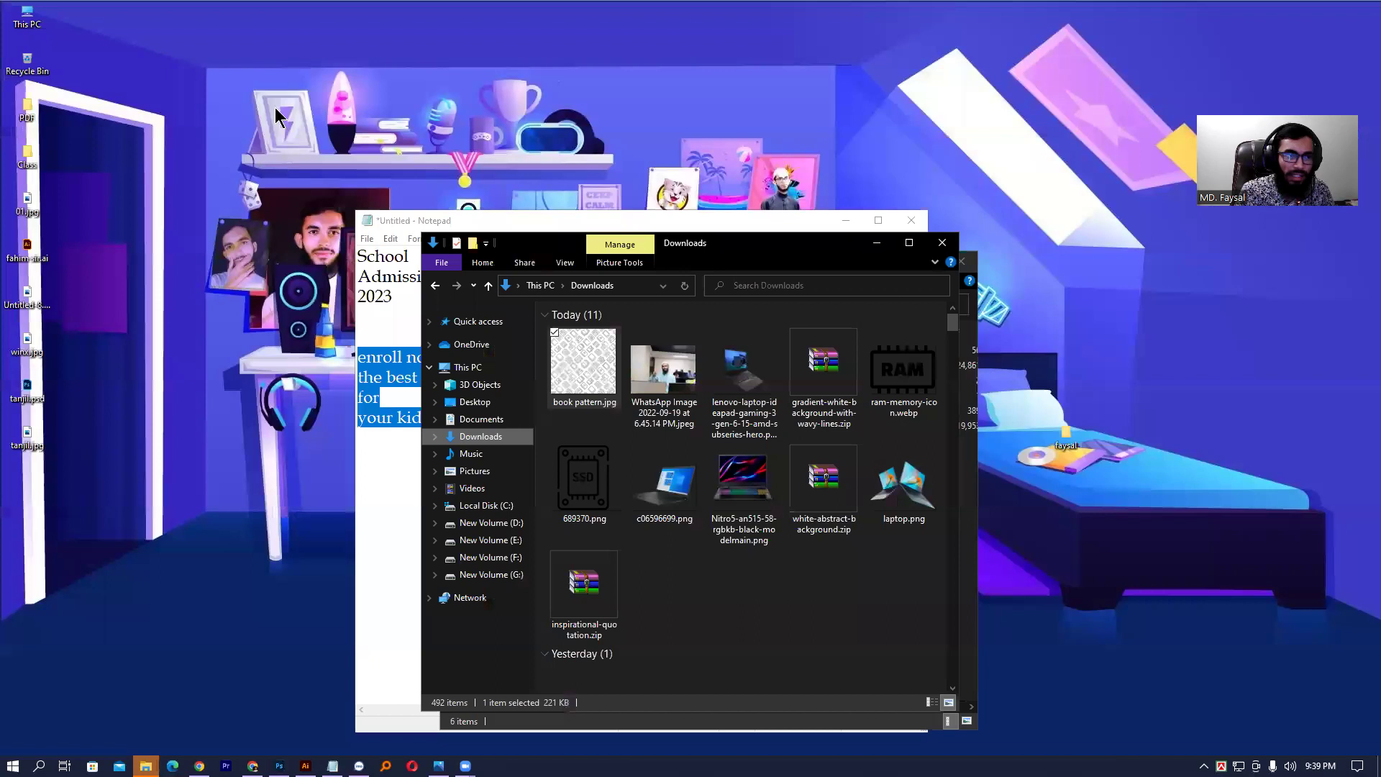
- Move the Downloads window to the upper left and scroll through the downloaded files
{"action": "right_click", "coordinate": [276, 105]}
{"action": "left_click", "coordinate": [315, 149]}
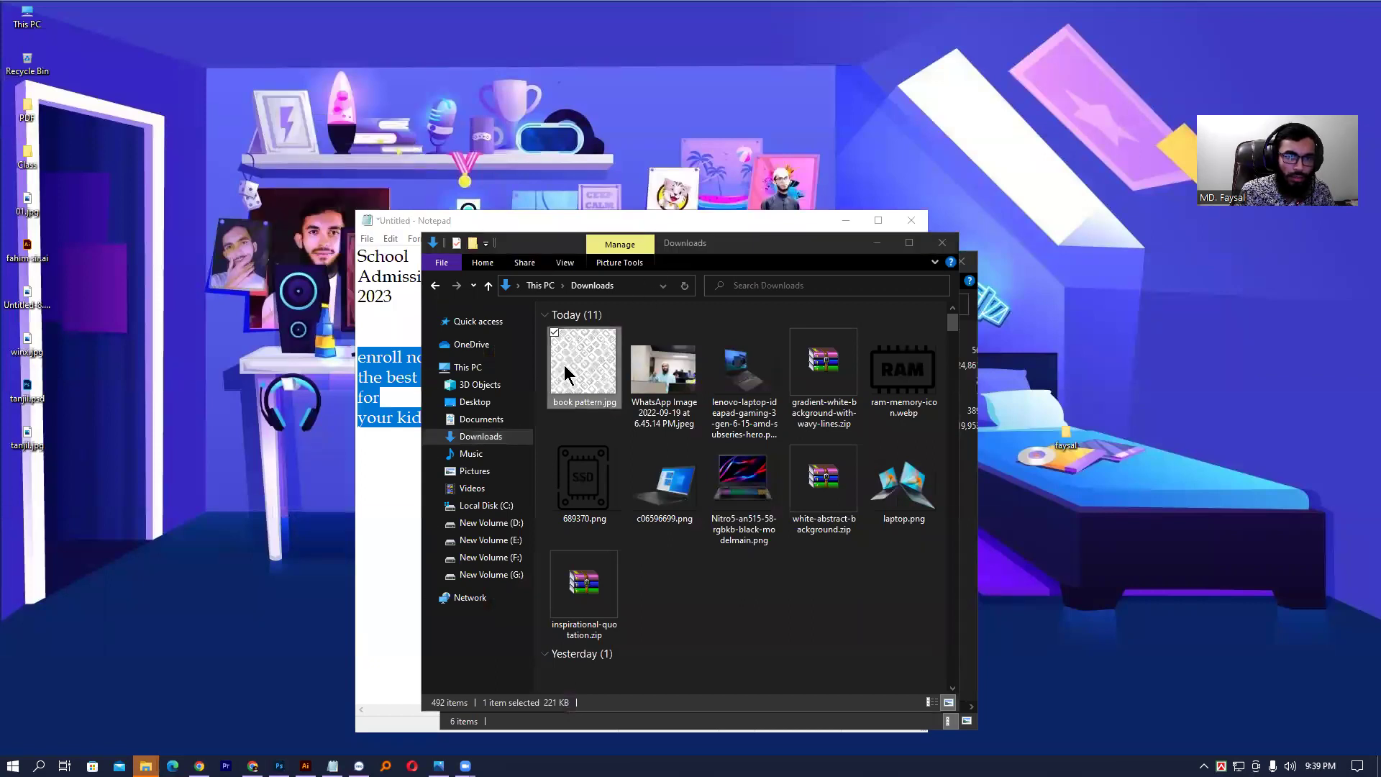
{"action": "left_click", "coordinate": [734, 608]}
{"action": "scroll", "coordinate": [748, 597], "scroll_direction": "down", "scroll_amount": 3}
{"action": "scroll", "coordinate": [739, 544], "scroll_direction": "up", "scroll_amount": 5}
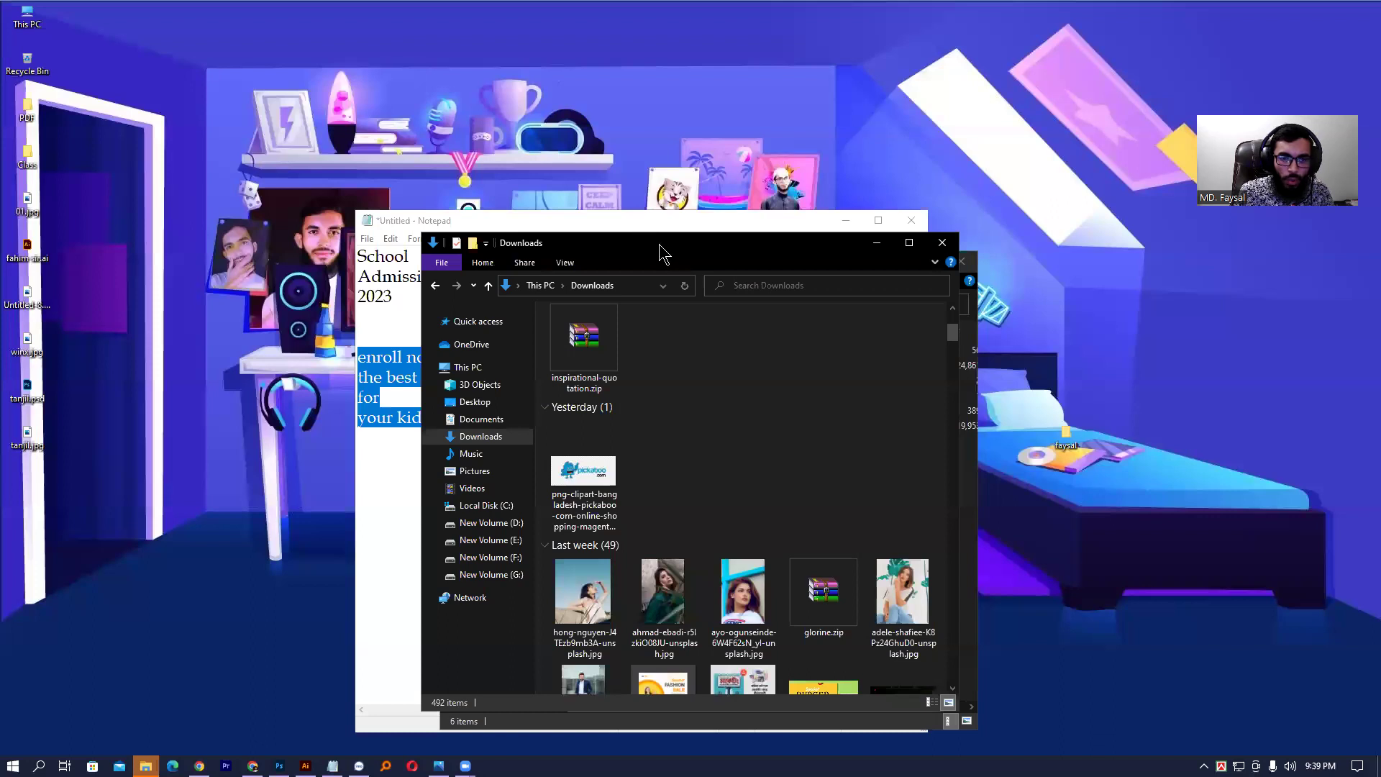
{"action": "left_click_drag", "start_coordinate": [656, 248], "coordinate": [452, 111]}
{"action": "scroll", "coordinate": [523, 416], "scroll_direction": "down", "scroll_amount": 10}
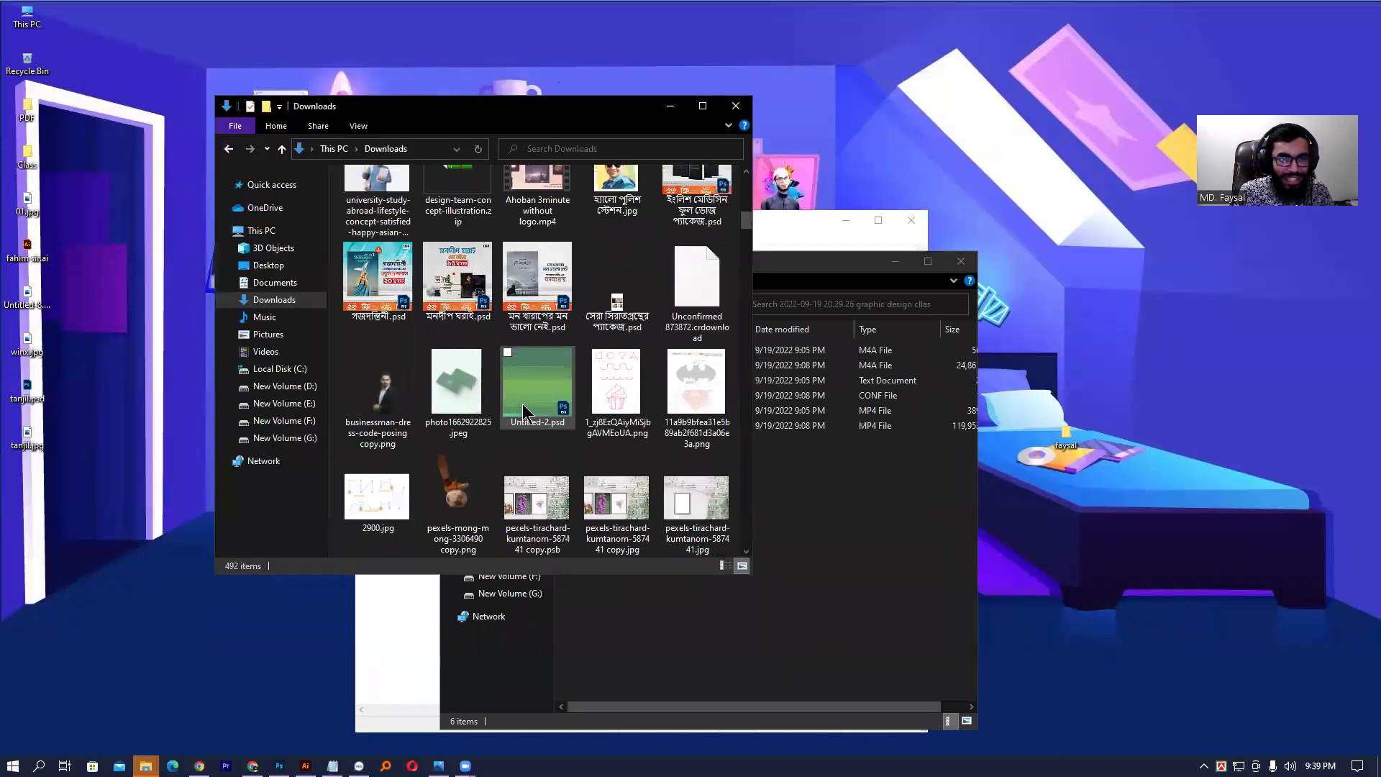
{"action": "scroll", "coordinate": [525, 414], "scroll_direction": "down", "scroll_amount": 3}
{"action": "scroll", "coordinate": [525, 405], "scroll_direction": "down", "scroll_amount": 6}
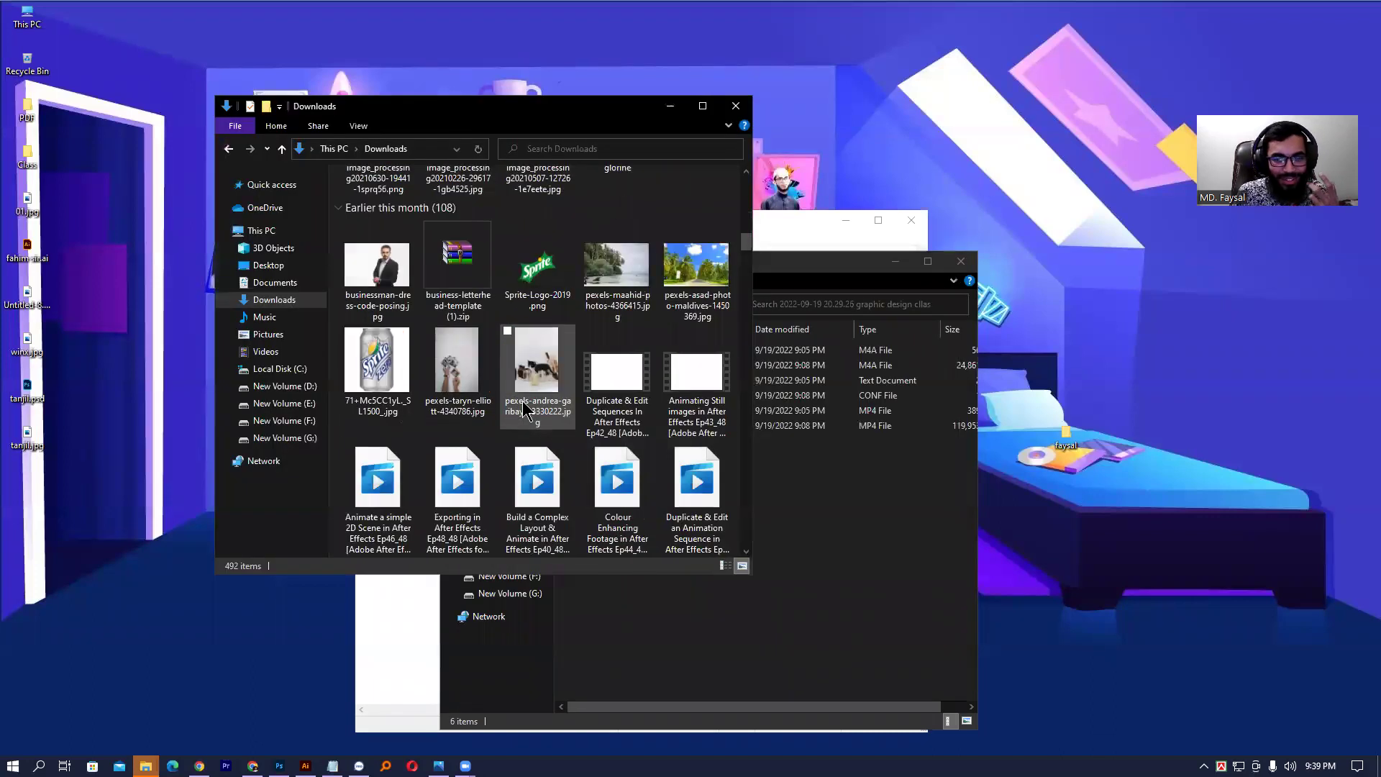
{"action": "scroll", "coordinate": [527, 408], "scroll_direction": "down", "scroll_amount": 8}
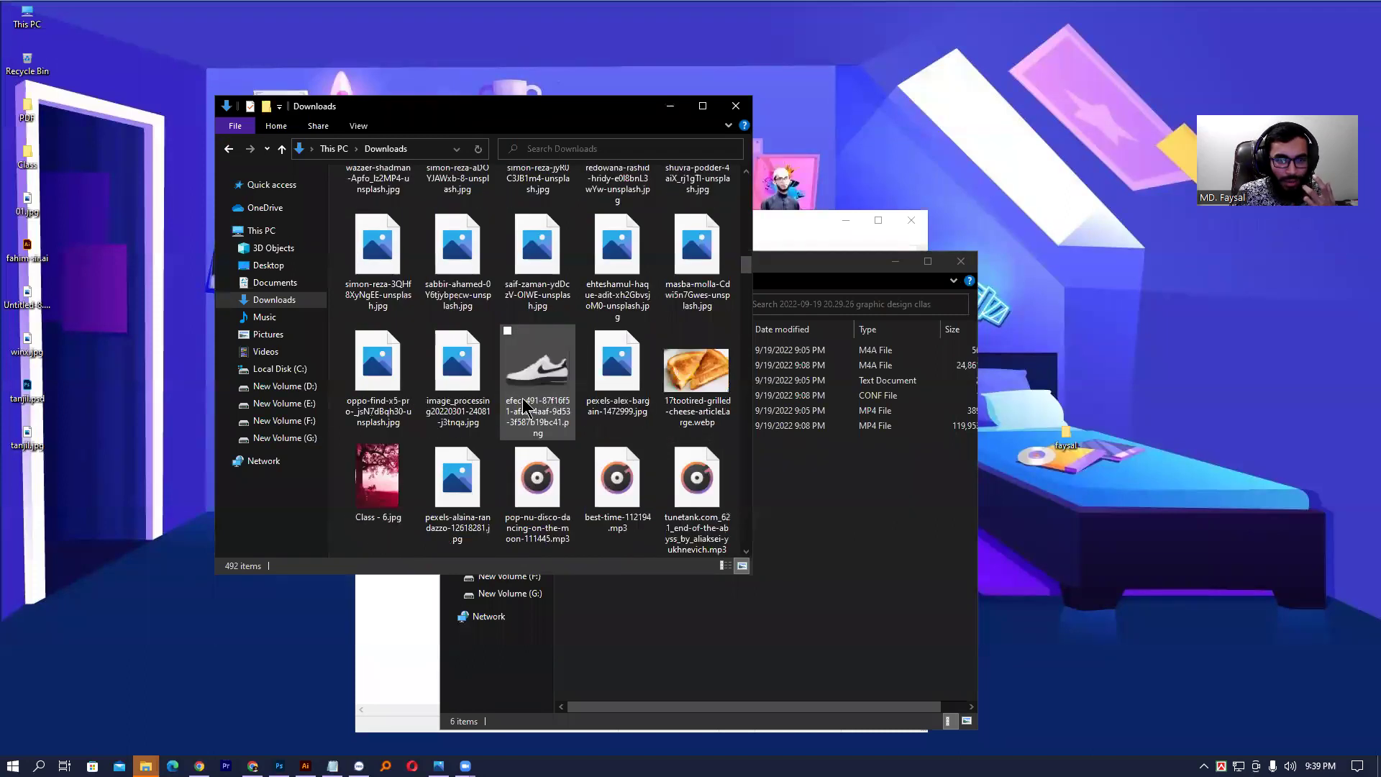
- Open and close PhotoshopCC (1).pdf, then scroll on to locate the PIVX brief
{"action": "double_click", "coordinate": [619, 288]}
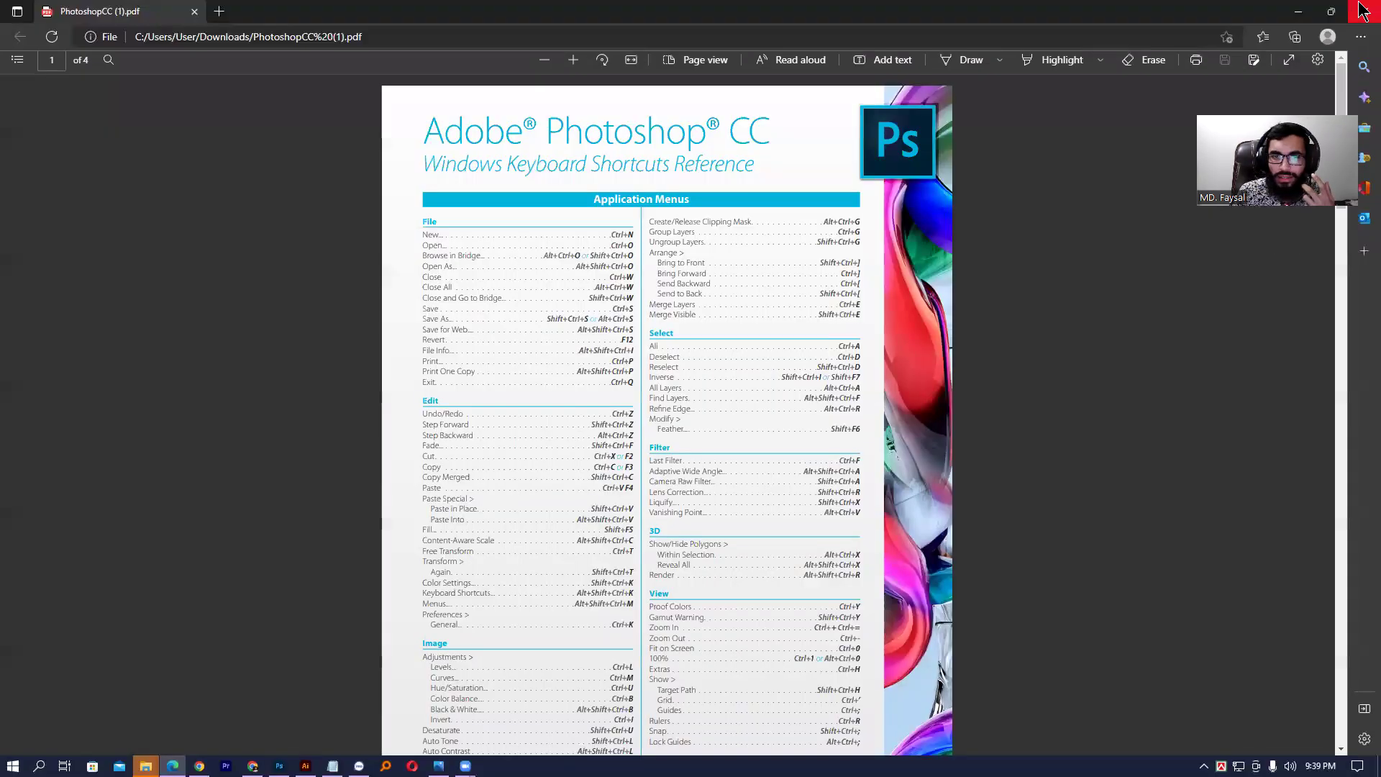
{"action": "left_click", "coordinate": [1362, 10]}
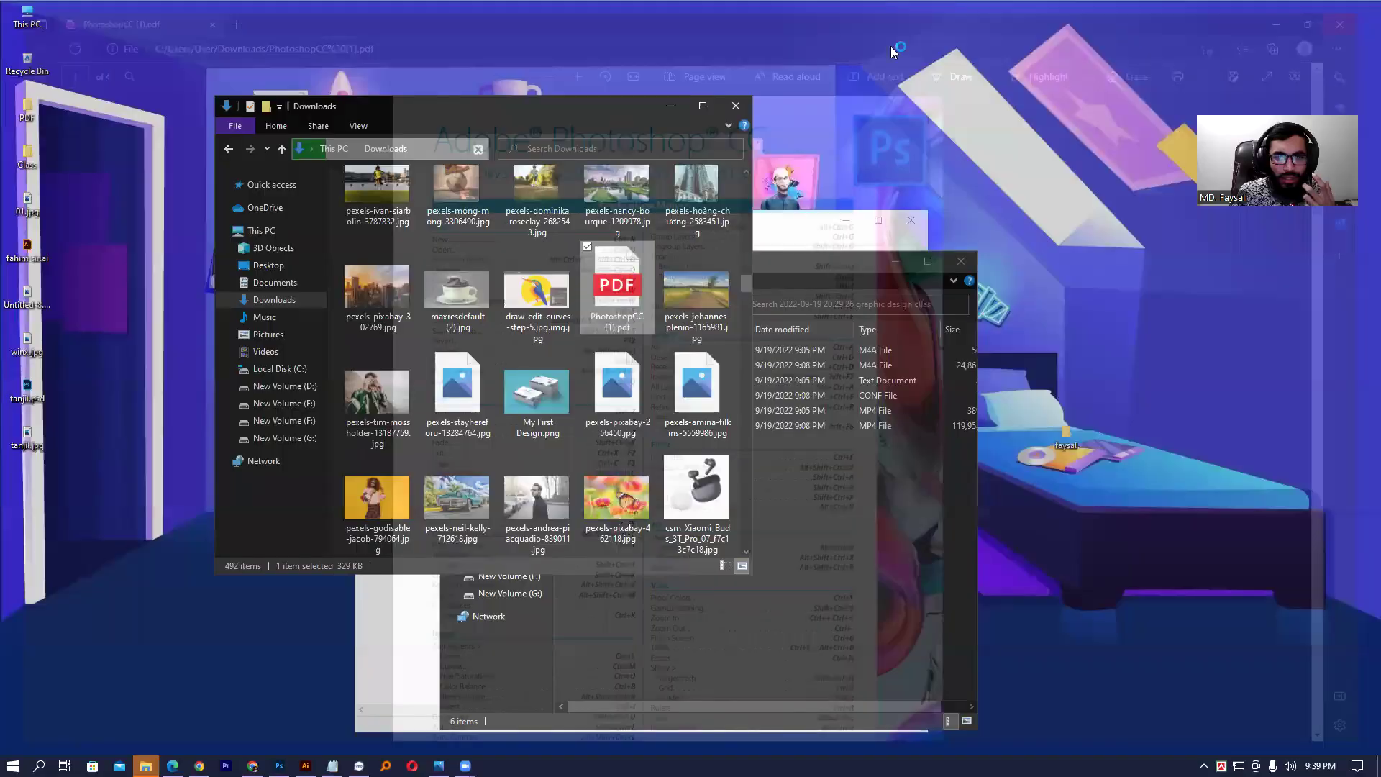
{"action": "scroll", "coordinate": [480, 346], "scroll_direction": "down", "scroll_amount": 3}
{"action": "scroll", "coordinate": [530, 356], "scroll_direction": "up", "scroll_amount": 2}
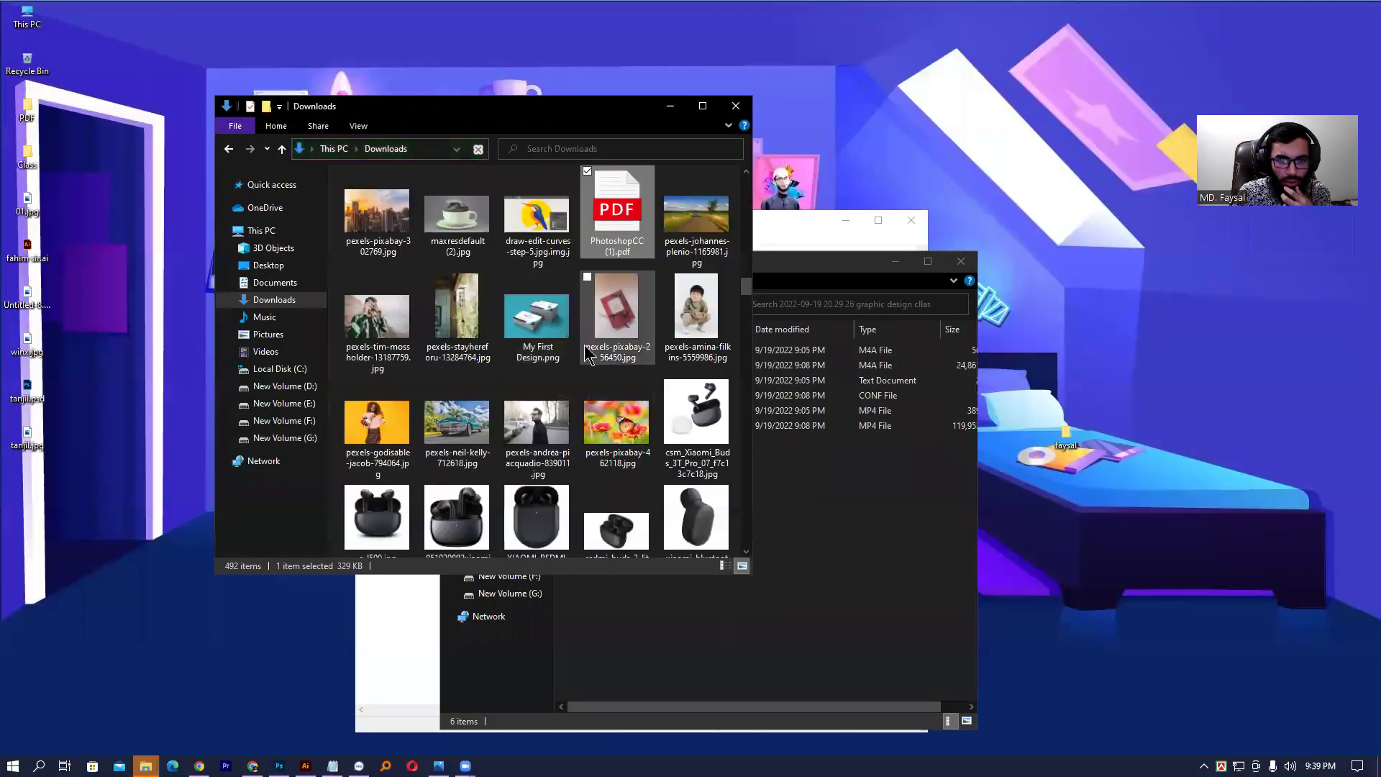
{"action": "scroll", "coordinate": [584, 374], "scroll_direction": "down", "scroll_amount": 5}
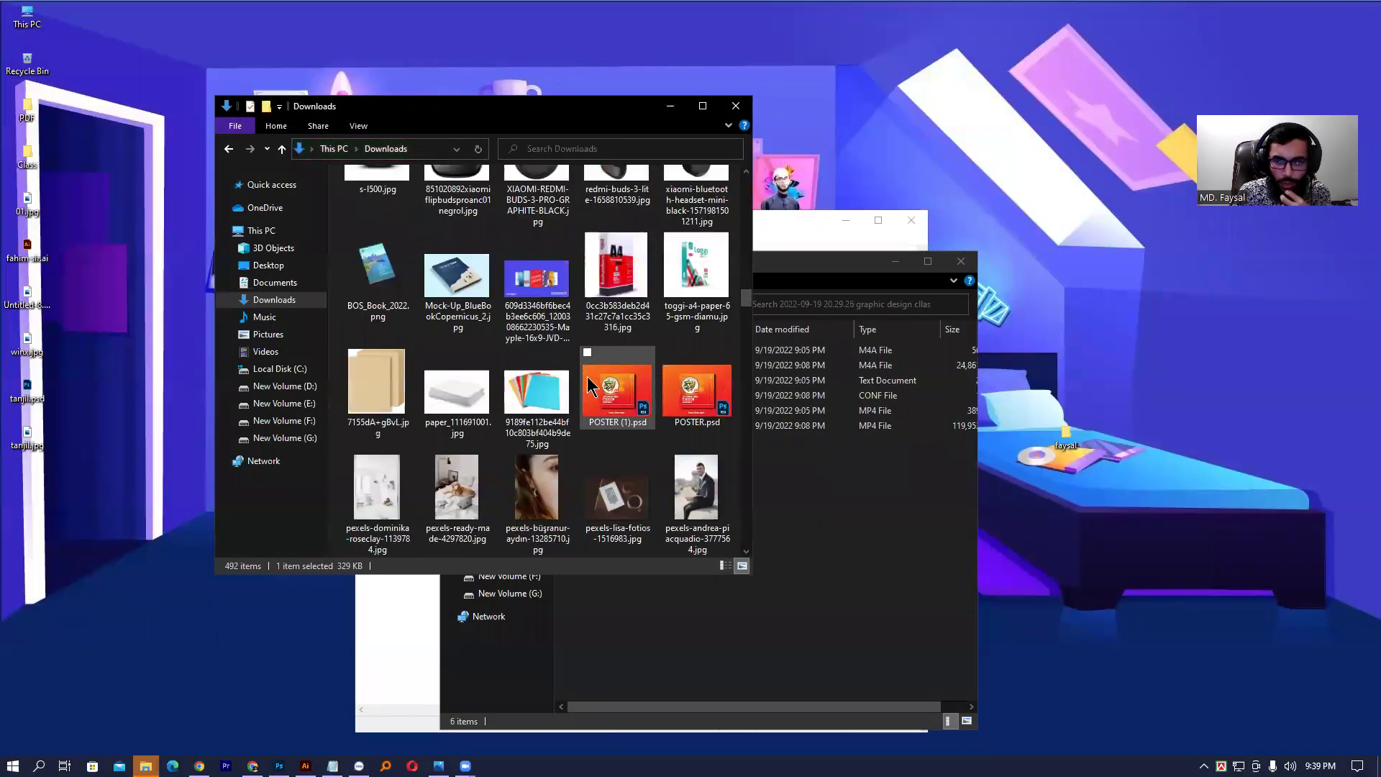
{"action": "scroll", "coordinate": [592, 377], "scroll_direction": "down", "scroll_amount": 5}
{"action": "scroll", "coordinate": [594, 382], "scroll_direction": "down", "scroll_amount": 10}
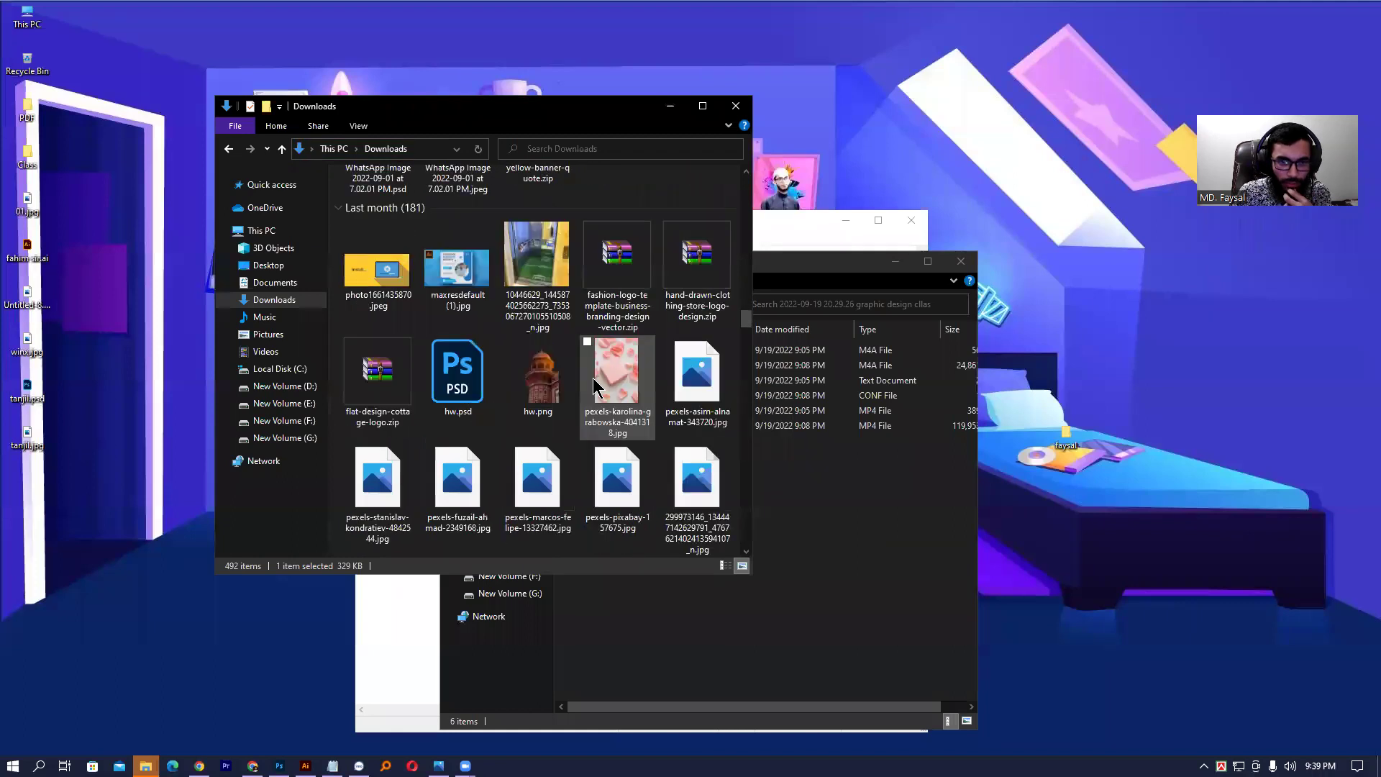
{"action": "scroll", "coordinate": [593, 382], "scroll_direction": "down", "scroll_amount": 5}
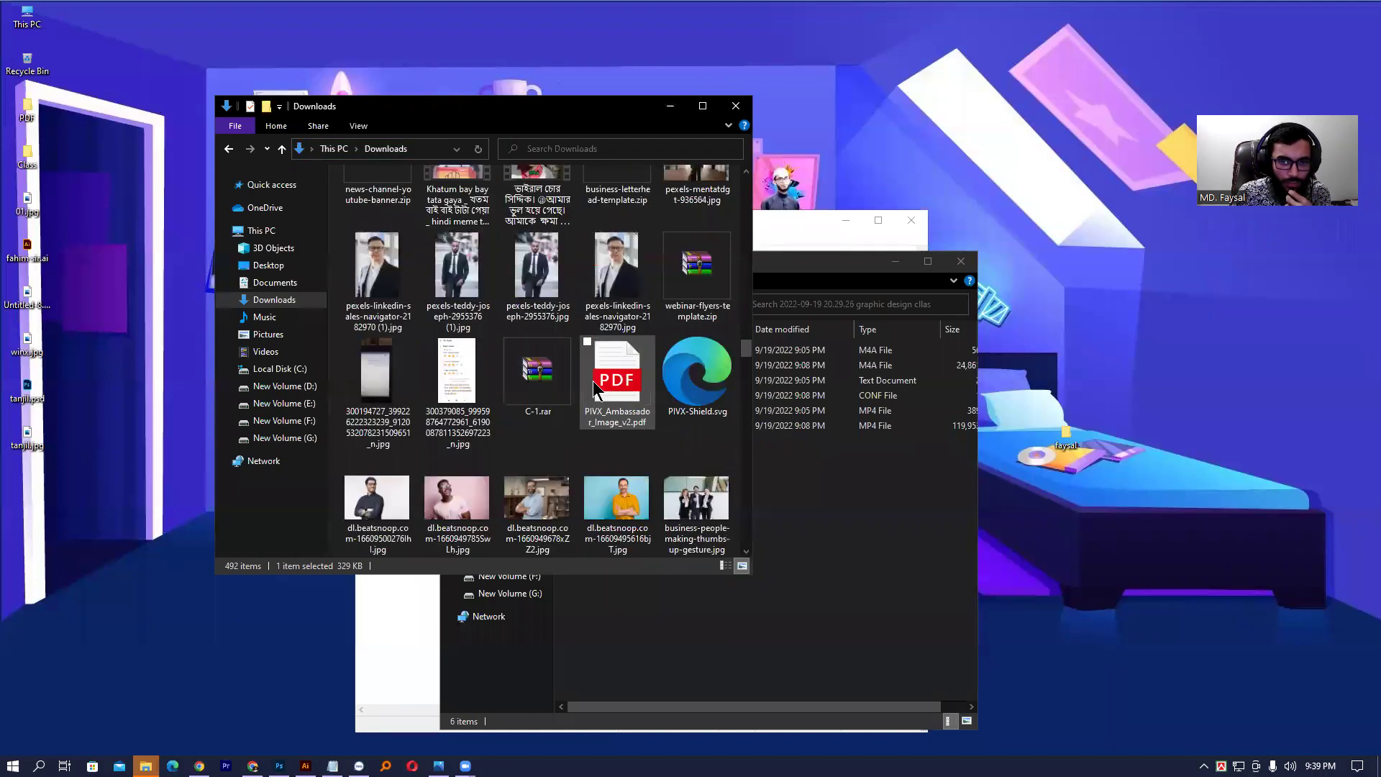
{"action": "scroll", "coordinate": [593, 381], "scroll_direction": "up", "scroll_amount": 3}
- Open PIVX_Ambassador_Image_v2.pdf and read the client description at the top of page 1
{"action": "double_click", "coordinate": [643, 344]}
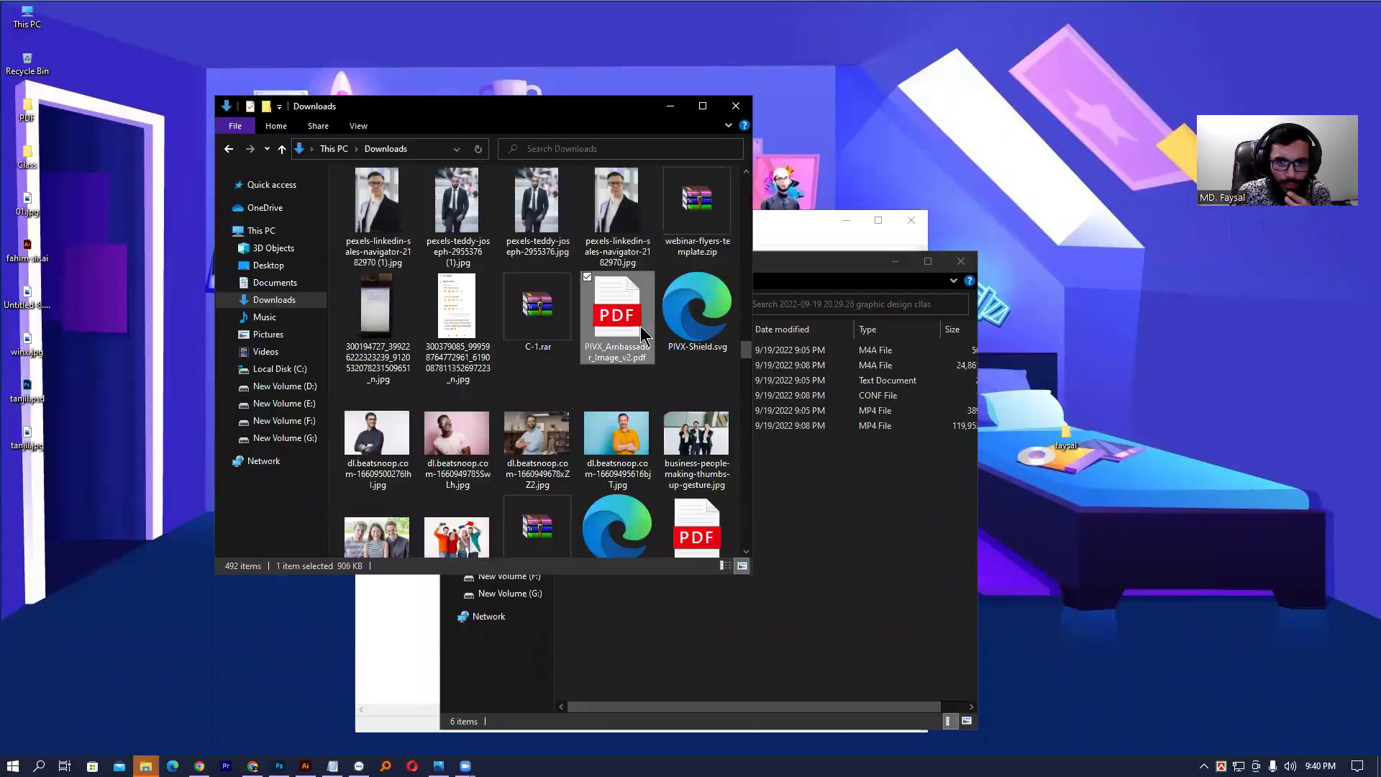
{"action": "scroll", "coordinate": [713, 261], "scroll_direction": "up", "scroll_amount": 5}
{"action": "scroll", "coordinate": [720, 267], "scroll_direction": "up", "scroll_amount": 7}
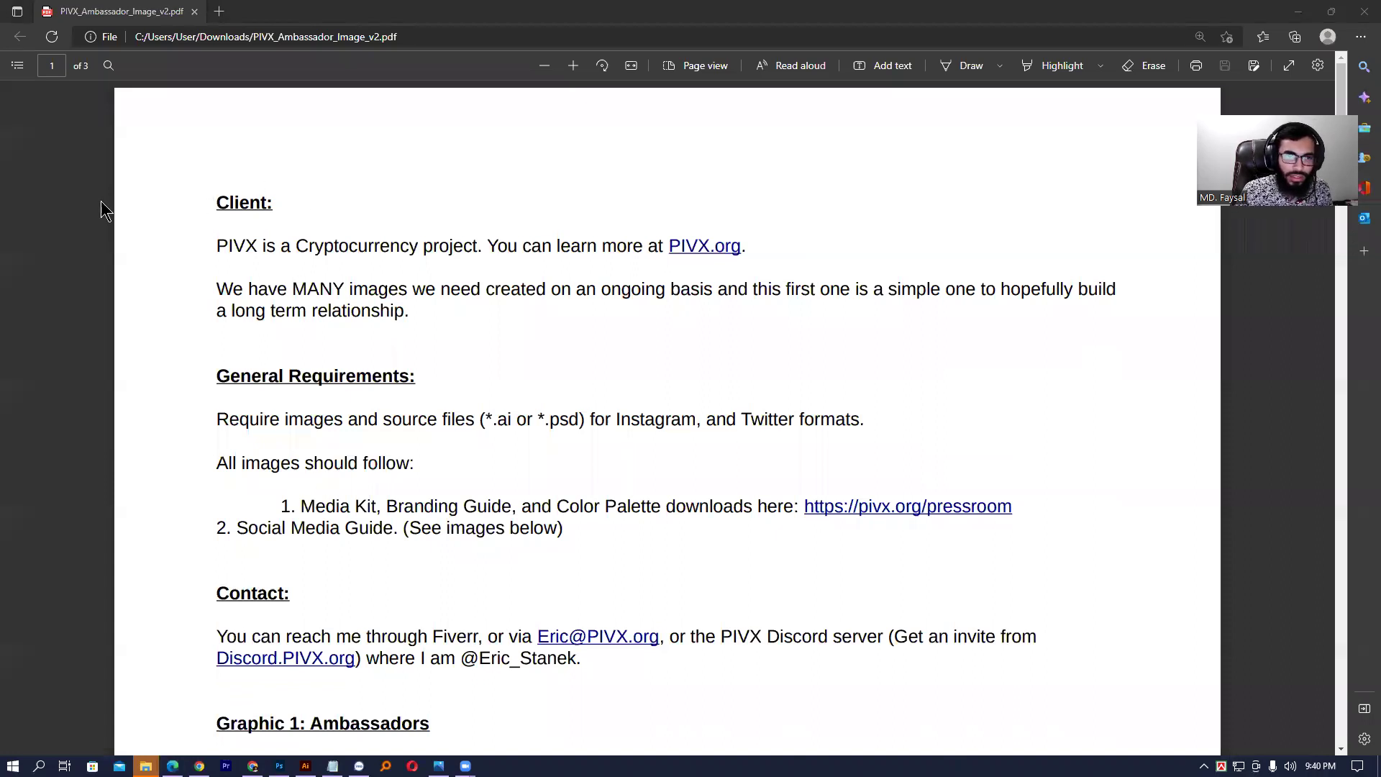
{"action": "left_click_drag", "start_coordinate": [213, 203], "coordinate": [276, 204]}
{"action": "scroll", "coordinate": [299, 213], "scroll_direction": "down", "scroll_amount": 2}
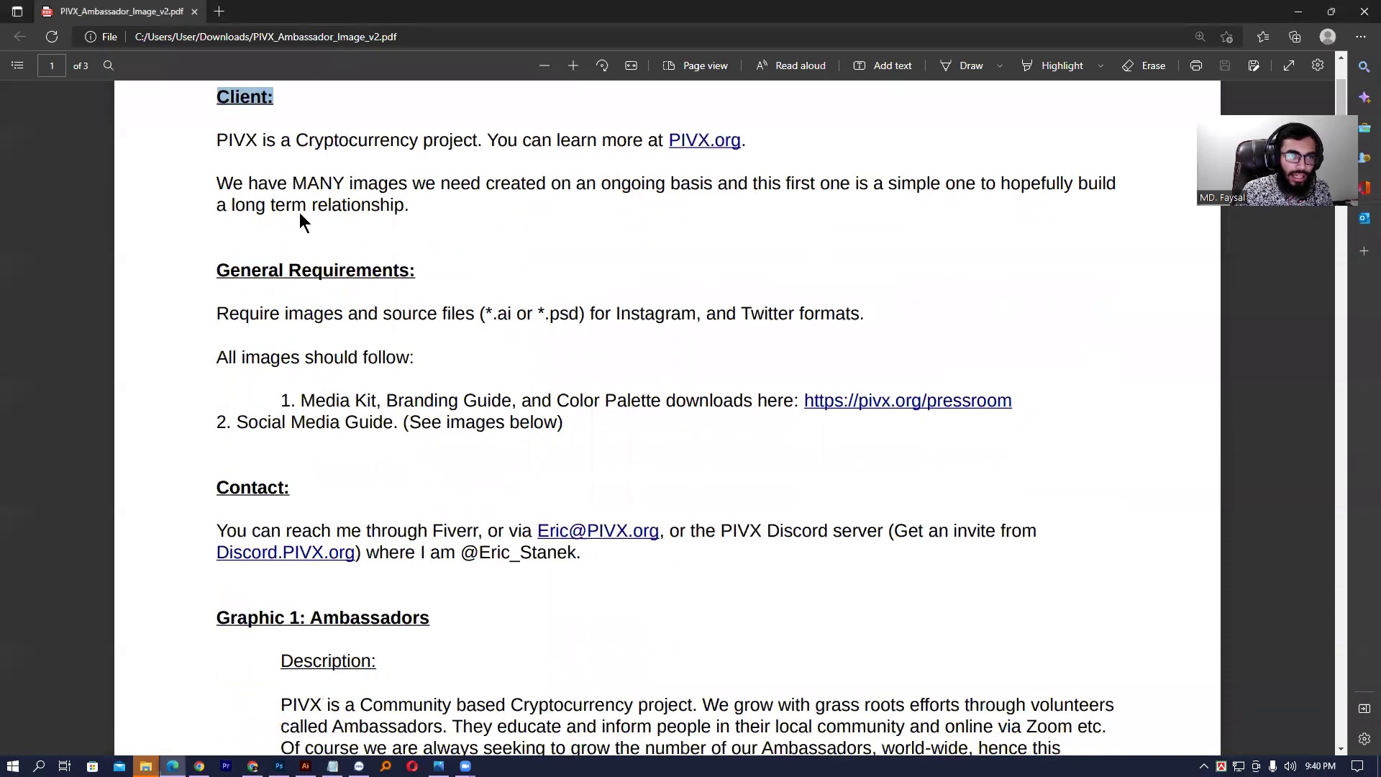
{"action": "scroll", "coordinate": [328, 210], "scroll_direction": "down", "scroll_amount": 10}
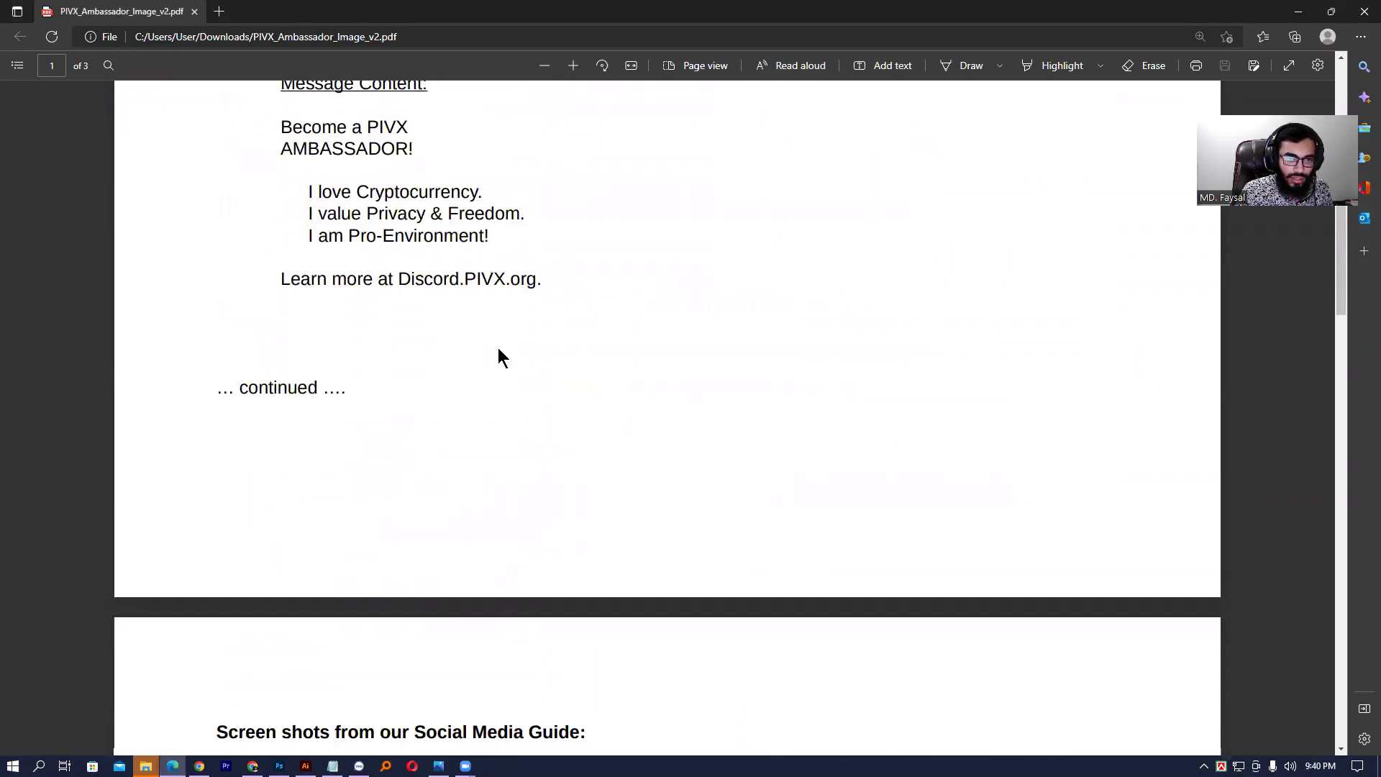
{"action": "scroll", "coordinate": [451, 321], "scroll_direction": "up", "scroll_amount": 10}
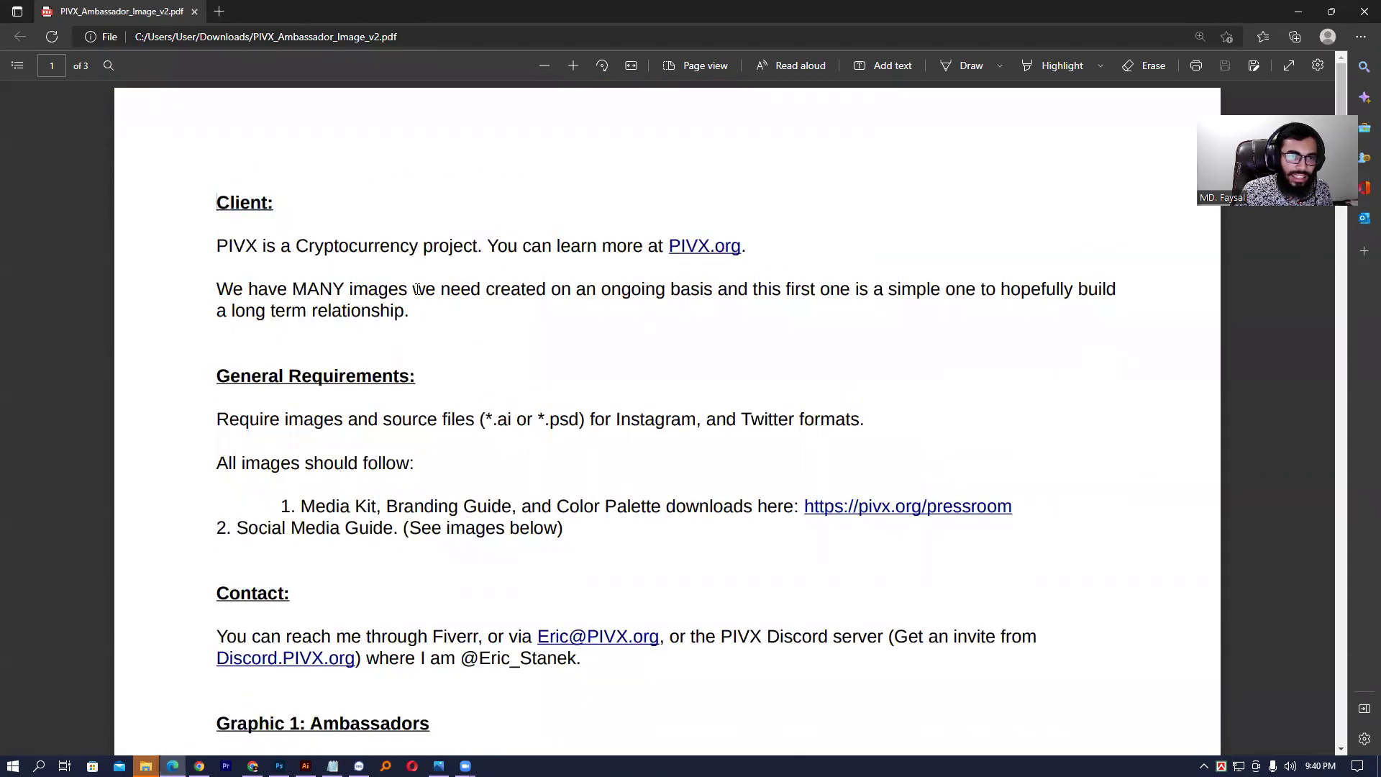
{"action": "scroll", "coordinate": [506, 309], "scroll_direction": "down", "scroll_amount": 4}
{"action": "scroll", "coordinate": [457, 418], "scroll_direction": "up", "scroll_amount": 5}
- Highlight General Requirements lines on source file types and the Instagram and Twitter formats
{"action": "left_click_drag", "start_coordinate": [216, 417], "coordinate": [636, 468]}
{"action": "left_click", "coordinate": [522, 424]}
{"action": "left_click_drag", "start_coordinate": [498, 418], "coordinate": [595, 426]}
{"action": "left_click", "coordinate": [582, 418]}
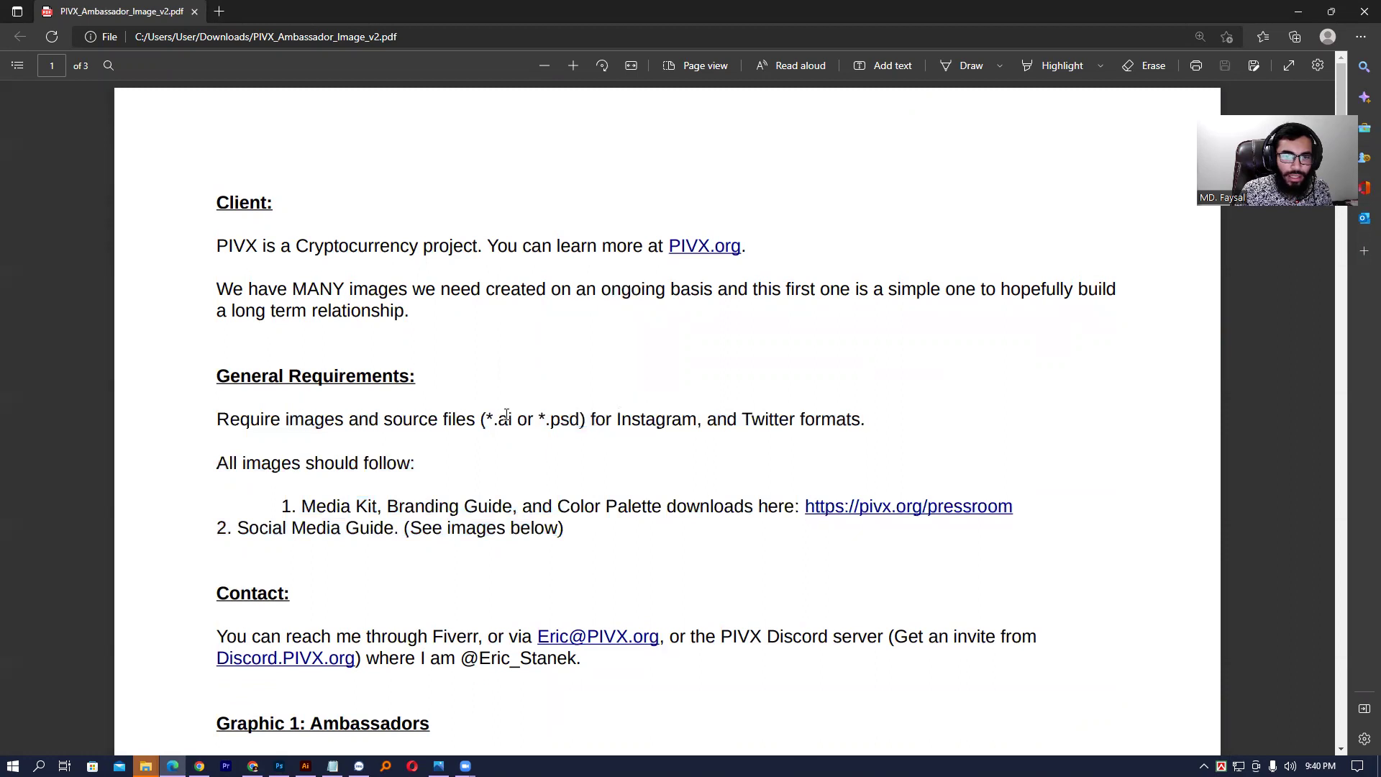
{"action": "left_click_drag", "start_coordinate": [501, 418], "coordinate": [571, 425]}
{"action": "left_click", "coordinate": [587, 420]}
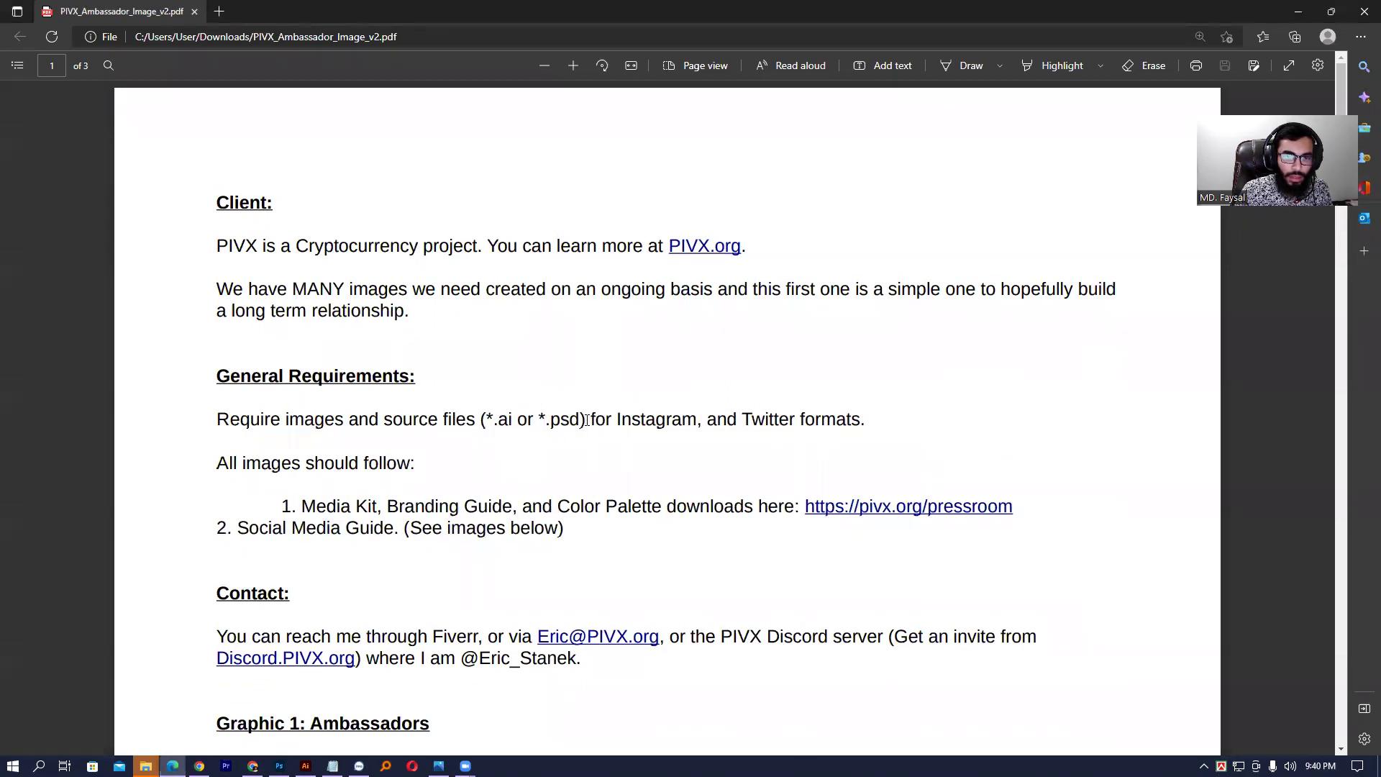
{"action": "left_click_drag", "start_coordinate": [619, 419], "coordinate": [805, 421]}
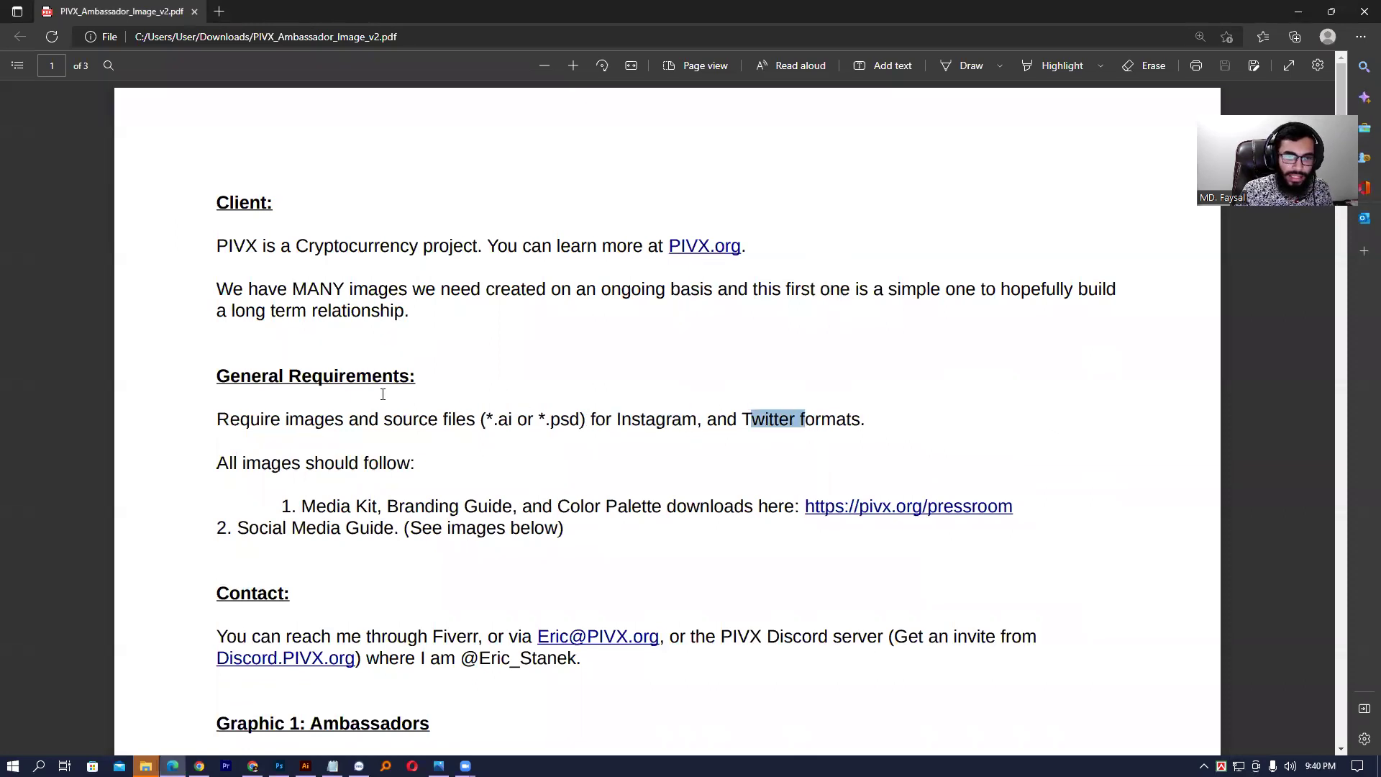
{"action": "scroll", "coordinate": [383, 394], "scroll_direction": "down", "scroll_amount": 2}
{"action": "scroll", "coordinate": [687, 387], "scroll_direction": "down", "scroll_amount": 2}
- Open pivx.org/pressroom in a new tab, then scroll to page 2's Step 1 Sizes
{"action": "left_click", "coordinate": [915, 301]}
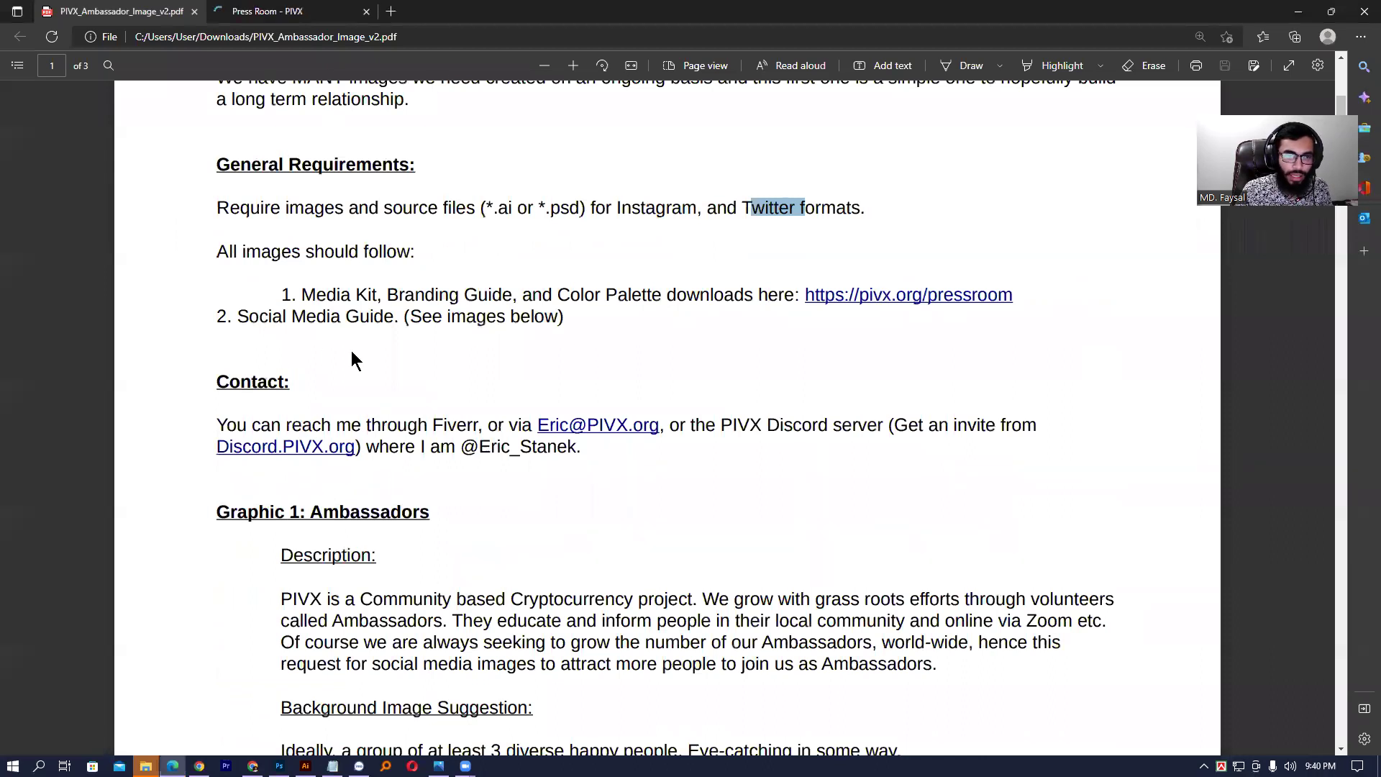
{"action": "scroll", "coordinate": [341, 383], "scroll_direction": "down", "scroll_amount": 2}
{"action": "scroll", "coordinate": [554, 335], "scroll_direction": "down", "scroll_amount": 6}
{"action": "scroll", "coordinate": [482, 352], "scroll_direction": "down", "scroll_amount": 15}
{"action": "scroll", "coordinate": [546, 338], "scroll_direction": "up", "scroll_amount": 2}
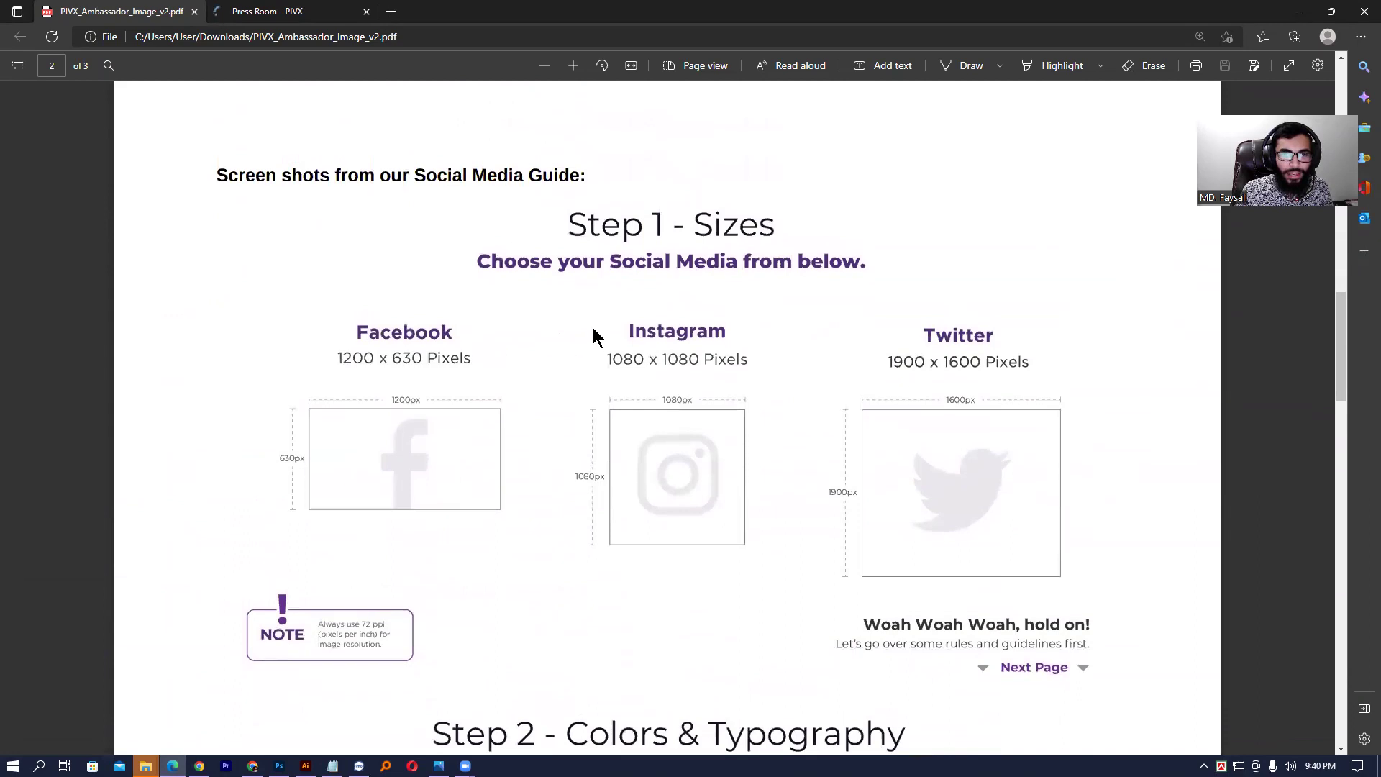
{"action": "scroll", "coordinate": [554, 337], "scroll_direction": "up", "scroll_amount": 1}
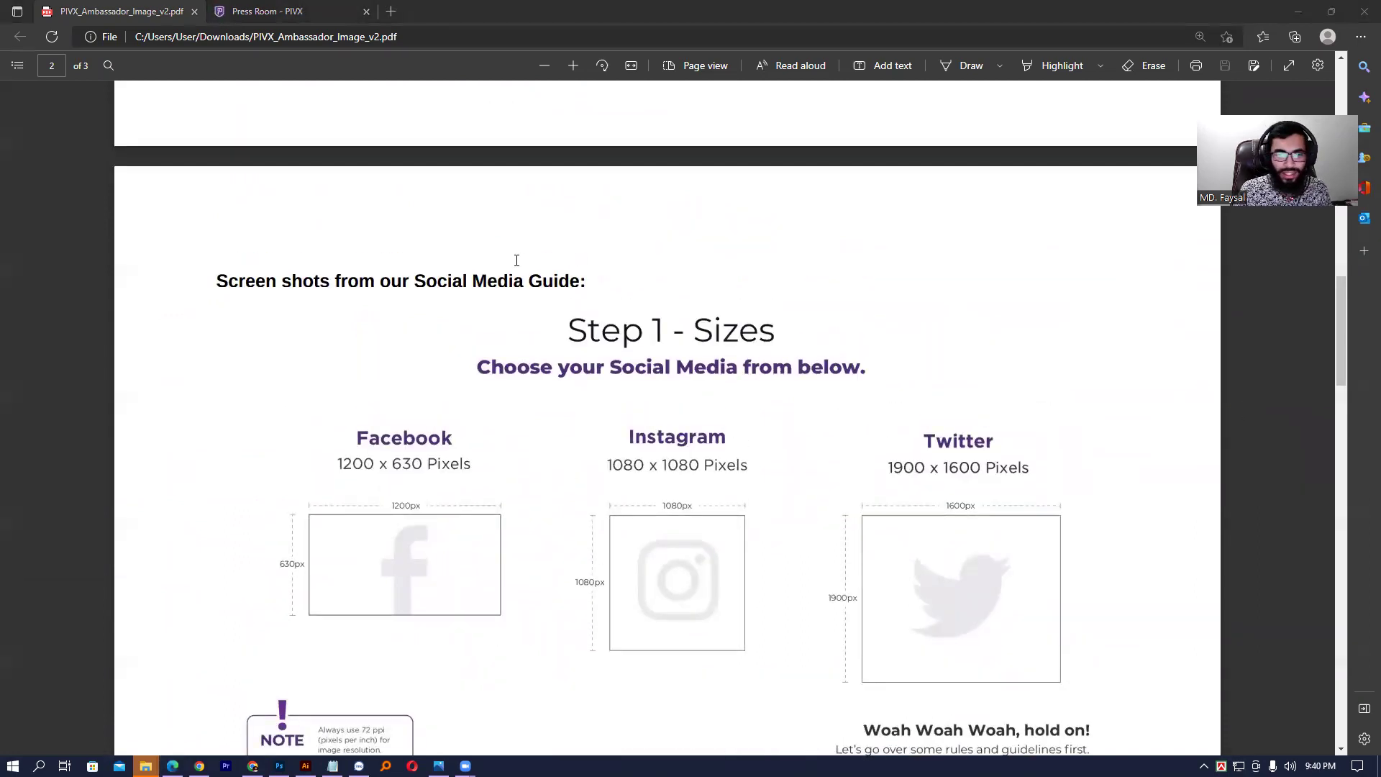
{"action": "scroll", "coordinate": [669, 310], "scroll_direction": "down", "scroll_amount": 1}
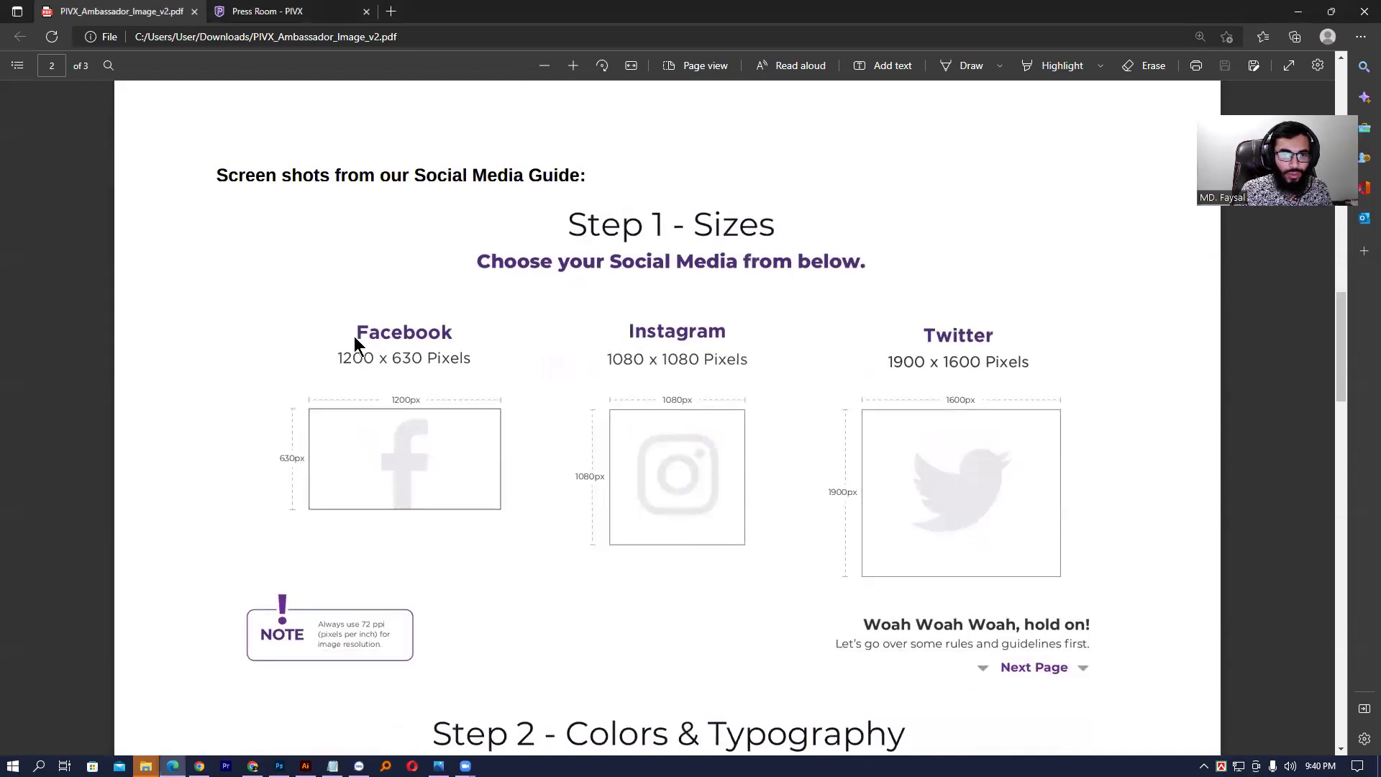
{"action": "scroll", "coordinate": [550, 278], "scroll_direction": "down", "scroll_amount": 1}
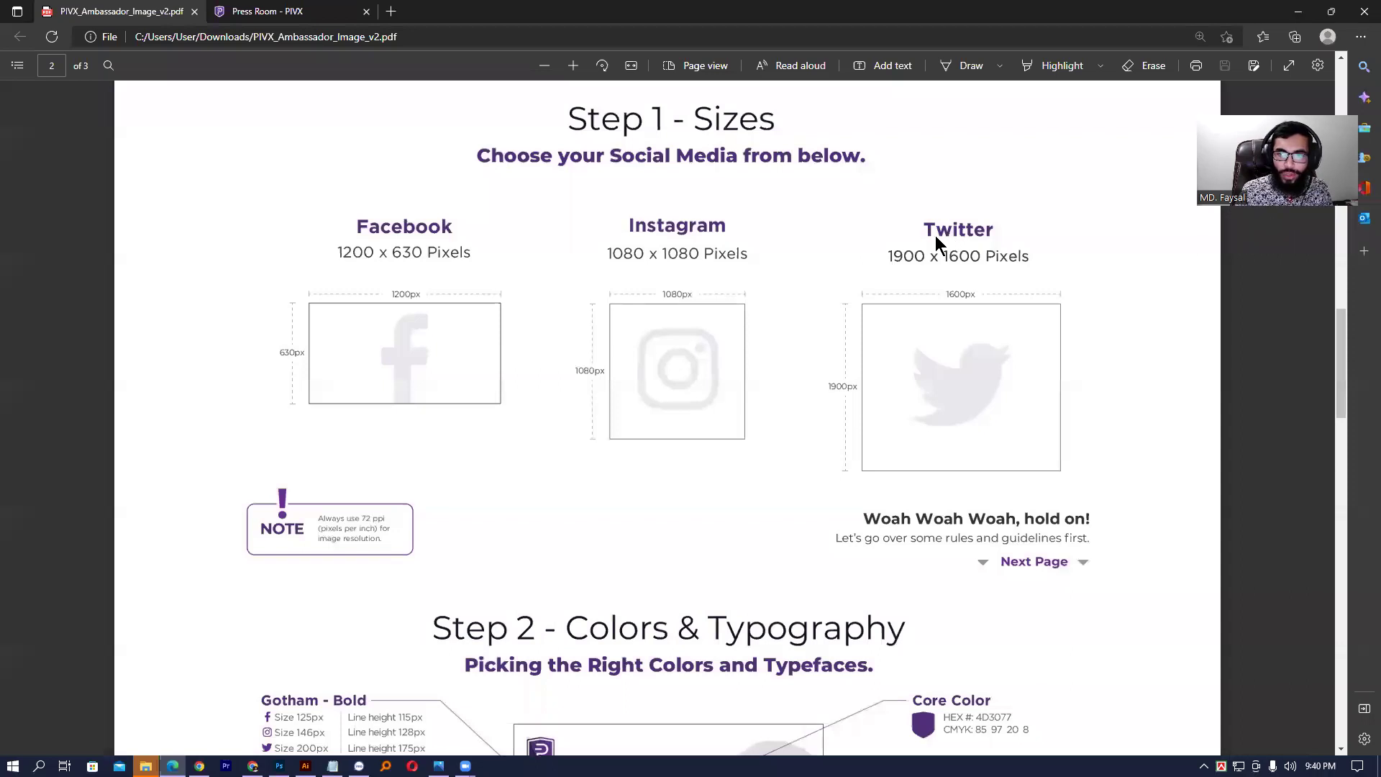
- Scroll past Step 2's Gotham fonts and colour codes to Step 3 Margins & Placement
{"action": "scroll", "coordinate": [929, 274], "scroll_direction": "down", "scroll_amount": 3}
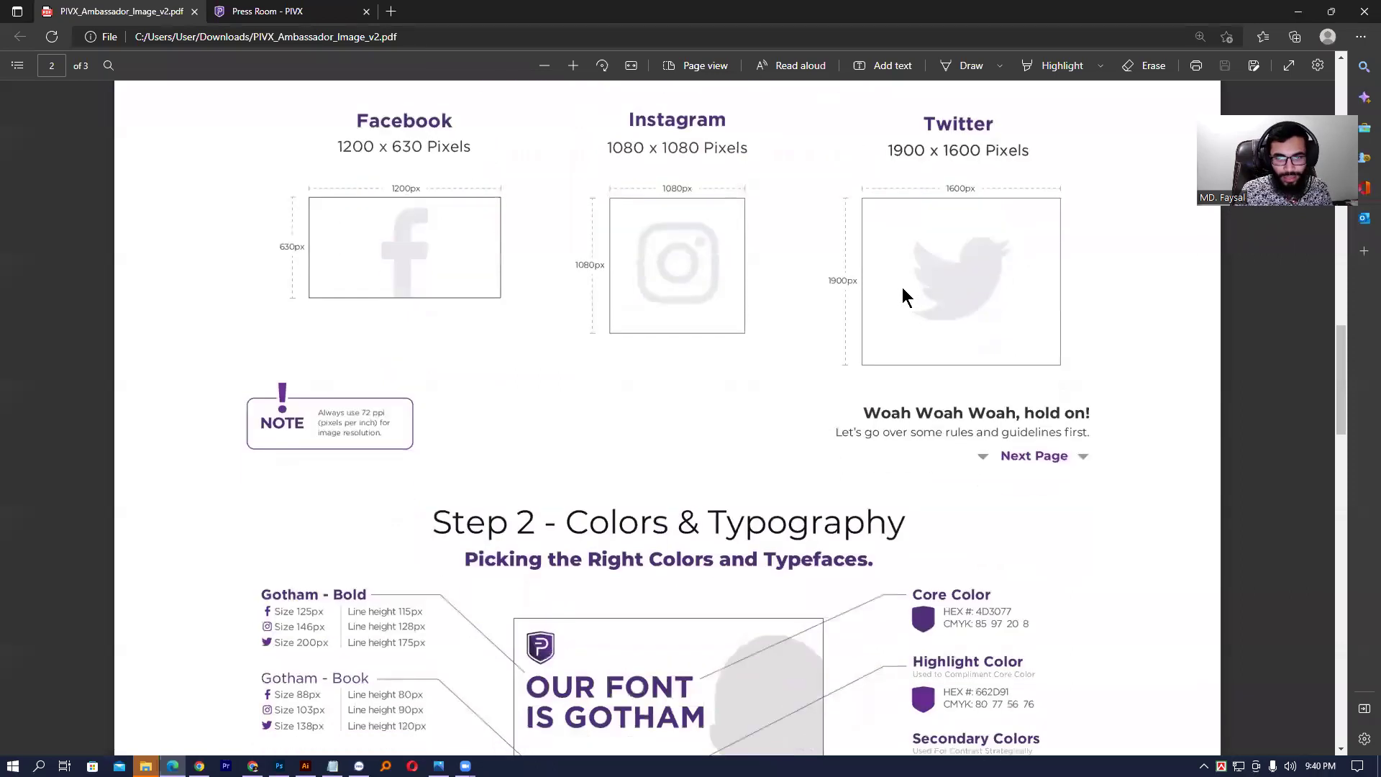
{"action": "scroll", "coordinate": [584, 275], "scroll_direction": "down", "scroll_amount": 2}
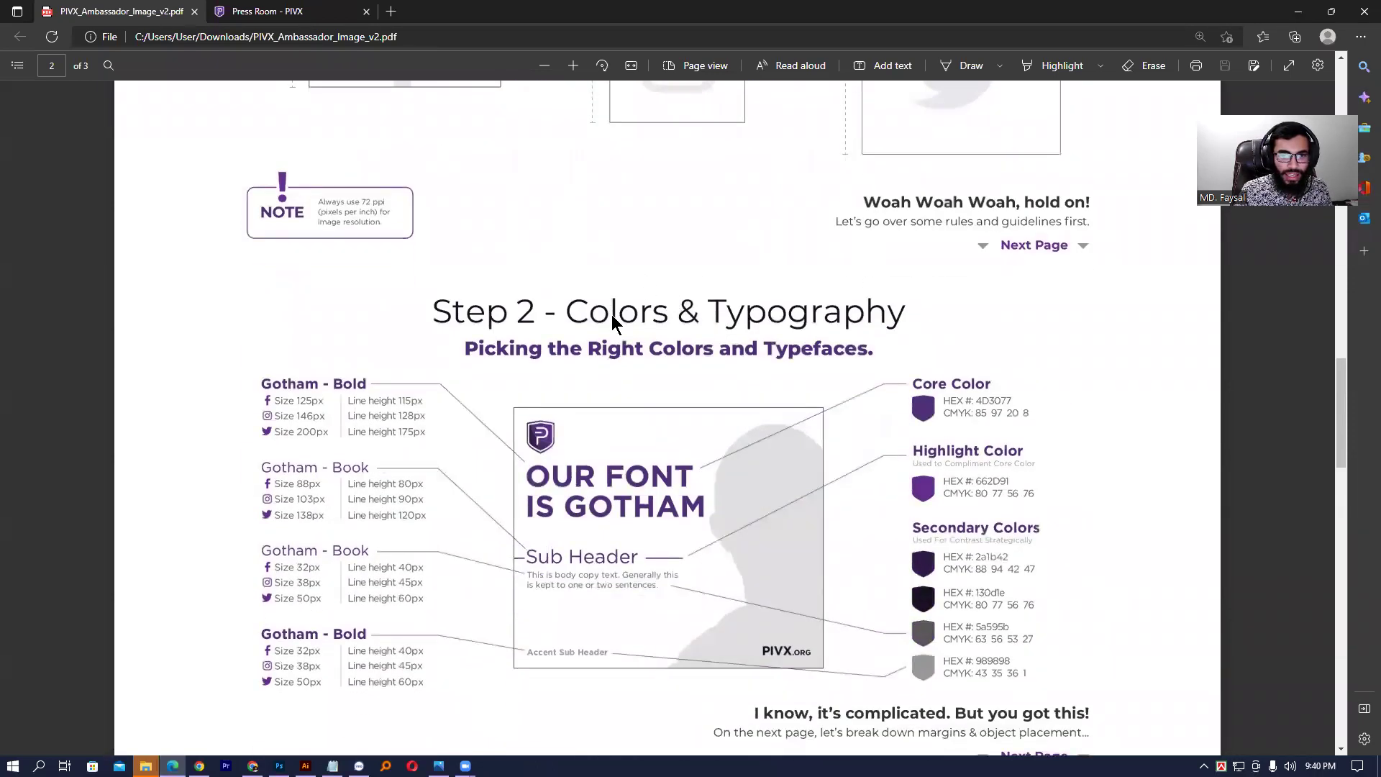
{"action": "scroll", "coordinate": [477, 360], "scroll_direction": "down", "scroll_amount": 2}
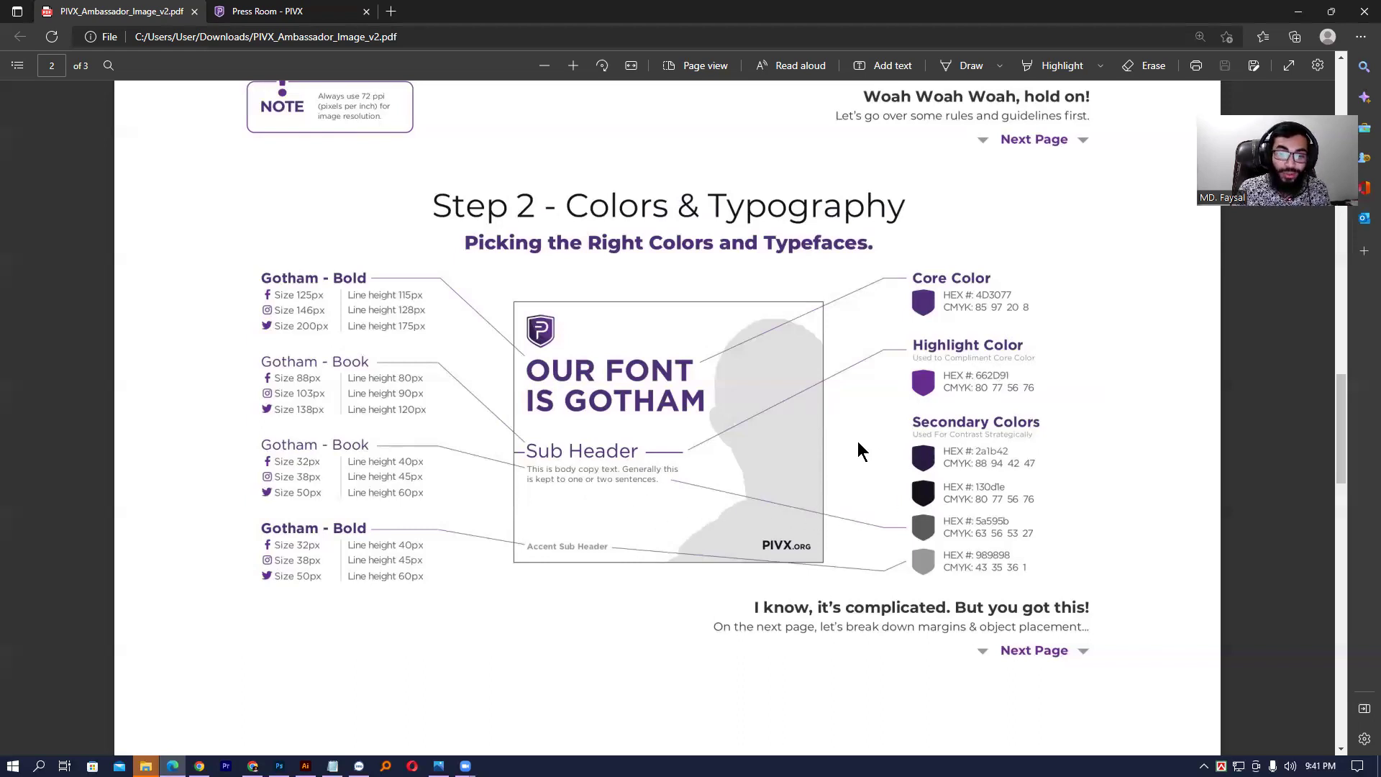
{"action": "scroll", "coordinate": [857, 442], "scroll_direction": "down", "scroll_amount": 8}
{"action": "scroll", "coordinate": [862, 447], "scroll_direction": "up", "scroll_amount": 8}
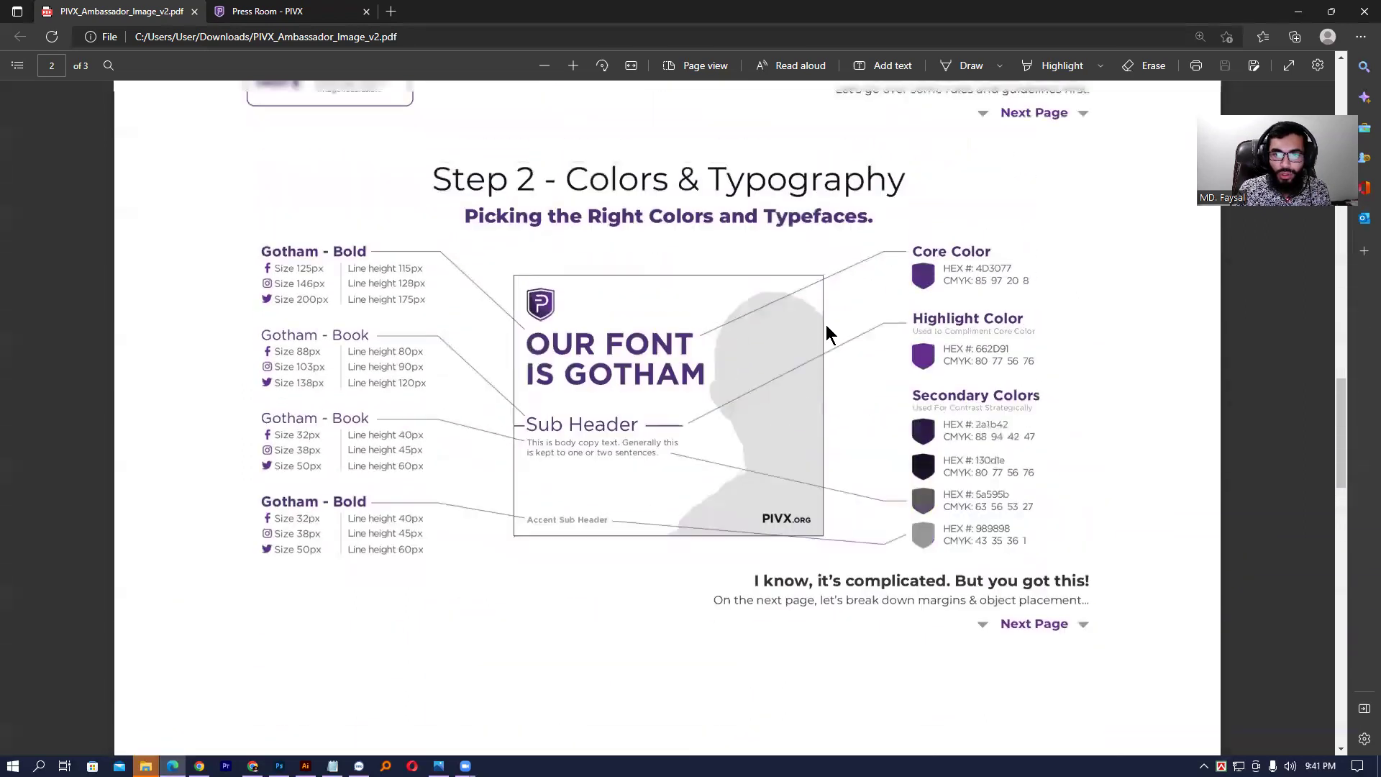
{"action": "scroll", "coordinate": [828, 334], "scroll_direction": "up", "scroll_amount": 1}
{"action": "scroll", "coordinate": [735, 400], "scroll_direction": "down", "scroll_amount": 10}
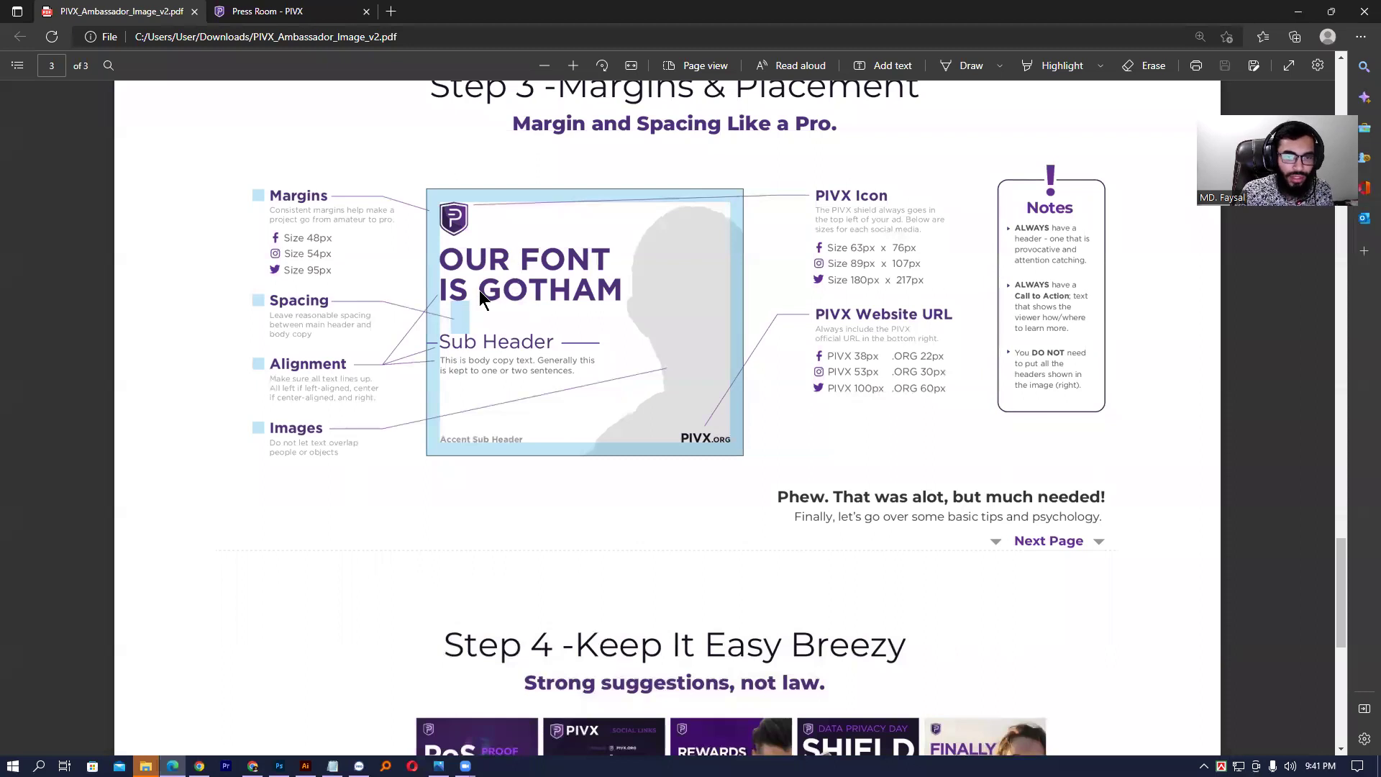
{"action": "scroll", "coordinate": [547, 299], "scroll_direction": "down", "scroll_amount": 1}
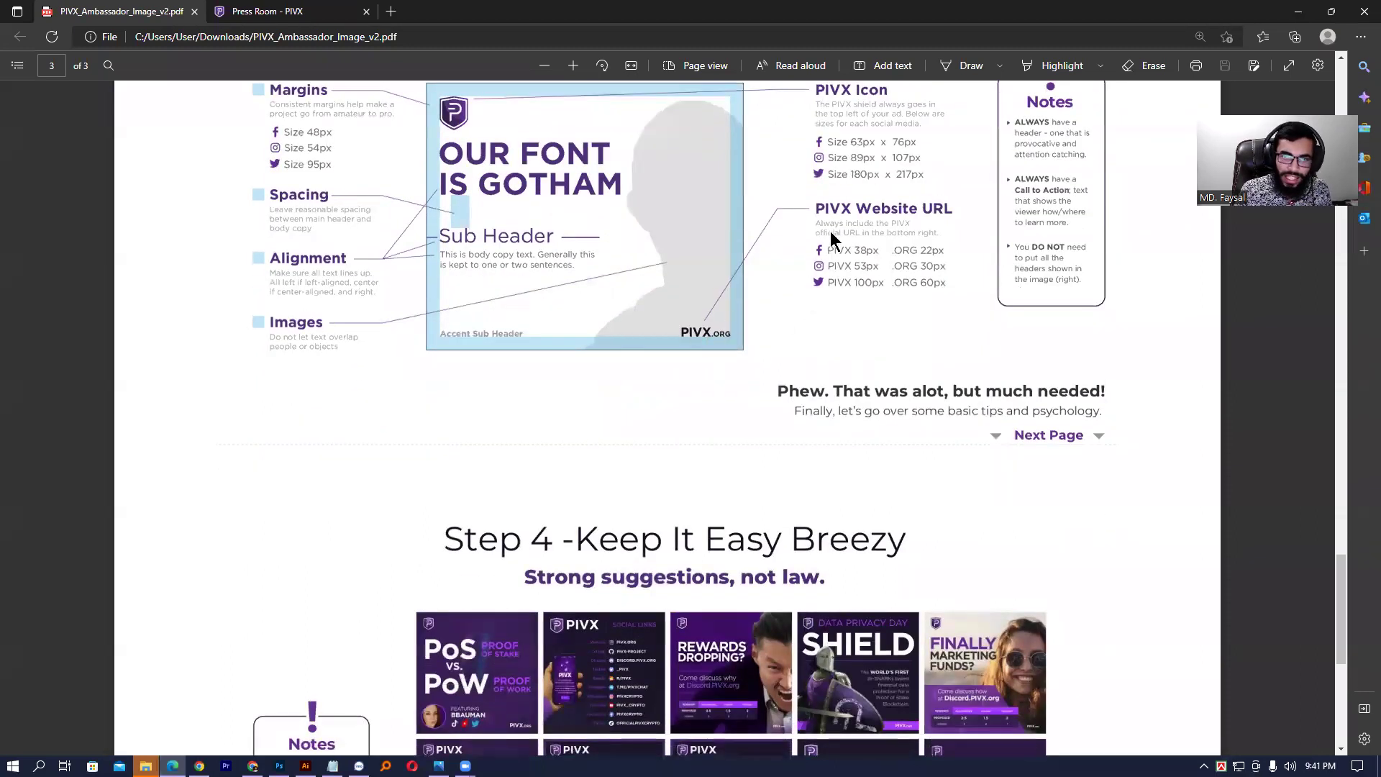
{"action": "scroll", "coordinate": [833, 238], "scroll_direction": "up", "scroll_amount": 1}
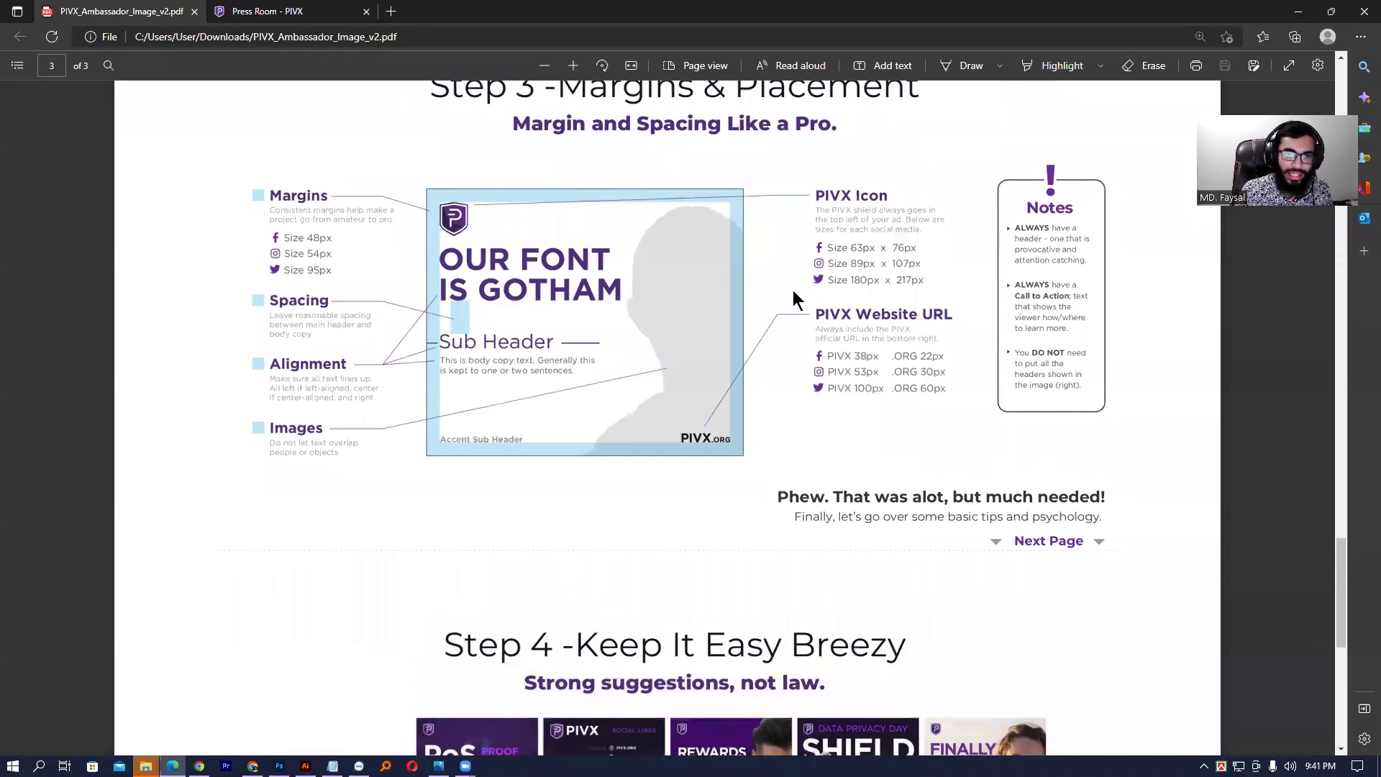
{"action": "scroll", "coordinate": [780, 287], "scroll_direction": "down", "scroll_amount": 4}
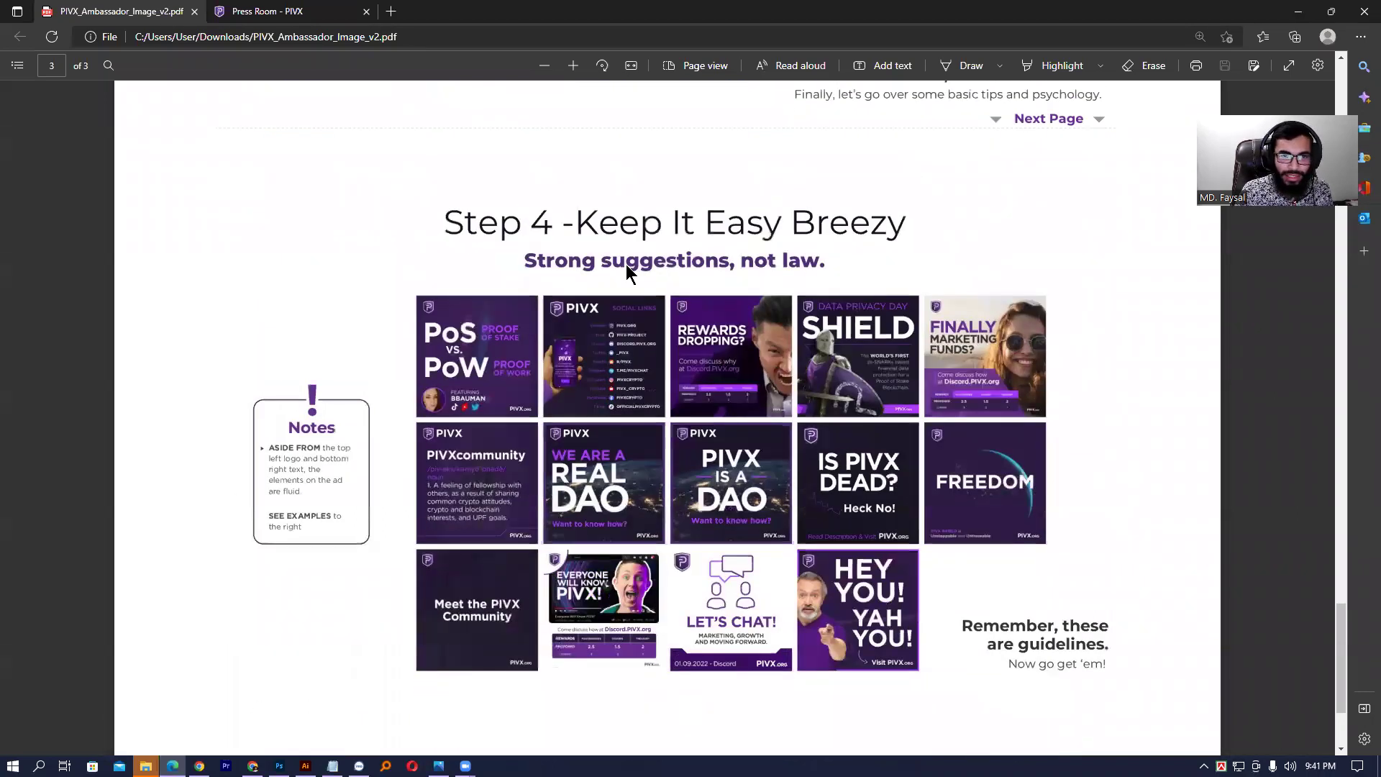
{"action": "scroll", "coordinate": [626, 264], "scroll_direction": "down", "scroll_amount": 2}
{"action": "scroll", "coordinate": [391, 303], "scroll_direction": "up", "scroll_amount": 2}
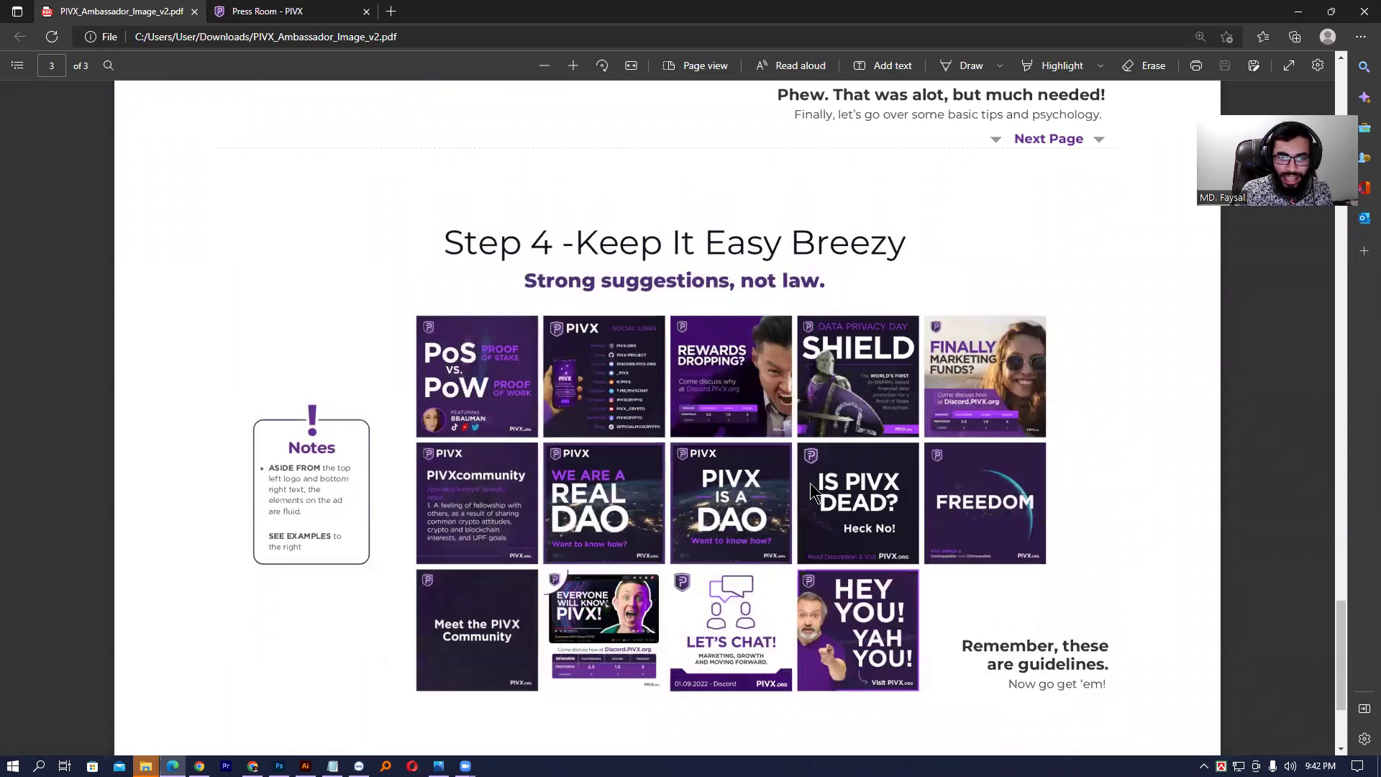
{"action": "scroll", "coordinate": [755, 499], "scroll_direction": "down", "scroll_amount": 1}
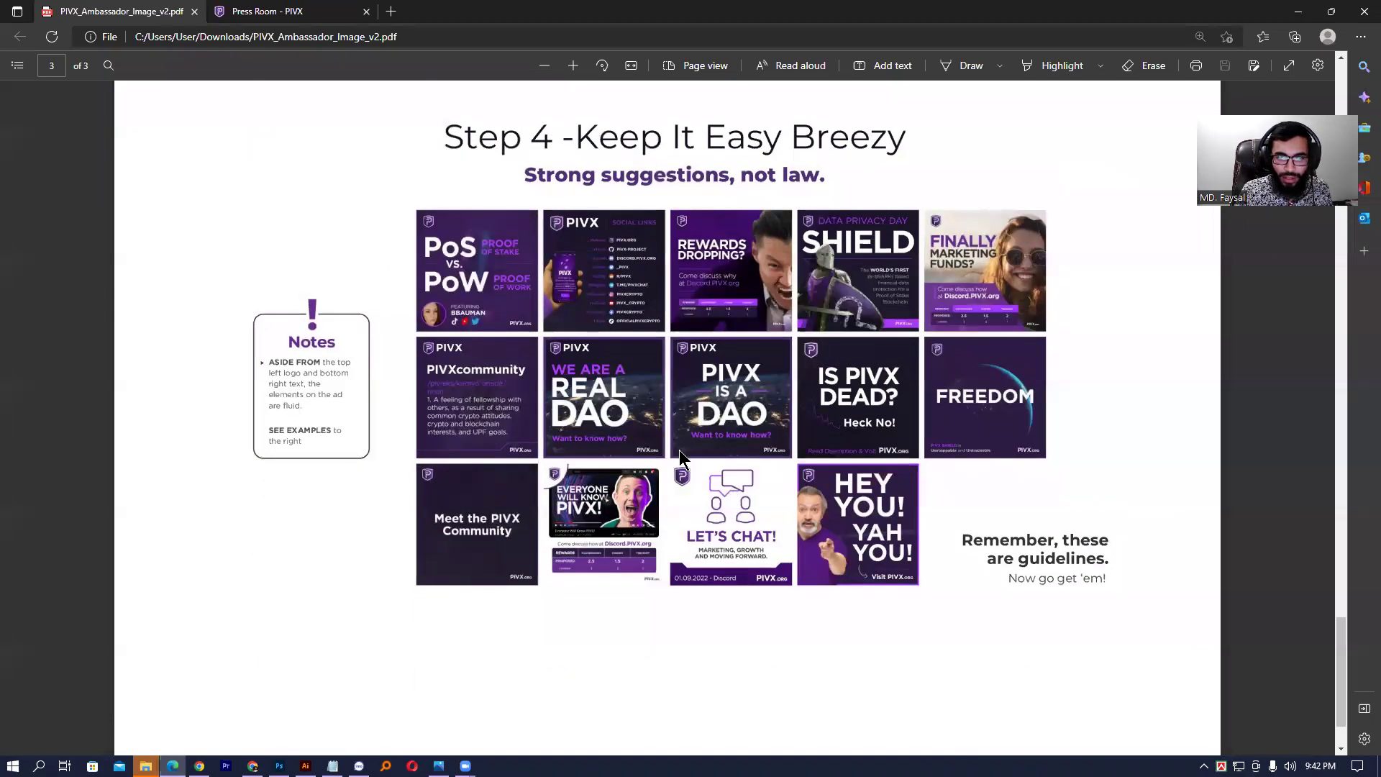
{"action": "scroll", "coordinate": [679, 451], "scroll_direction": "up", "scroll_amount": 1}
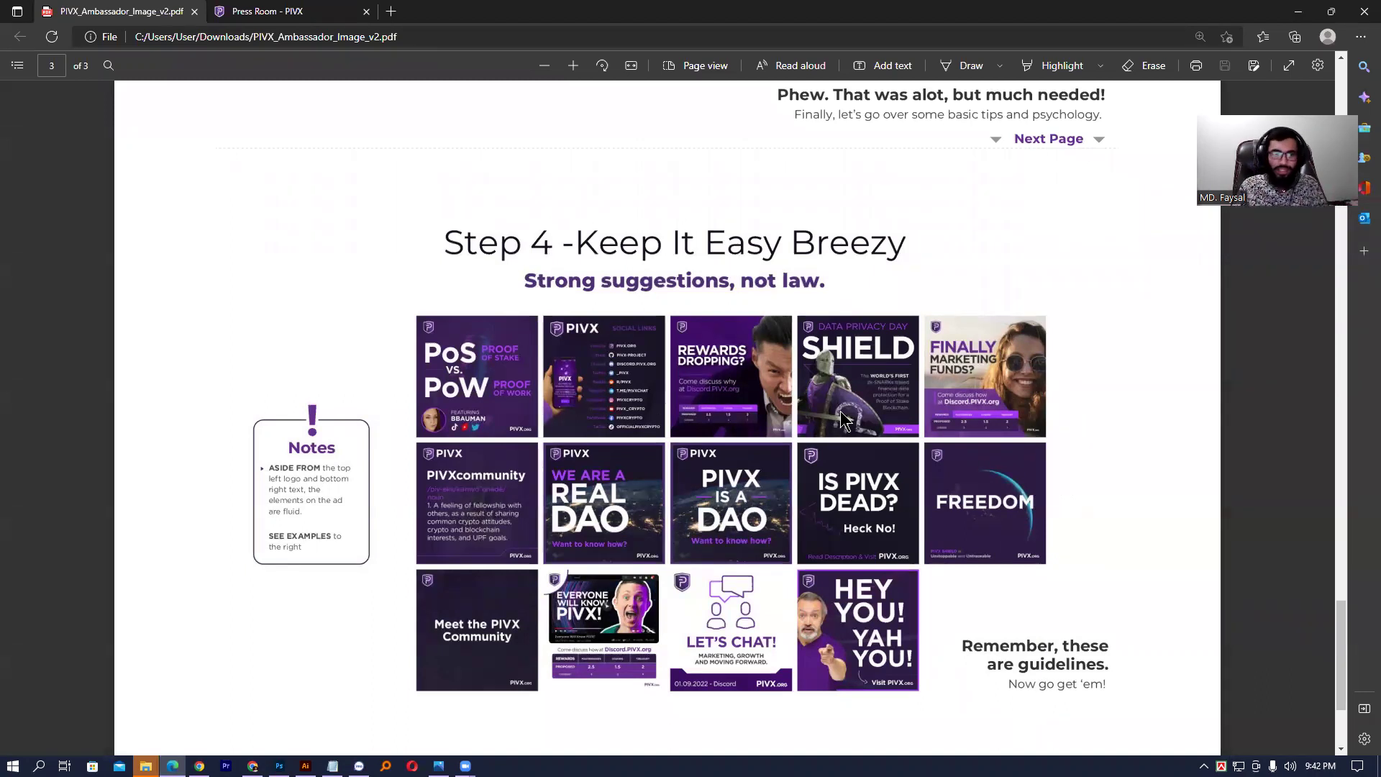
{"action": "scroll", "coordinate": [792, 412], "scroll_direction": "up", "scroll_amount": 15}
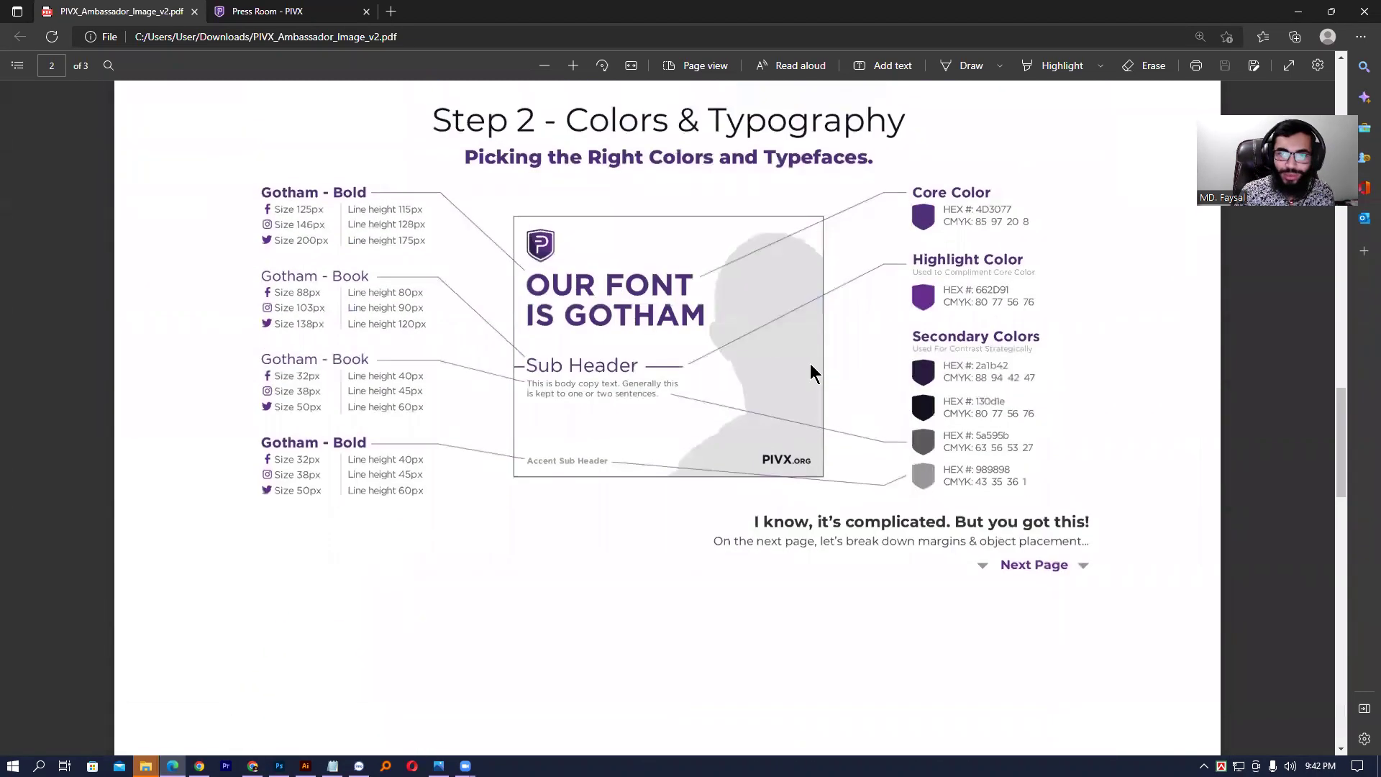
{"action": "scroll", "coordinate": [811, 360], "scroll_direction": "up", "scroll_amount": 10}
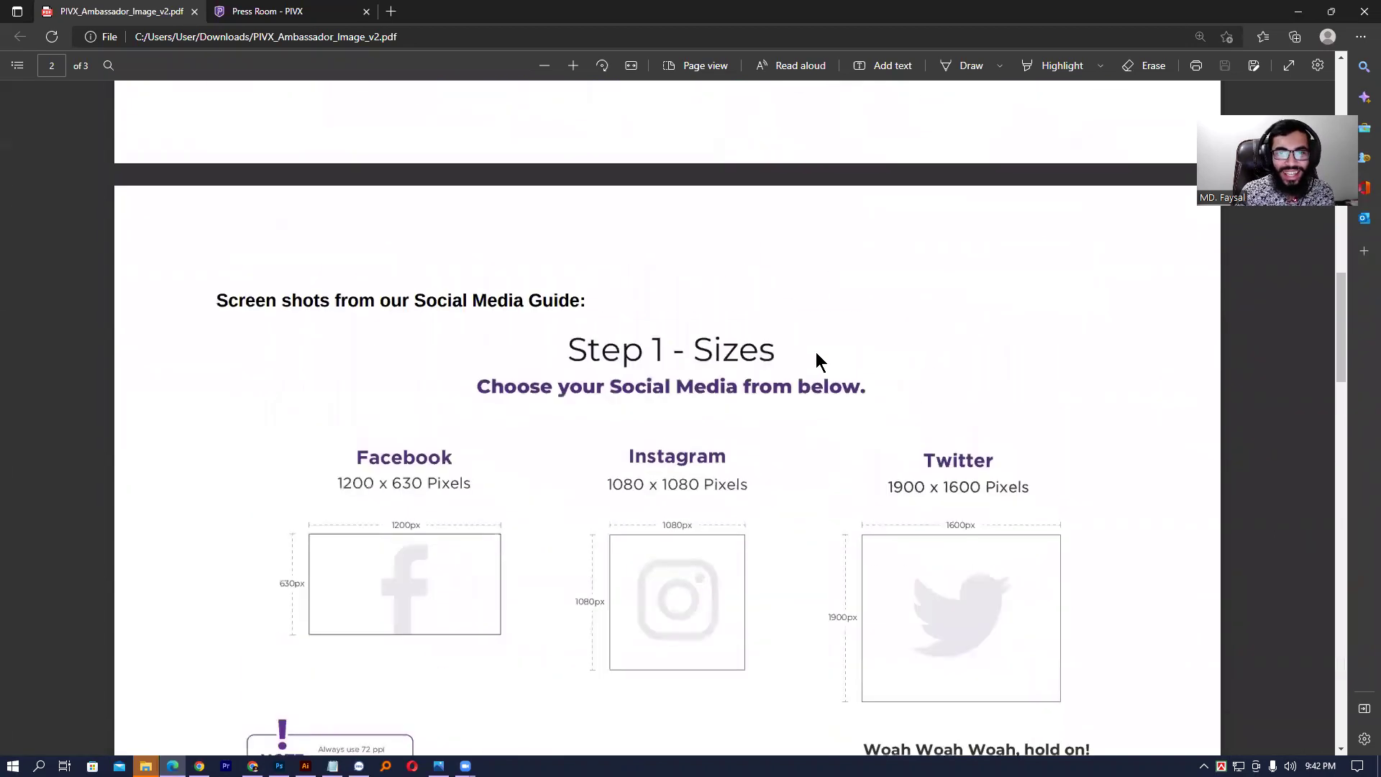
{"action": "scroll", "coordinate": [816, 352], "scroll_direction": "up", "scroll_amount": 10}
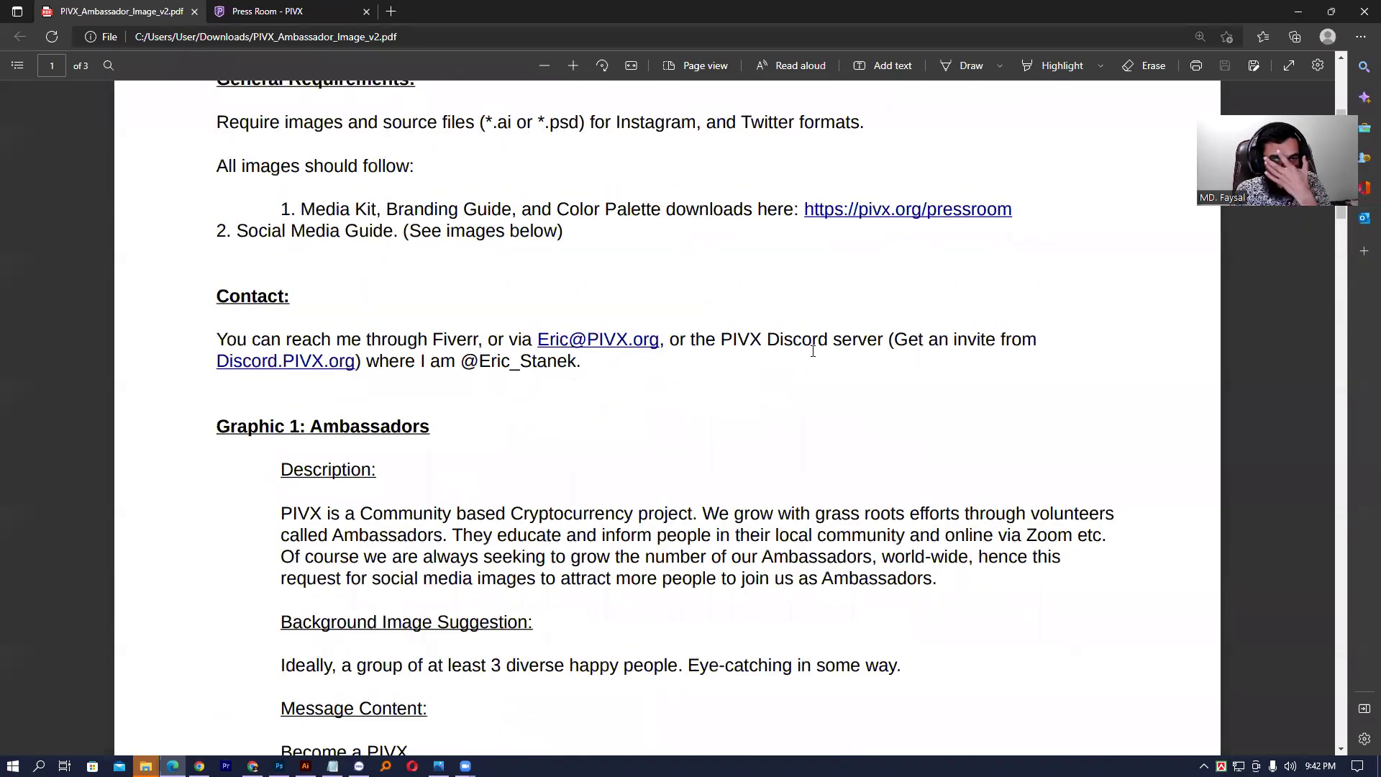
{"action": "scroll", "coordinate": [813, 351], "scroll_direction": "down", "scroll_amount": 20}
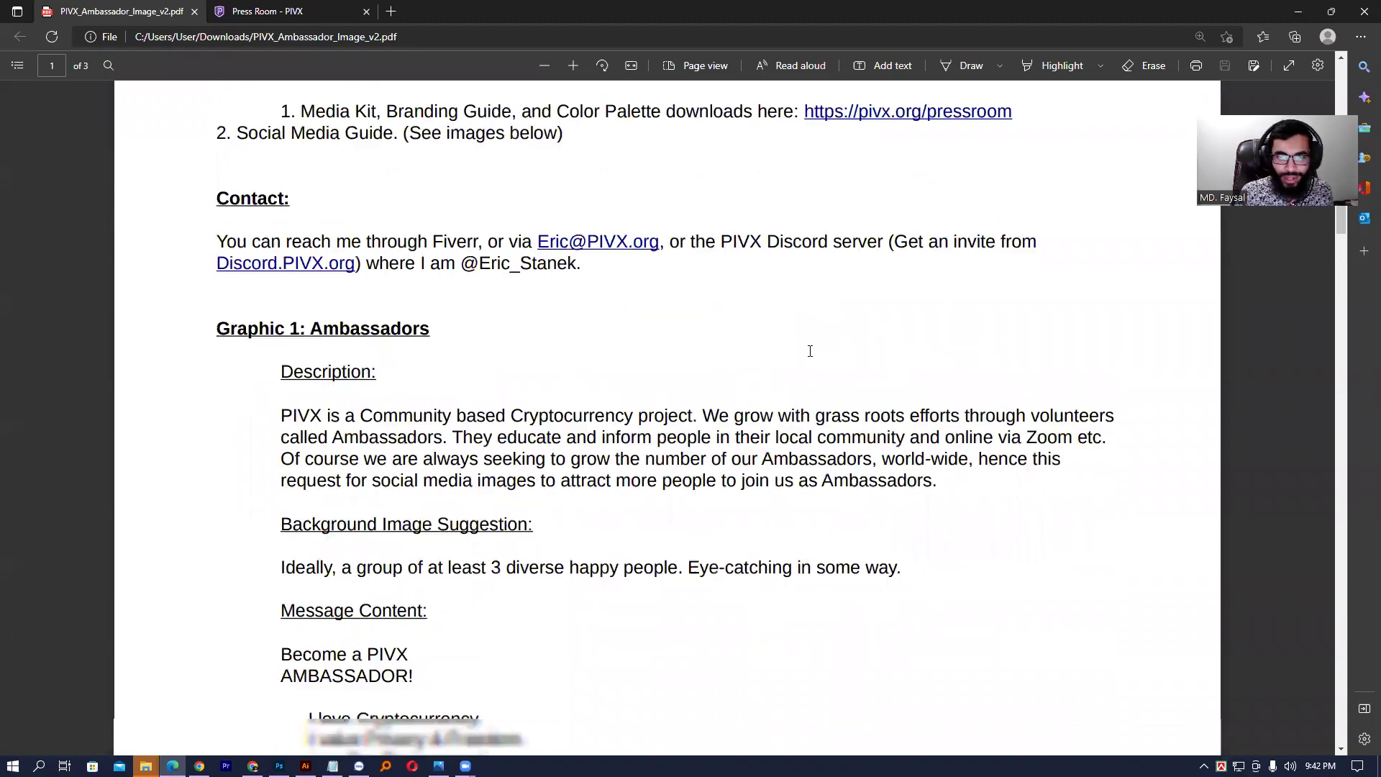
{"action": "scroll", "coordinate": [804, 365], "scroll_direction": "down", "scroll_amount": 12}
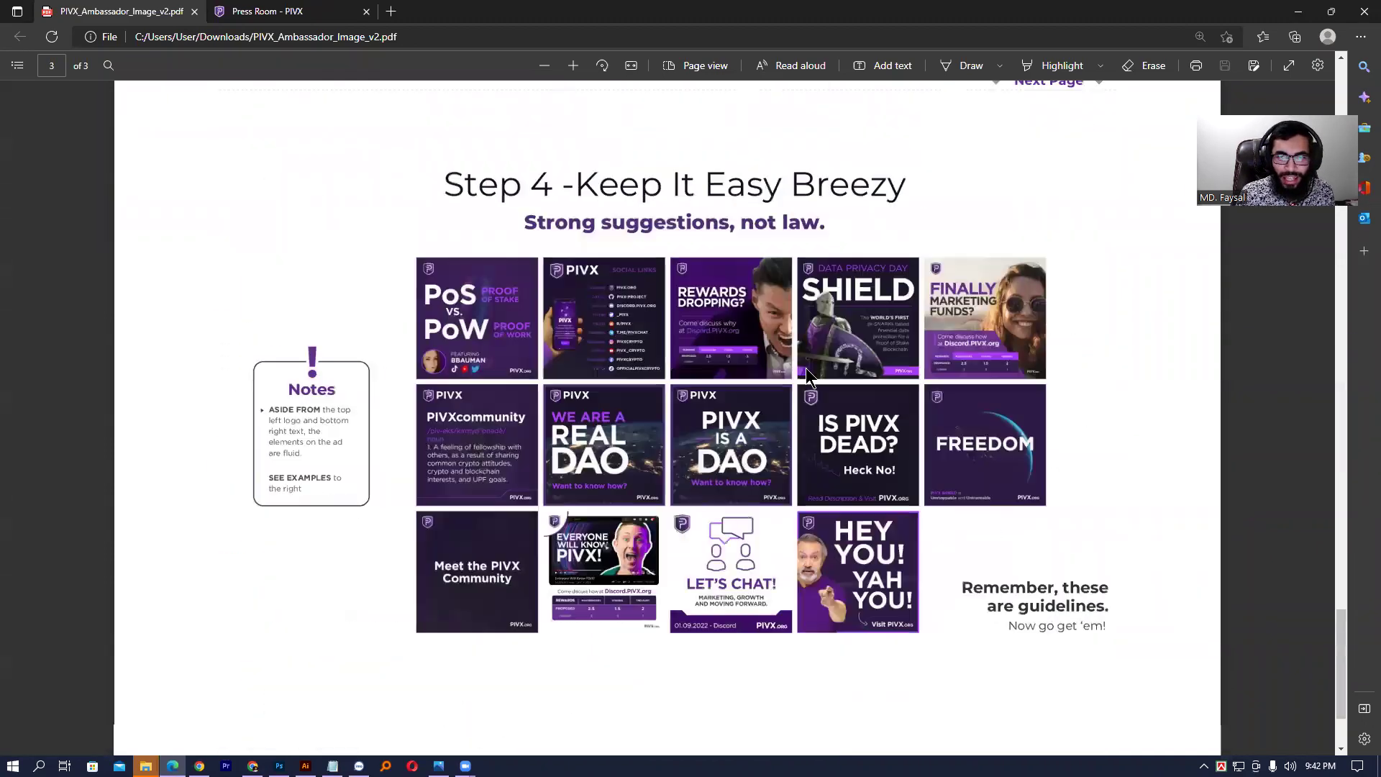
{"action": "scroll", "coordinate": [793, 357], "scroll_direction": "up", "scroll_amount": 5}
{"action": "scroll", "coordinate": [695, 361], "scroll_direction": "down", "scroll_amount": 5}
{"action": "scroll", "coordinate": [575, 338], "scroll_direction": "down", "scroll_amount": 1}
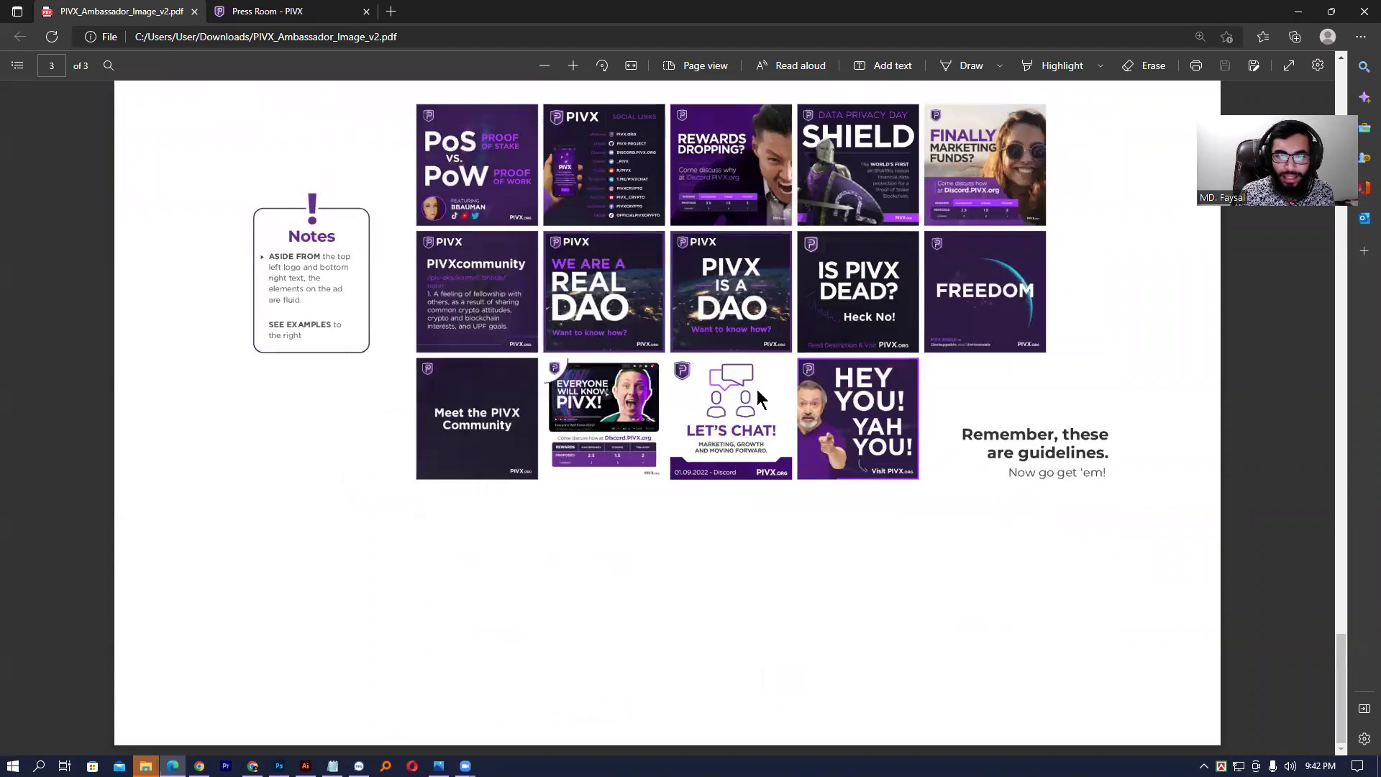
{"action": "scroll", "coordinate": [639, 386], "scroll_direction": "up", "scroll_amount": 3}
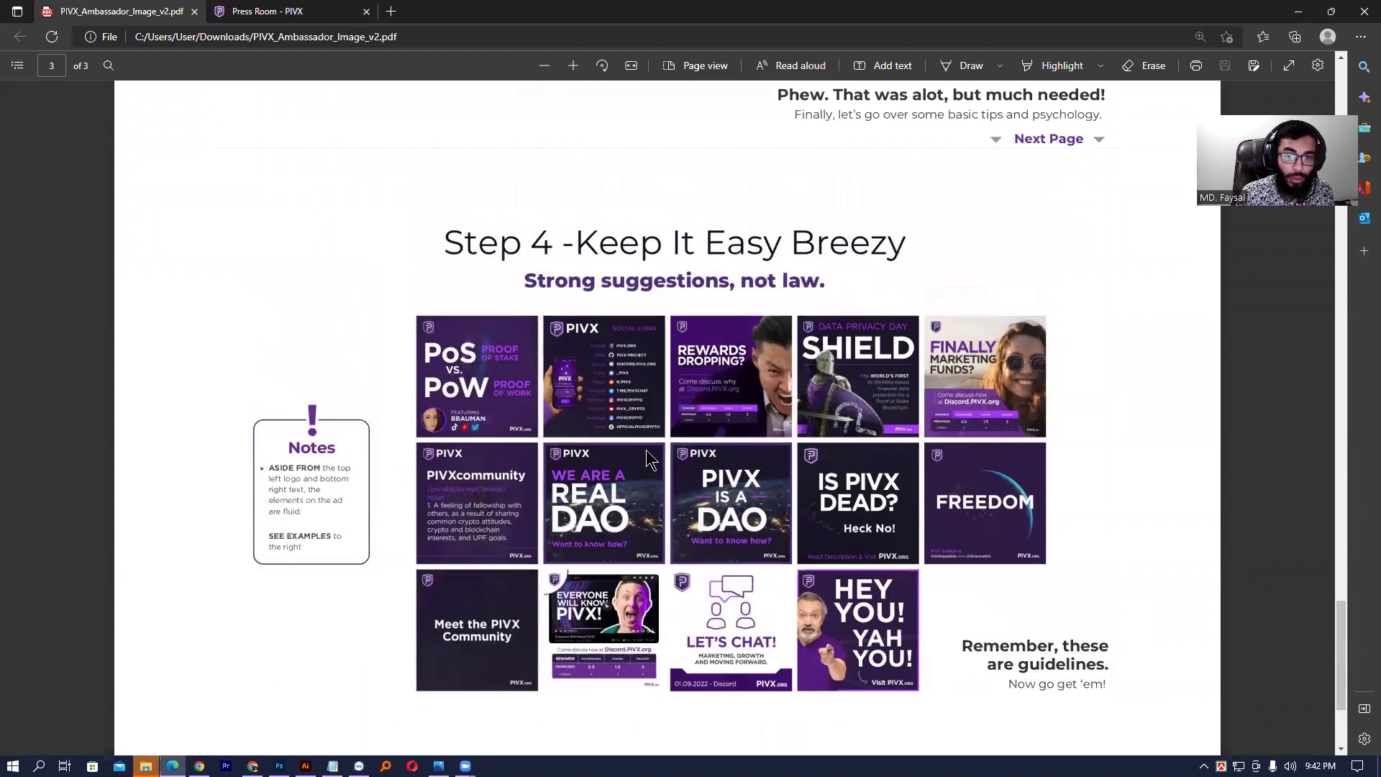
- Browse to New Volume (E:) > Plvx > Final and open 01.jpg in the photo viewer
{"action": "left_click", "coordinate": [1298, 11]}
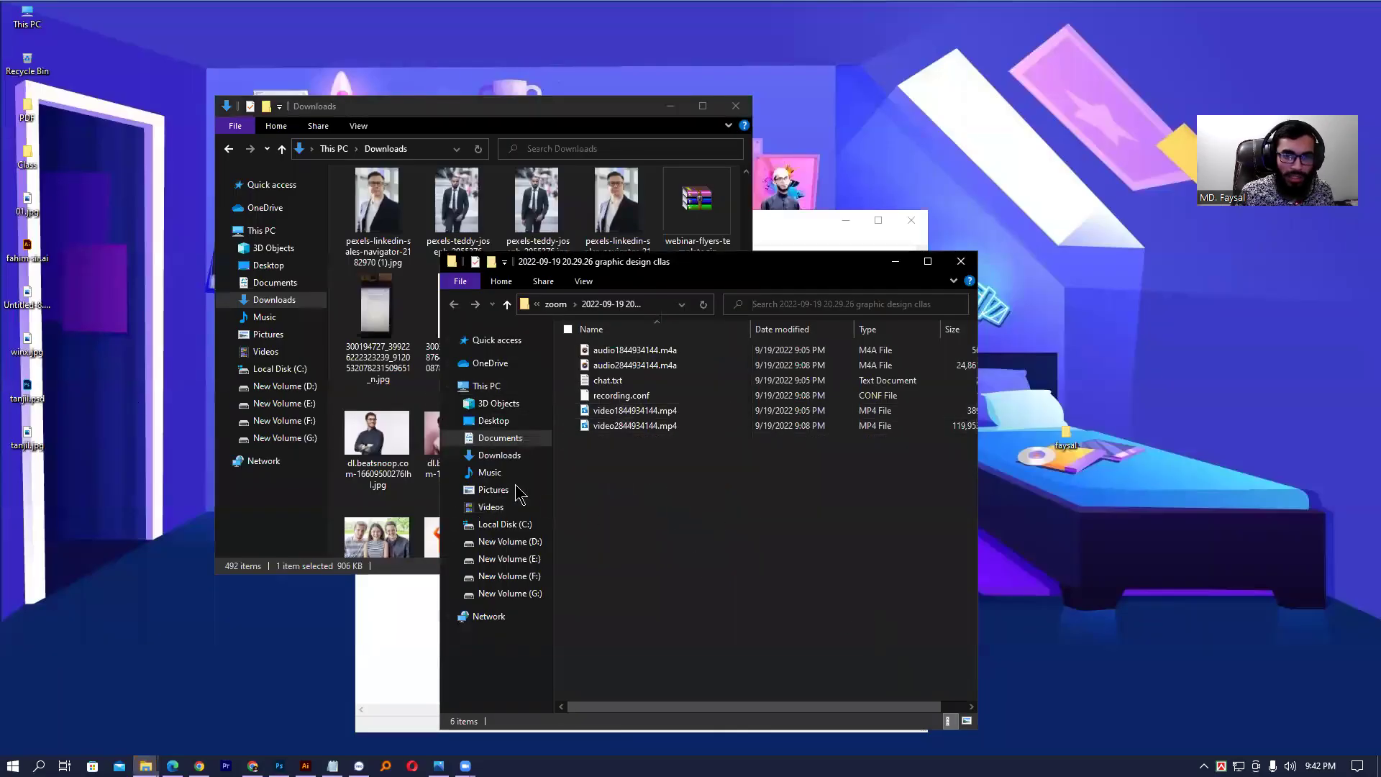
{"action": "left_click", "coordinate": [368, 337]}
{"action": "left_click", "coordinate": [285, 404]}
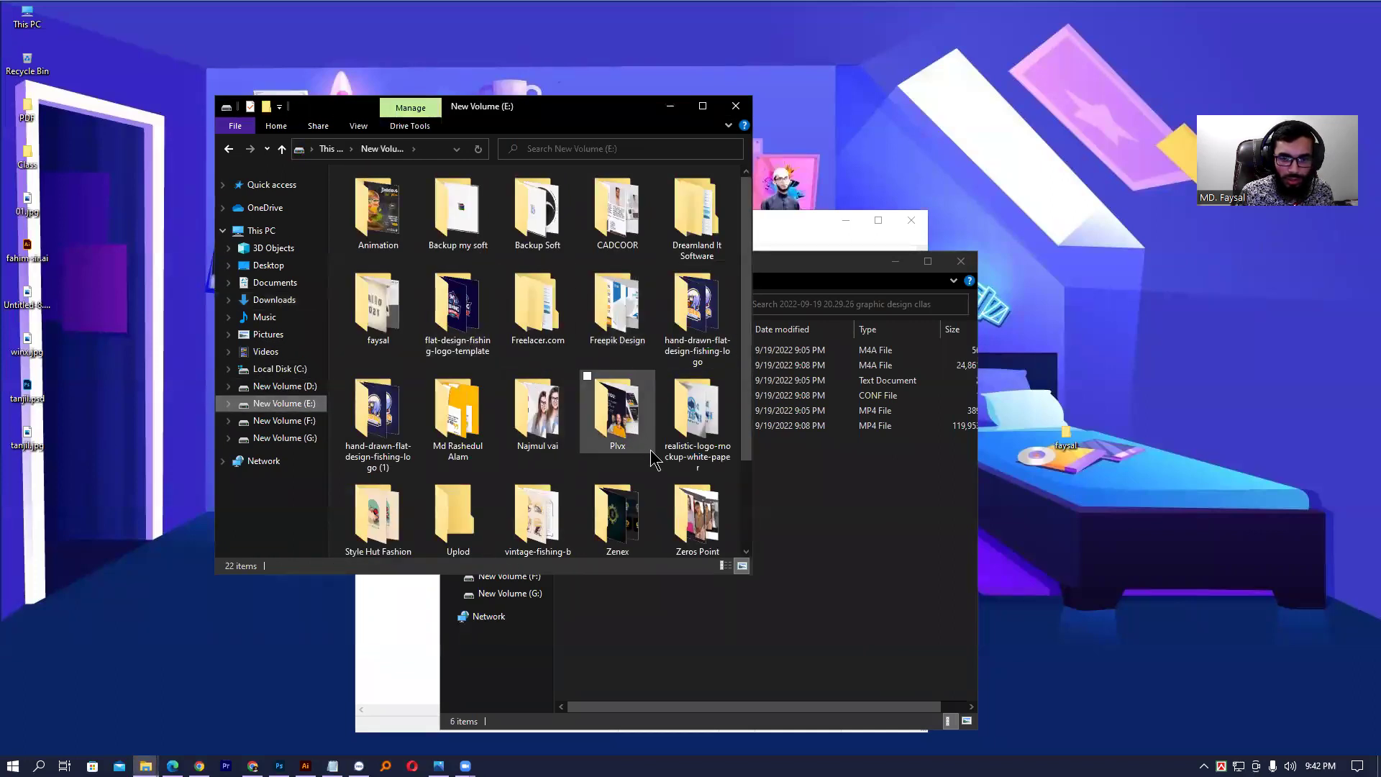
{"action": "scroll", "coordinate": [656, 459], "scroll_direction": "down", "scroll_amount": 2}
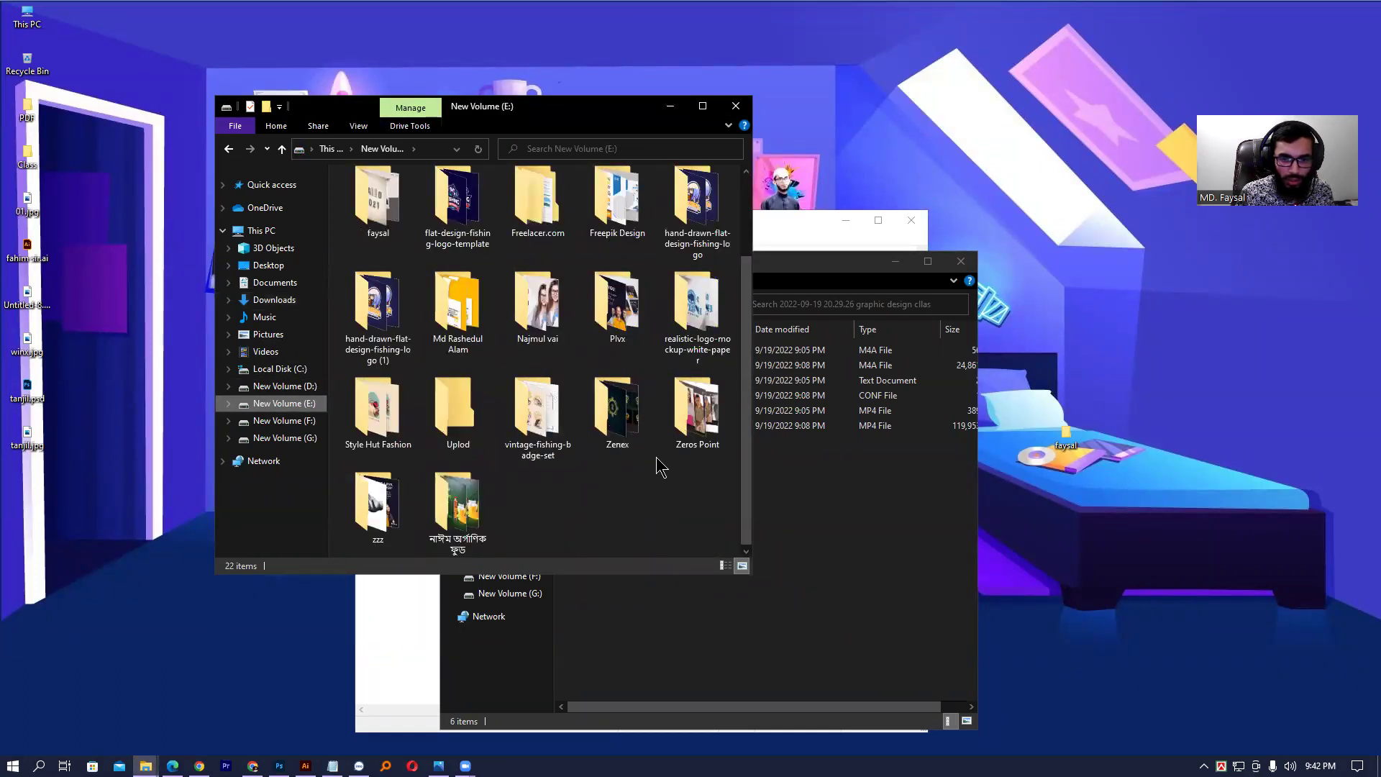
{"action": "double_click", "coordinate": [385, 497]}
{"action": "key", "text": "alt+Left"}
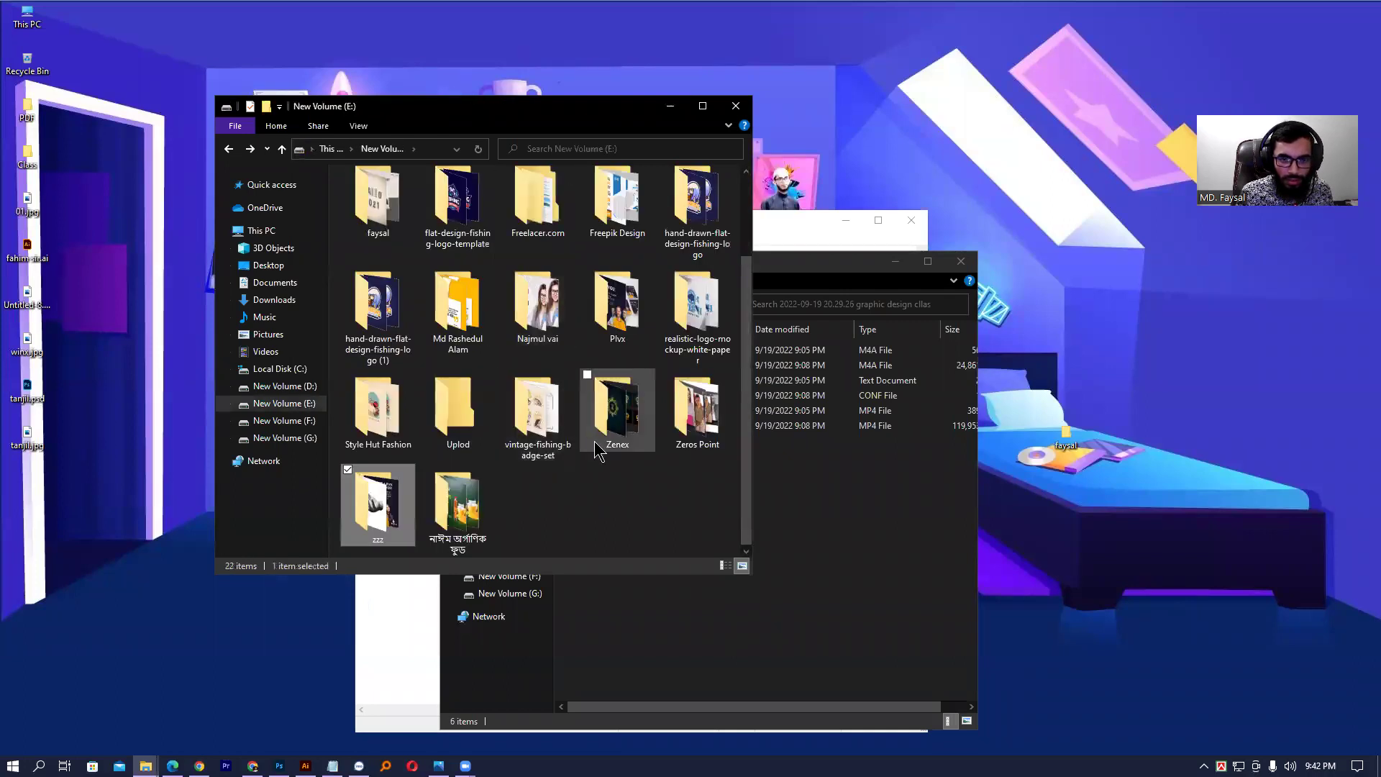
{"action": "double_click", "coordinate": [617, 306]}
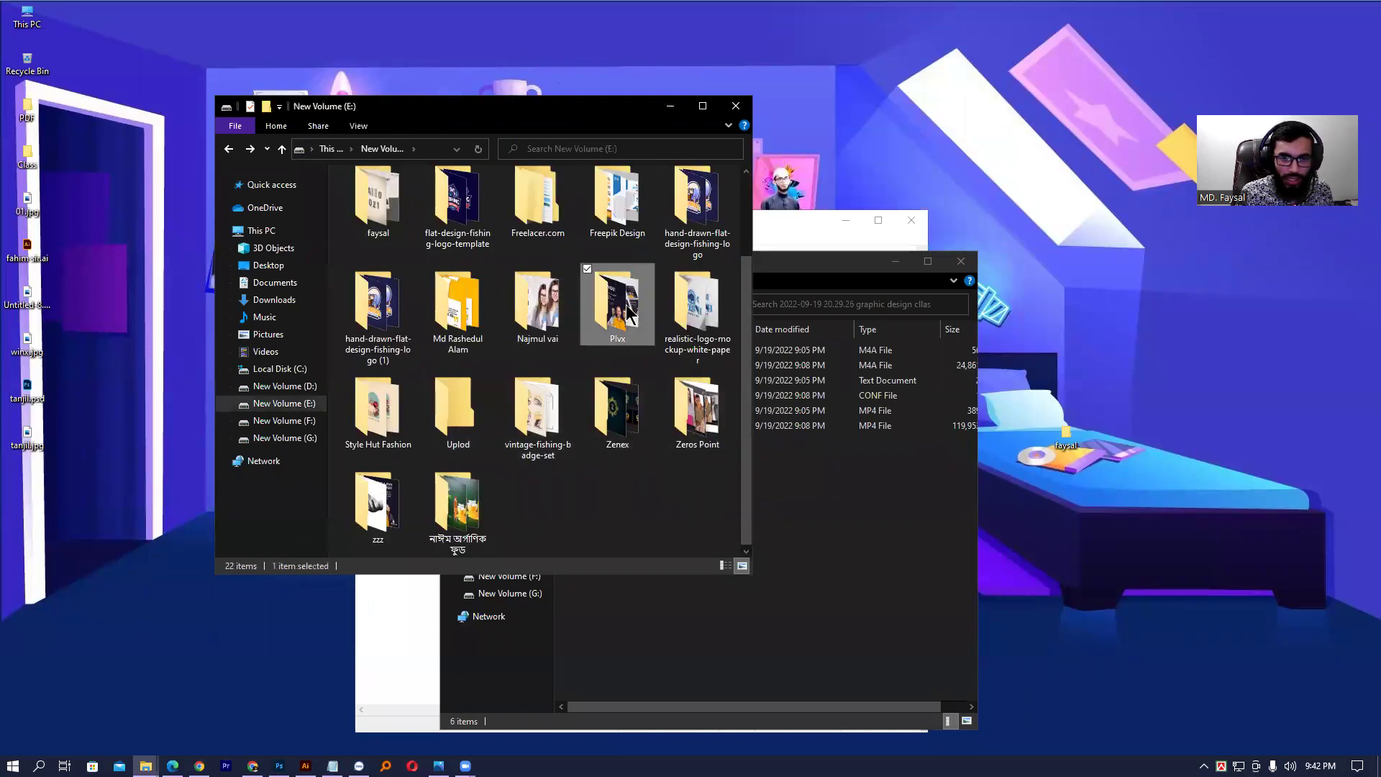
{"action": "double_click", "coordinate": [374, 220]}
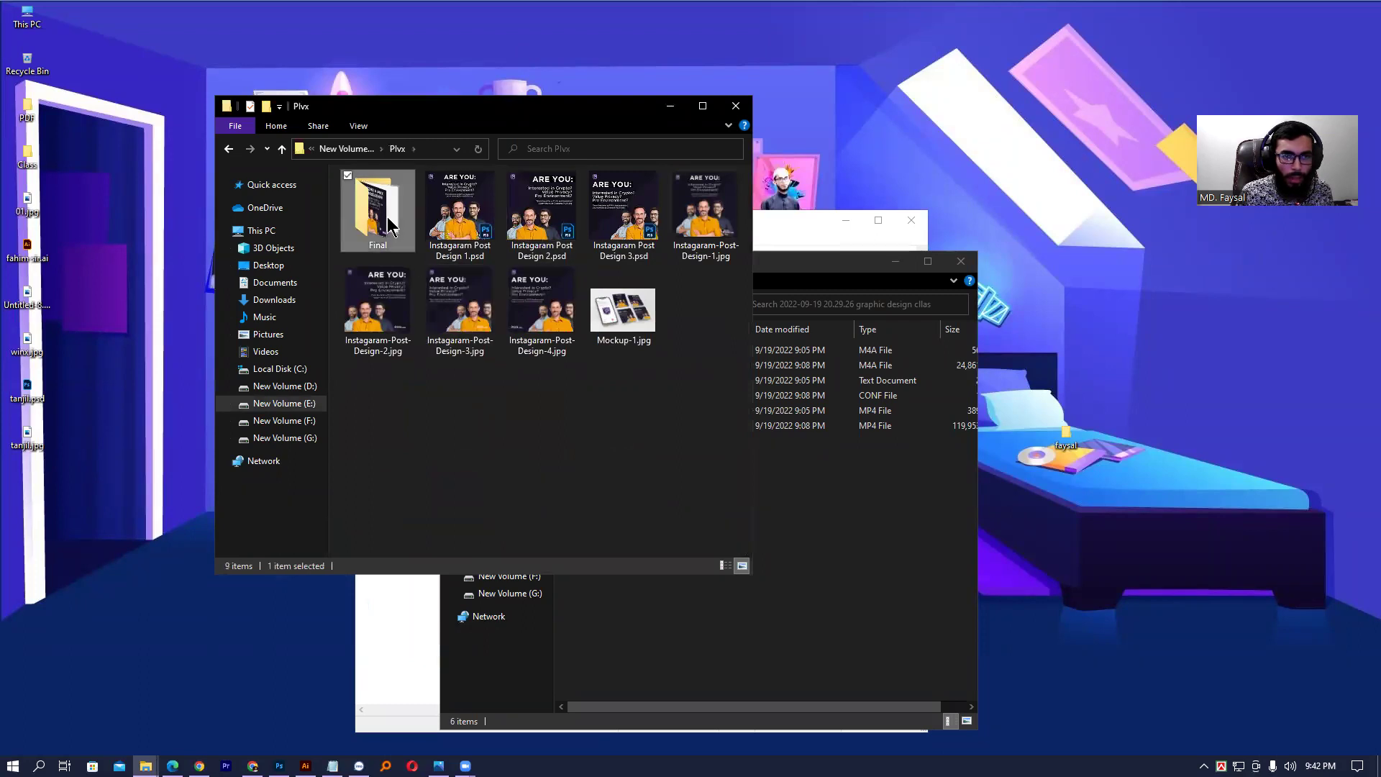
{"action": "double_click", "coordinate": [372, 229]}
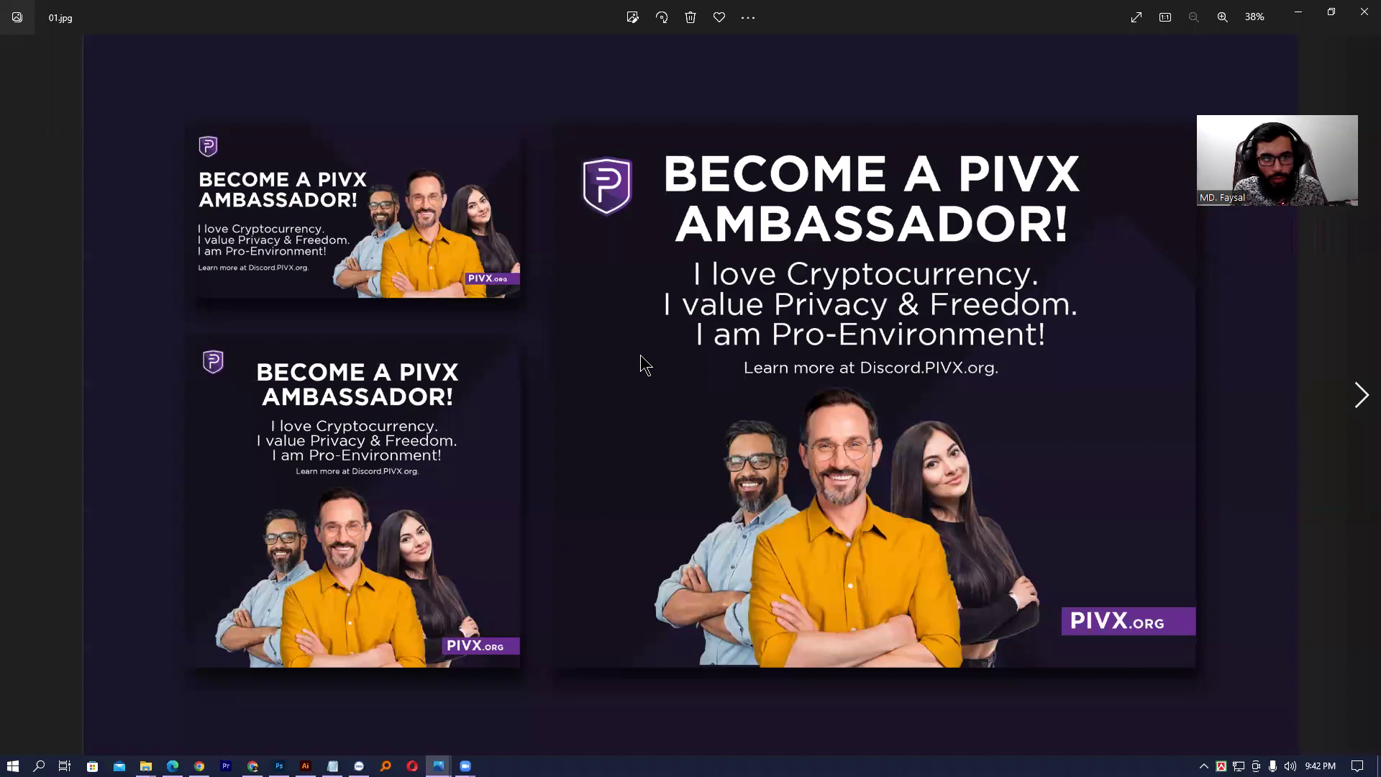
- Preview Facebook.jpg, Instagram.jpg, Twitter.jpg and the combined 01.jpg, then close the viewer
{"action": "key", "text": "Right"}
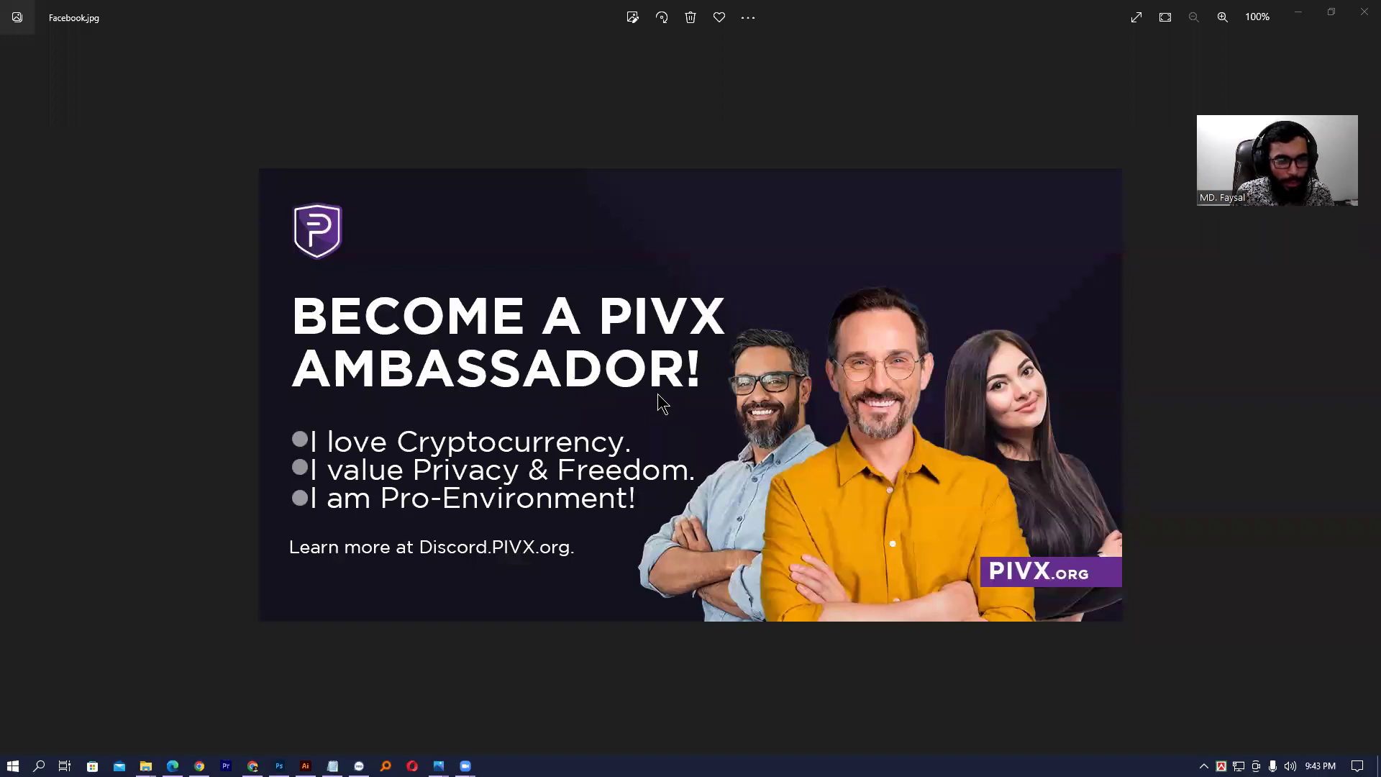
{"action": "left_click", "coordinate": [1365, 12]}
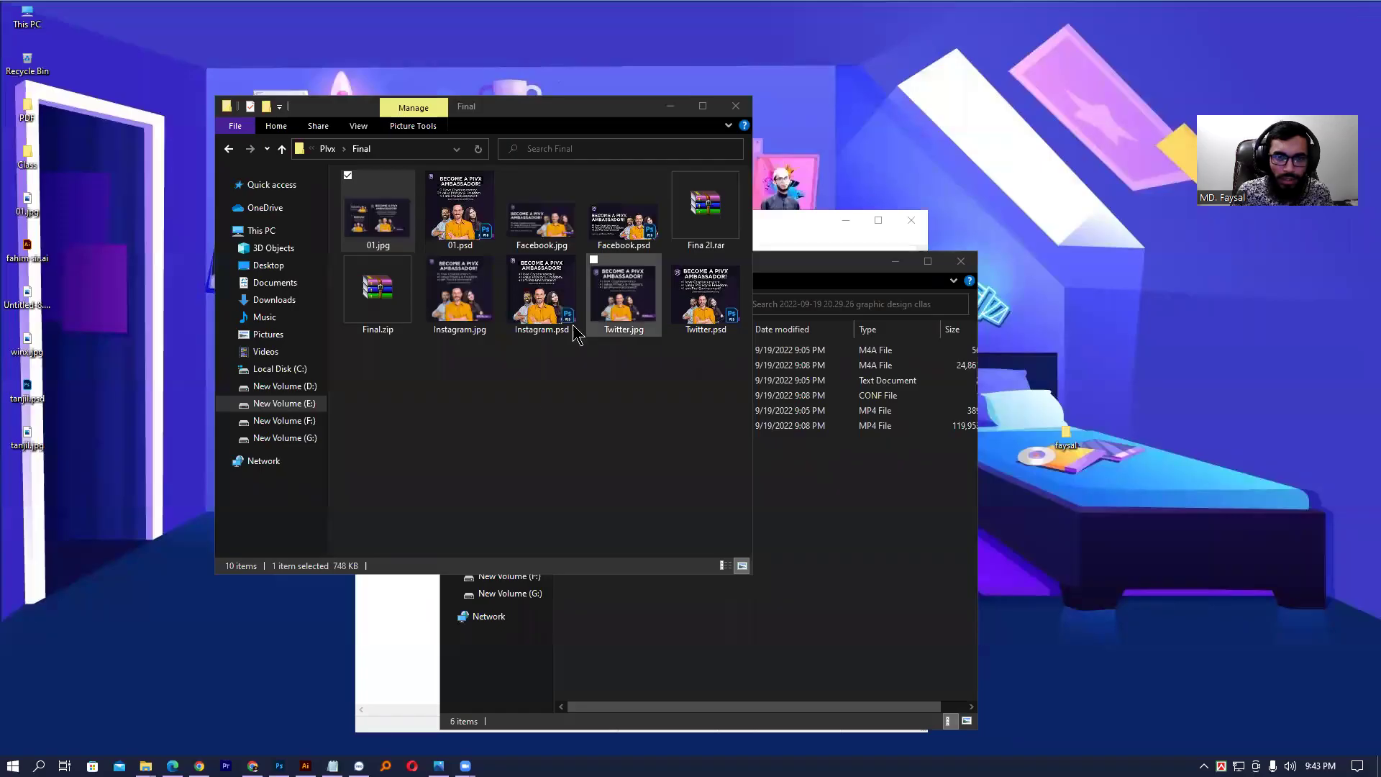
{"action": "double_click", "coordinate": [542, 212]}
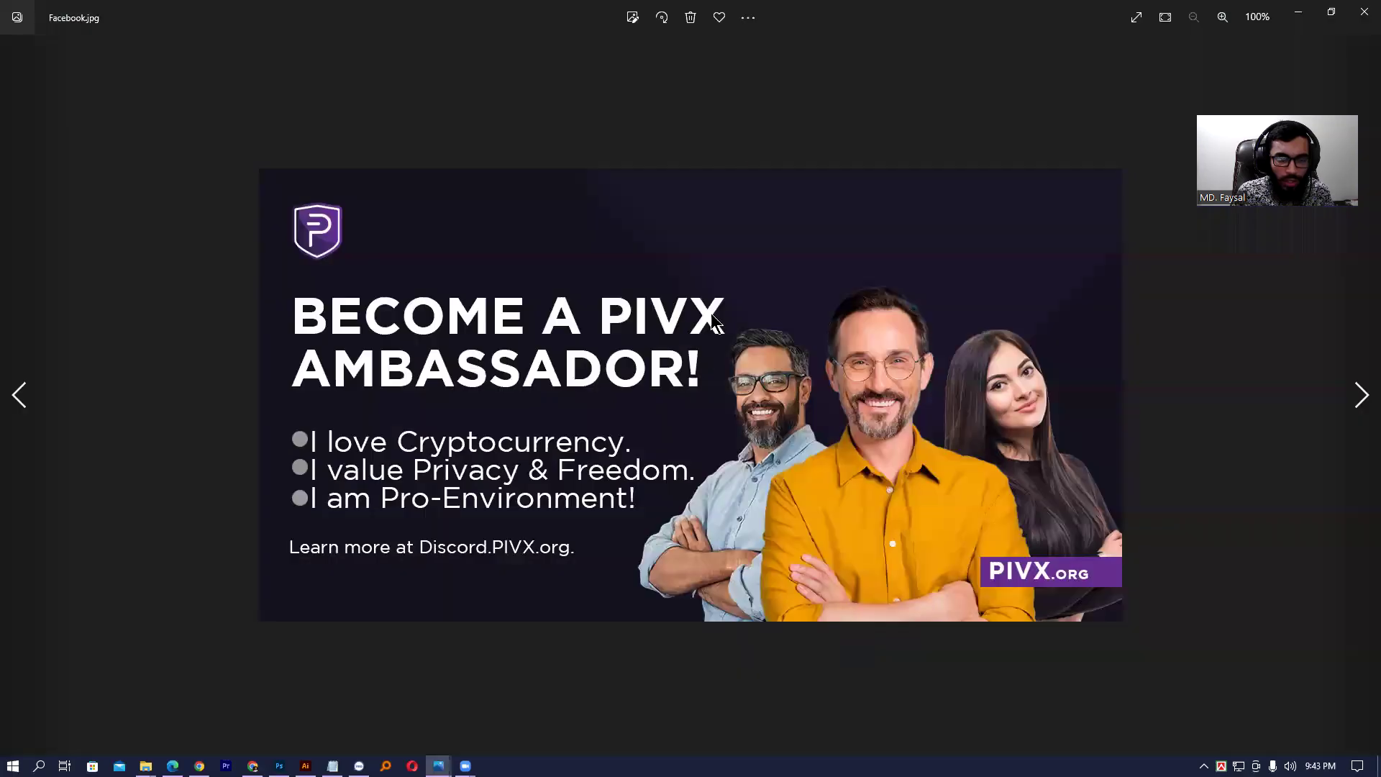
{"action": "key", "text": "Right"}
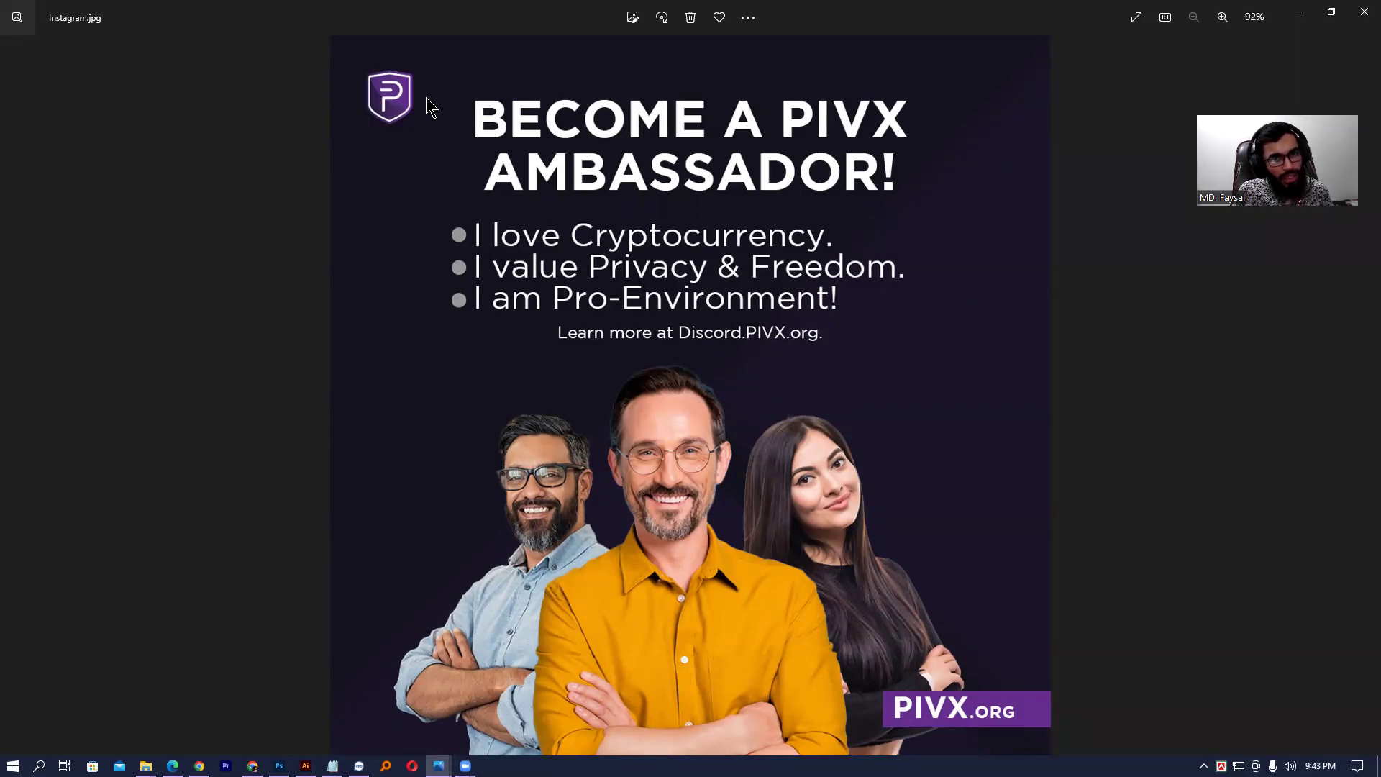
{"action": "key", "text": "Right"}
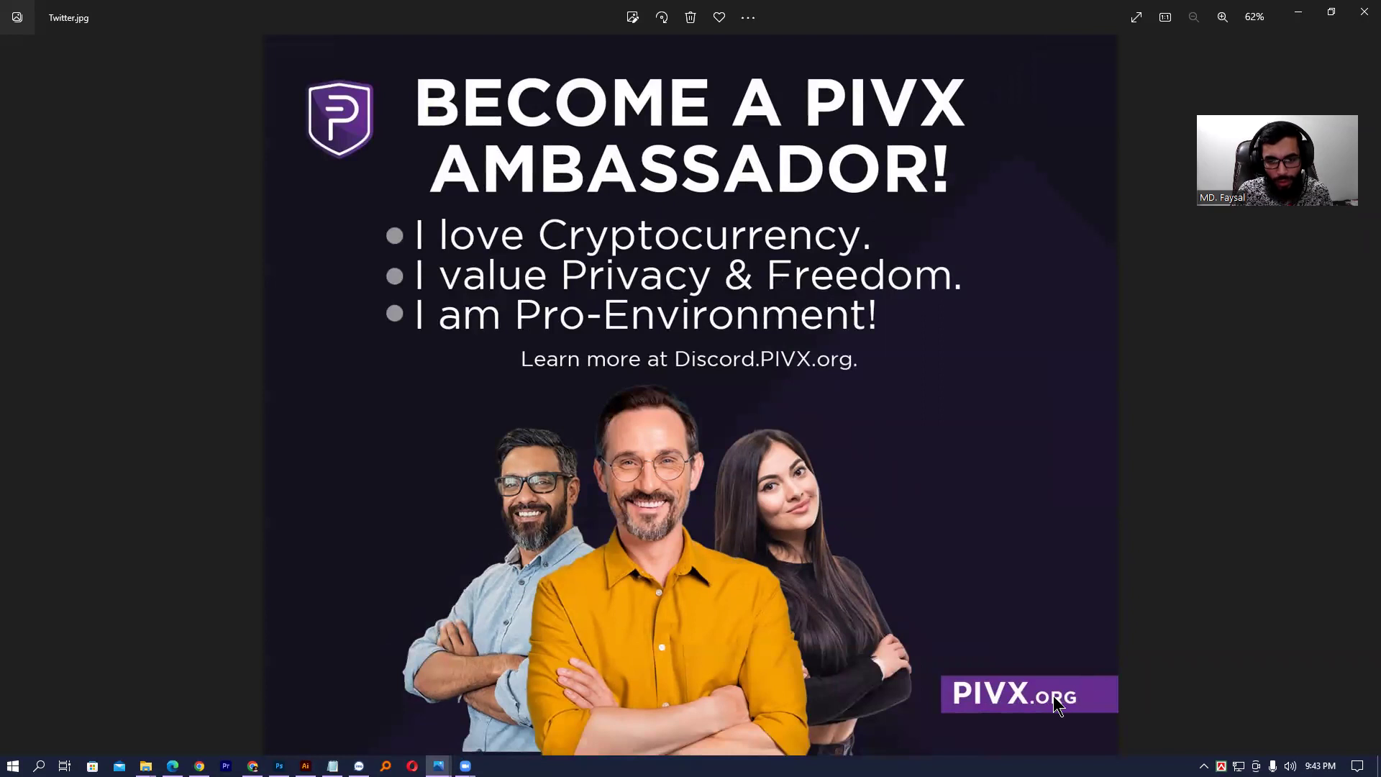
{"action": "key", "text": "Right"}
{"action": "key", "text": "Right"}
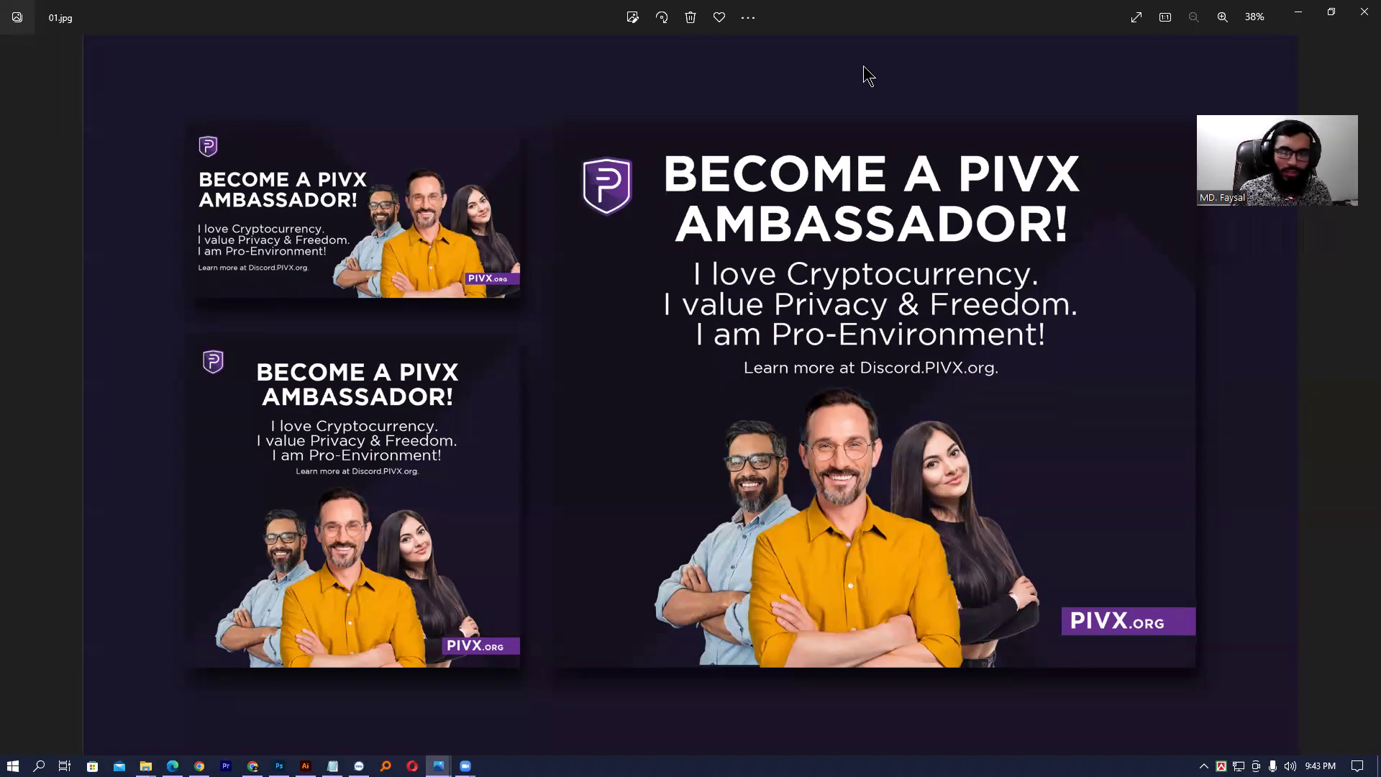
{"action": "left_click", "coordinate": [1364, 11]}
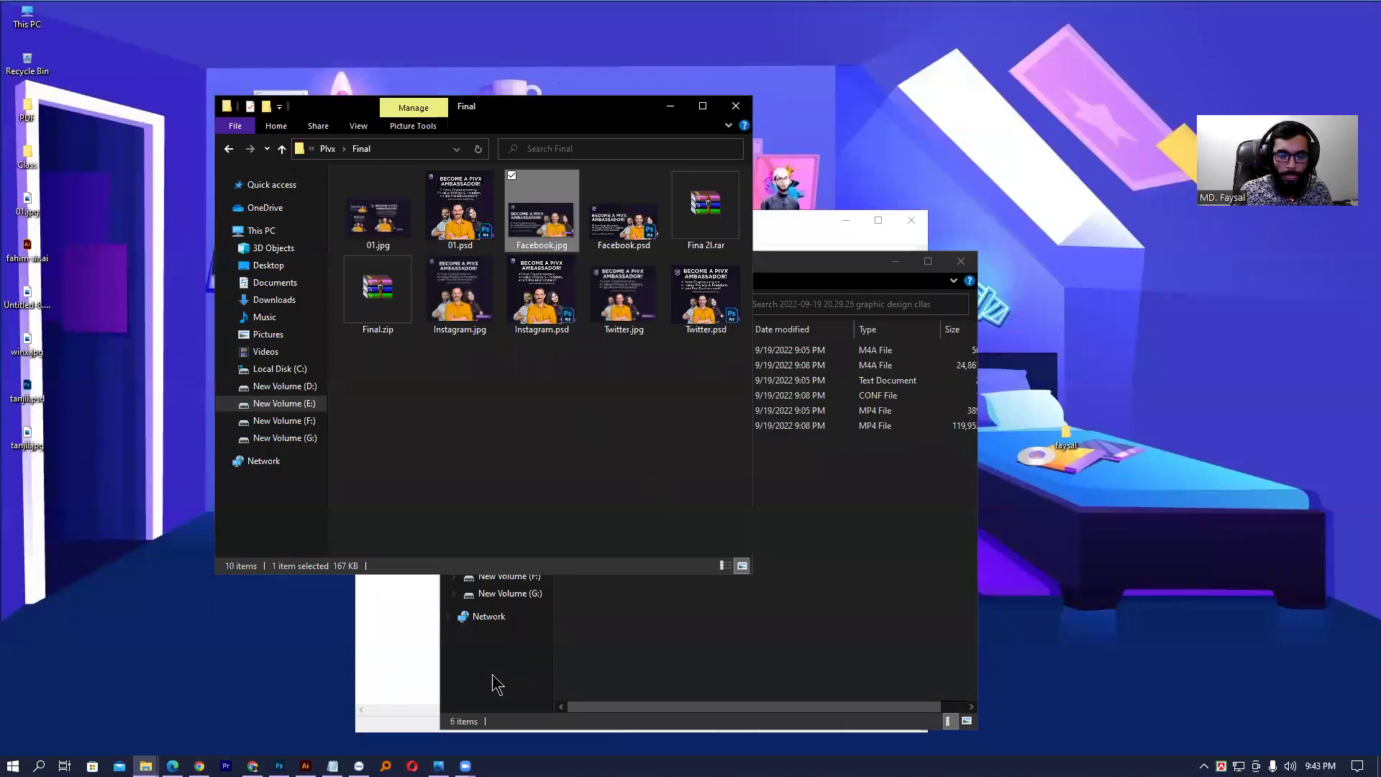
- Return to the Untitled-9 School Admission 2023 flyer via Photoshop's taskbar icon
{"action": "left_click", "coordinate": [279, 765]}
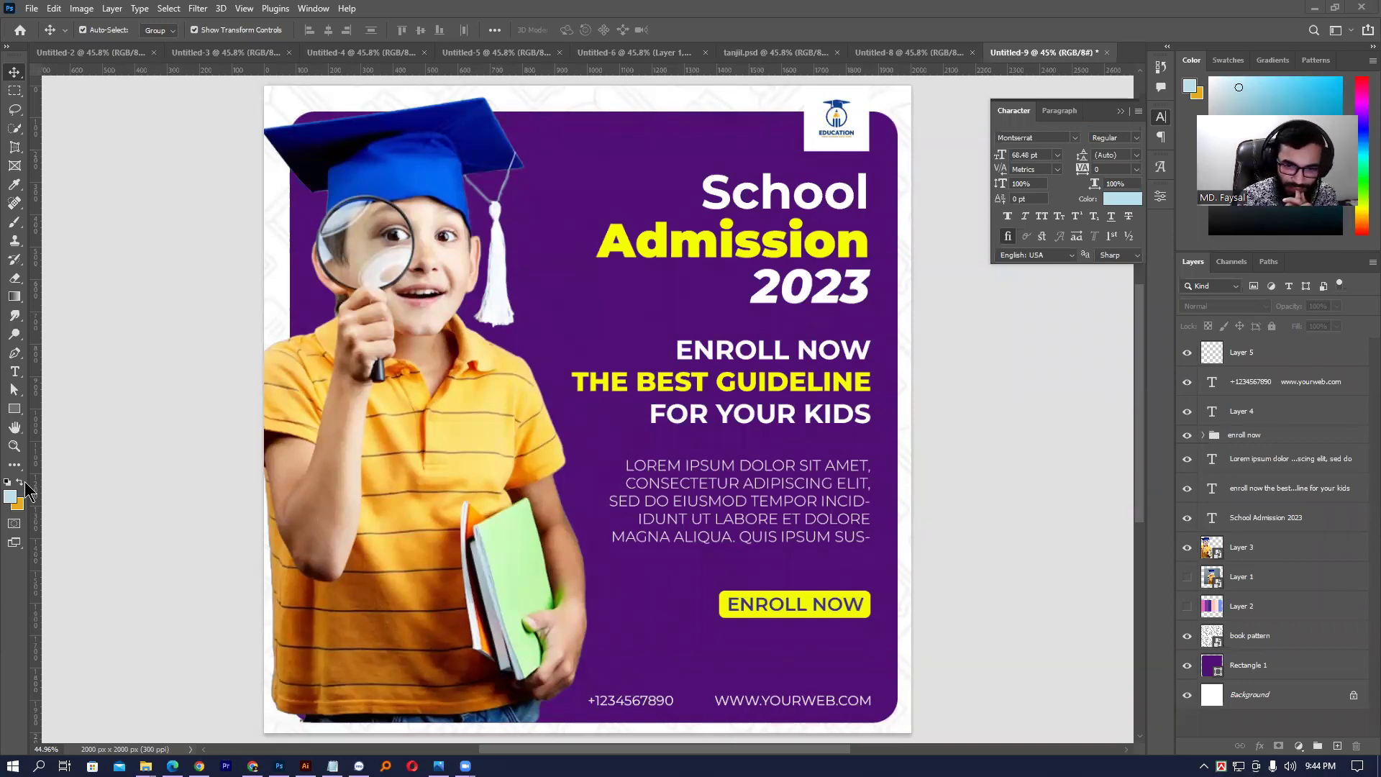
{"action": "left_click", "coordinate": [839, 609]}
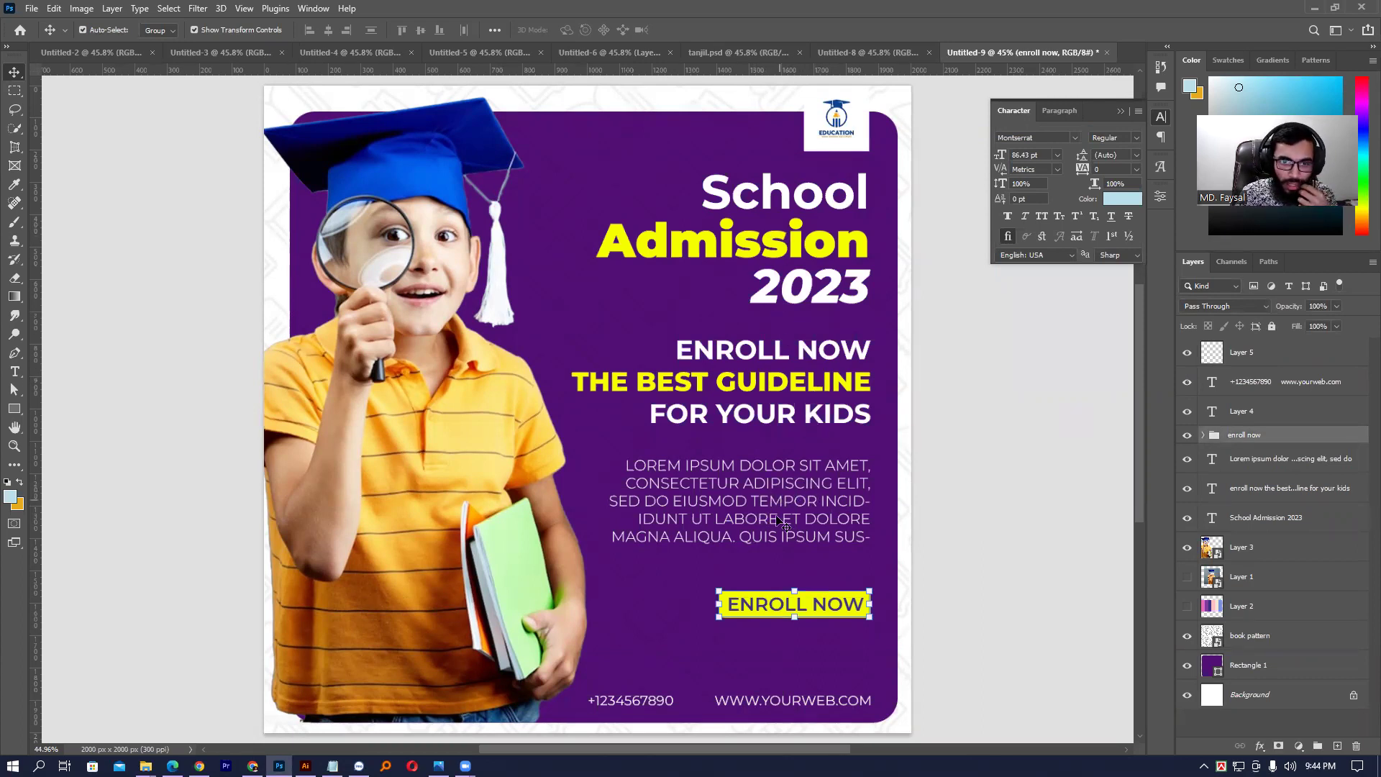
{"action": "left_click", "coordinate": [923, 604]}
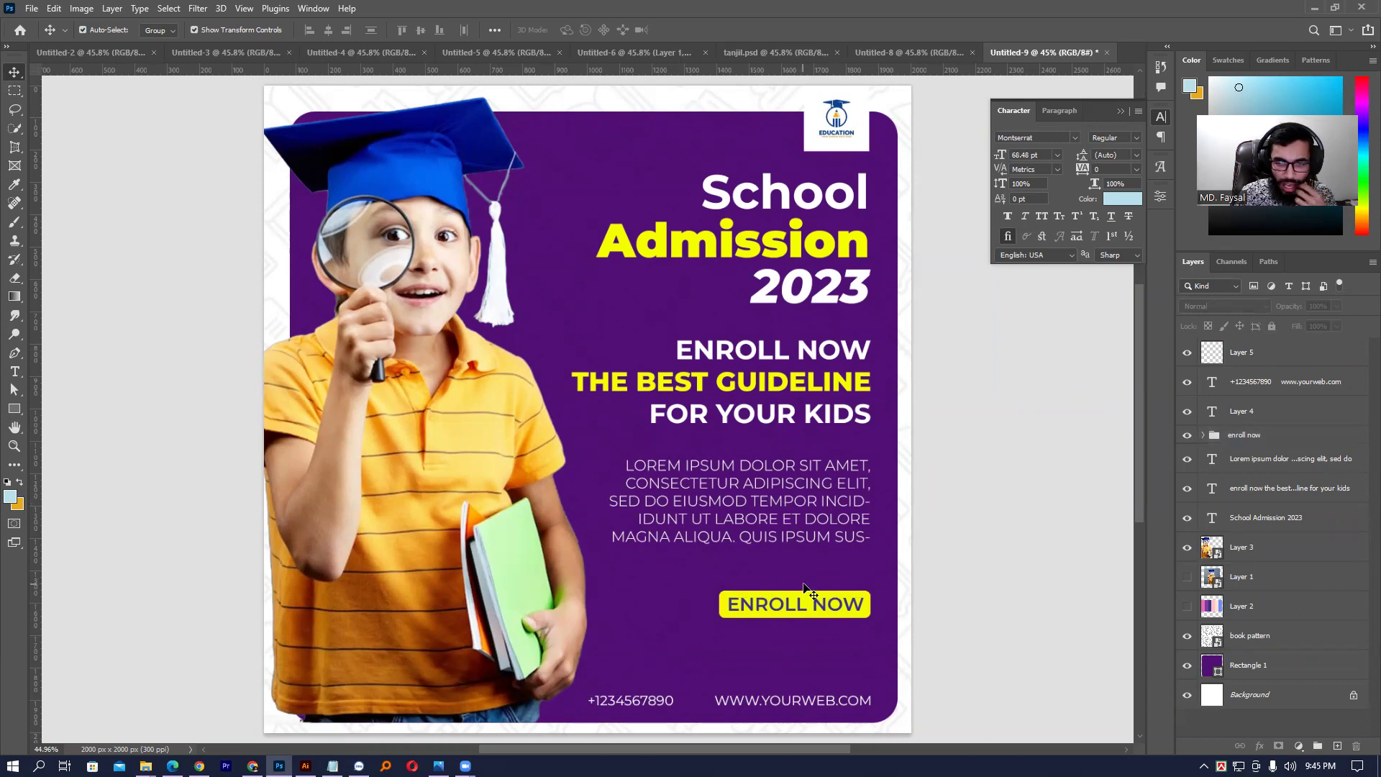